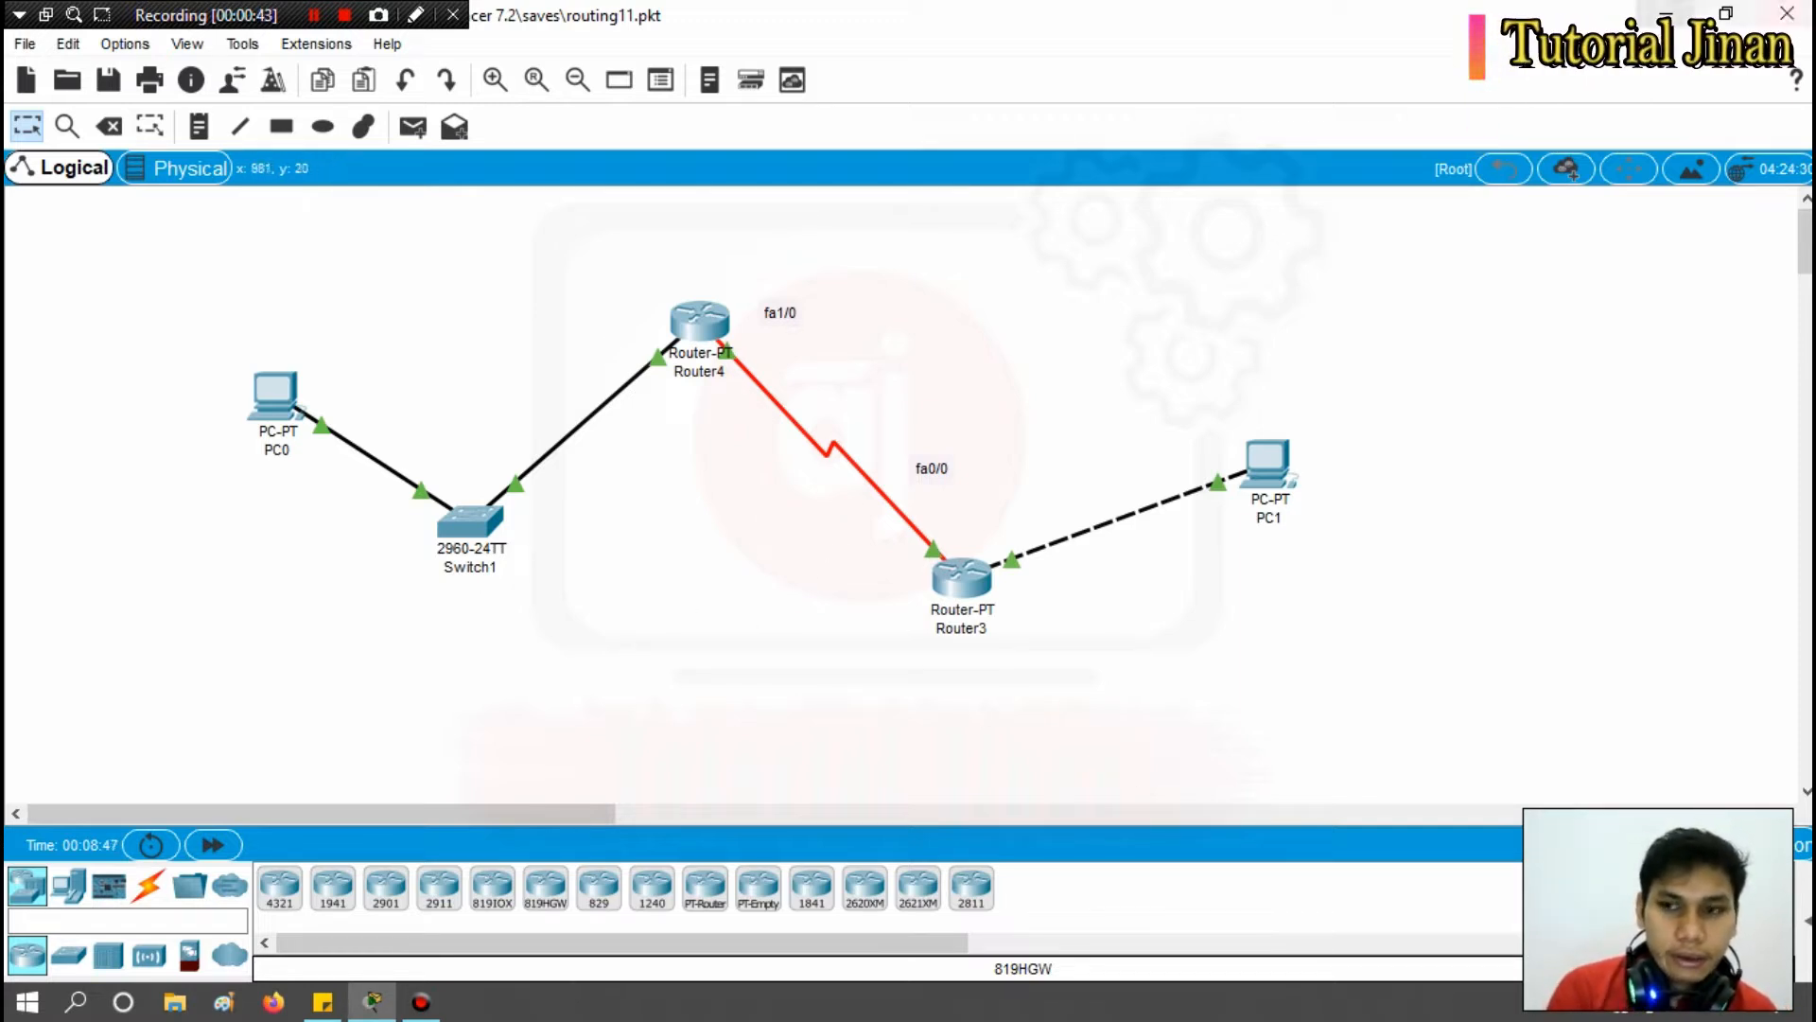
Close the open routing11.pkt project and relaunch Cisco Packet Tracer with an empty workspace.
click(1787, 13)
click(1042, 531)
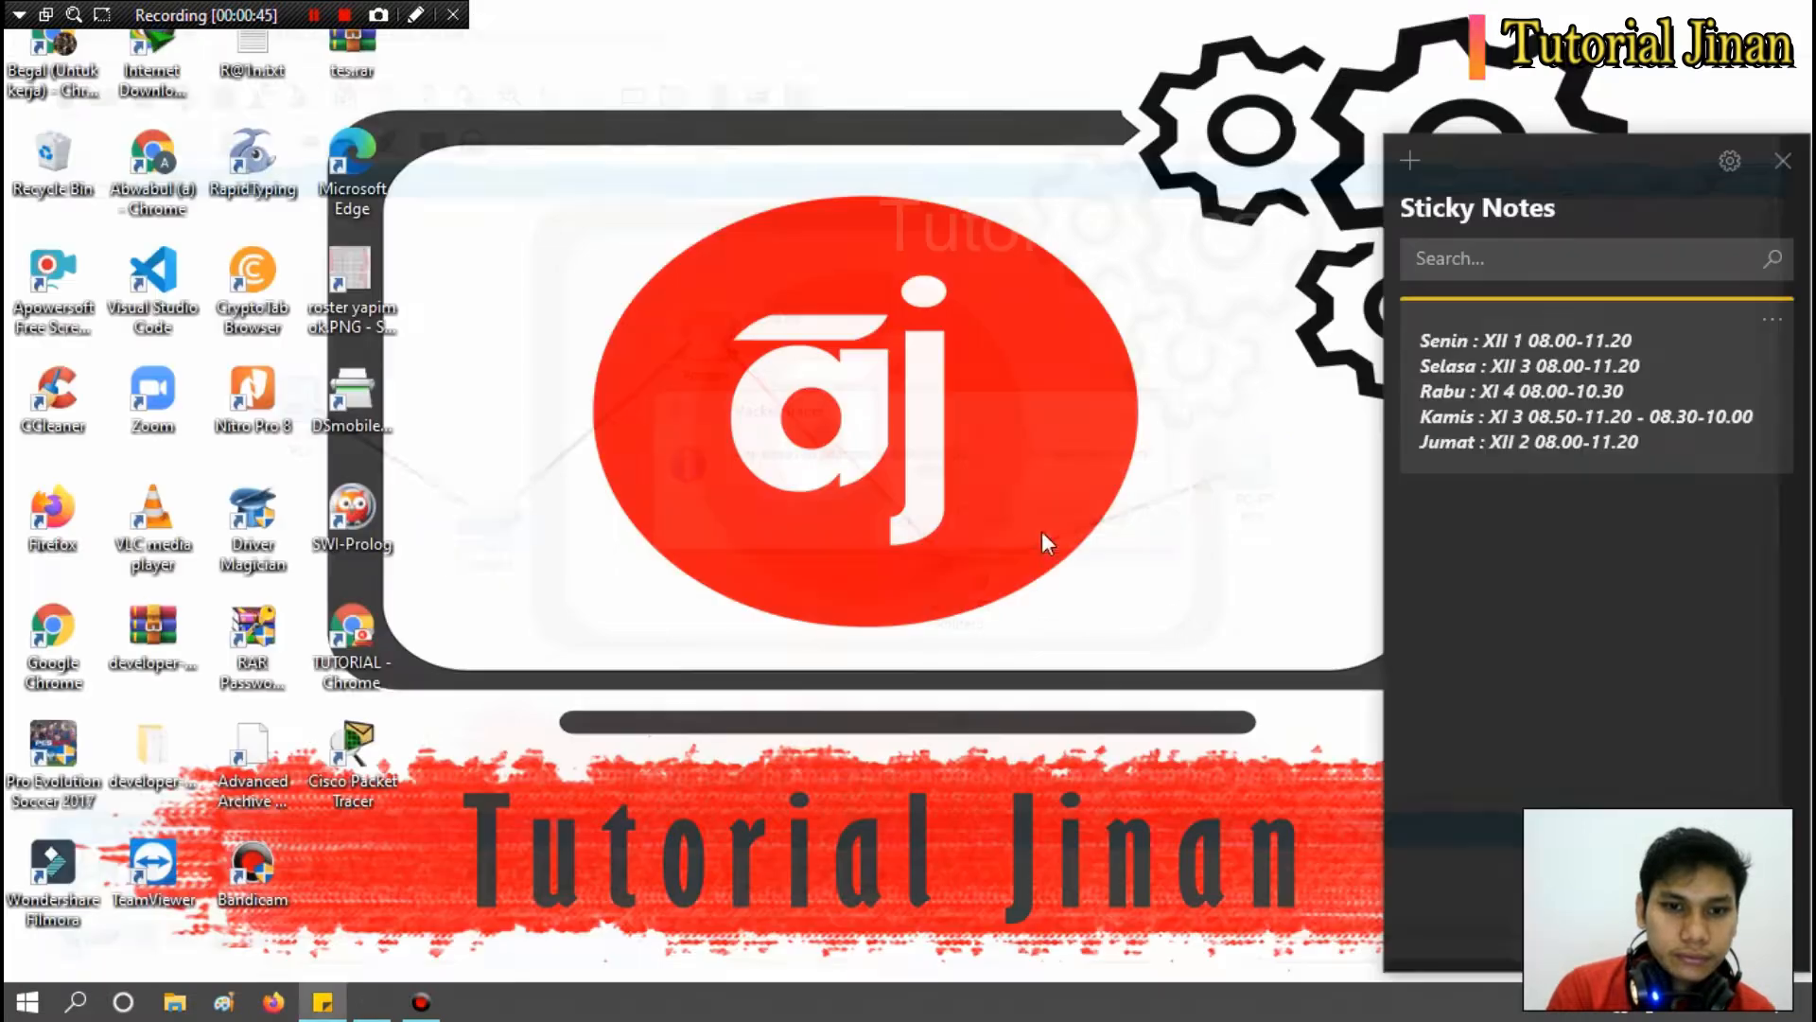
double_click(352, 761)
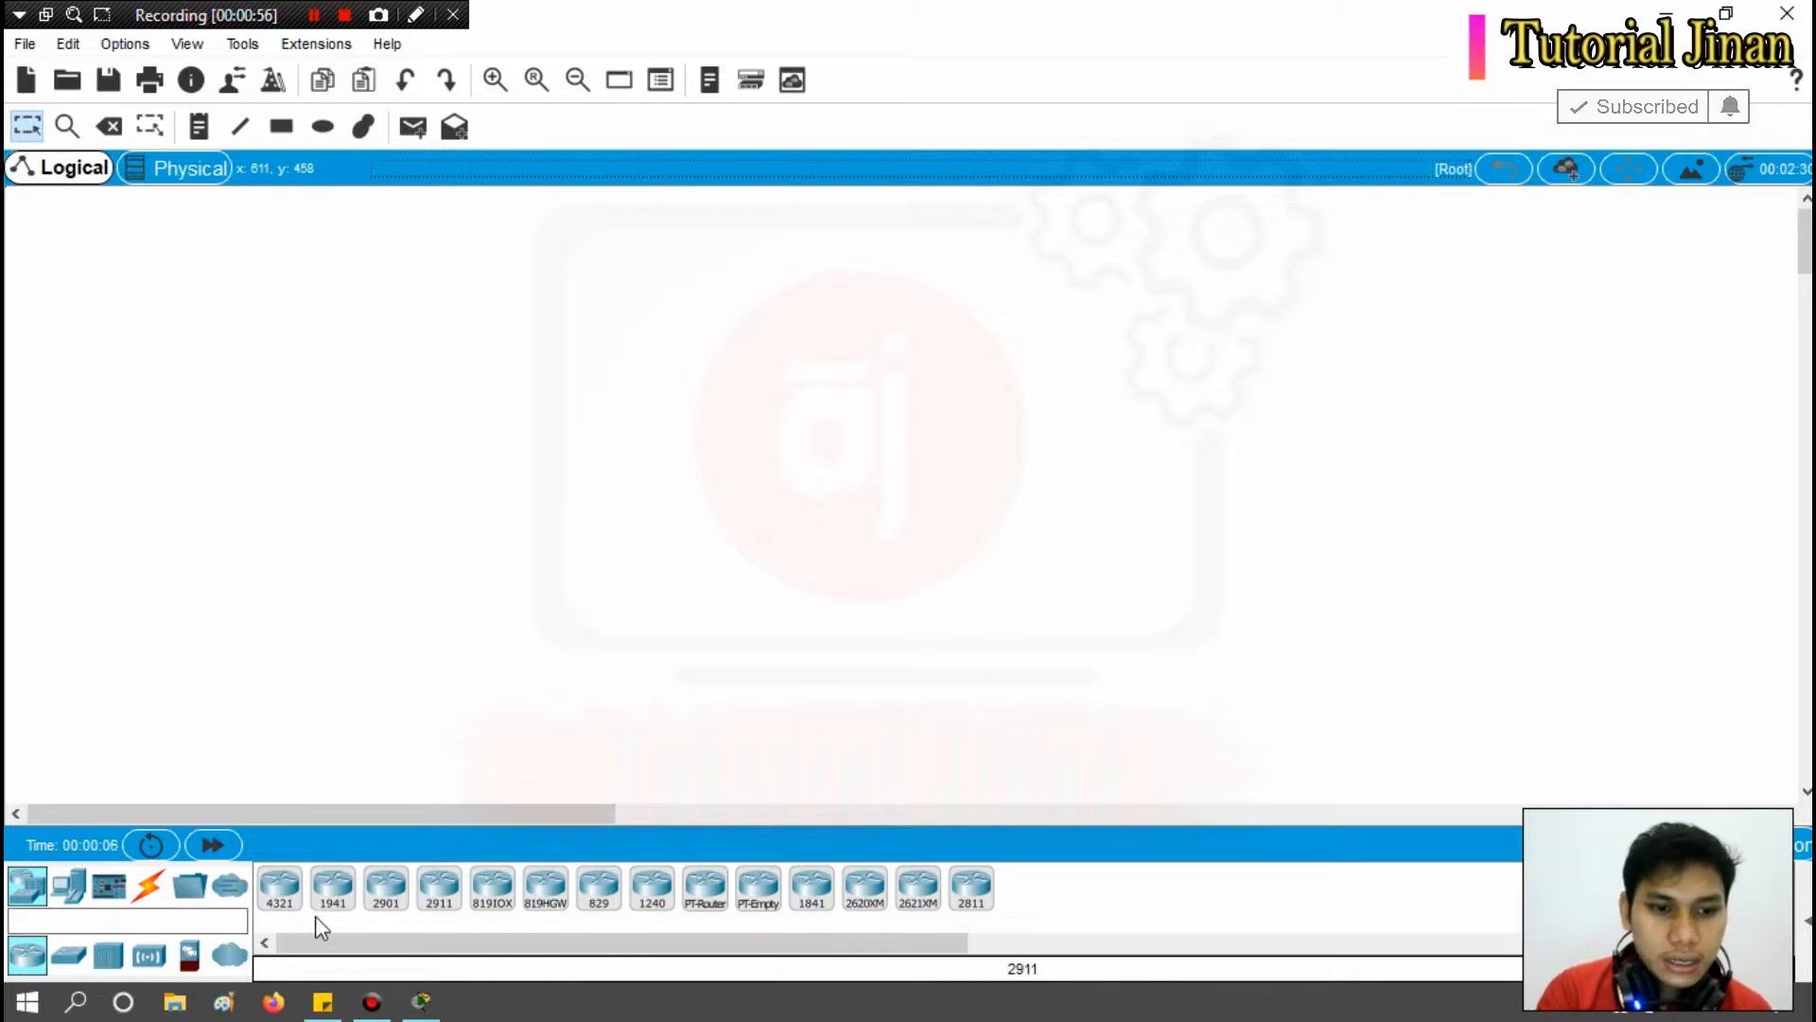
Place two generic PT-Router routers in the workspace, one at the upper left and one at the centre right.
click(710, 896)
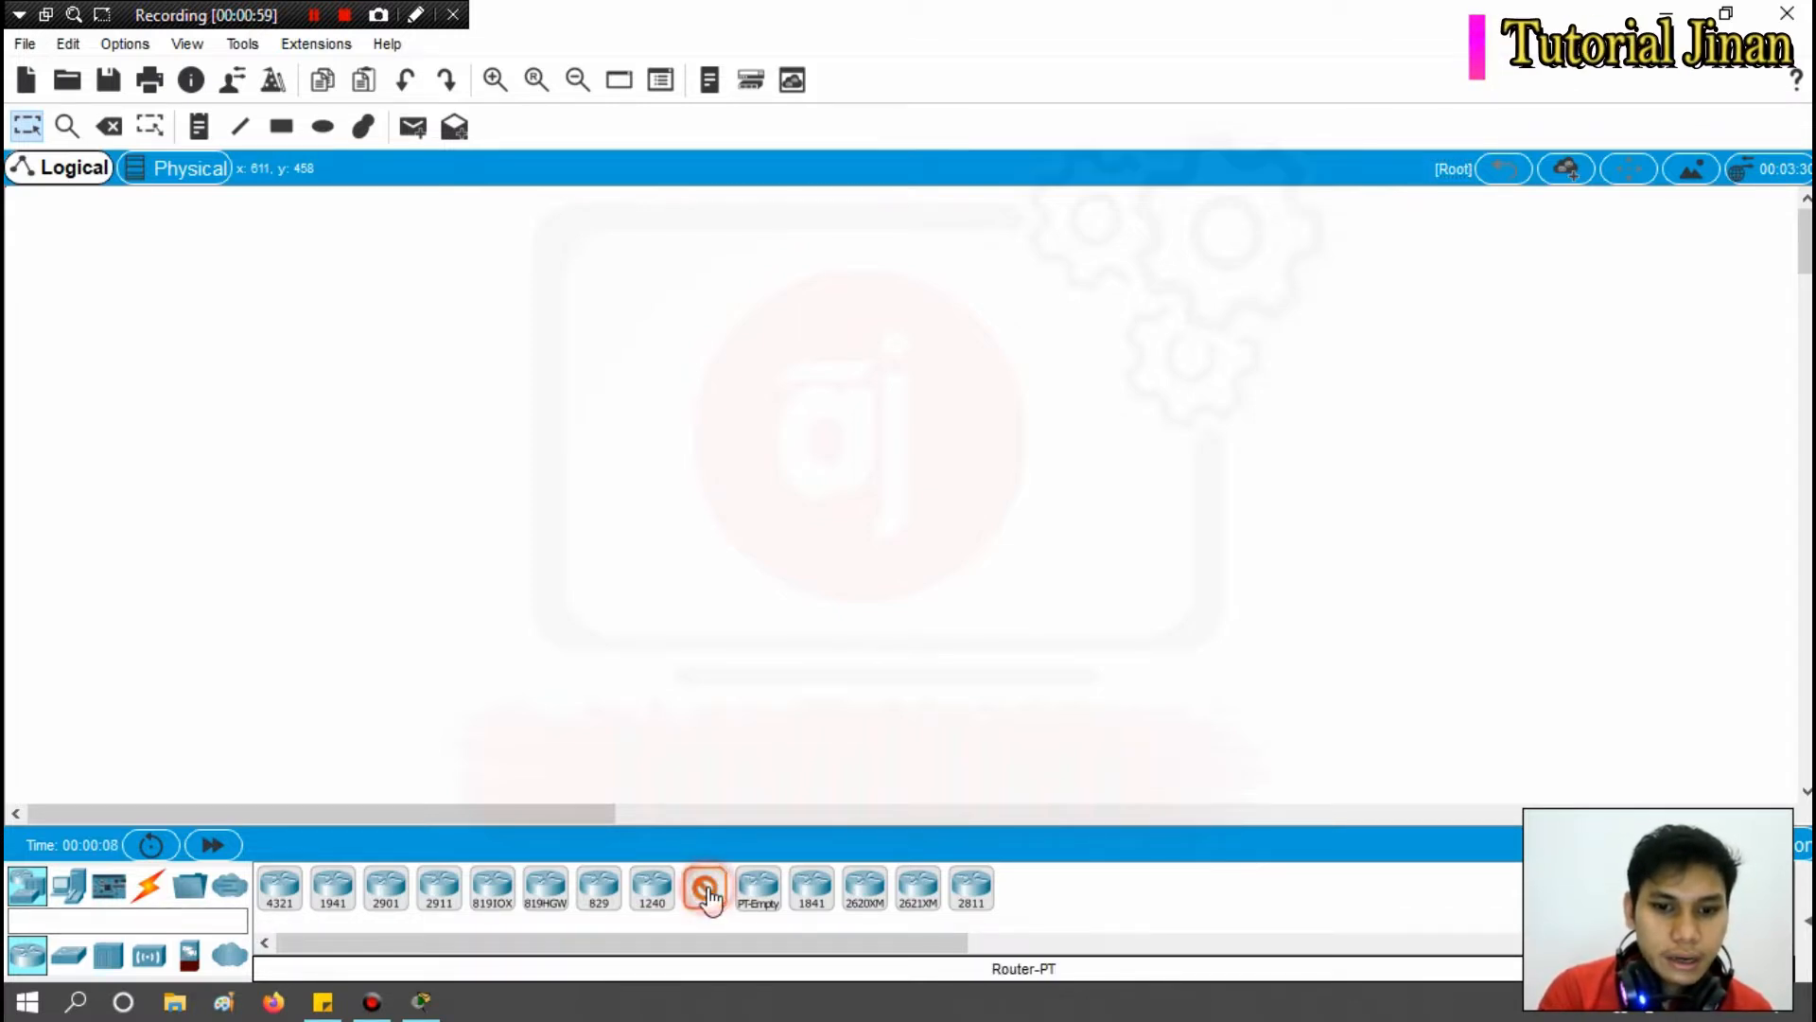
click(537, 323)
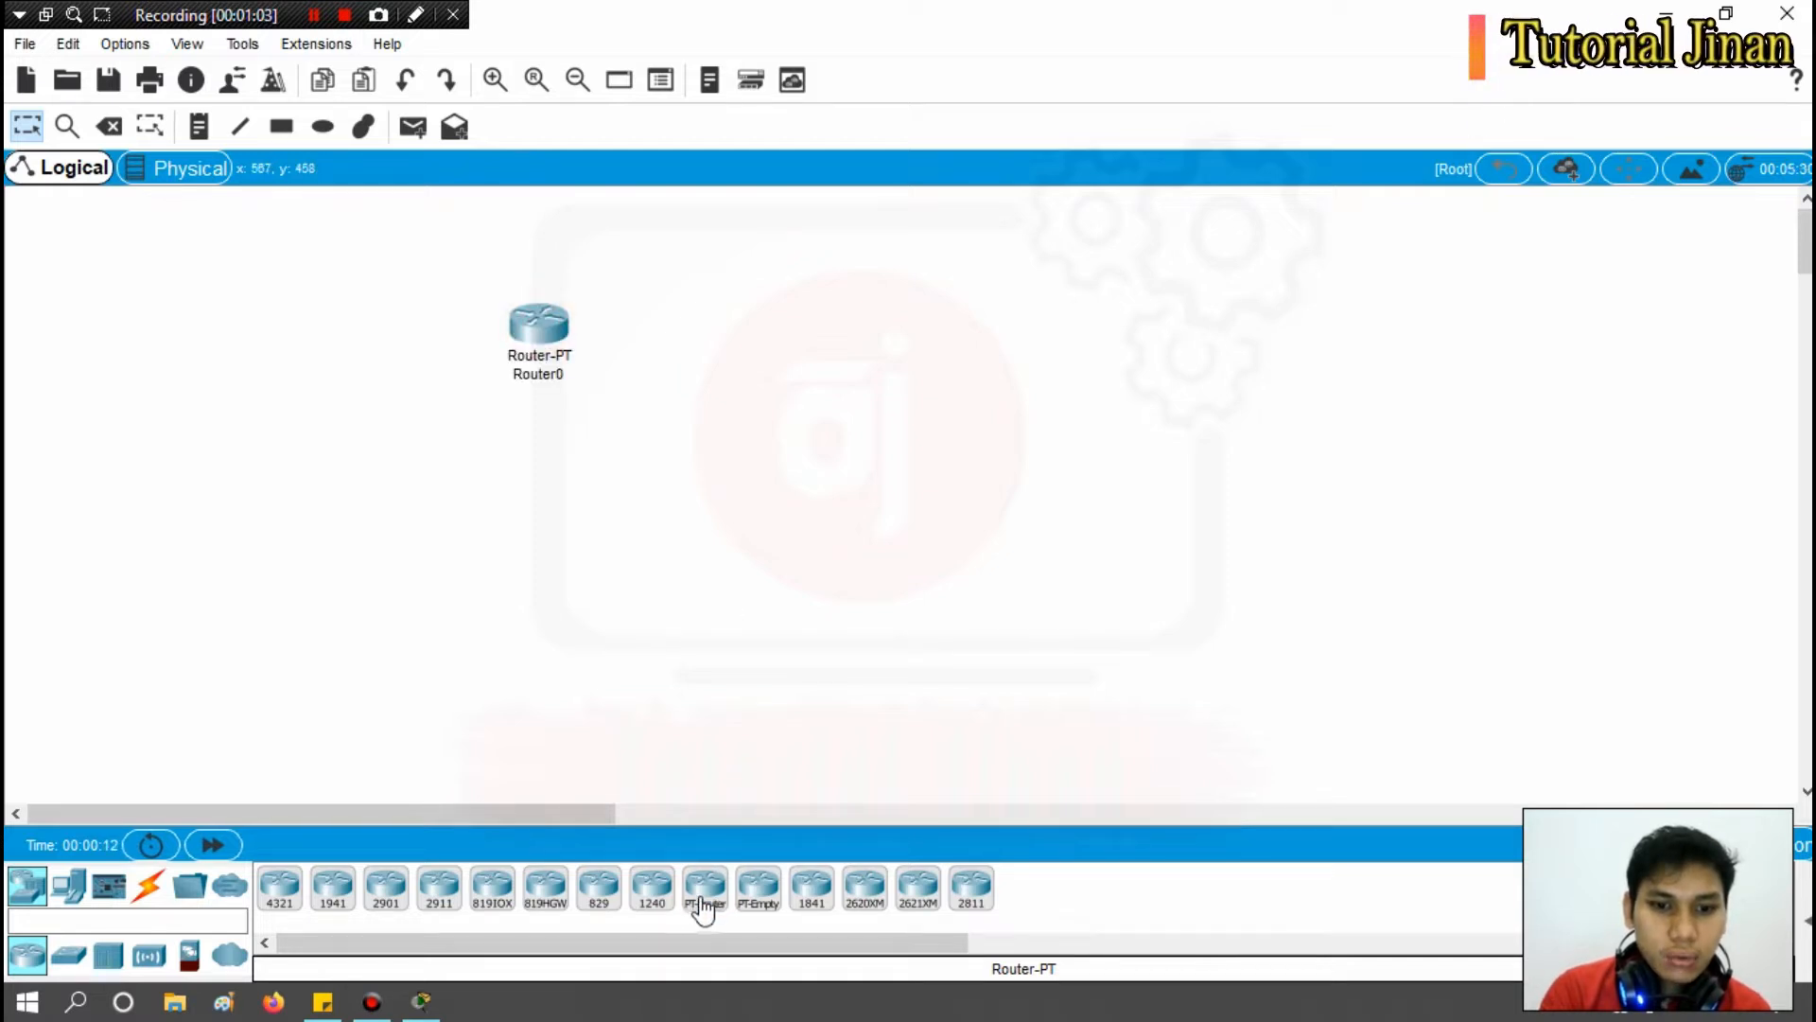
click(702, 908)
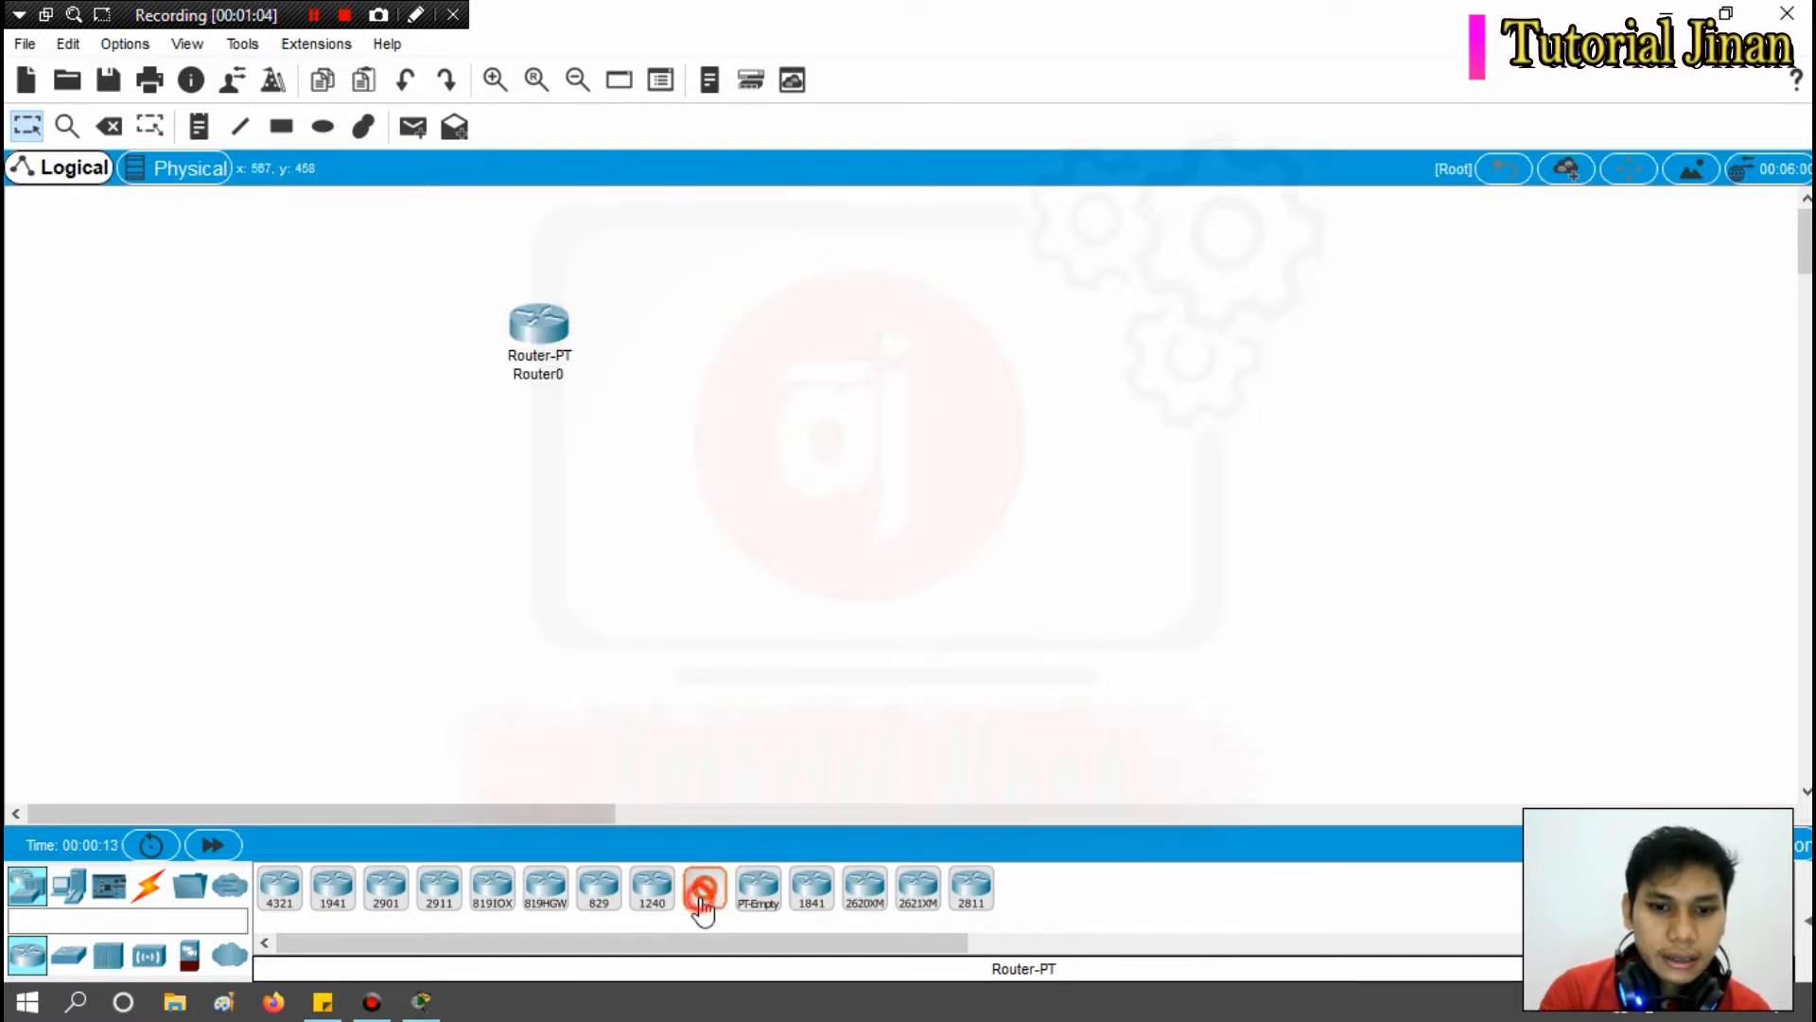
click(991, 506)
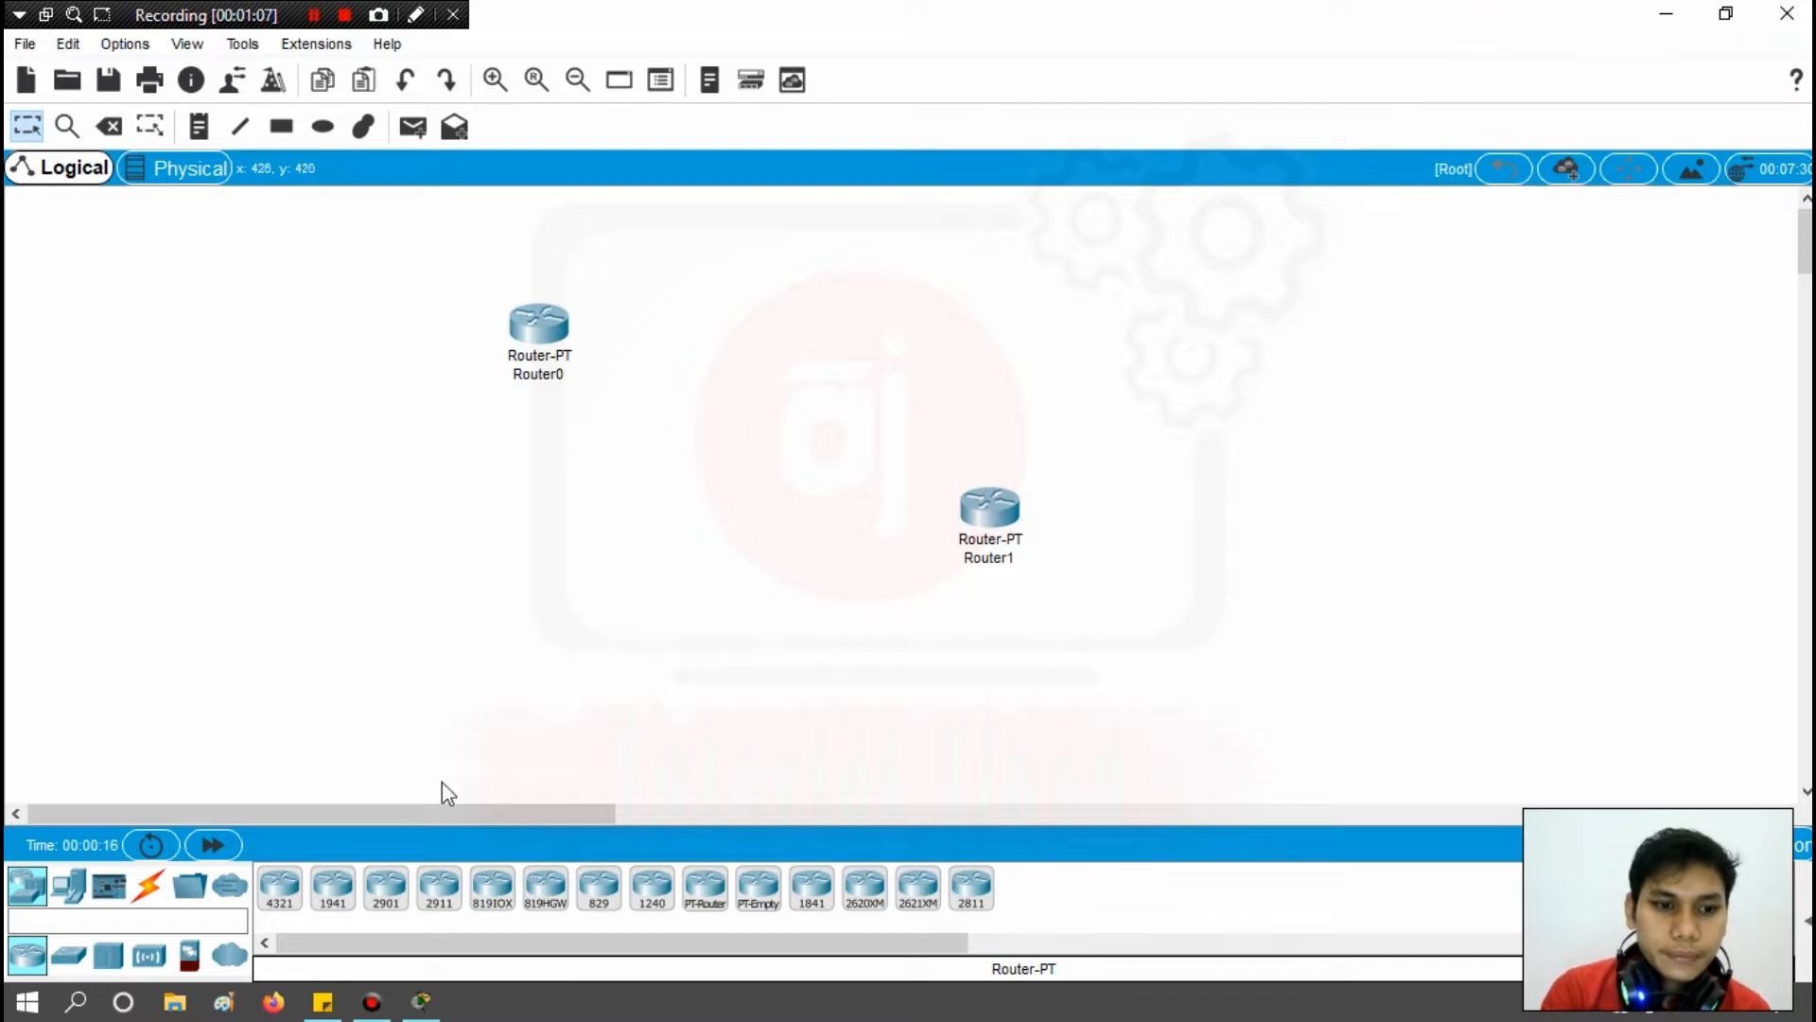
Place two PCs in the workspace, one to the left of the routers and one to the right.
click(80, 892)
click(278, 908)
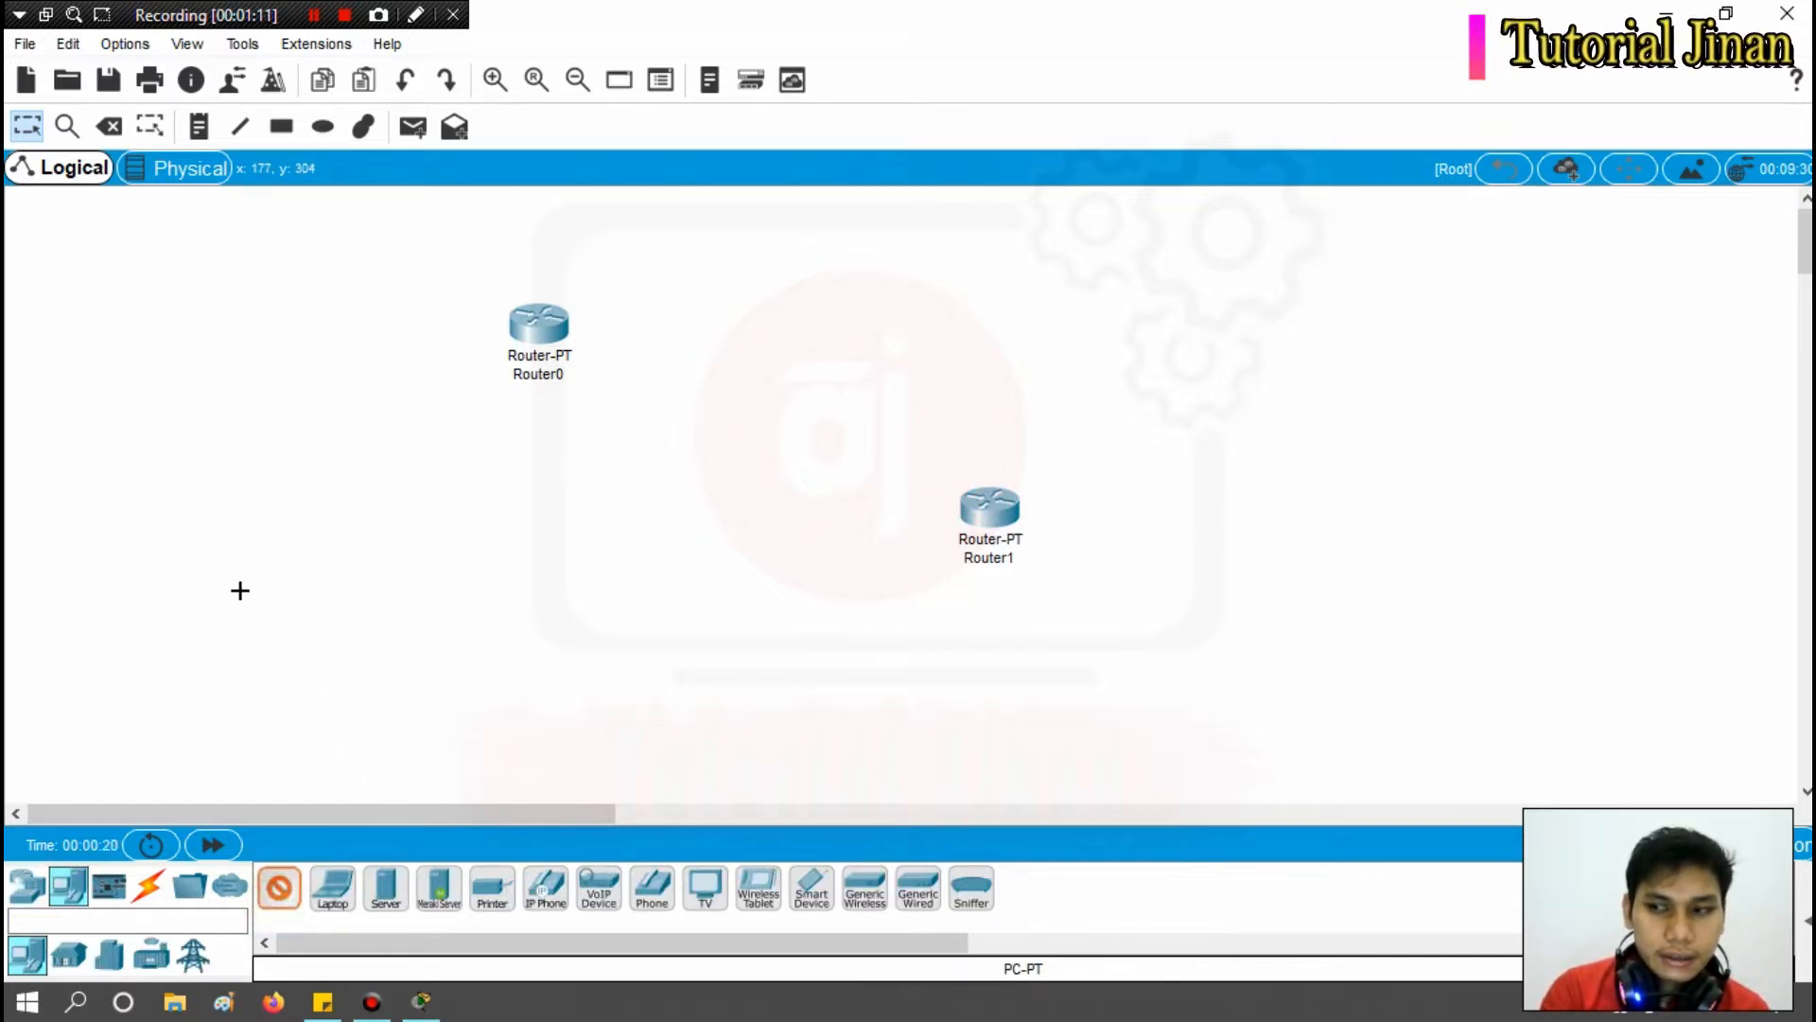
click(161, 499)
click(278, 889)
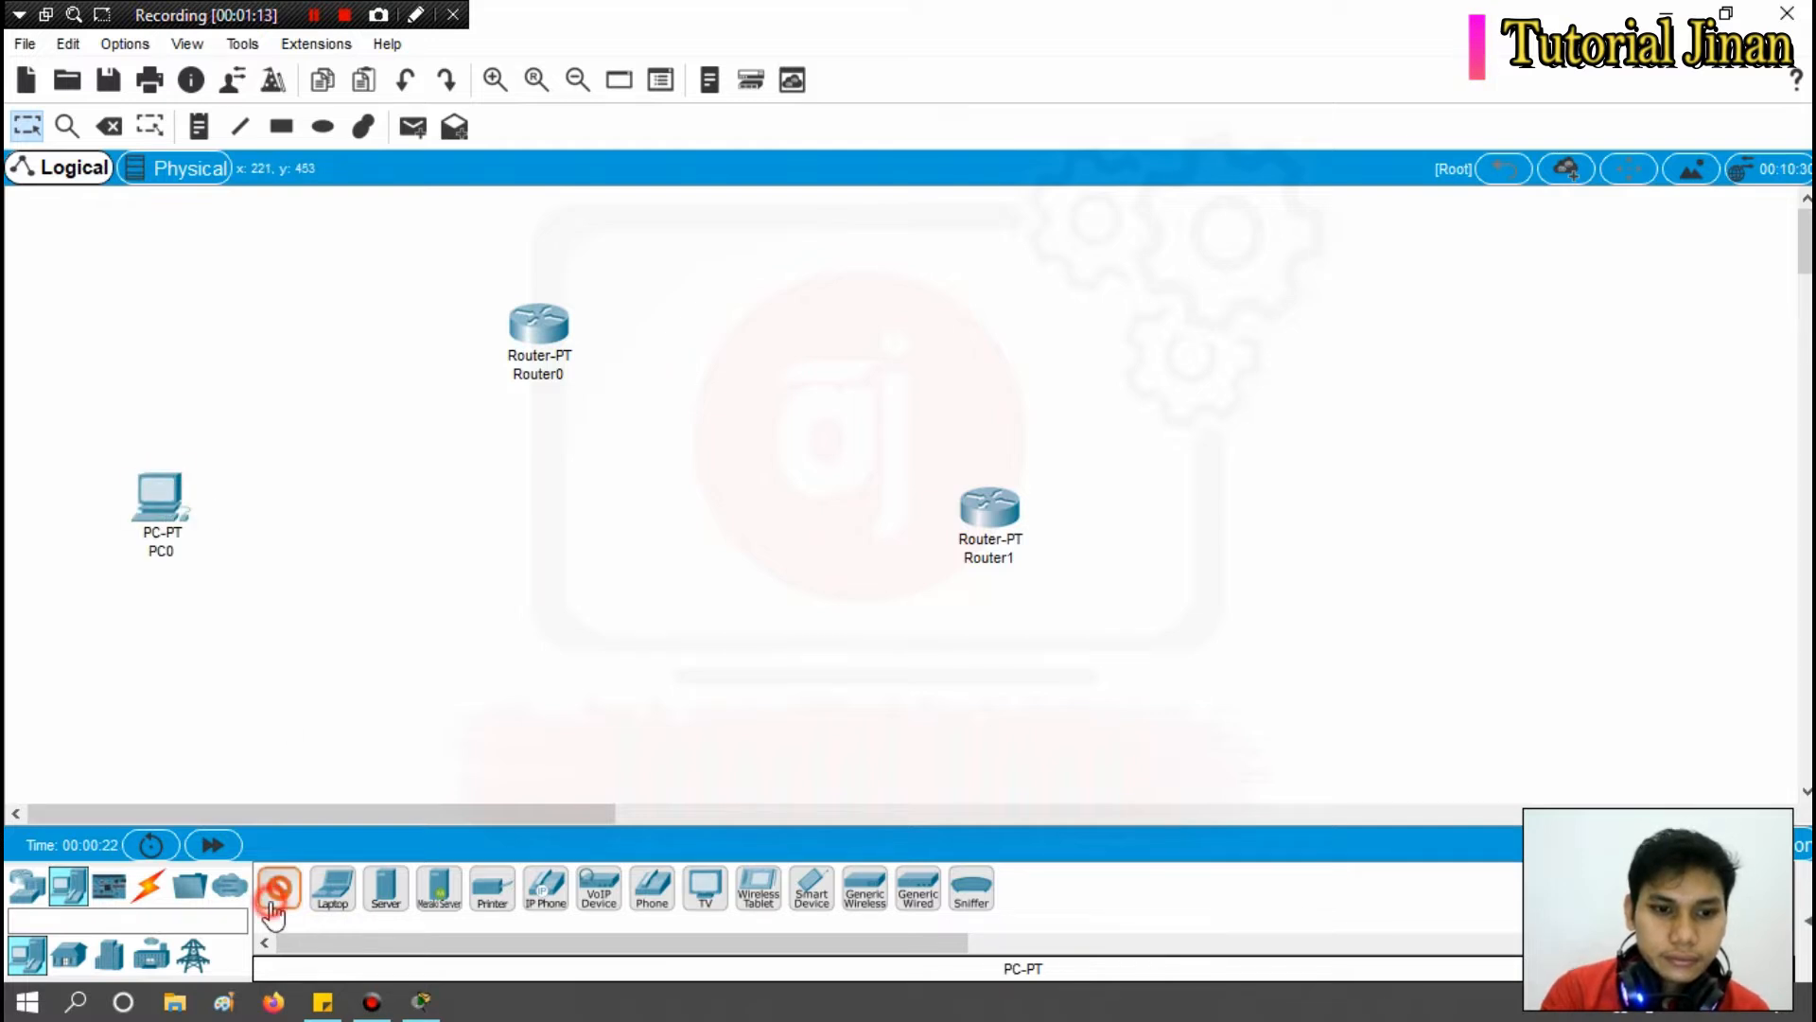
click(1449, 419)
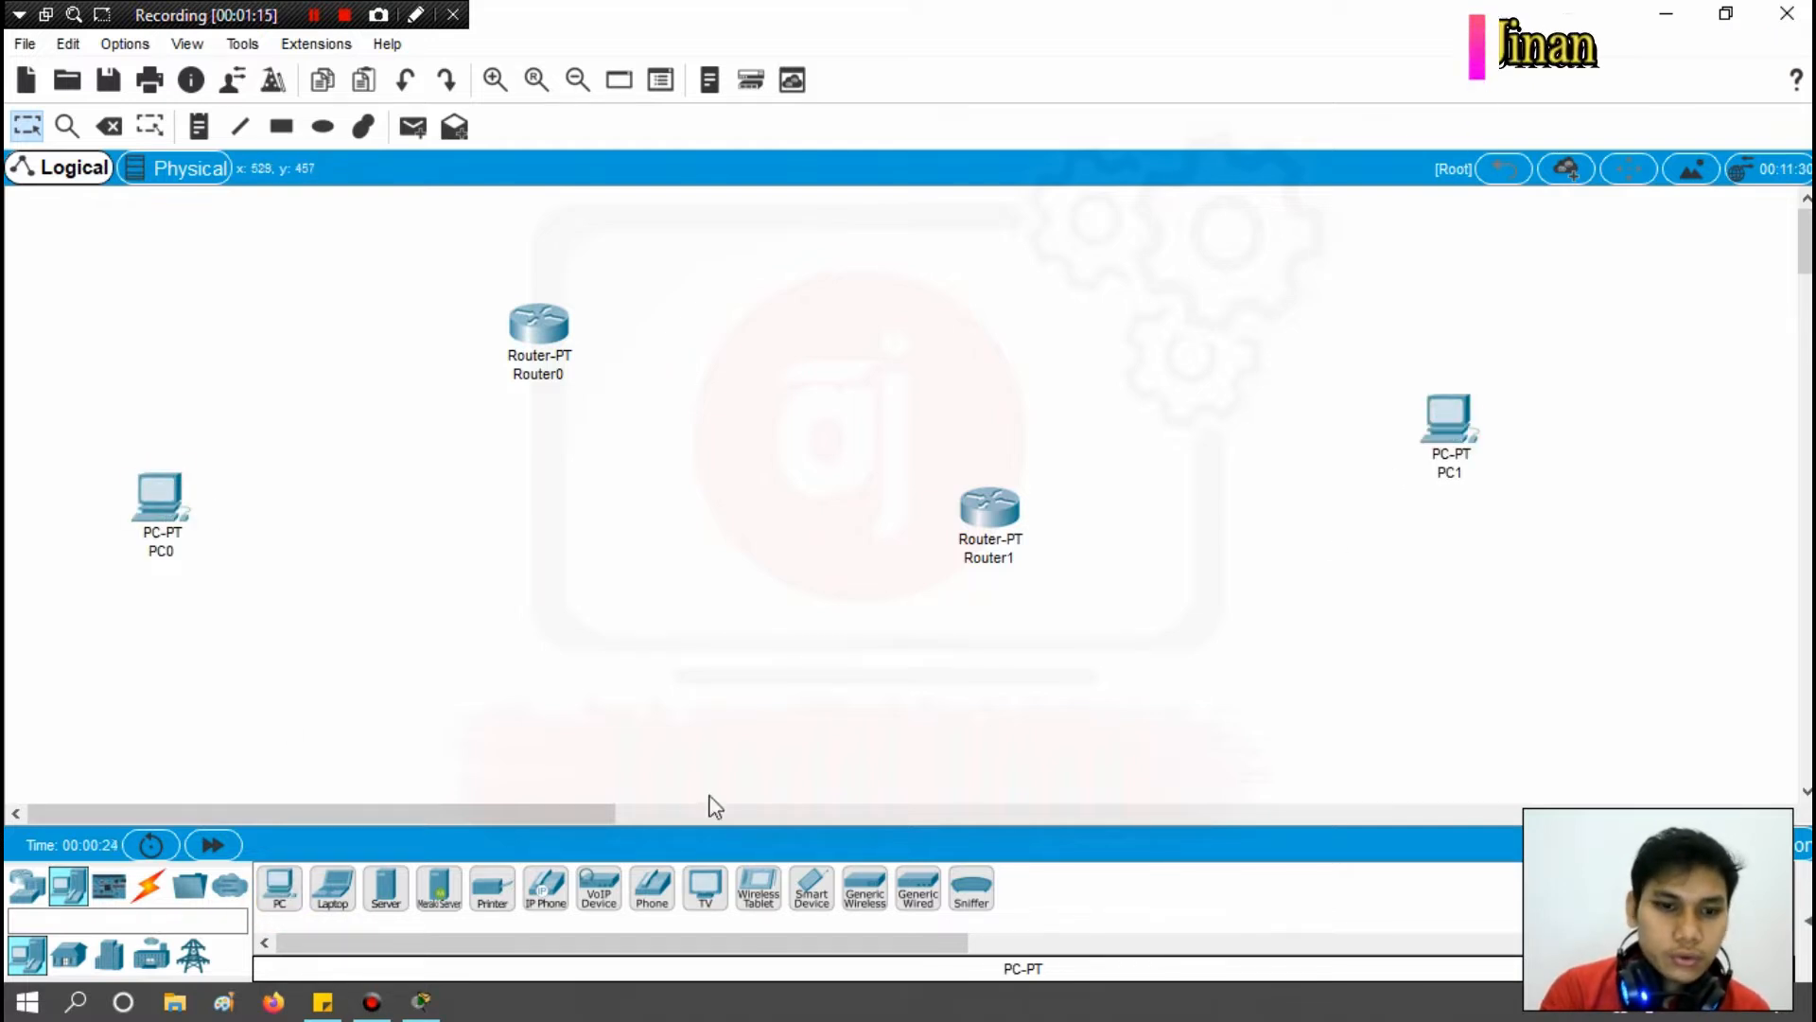
Place a 2960 switch between PC0 and the routers, below Router0.
click(28, 953)
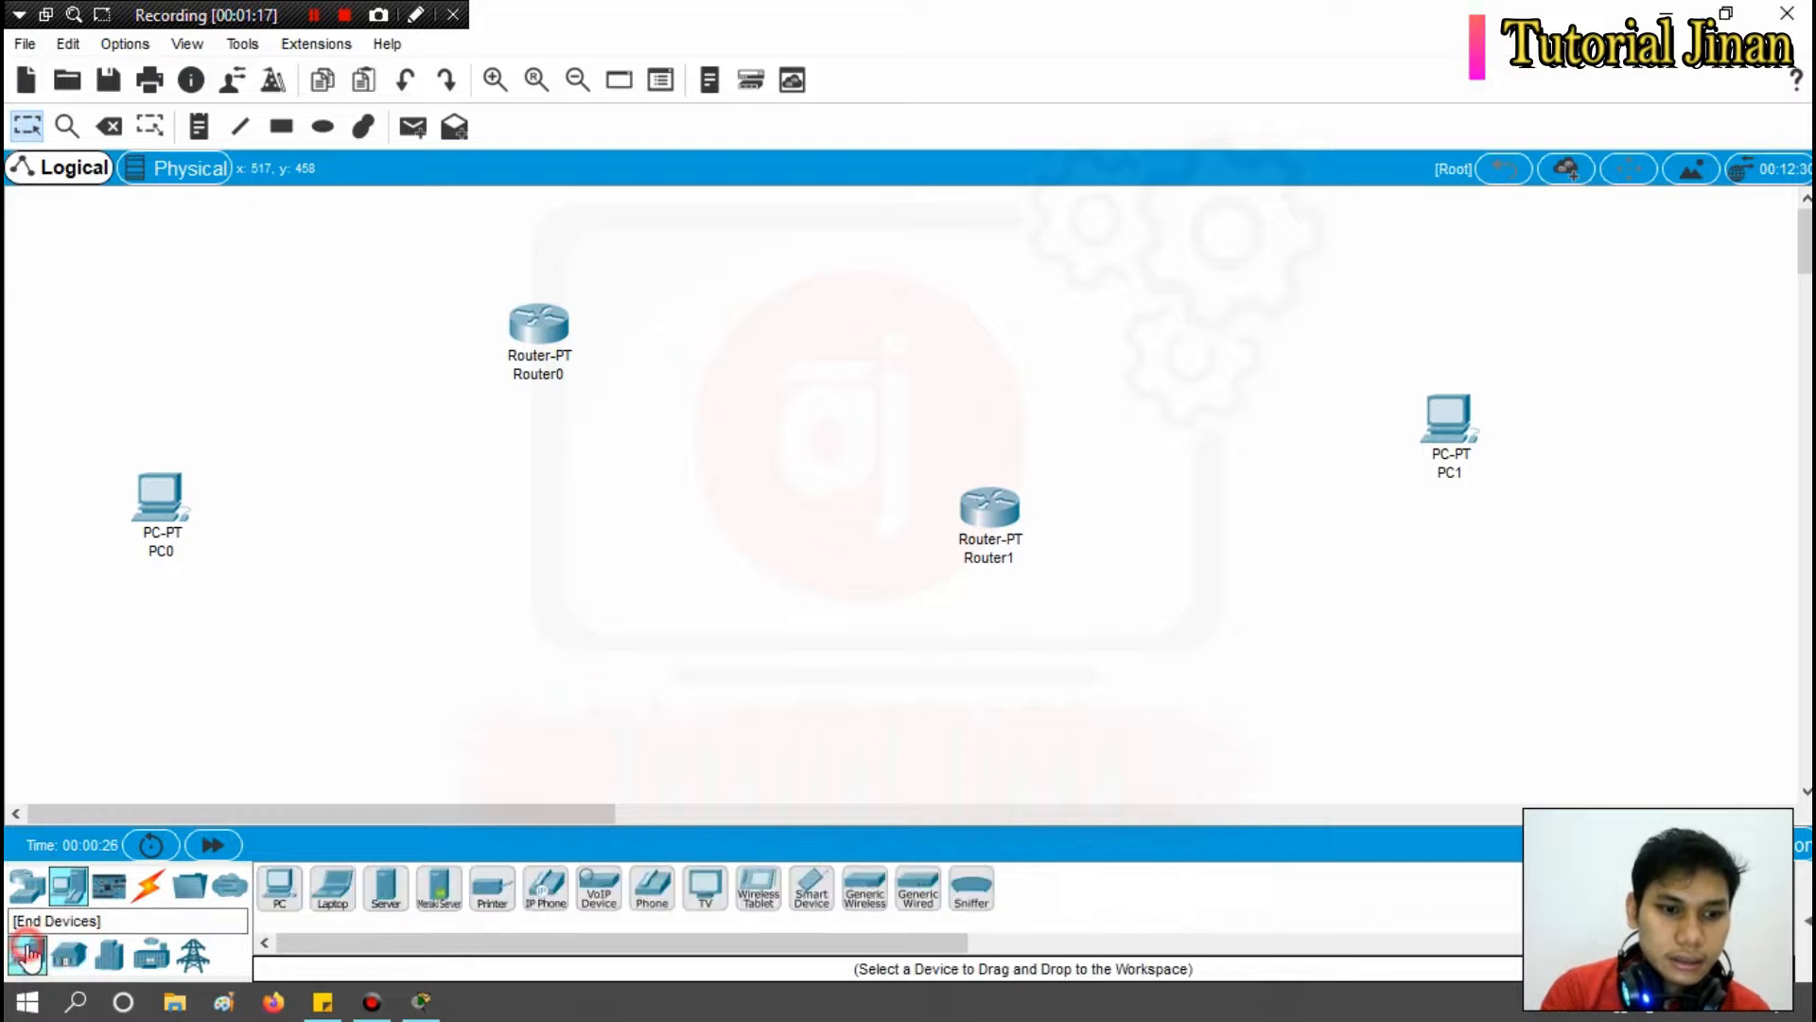
click(47, 891)
click(68, 955)
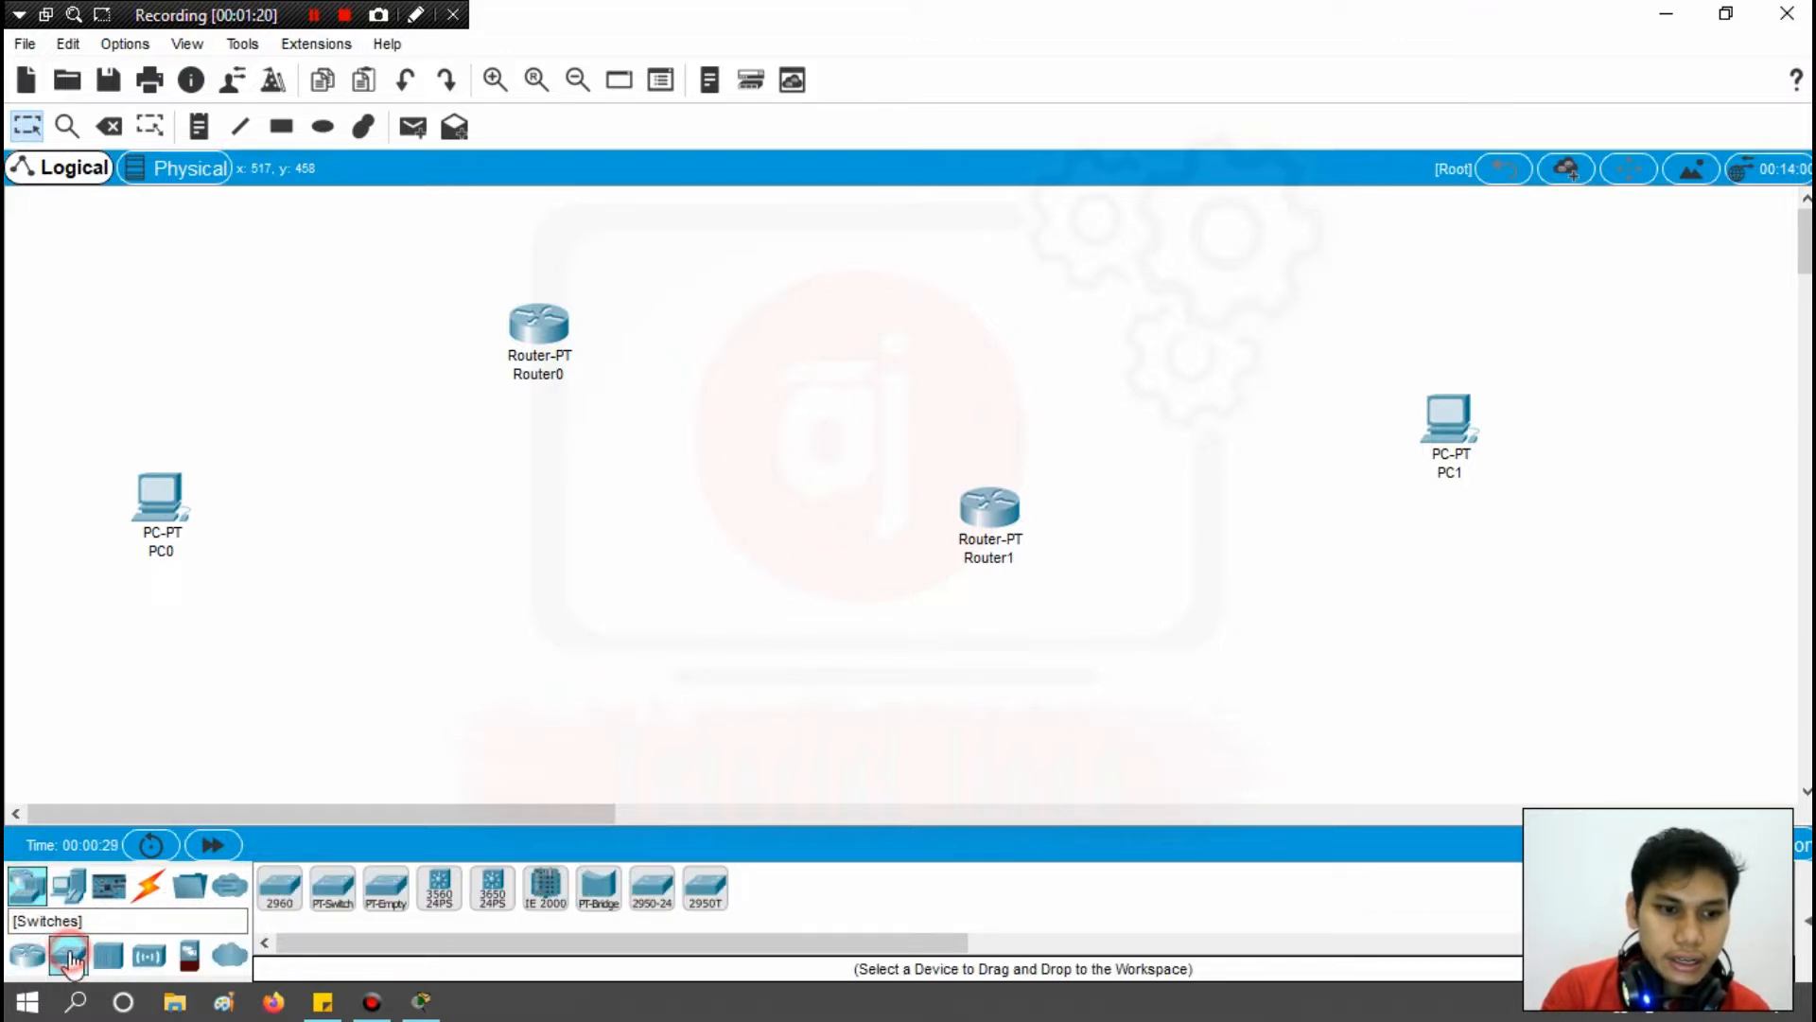
click(289, 898)
click(446, 560)
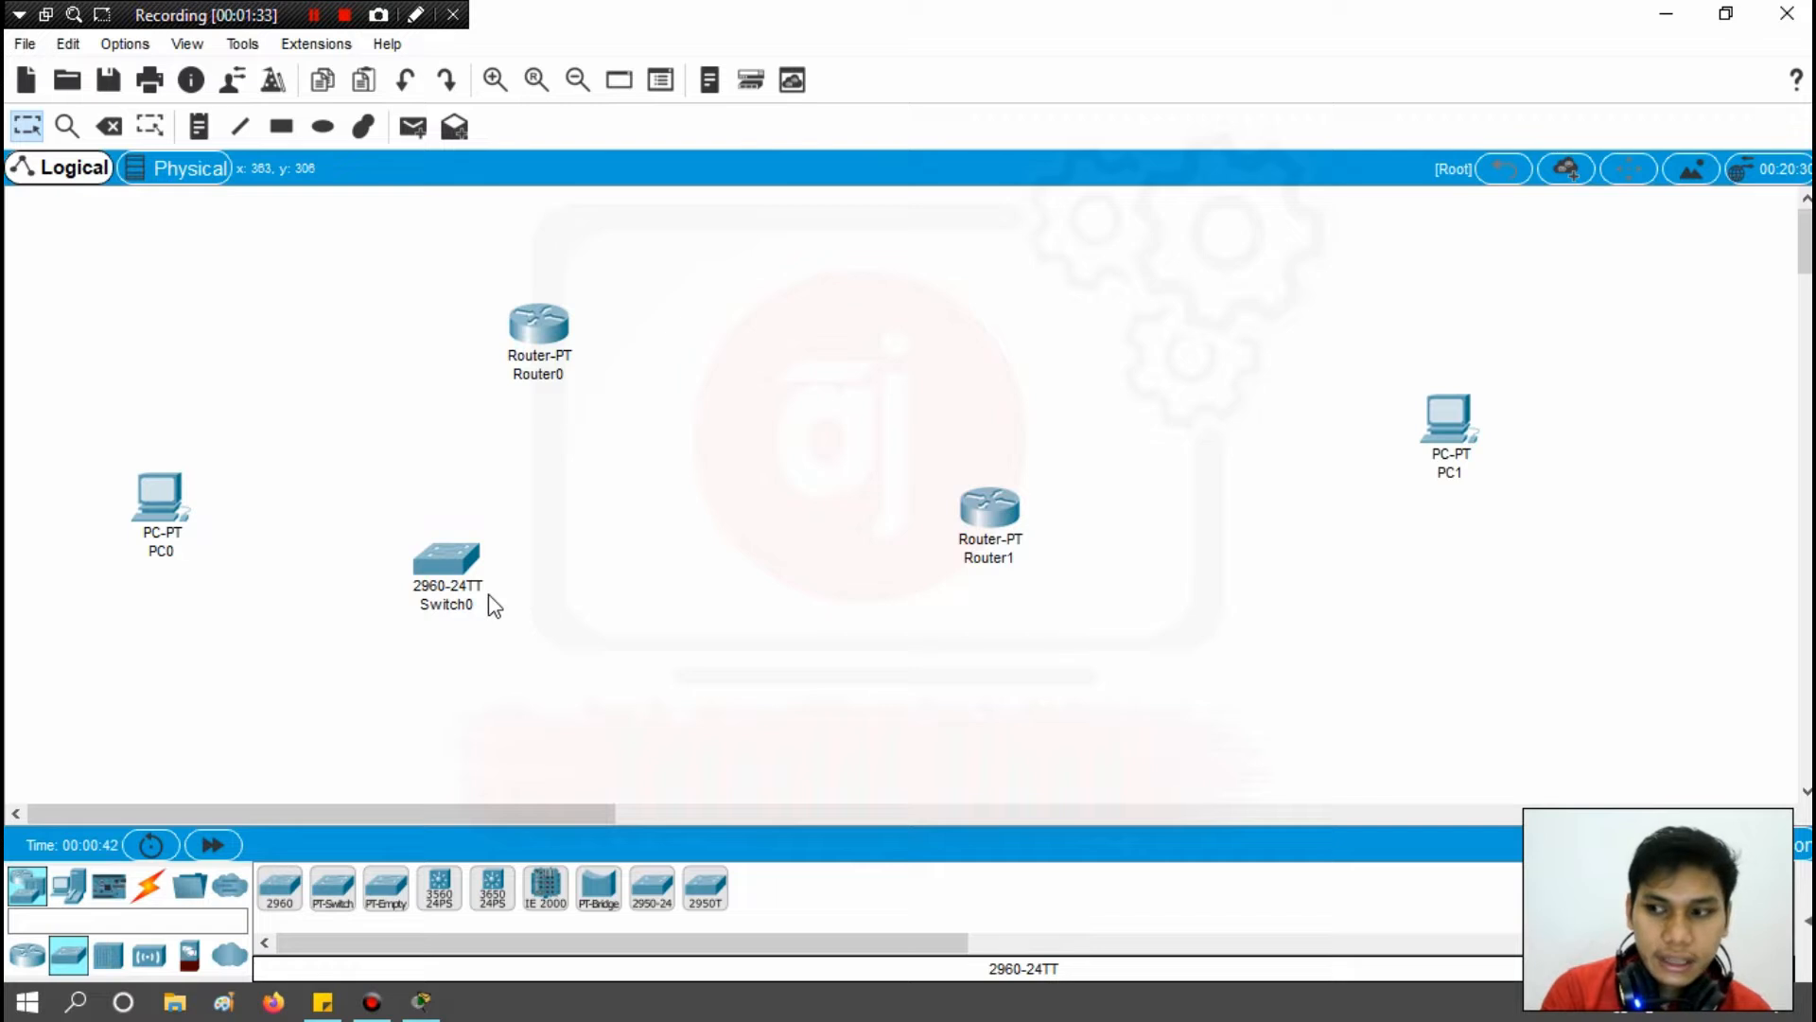
Spread out the topology by moving Switch0 slightly down, Router0 to the right, and Router1 down and to the right.
drag(456, 557, 448, 581)
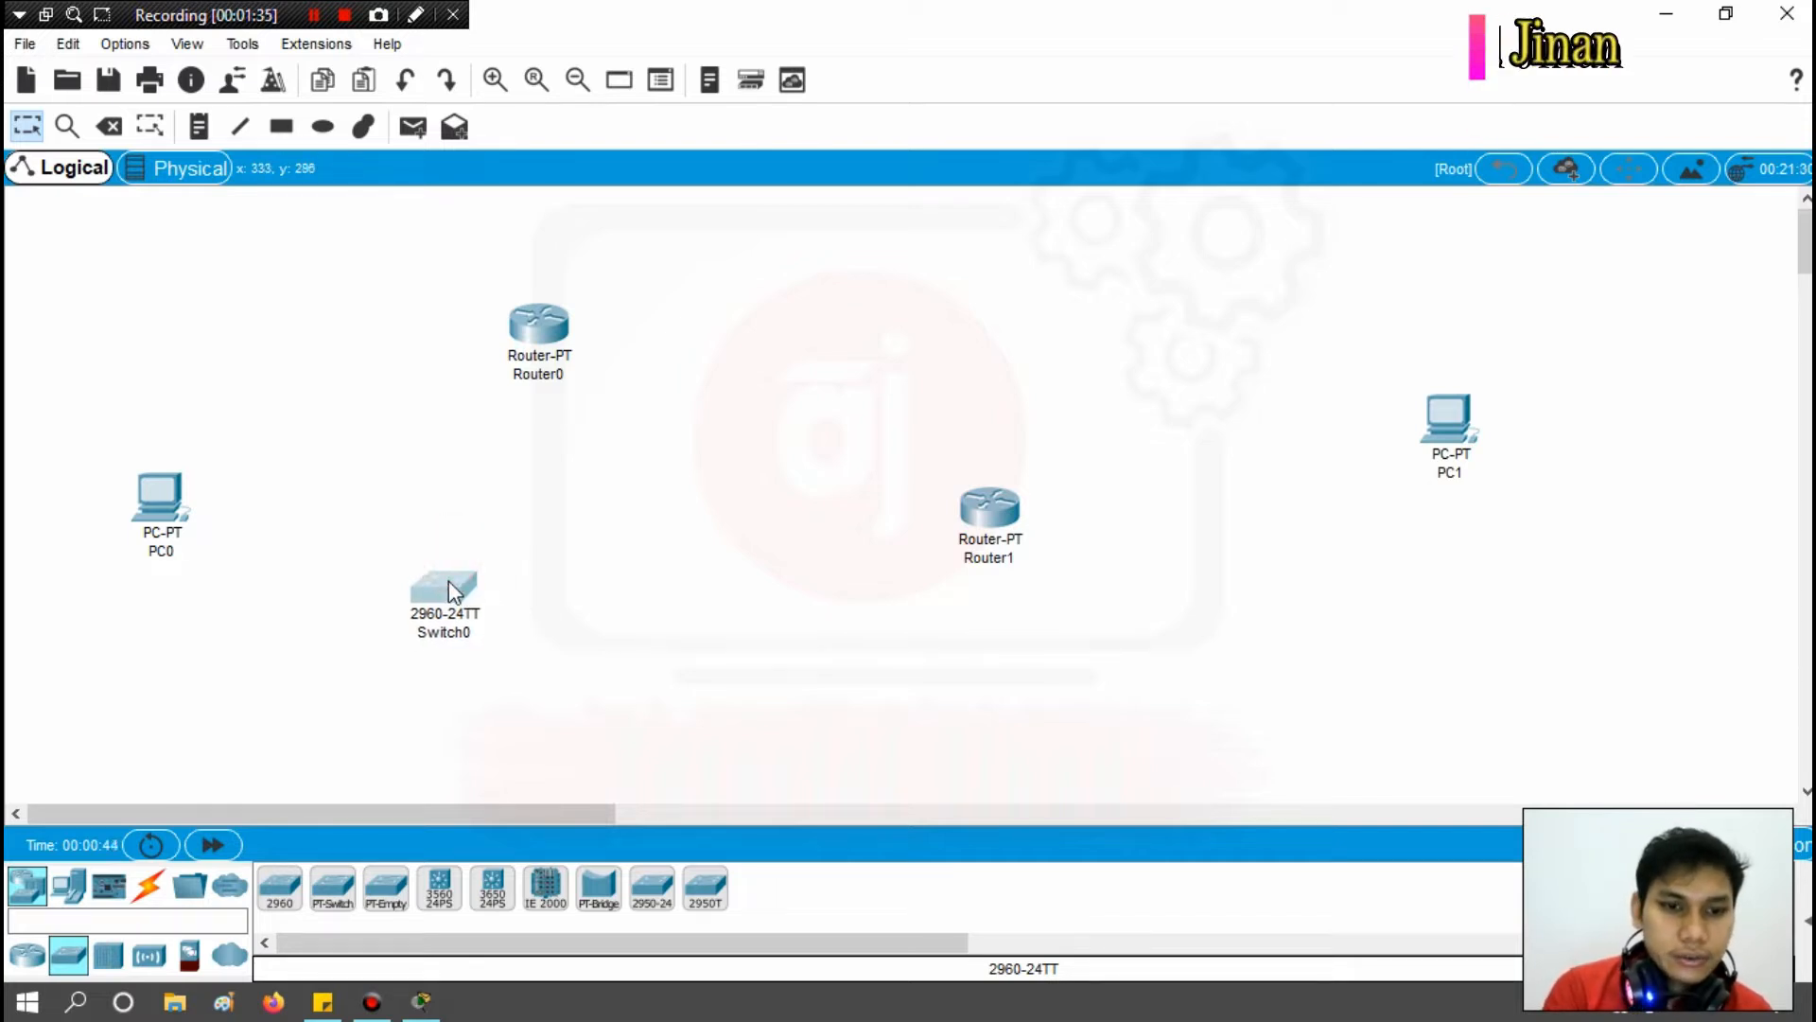
drag(526, 348, 618, 347)
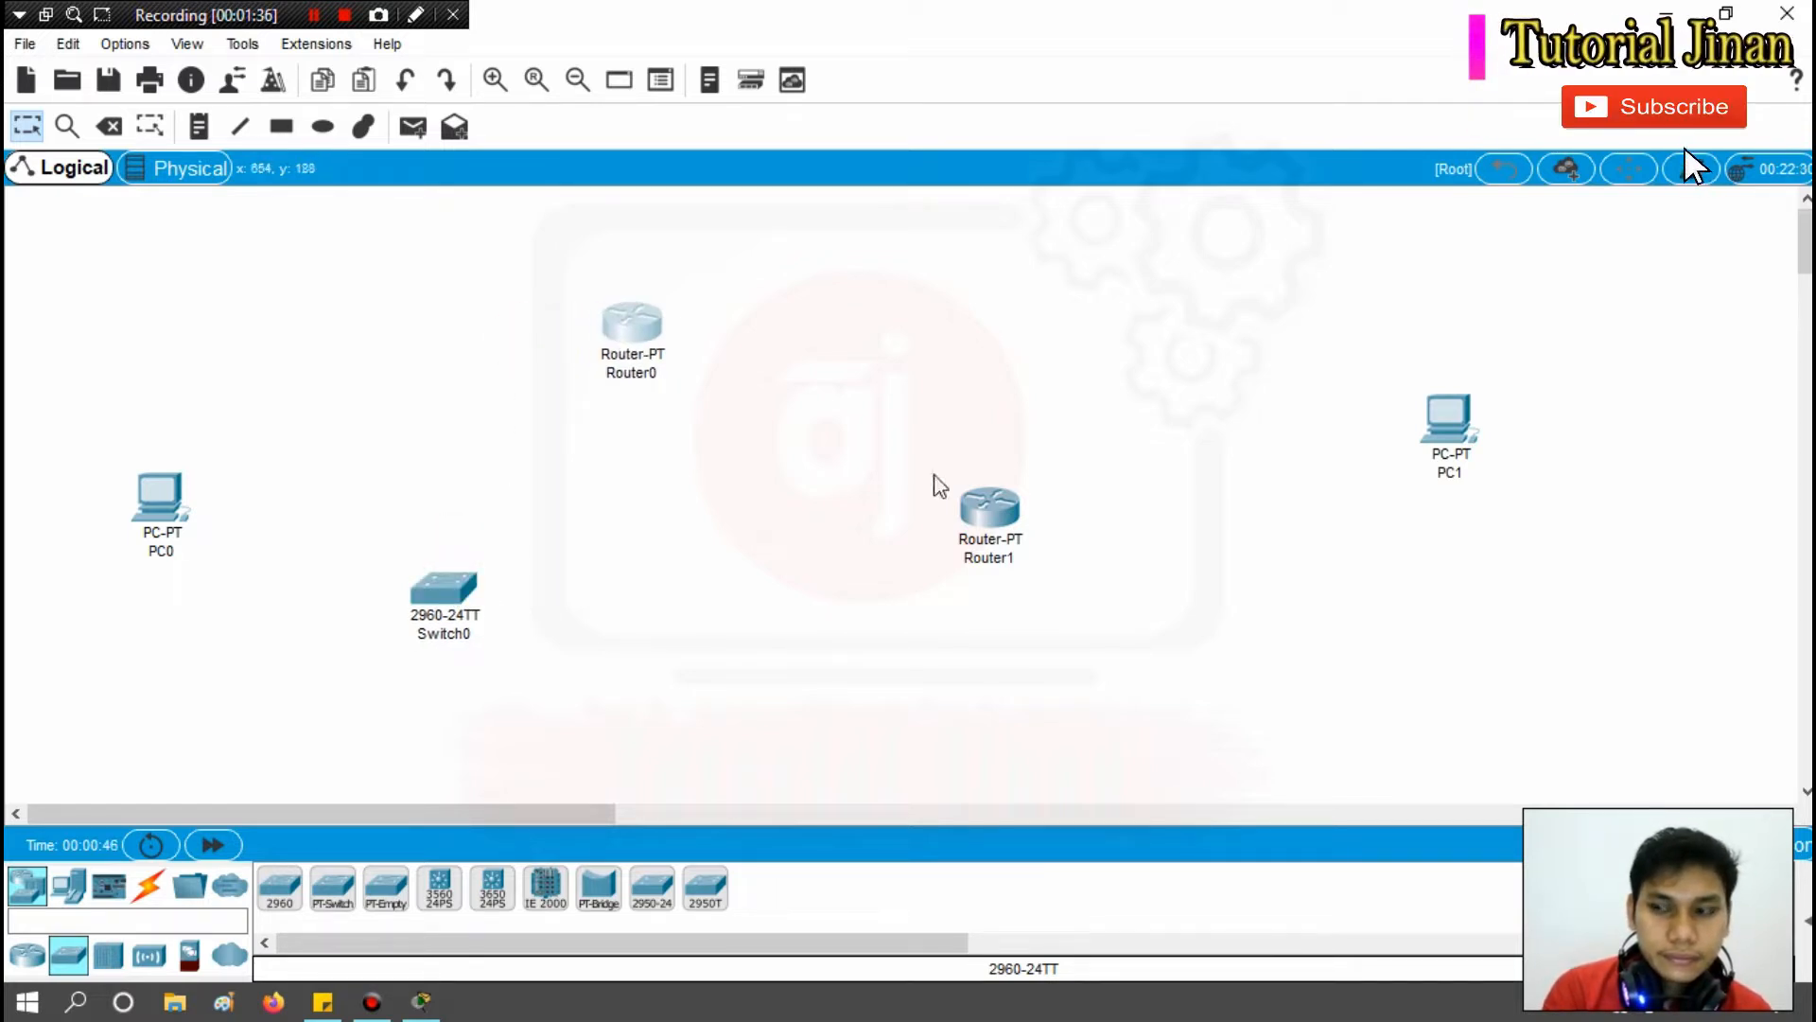
drag(976, 522, 1050, 584)
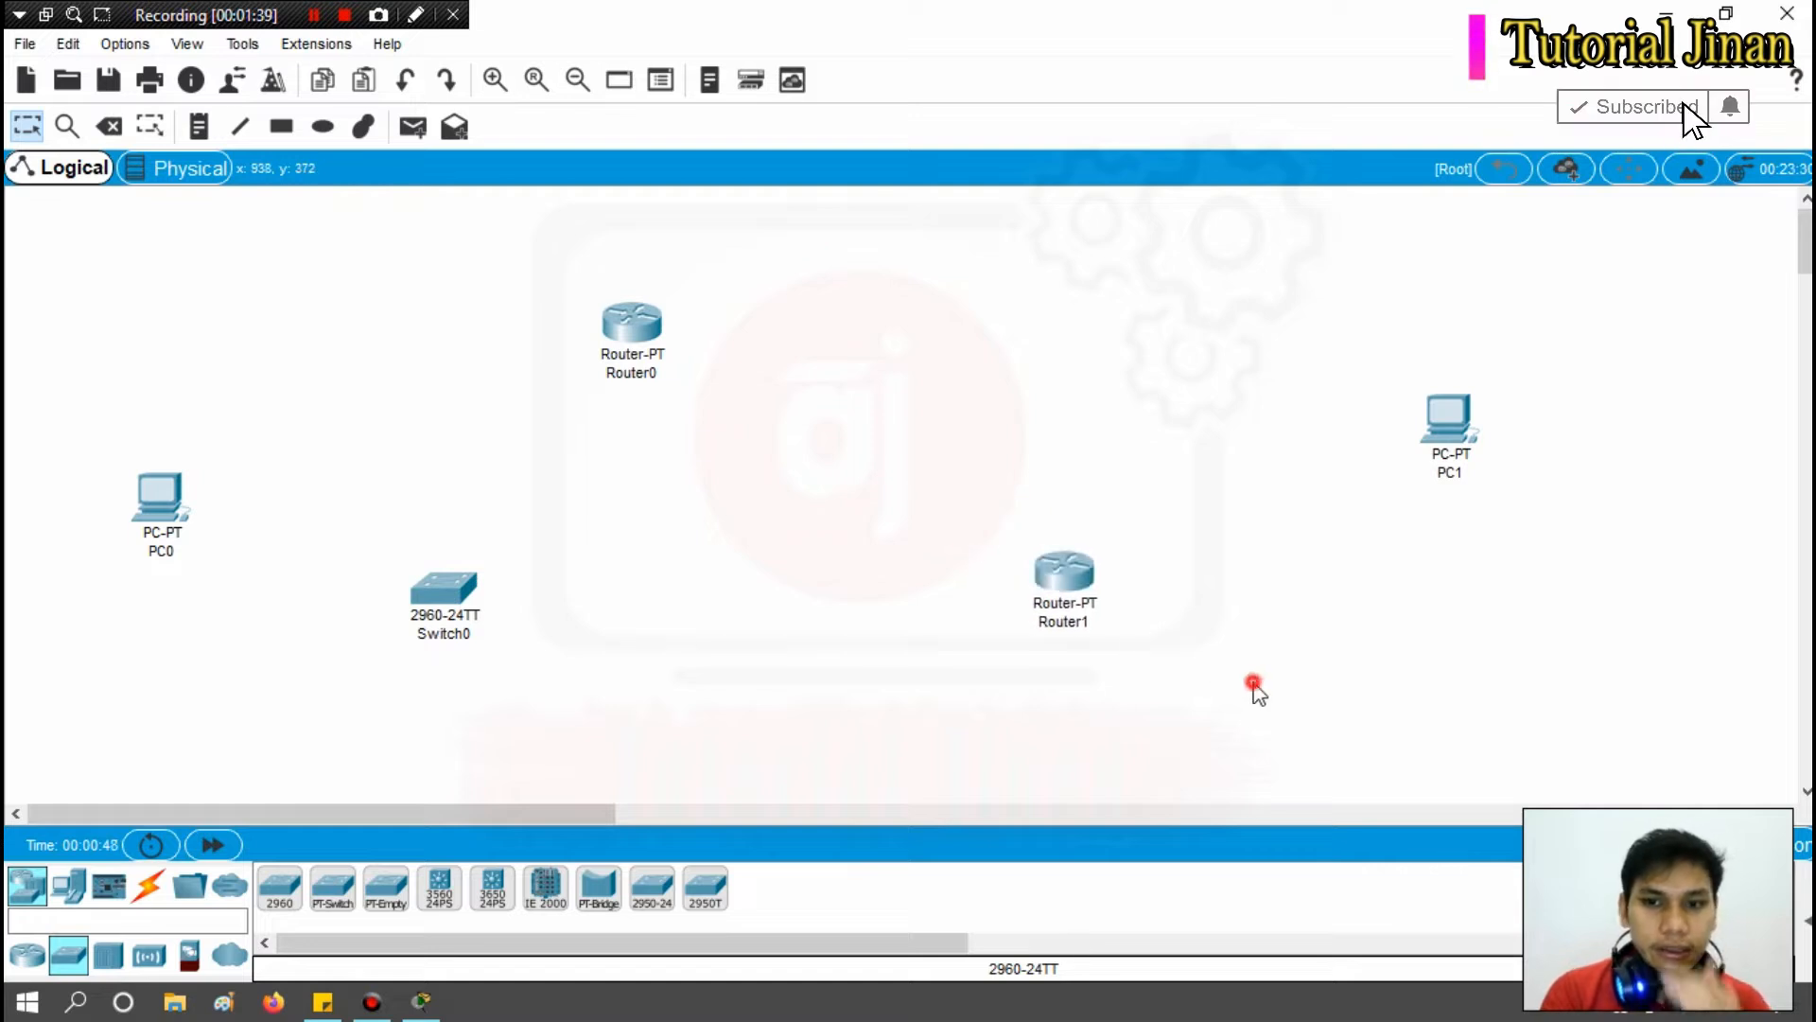
Cable PC0 to Switch0 and Switch0 to Router0 using automatically chosen connection types.
click(147, 884)
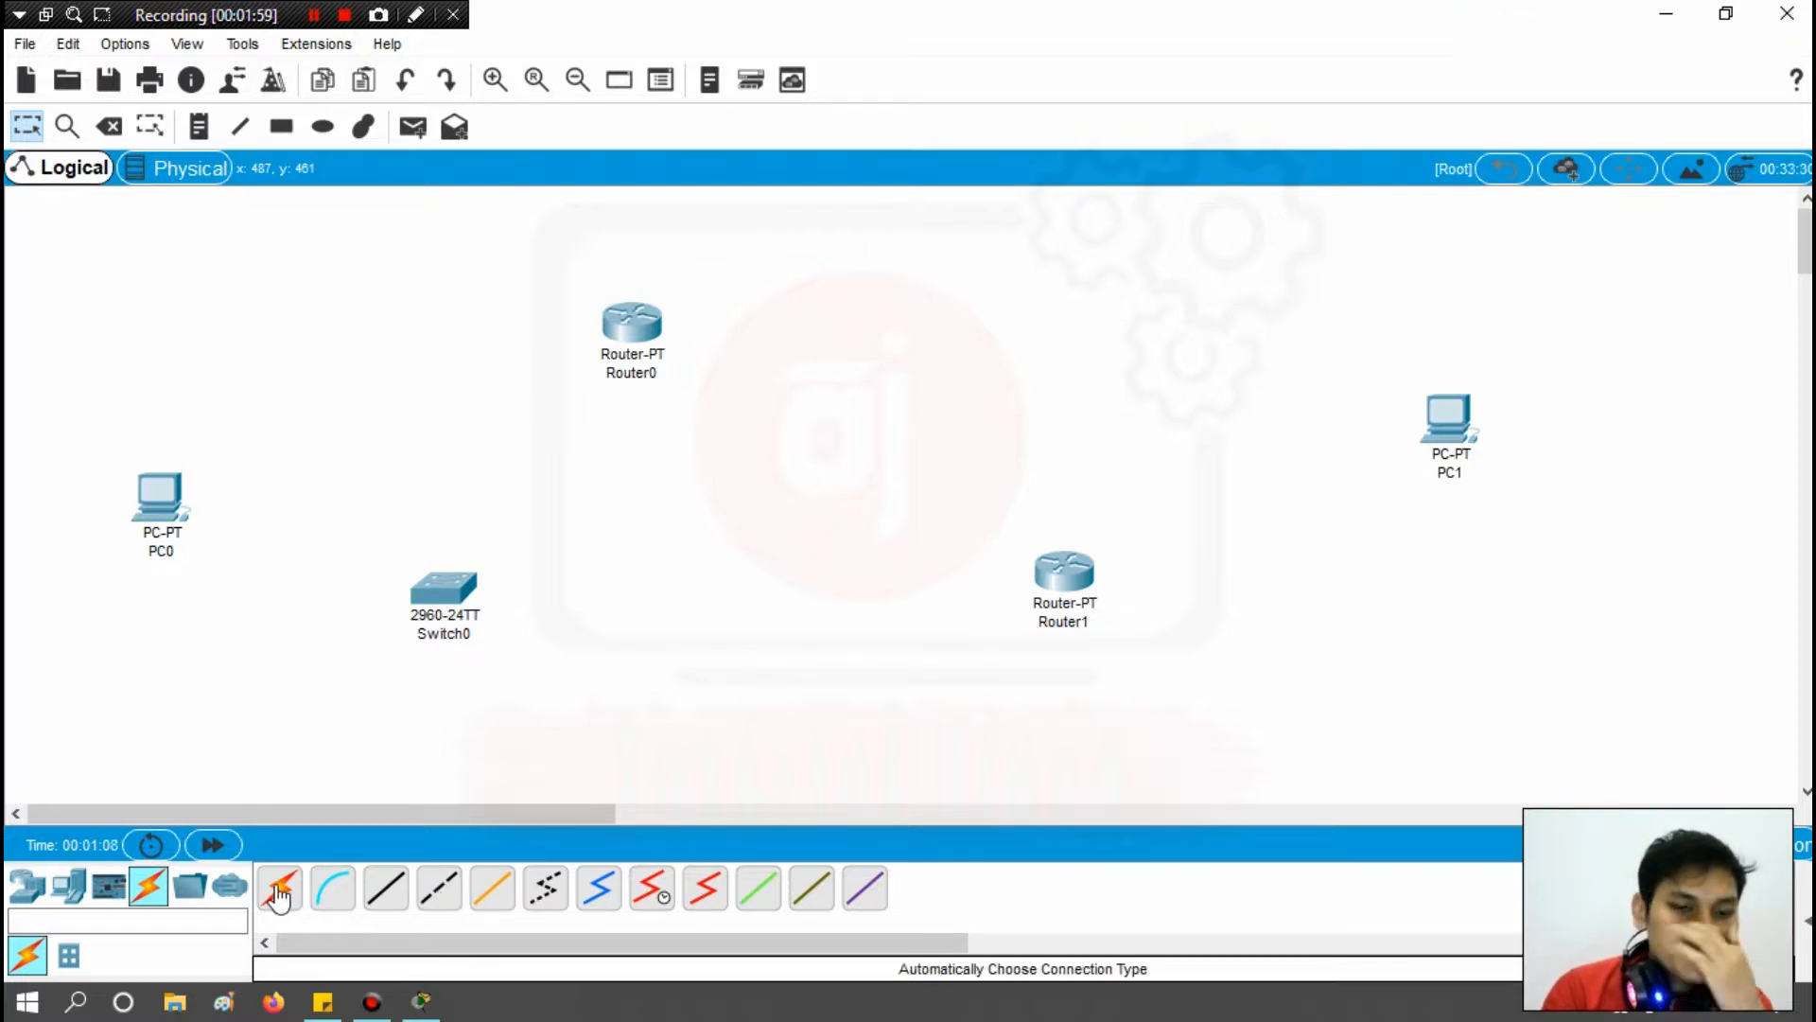
click(279, 894)
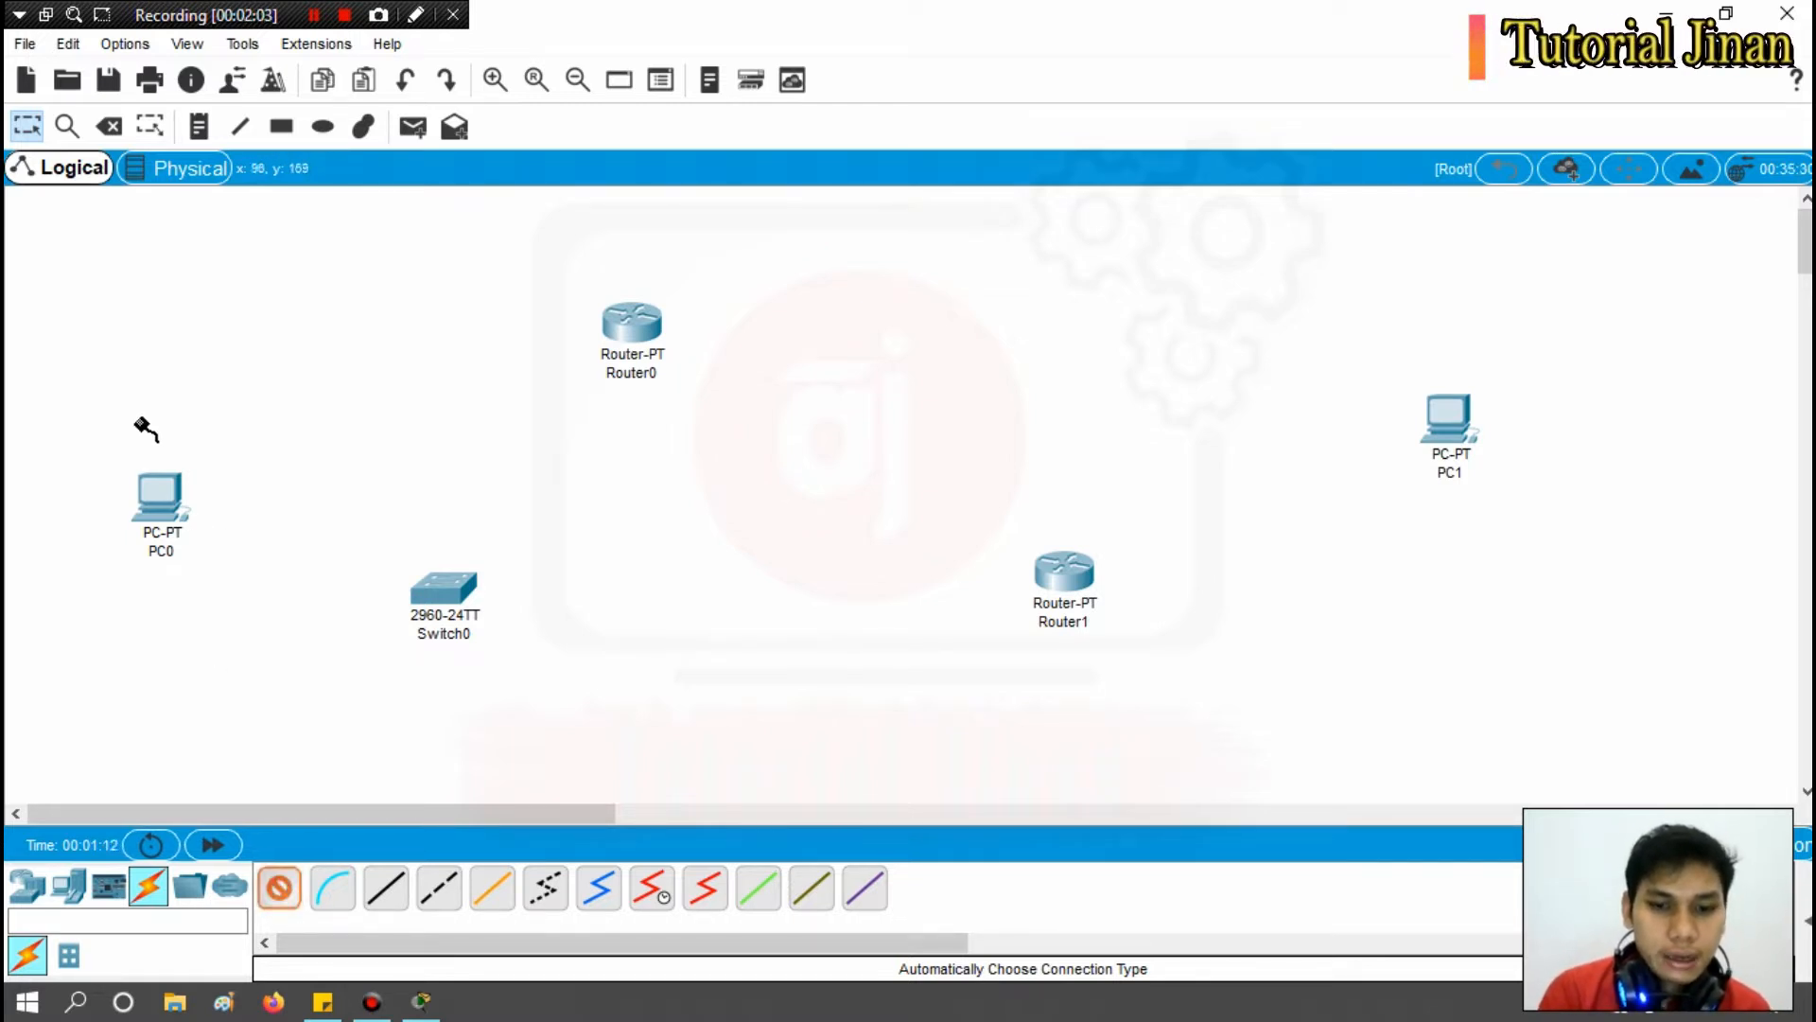
click(161, 496)
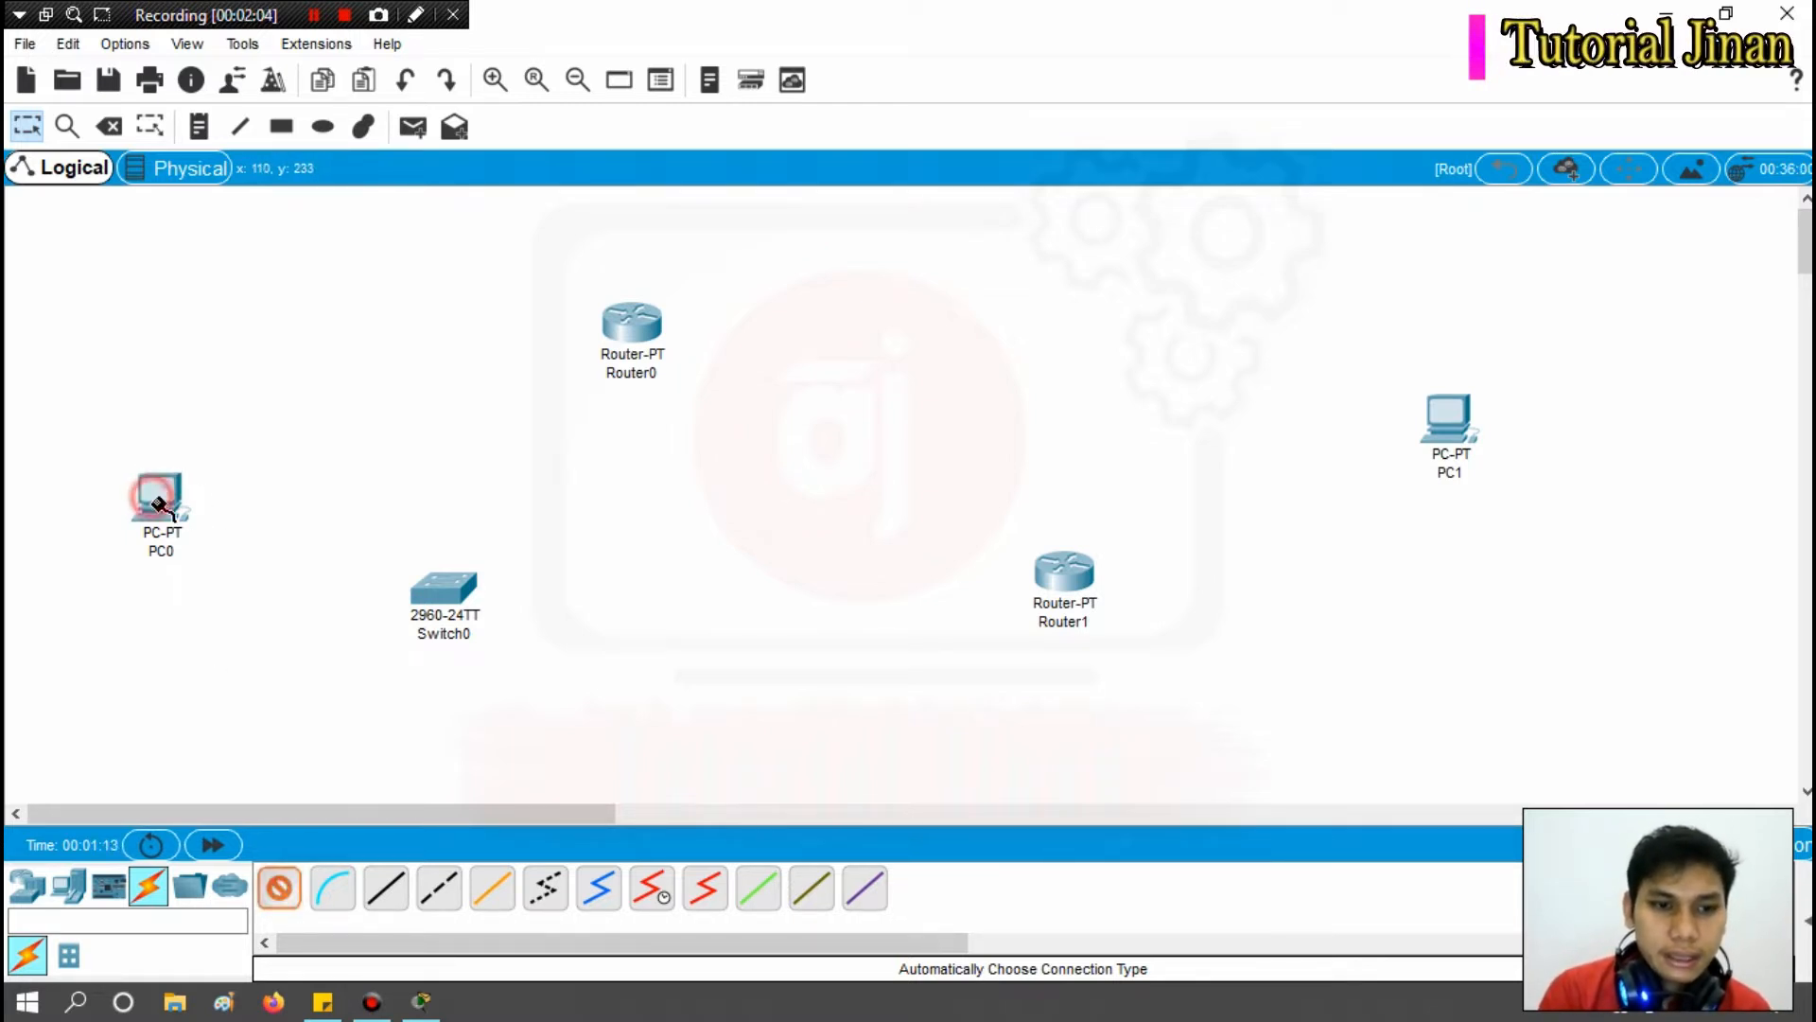
click(431, 594)
click(279, 888)
click(433, 615)
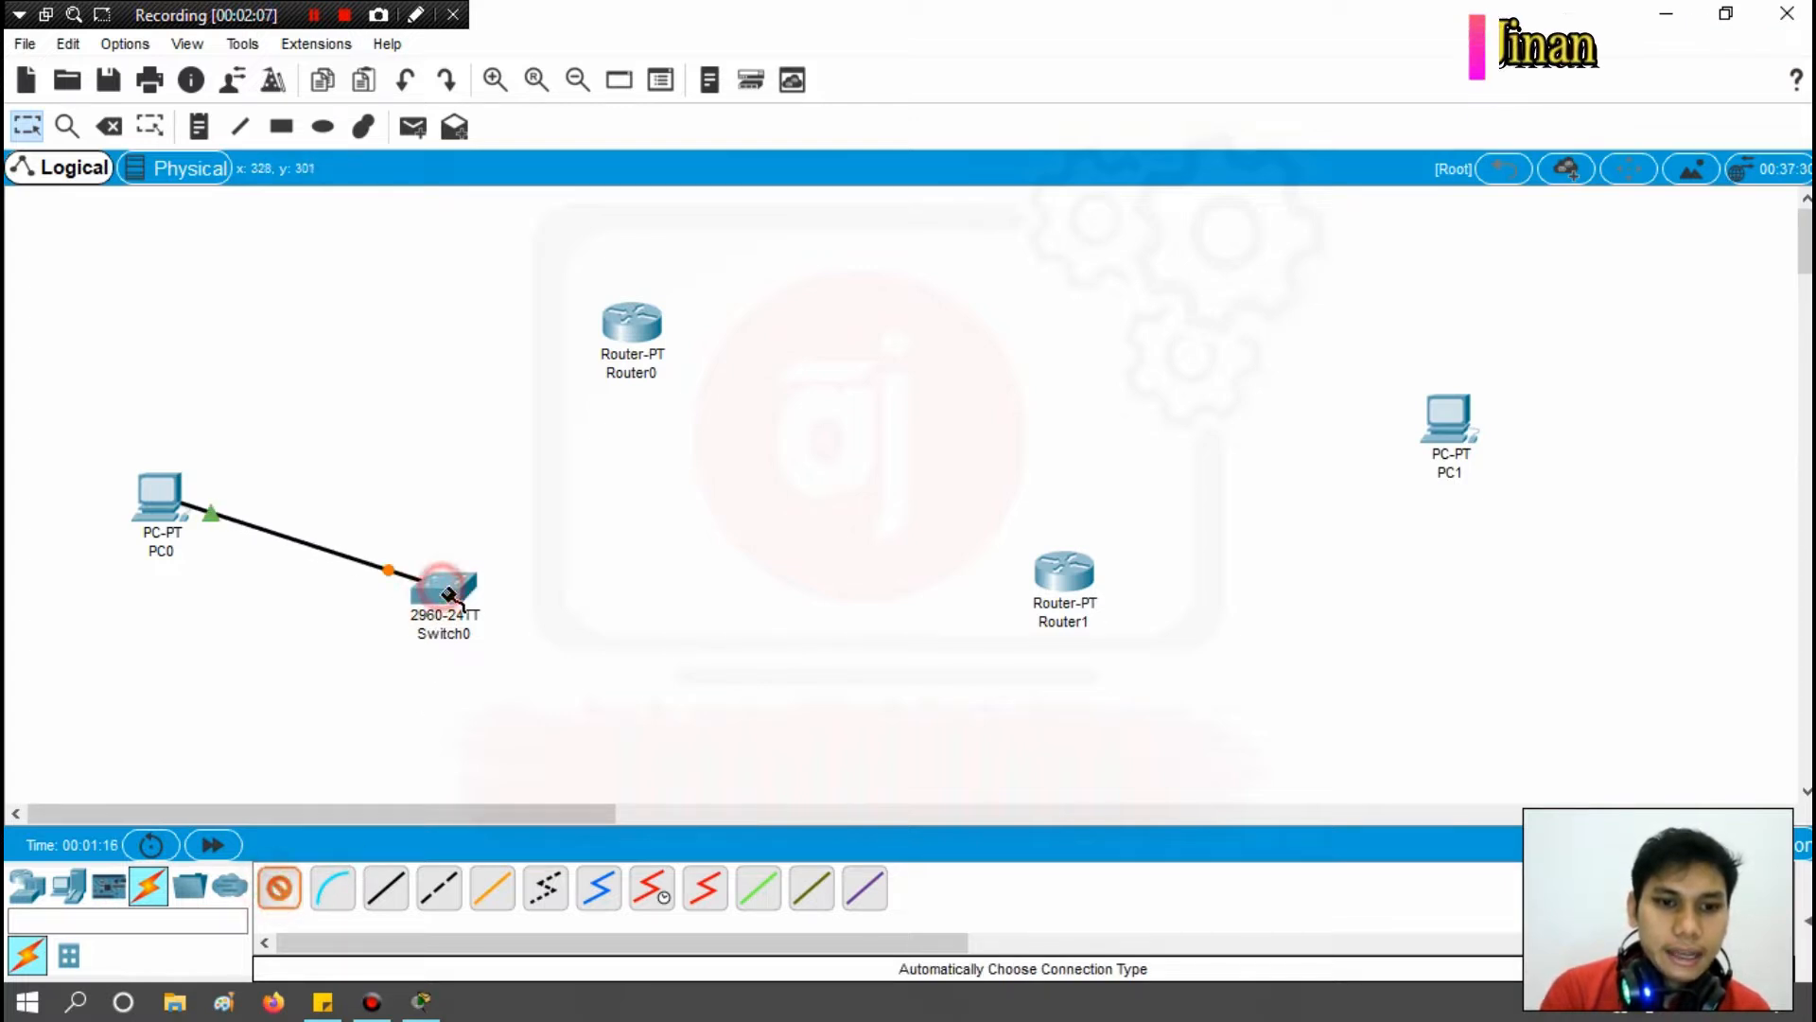
click(628, 322)
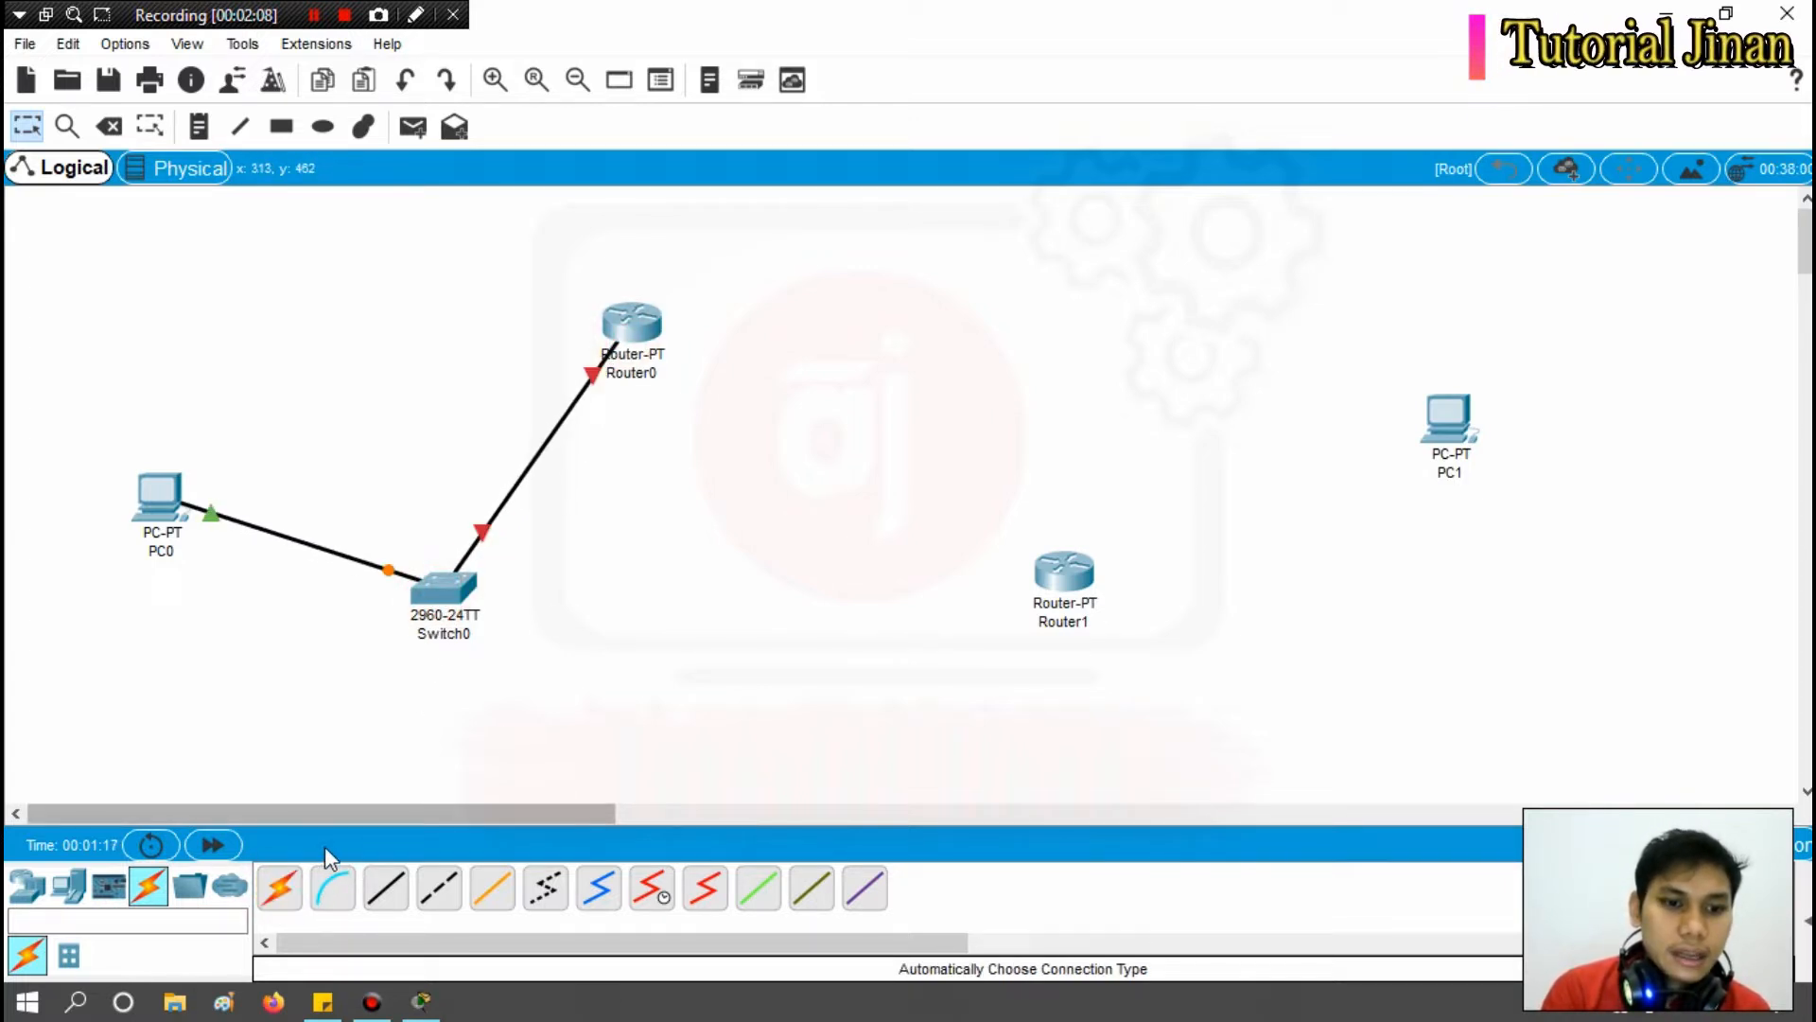
Cable Router0 to Router1 and Router1 to PC1 using automatically chosen connection types.
click(279, 887)
click(631, 321)
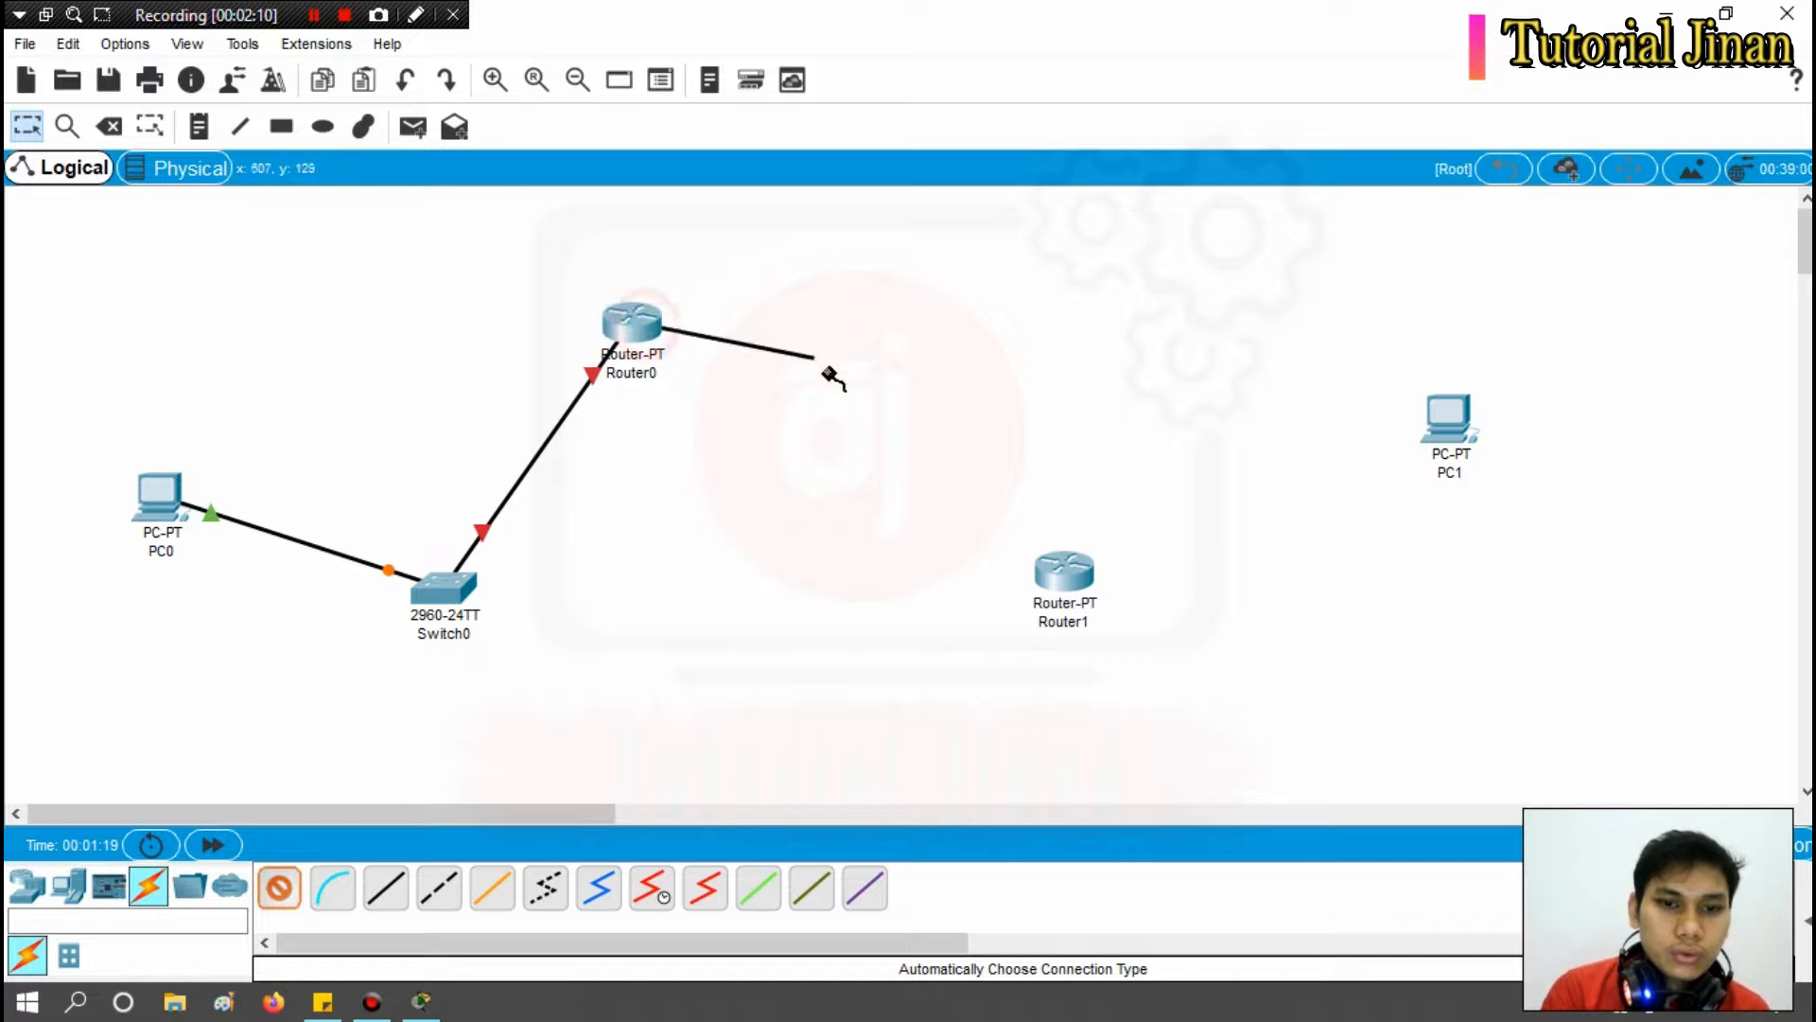
click(1056, 572)
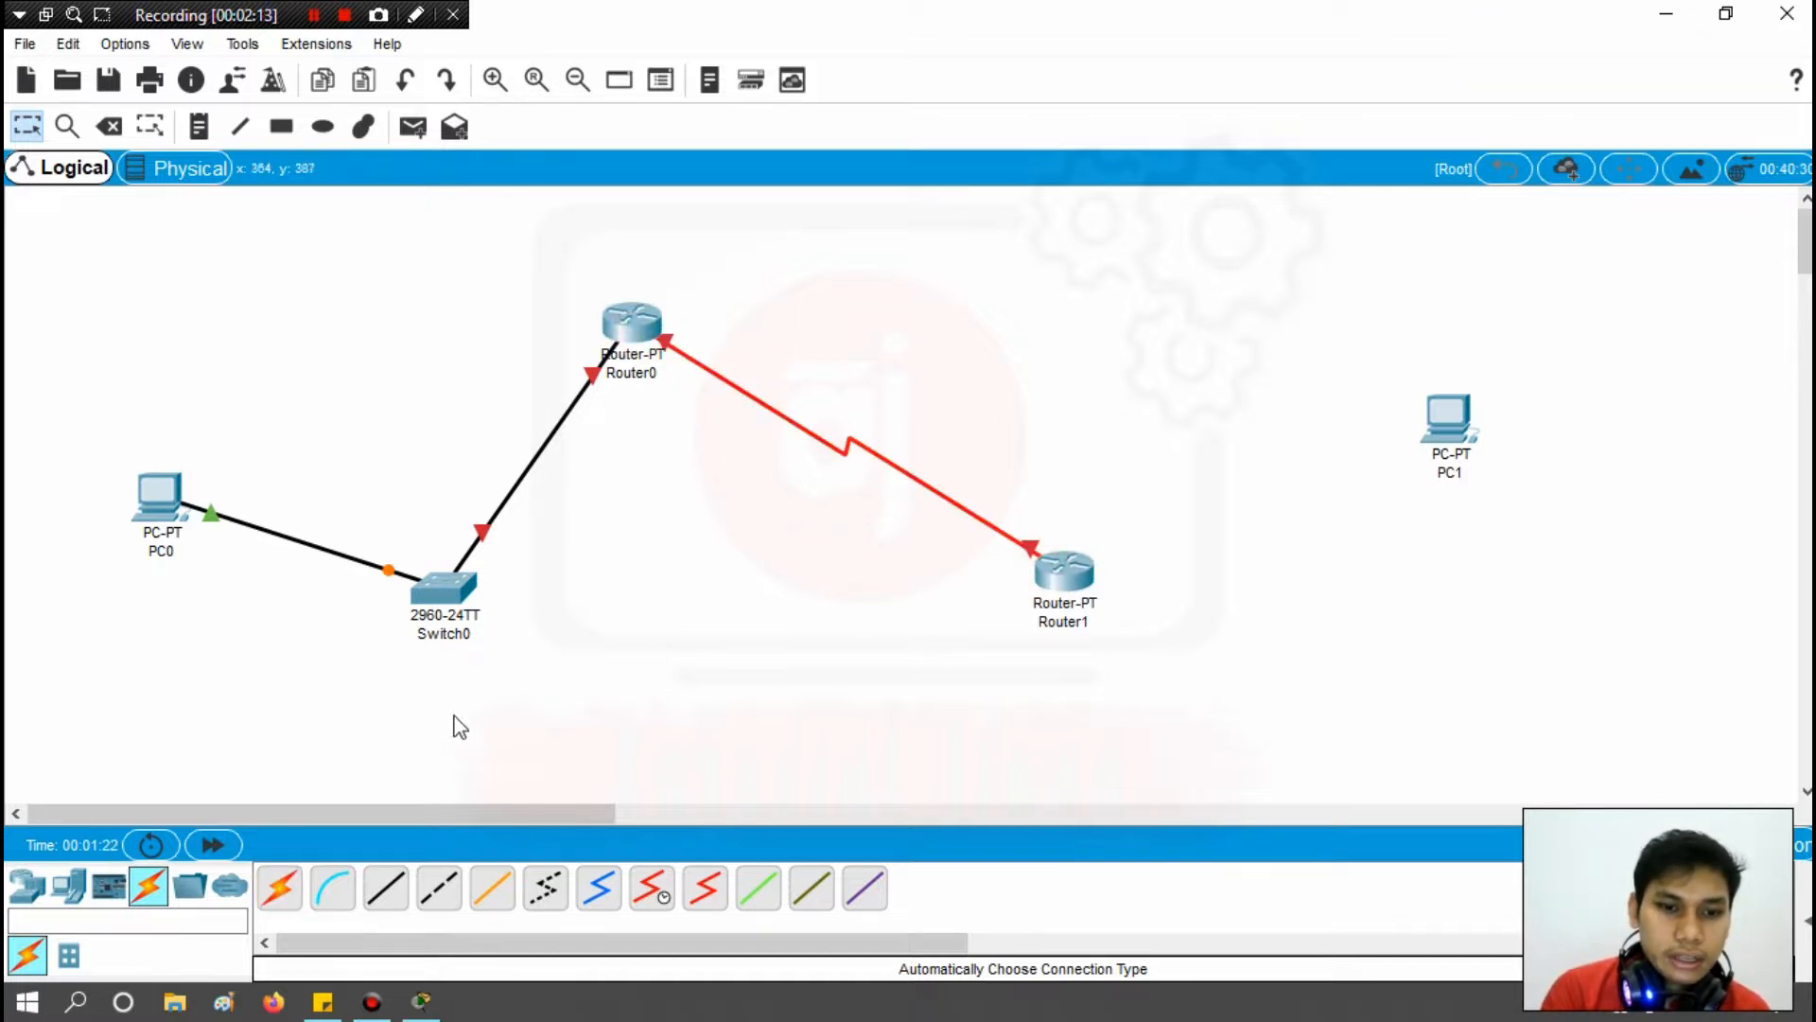
mouse_move(720, 383)
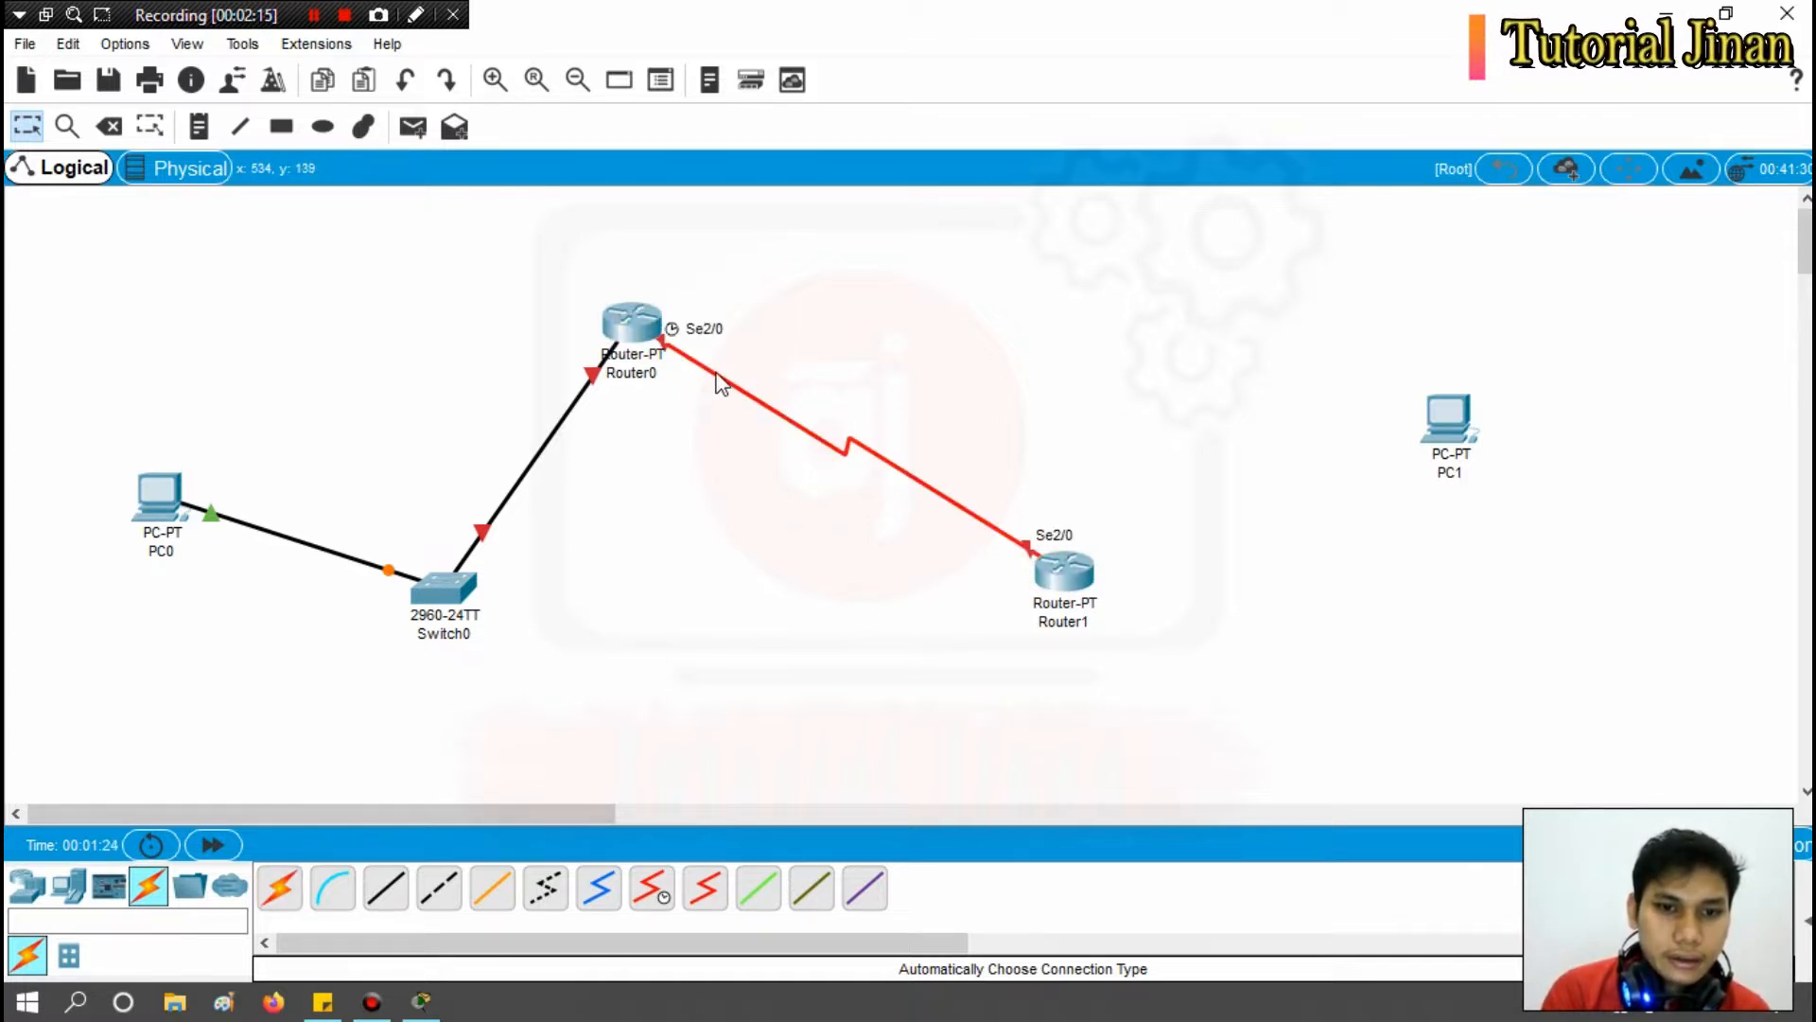
click(282, 891)
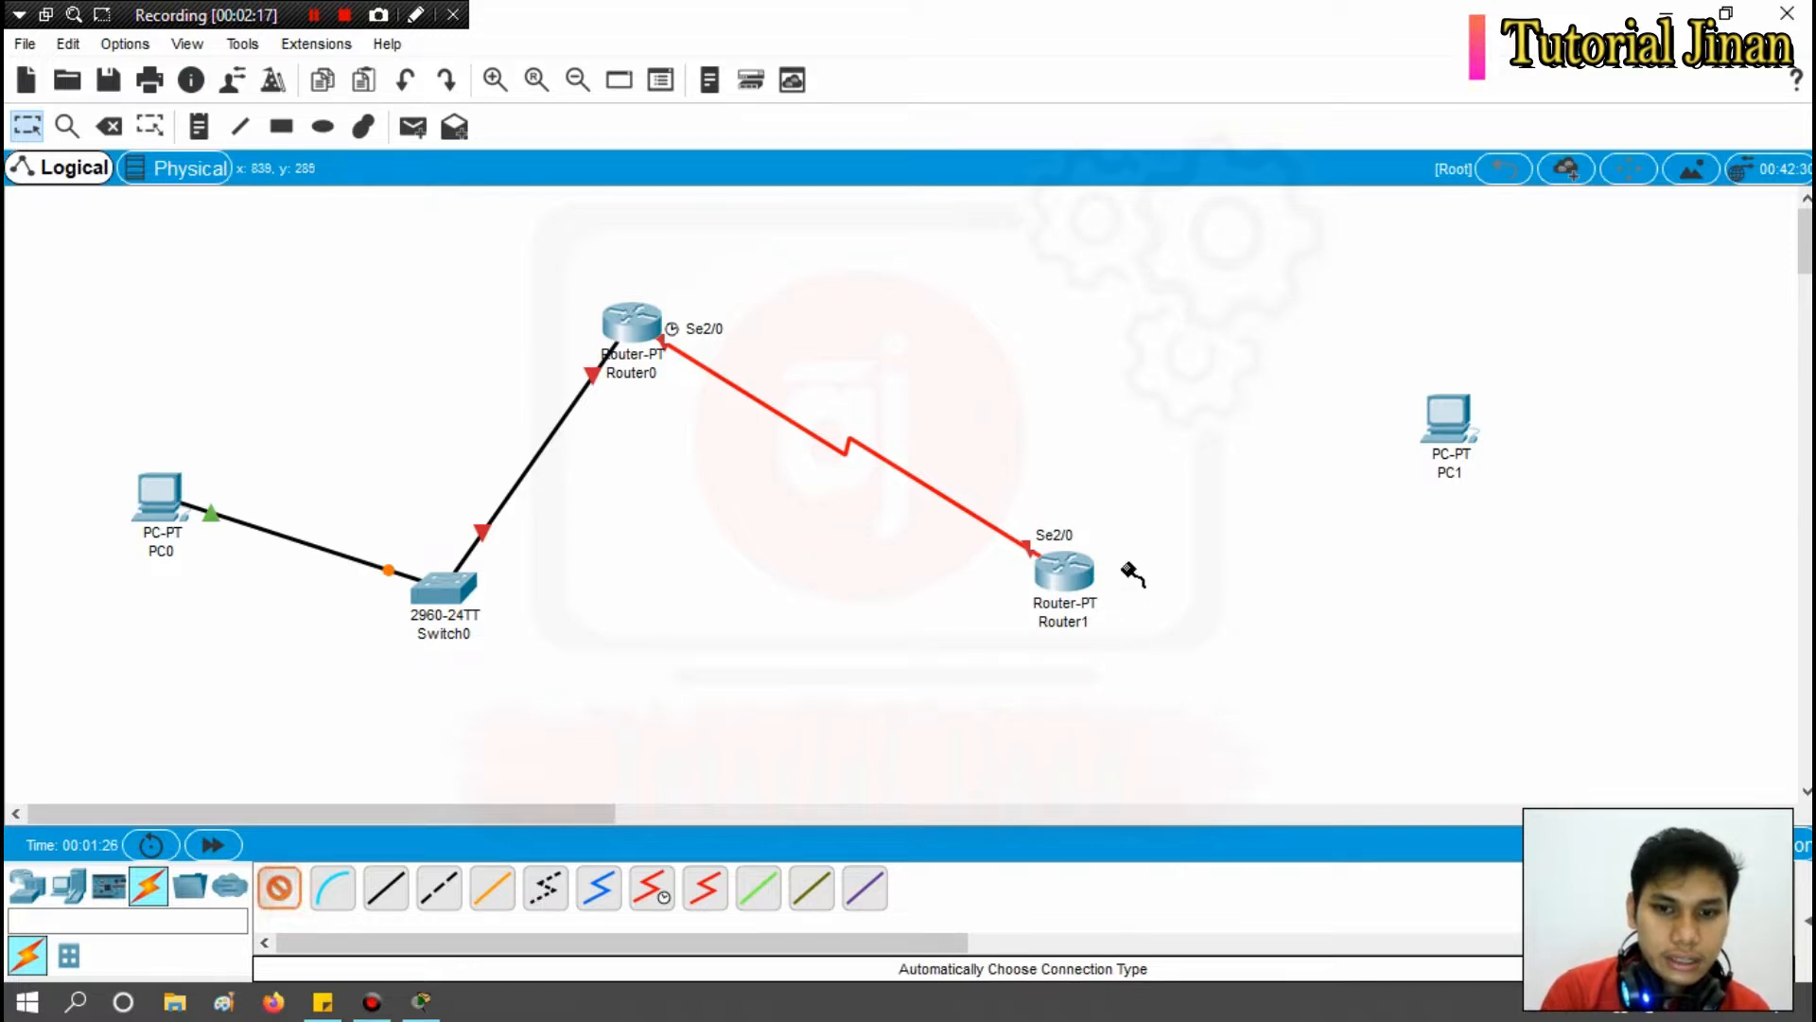
click(1076, 570)
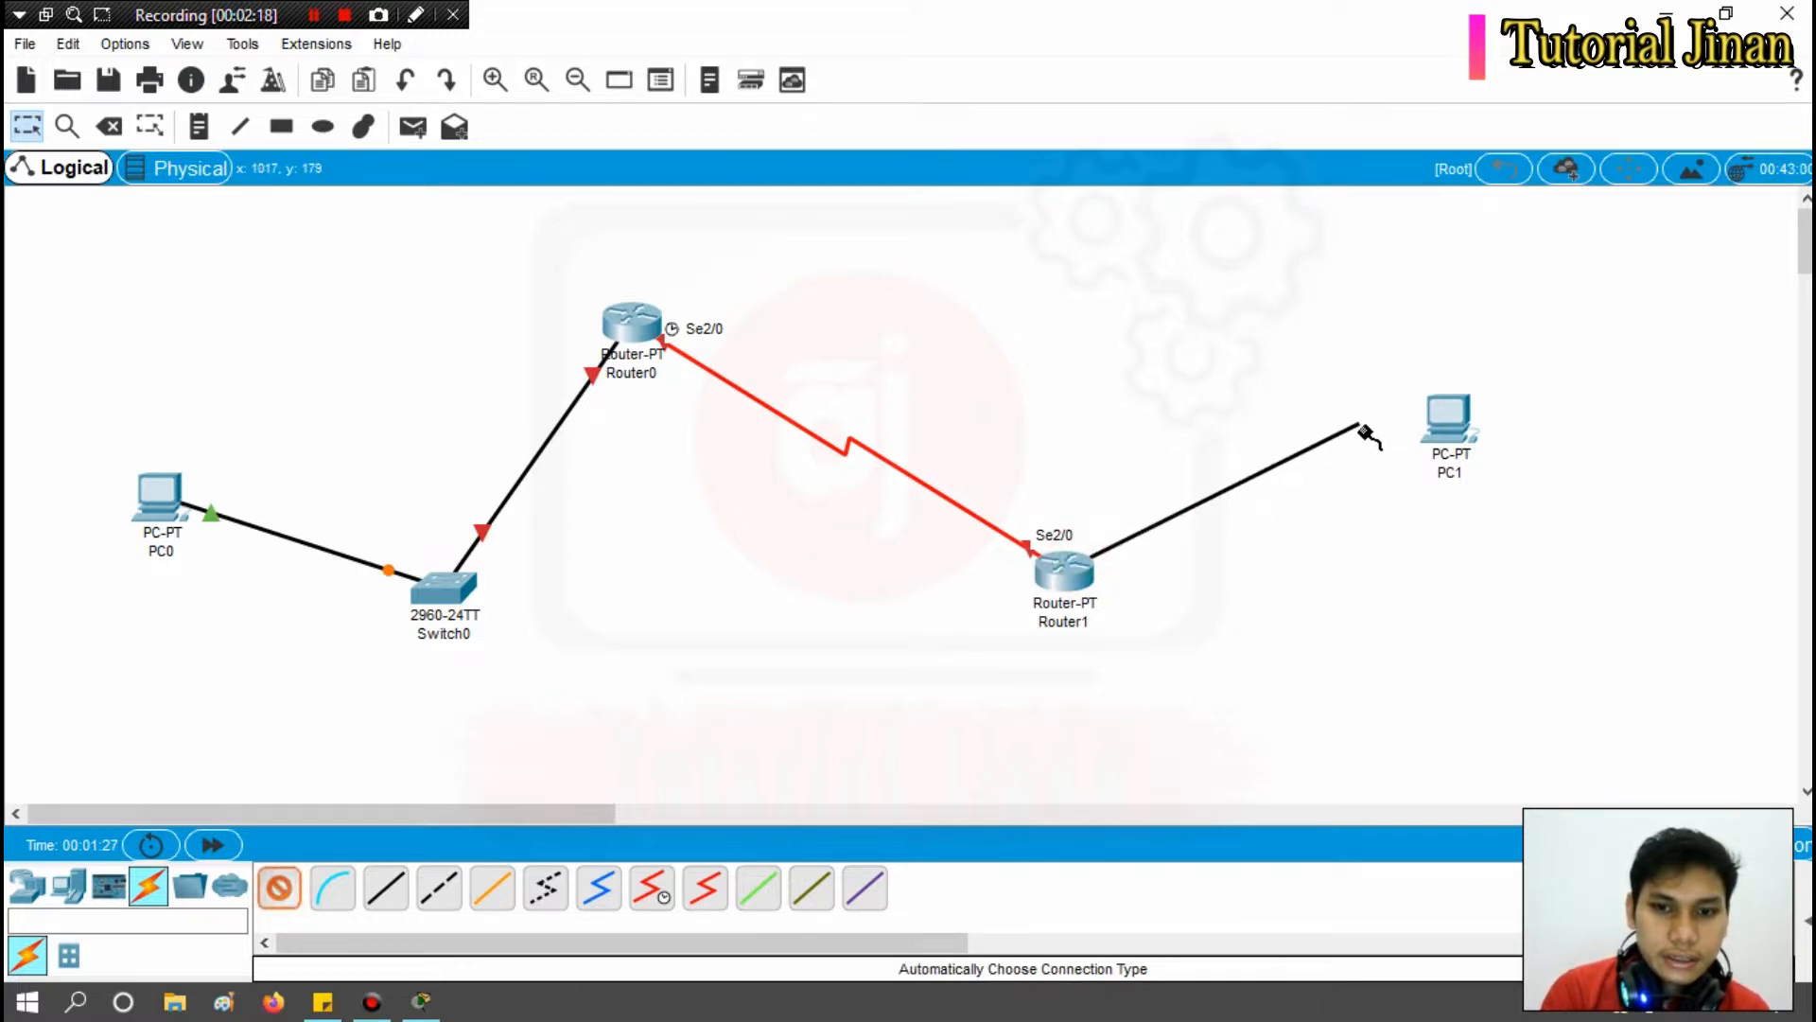
click(1439, 429)
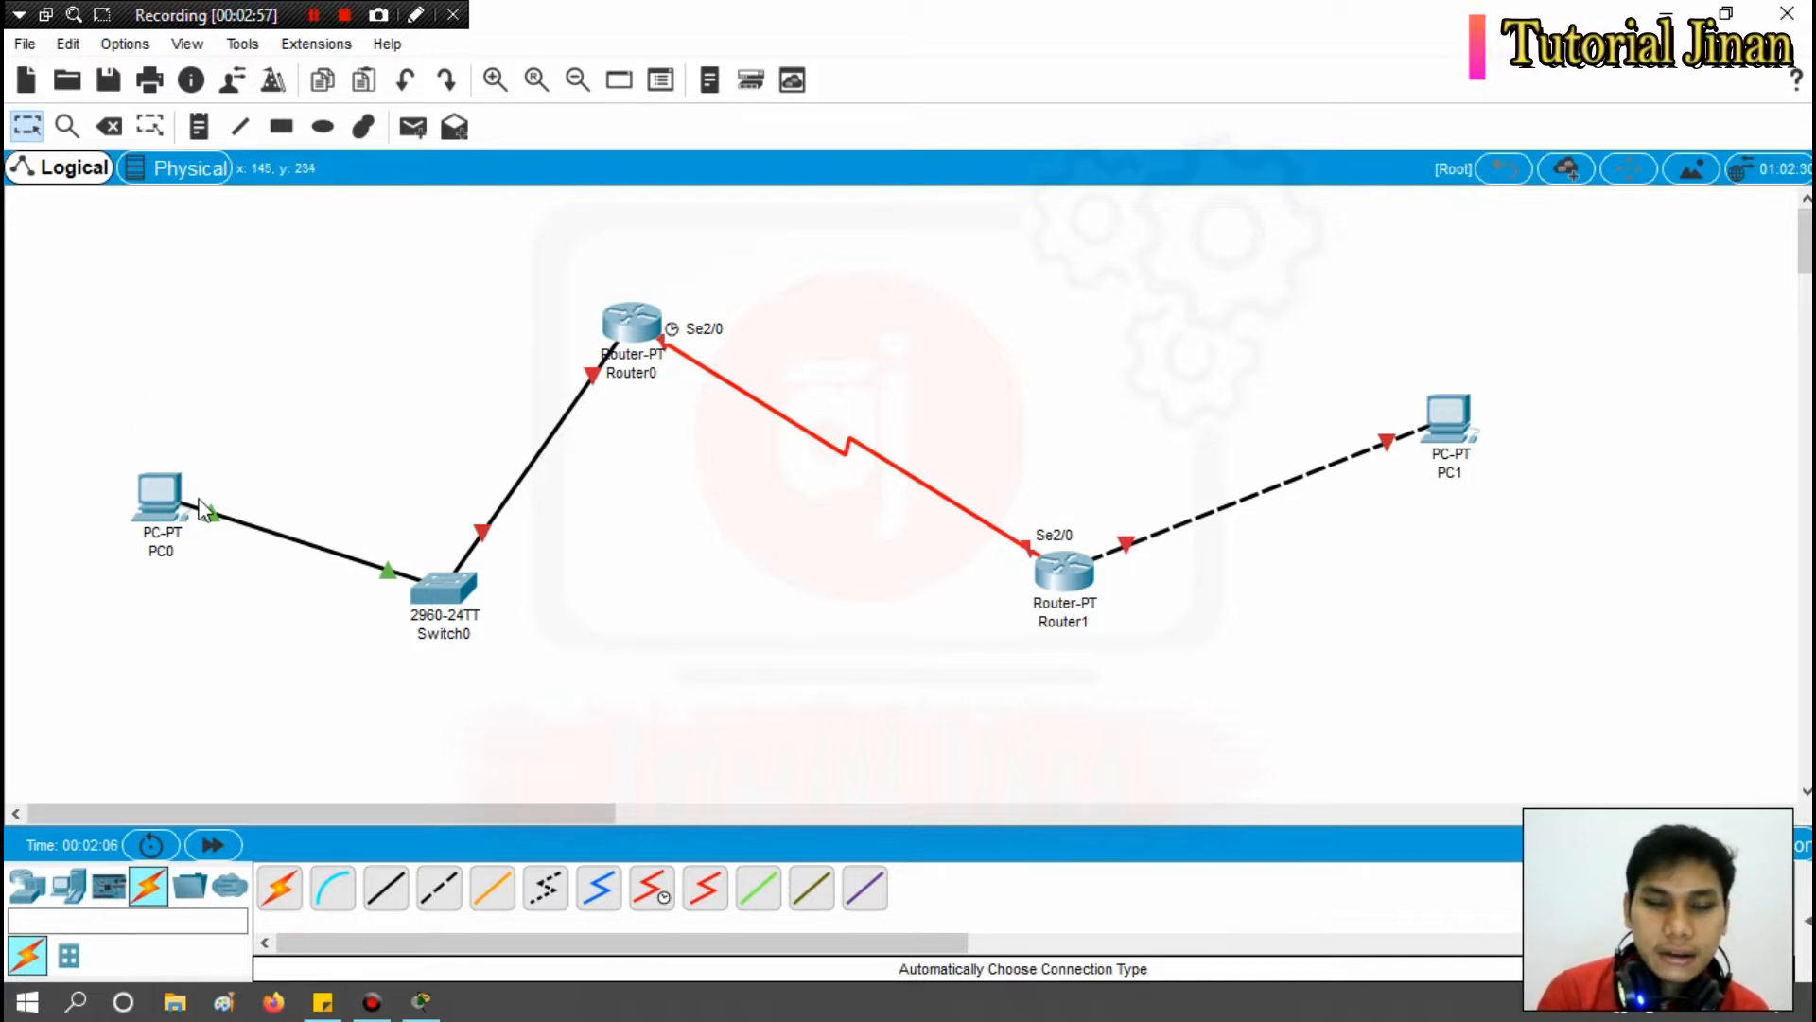
Add a note reading 192.168.70.2/24 beside PC0 and copy its text.
click(198, 126)
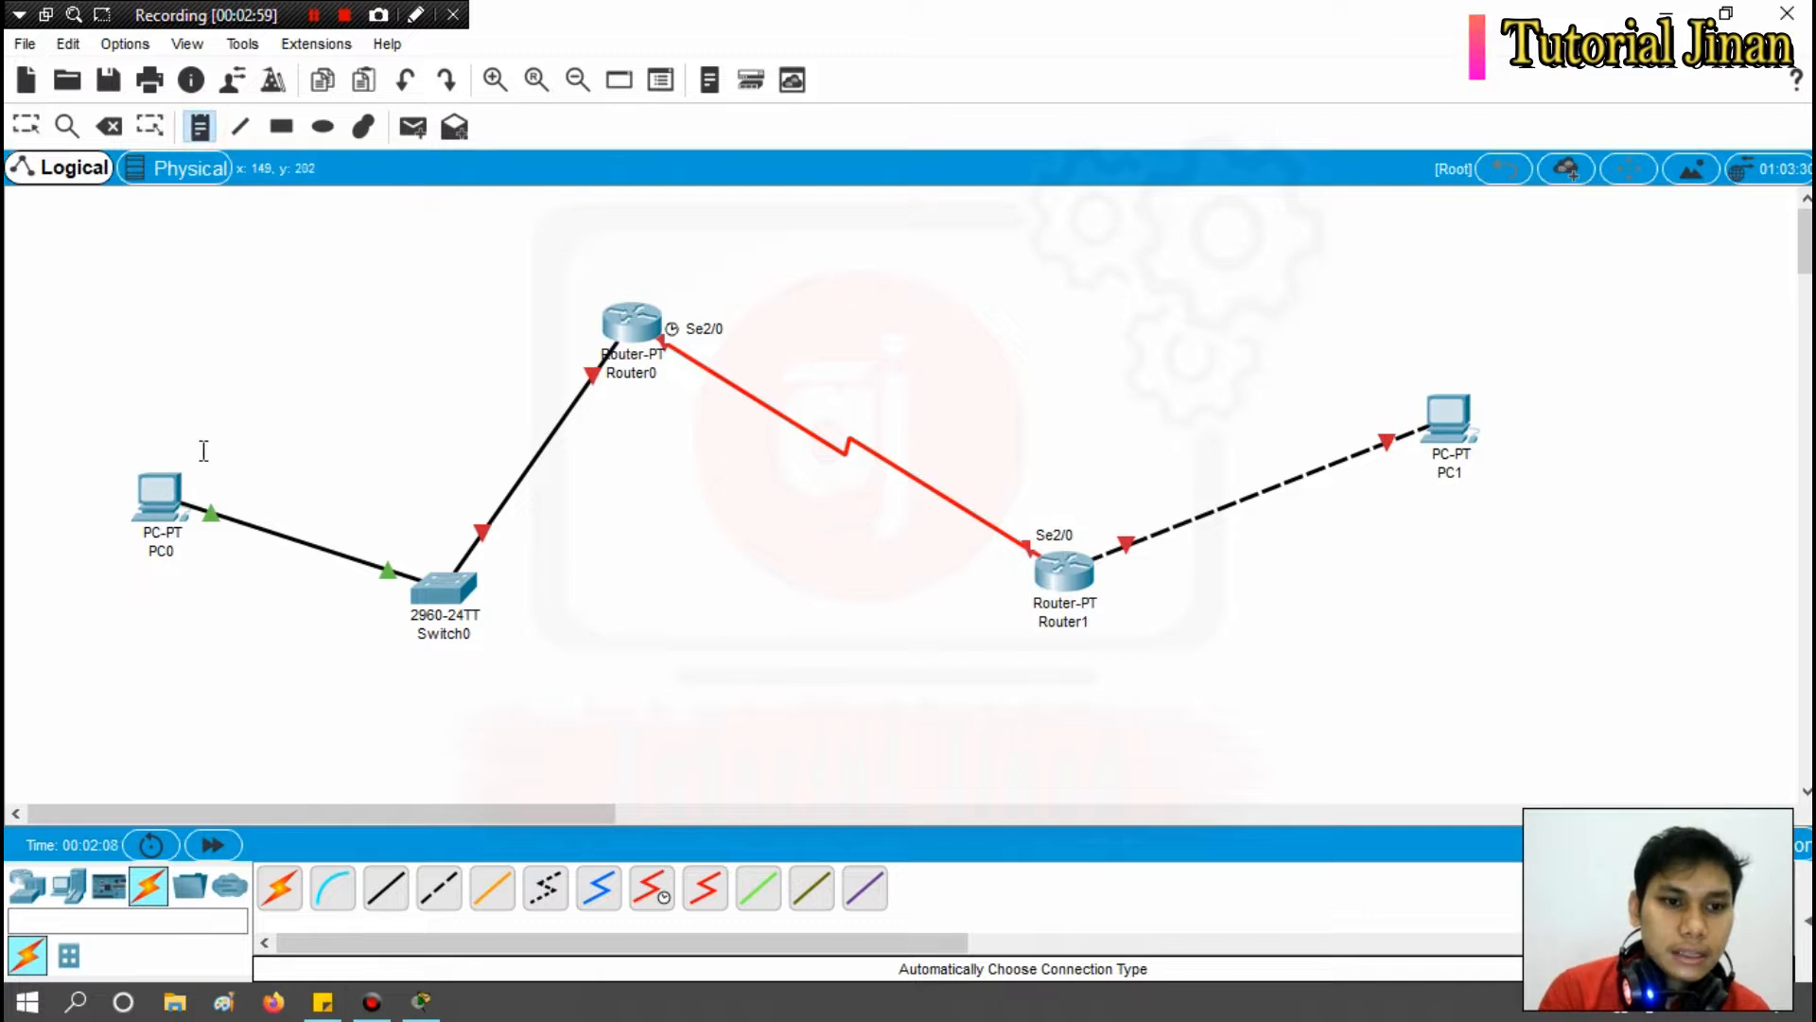
click(187, 452)
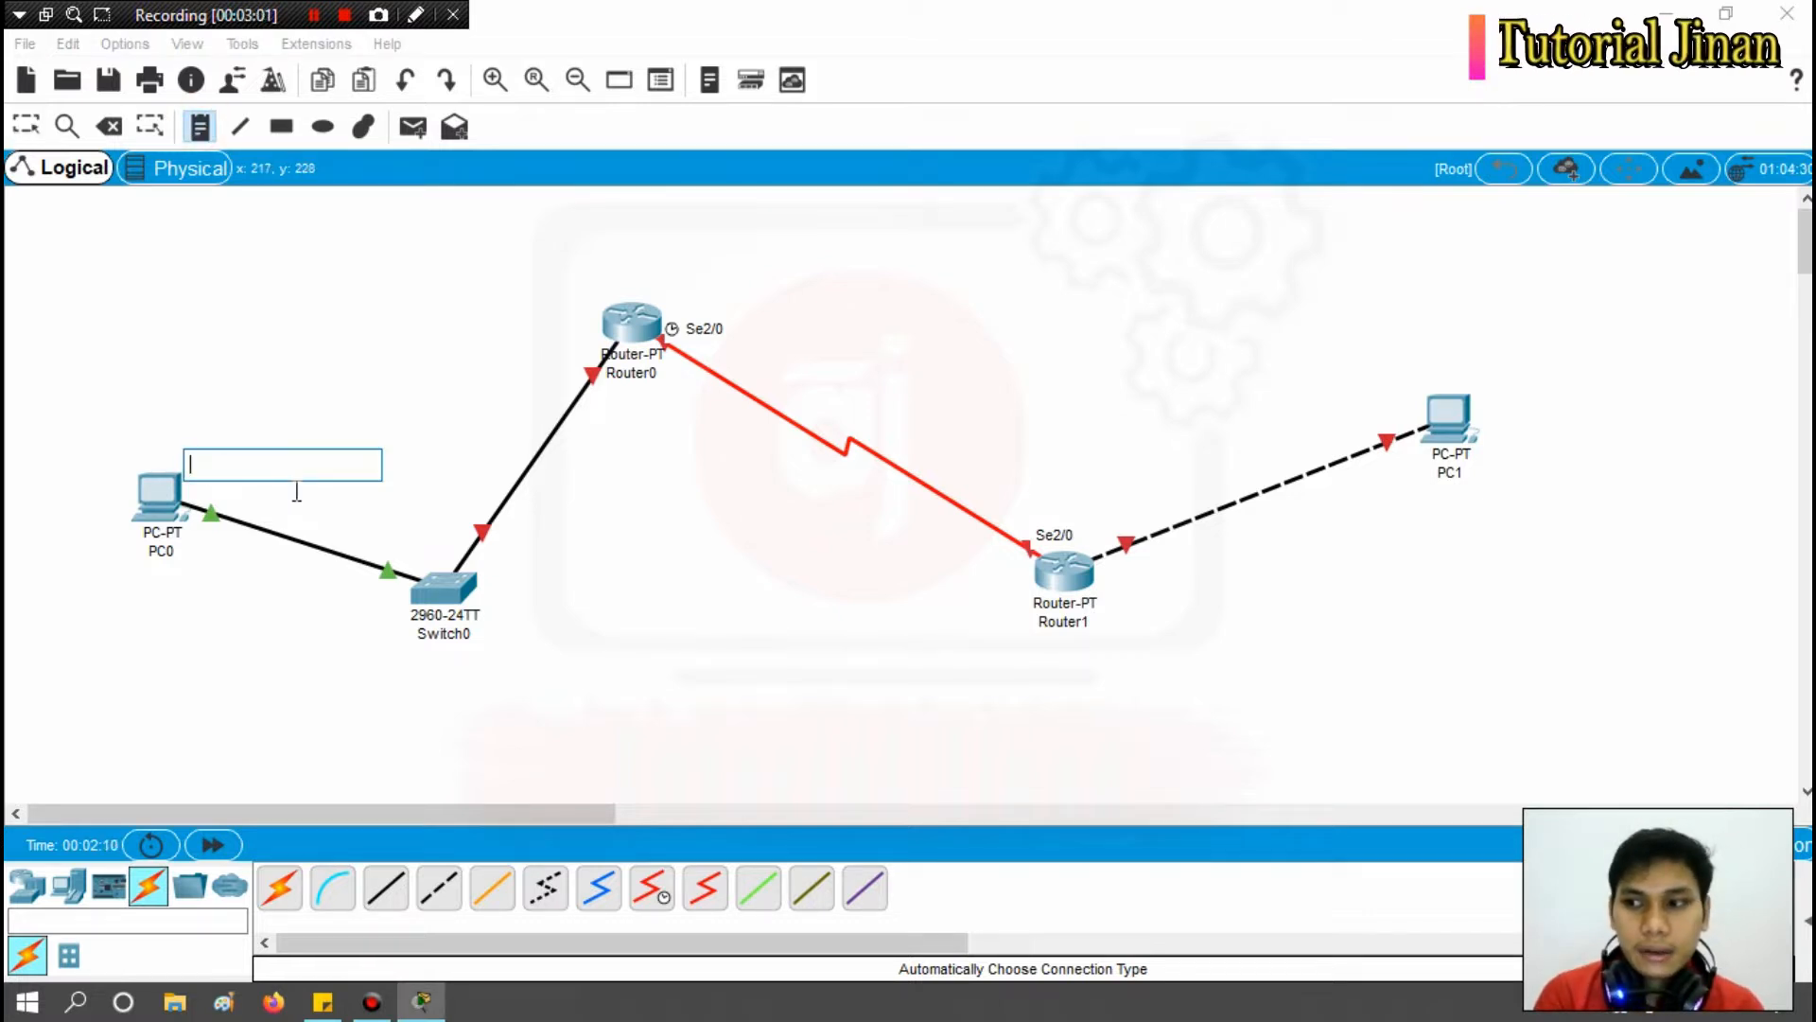
text(192.168.)
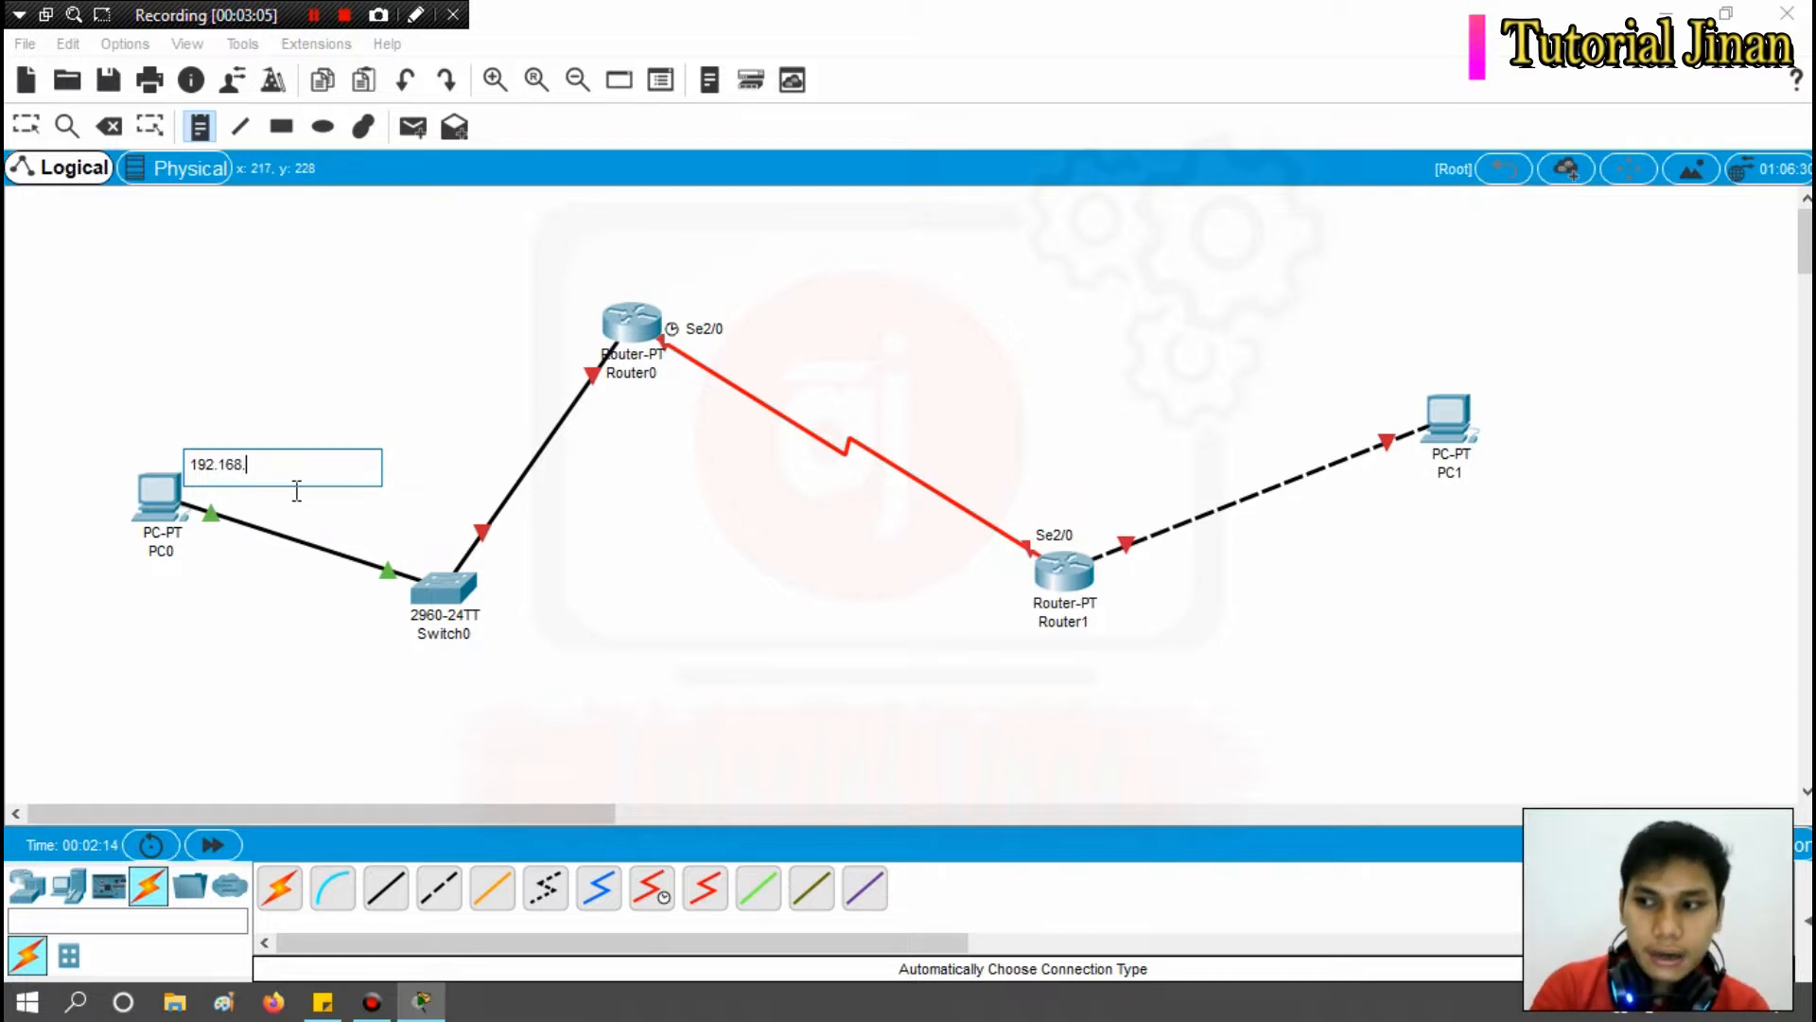
text(70)
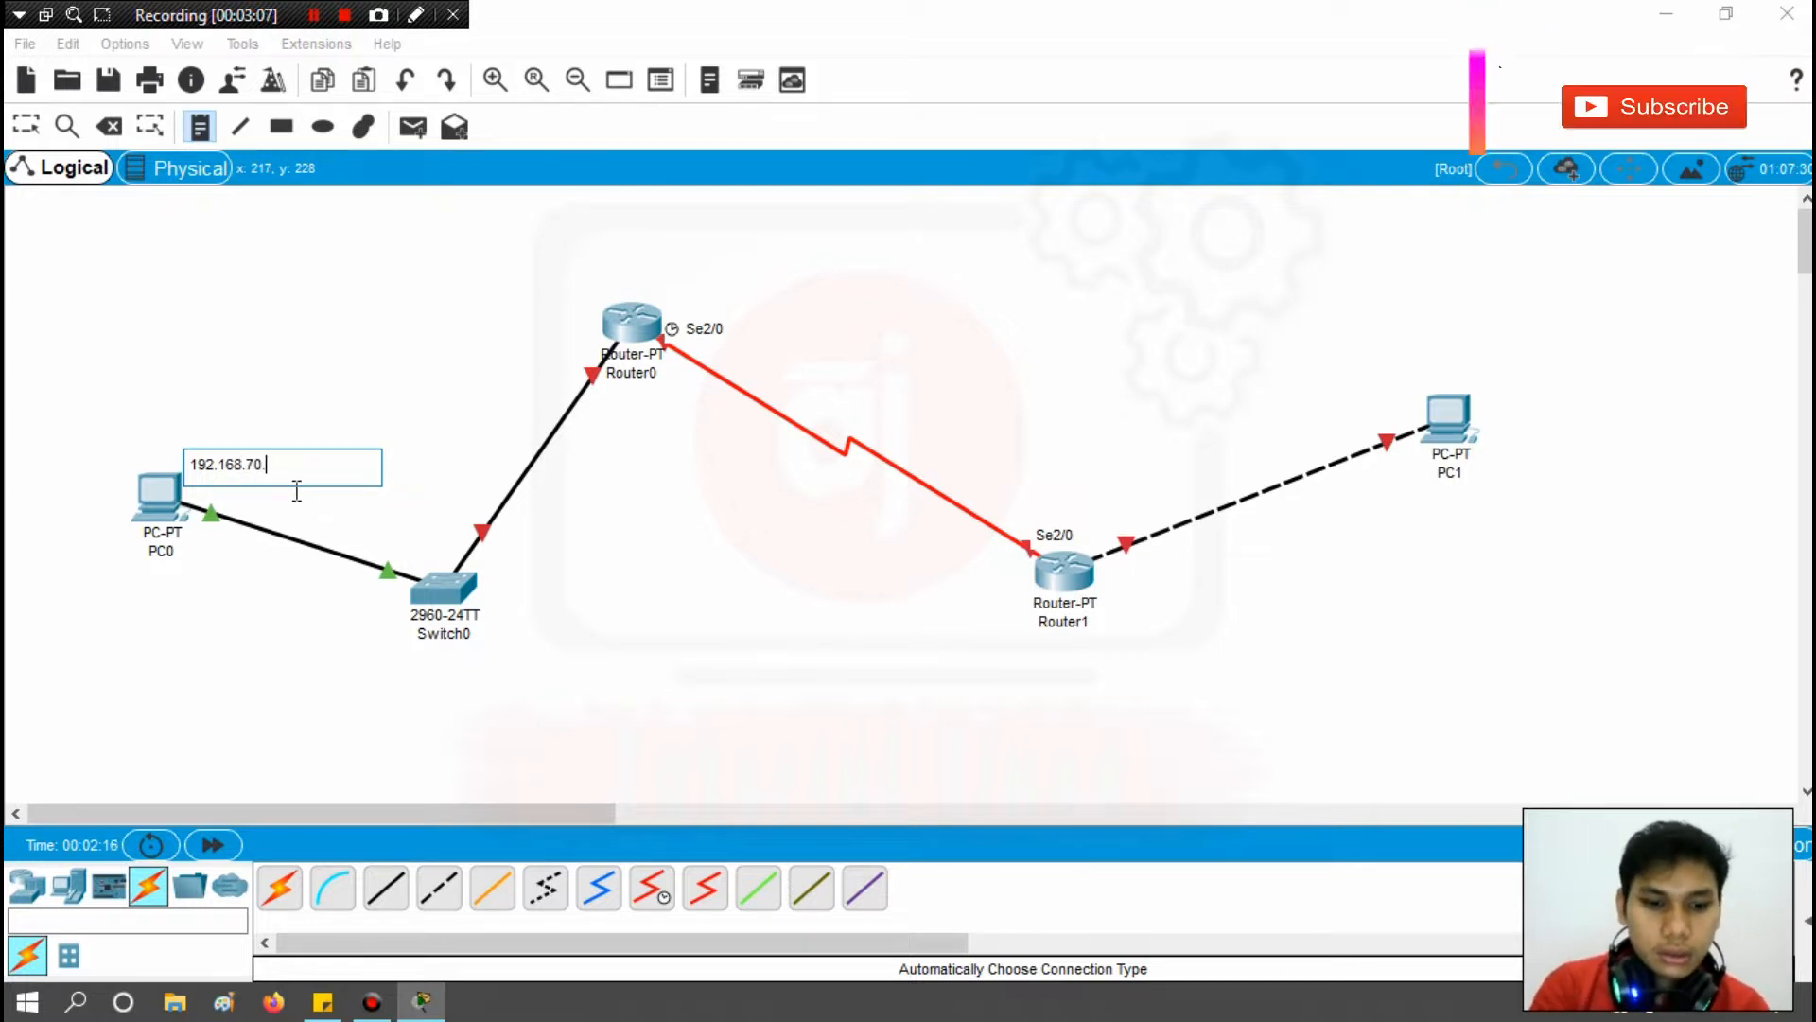
text(.2/24)
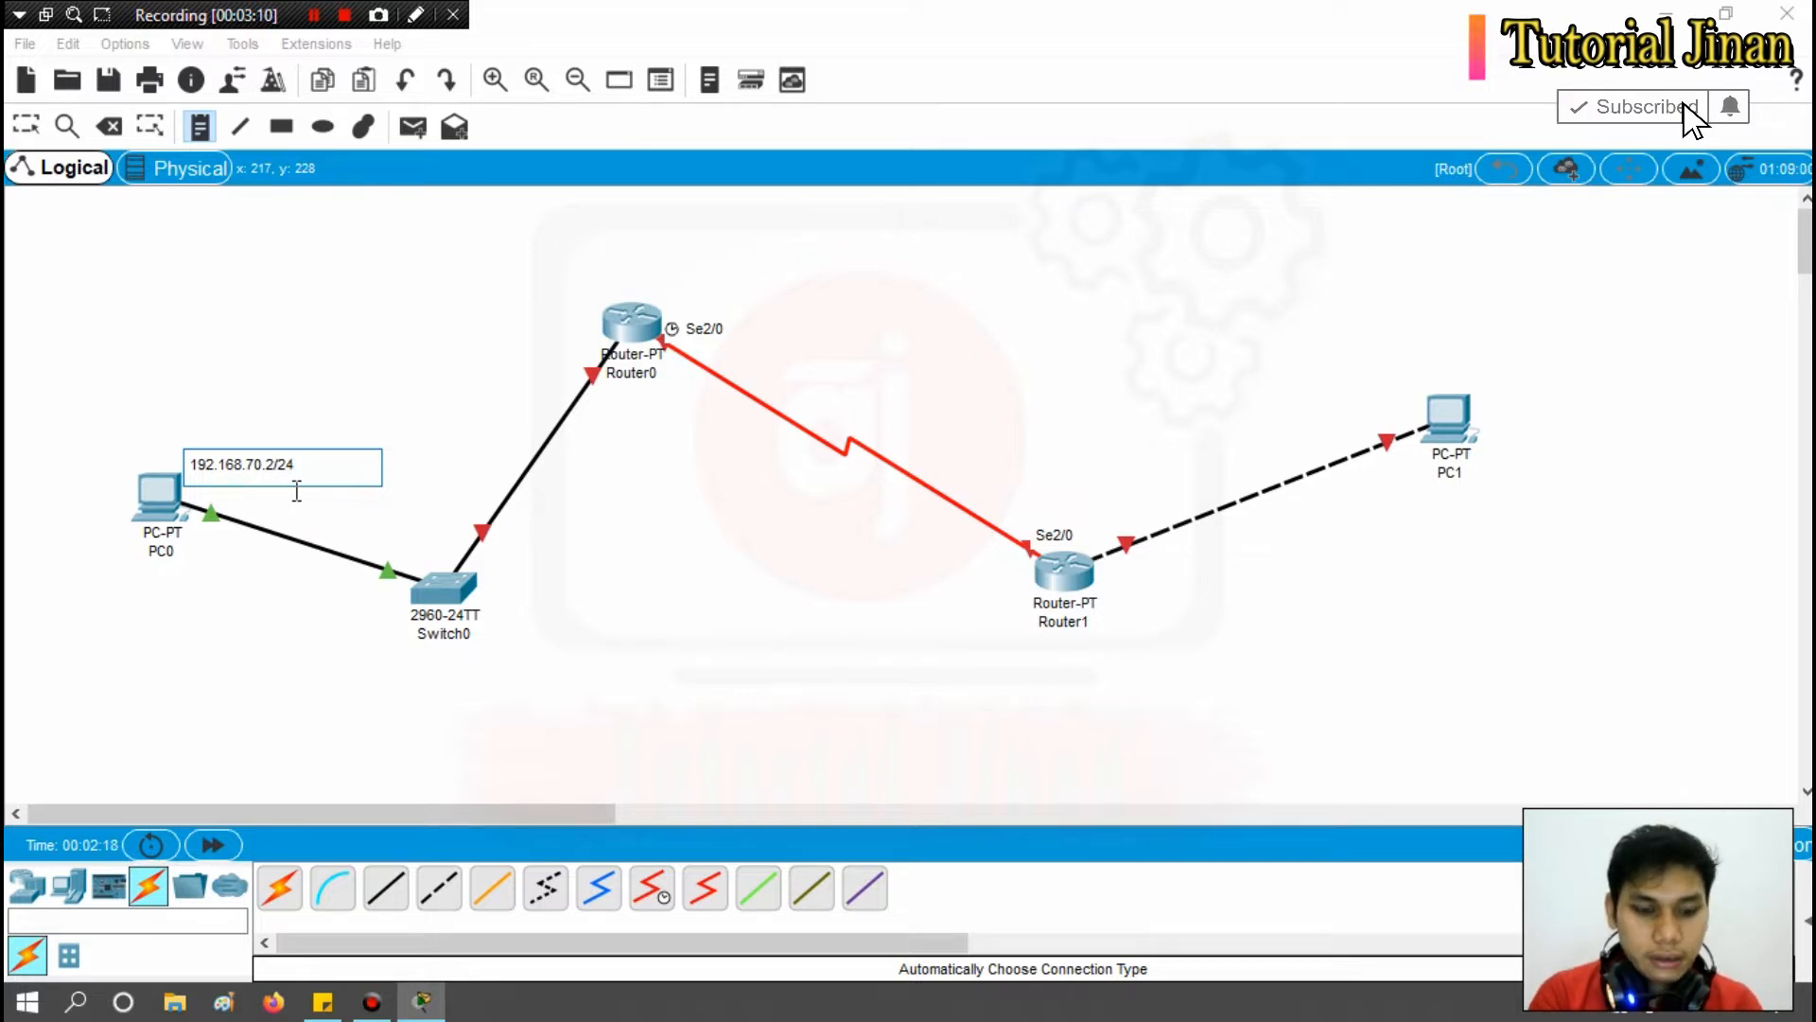
key(ctrl+a)
key(ctrl+c)
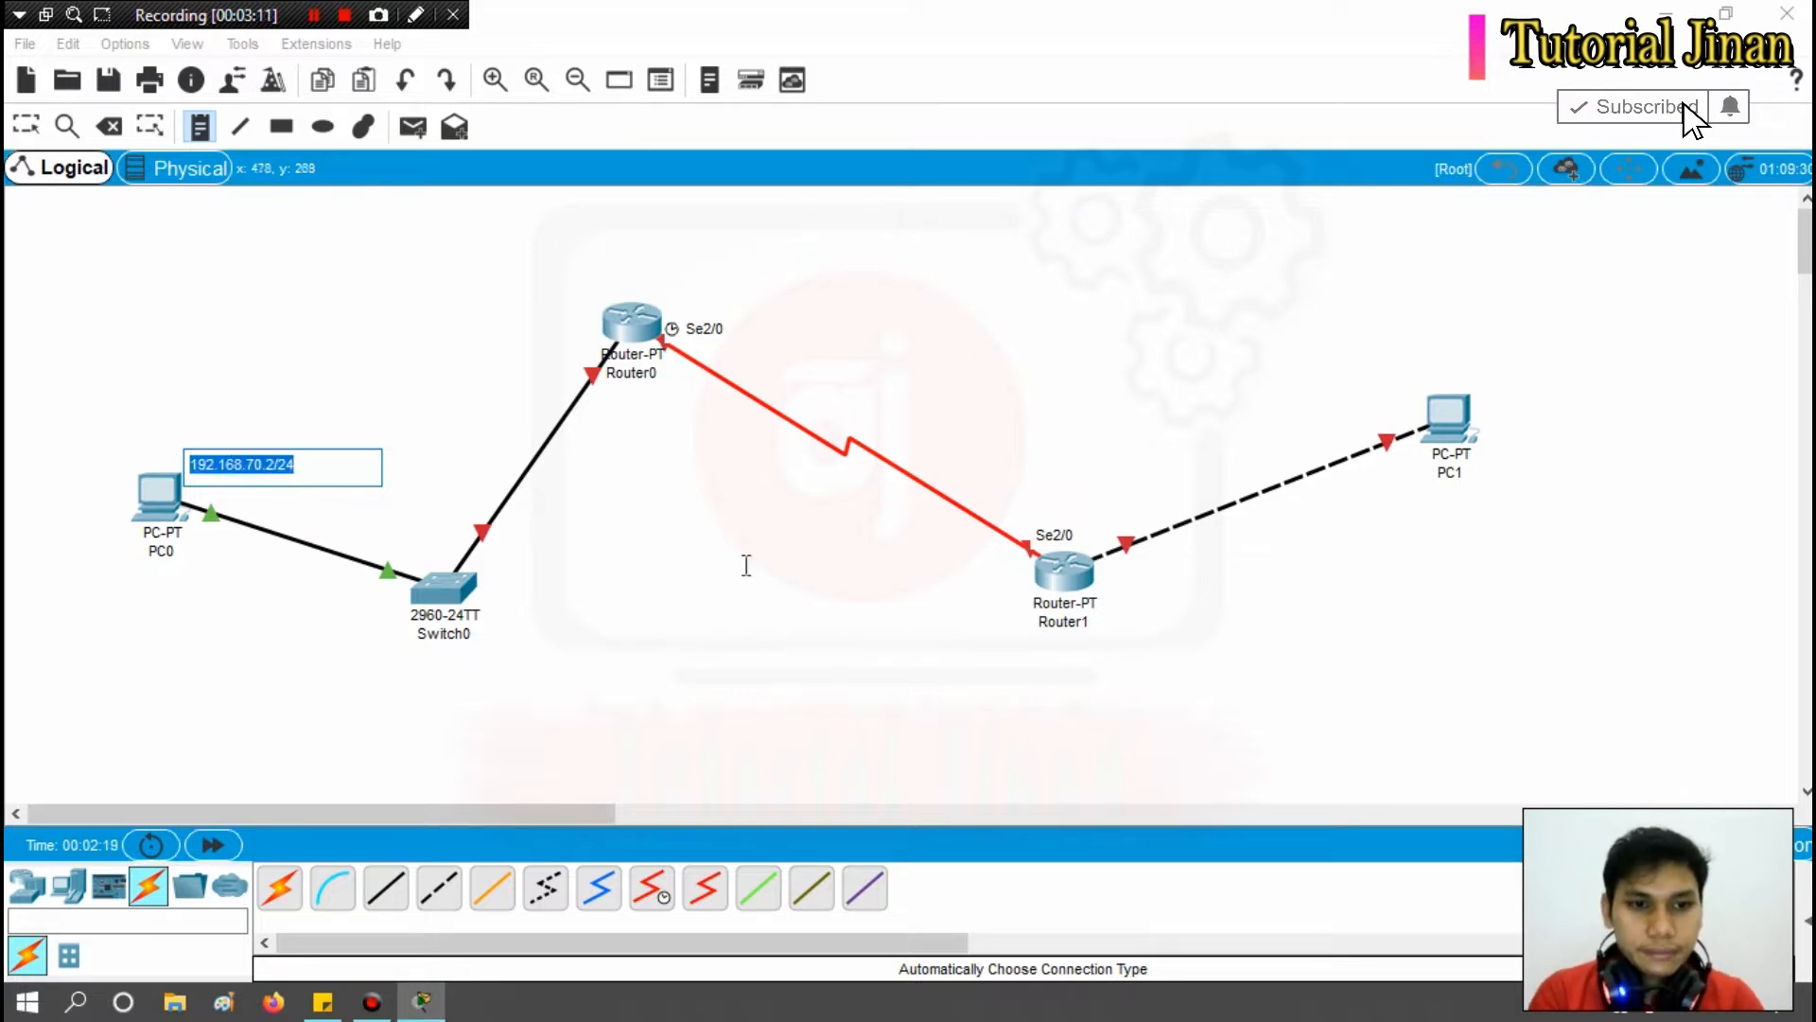
click(901, 625)
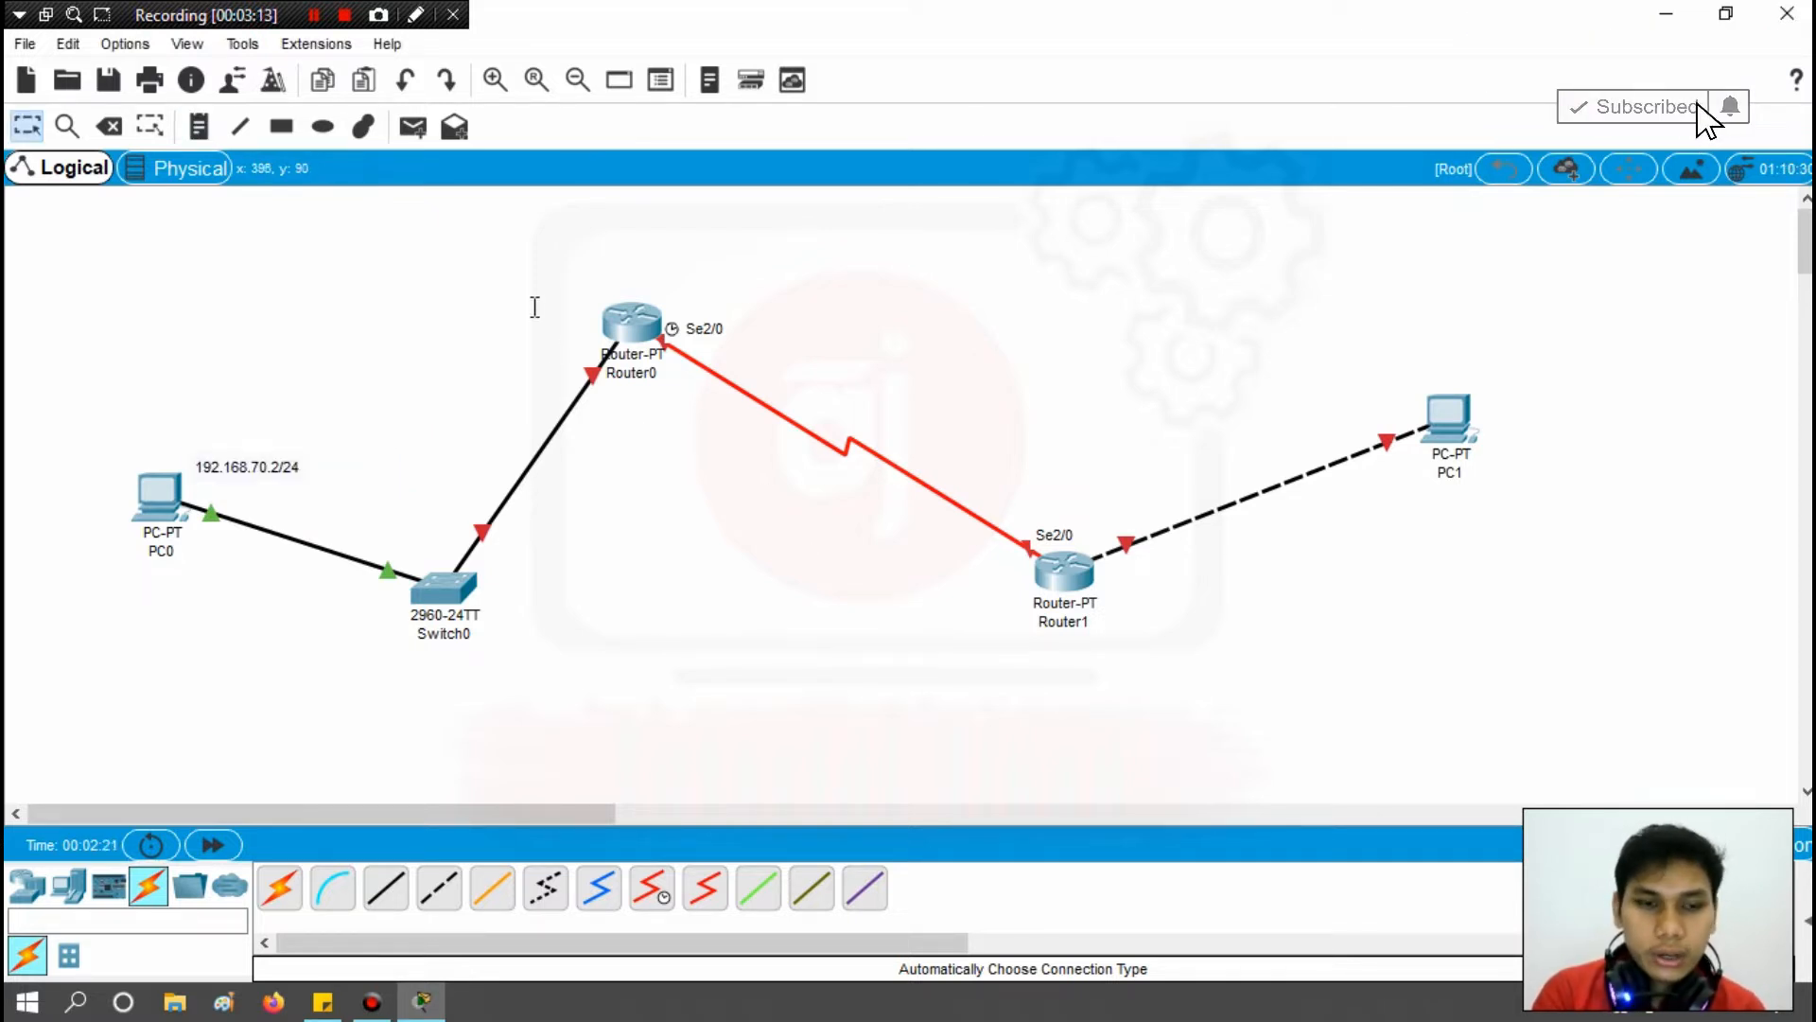
Add a note reading 192.168.70.1/24 beside Router0, on the side of its link to Switch0.
click(199, 126)
click(460, 305)
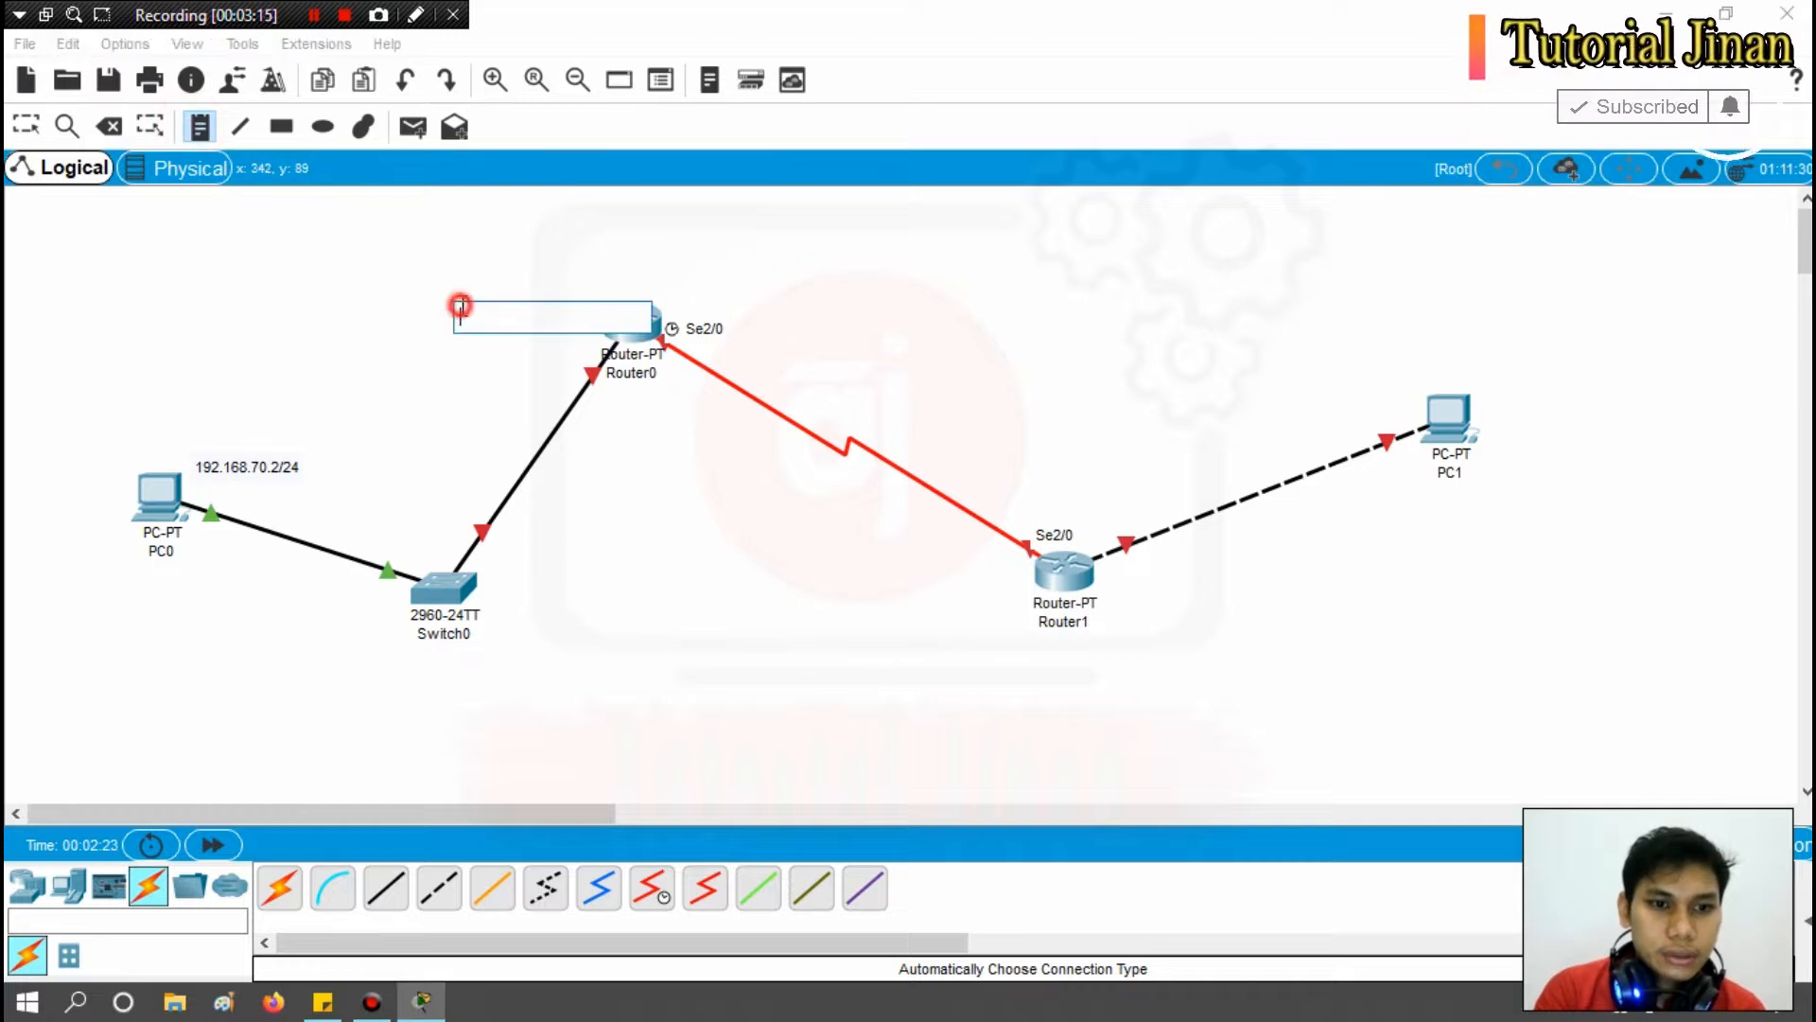
key(ctrl+v)
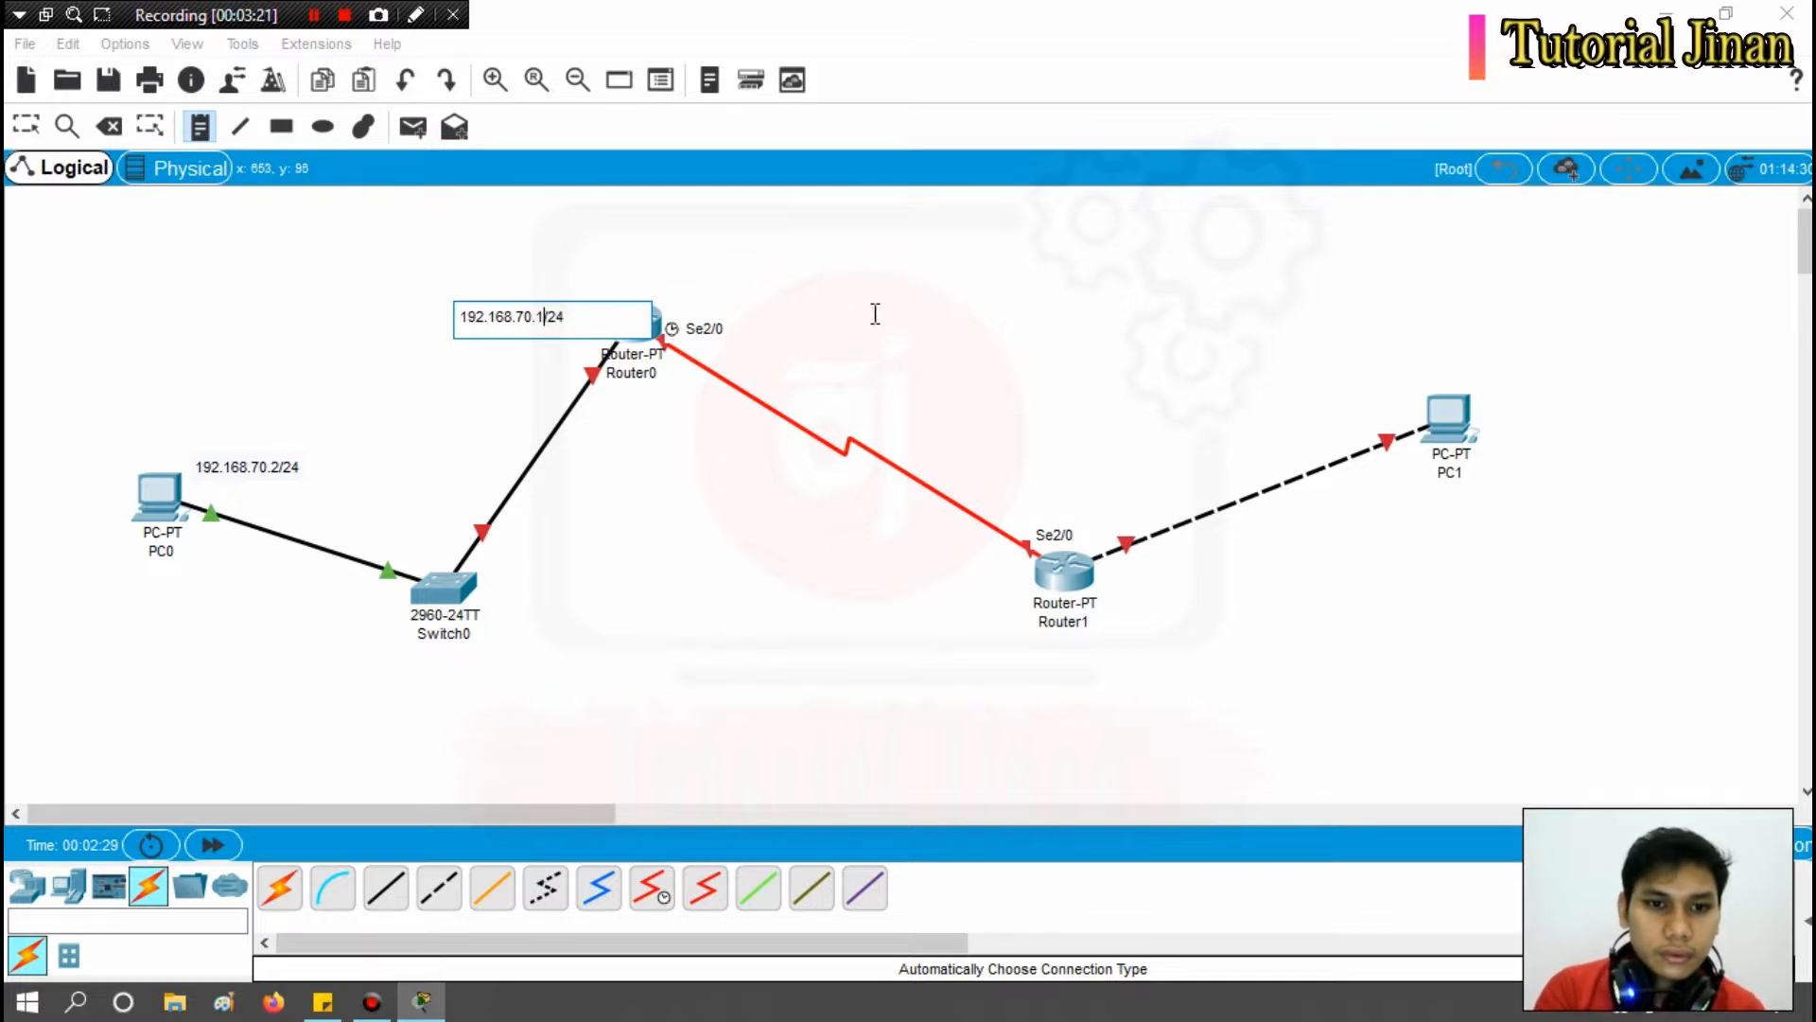
click(874, 314)
Add a note reading 192.168.100.1/24 beside Router0's serial link to Router1 and copy its text.
click(205, 129)
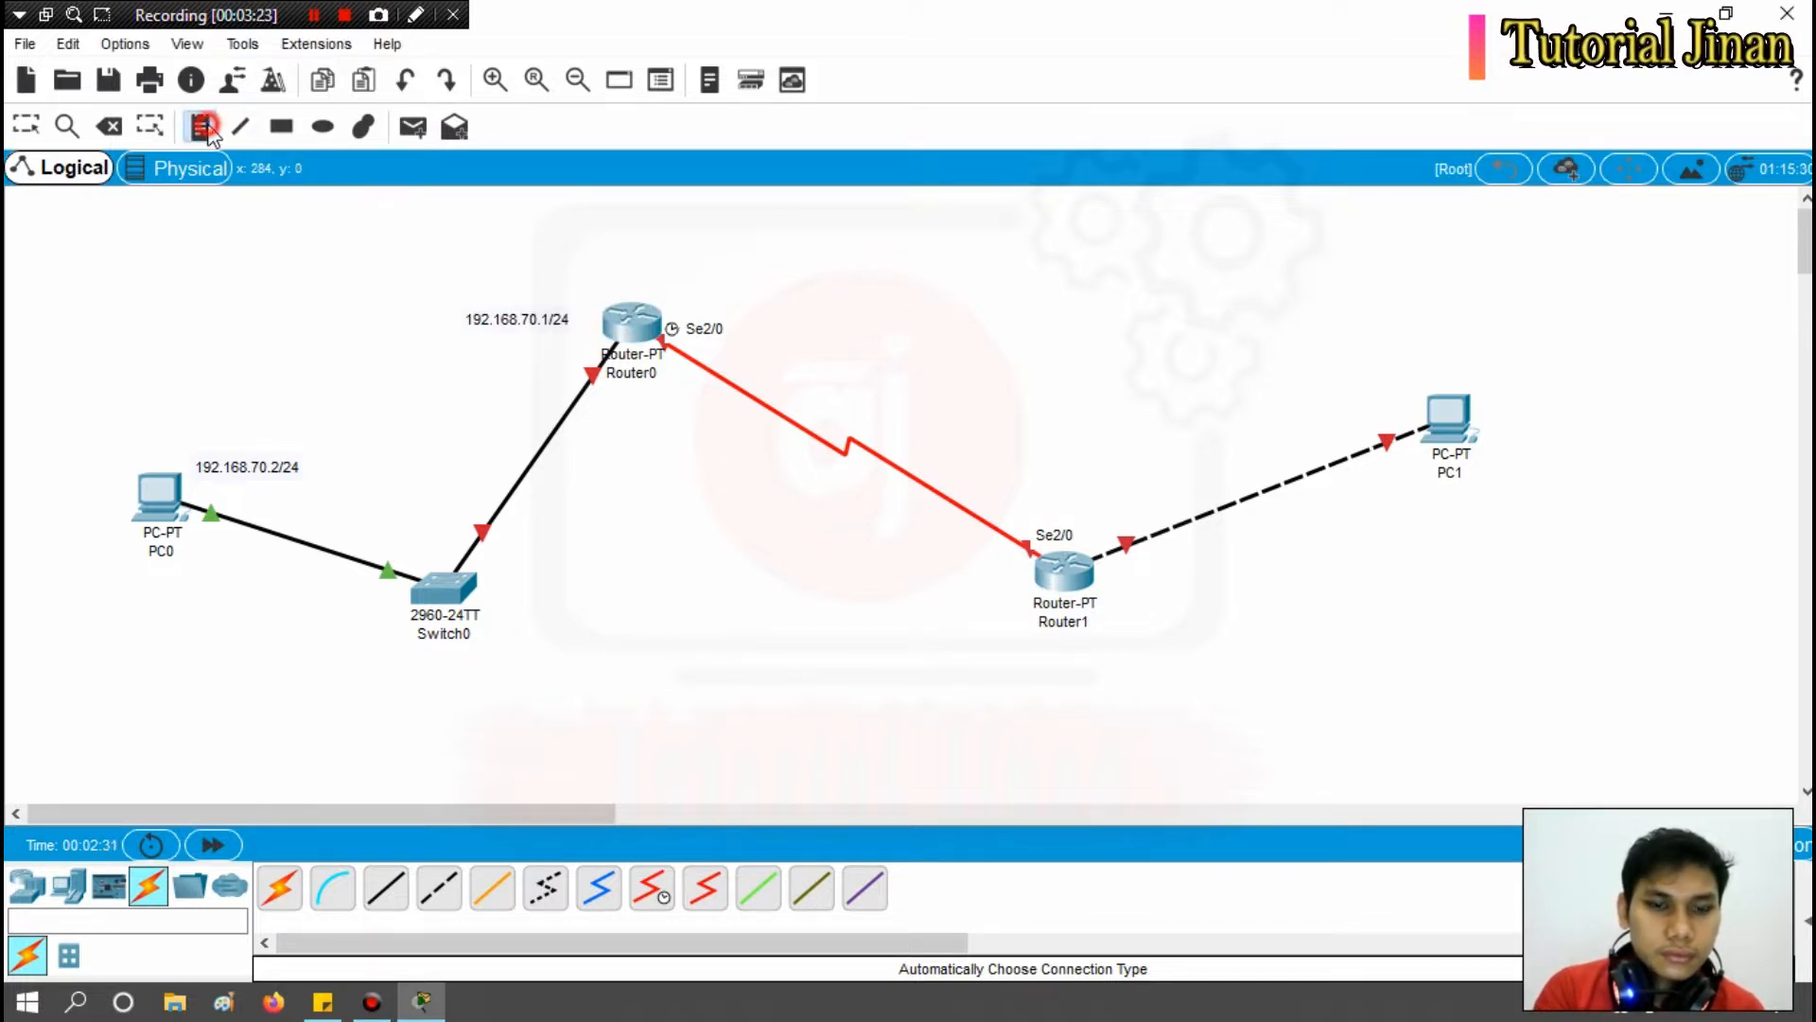
click(713, 283)
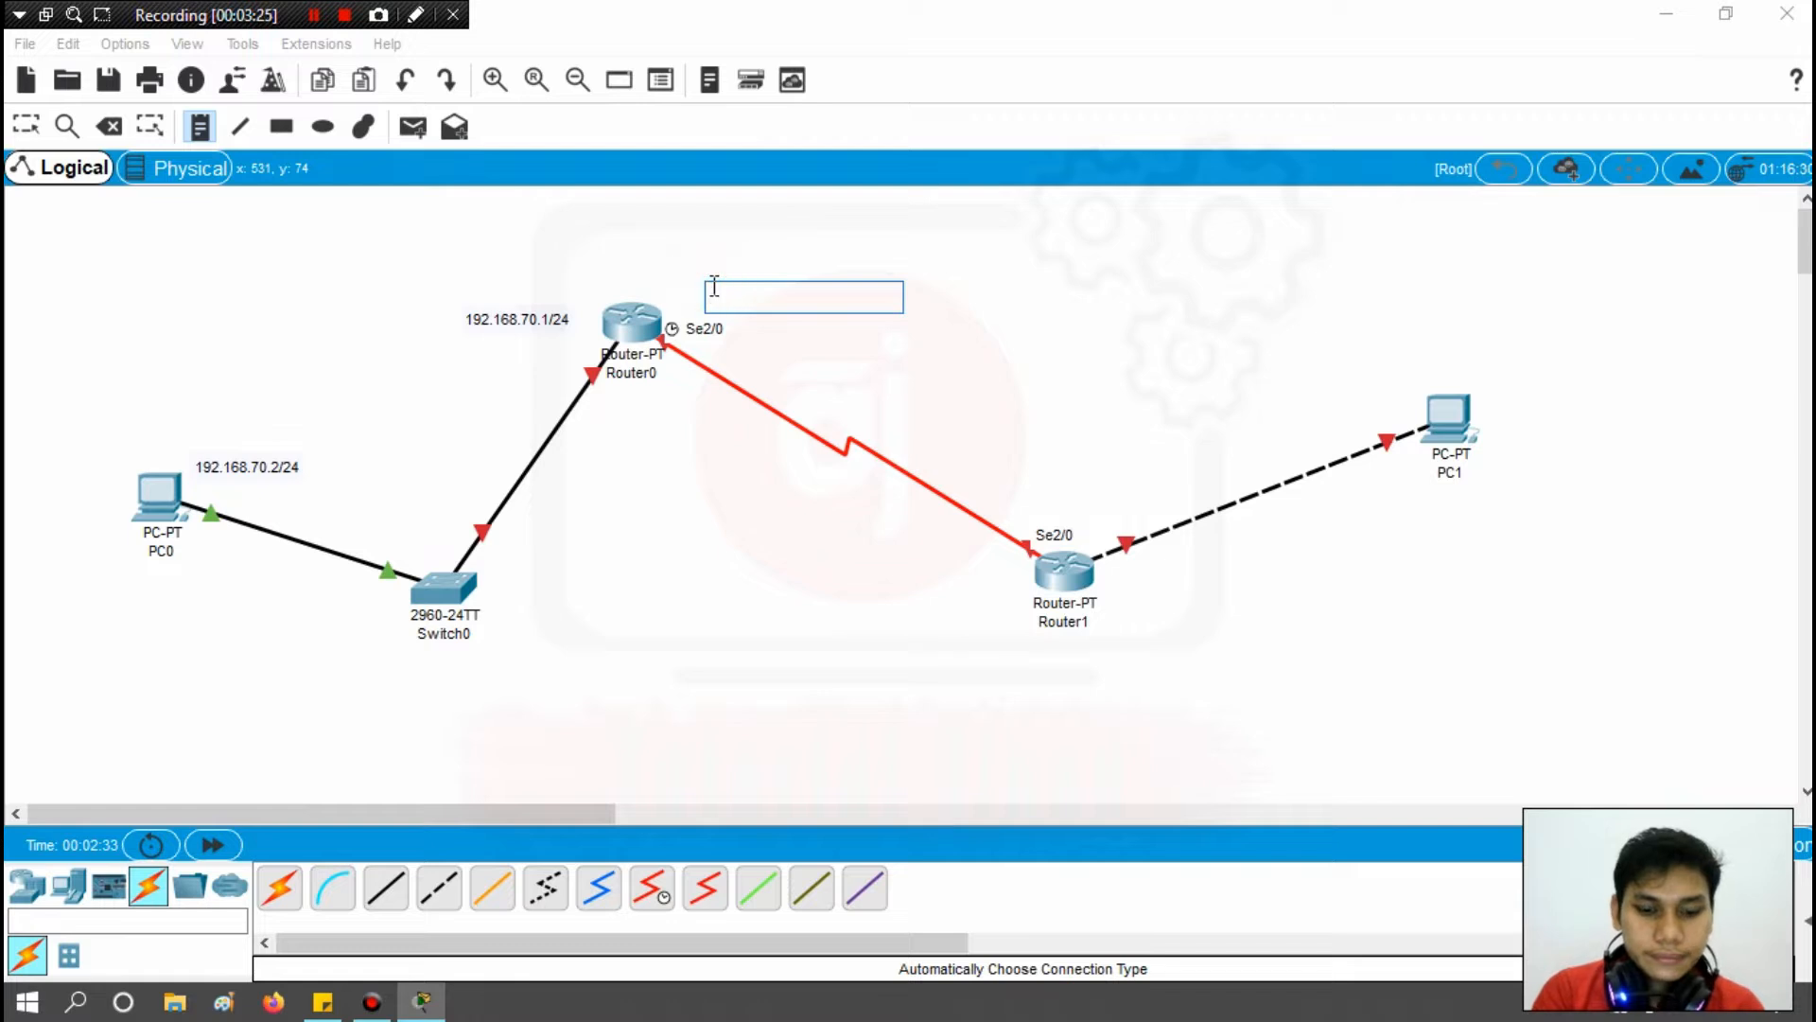
key(ctrl+v)
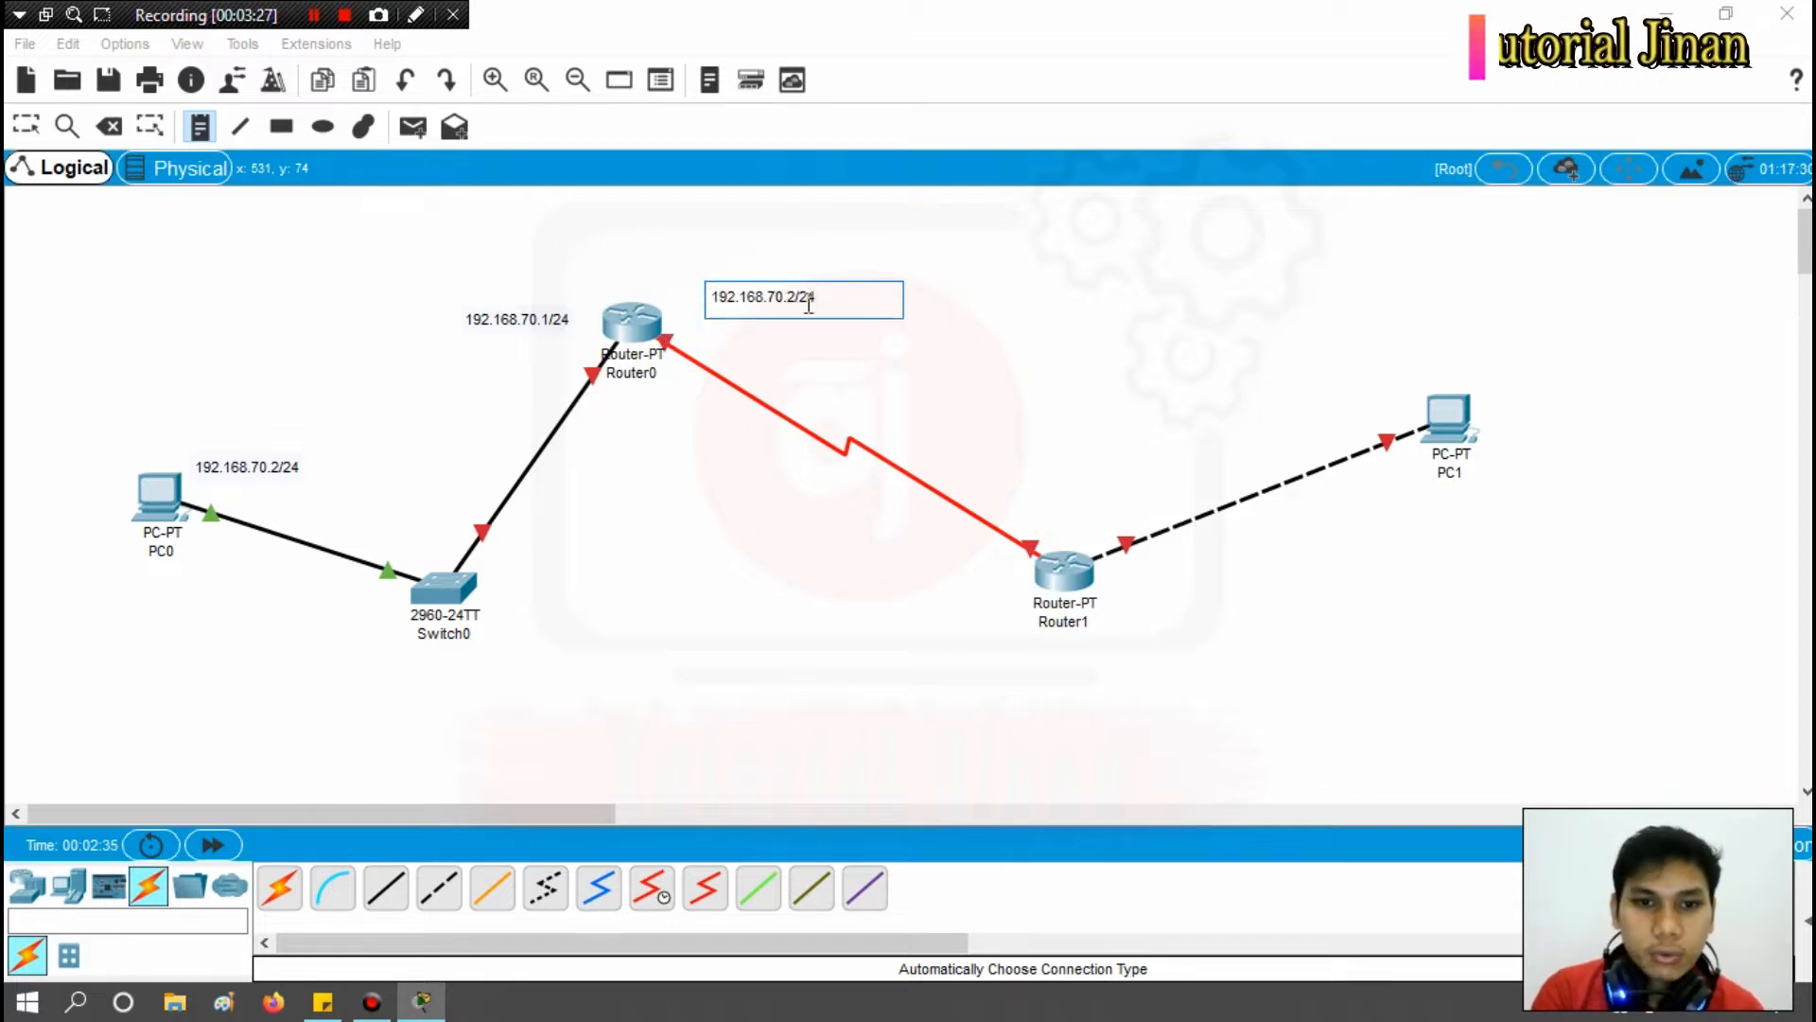
click(777, 297)
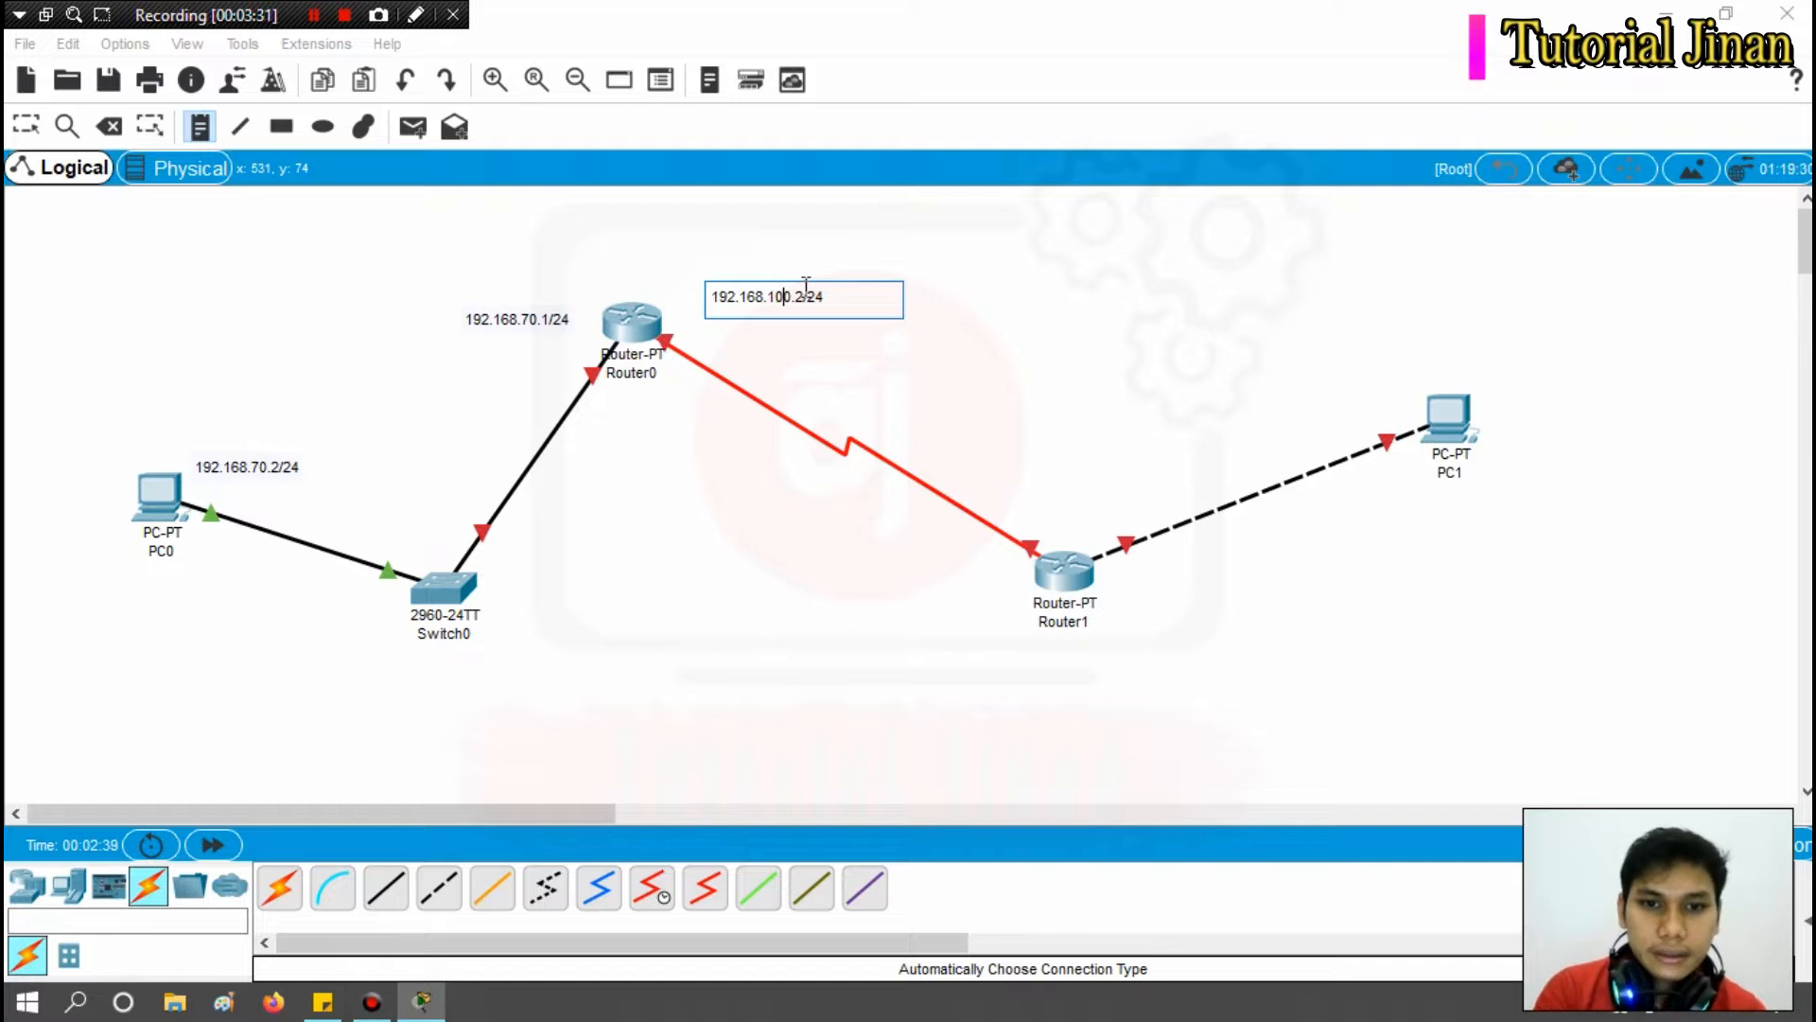
click(806, 284)
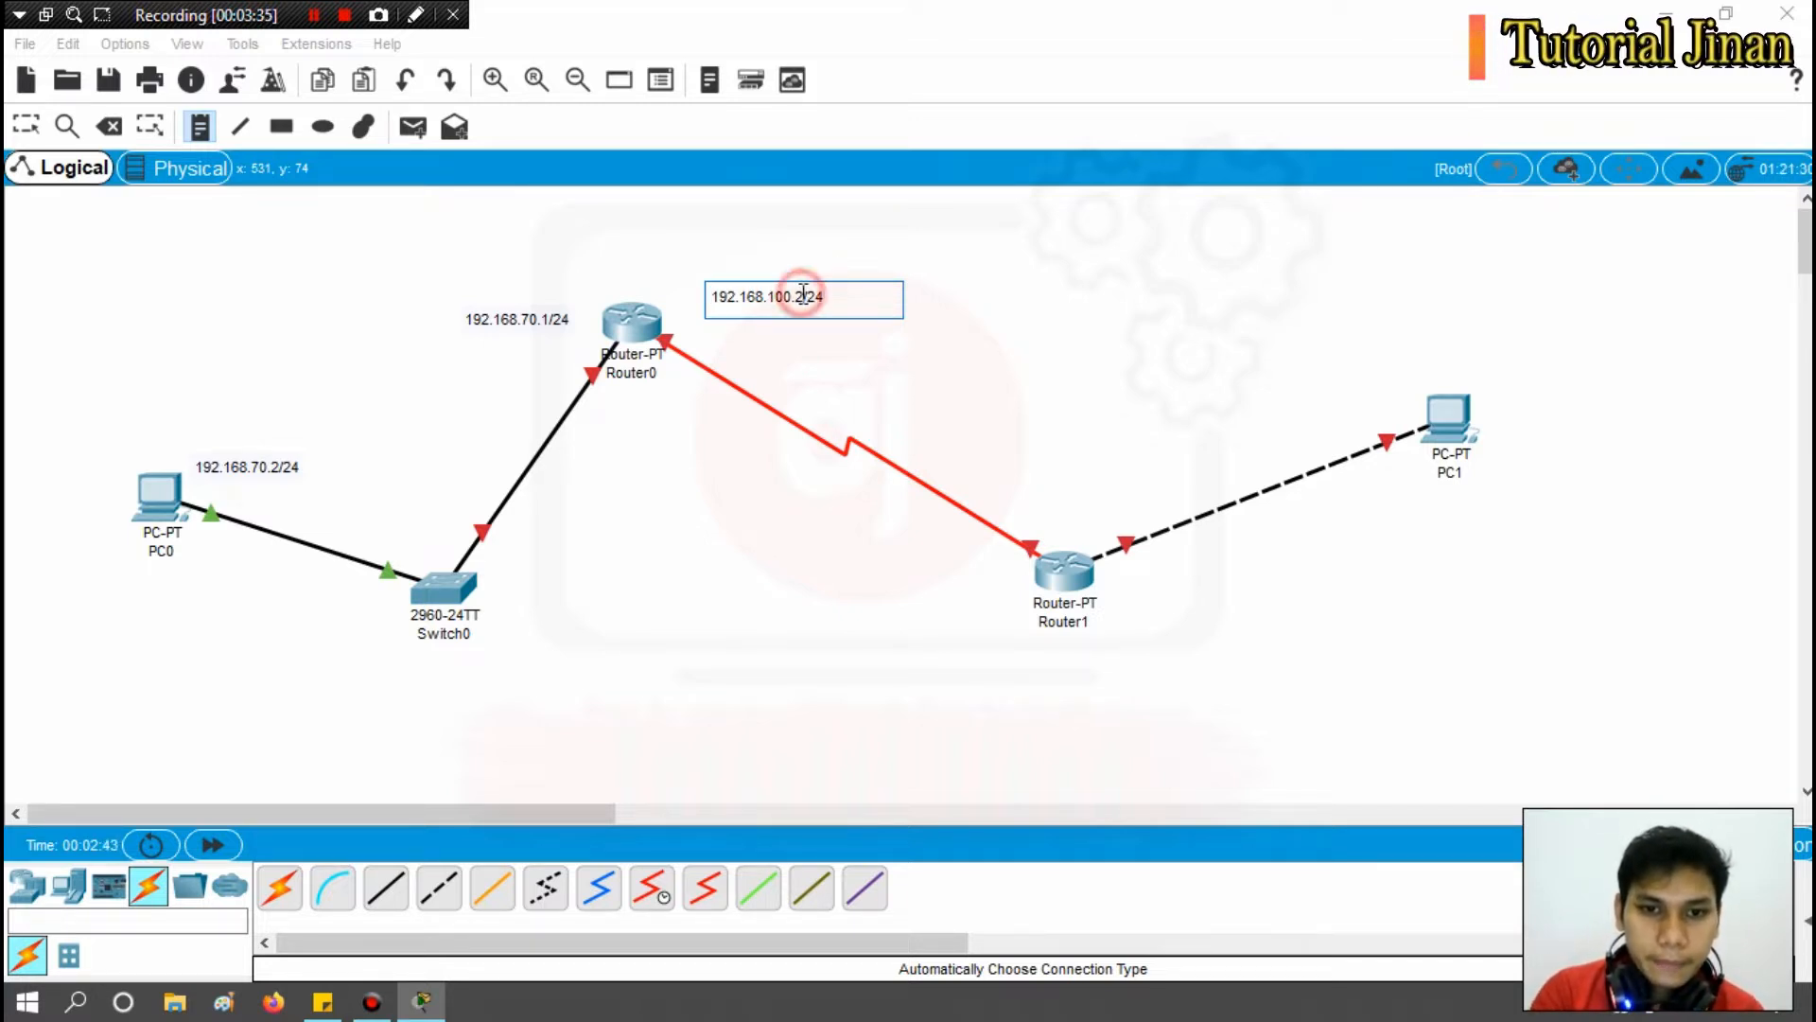
click(803, 294)
key(BackSpace)
text(1)
click(856, 303)
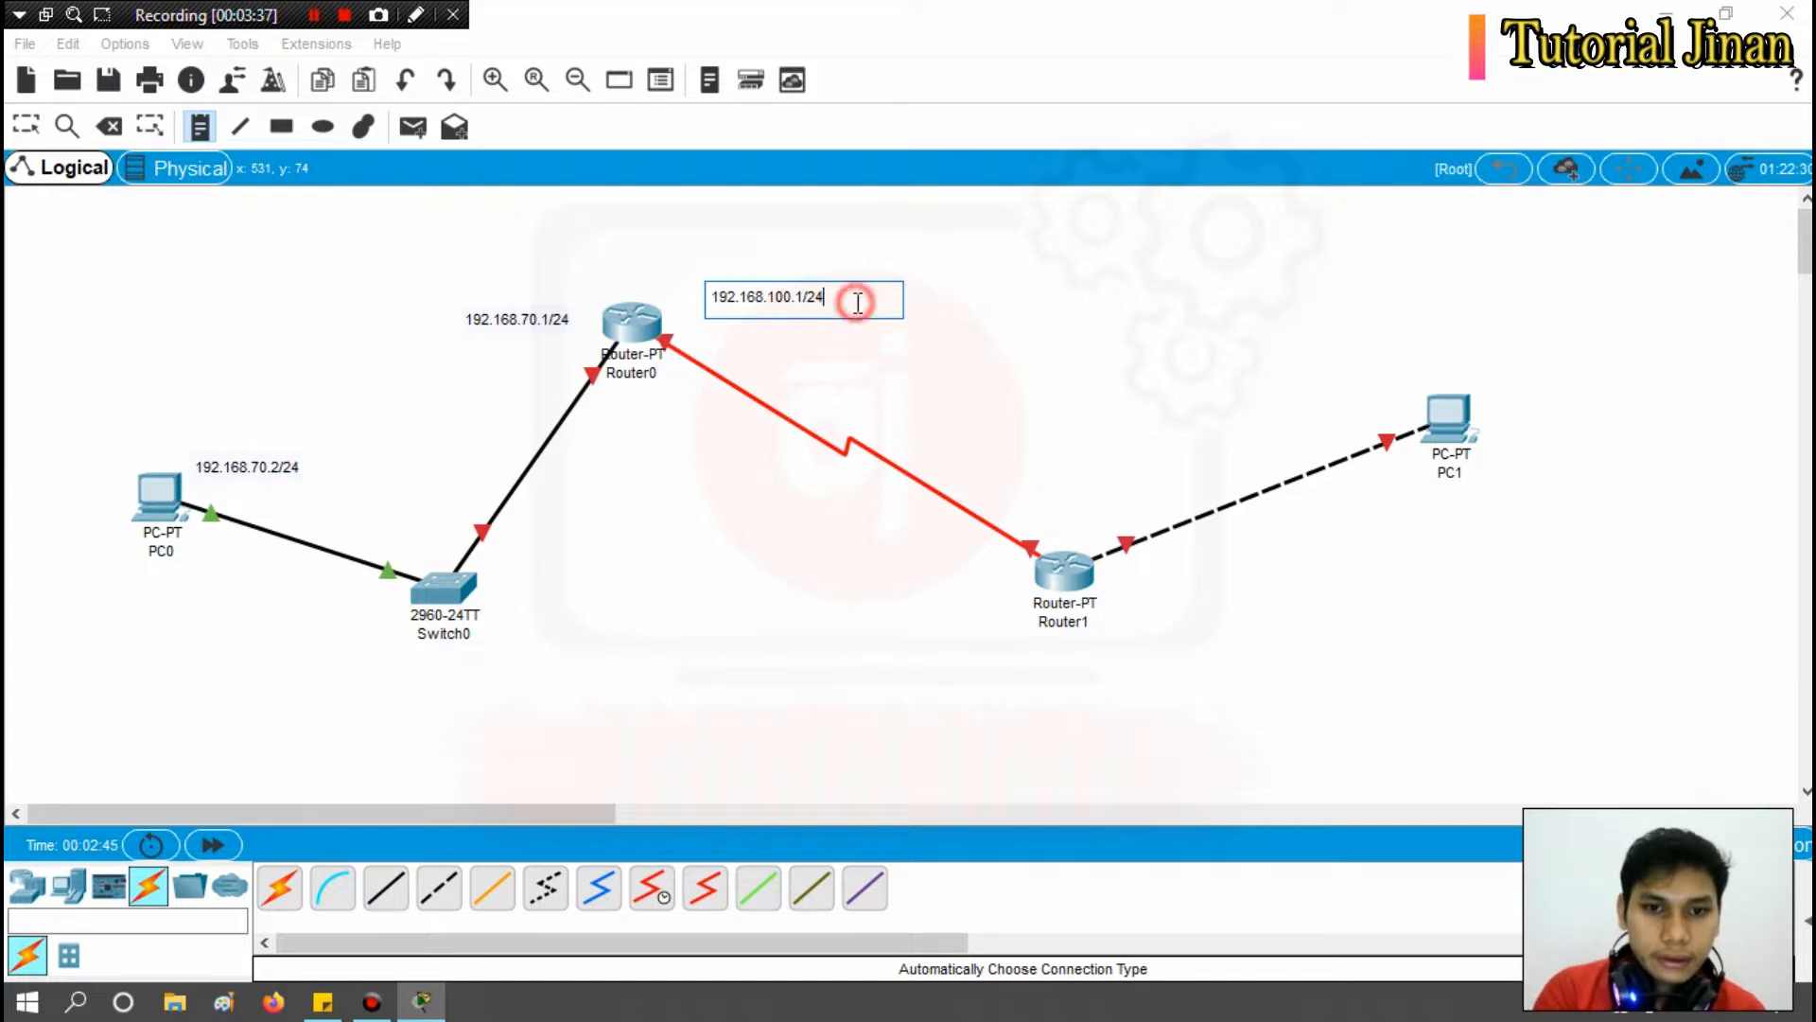
key(ctrl+a)
key(ctrl+c)
click(1015, 468)
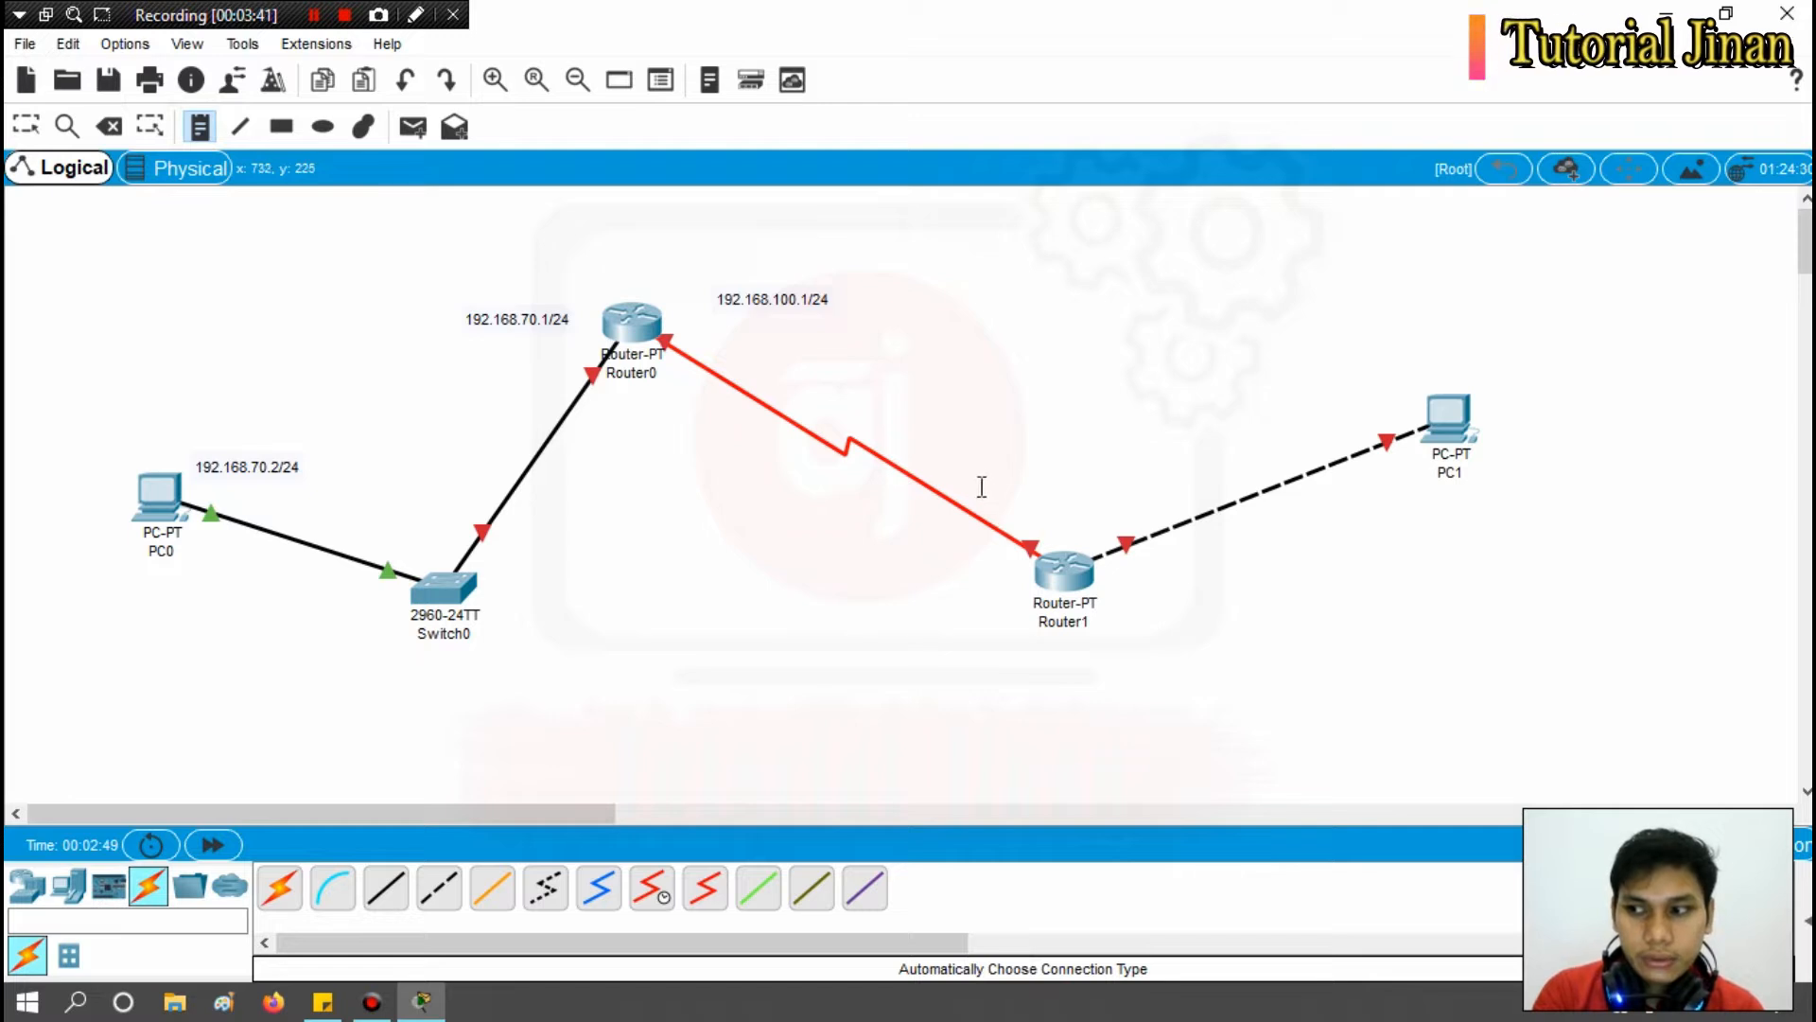
Add a note reading 192.168.100.2/24 beside Router1, on the side of its serial link to Router0.
click(824, 542)
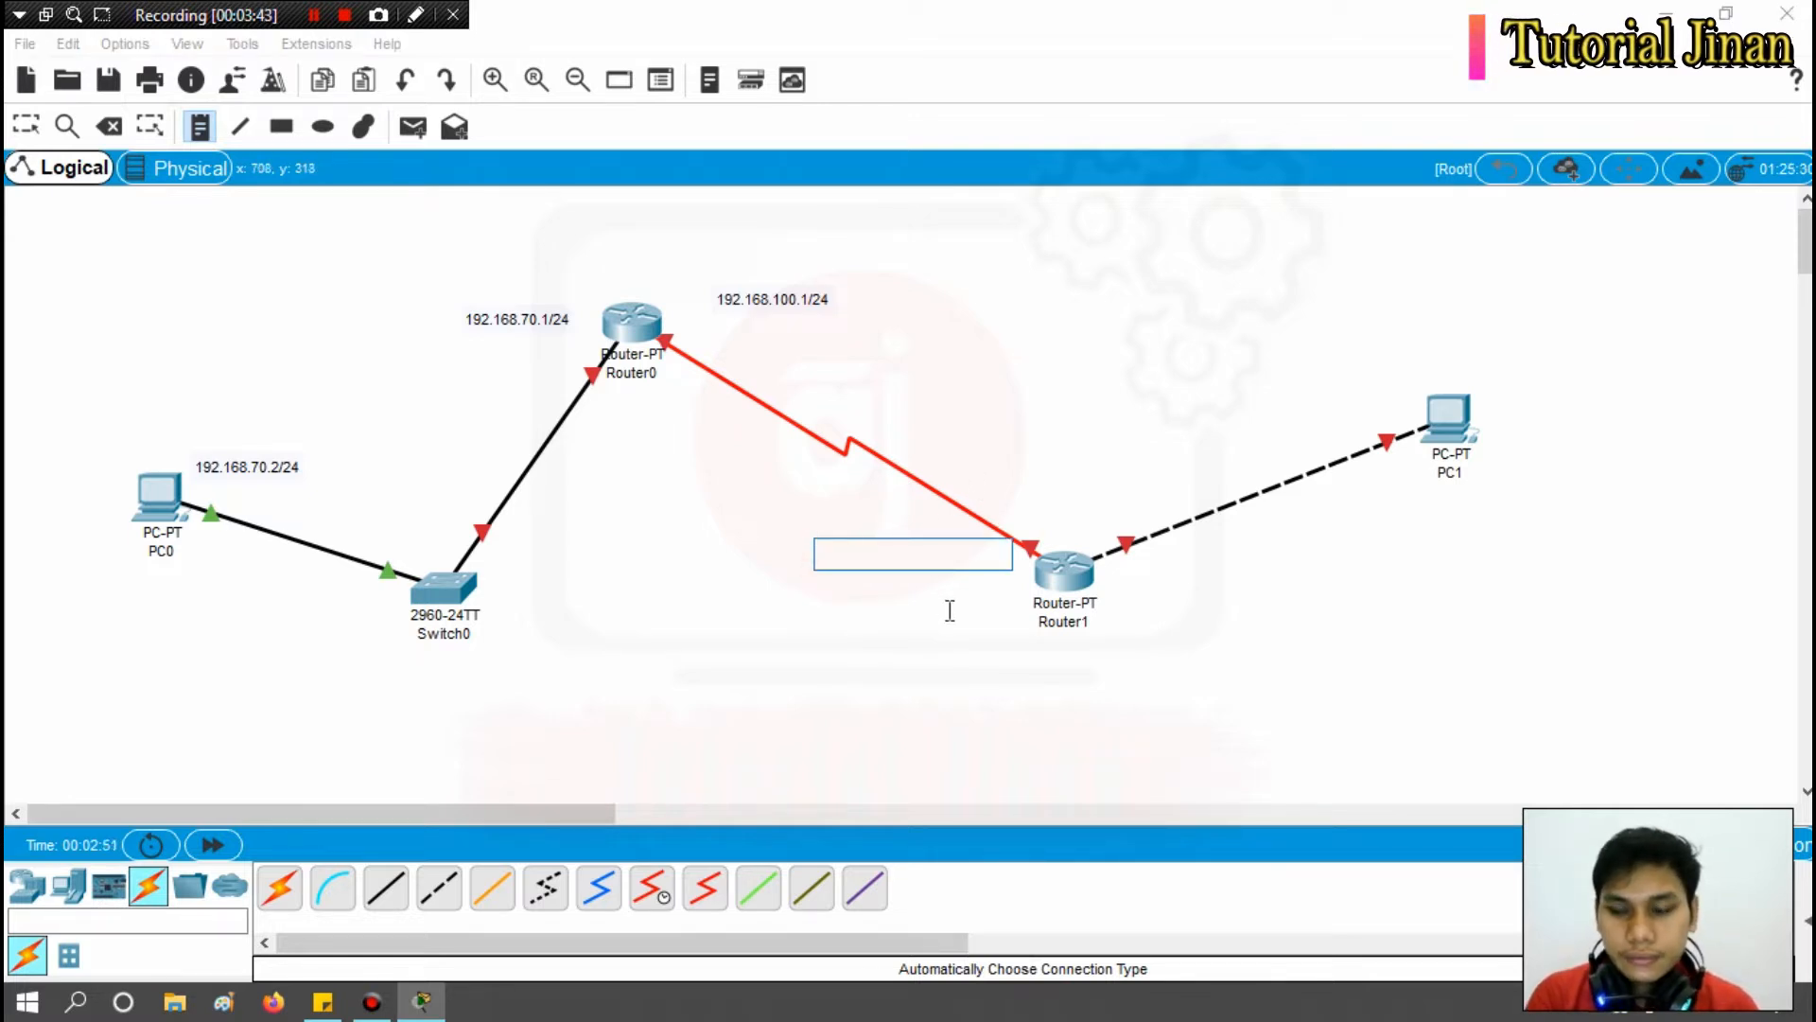
key(ctrl+v)
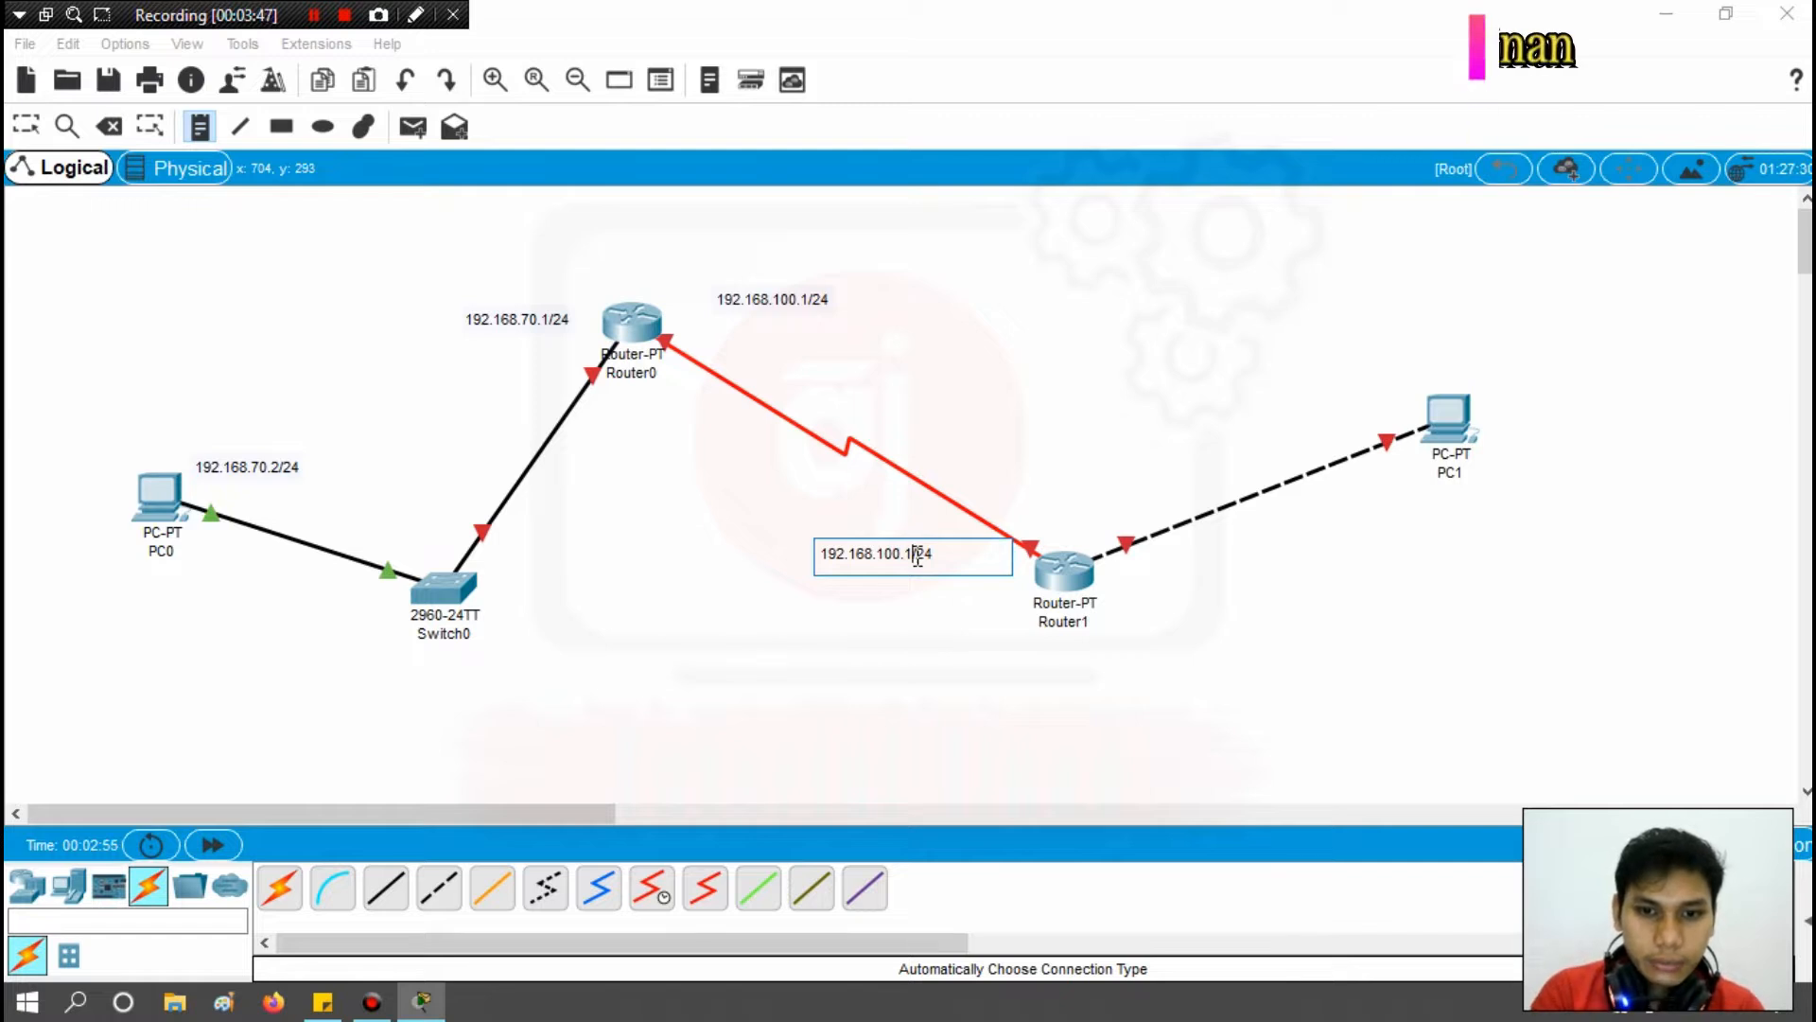
click(1200, 402)
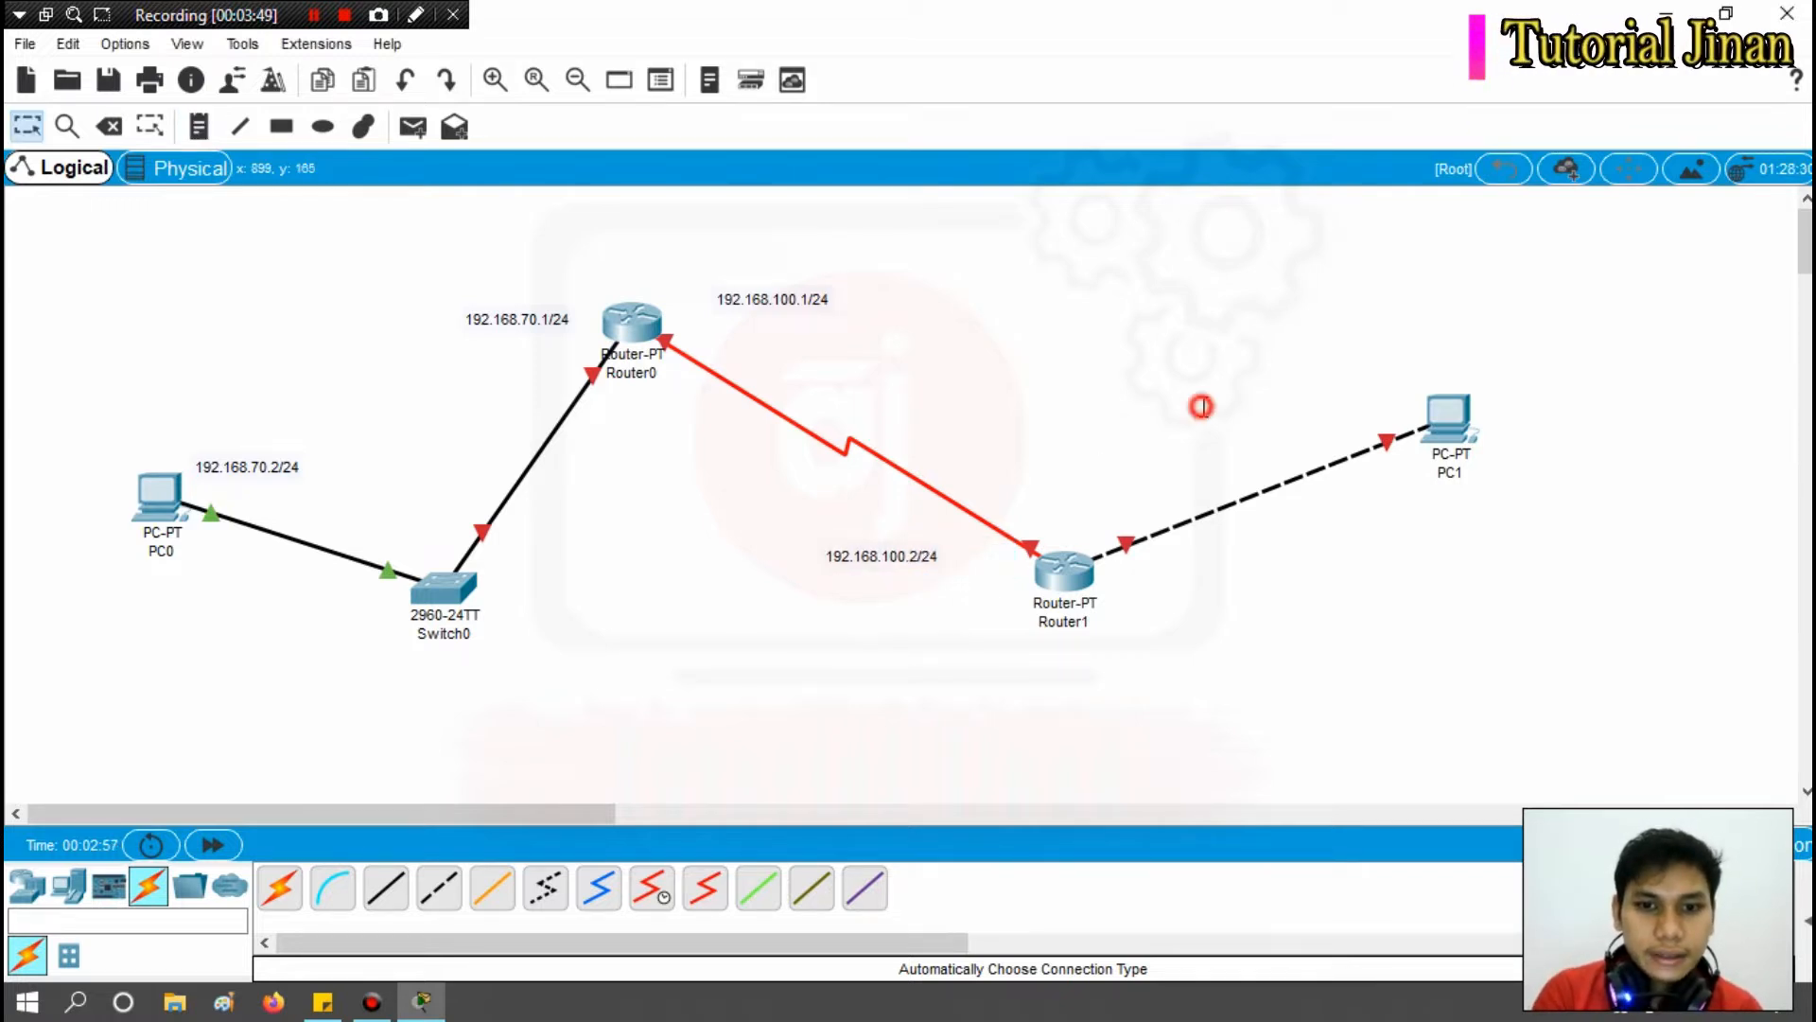
Add a note reading 192.168.100.1/24 beside Router1, on the side of its link to PC1.
click(198, 126)
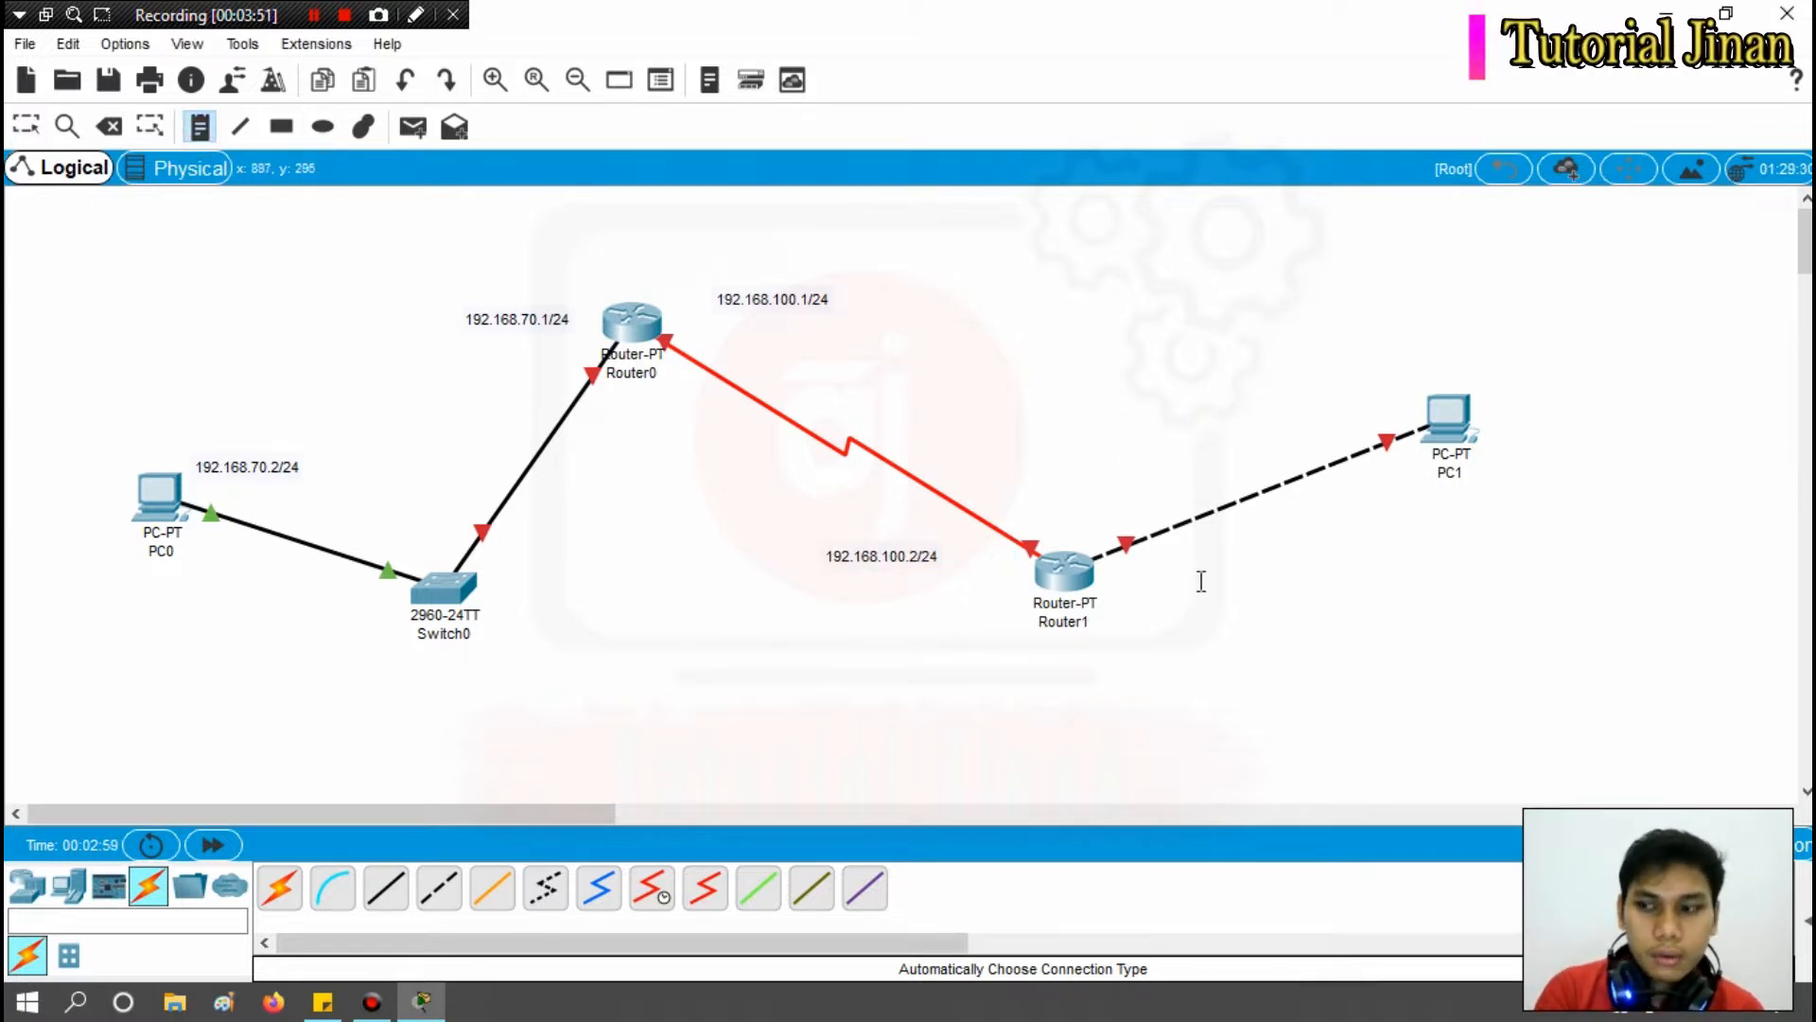
click(1134, 570)
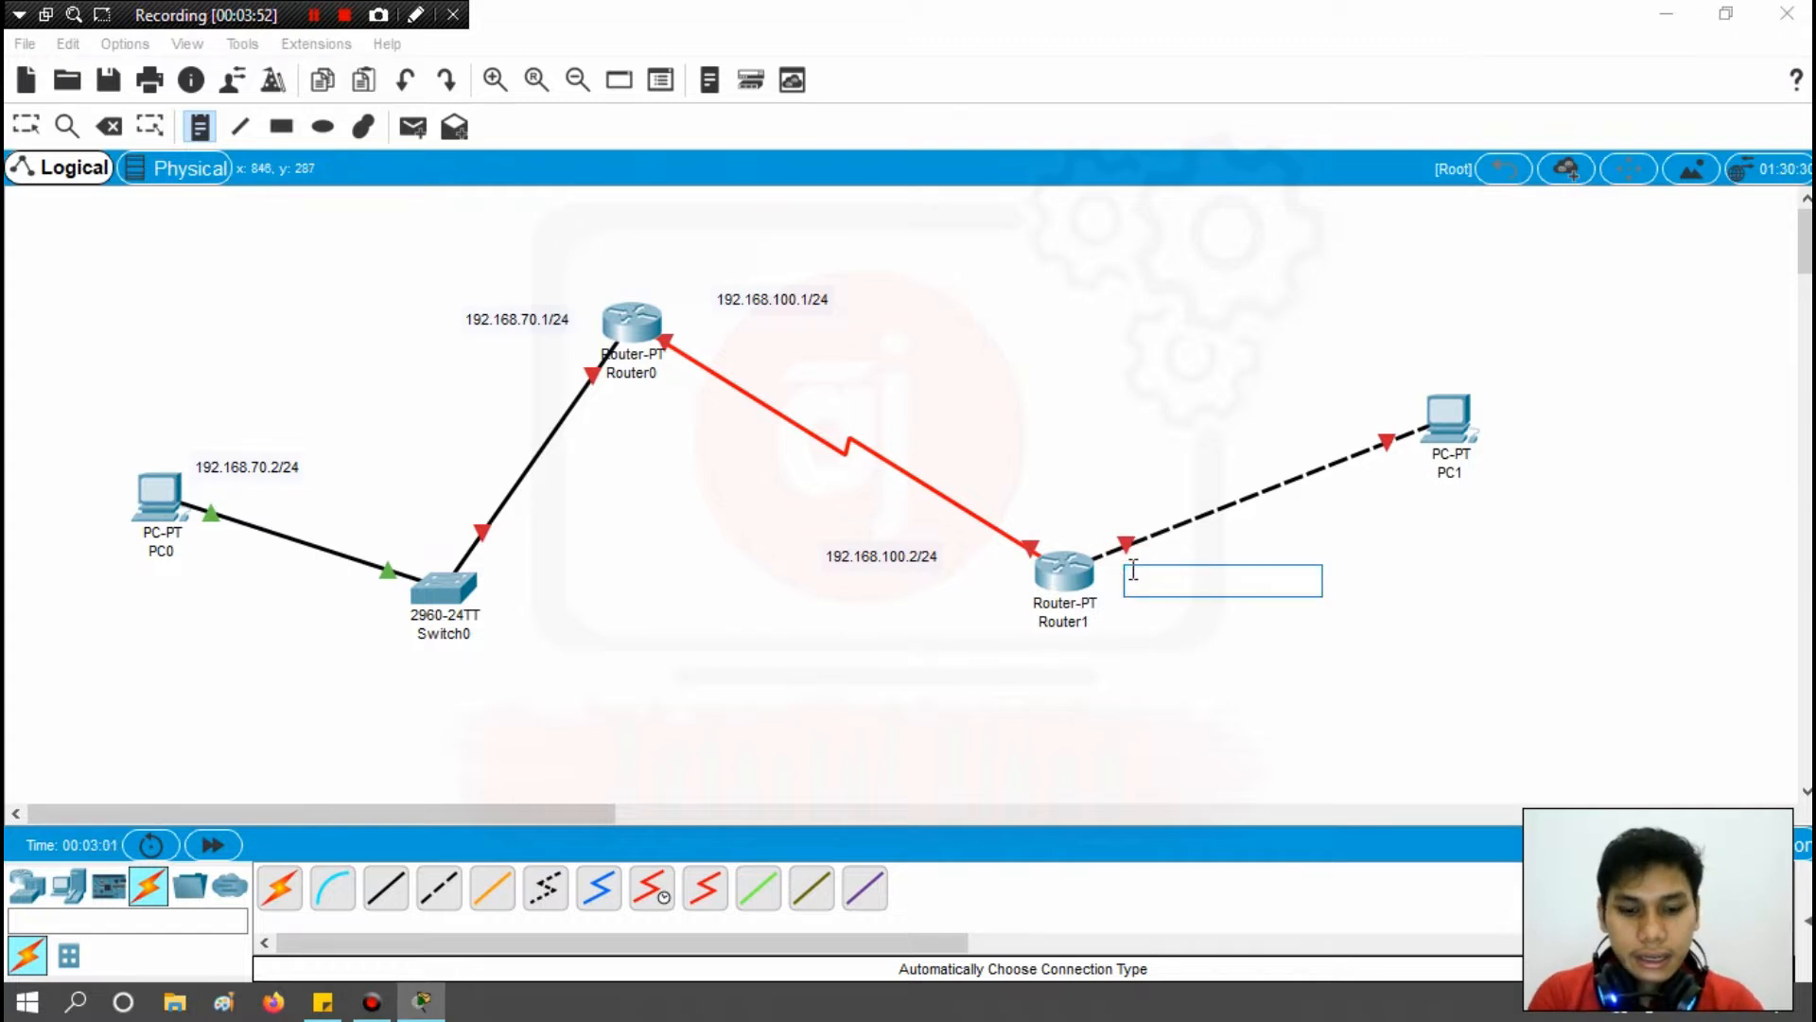
key(ctrl+v)
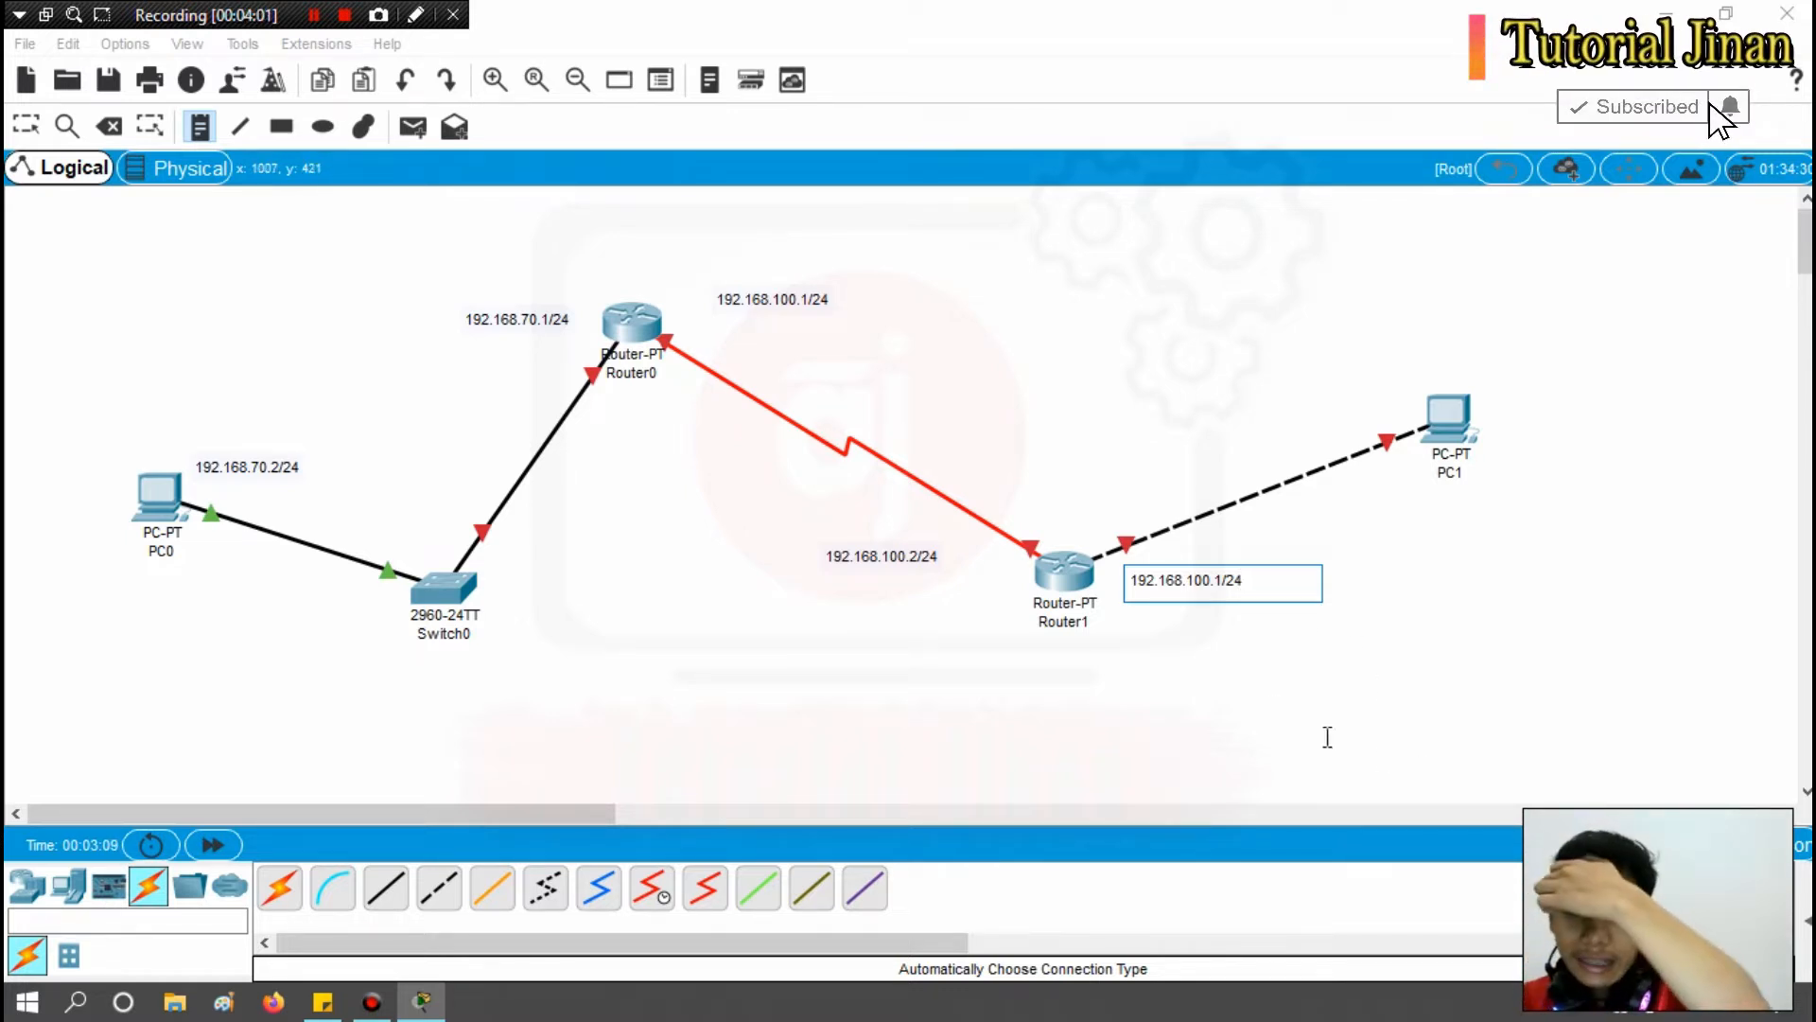
Add a note reading 192.168.100.2/24 below PC1.
click(201, 127)
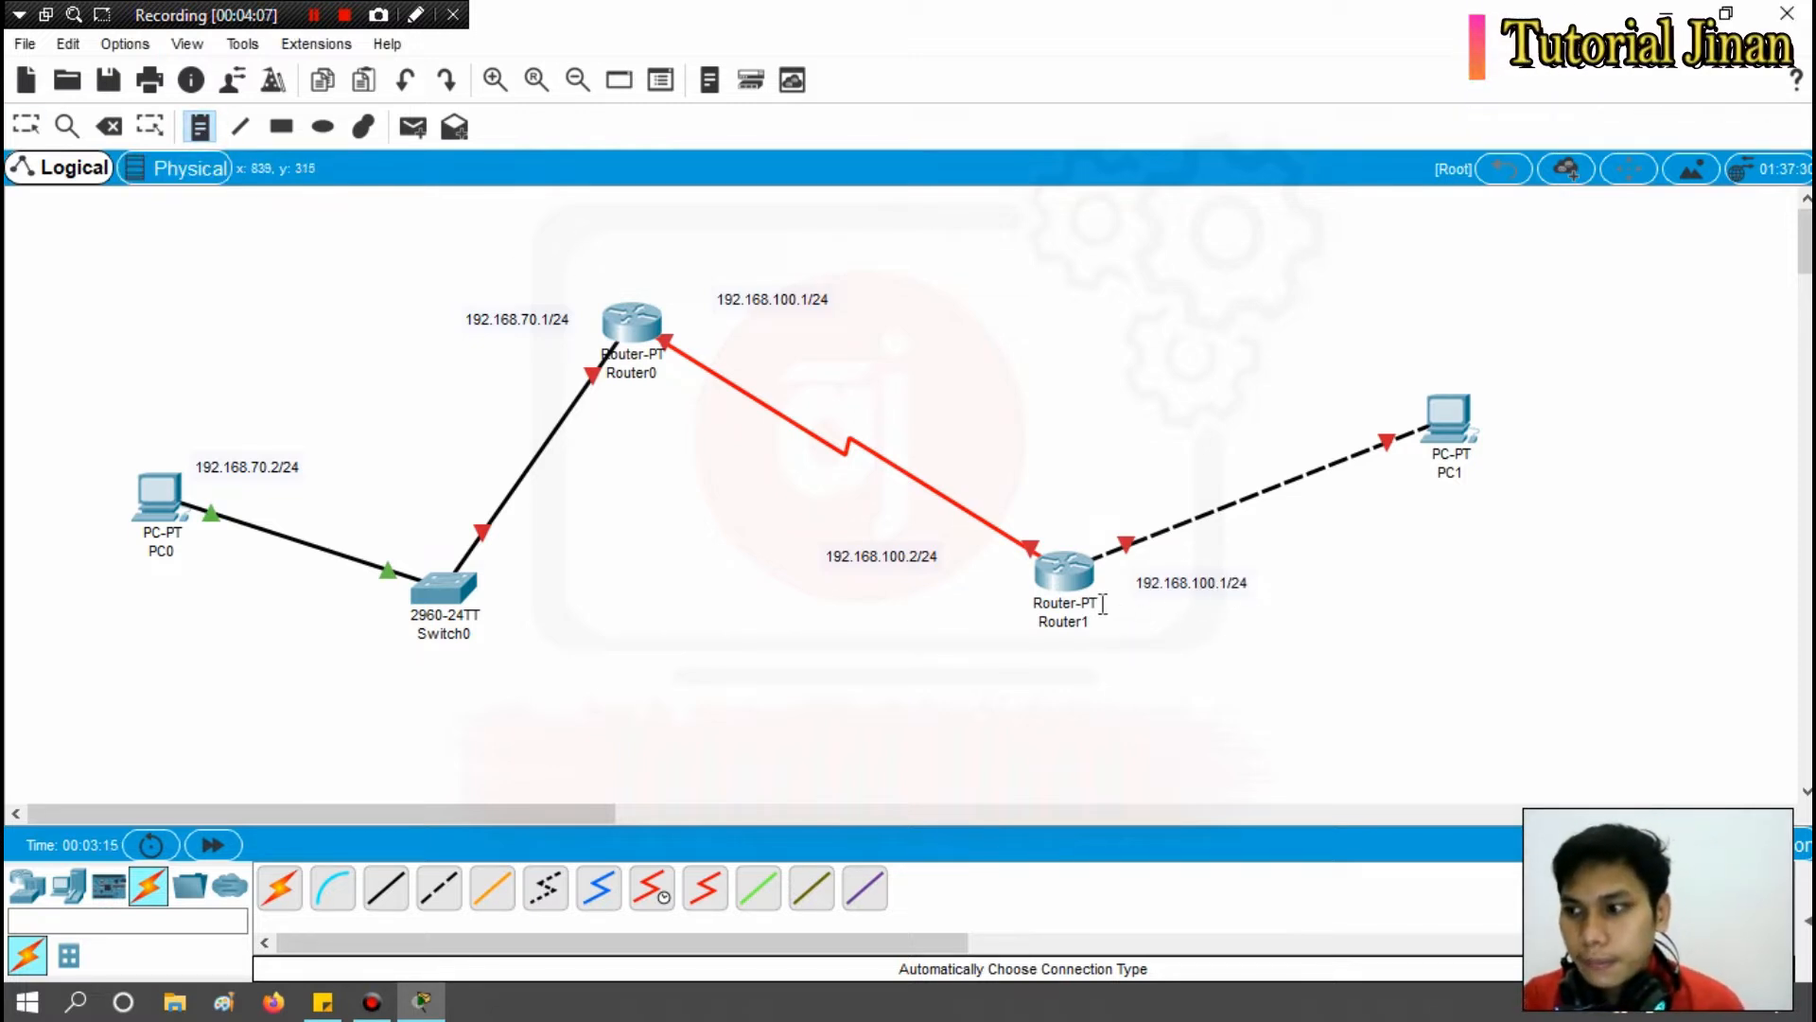
click(1451, 499)
key(ctrl+v)
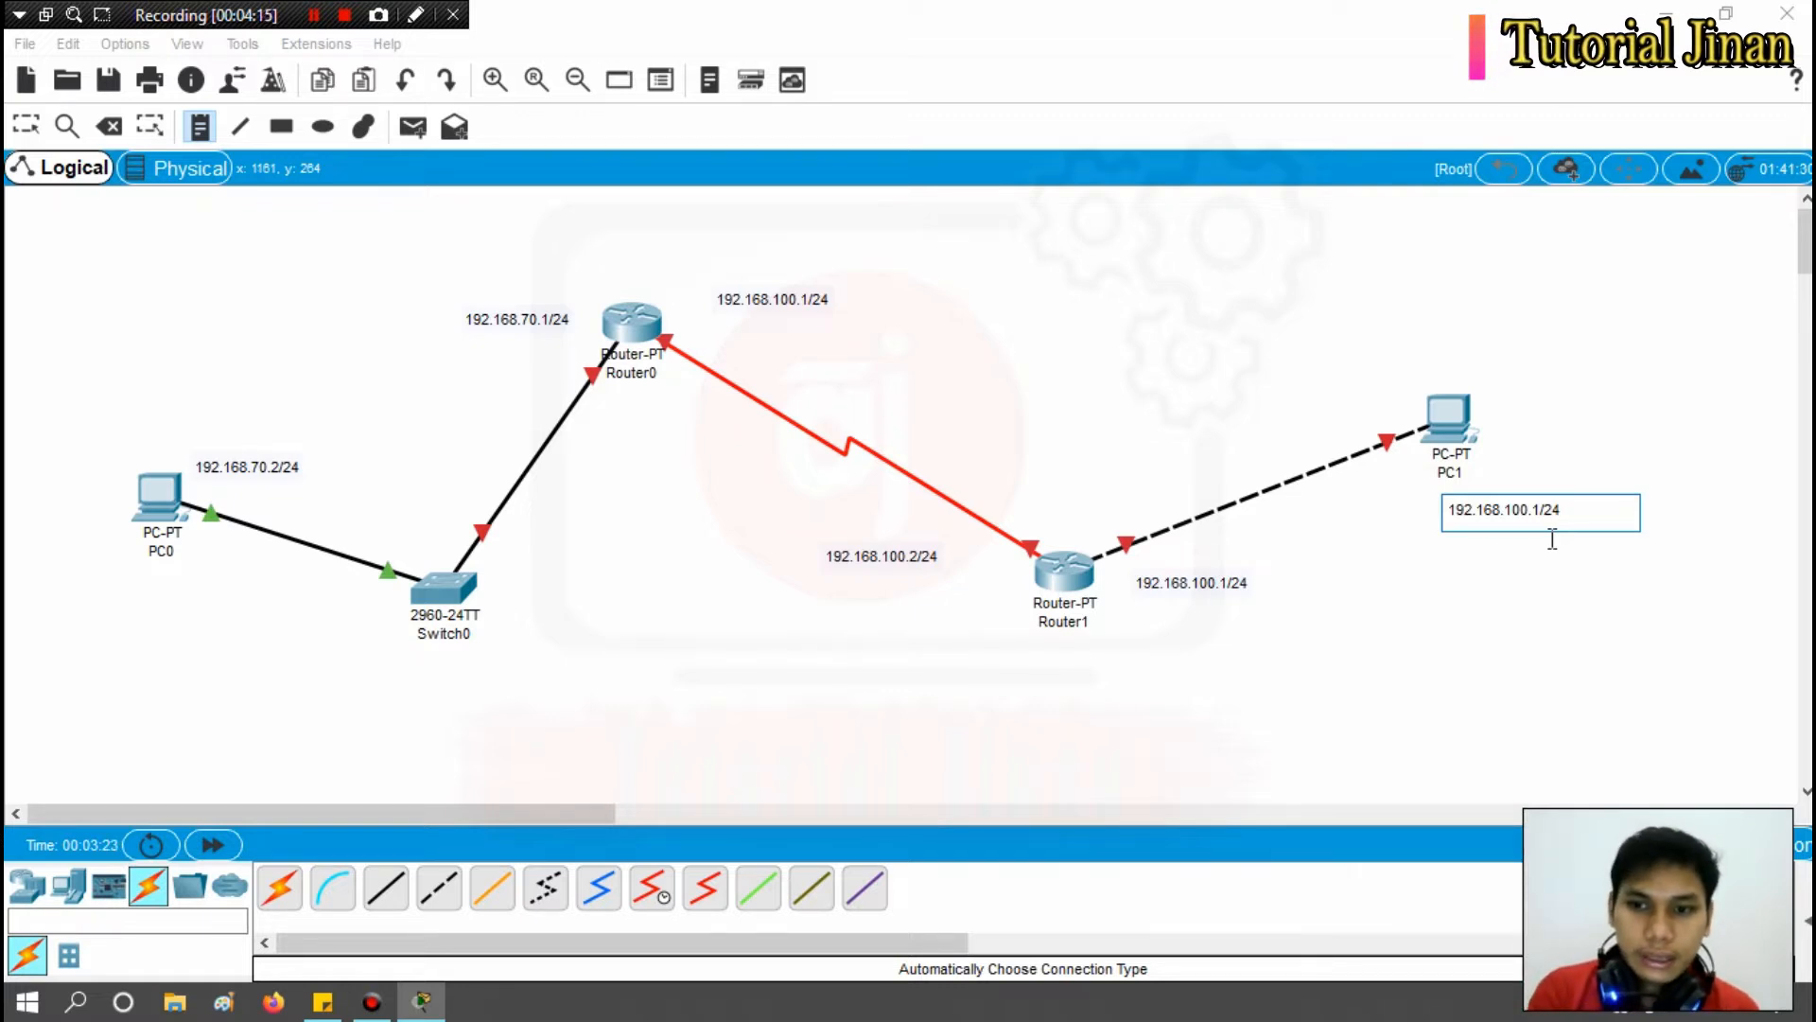
click(1539, 508)
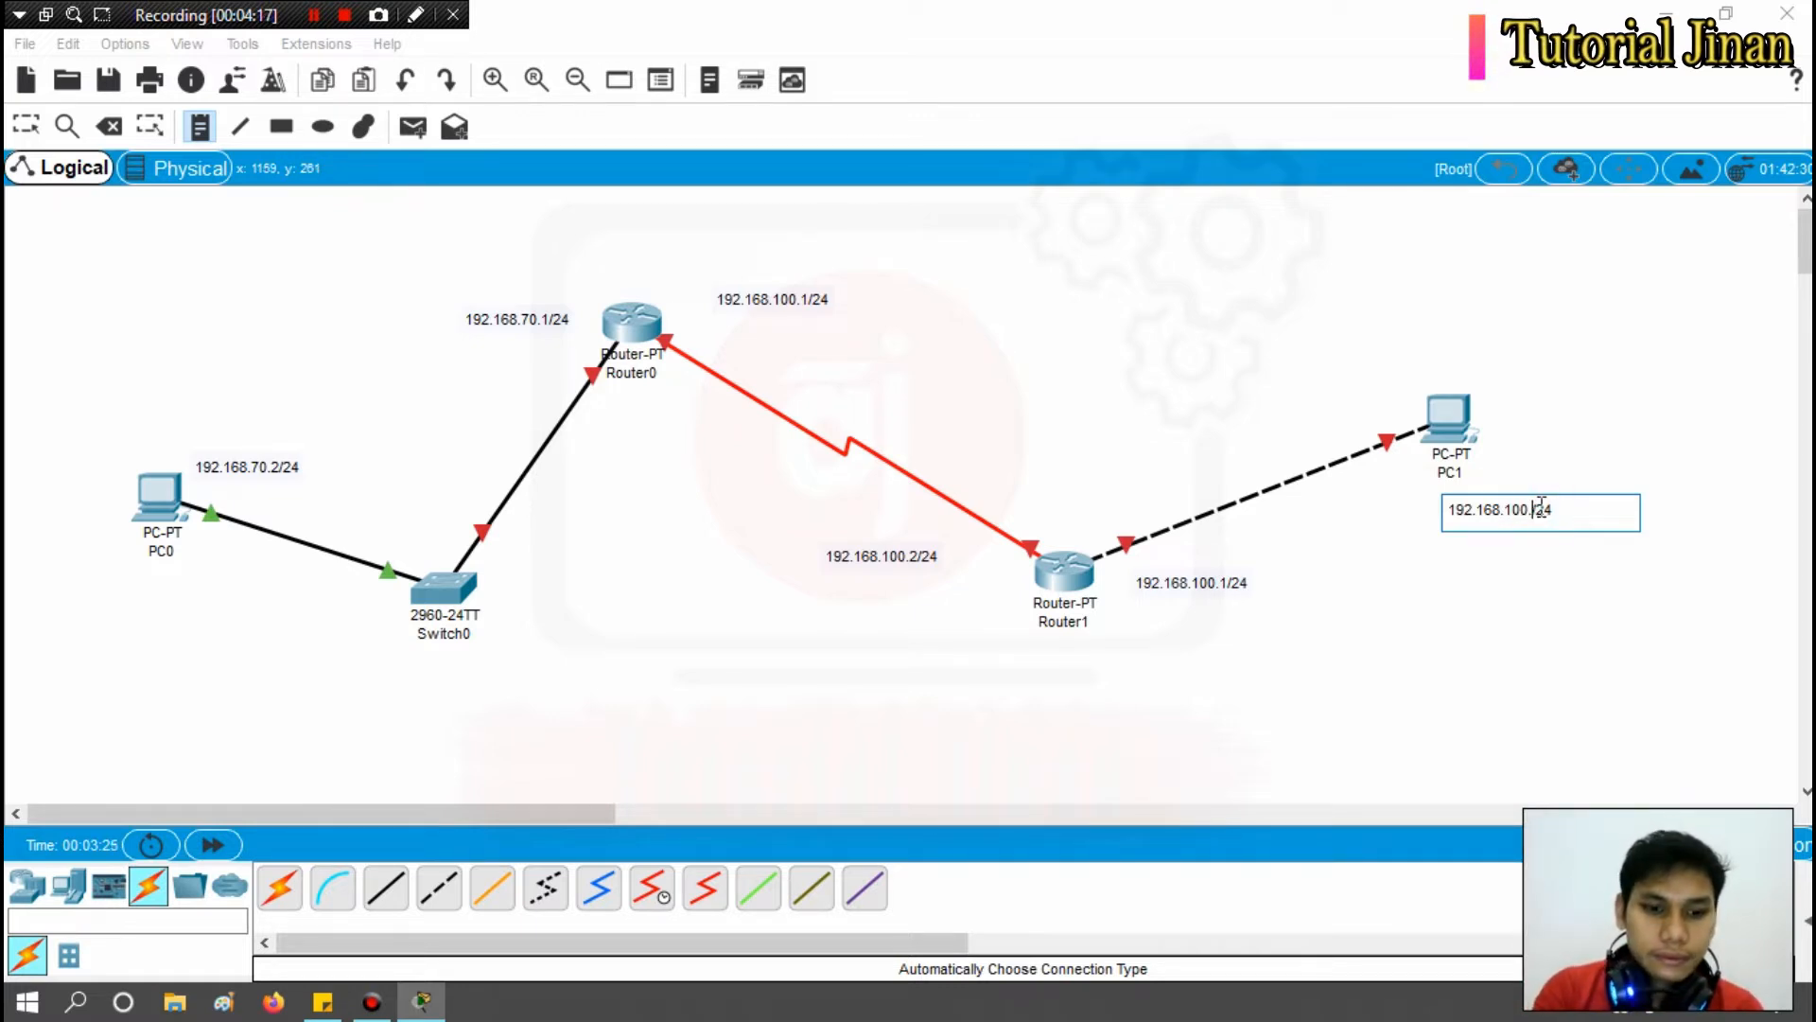
click(1539, 508)
text(2)
click(1370, 654)
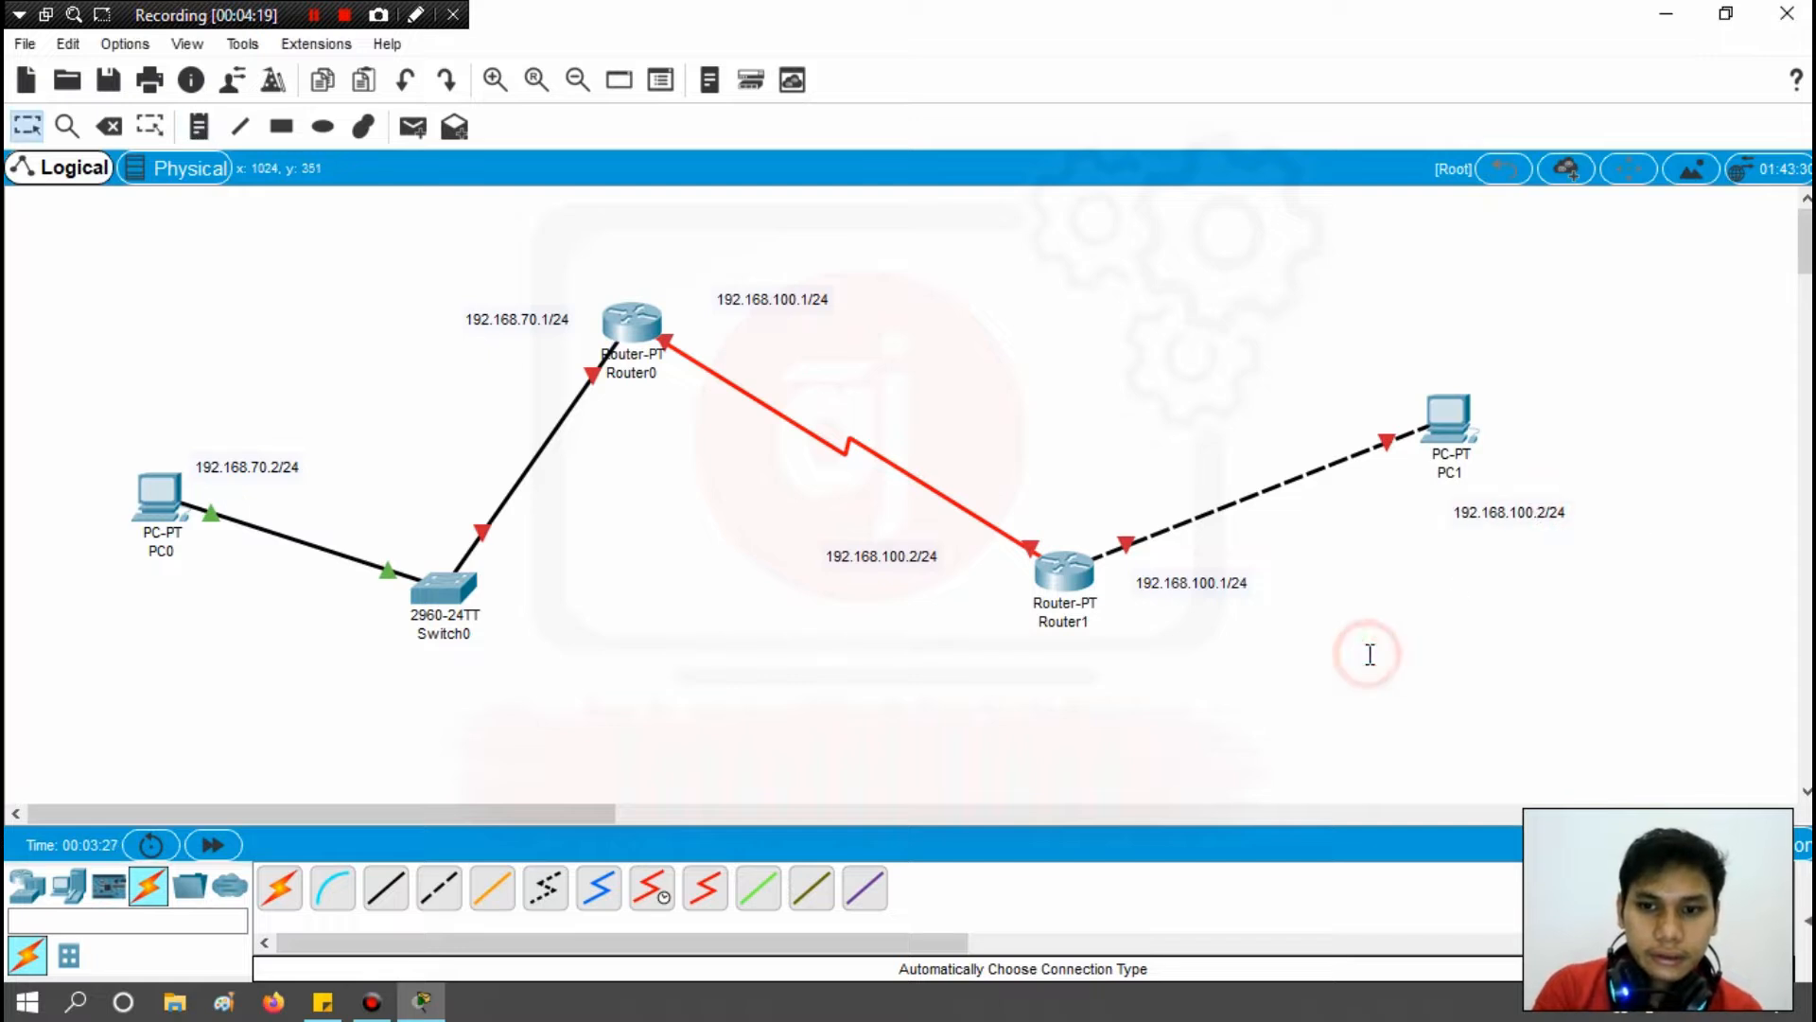
Move the two serial-link notes, Router1's note facing PC1 and PC1's note closer to their device icons.
drag(842, 556, 918, 564)
drag(758, 307, 702, 317)
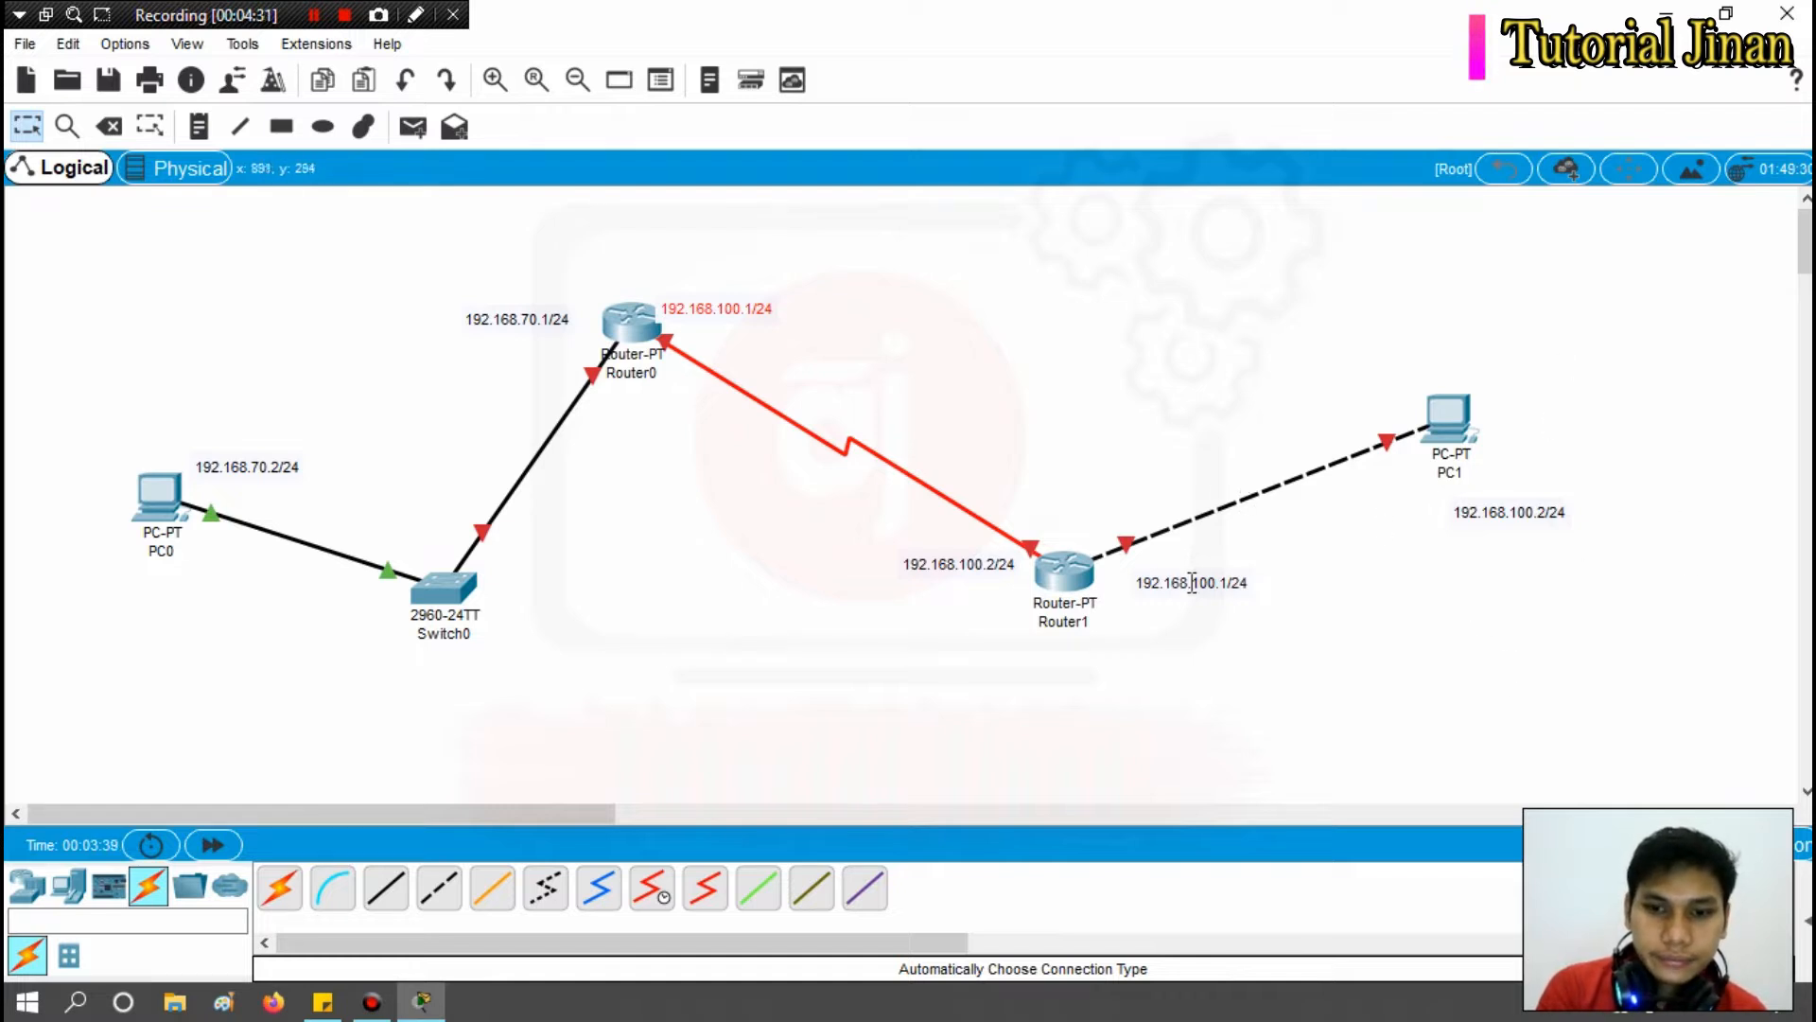
drag(1192, 582, 1182, 580)
click(1335, 663)
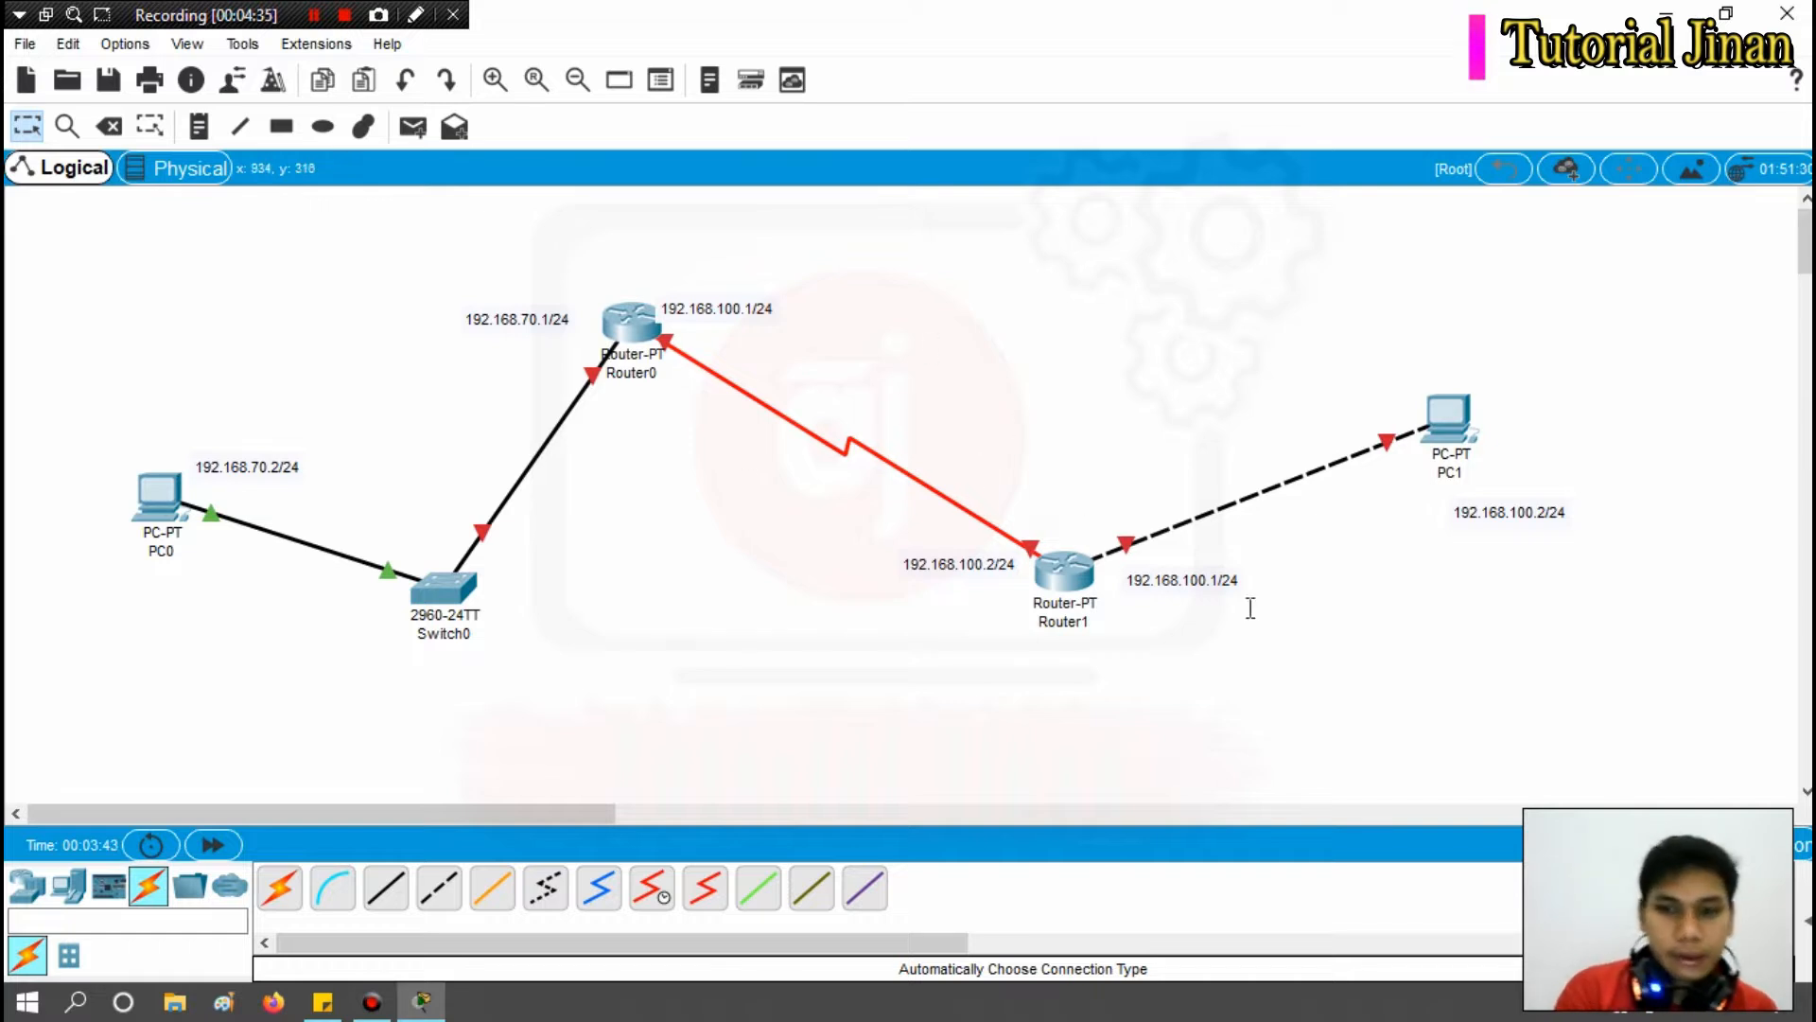
mouse_move(1547, 515)
mouse_down()
mouse_move(1597, 458)
mouse_move(1526, 489)
mouse_up()
click(1428, 677)
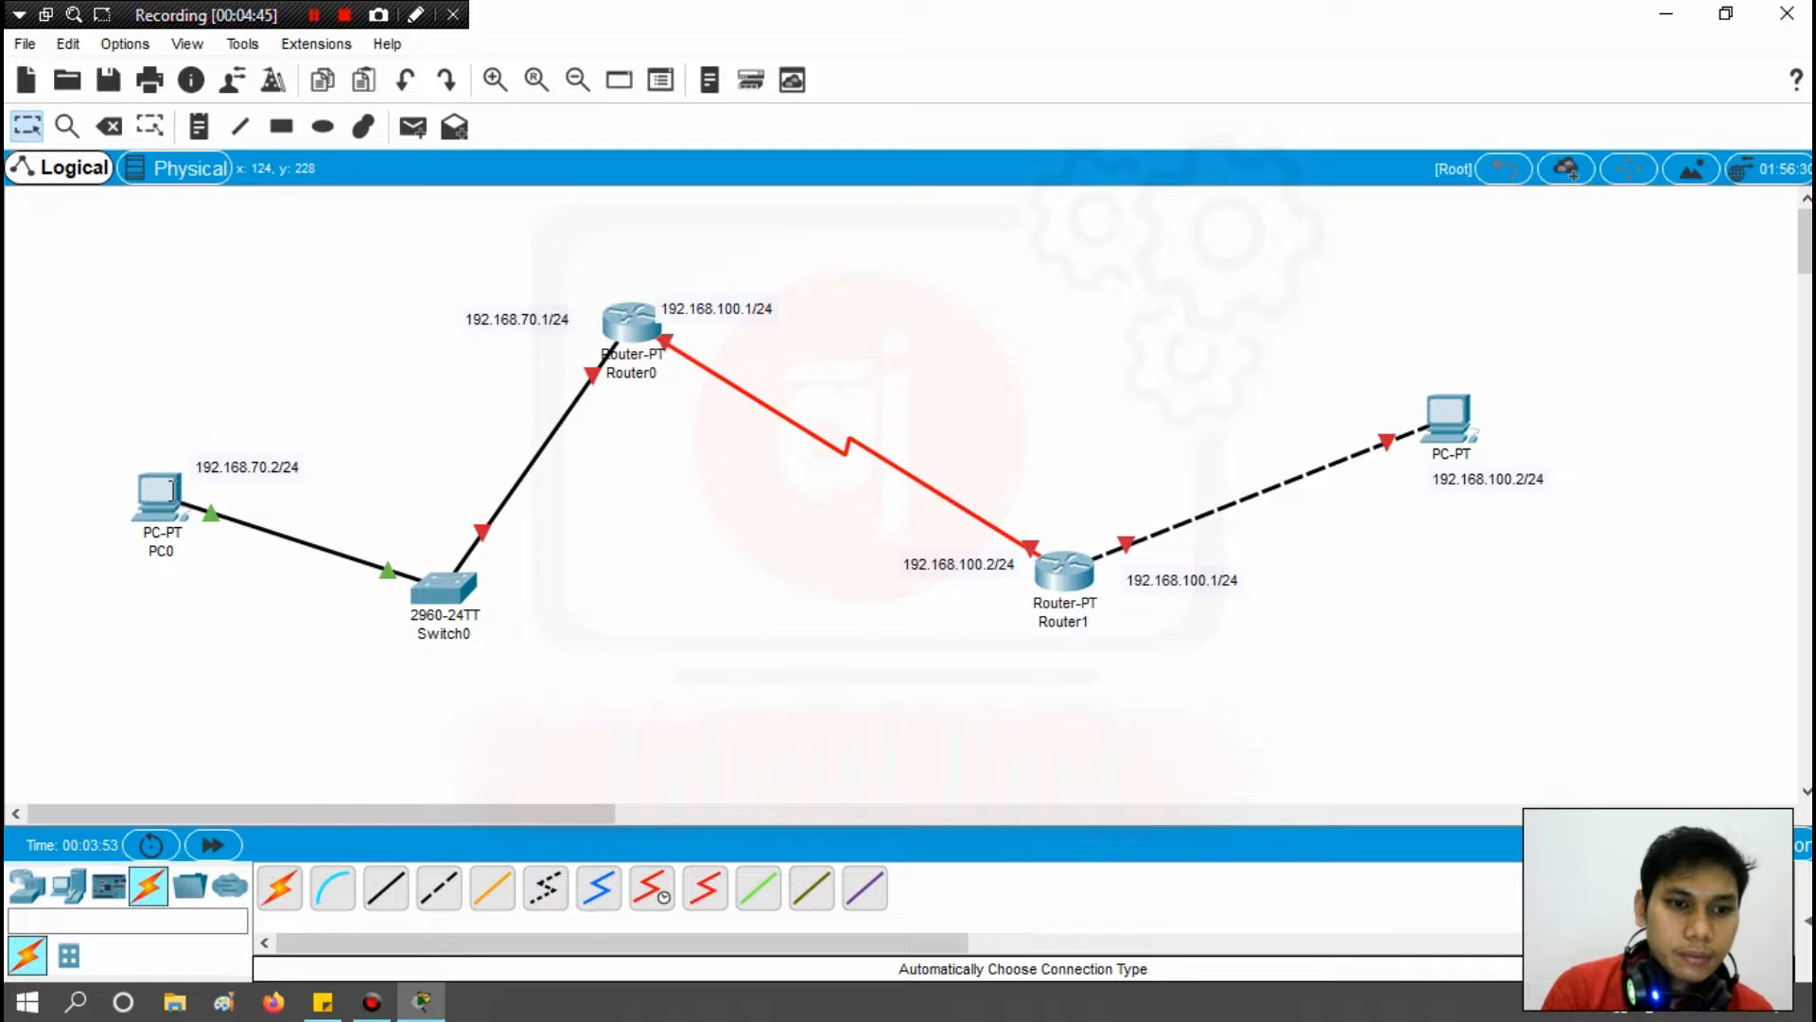
Configure PC0 with static IP address 192.168.70.2 and subnet mask 255.255.255.0, and close its window.
click(166, 492)
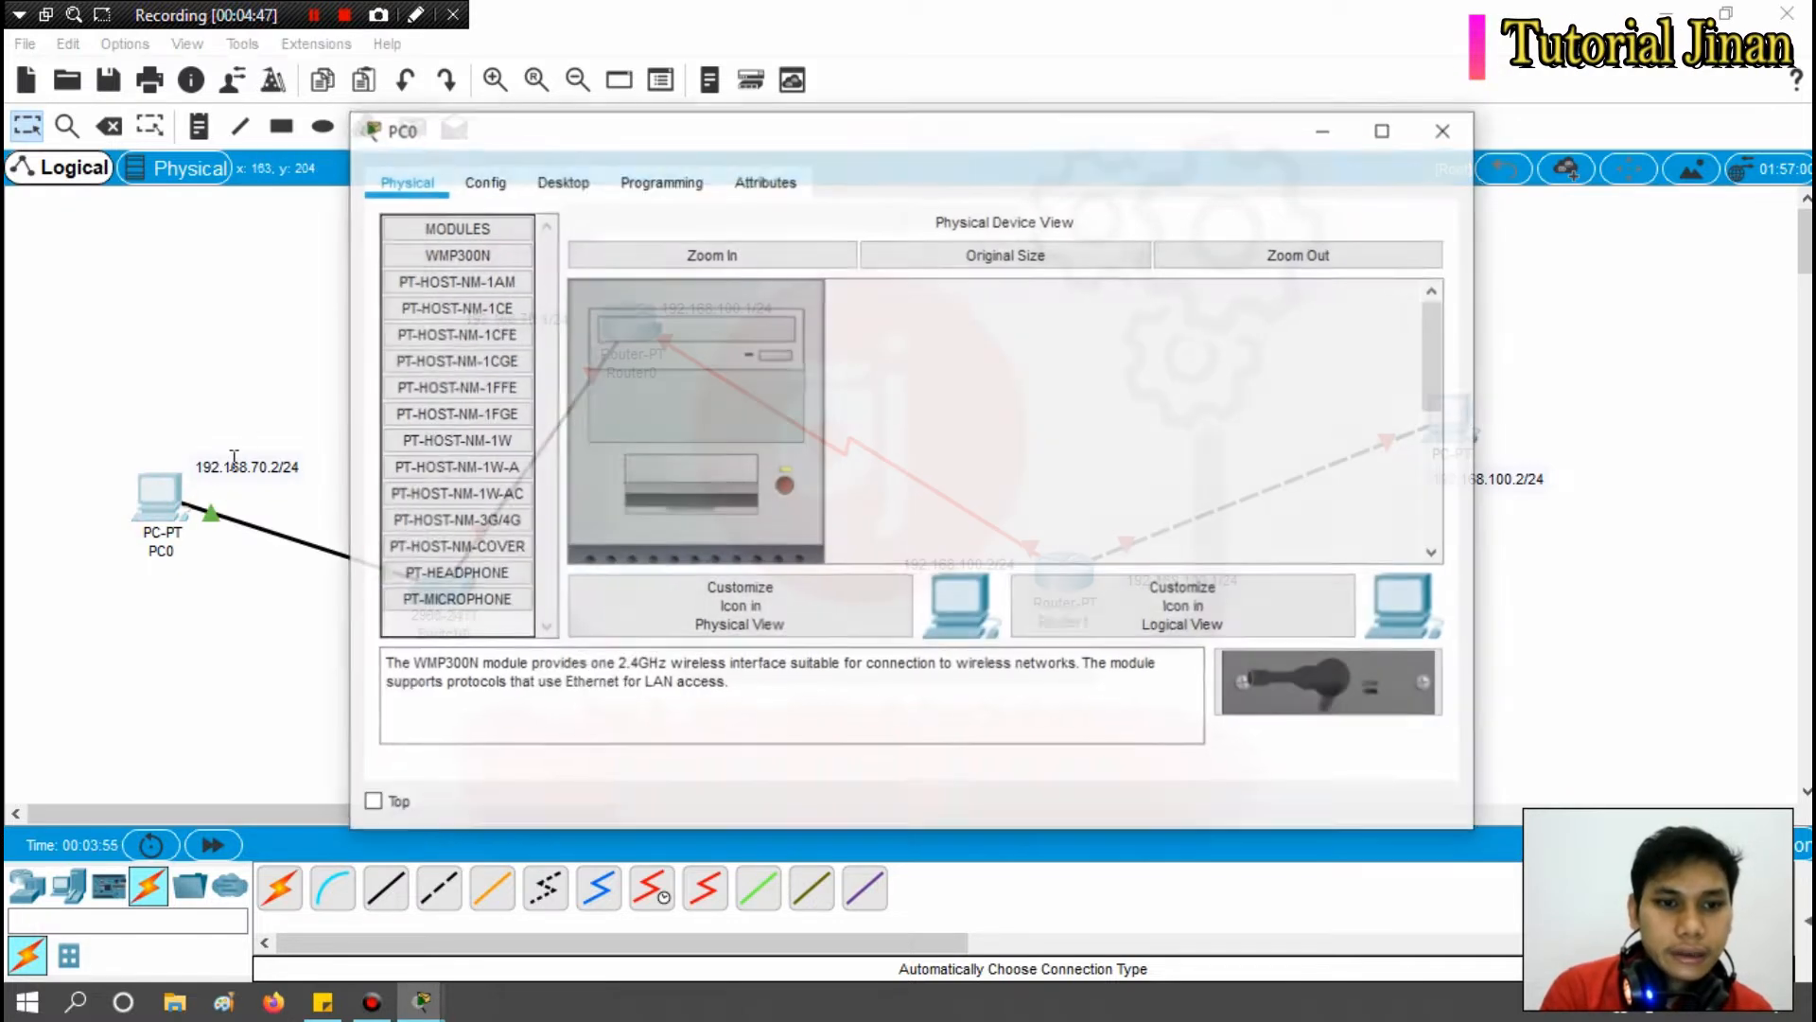
drag(895, 142, 870, 180)
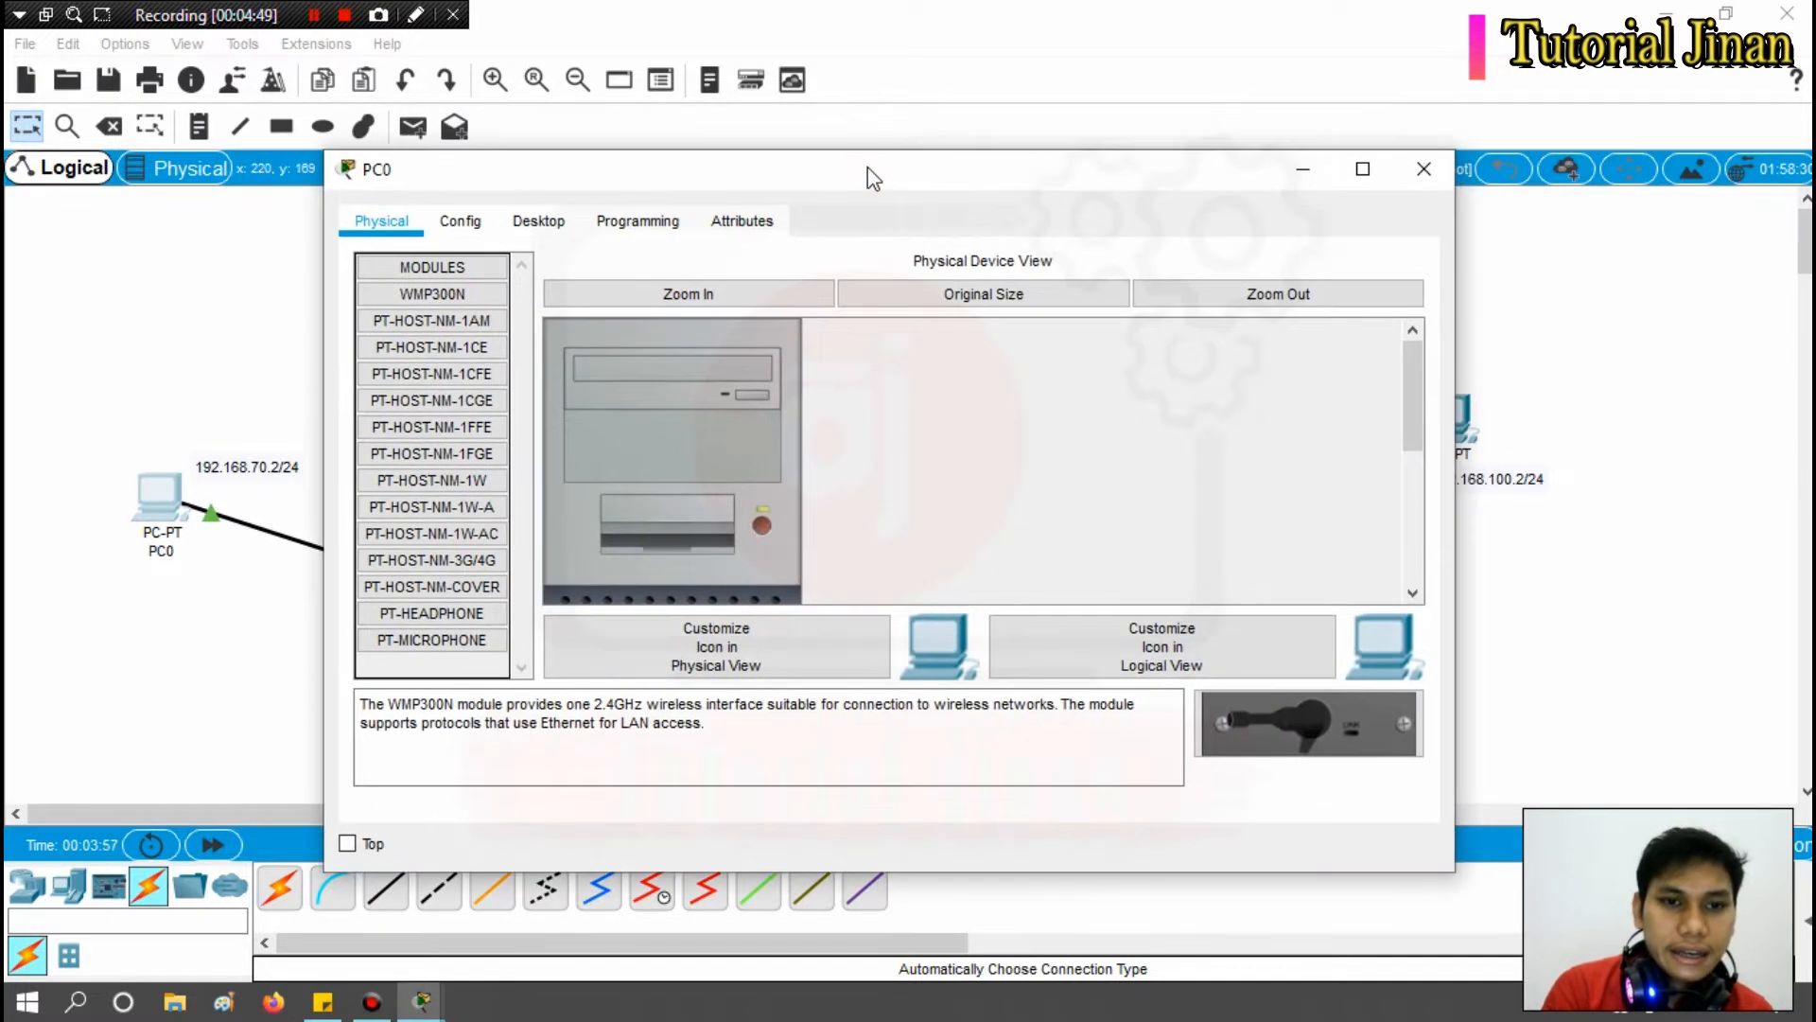
click(538, 223)
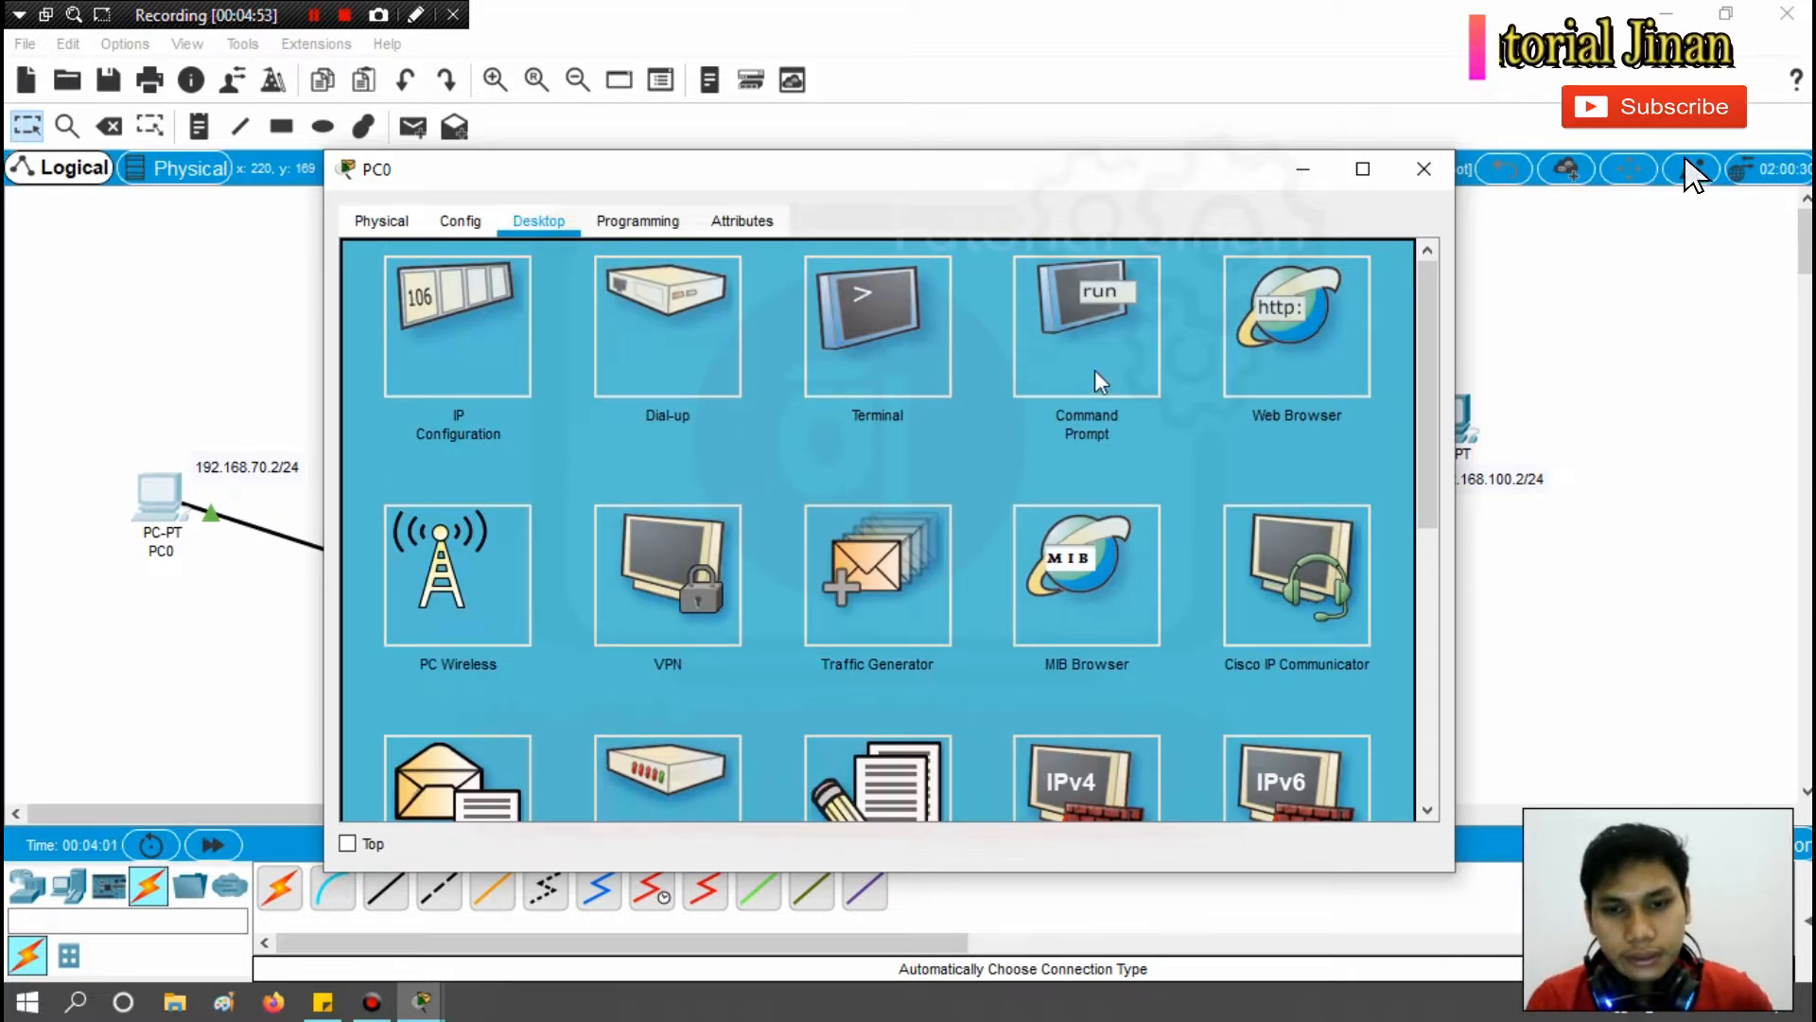
click(463, 332)
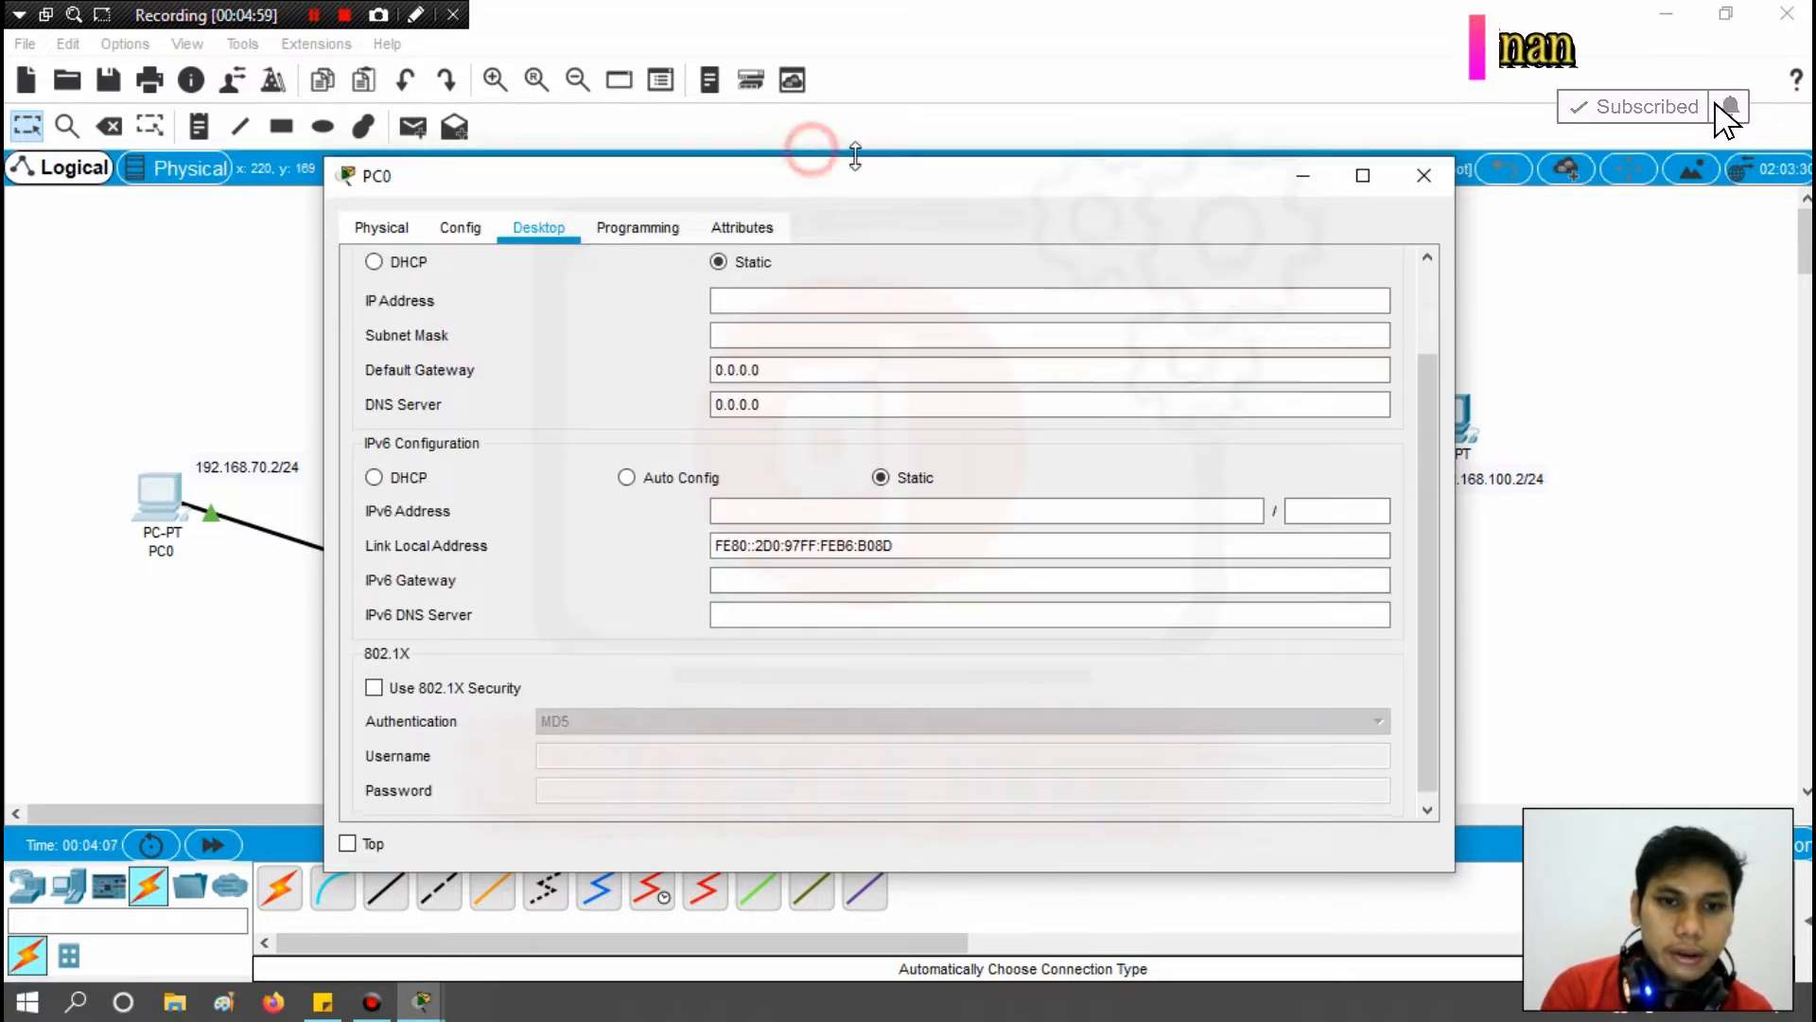
drag(799, 187, 1105, 195)
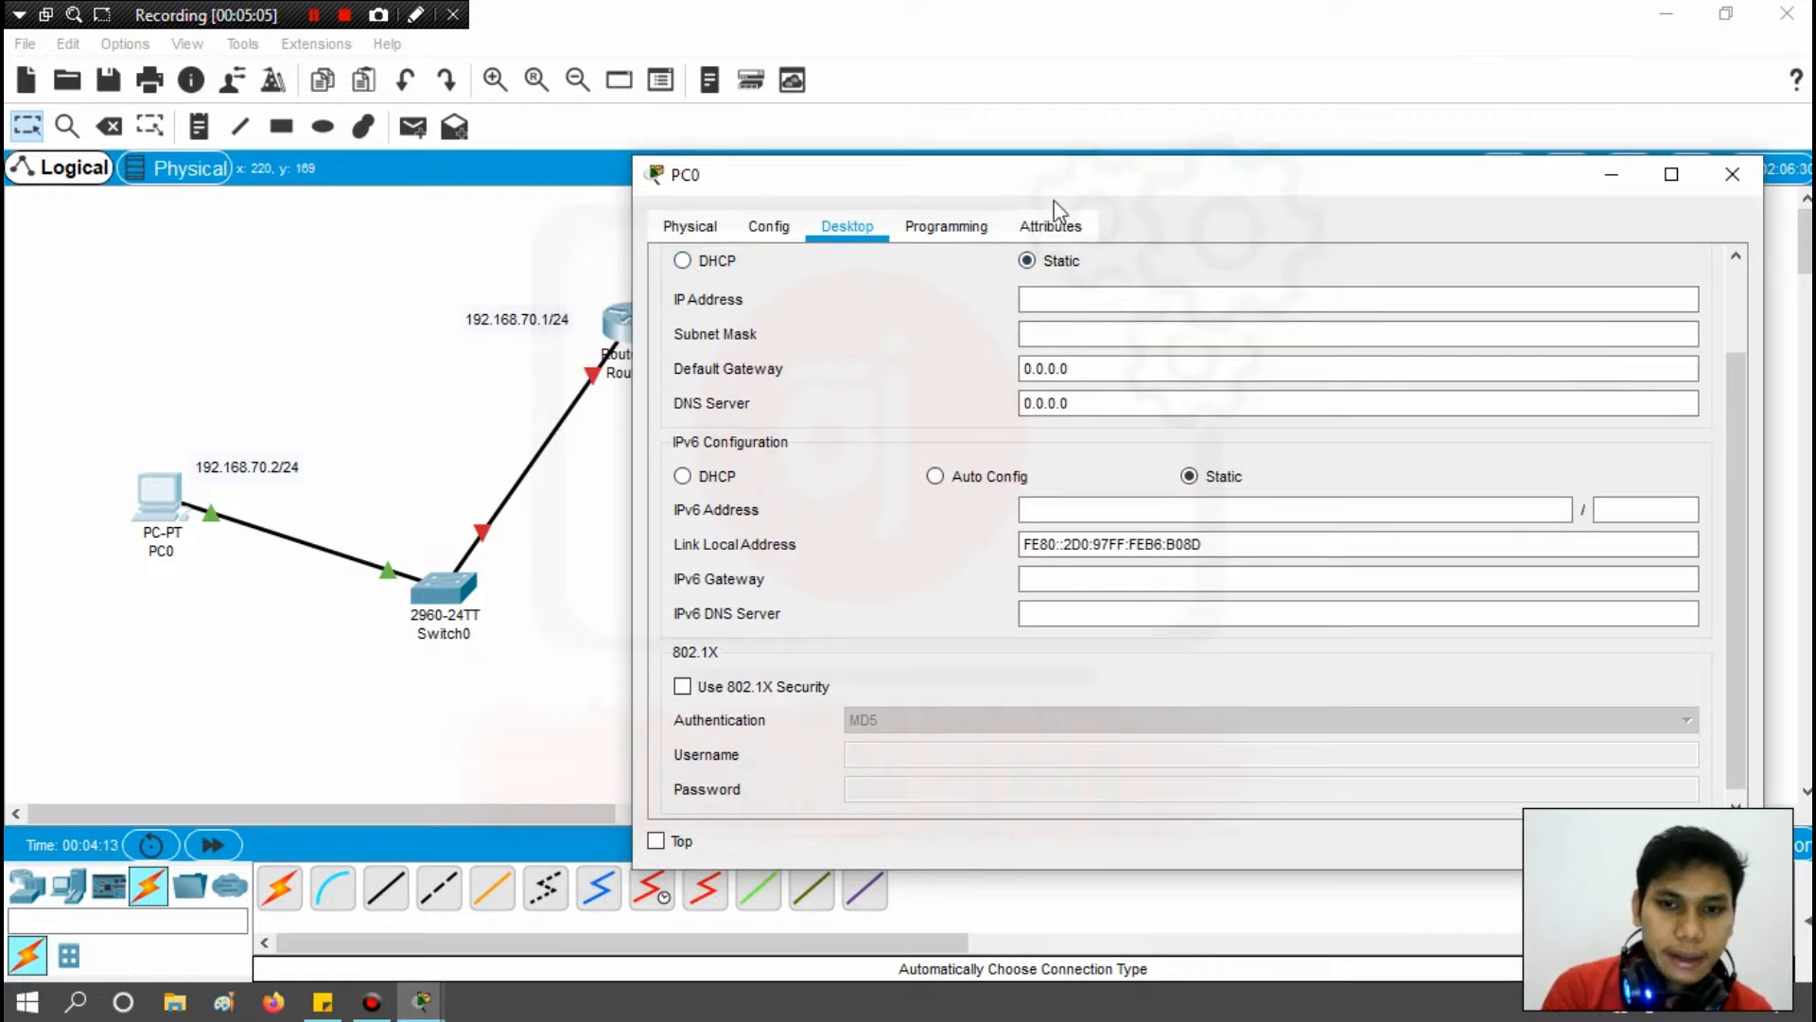
click(1084, 297)
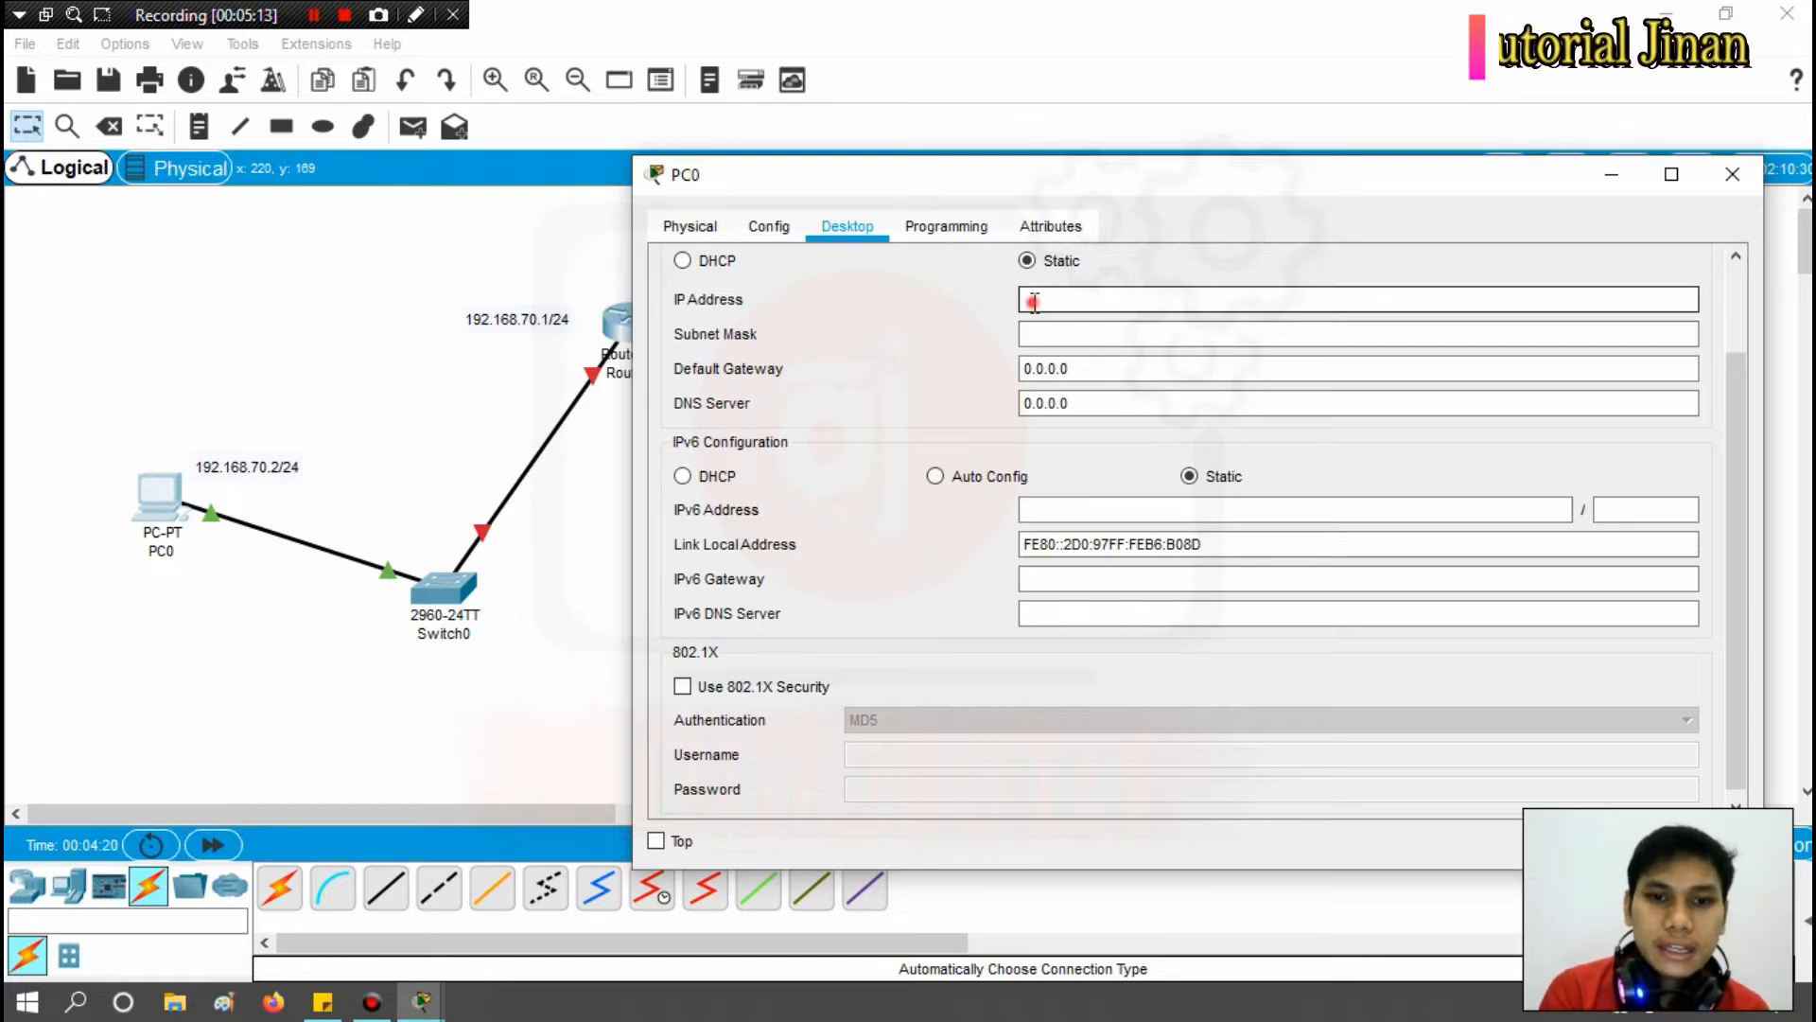
click(1081, 305)
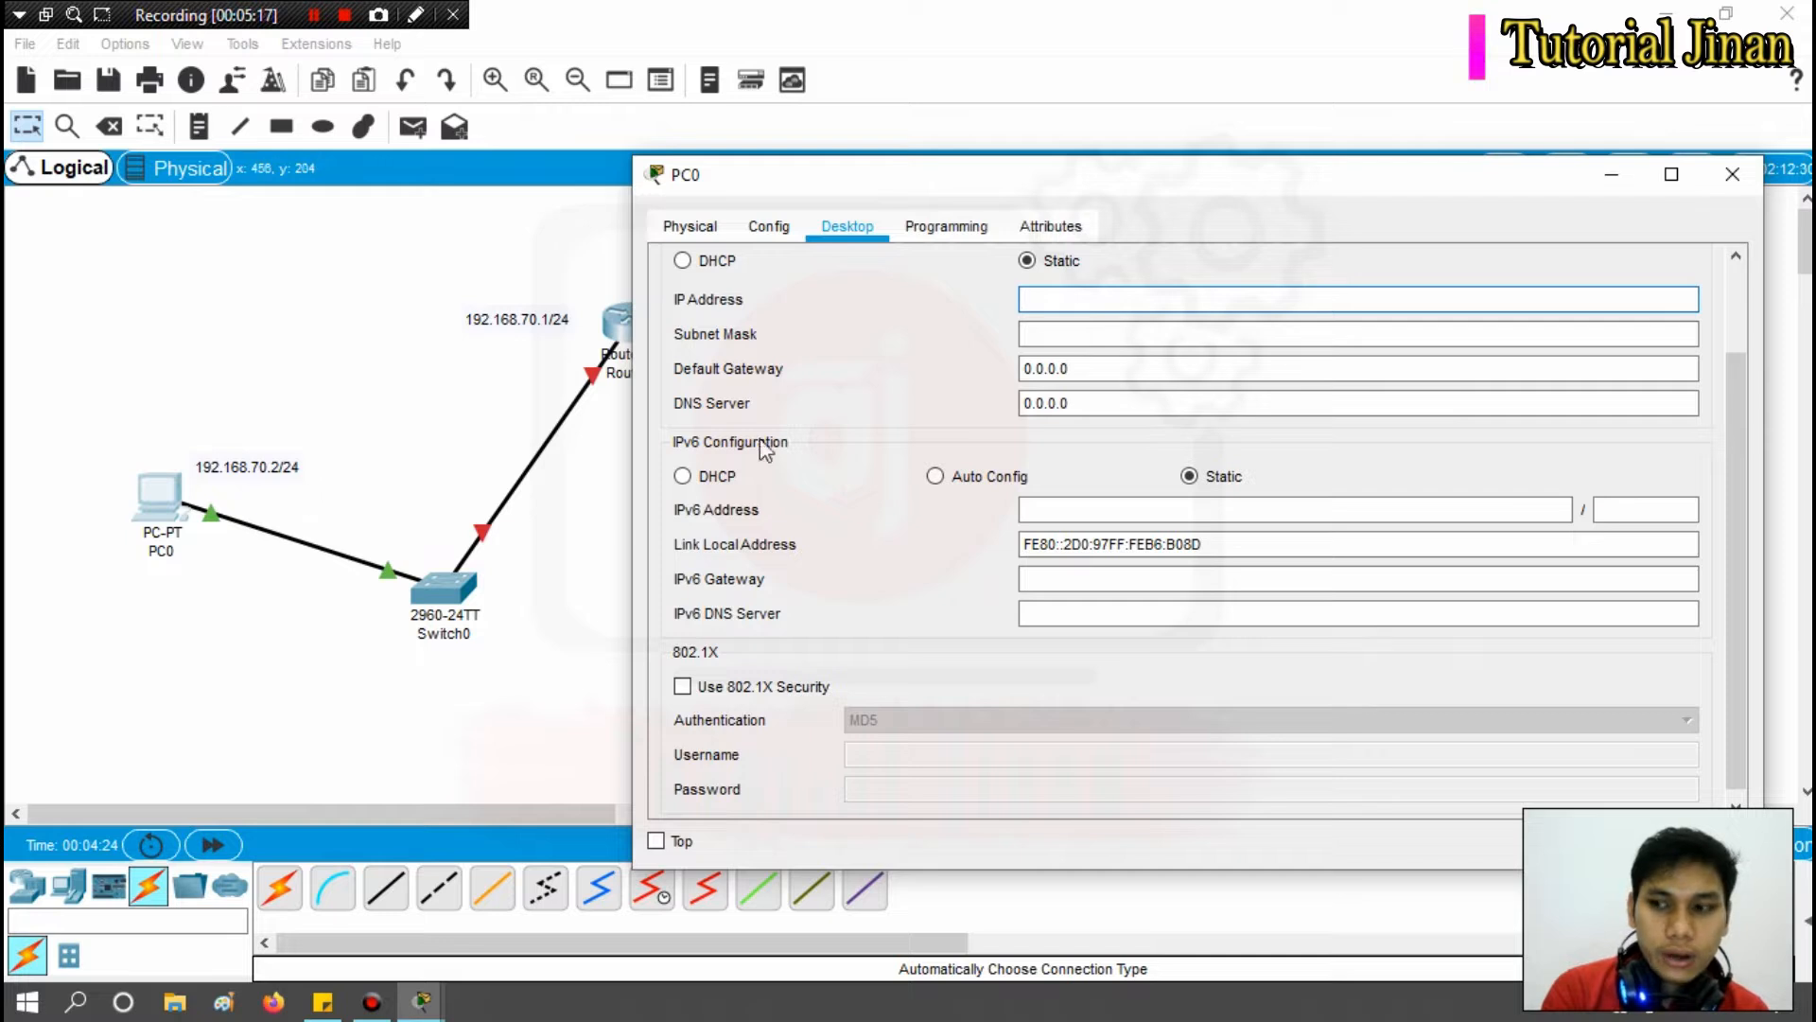
text(192.)
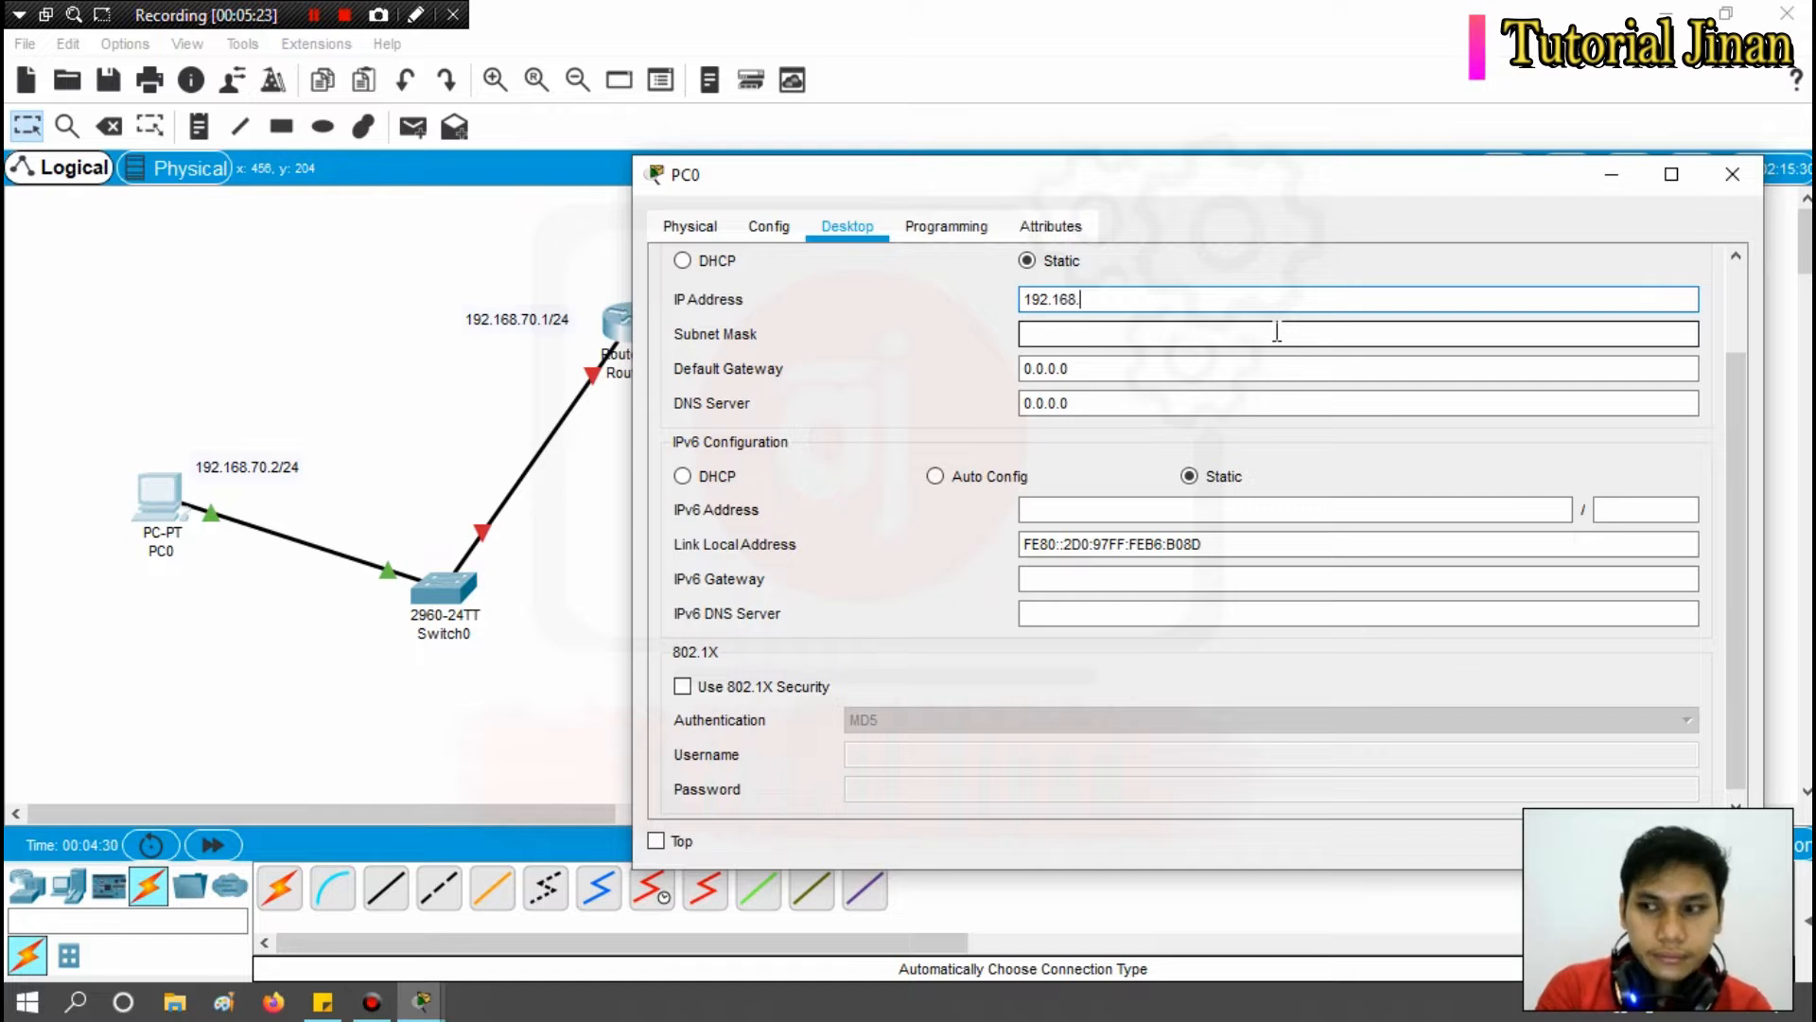
text(168.70.2)
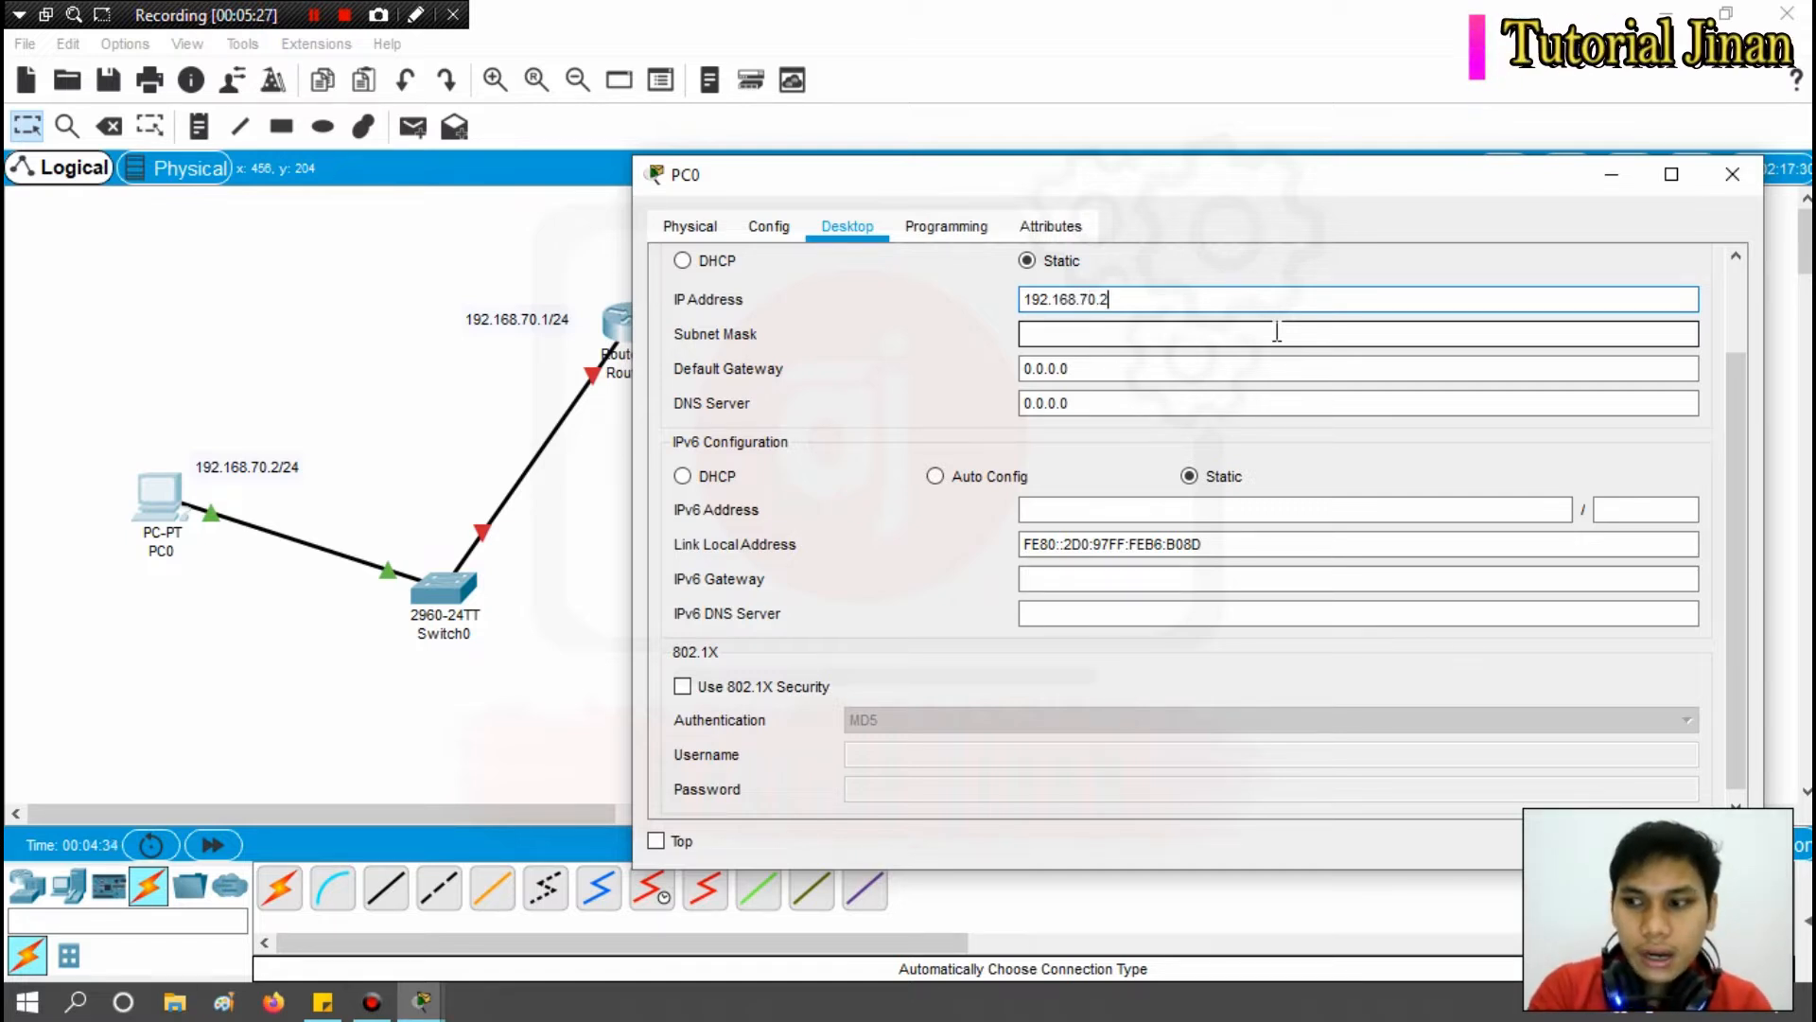
click(1040, 334)
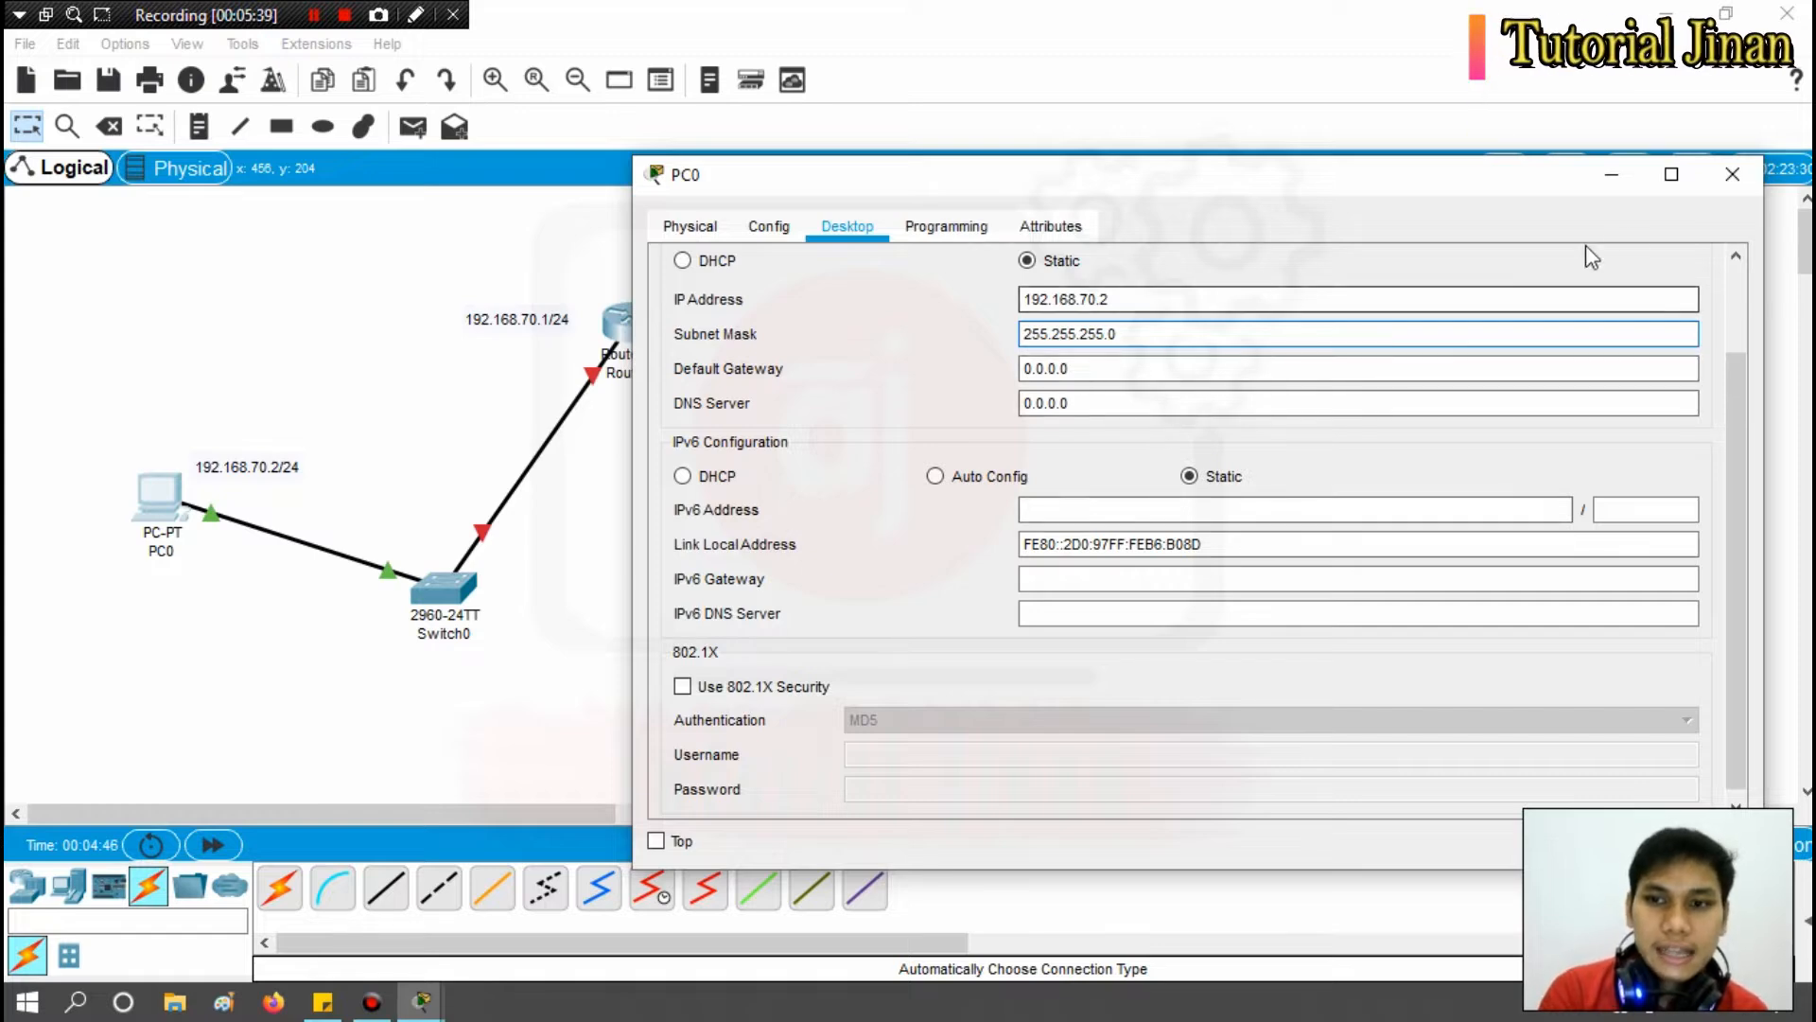
click(1733, 177)
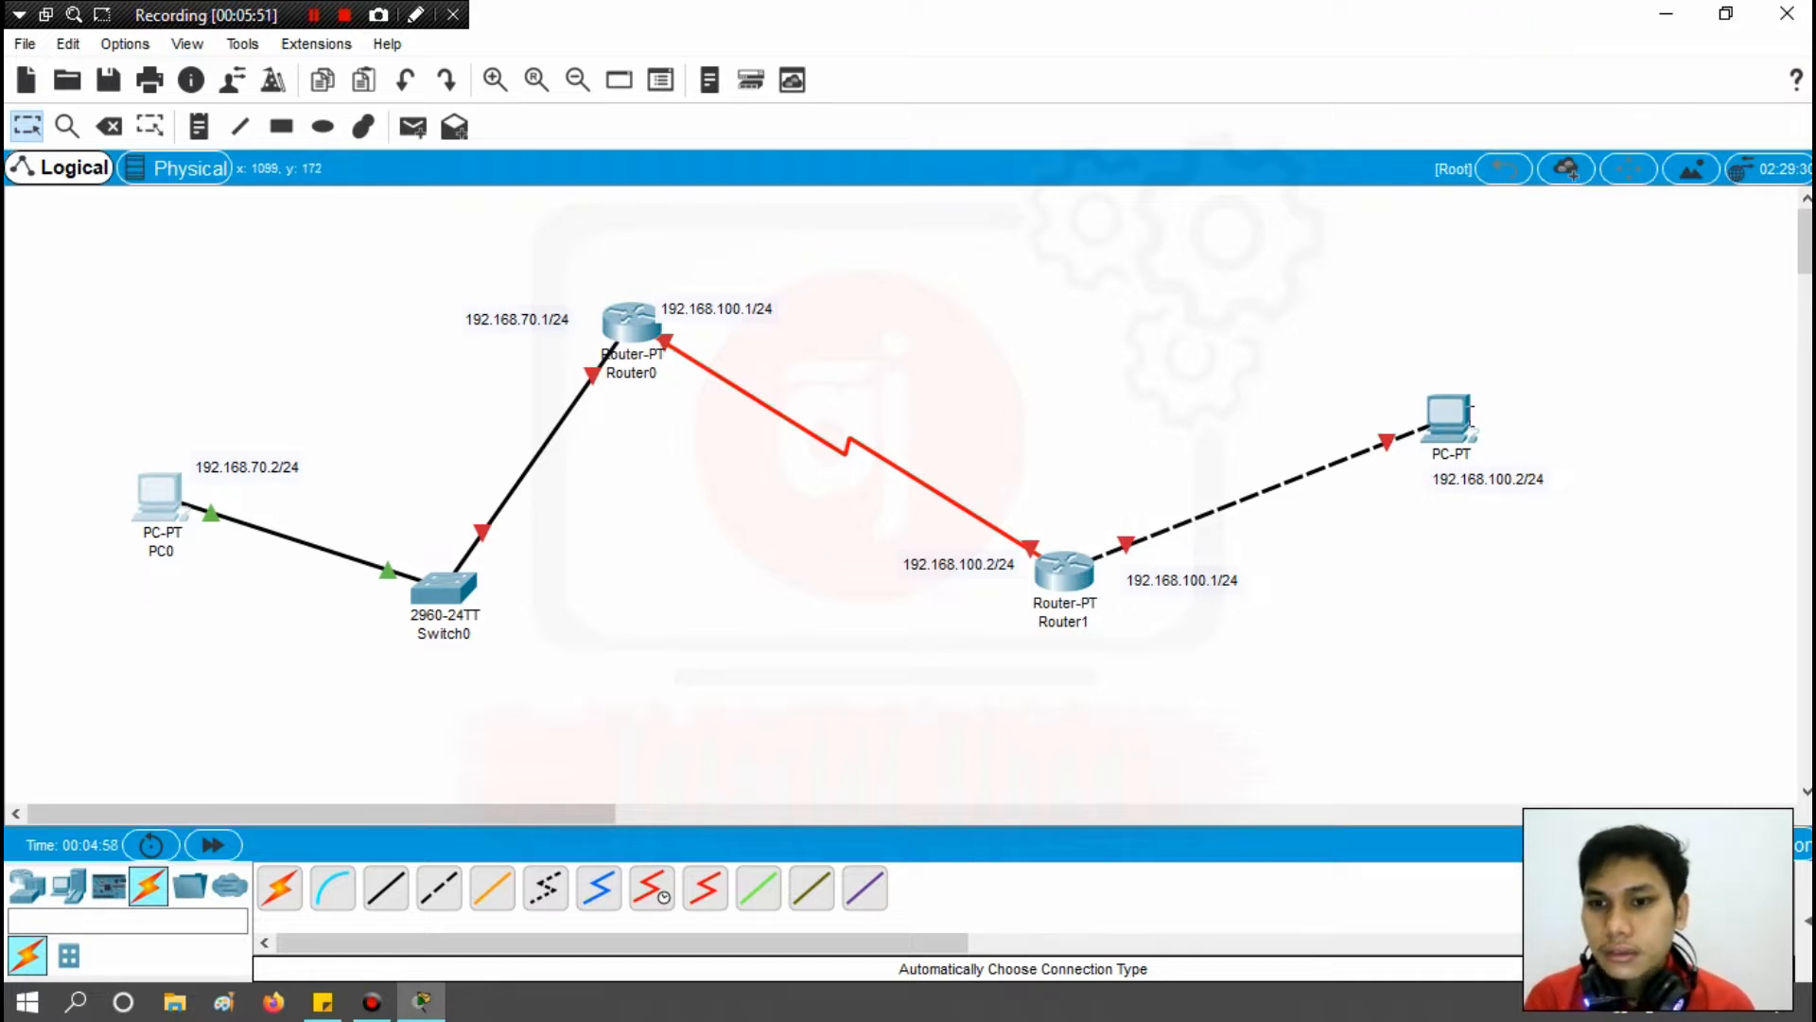
Configure PC1 with static IP address 192.168.100.2 and subnet mask 255.255.255.0, and close its window.
mouse_move(1472, 421)
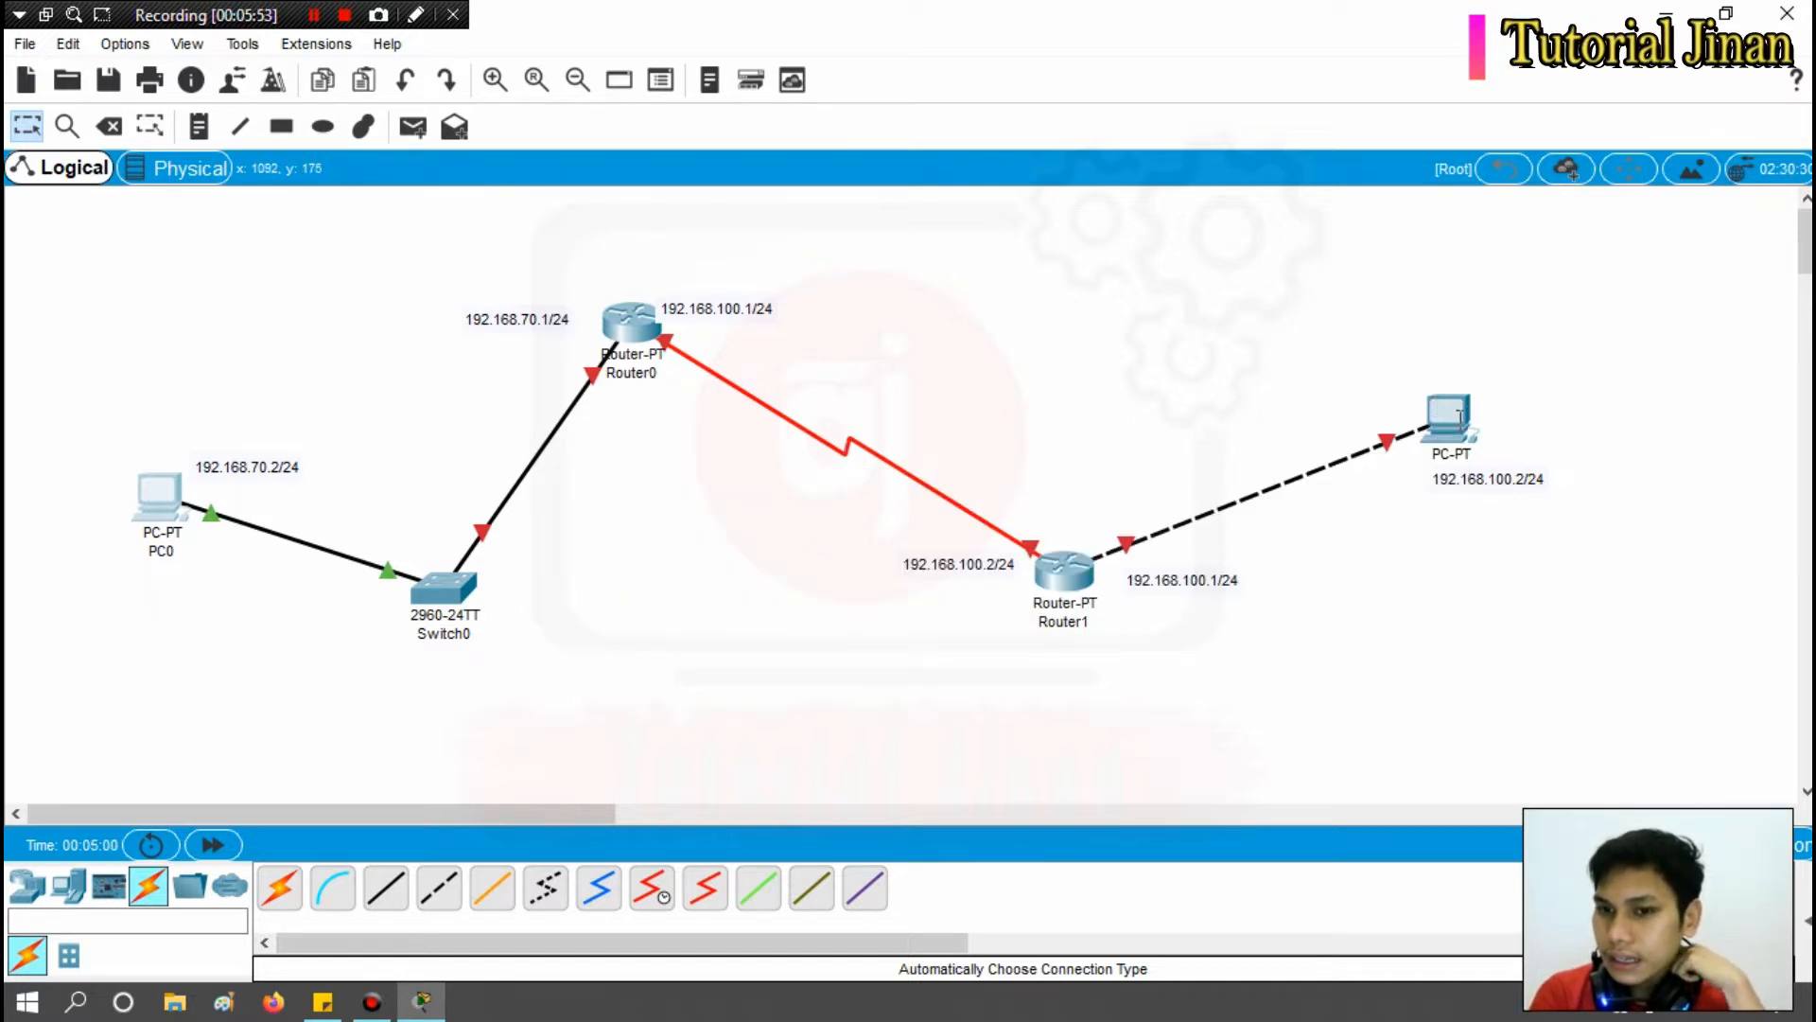
click(1459, 416)
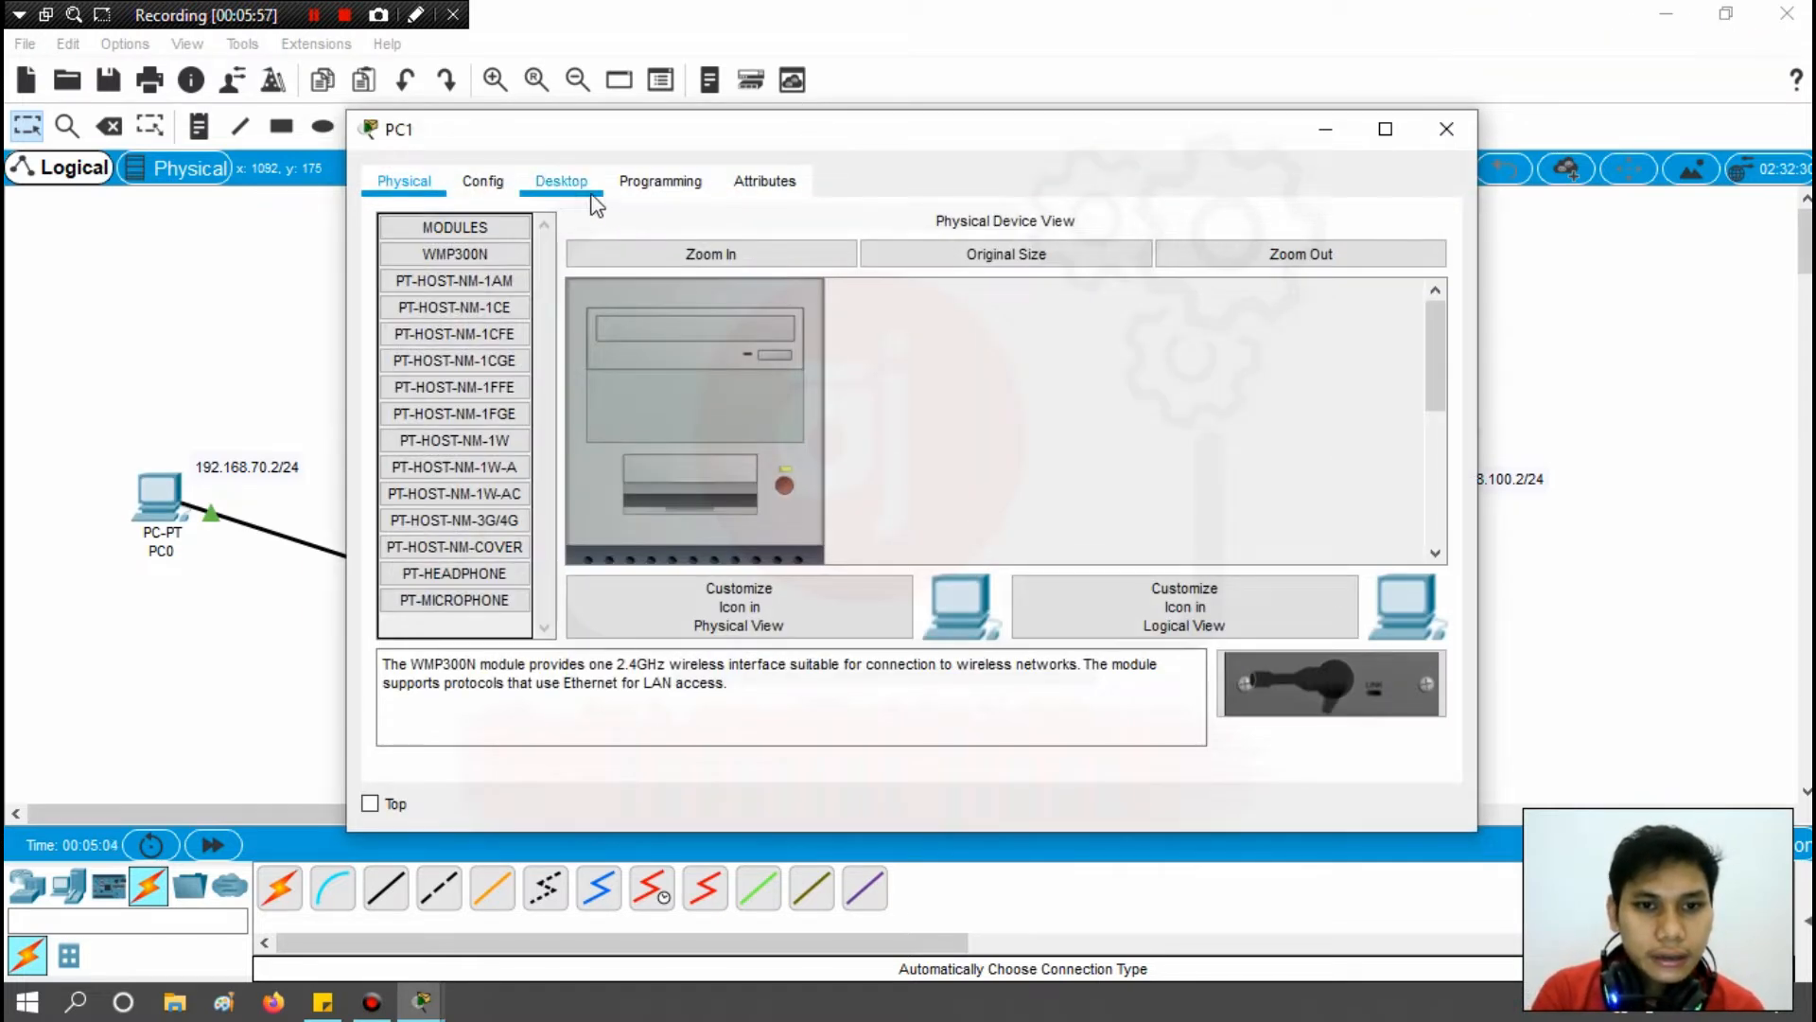
click(561, 182)
click(443, 304)
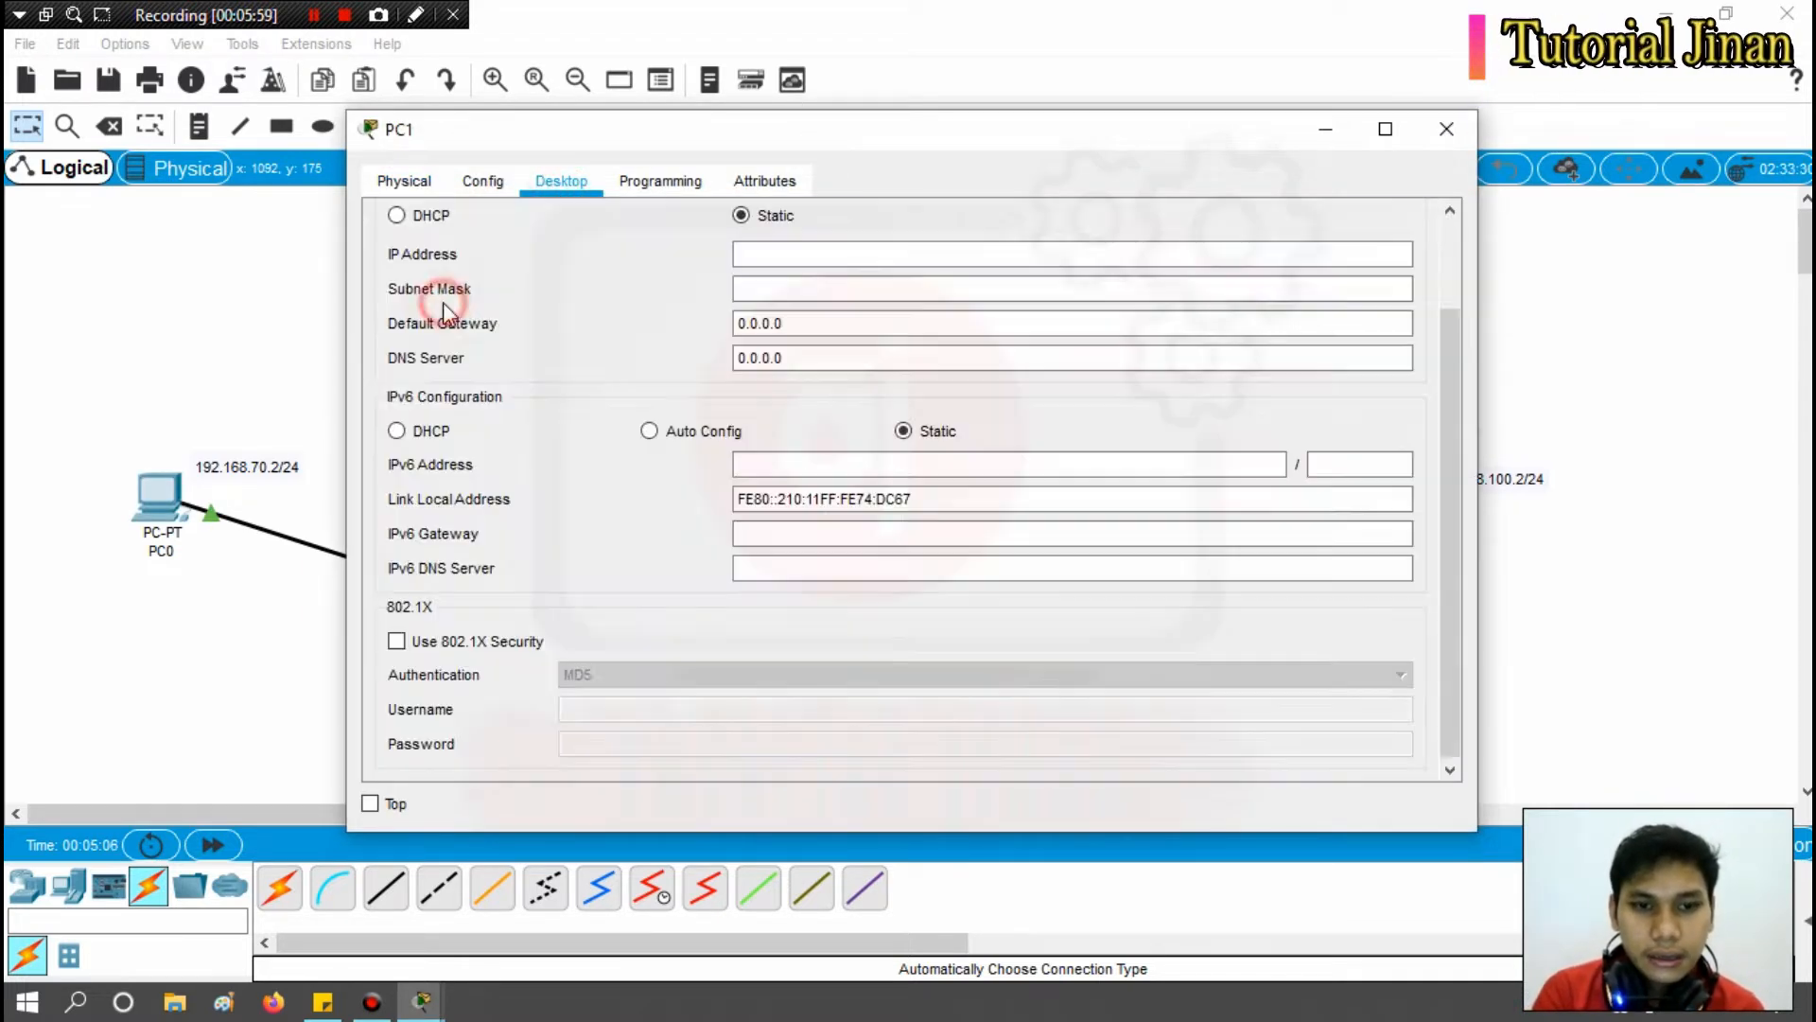
click(756, 251)
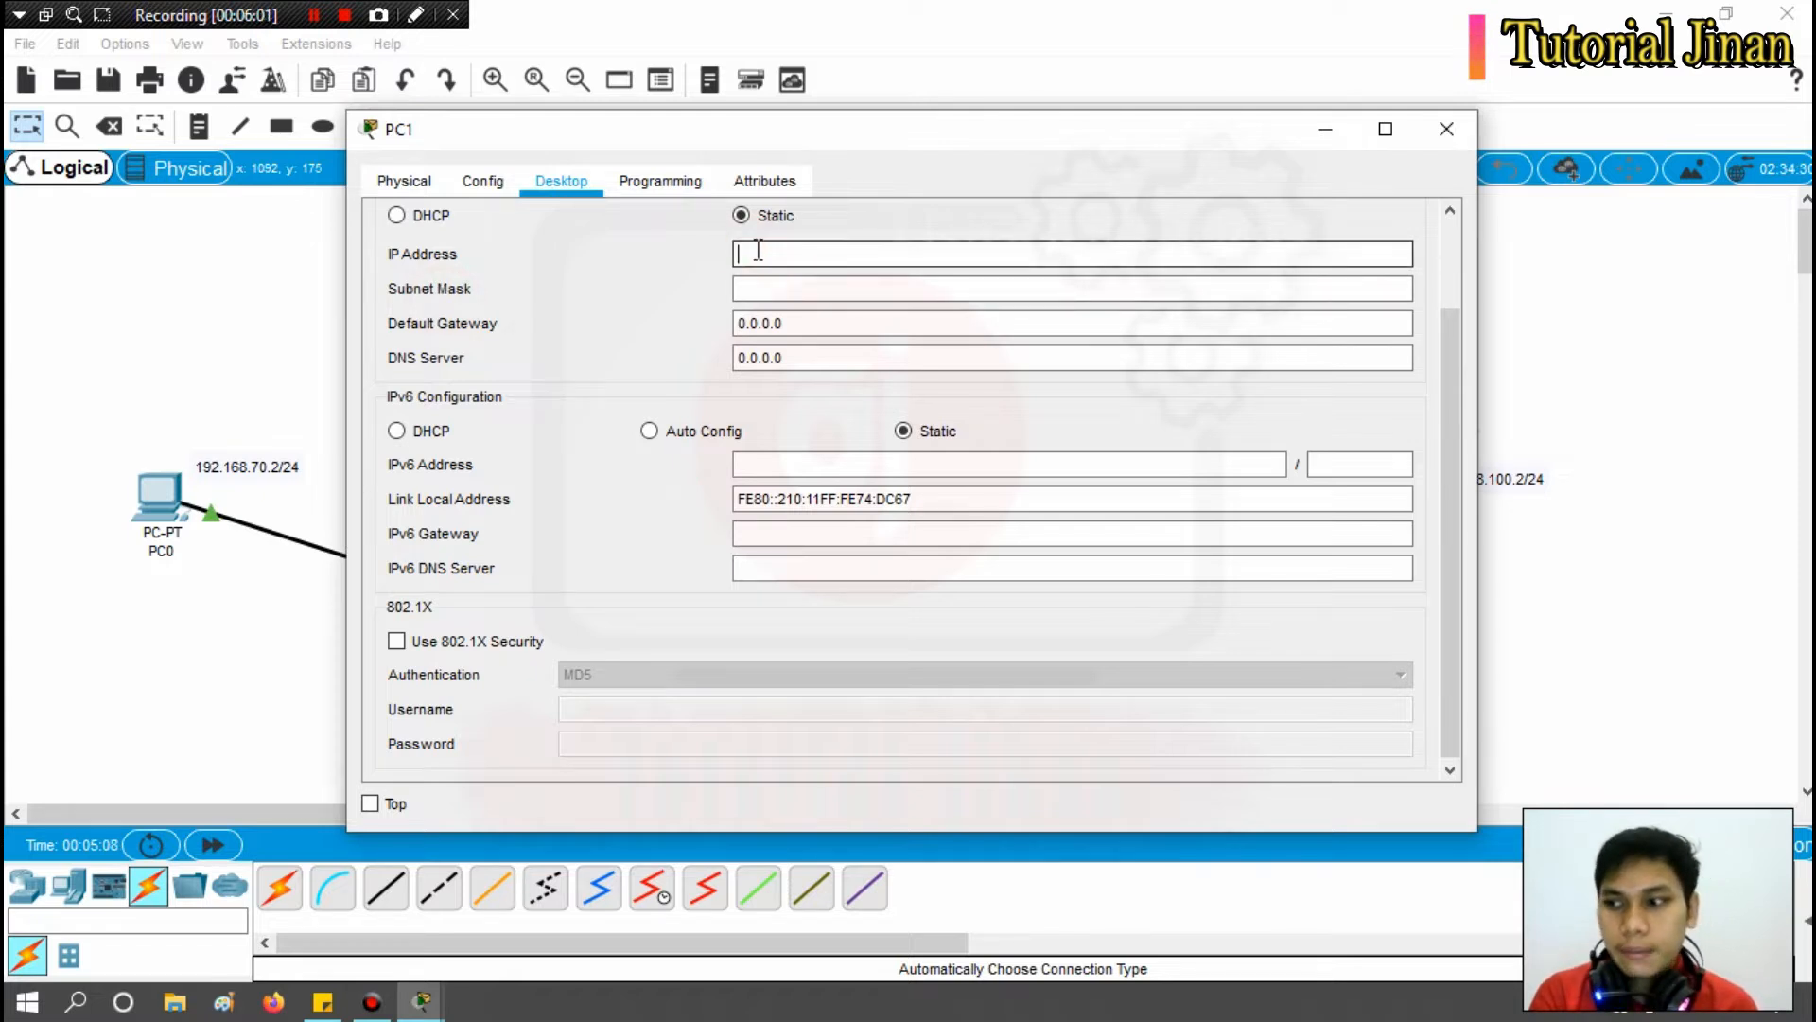
text(192)
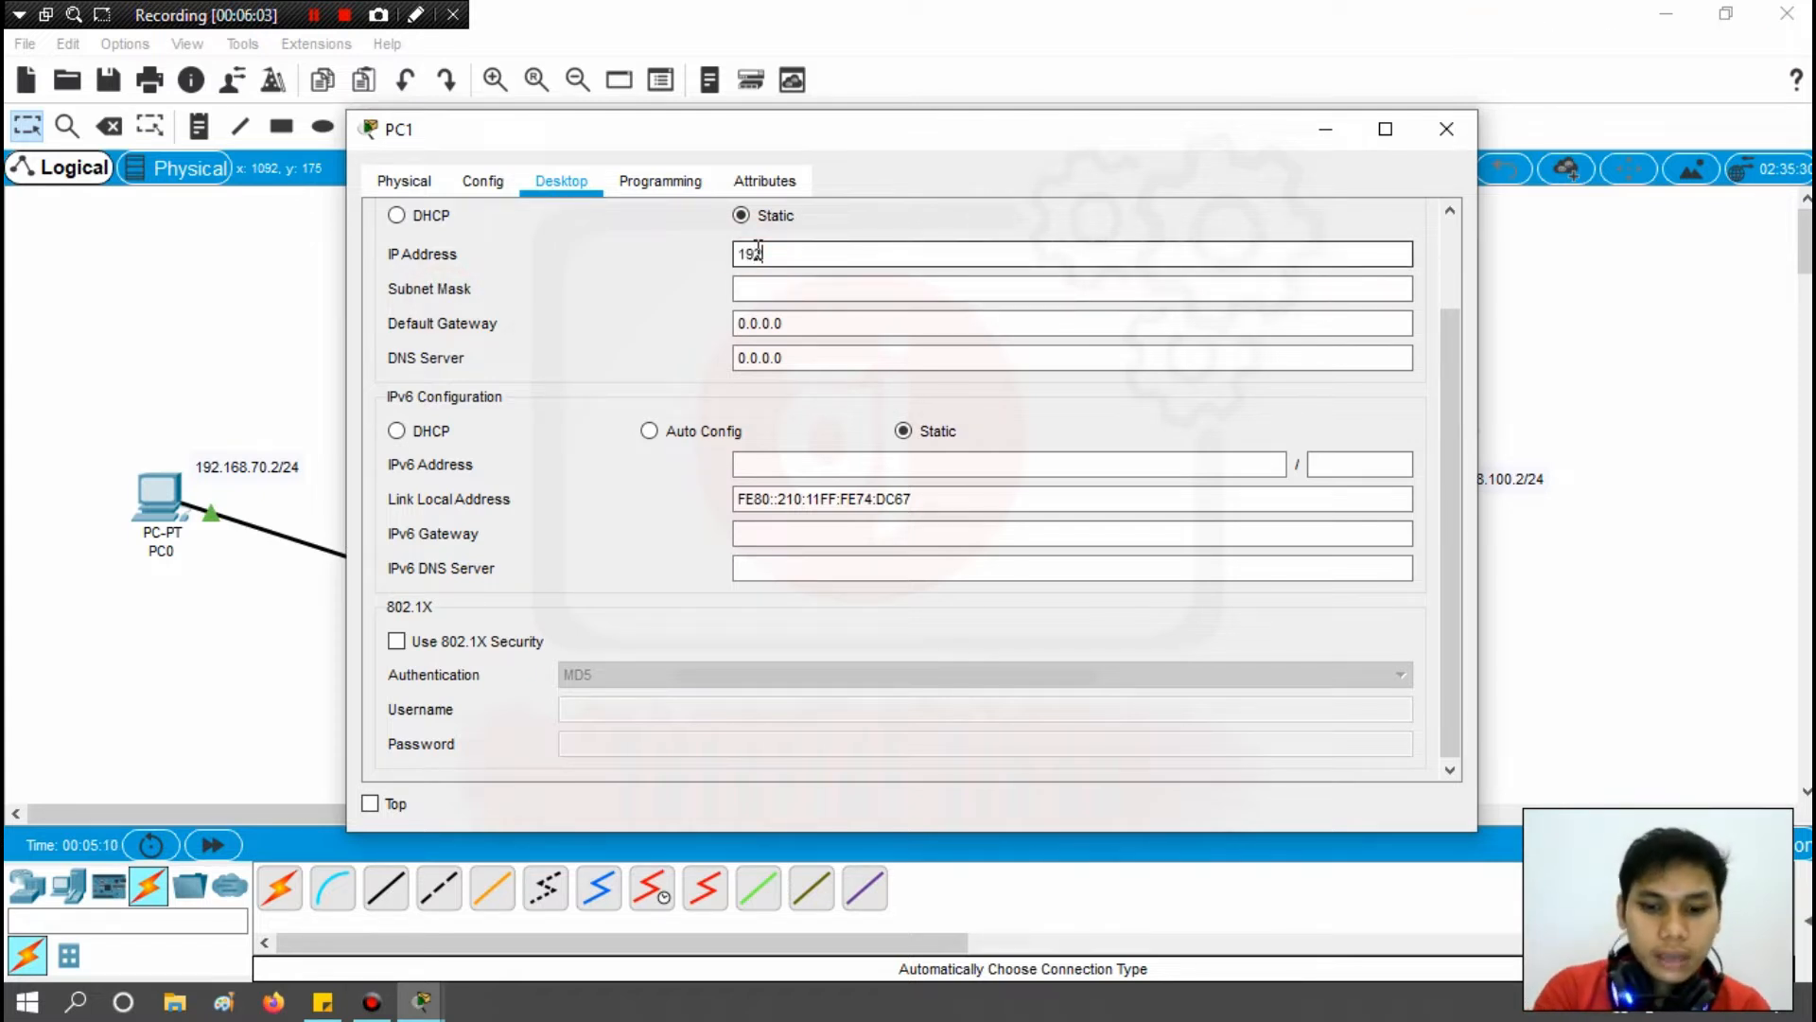
text(.168.100.2)
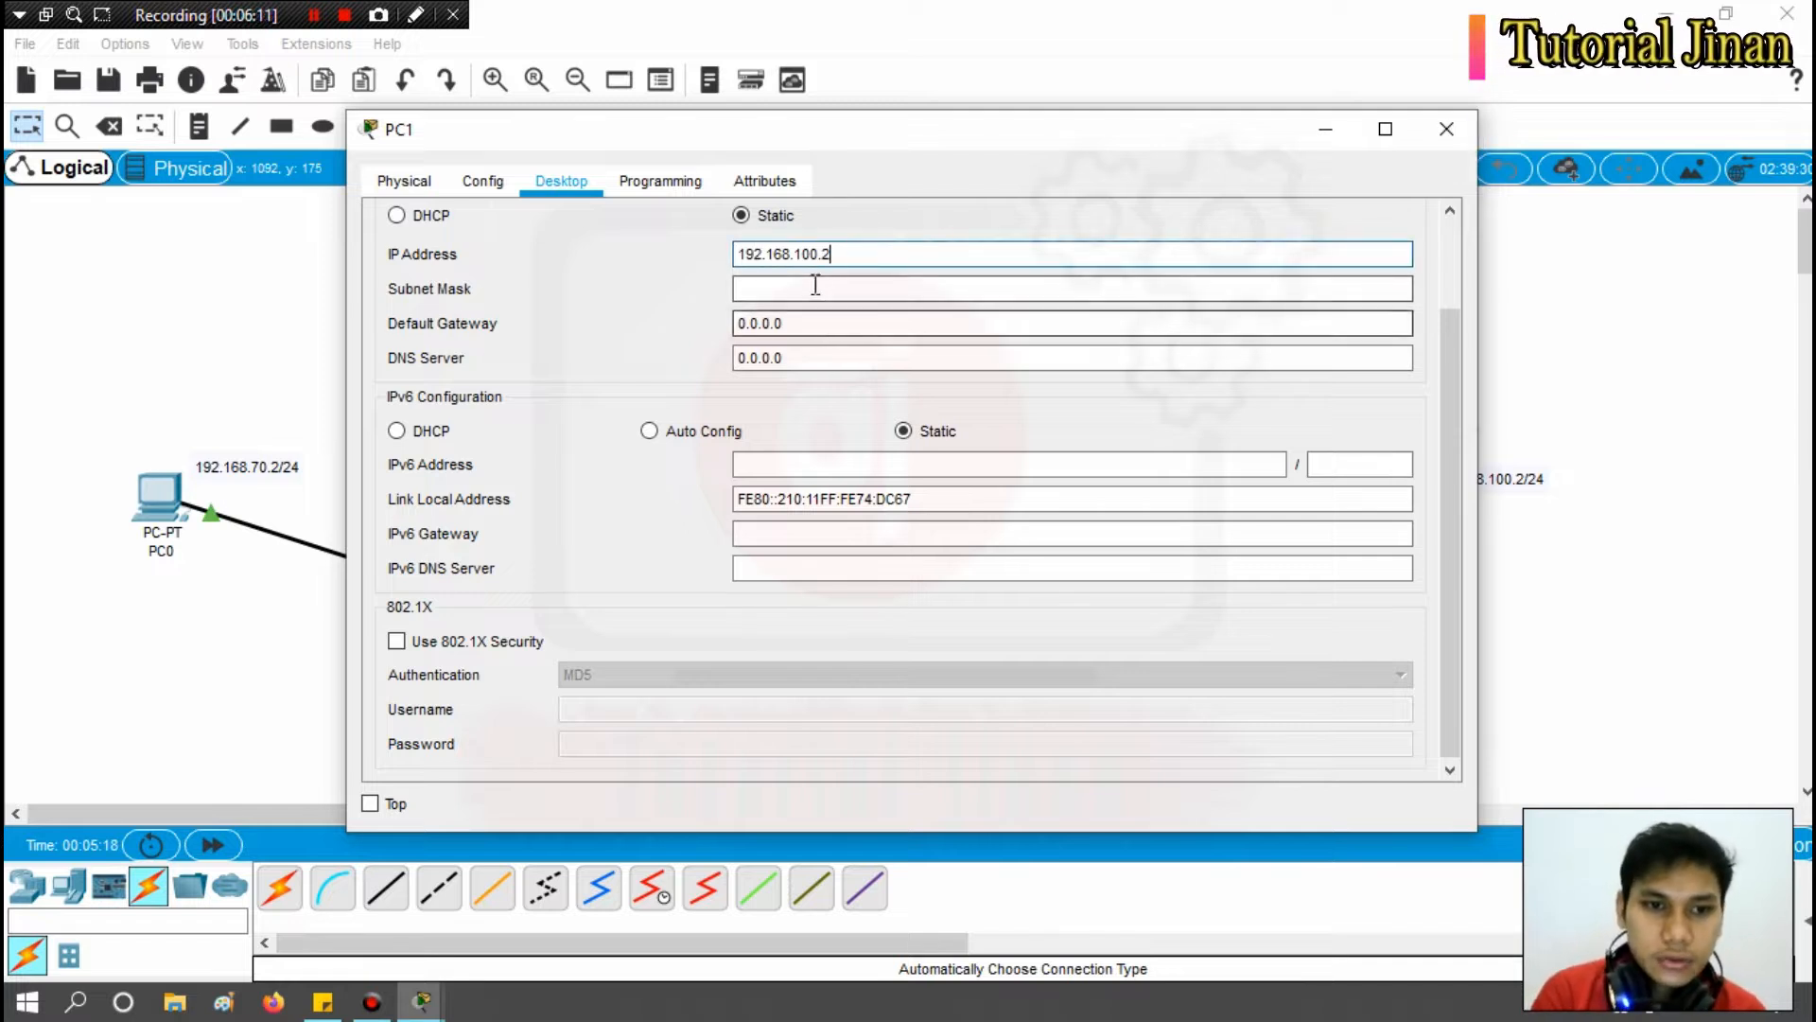
click(748, 289)
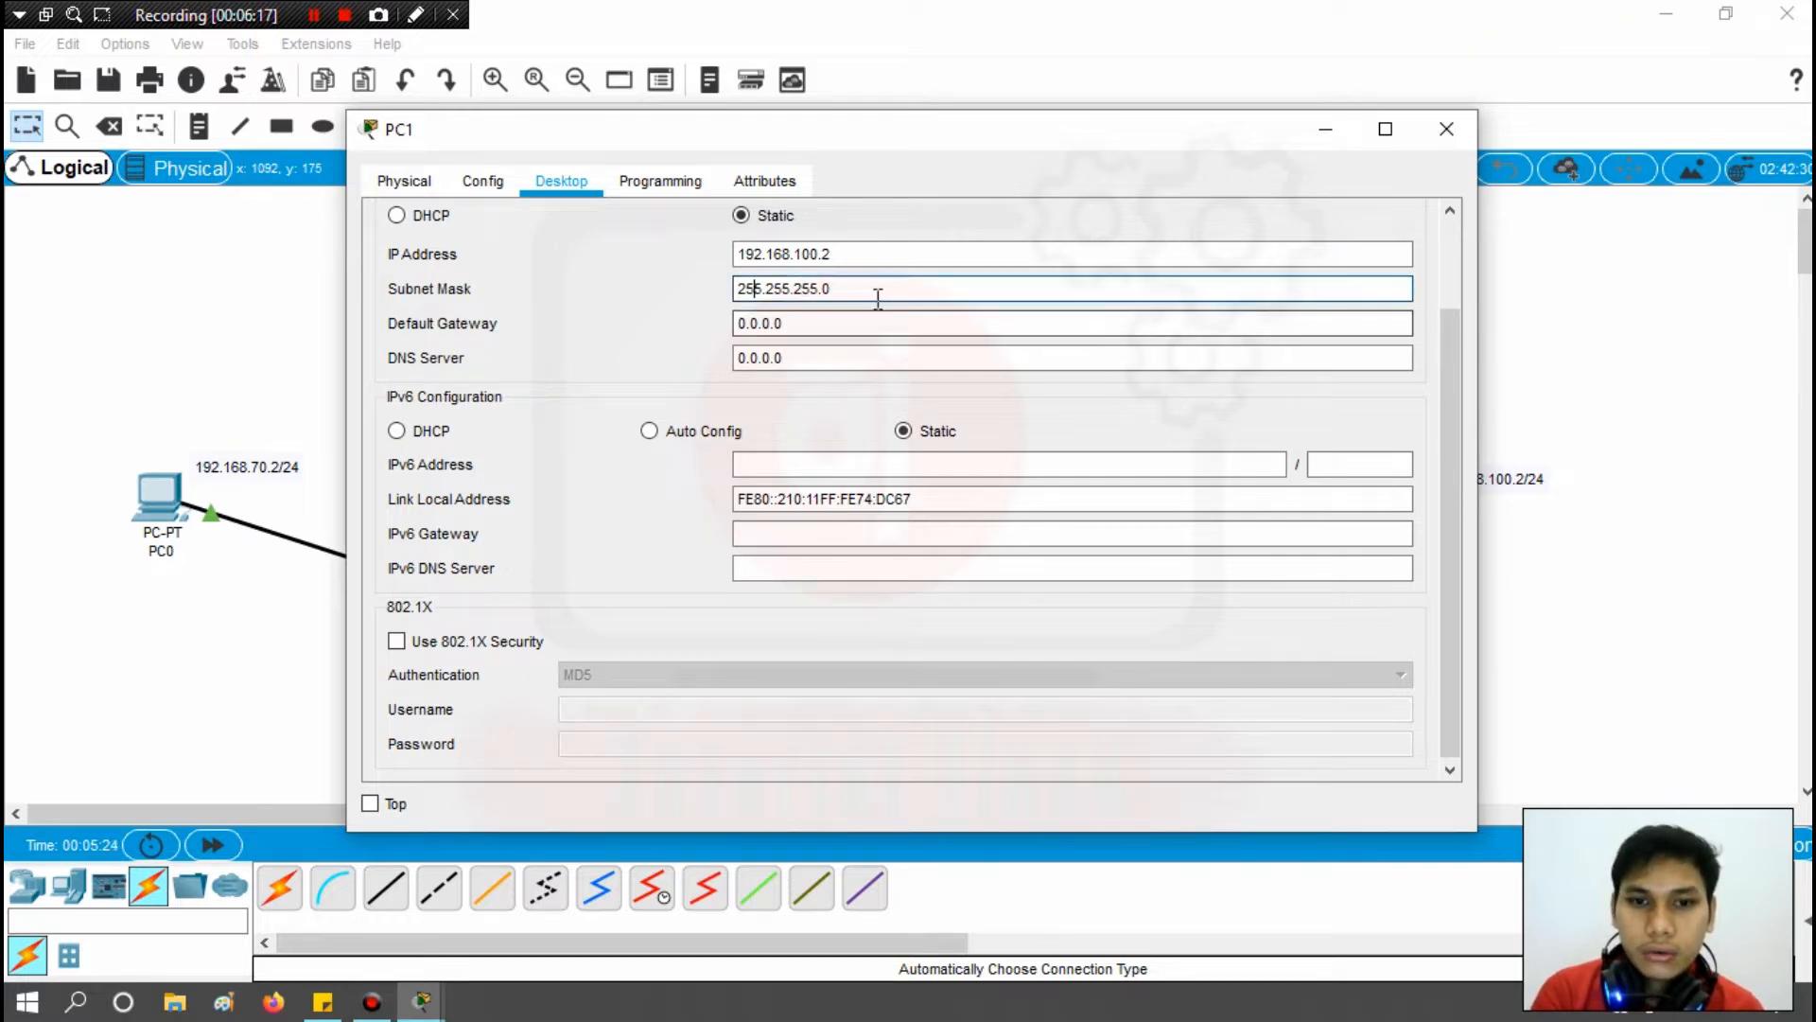
click(1459, 130)
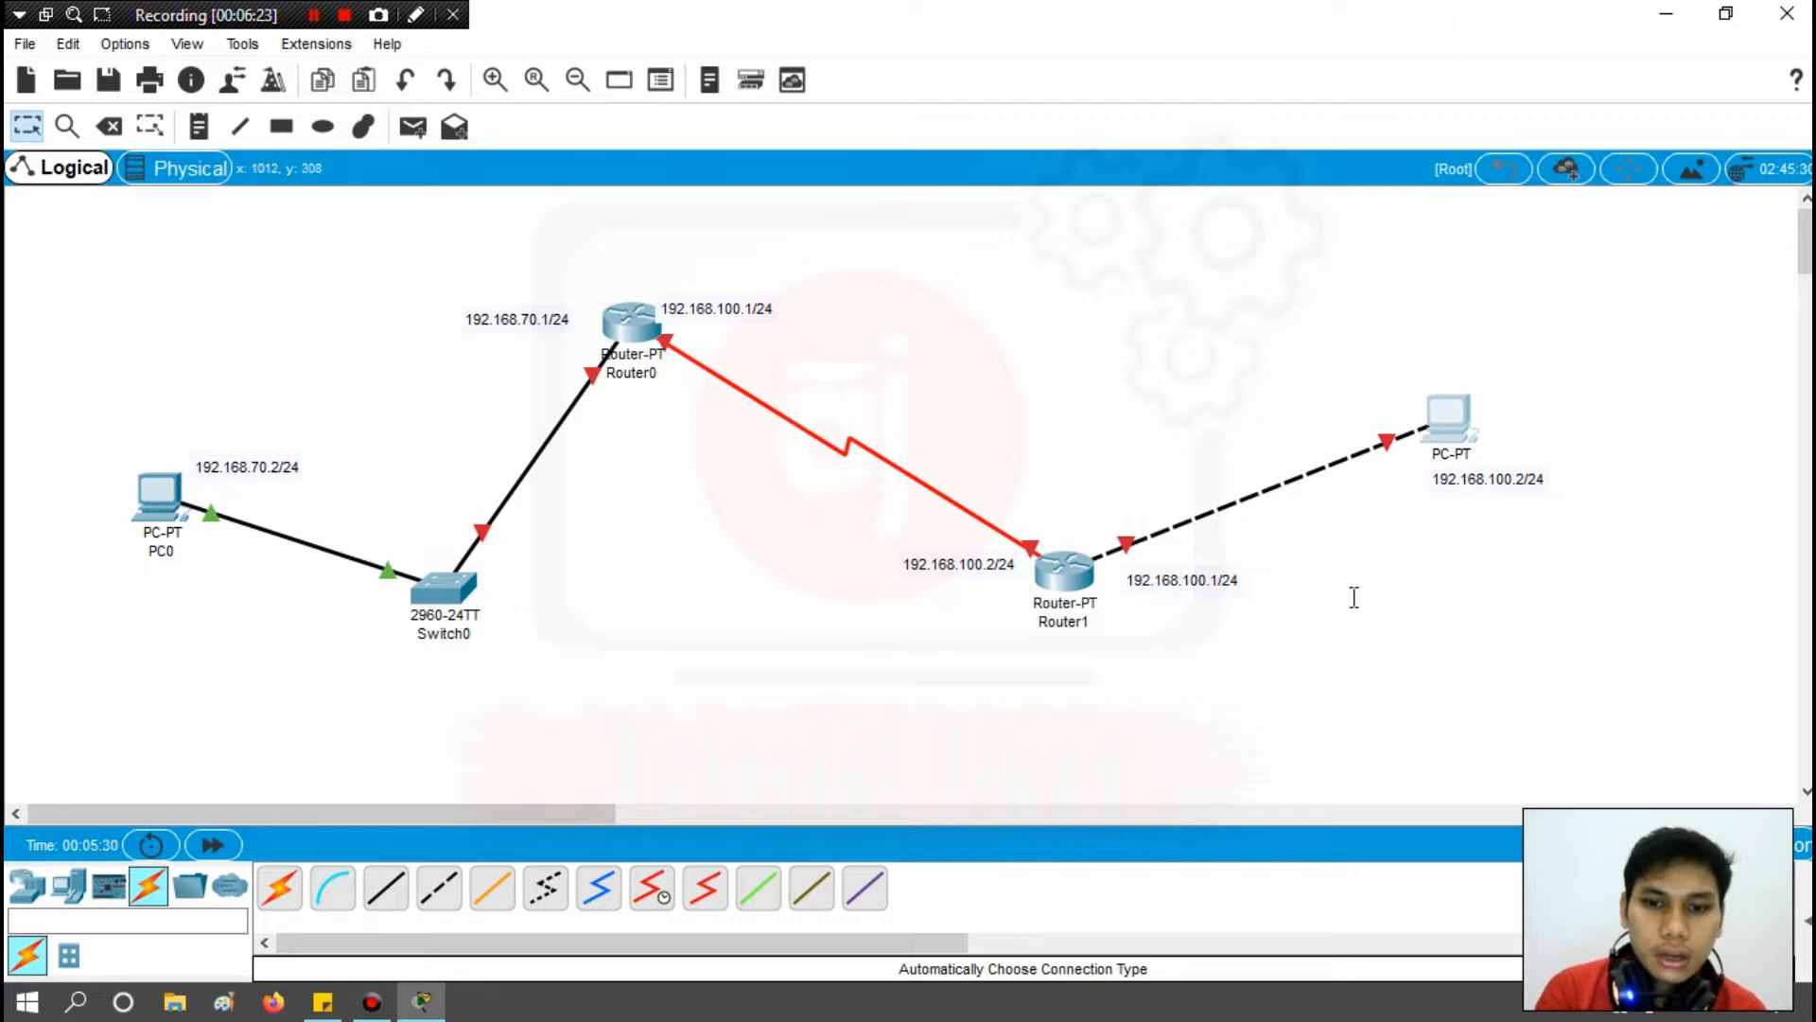
Move Router0's 192.168.100.1/24 note slightly farther away from the router icon.
click(709, 306)
drag(709, 305, 725, 303)
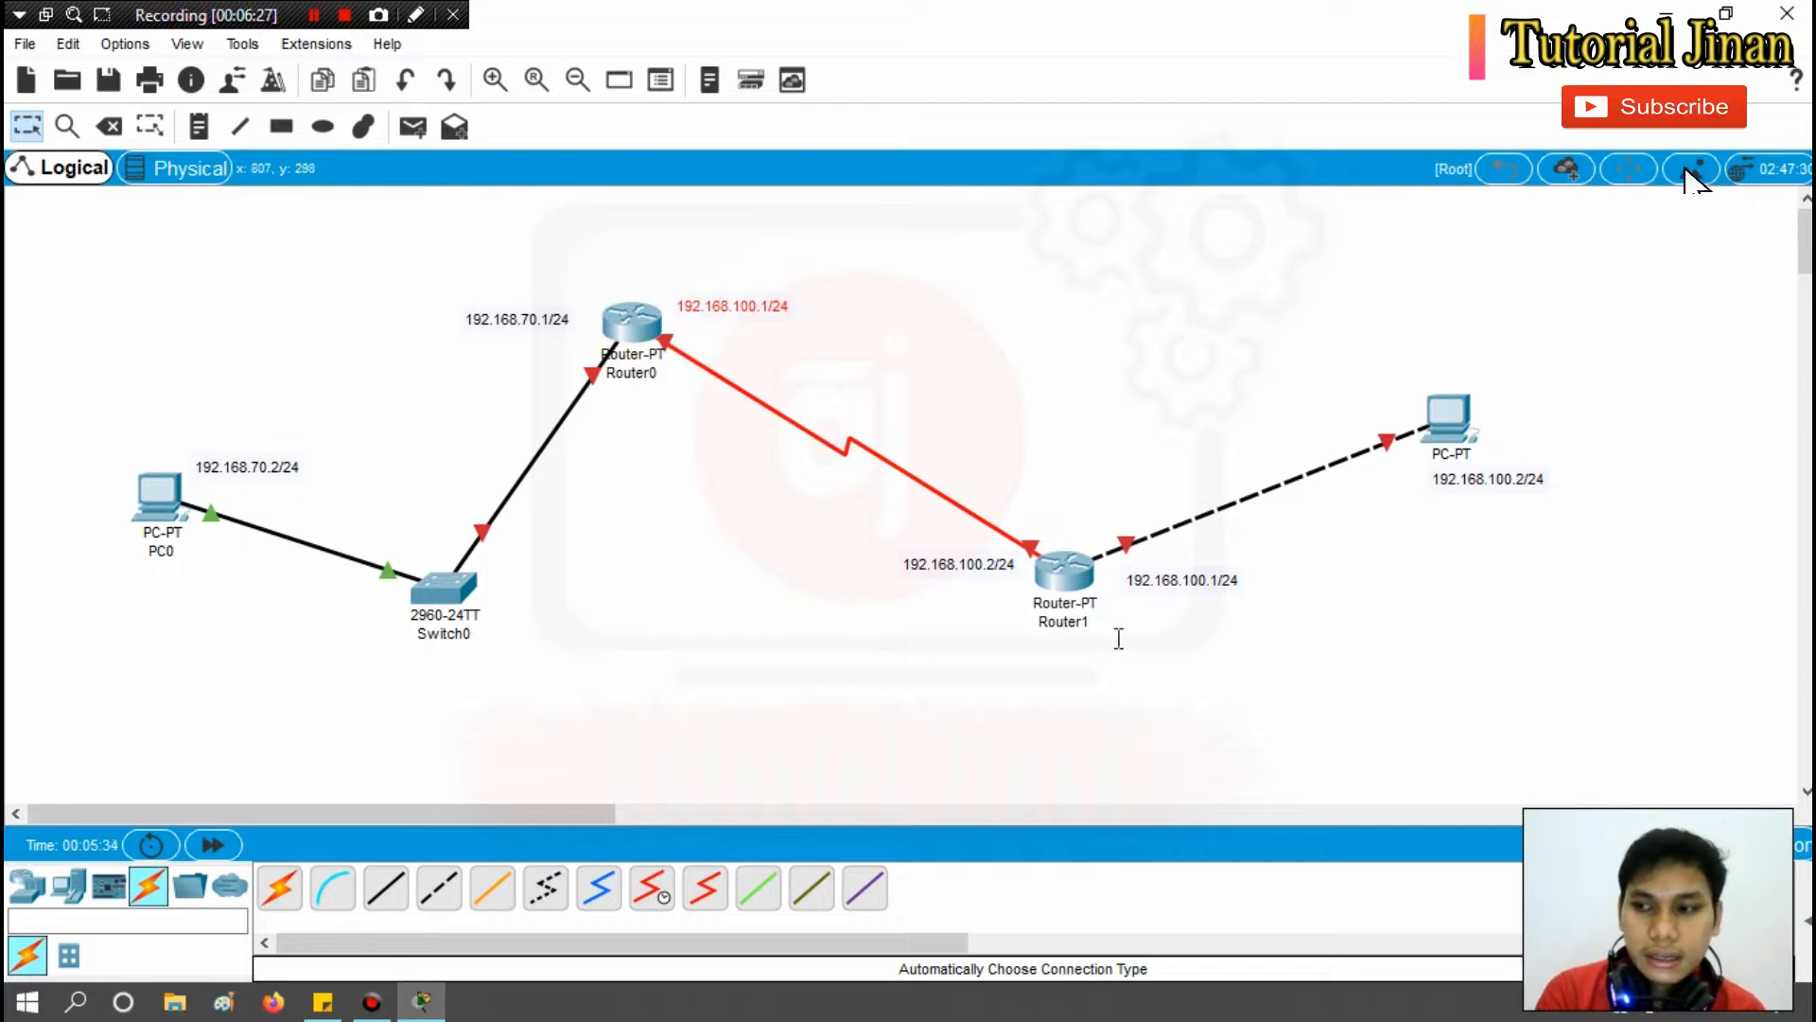
Examine Router0's configuration settings for FastEthernet0/0, FastEthernet1/0 and Serial2/0, and close its window.
click(619, 311)
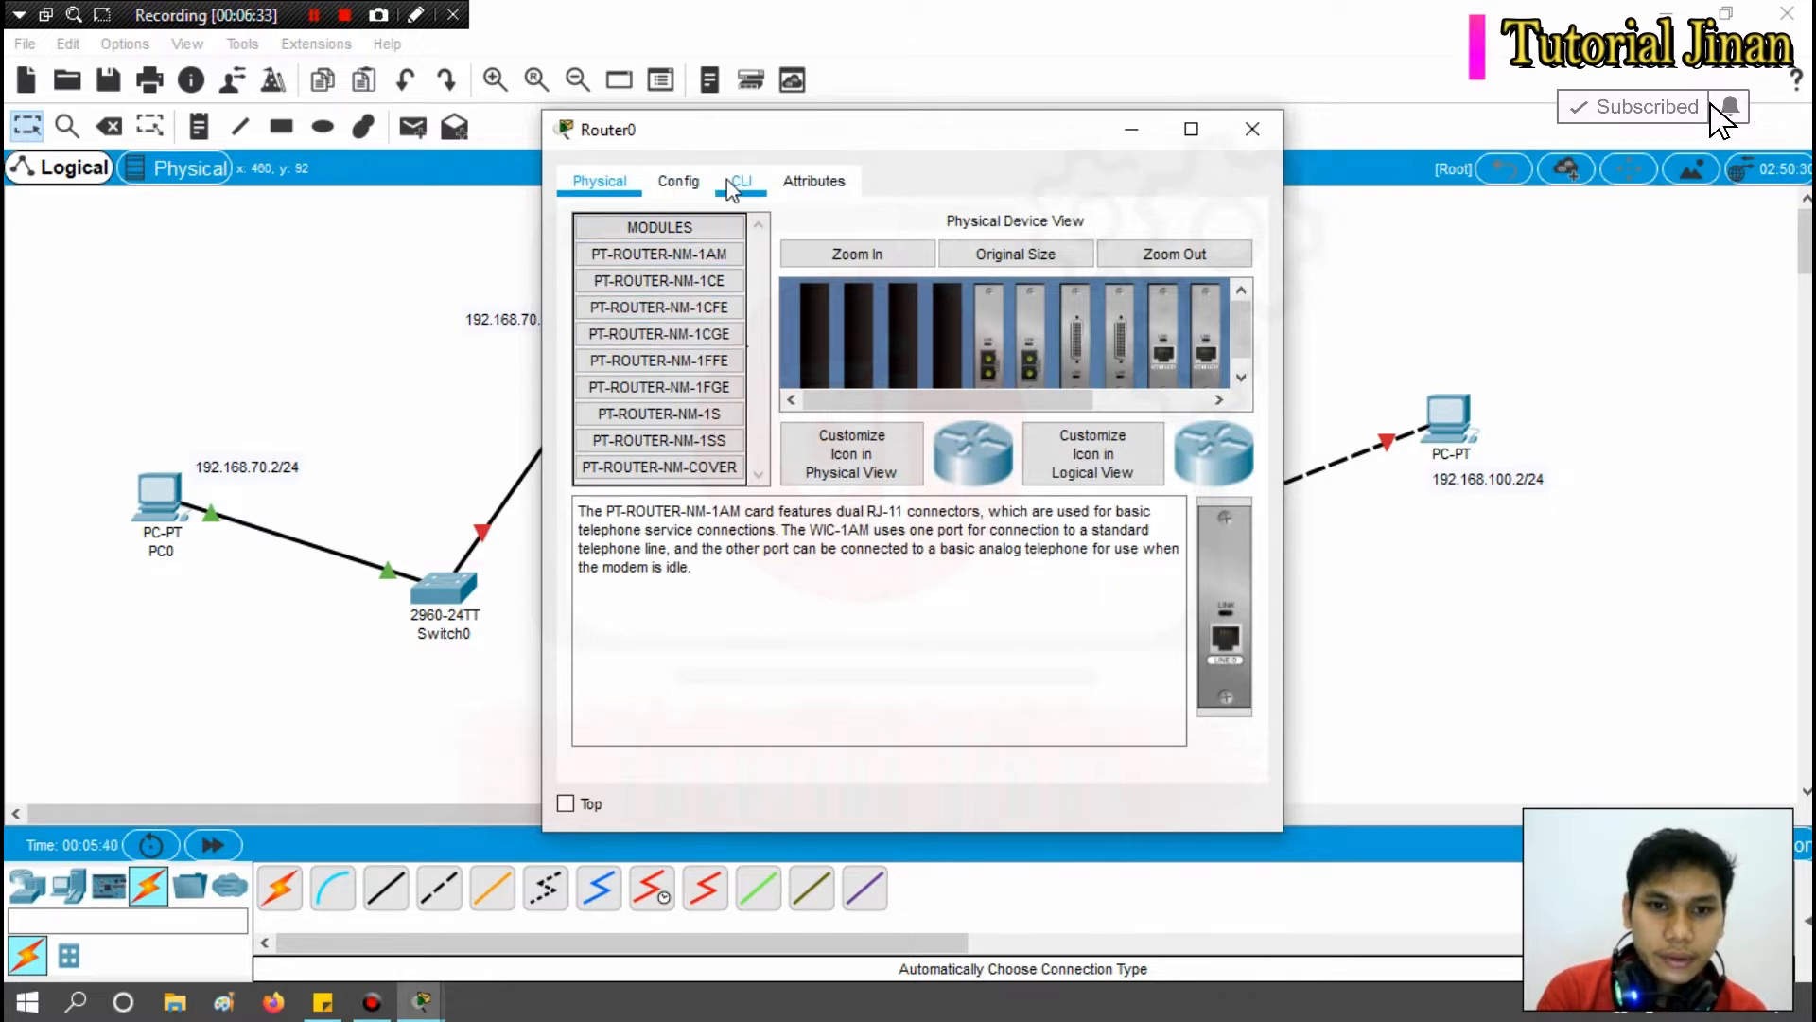
click(683, 181)
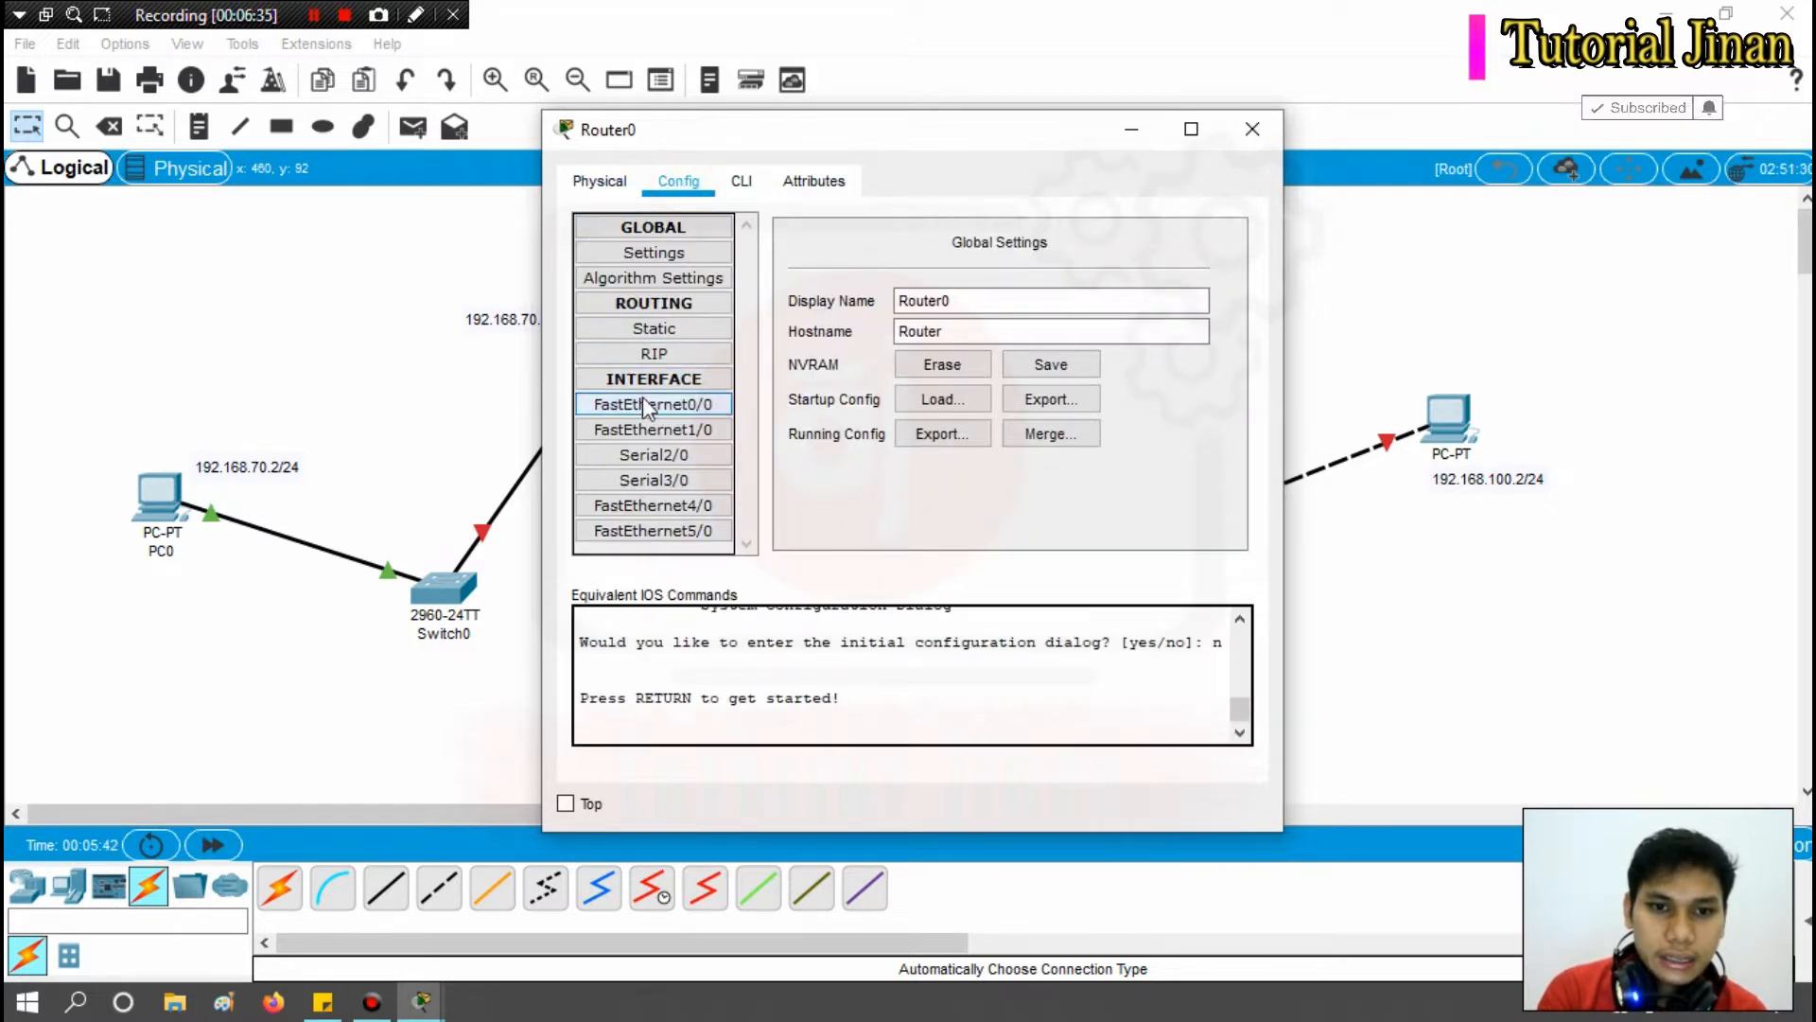
click(643, 405)
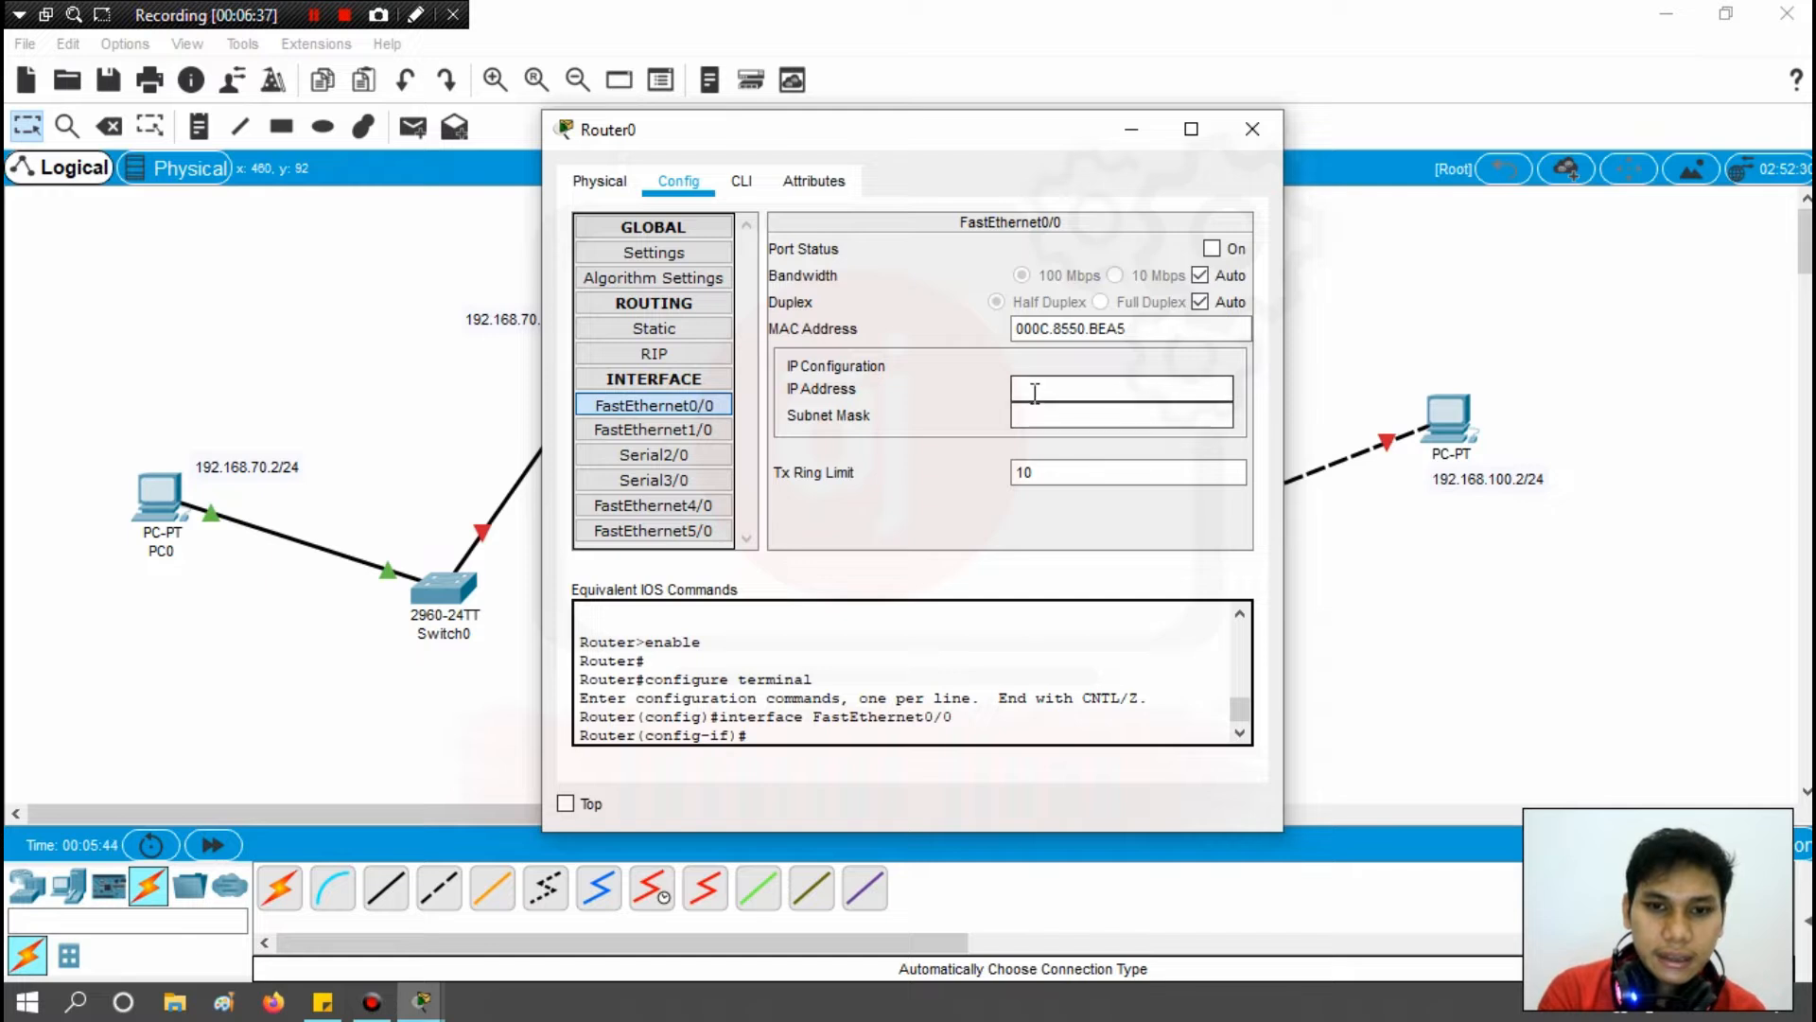
click(653, 430)
click(653, 455)
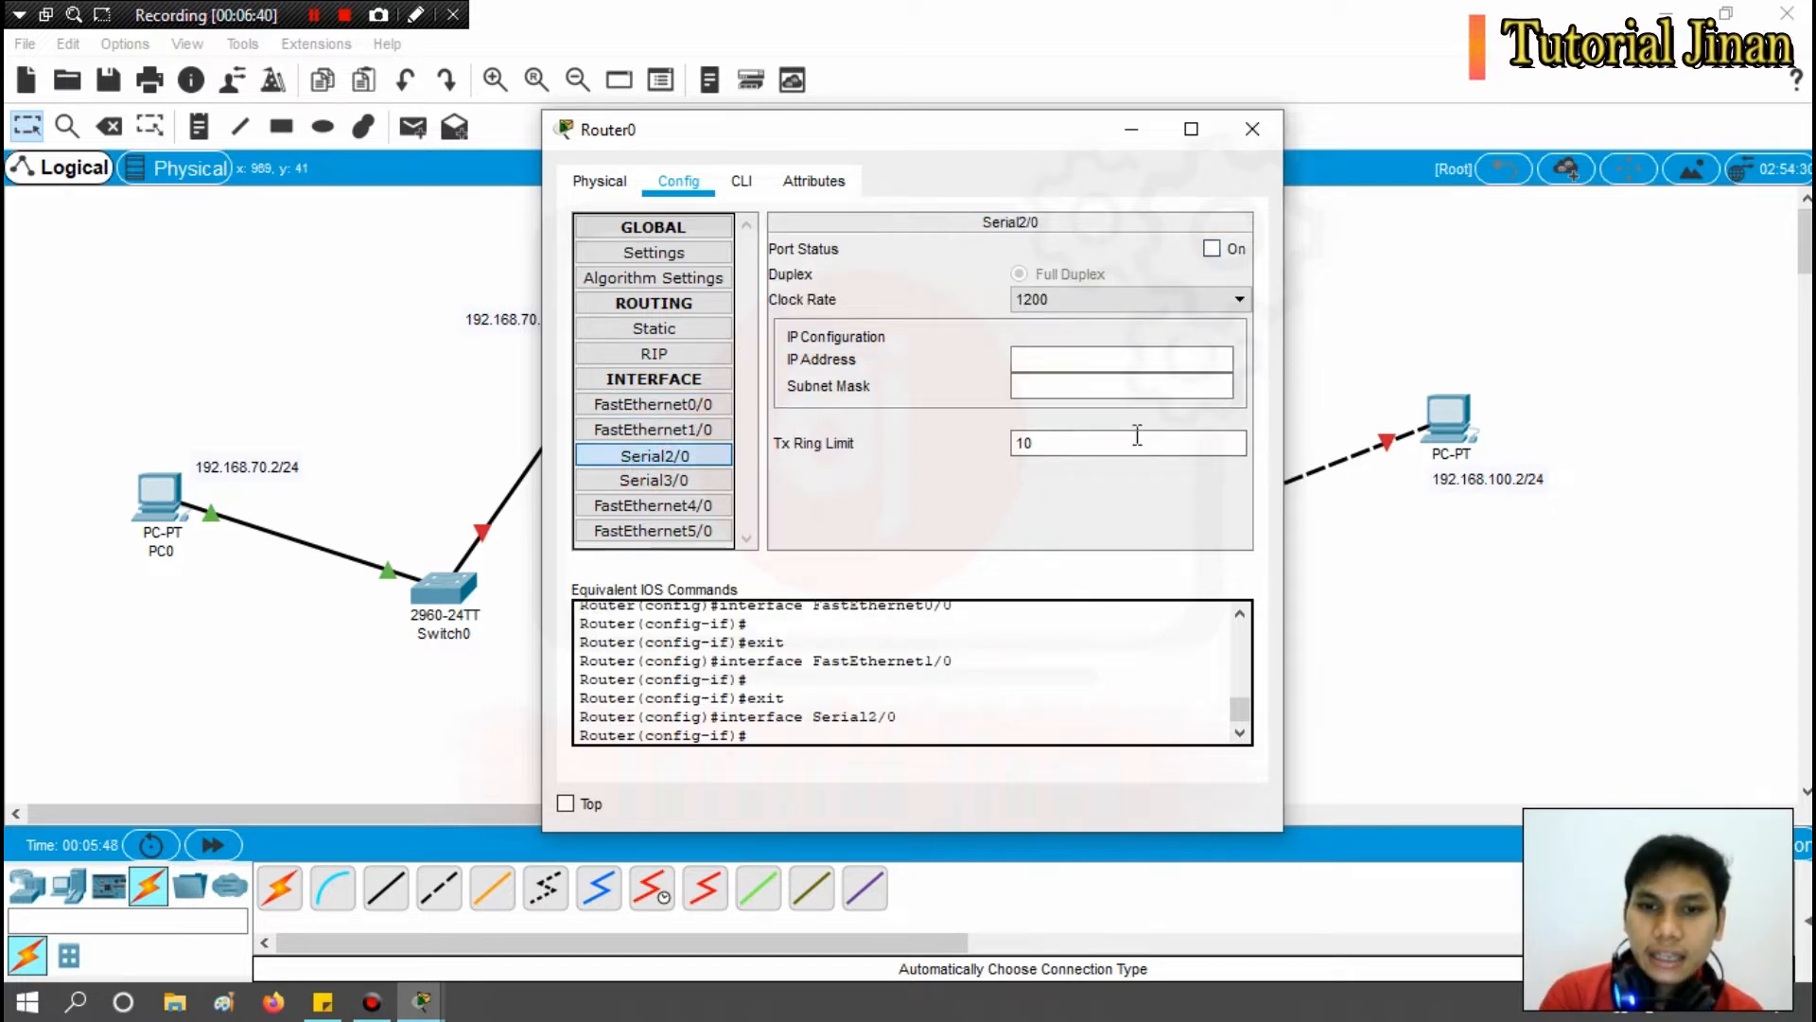
click(1253, 130)
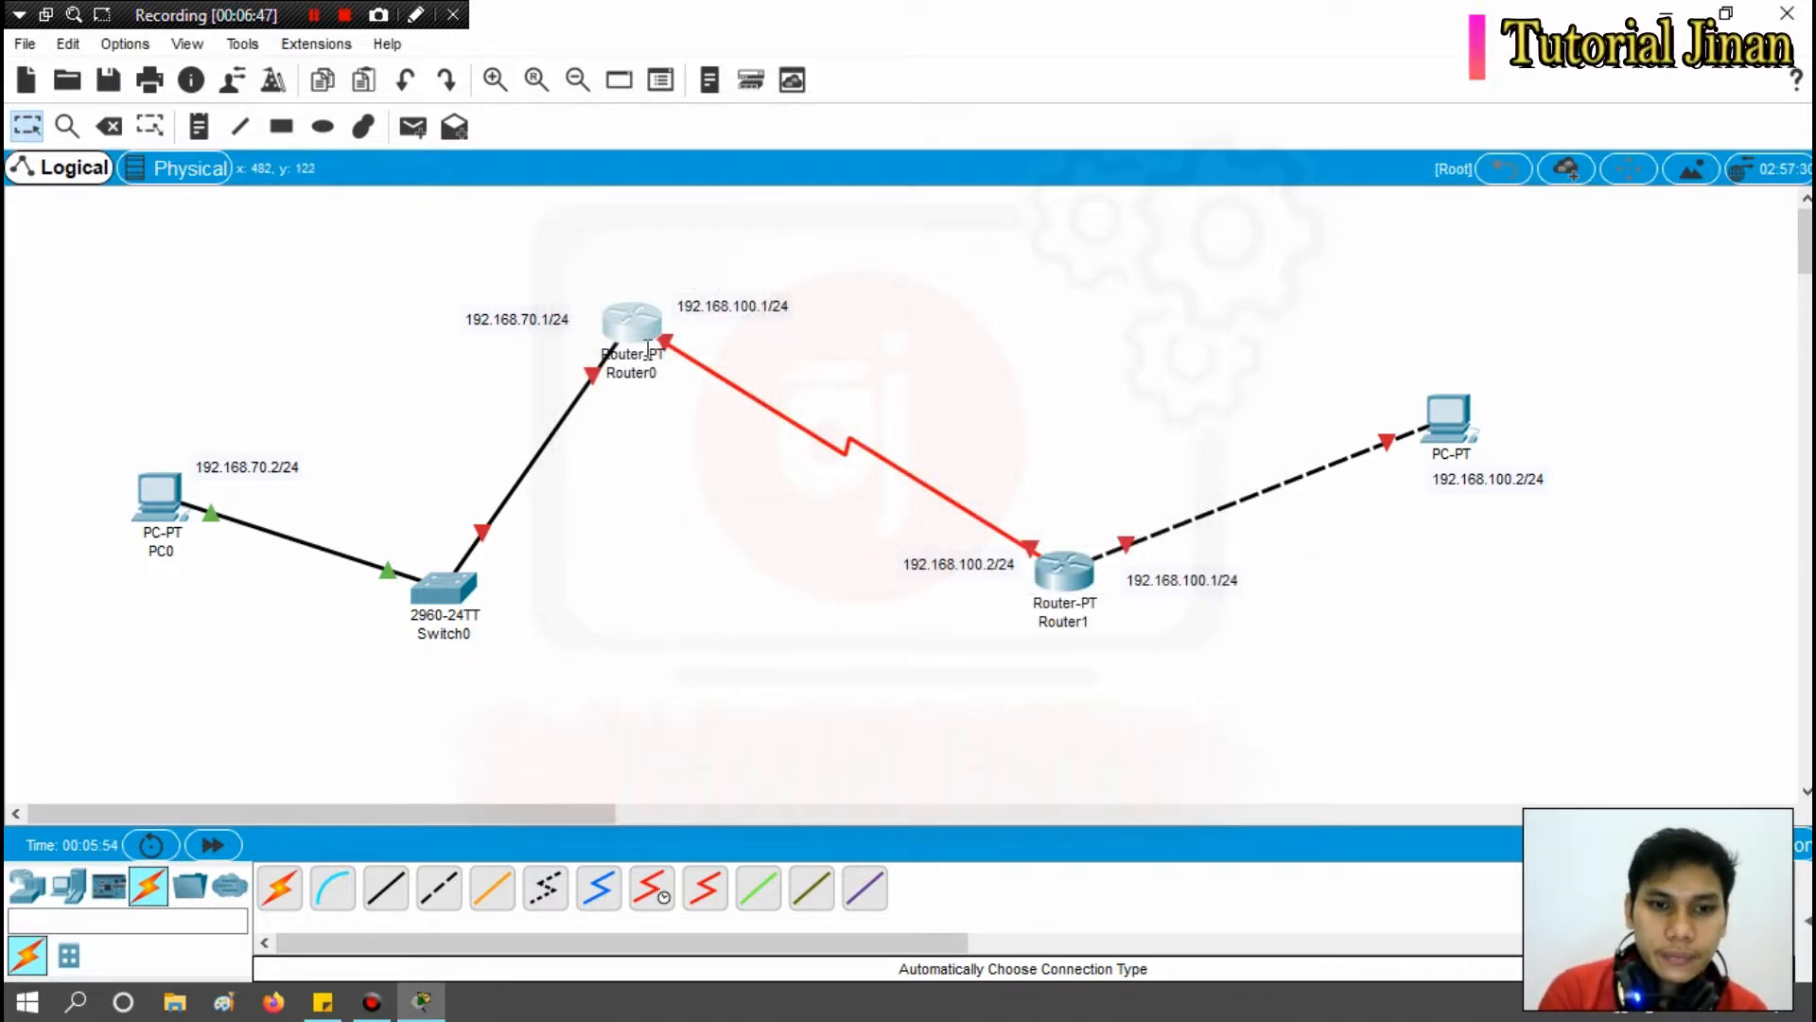
click(606, 324)
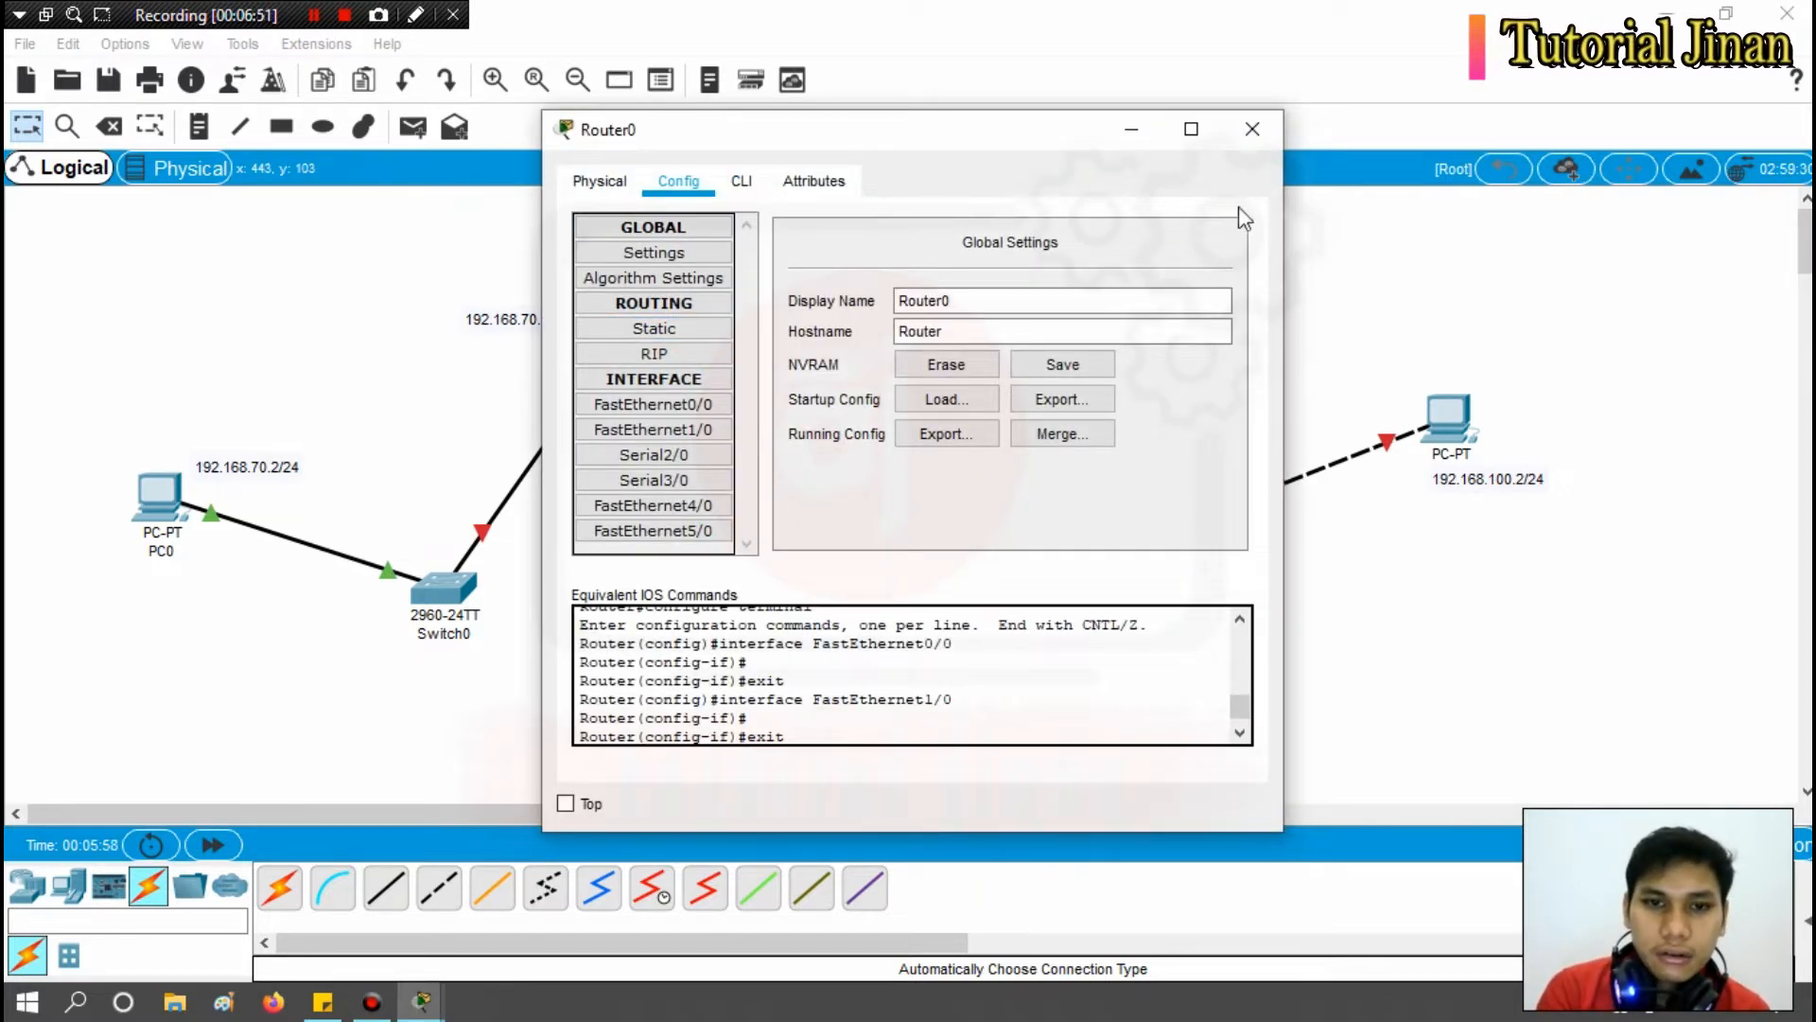
click(1252, 130)
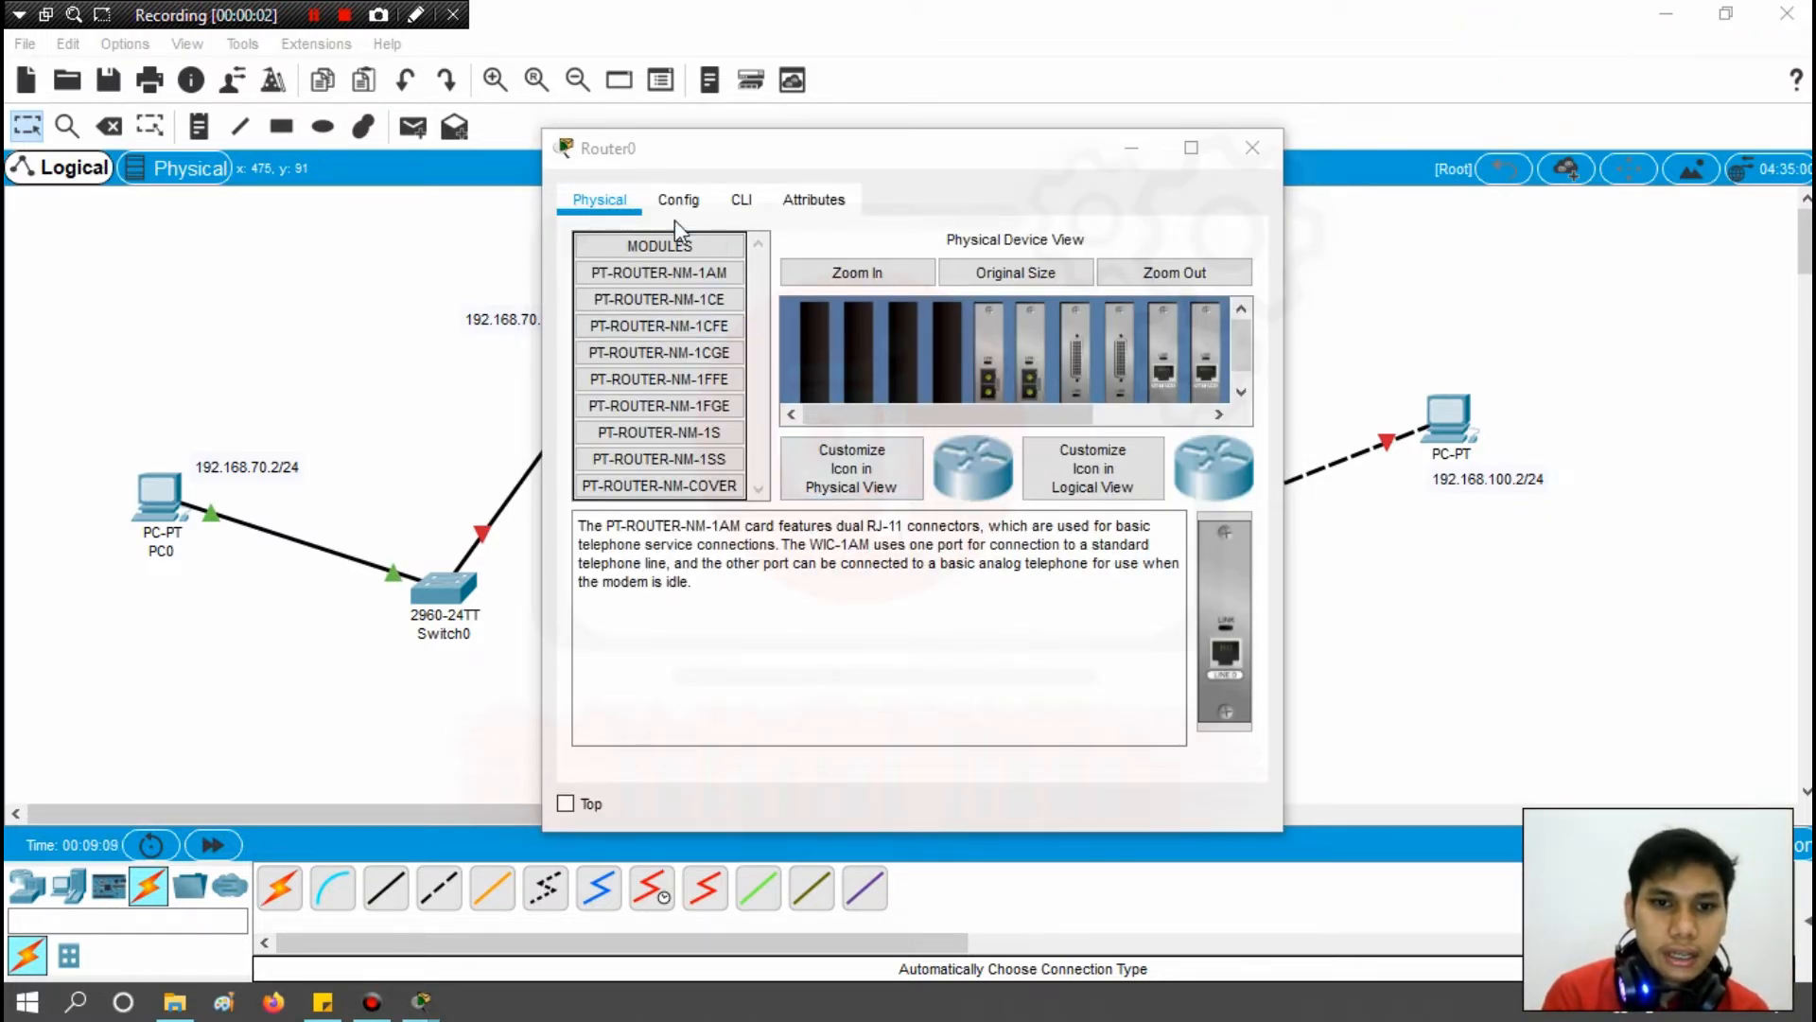
Open Router0's command line in a wider window and answer no to the initial configuration dialog to reach the router prompt.
click(747, 216)
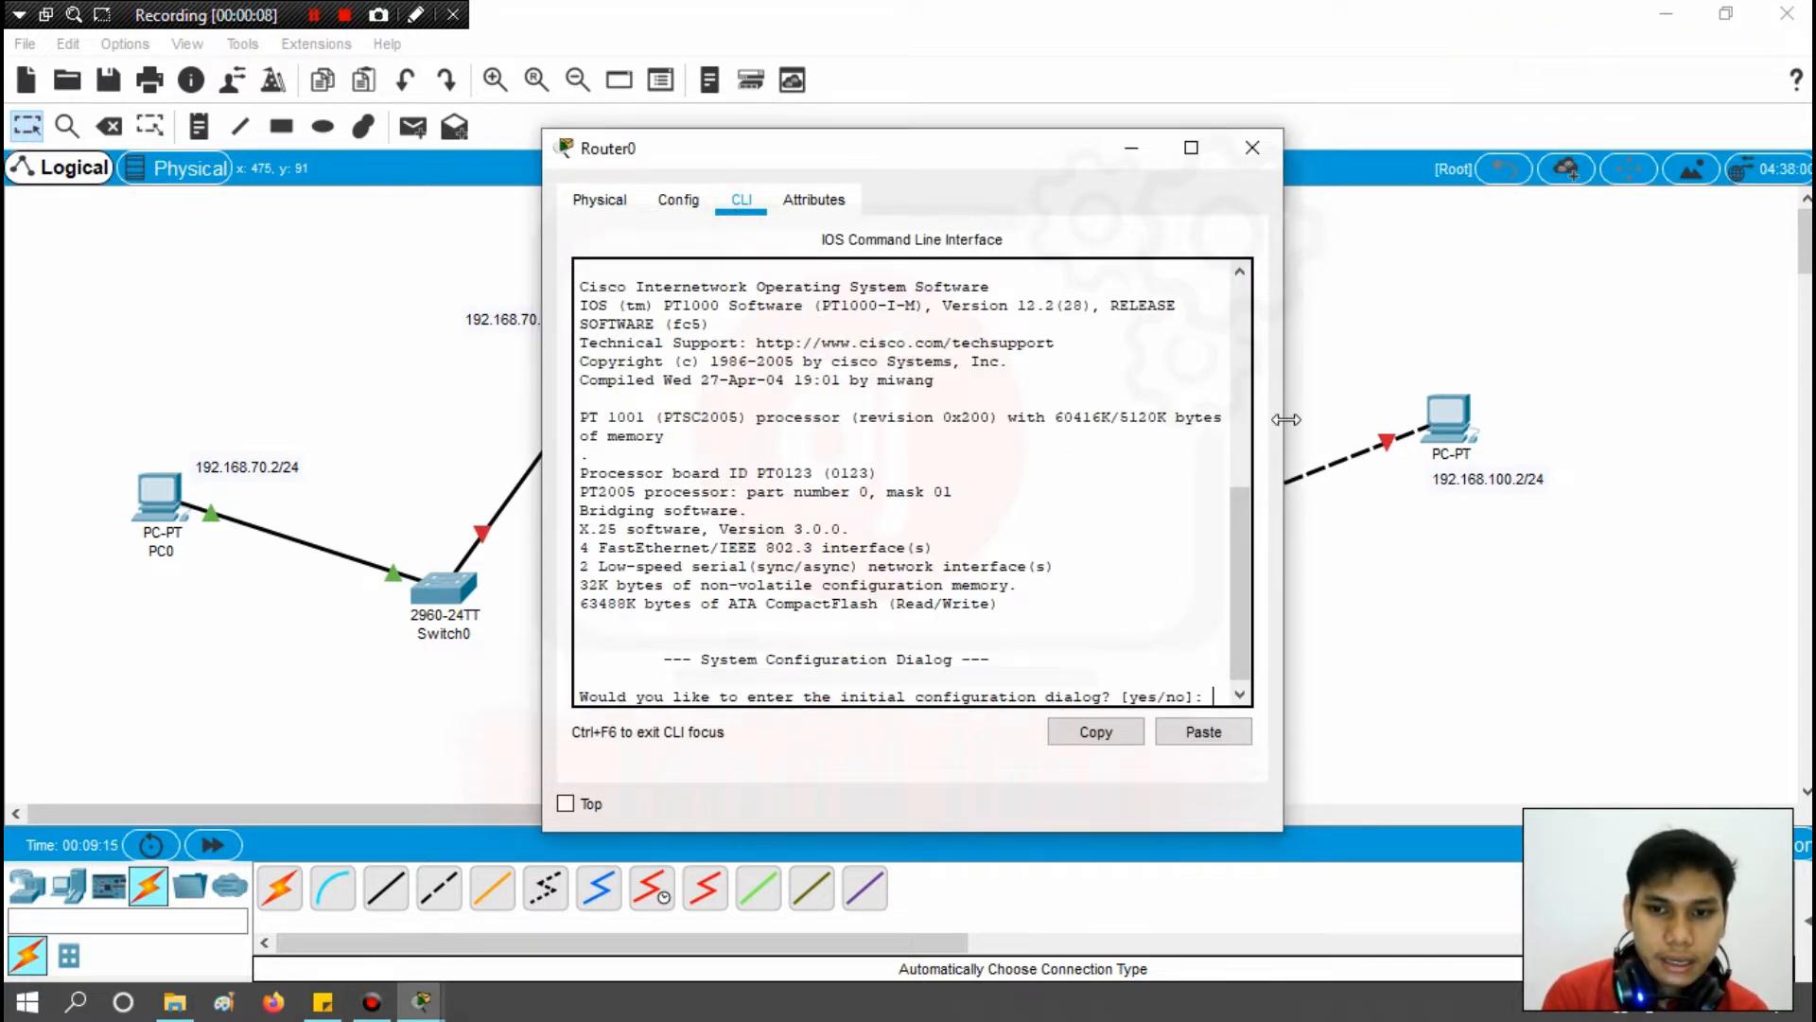
drag(1283, 425, 1439, 425)
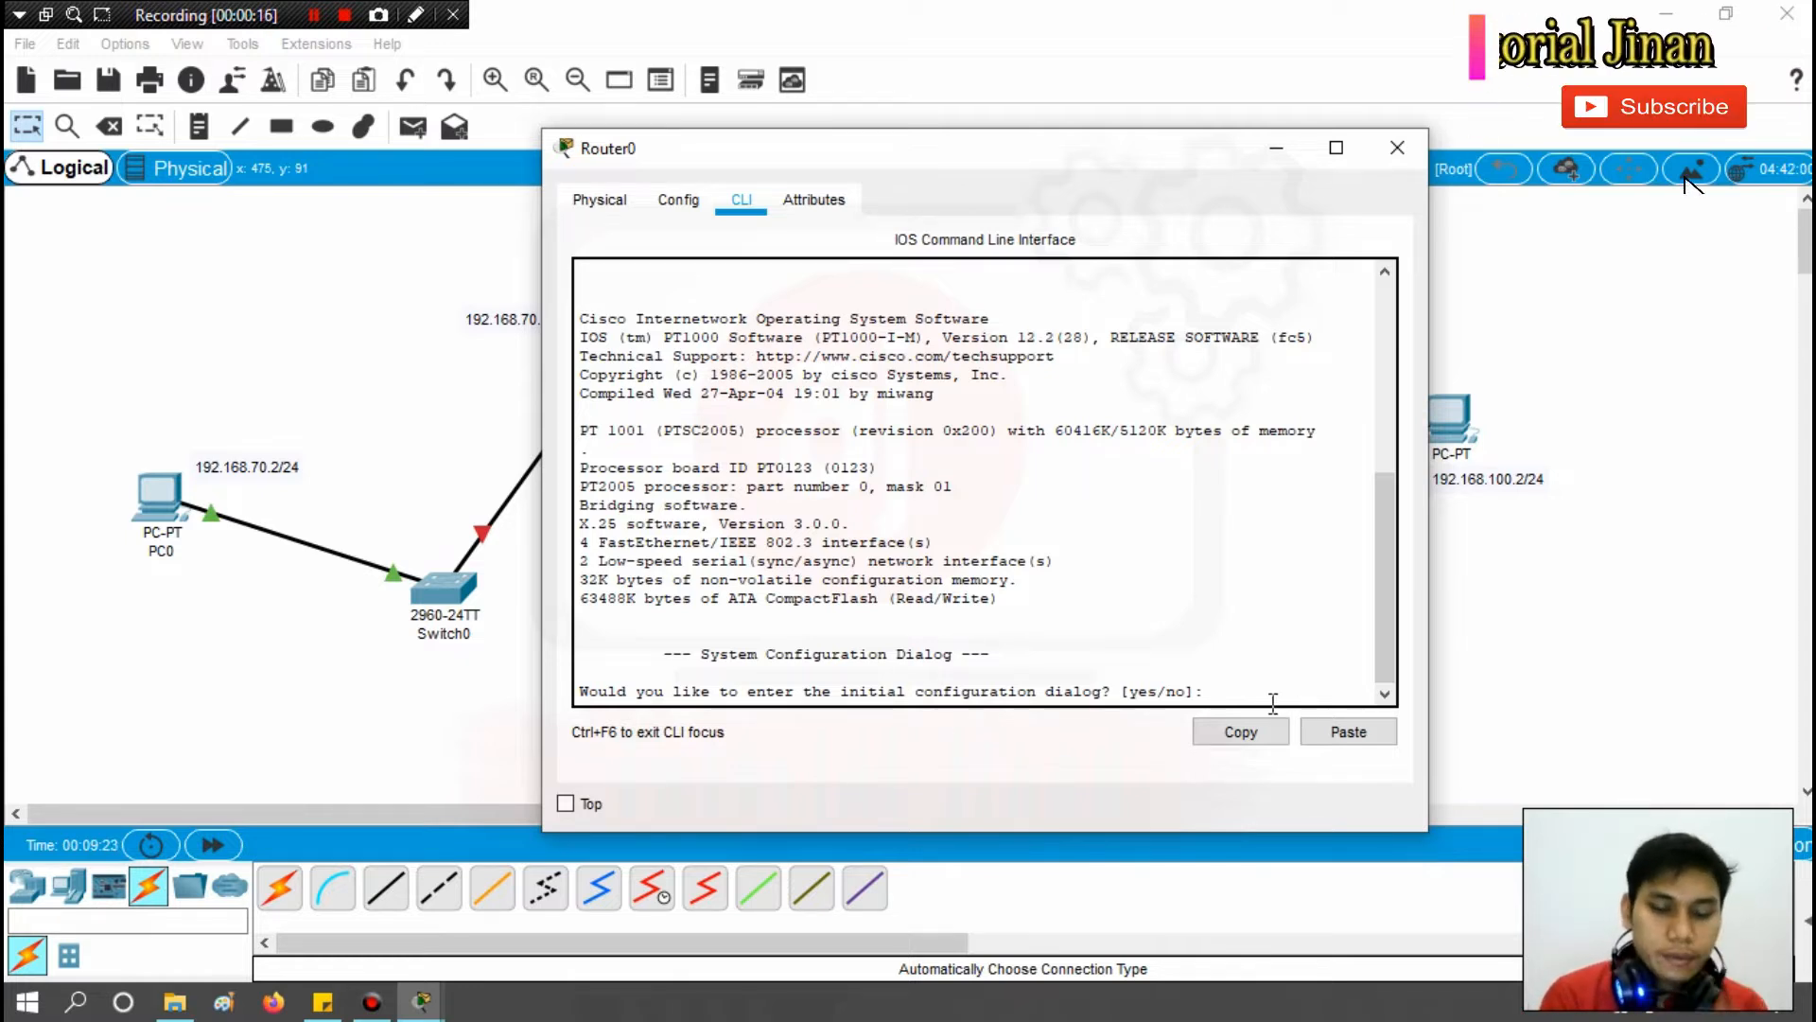
text(no)
key(Return)
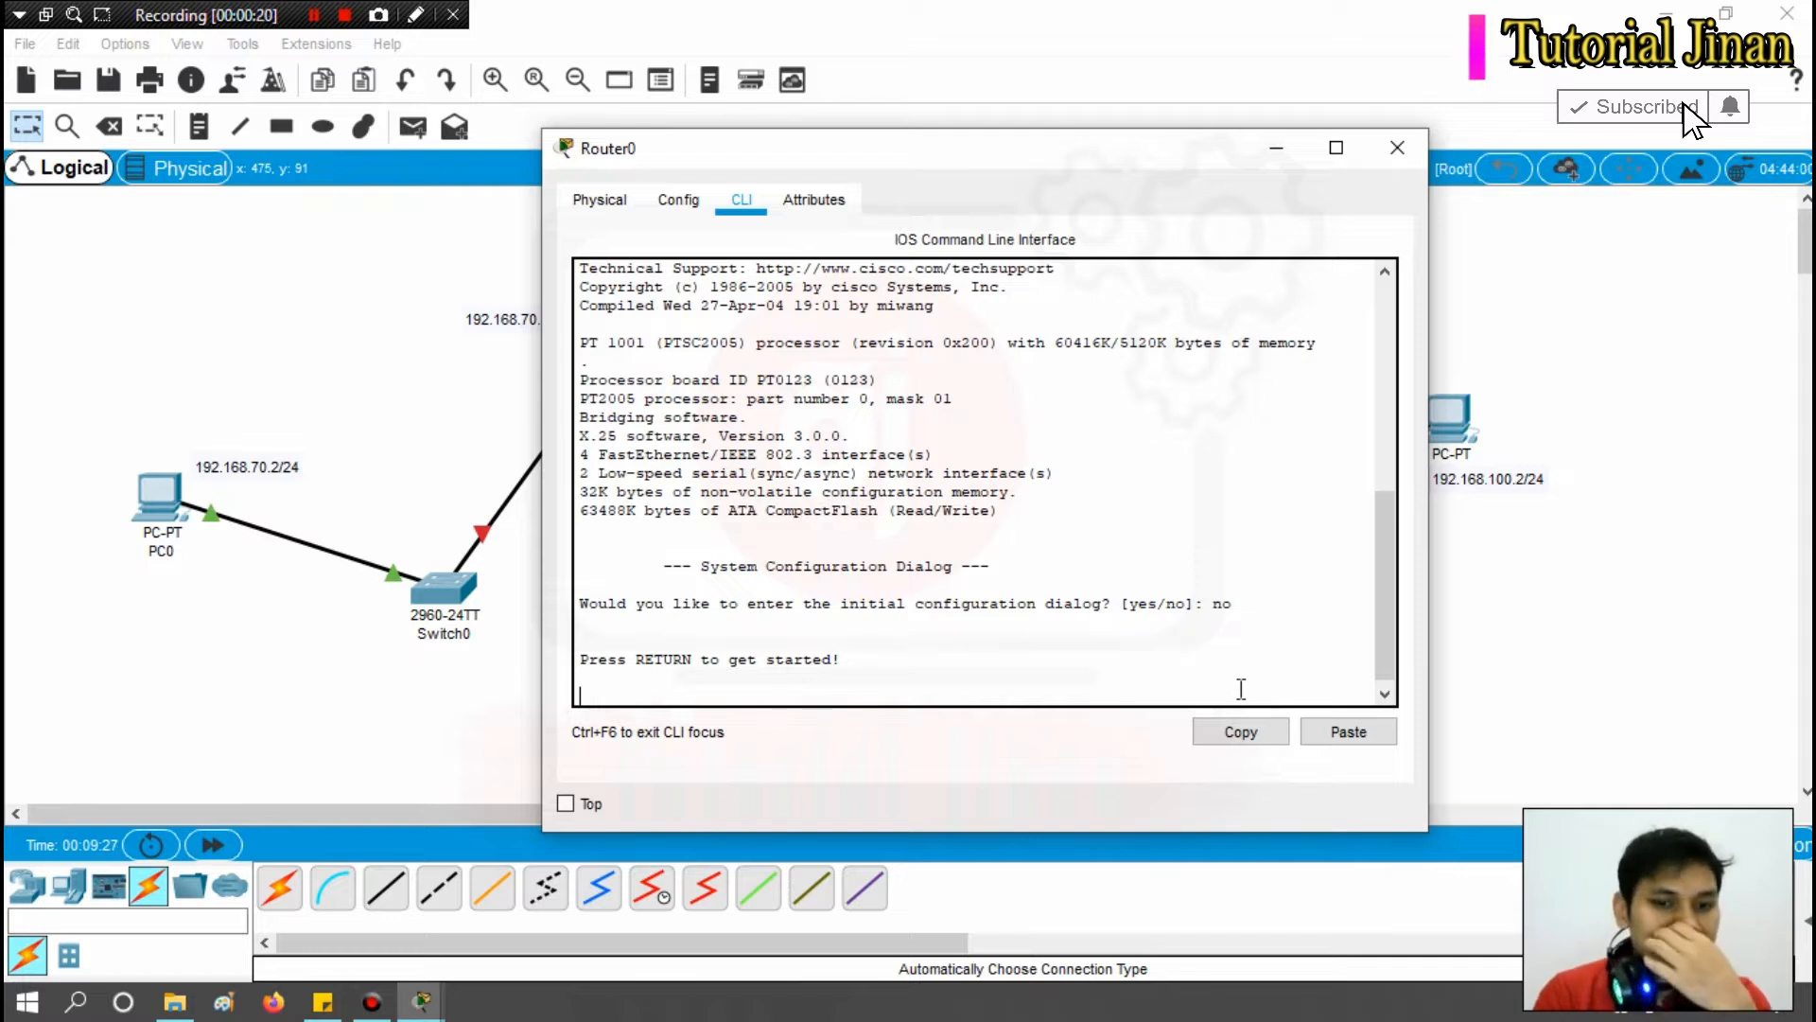
key(Return)
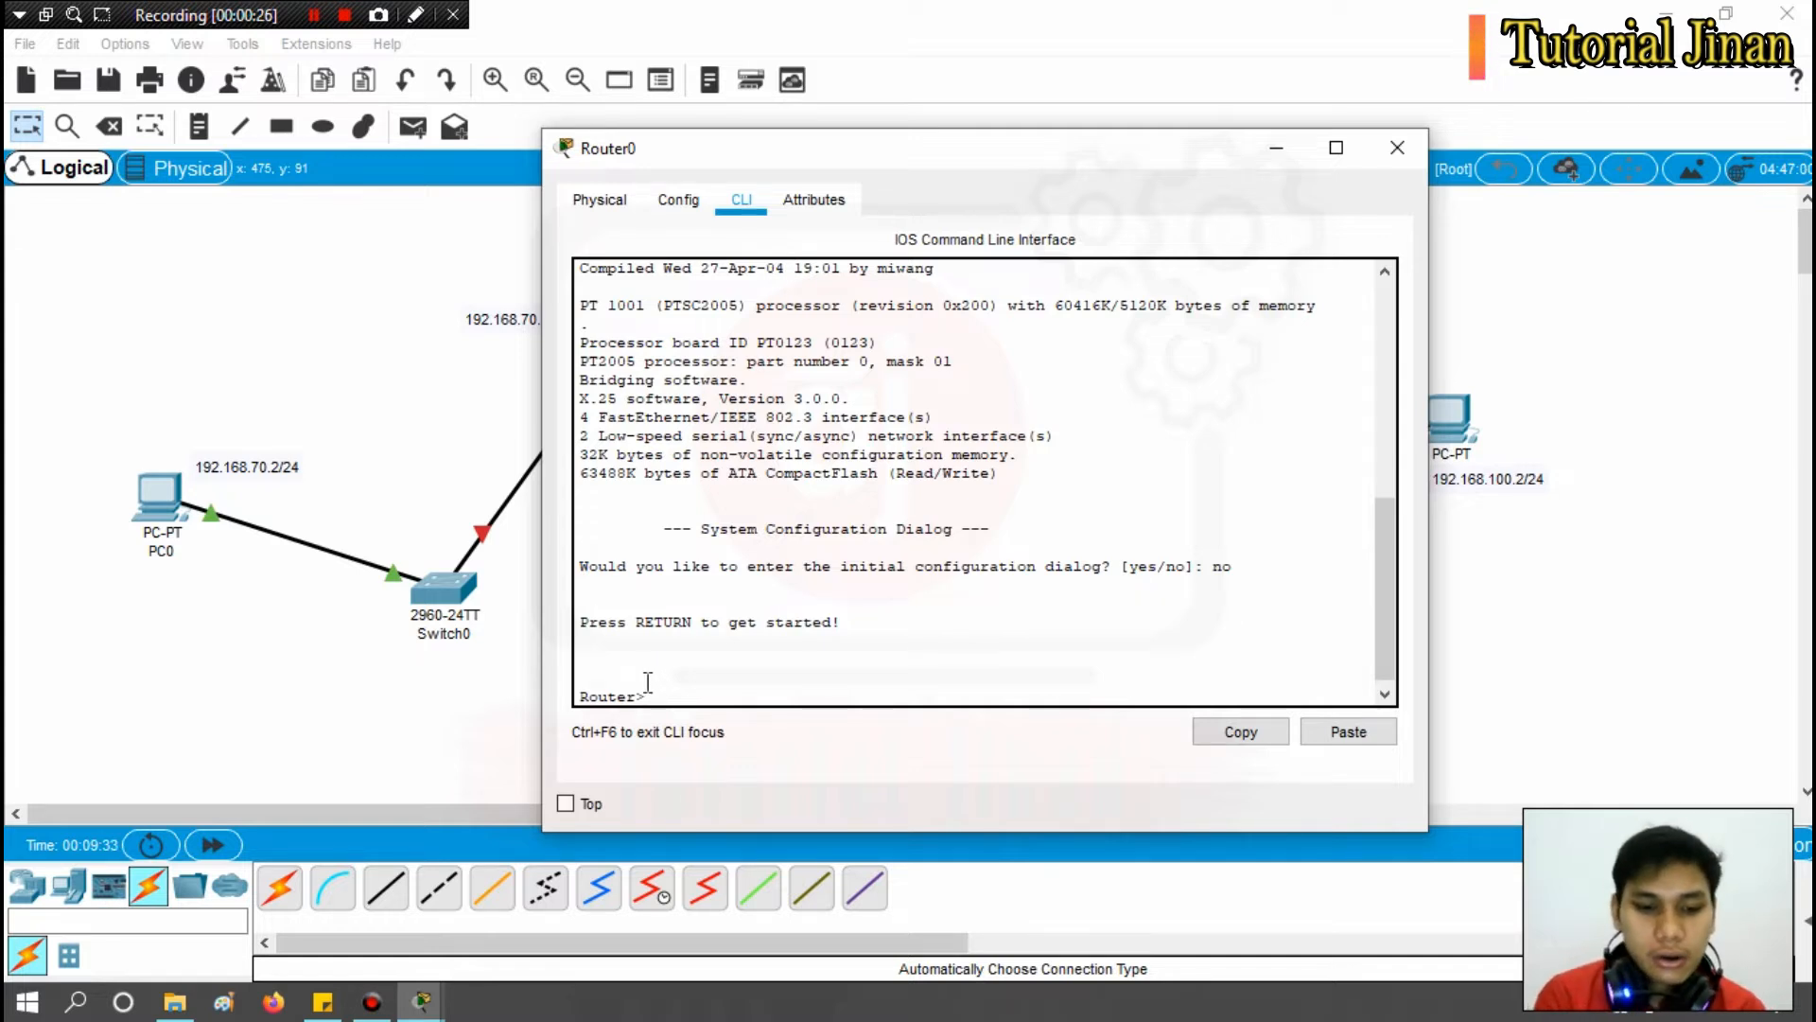
Enter privileged mode on Router0 with en and global configuration mode with conf t.
text(en)
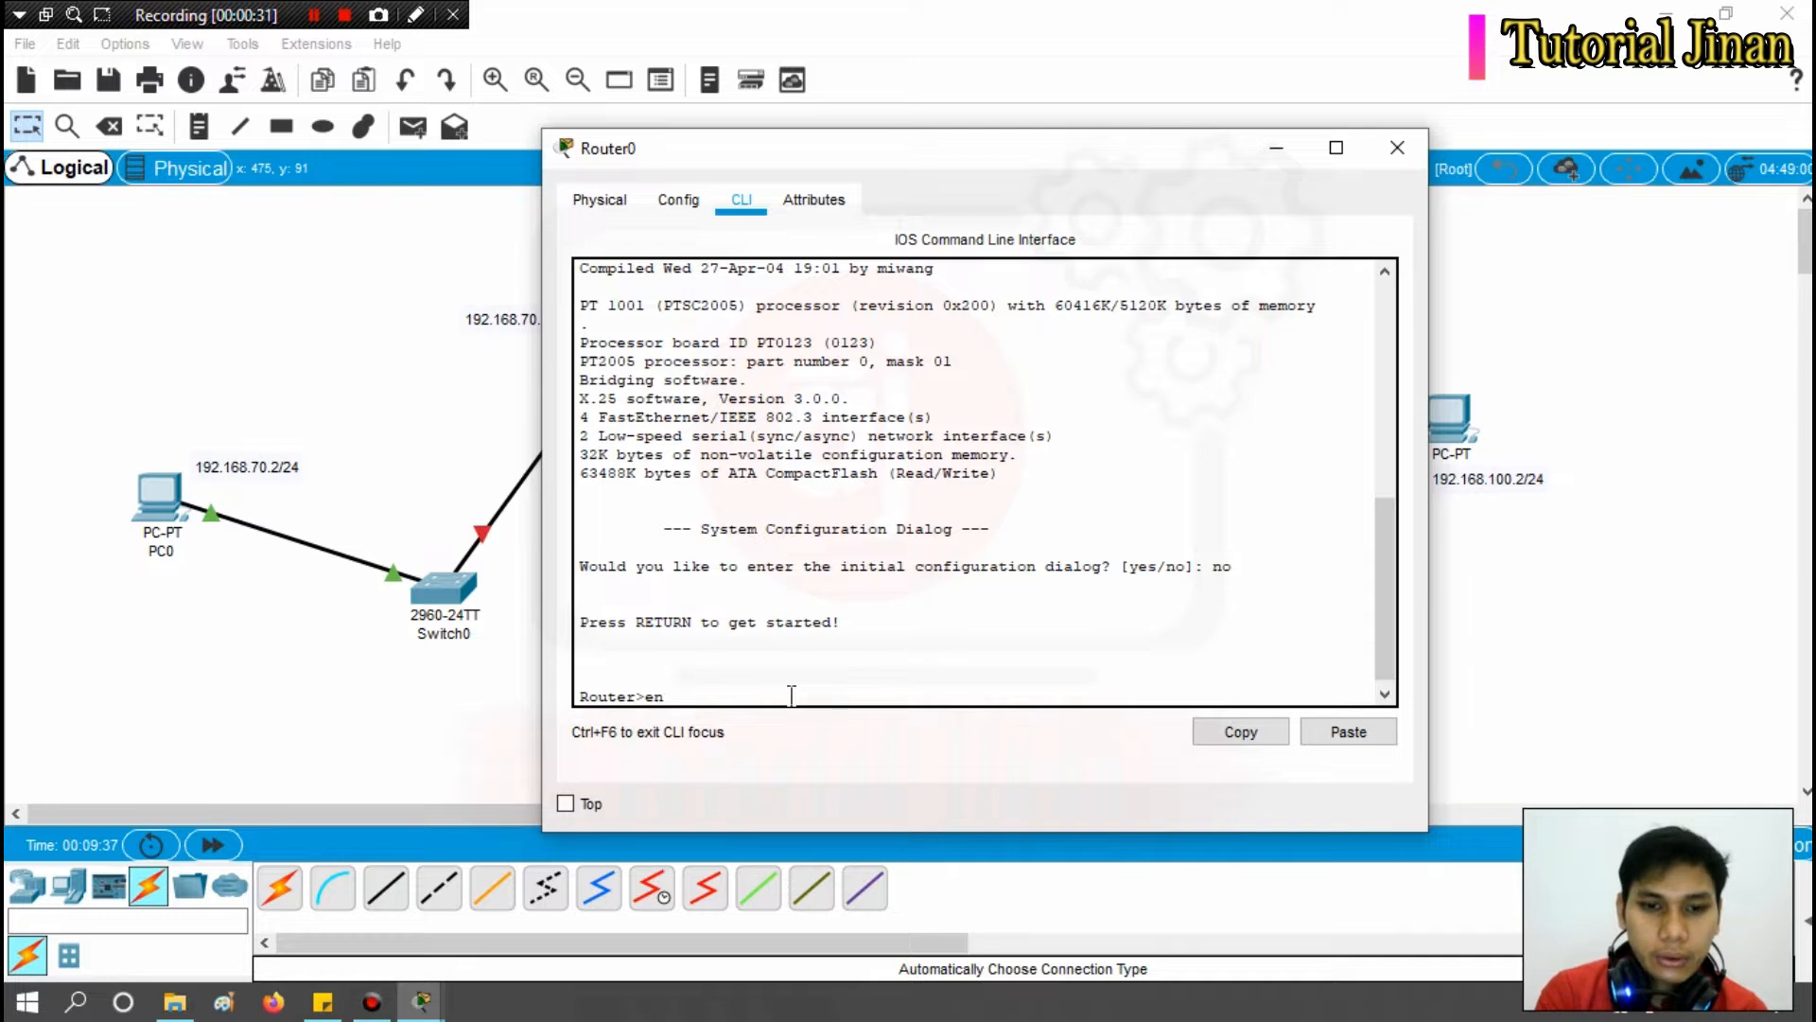
key(Return)
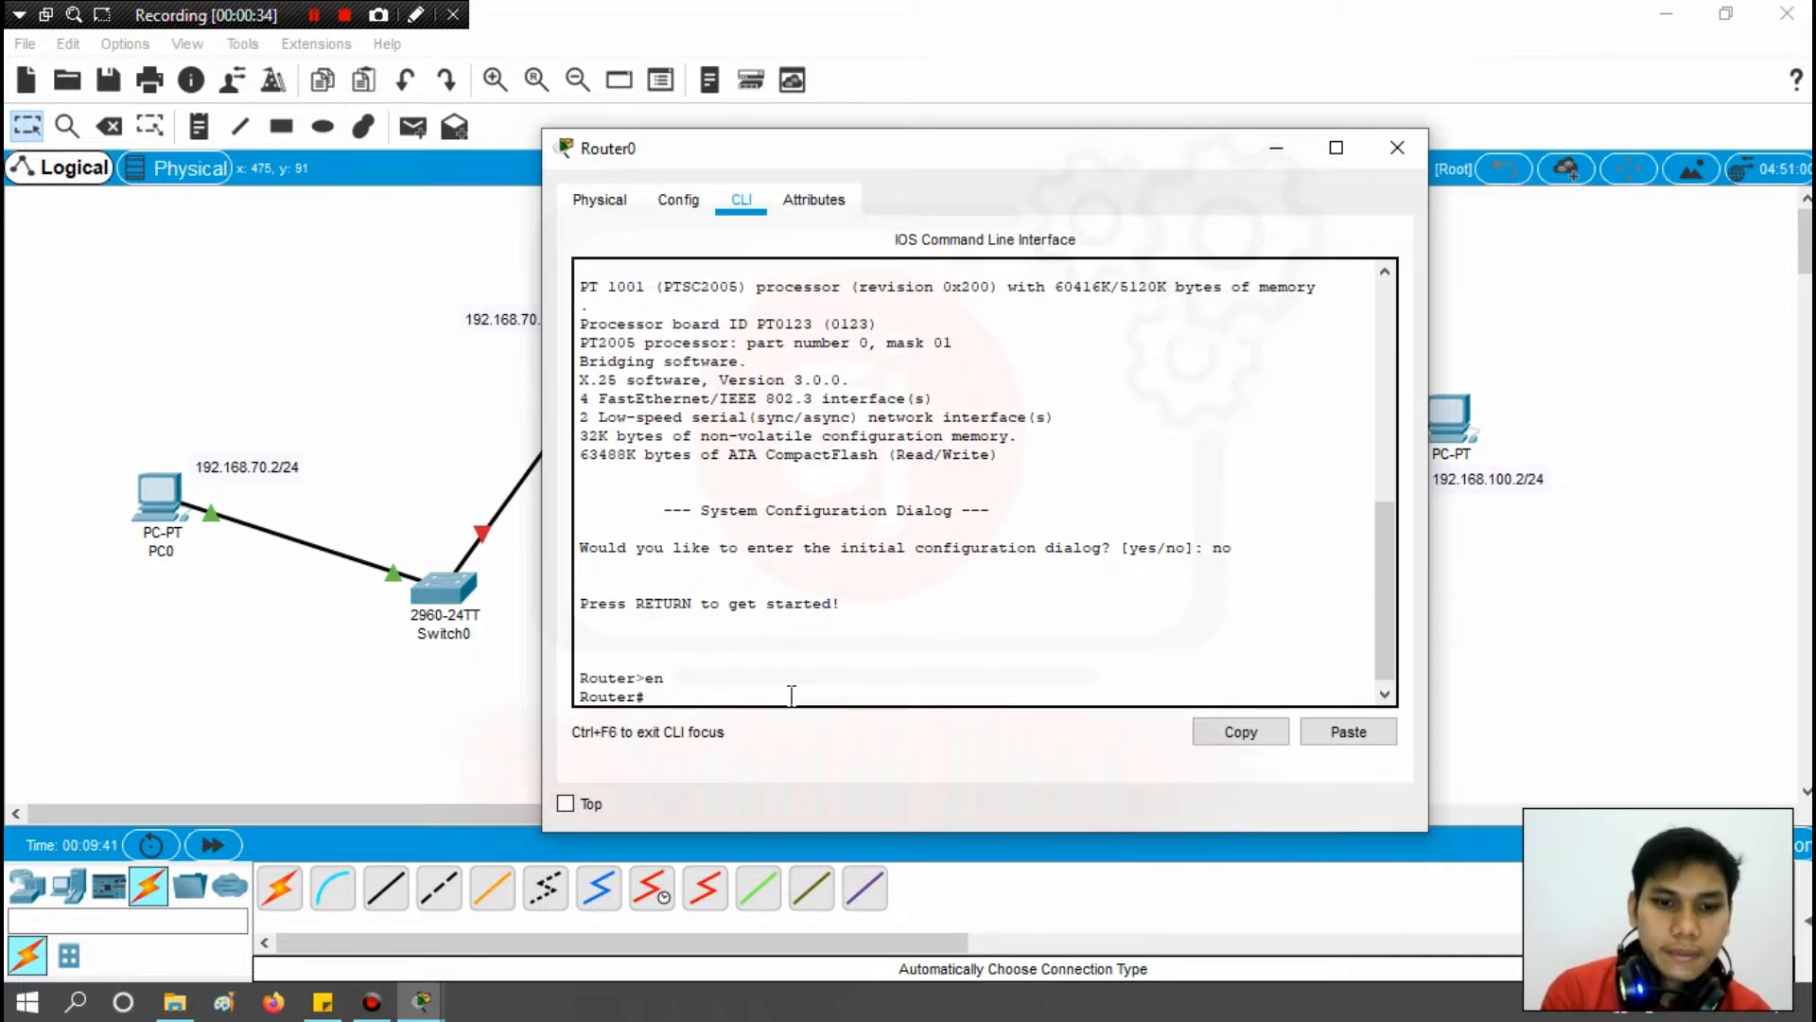
text(c)
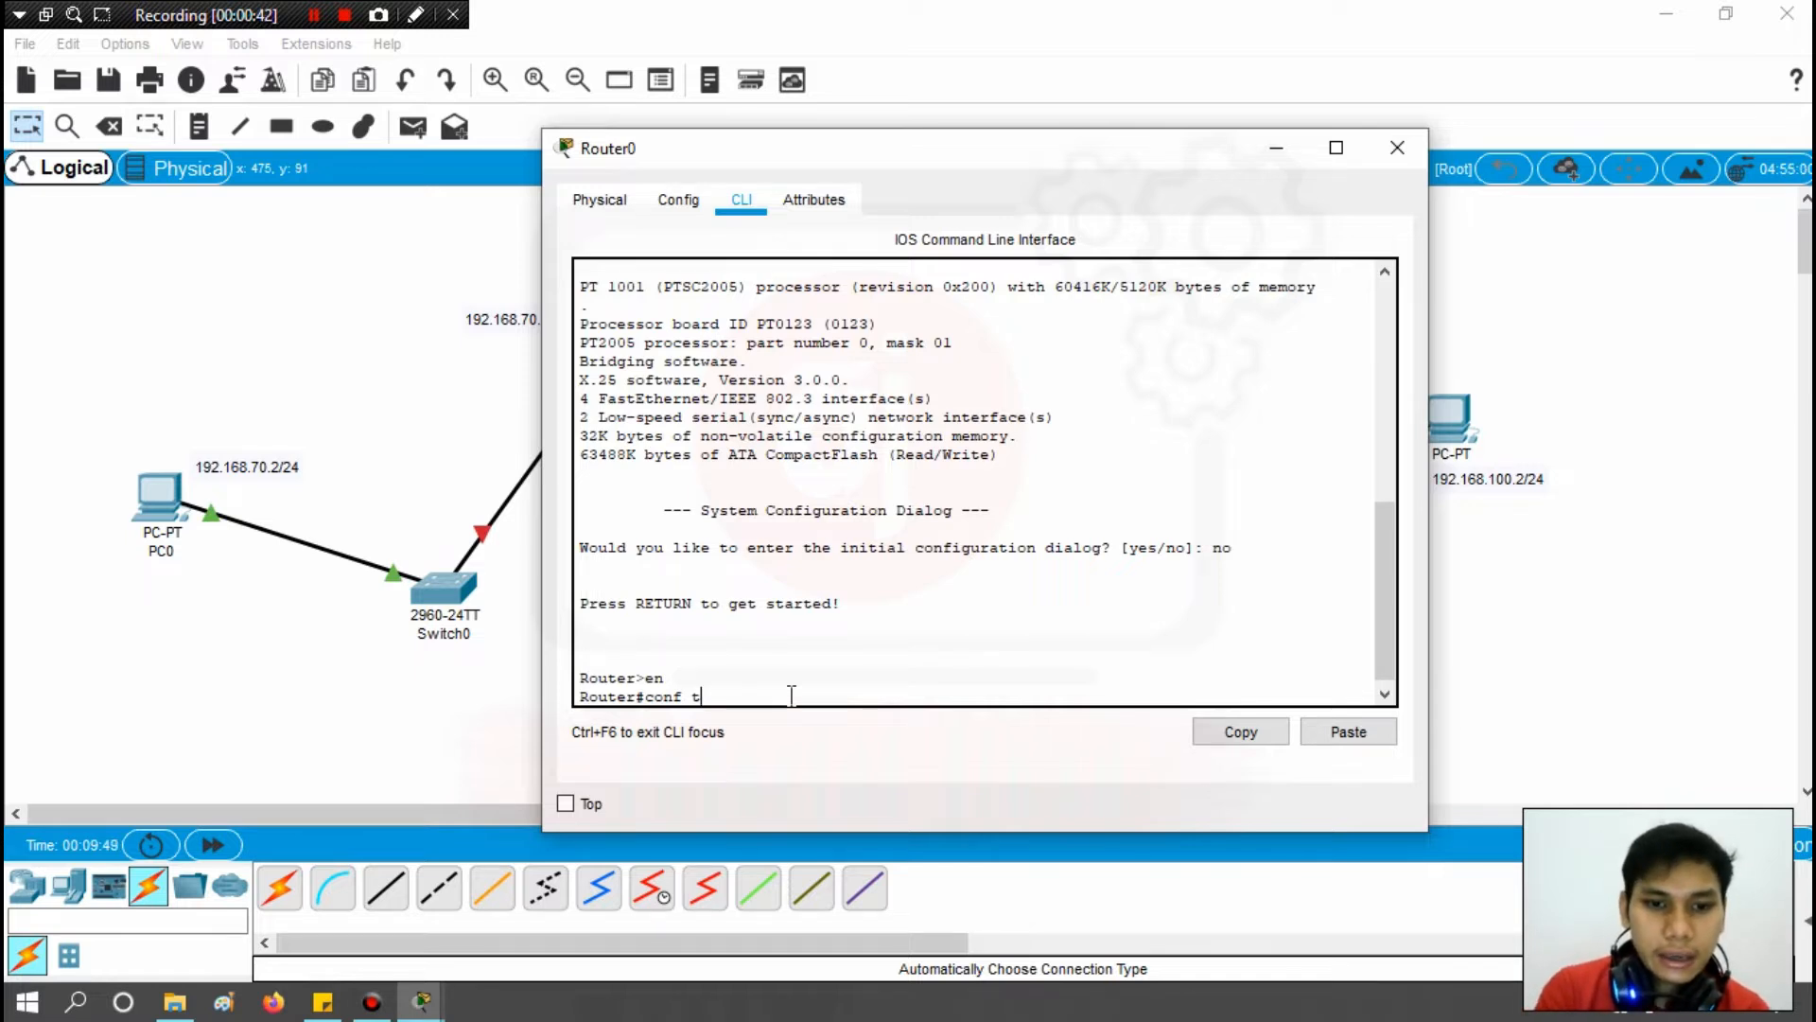
text(onf t)
key(Return)
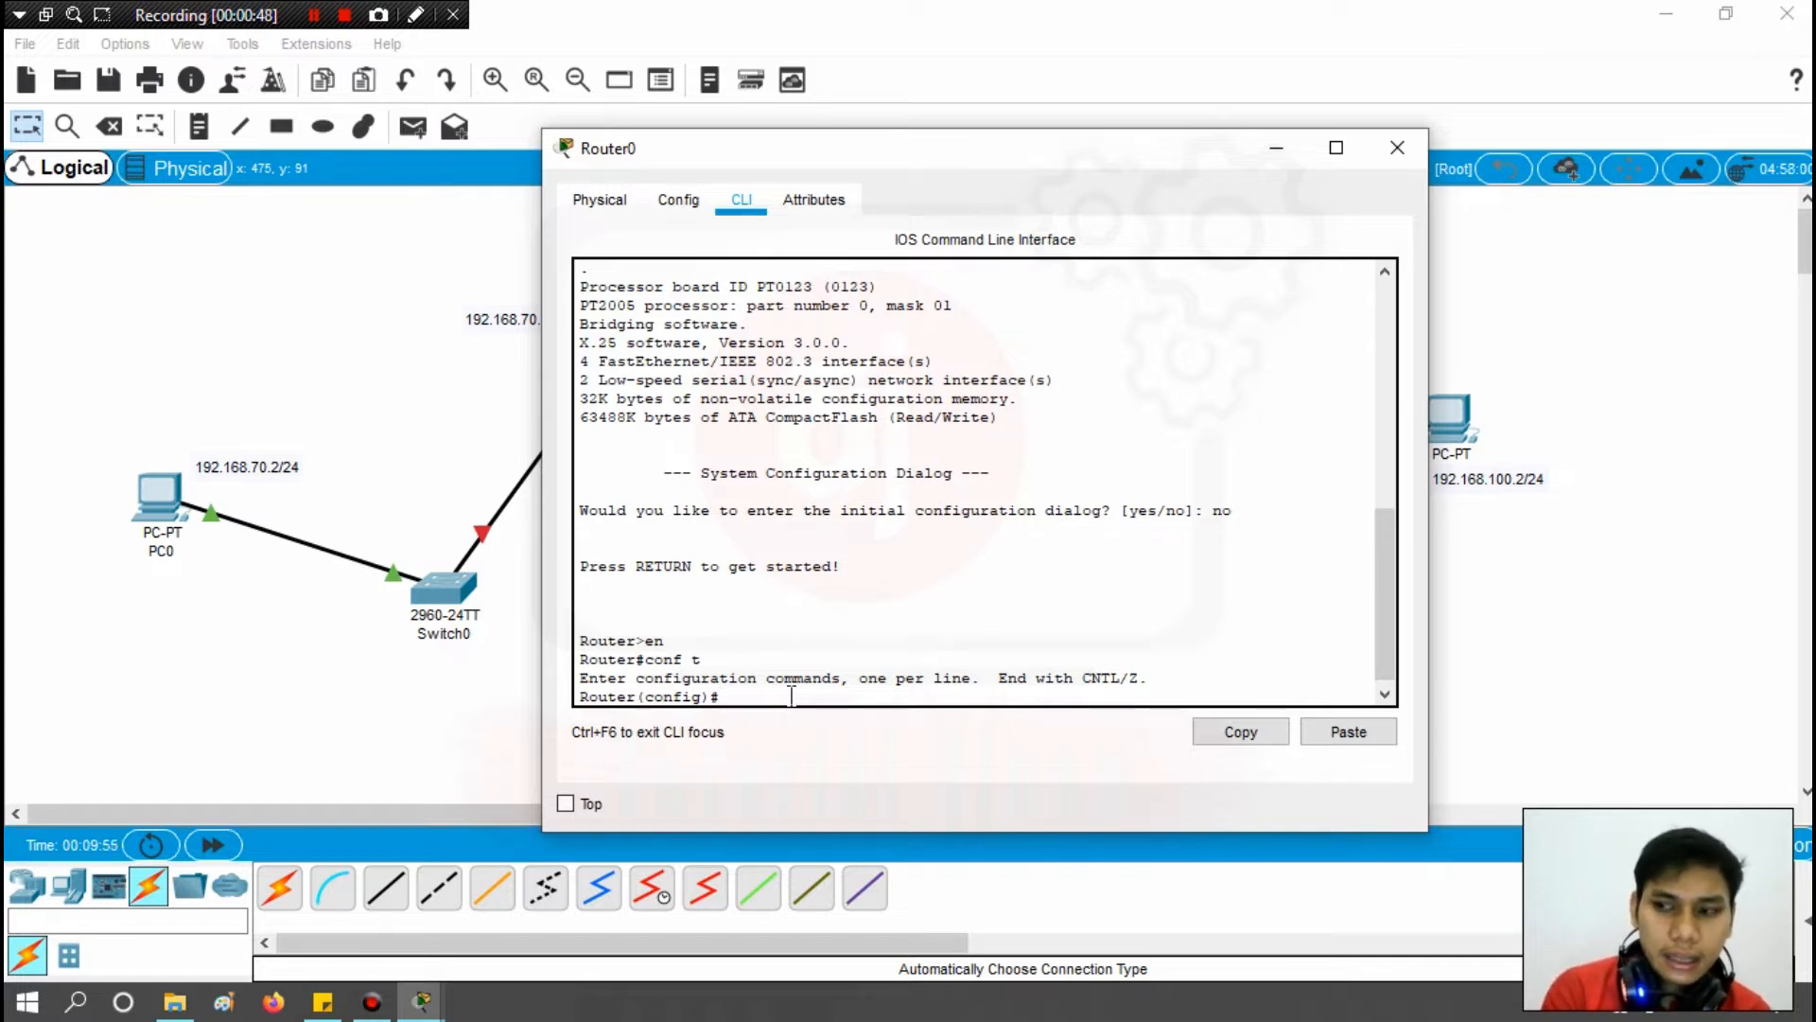
Enter interface configuration on Router0 with int fa0/0, moving the router window aside to uncover the topology.
text(int)
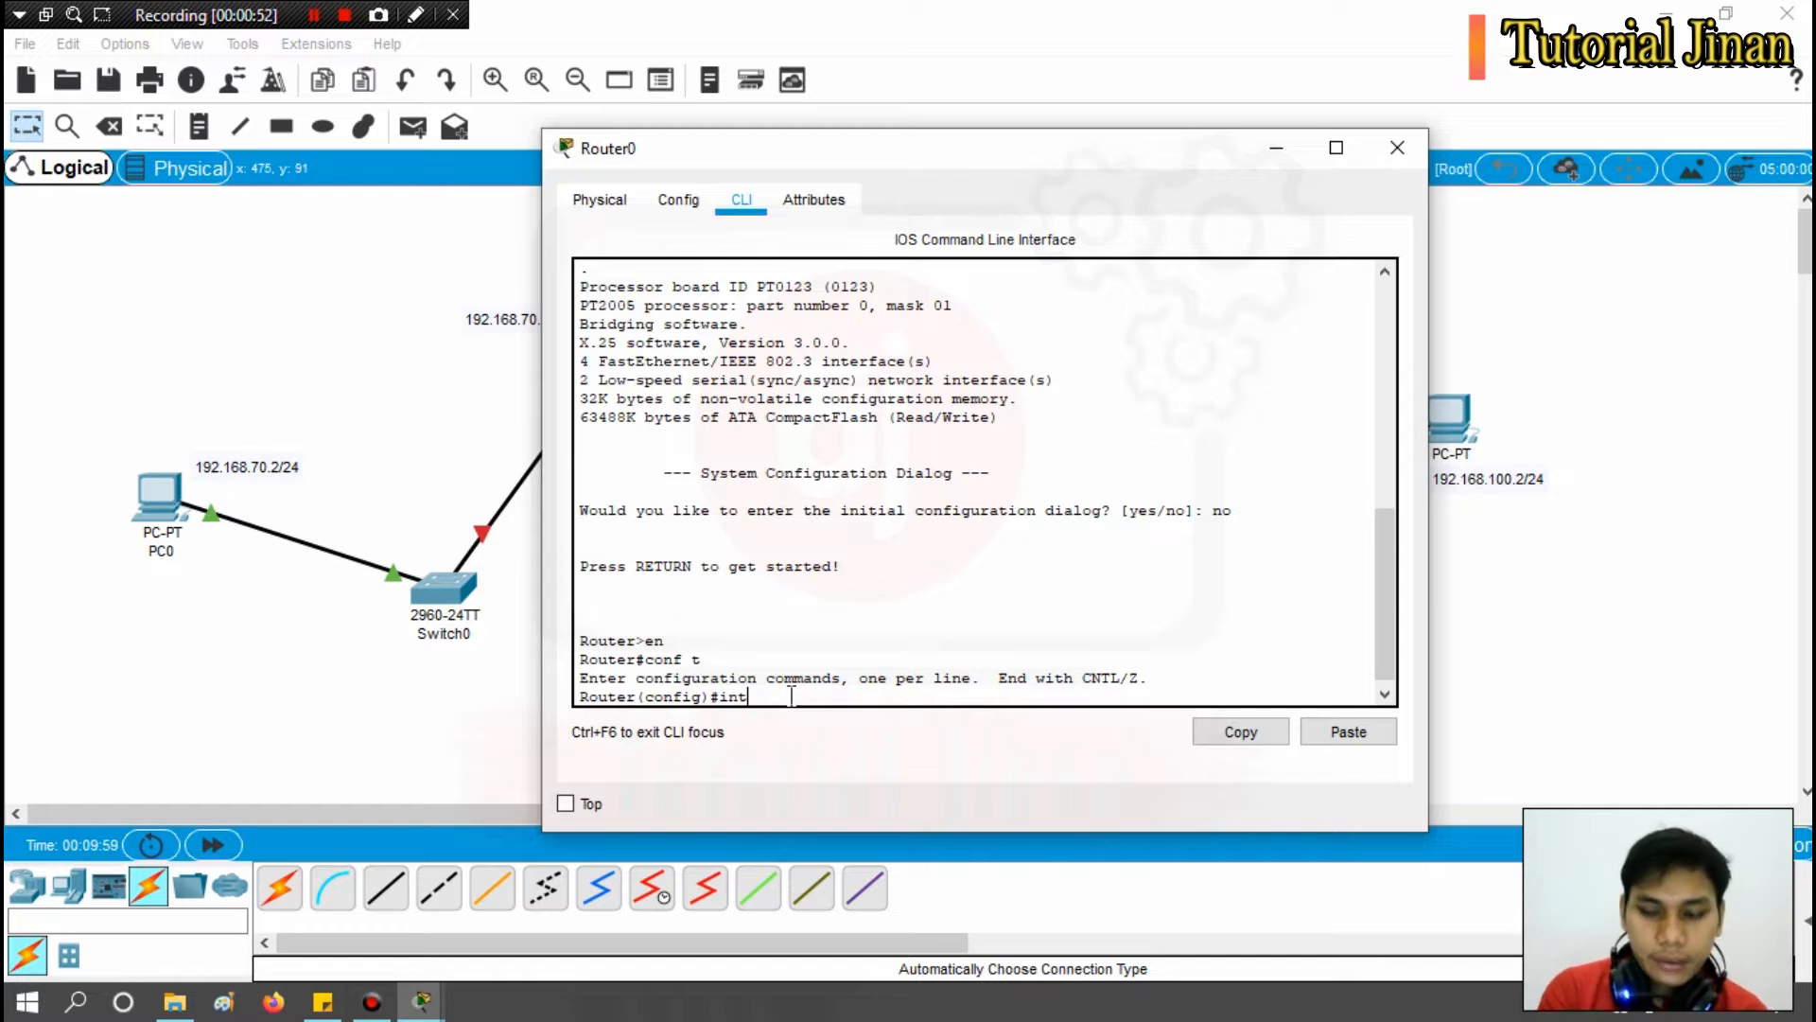
text( fa)
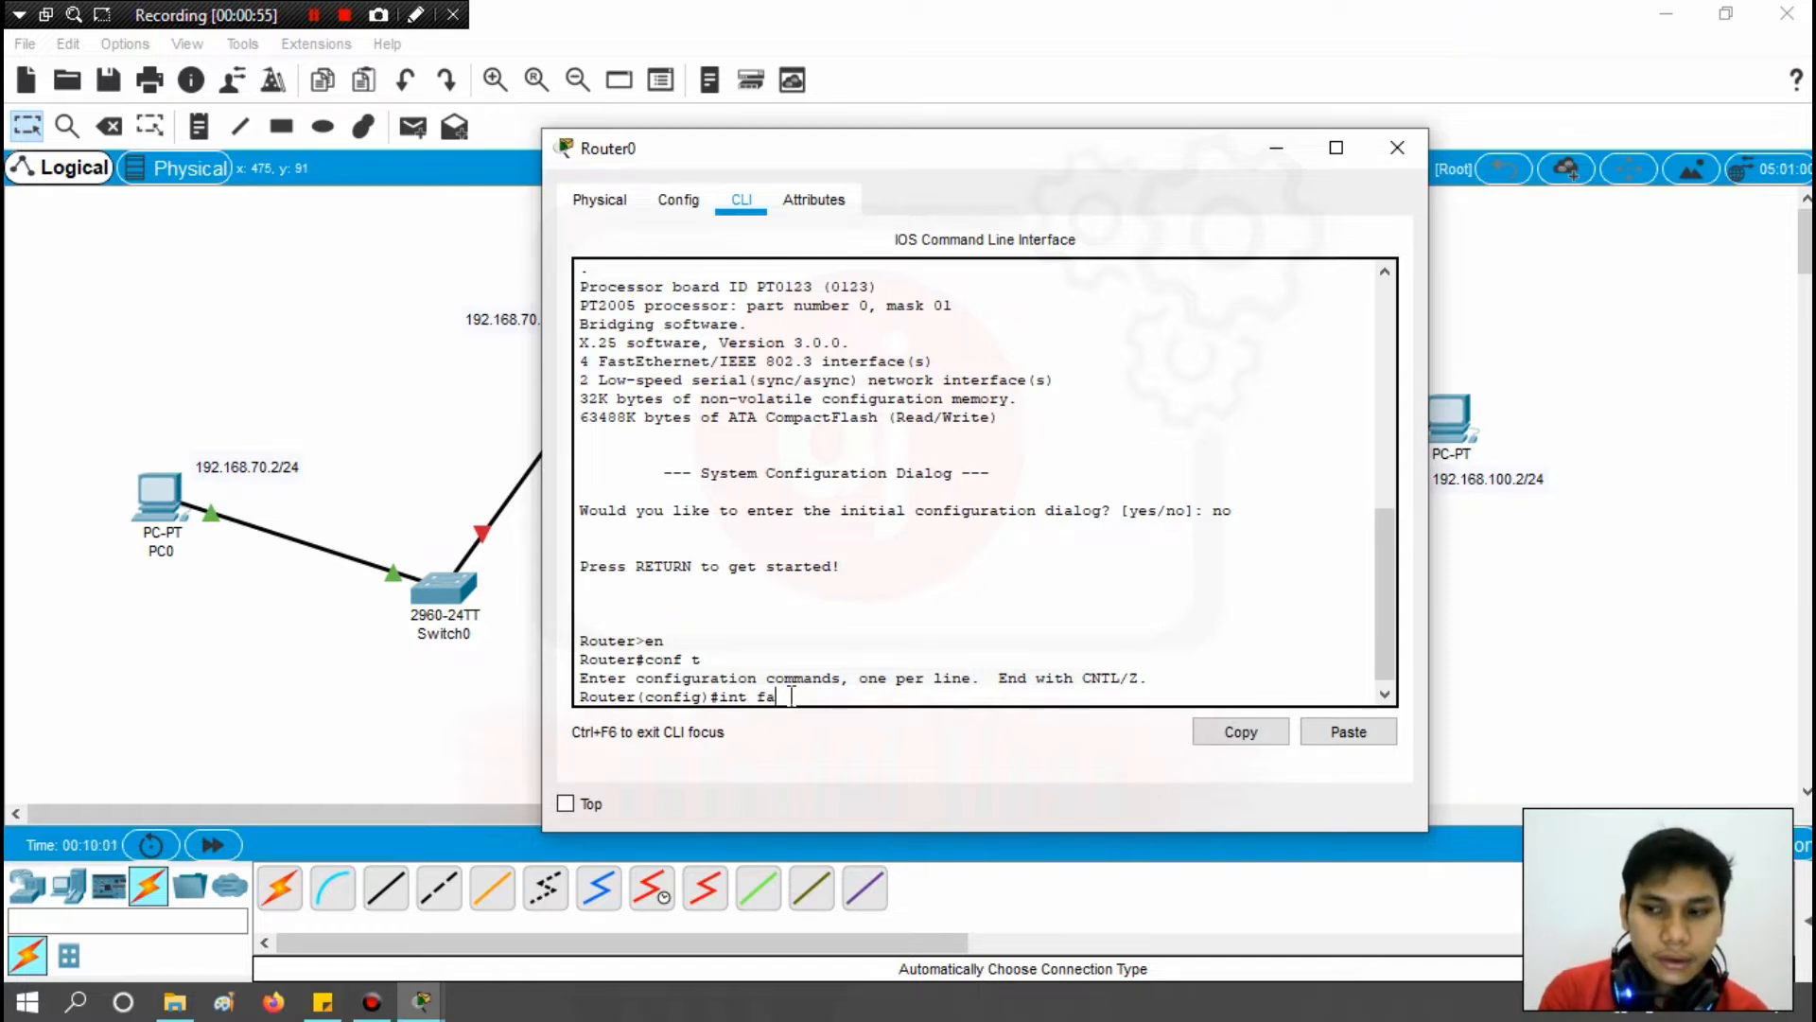
text(0)
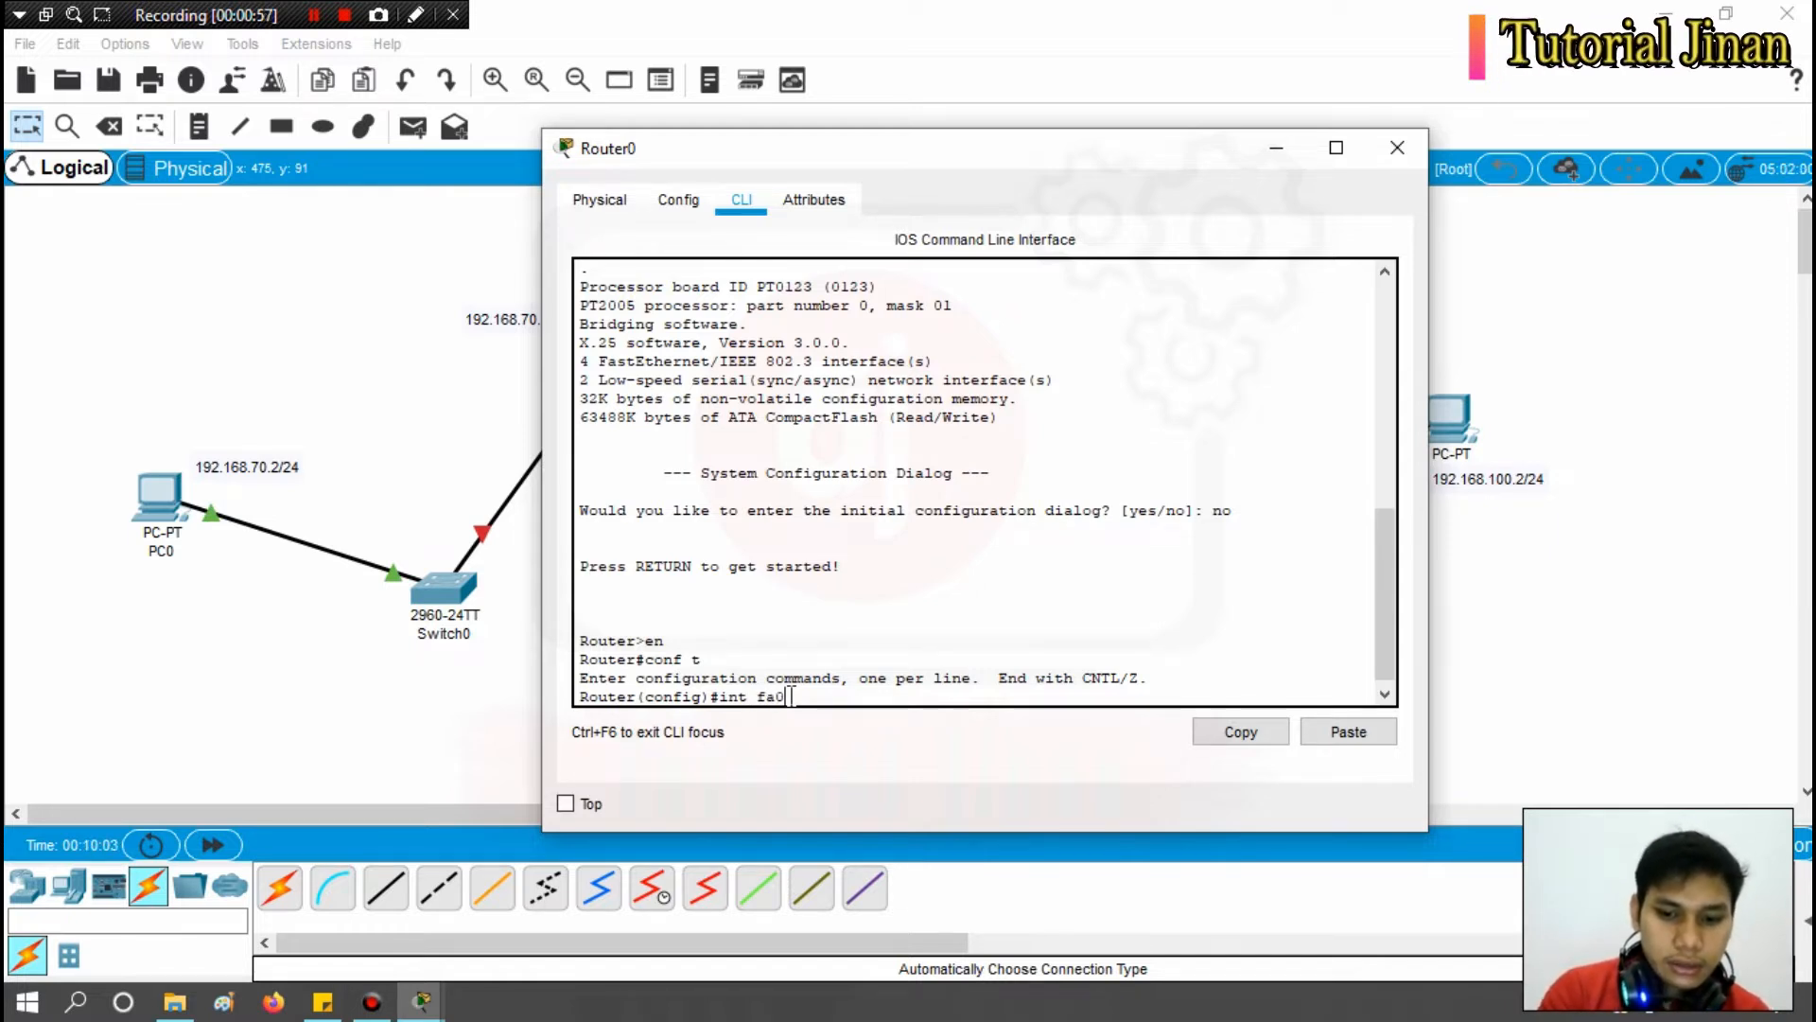
text(/0)
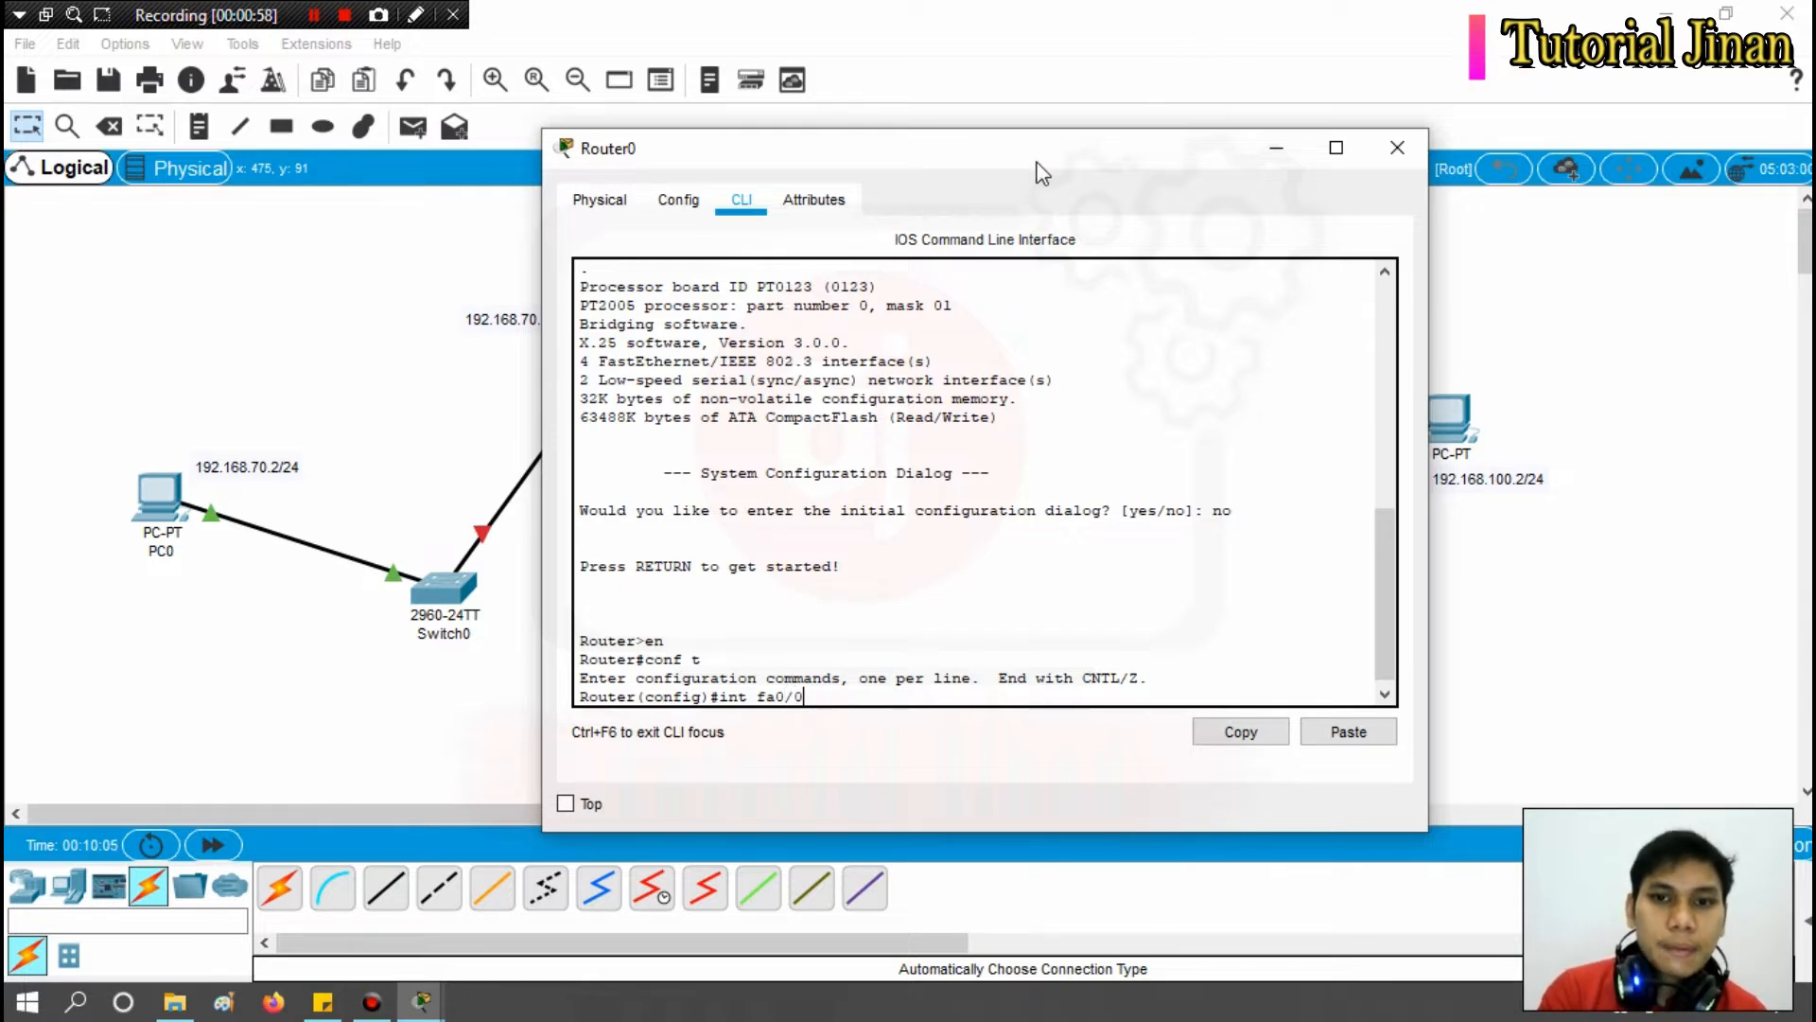
drag(1036, 159, 1344, 162)
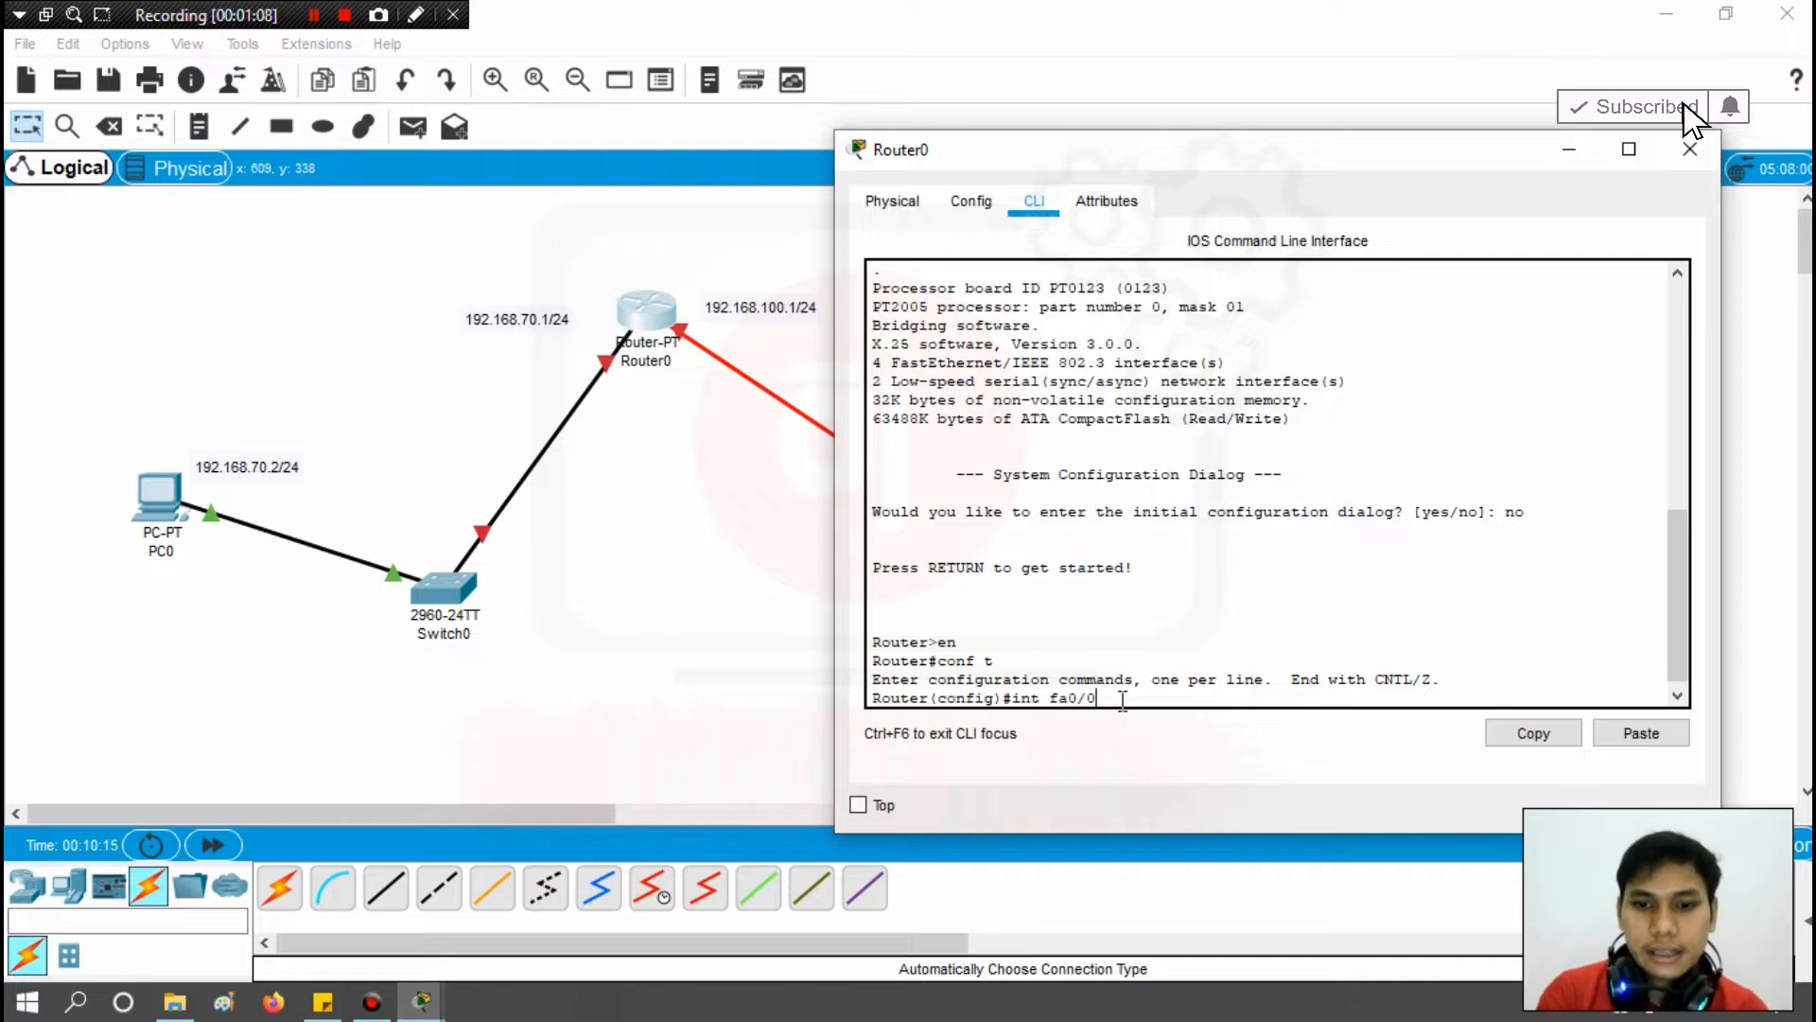
key(Return)
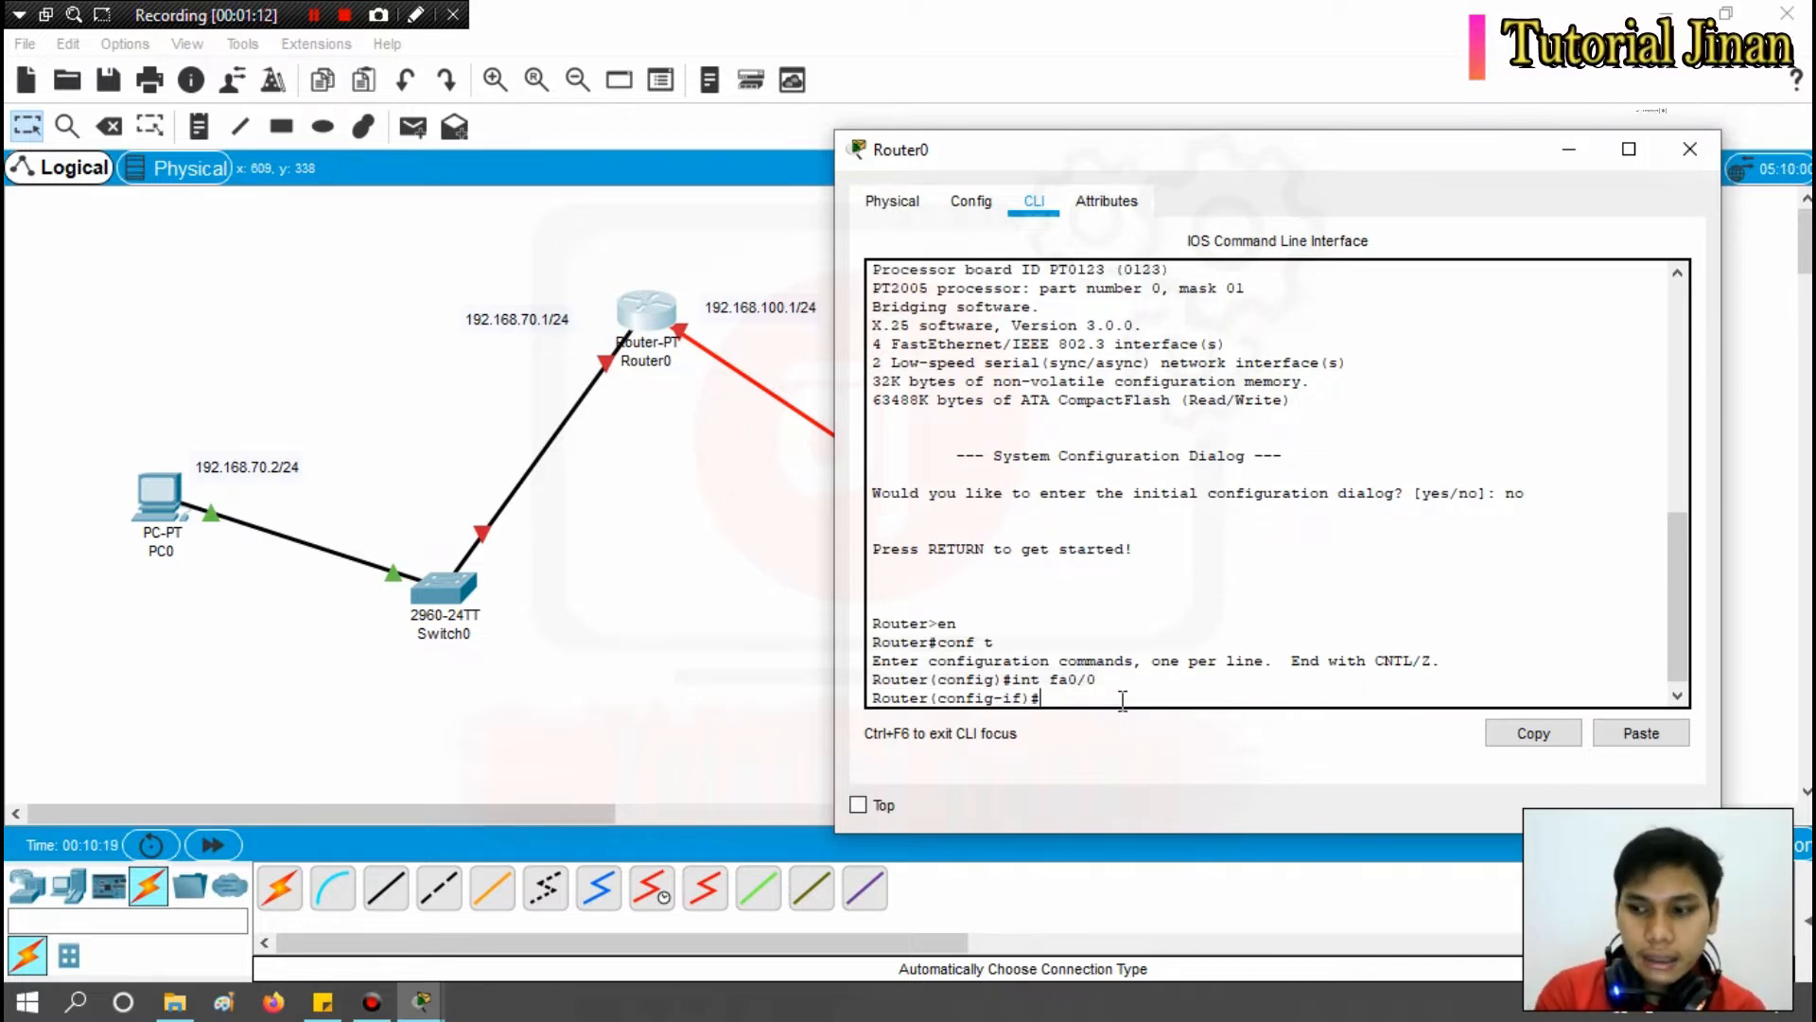
Assign the IP address 192.168.70.1 with mask 255.255.255.0 to Router0's FastEthernet0/0 interface using ip add.
text(ip add)
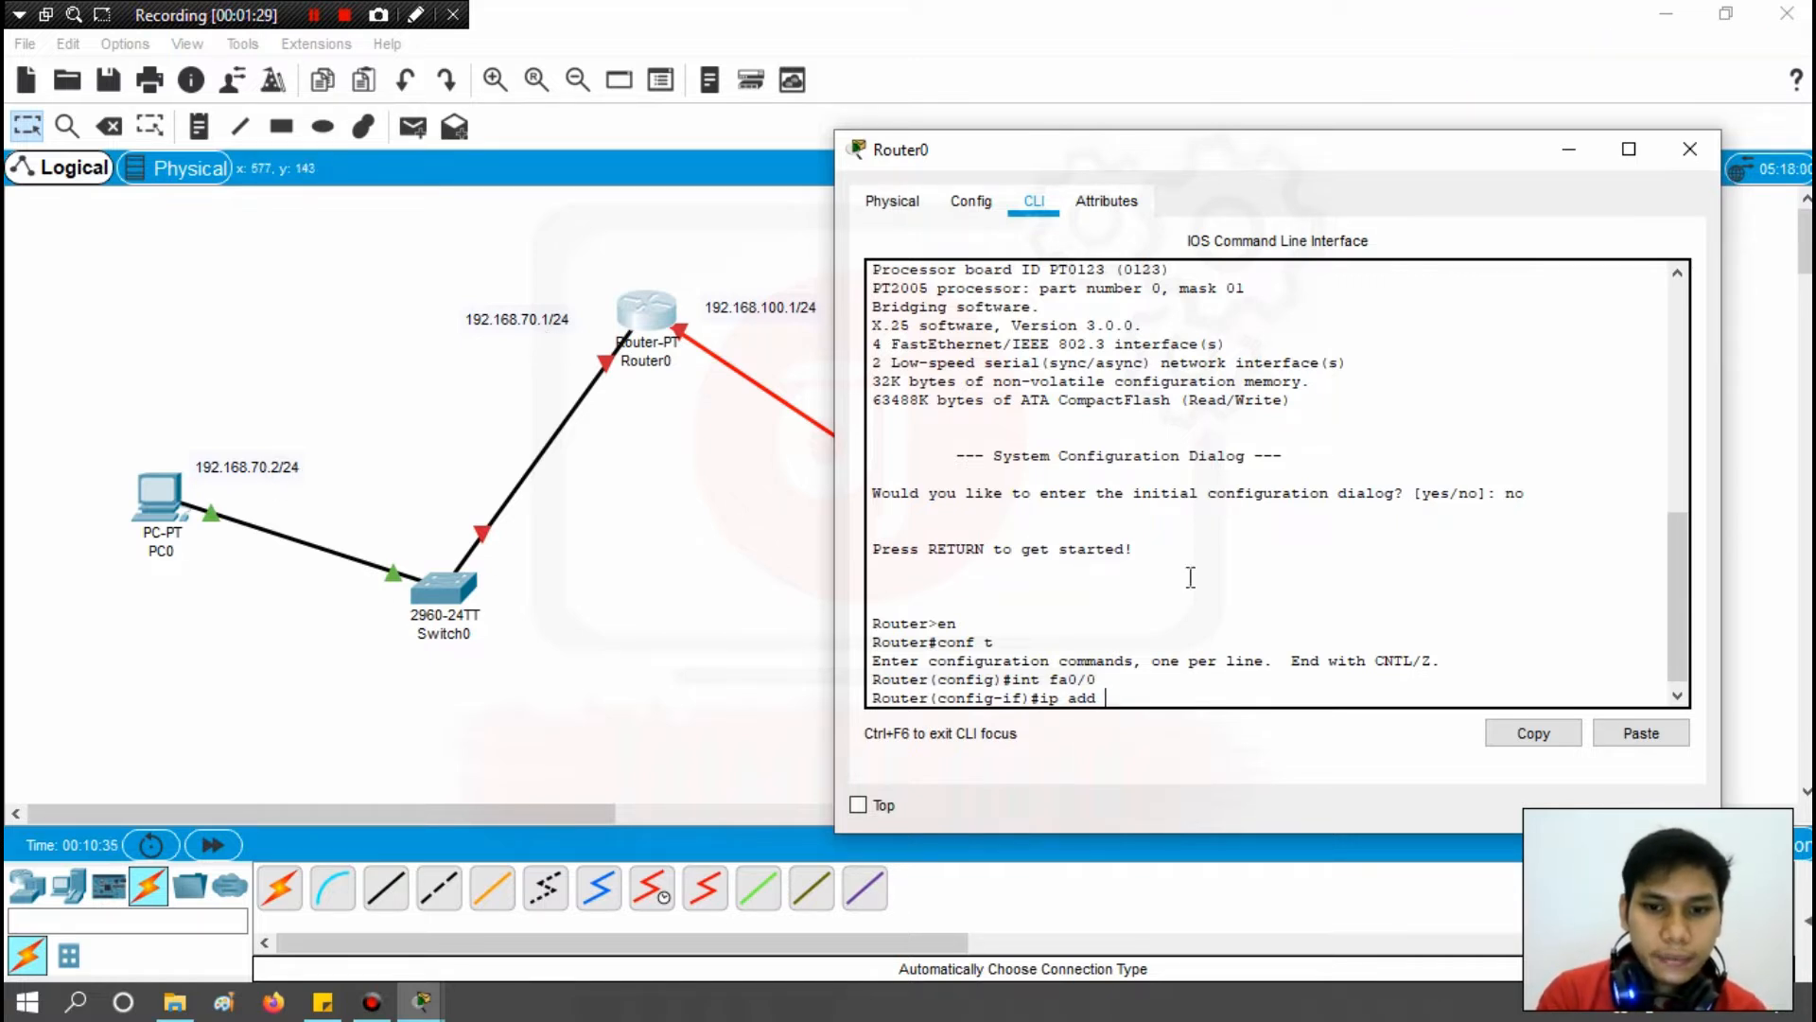
text(192.)
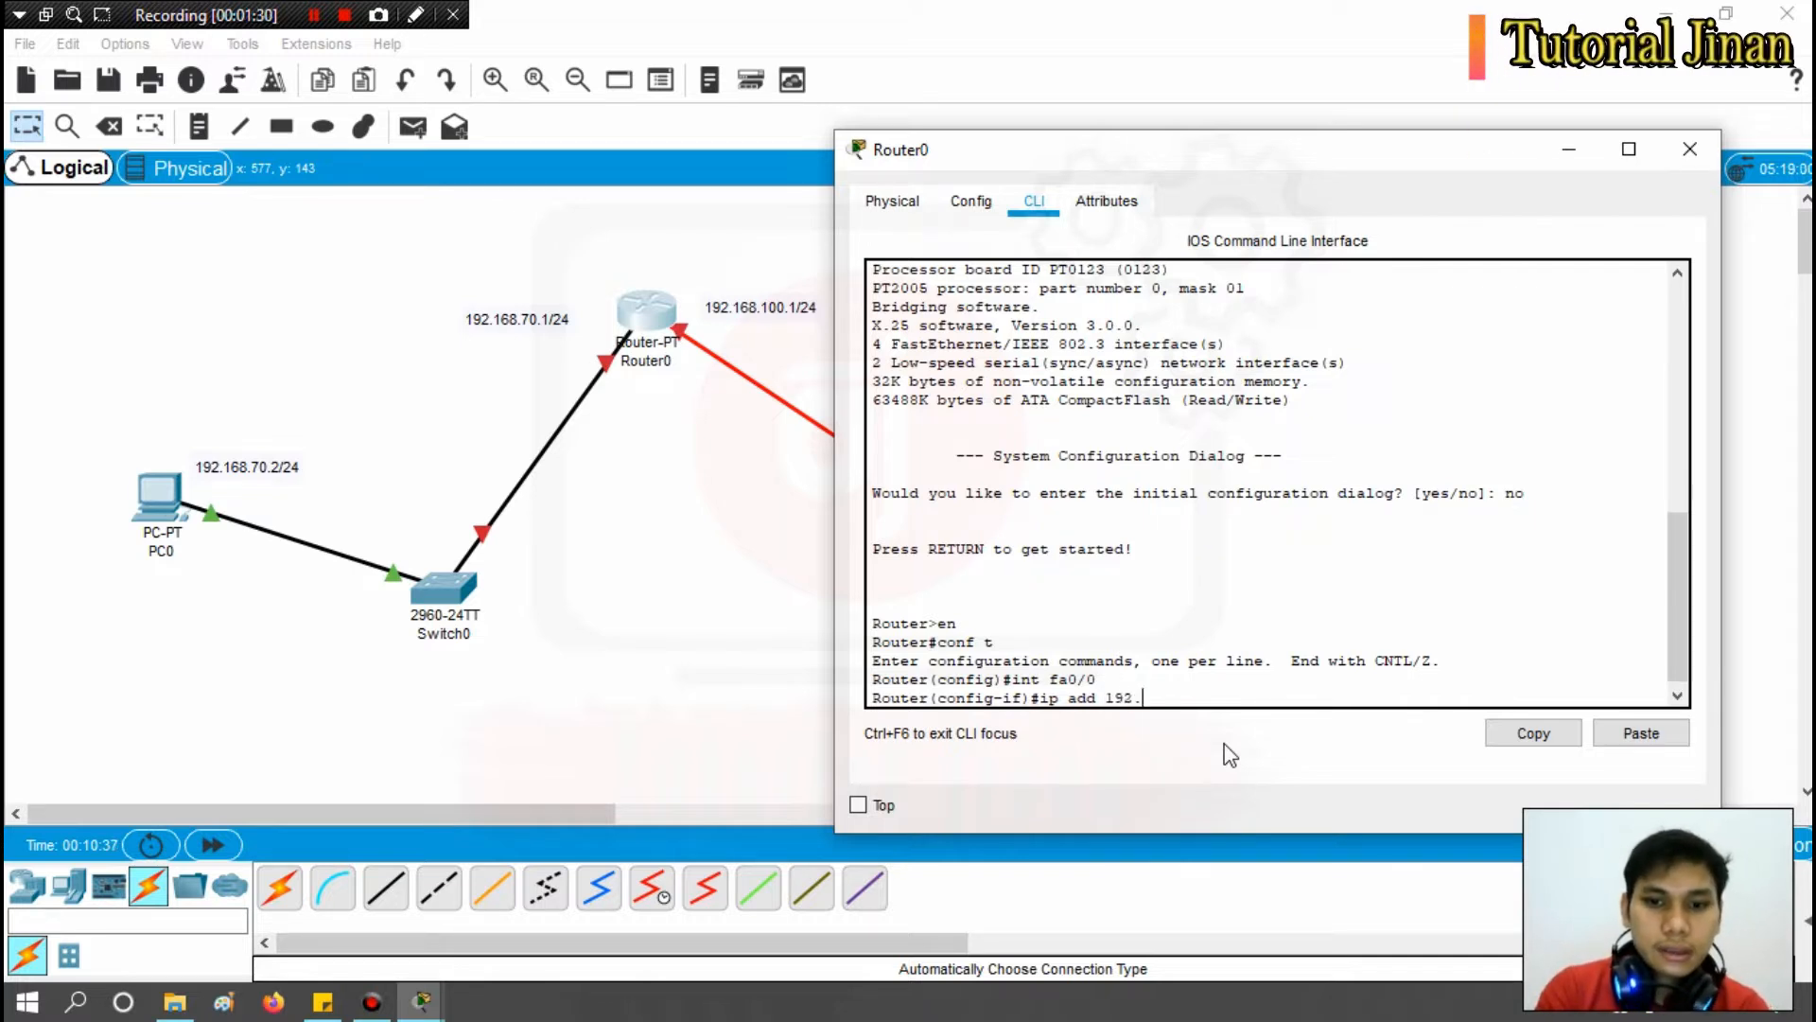
text(168)
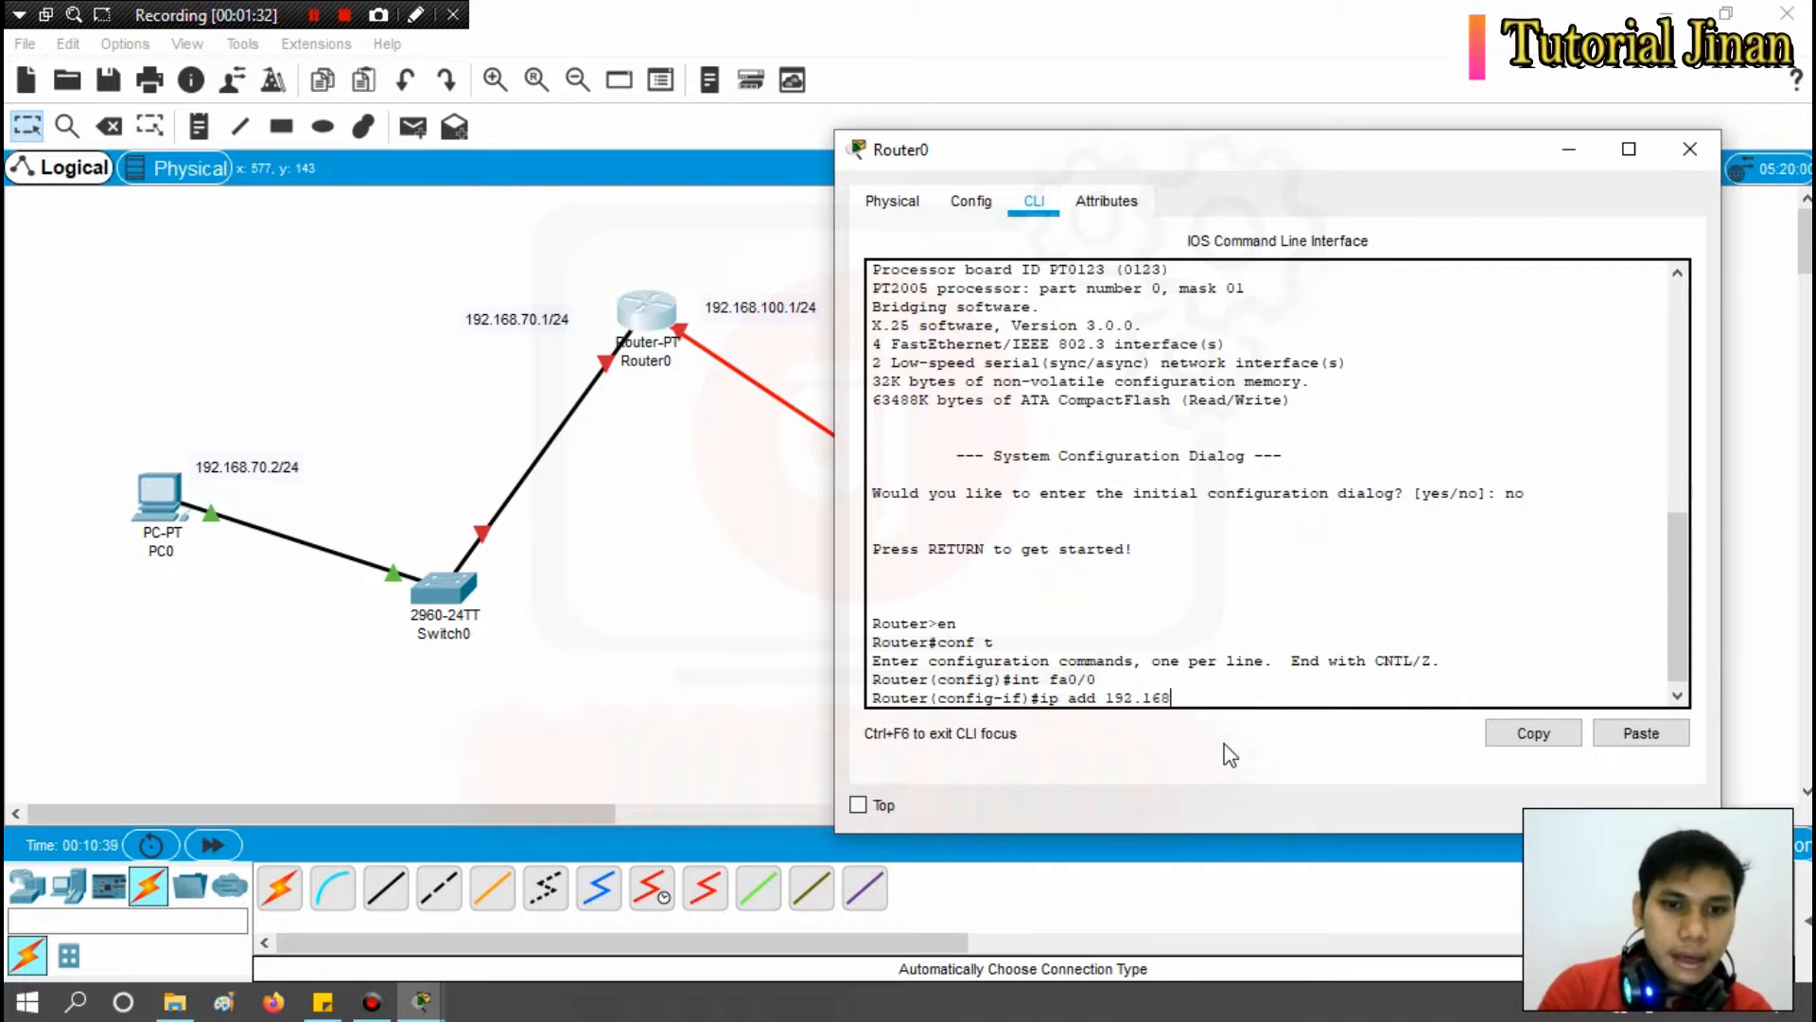
text(.70.1 255)
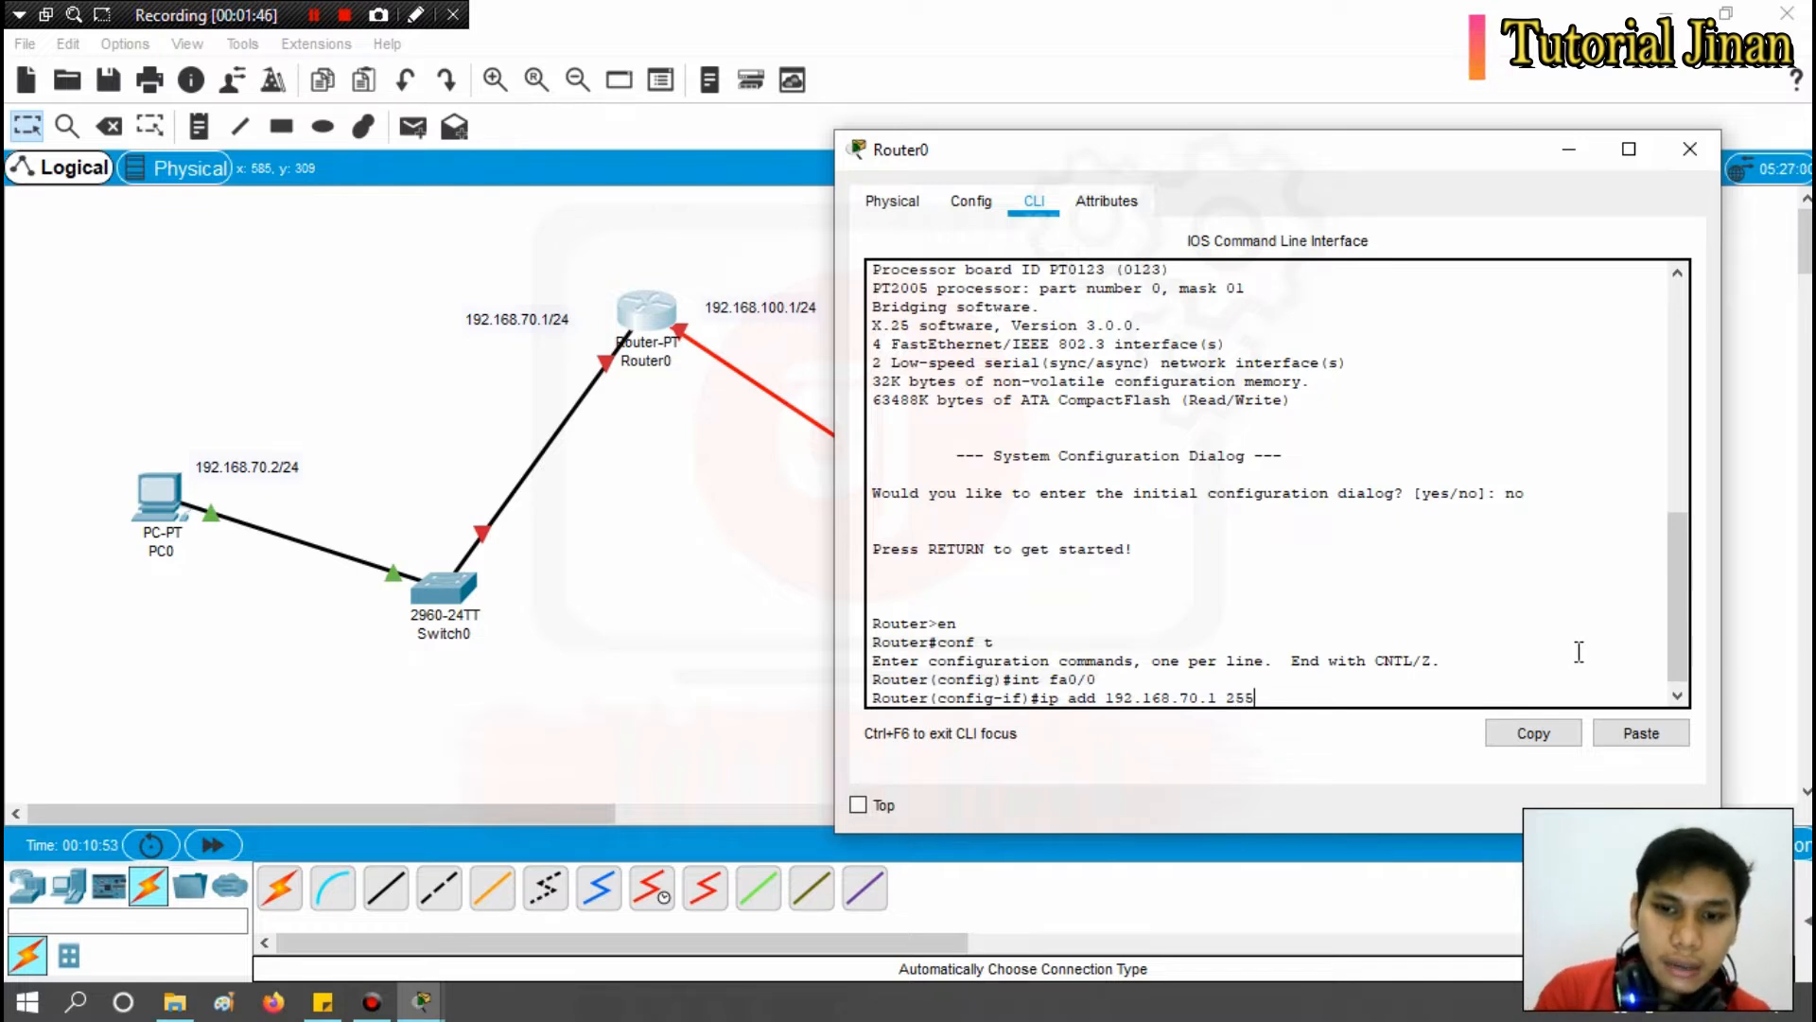
text(.2)
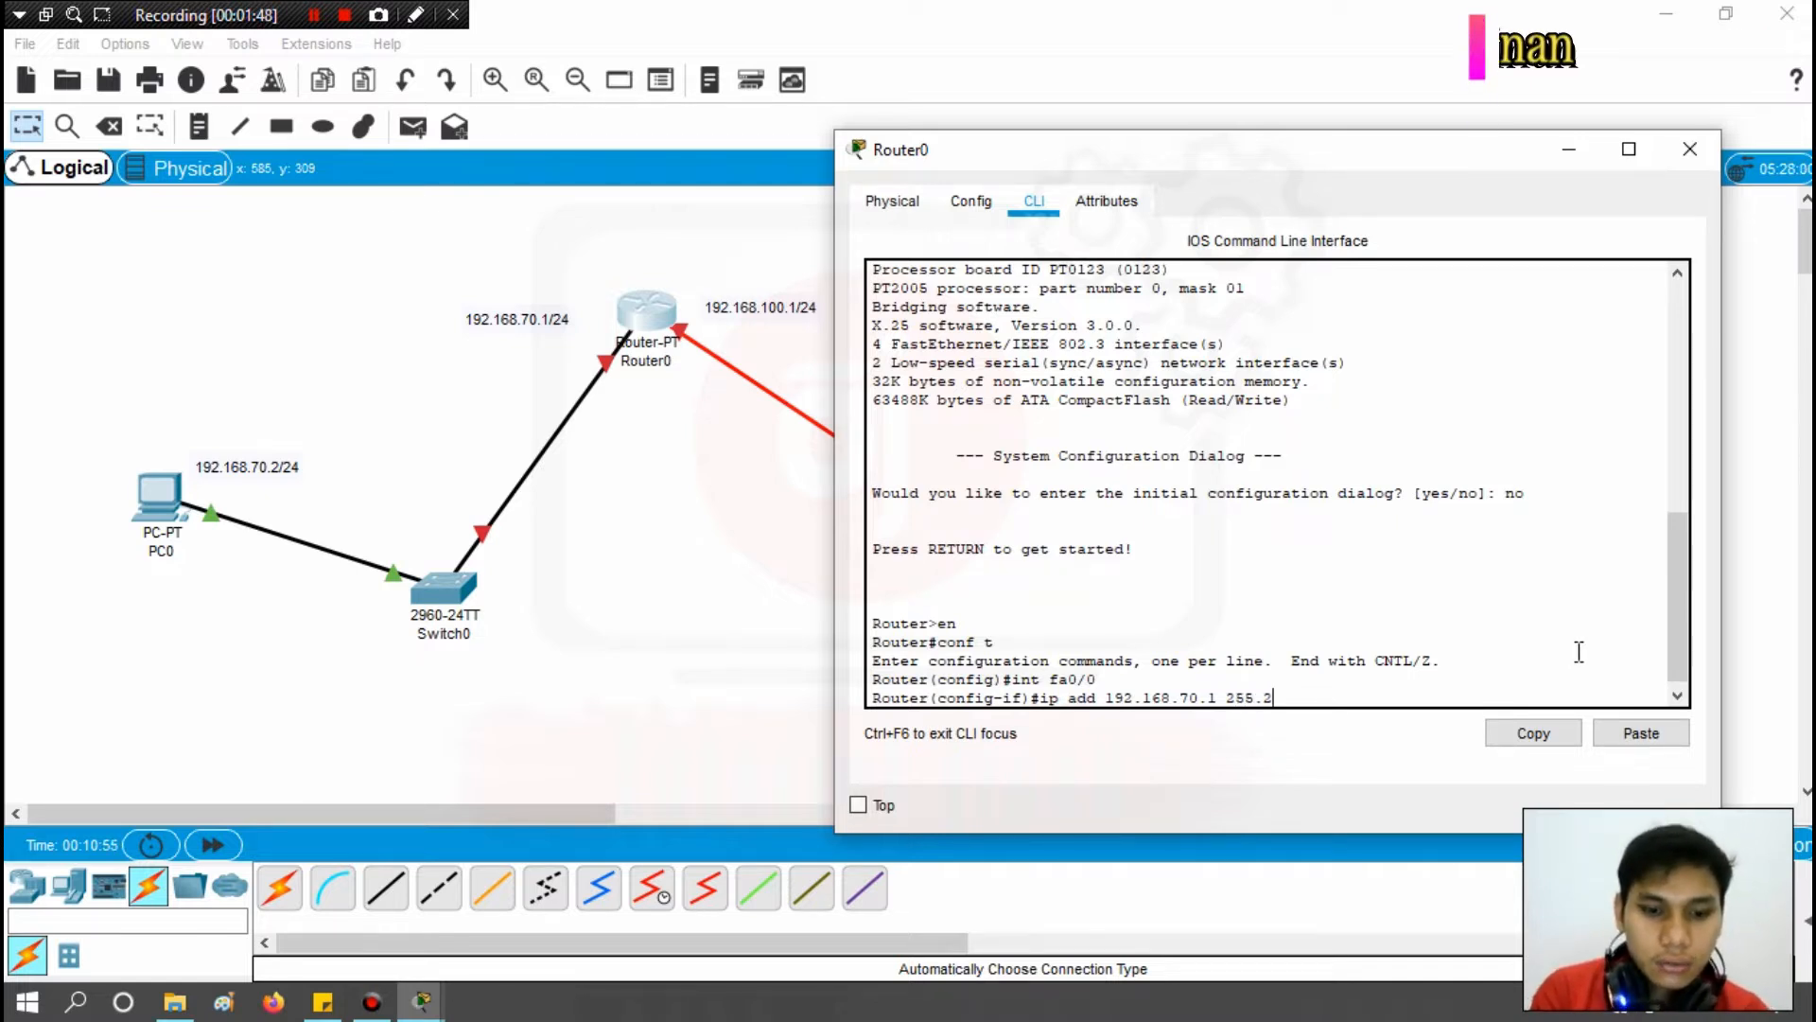
text(55.2)
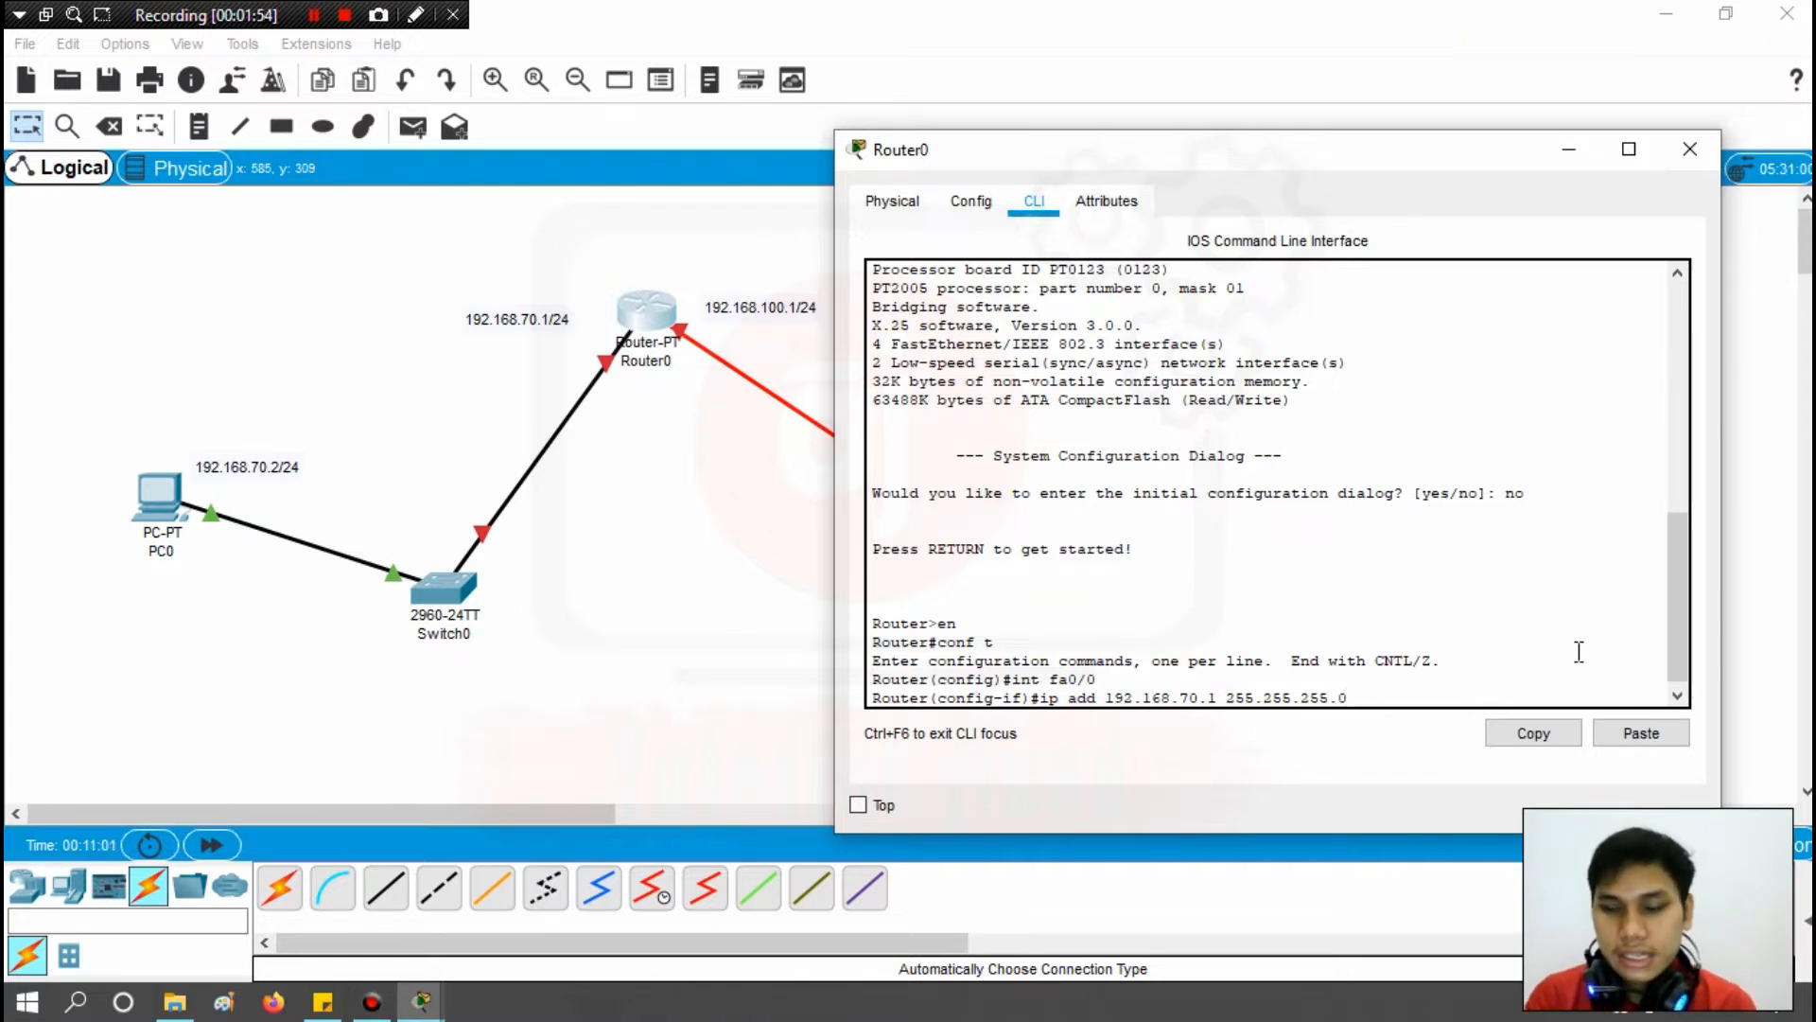
text(55.0)
key(Return)
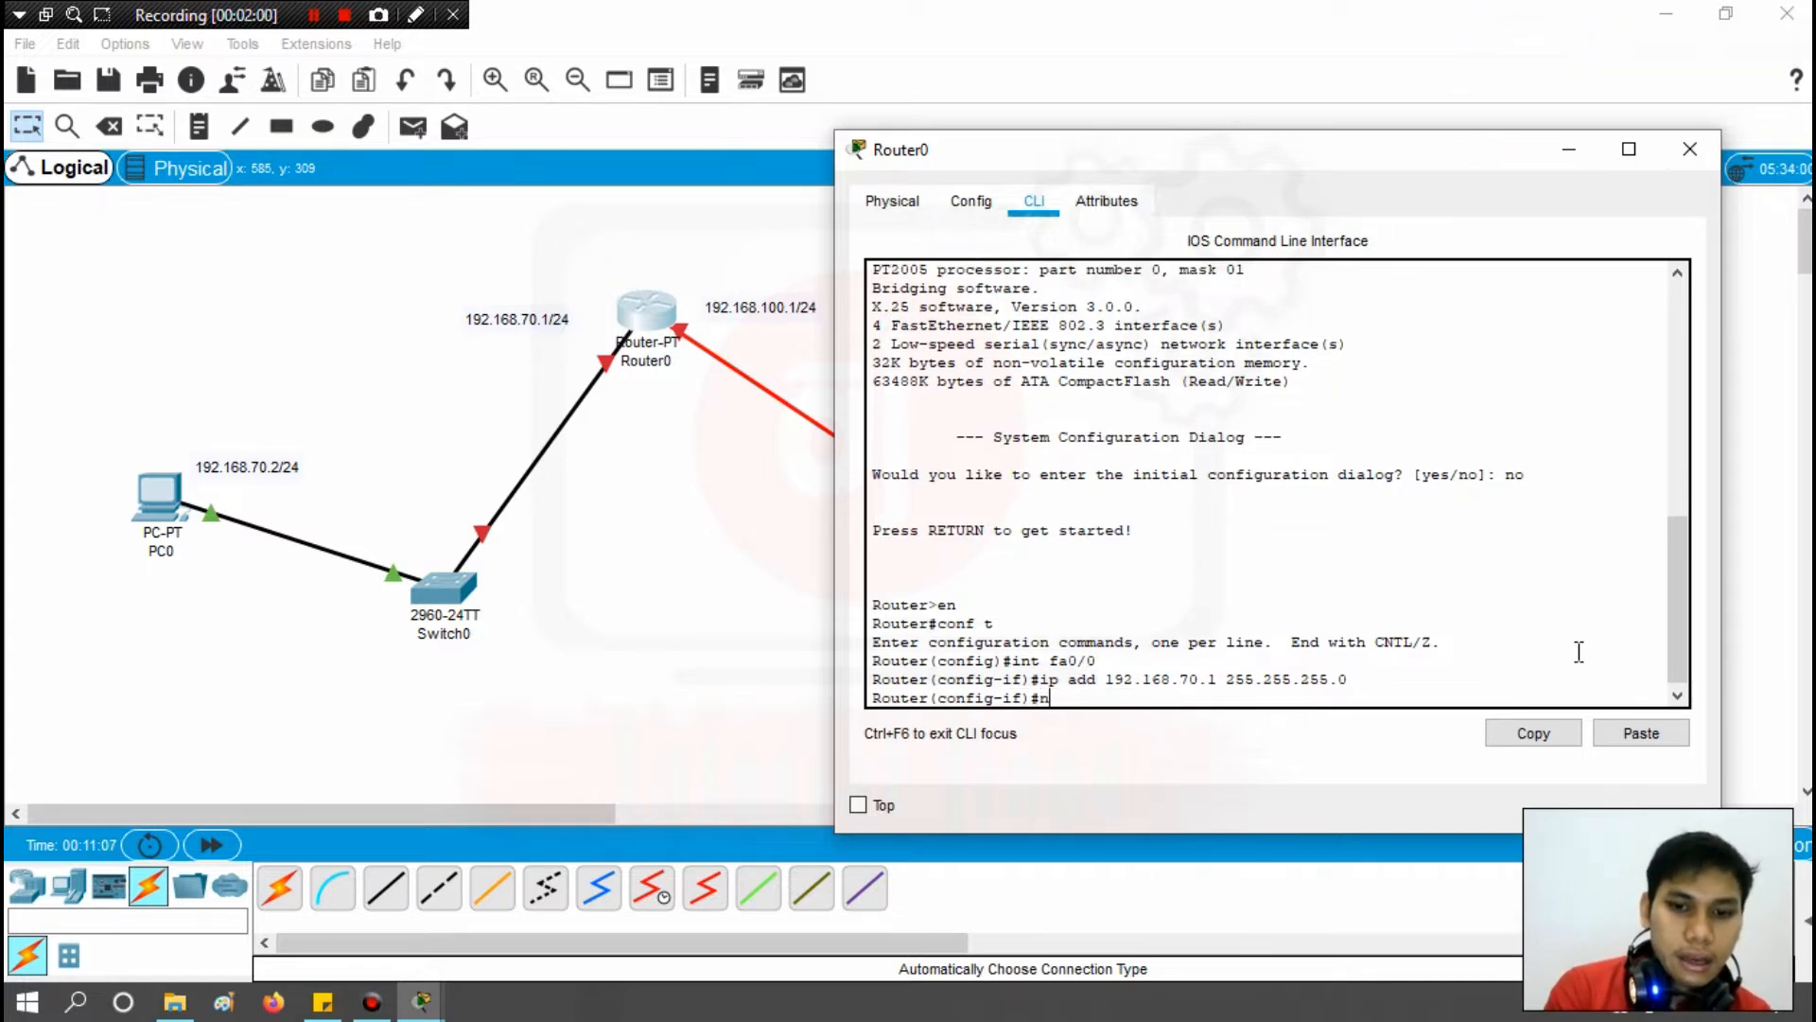
Enable Router0's FastEthernet0/0 interface with no shut and return to global configuration mode with exit.
text(no)
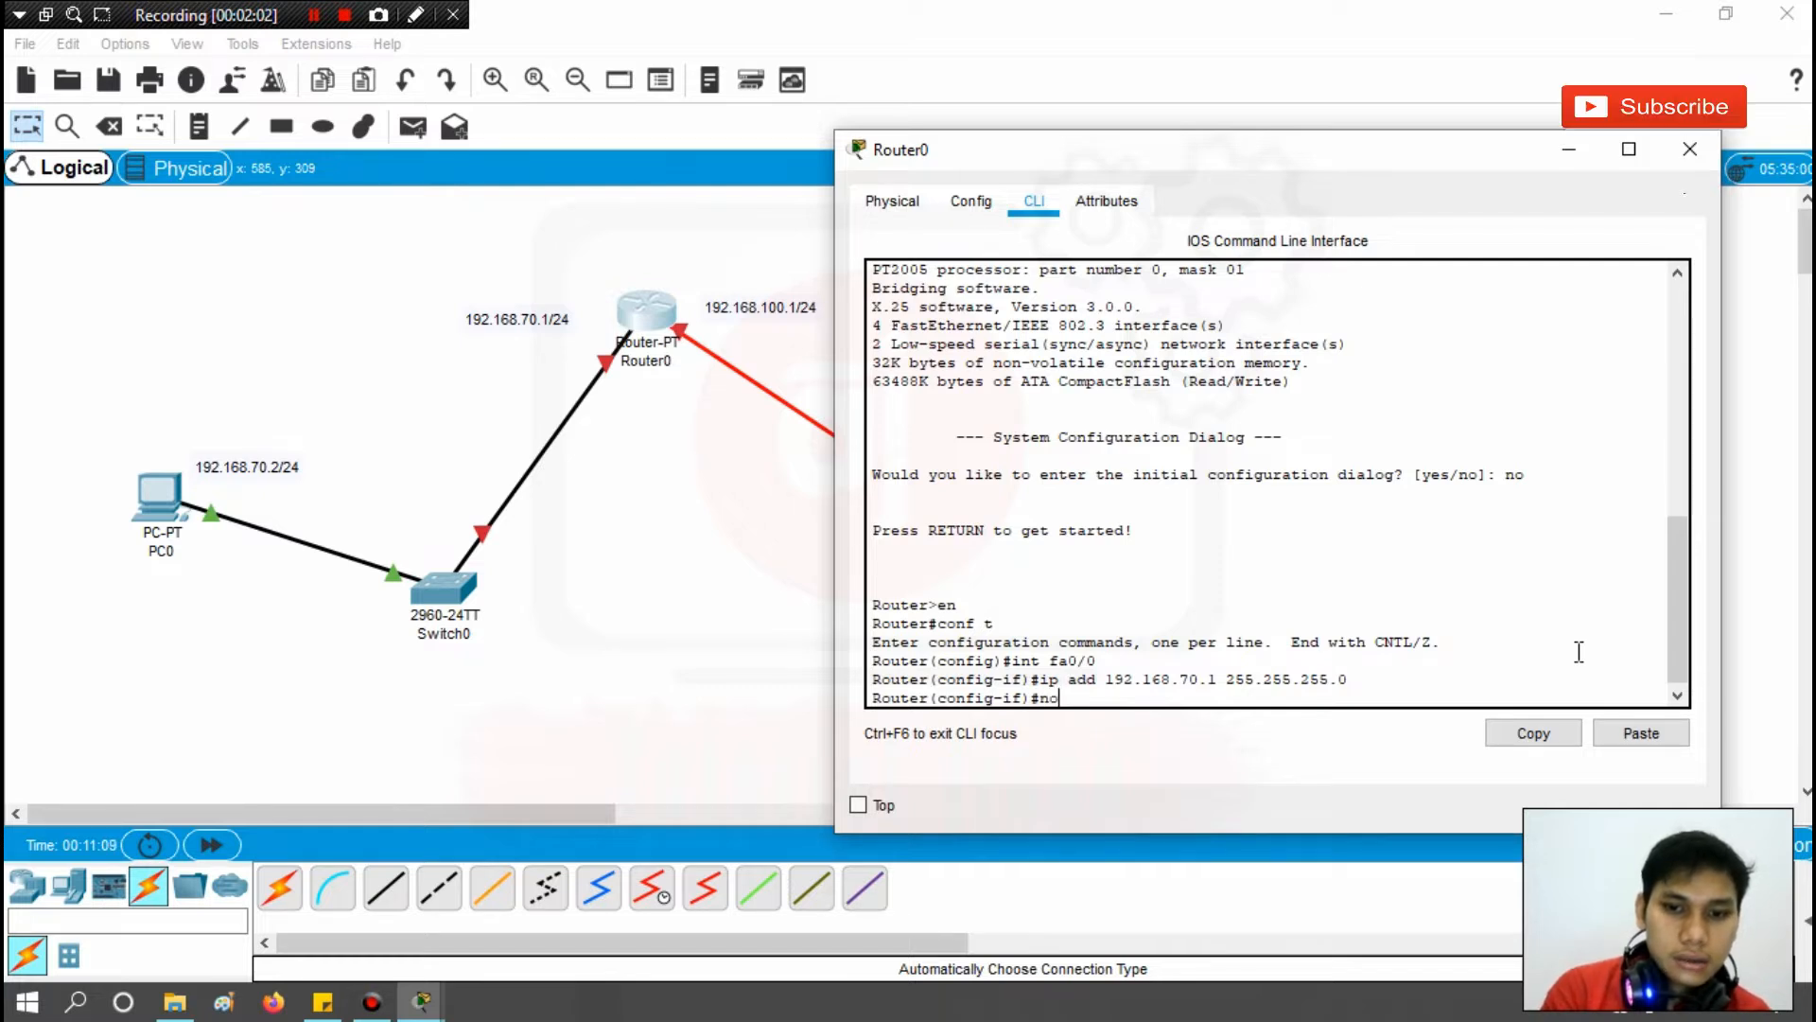
text( shut)
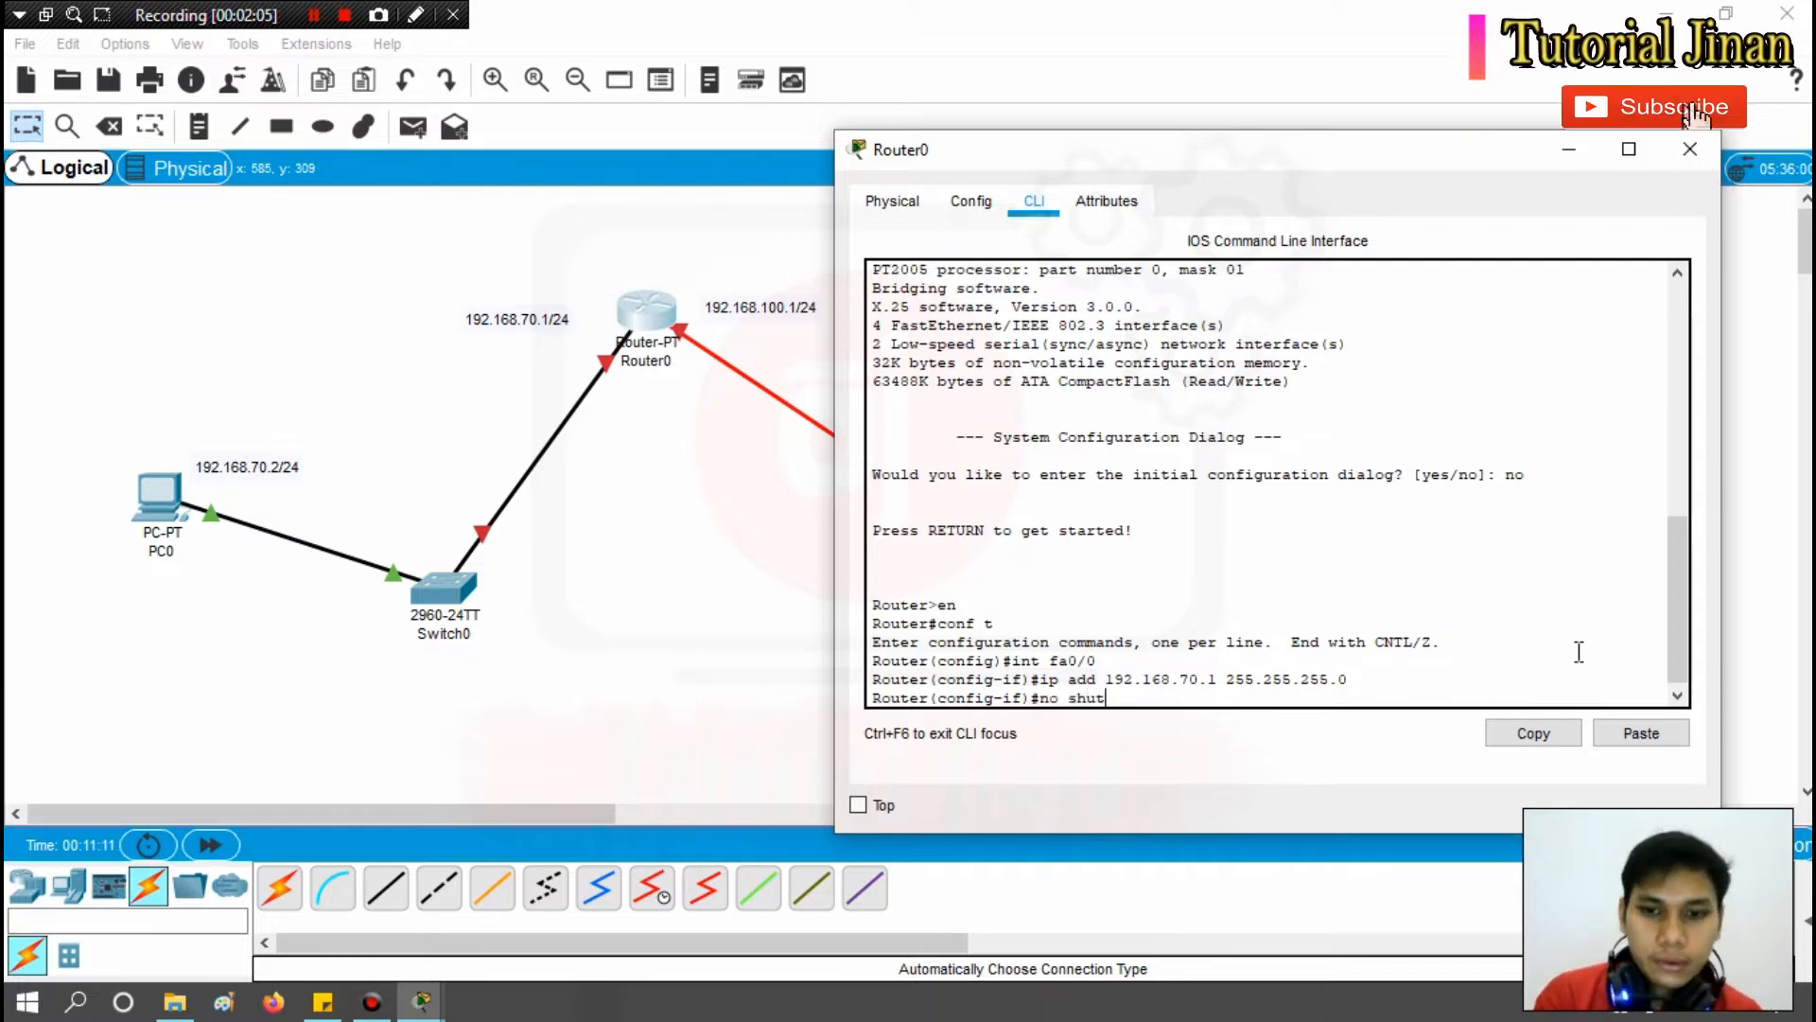
key(Return)
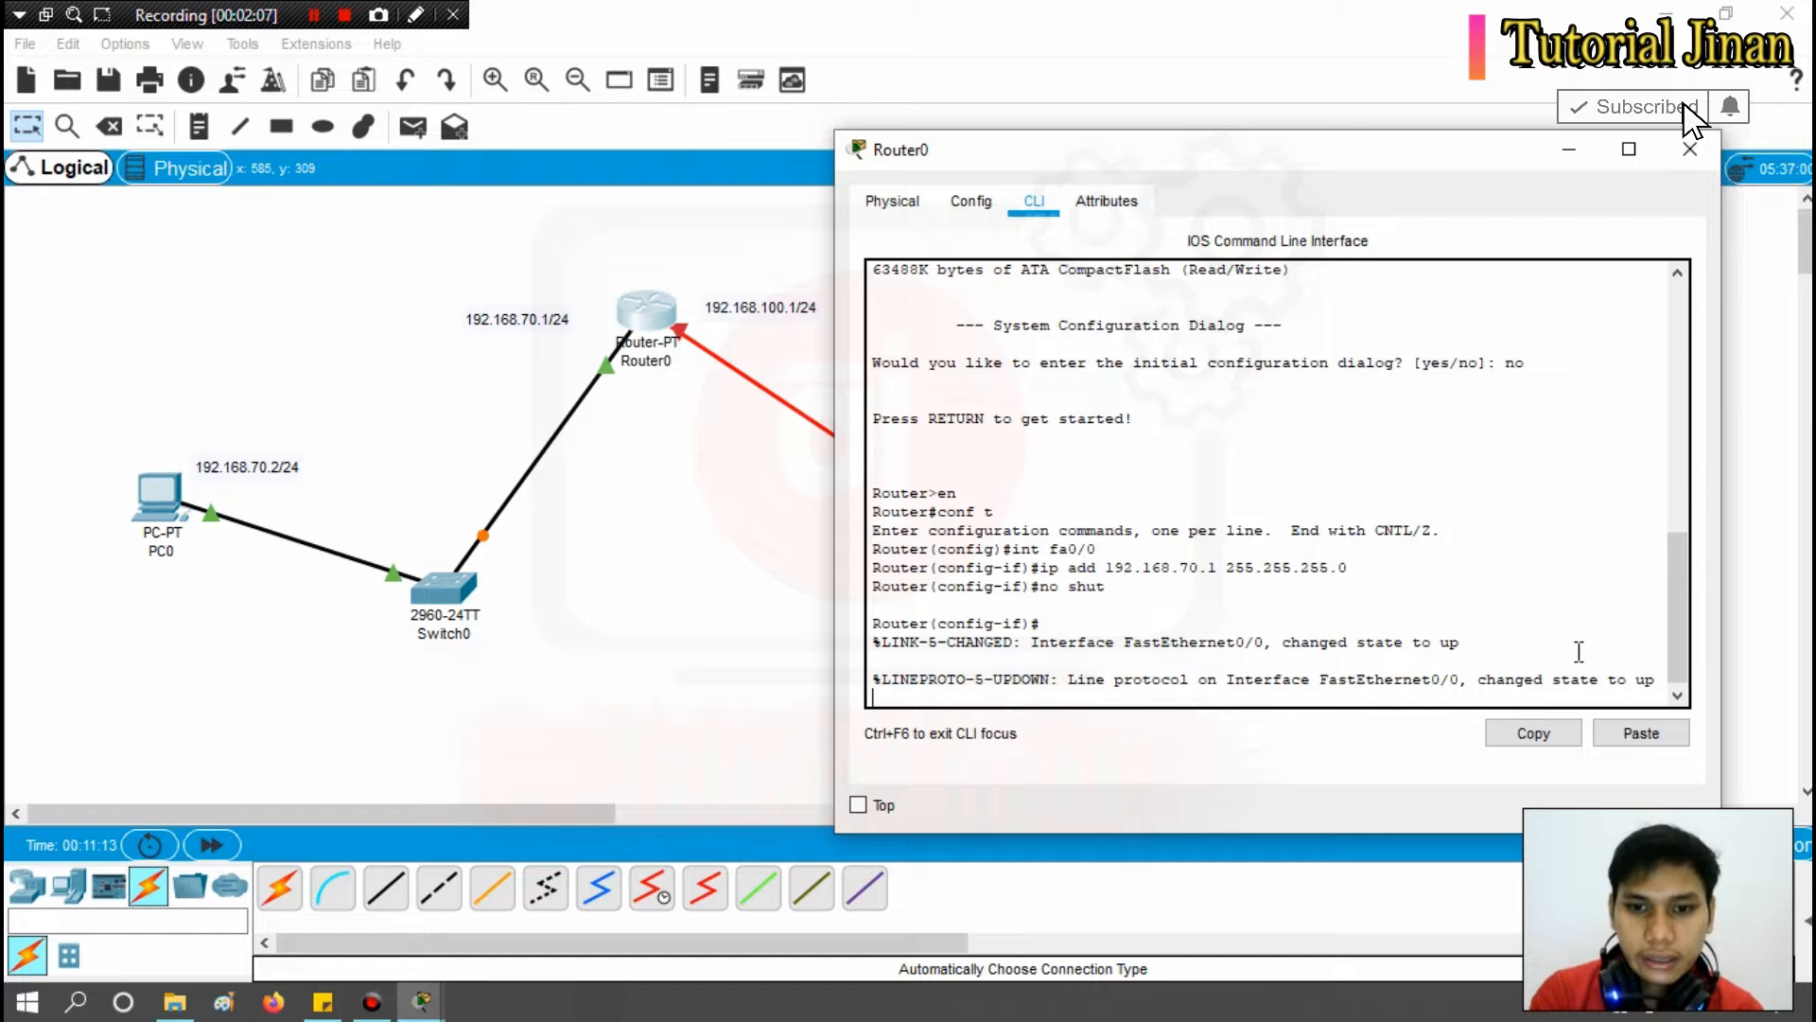
key(Return)
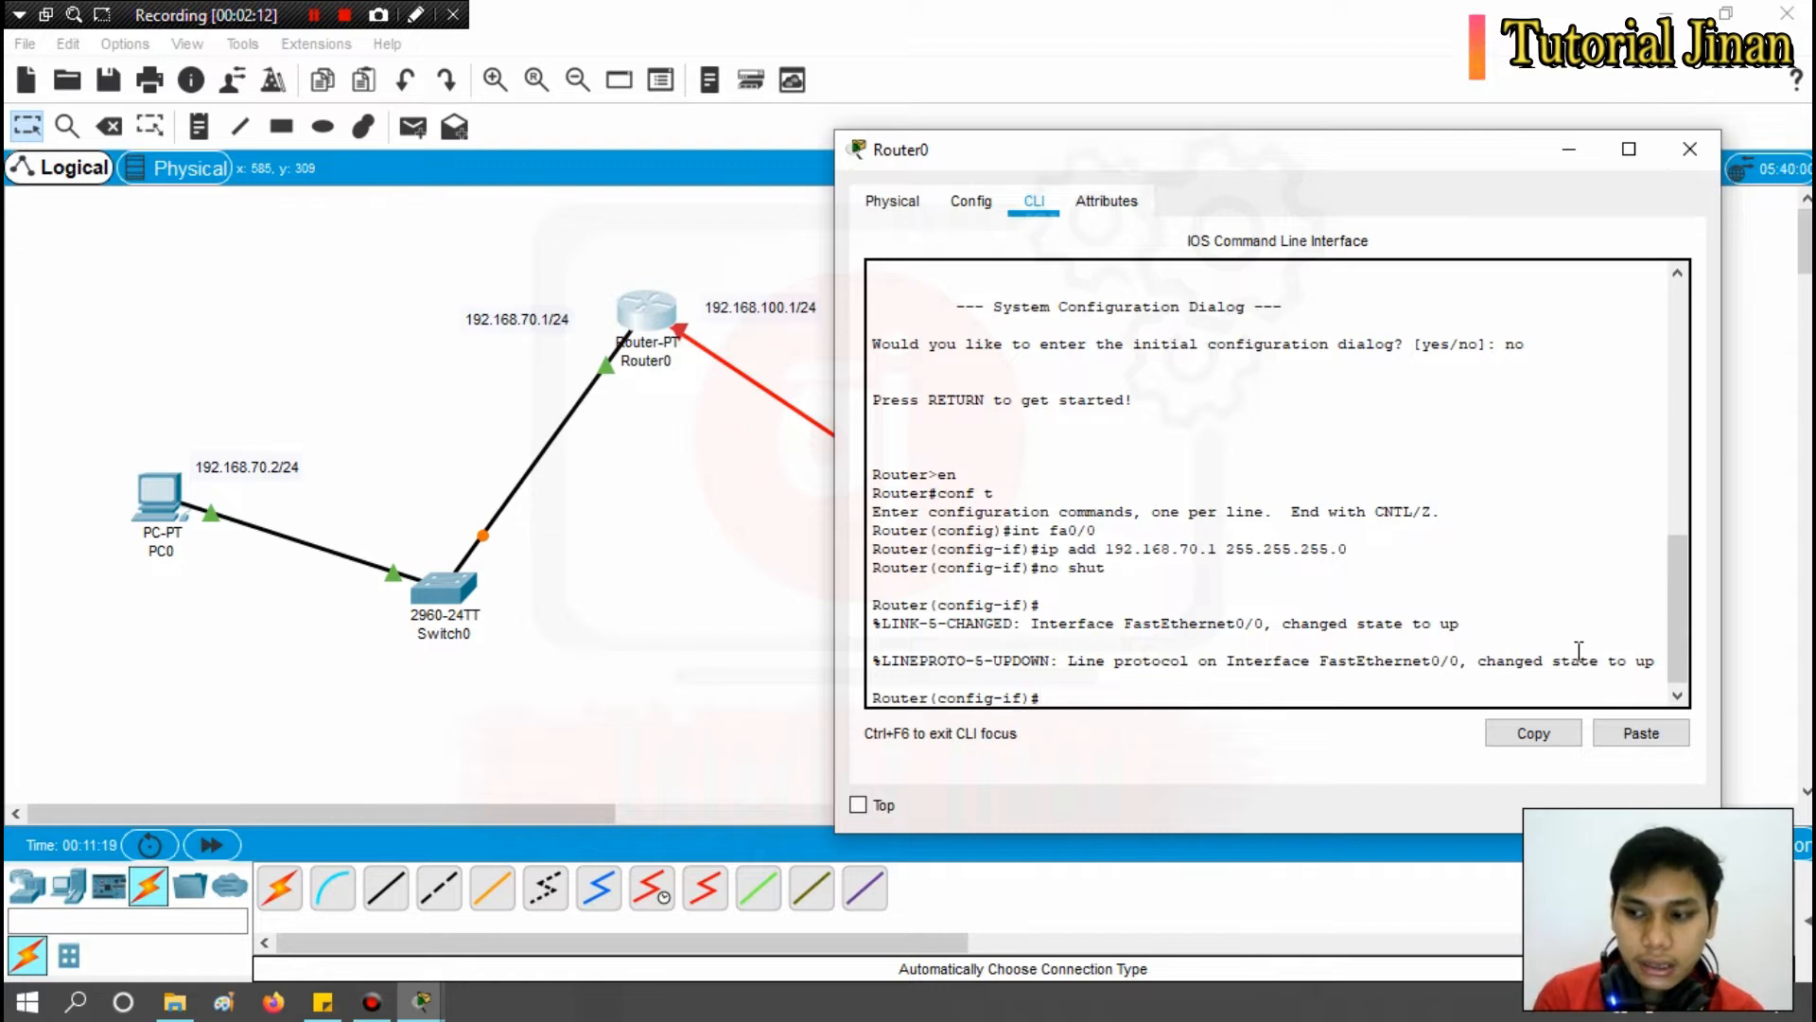
text(exi)
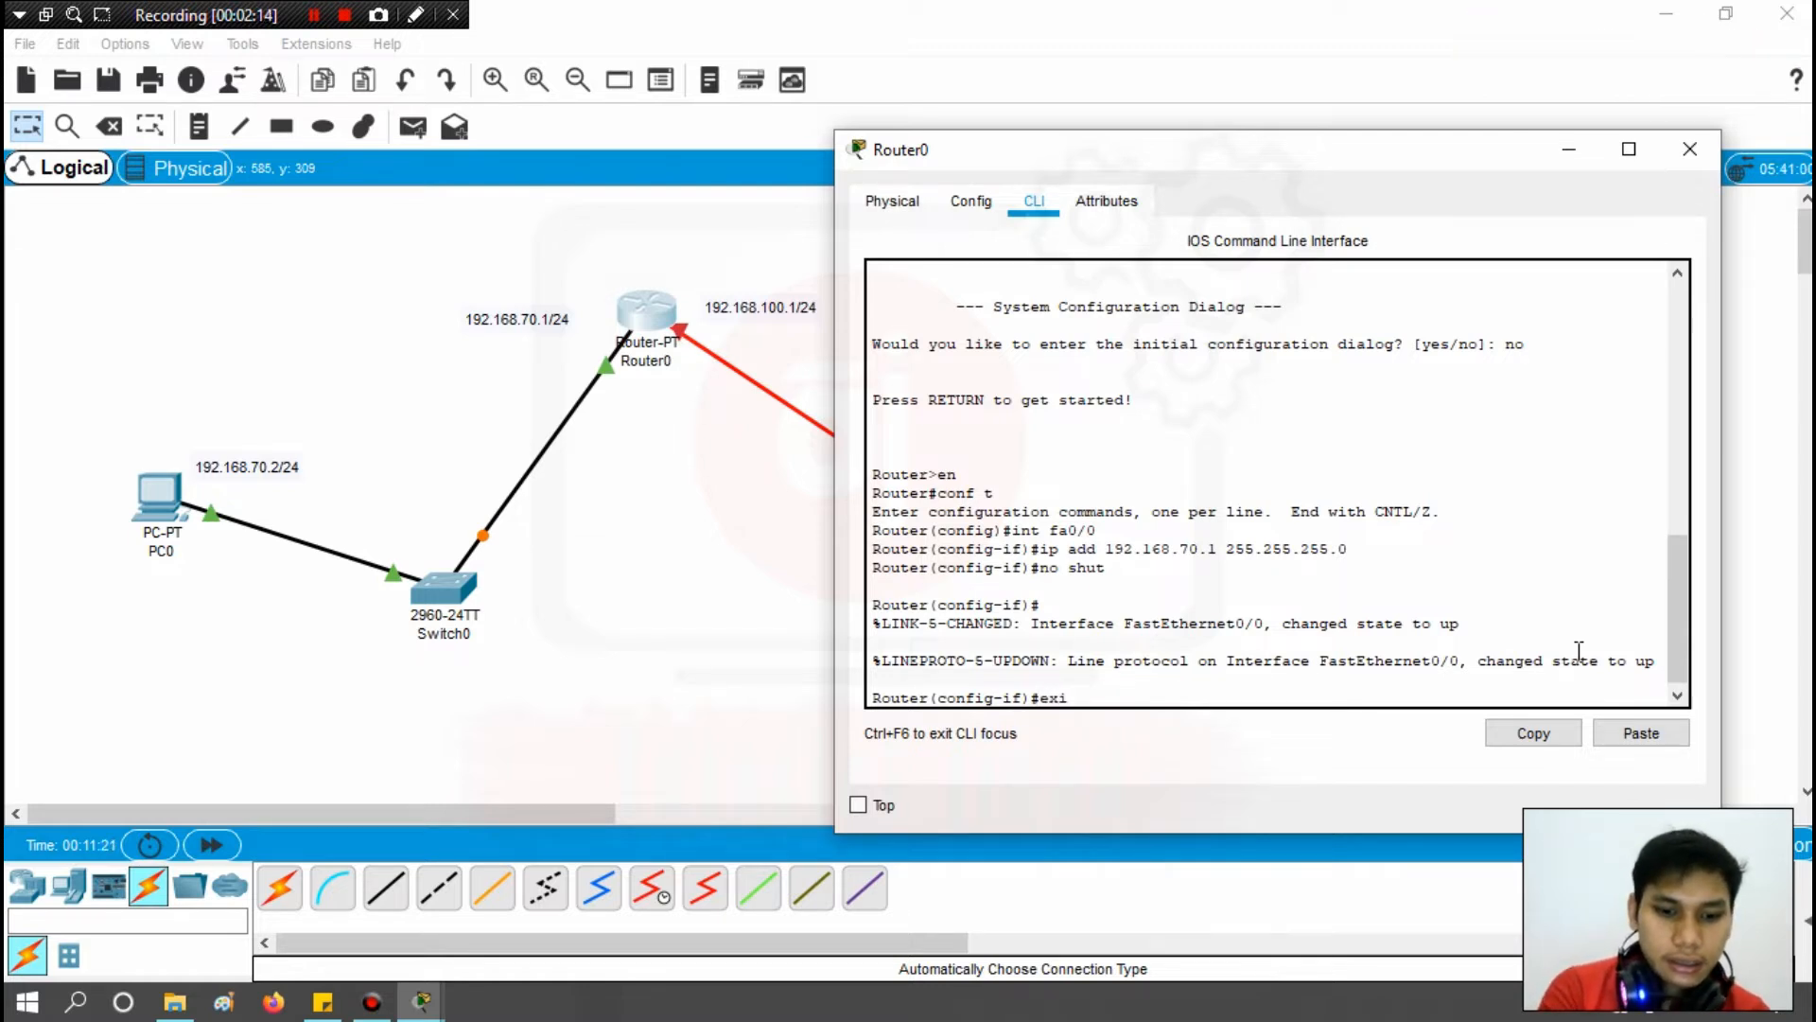
text(t)
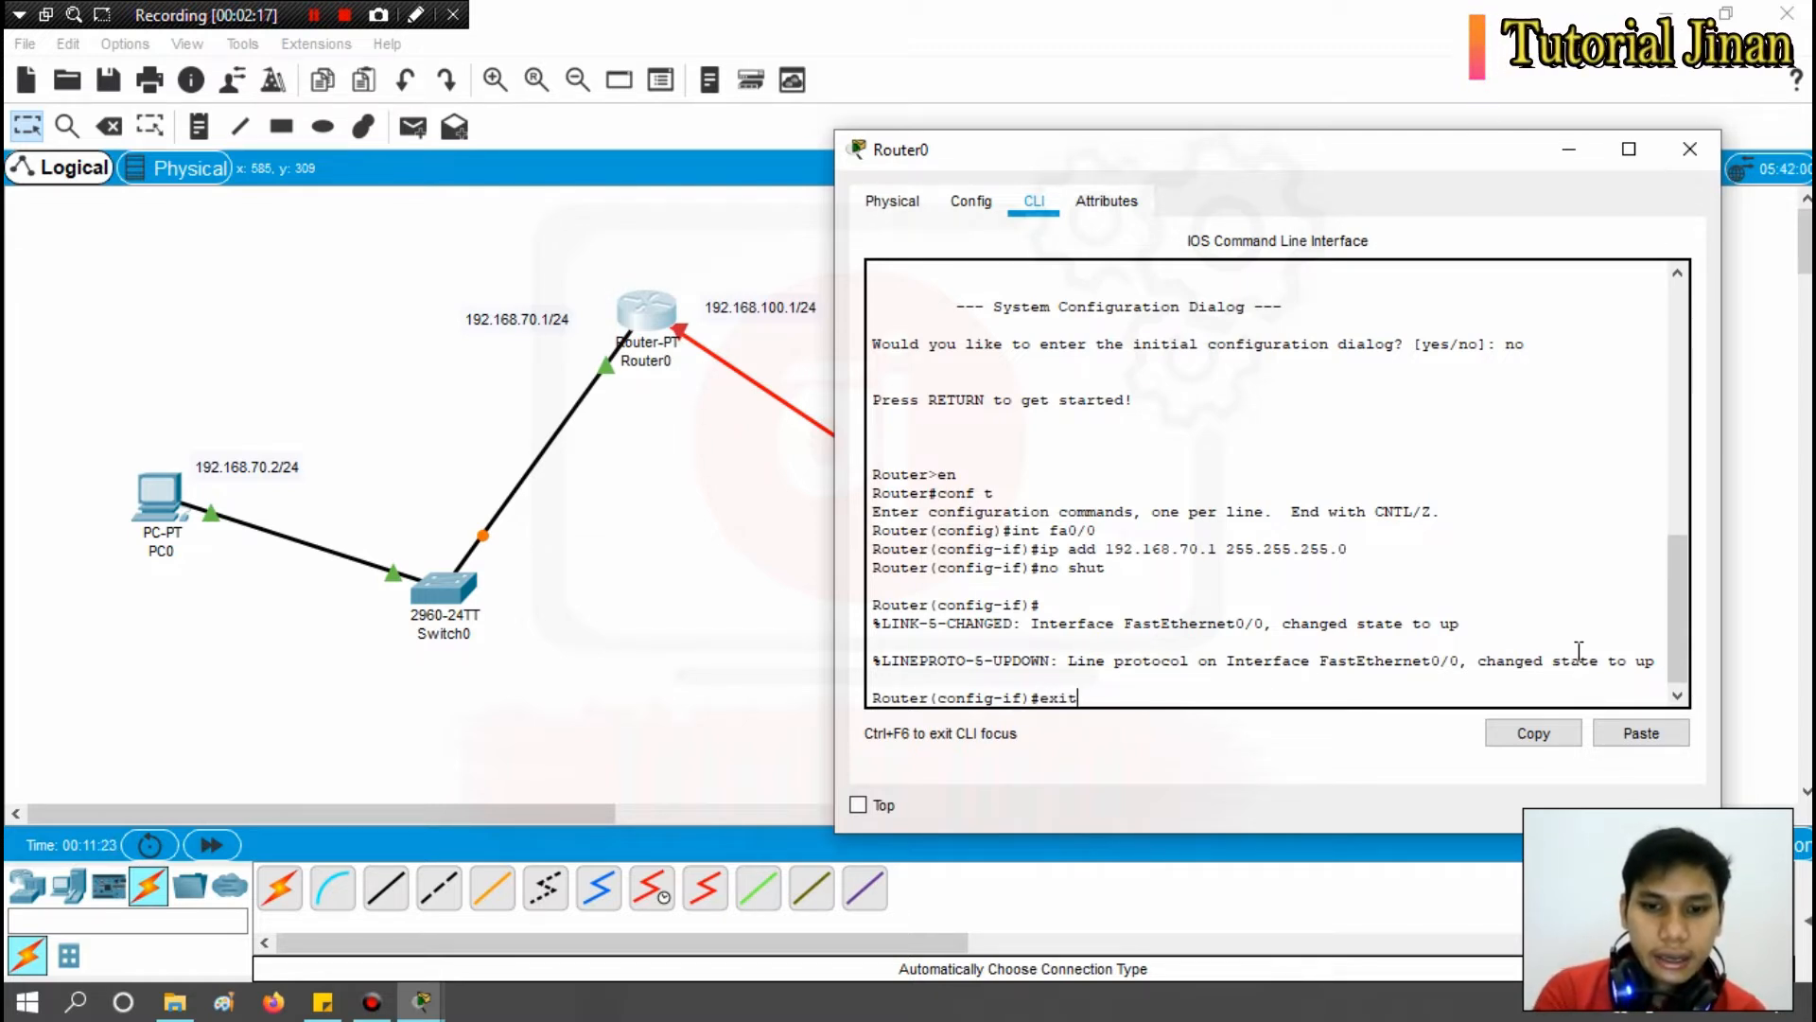
key(Return)
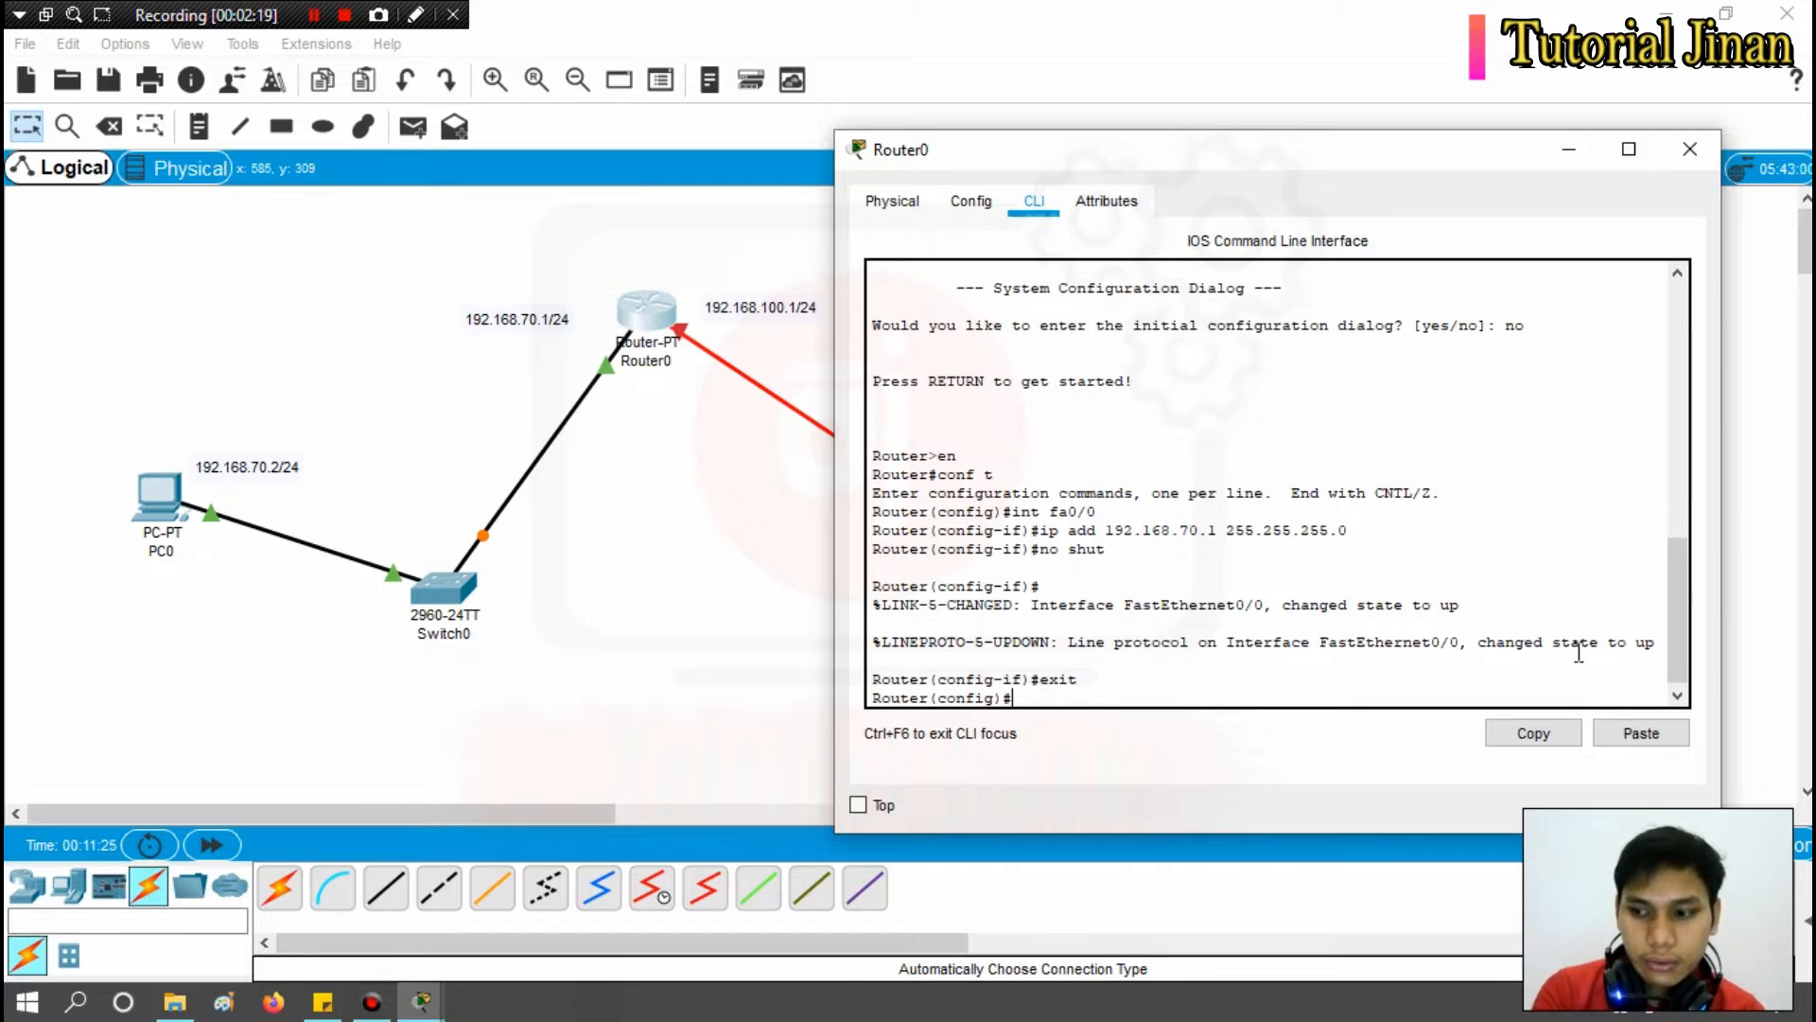
Enter interface configuration for Serial2/0 on Router0 with int s2/0, moving the router window around to uncover the topology's address labels.
text(in)
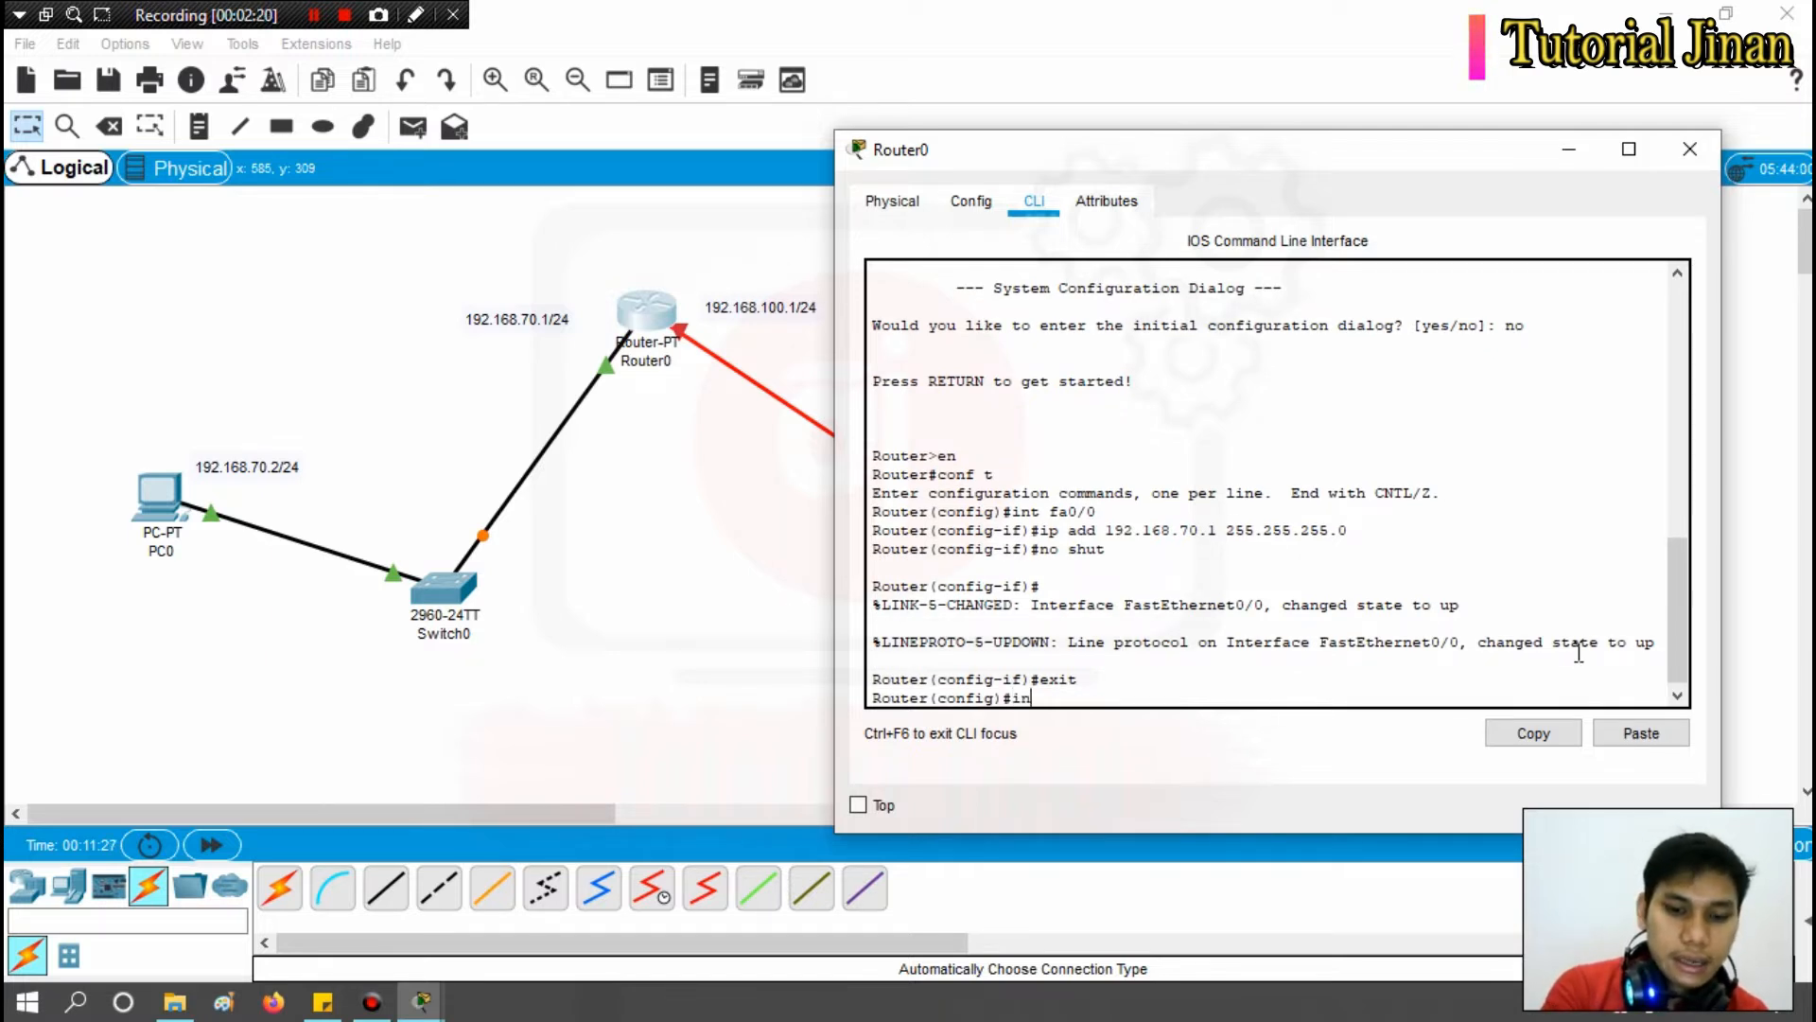
text(t s)
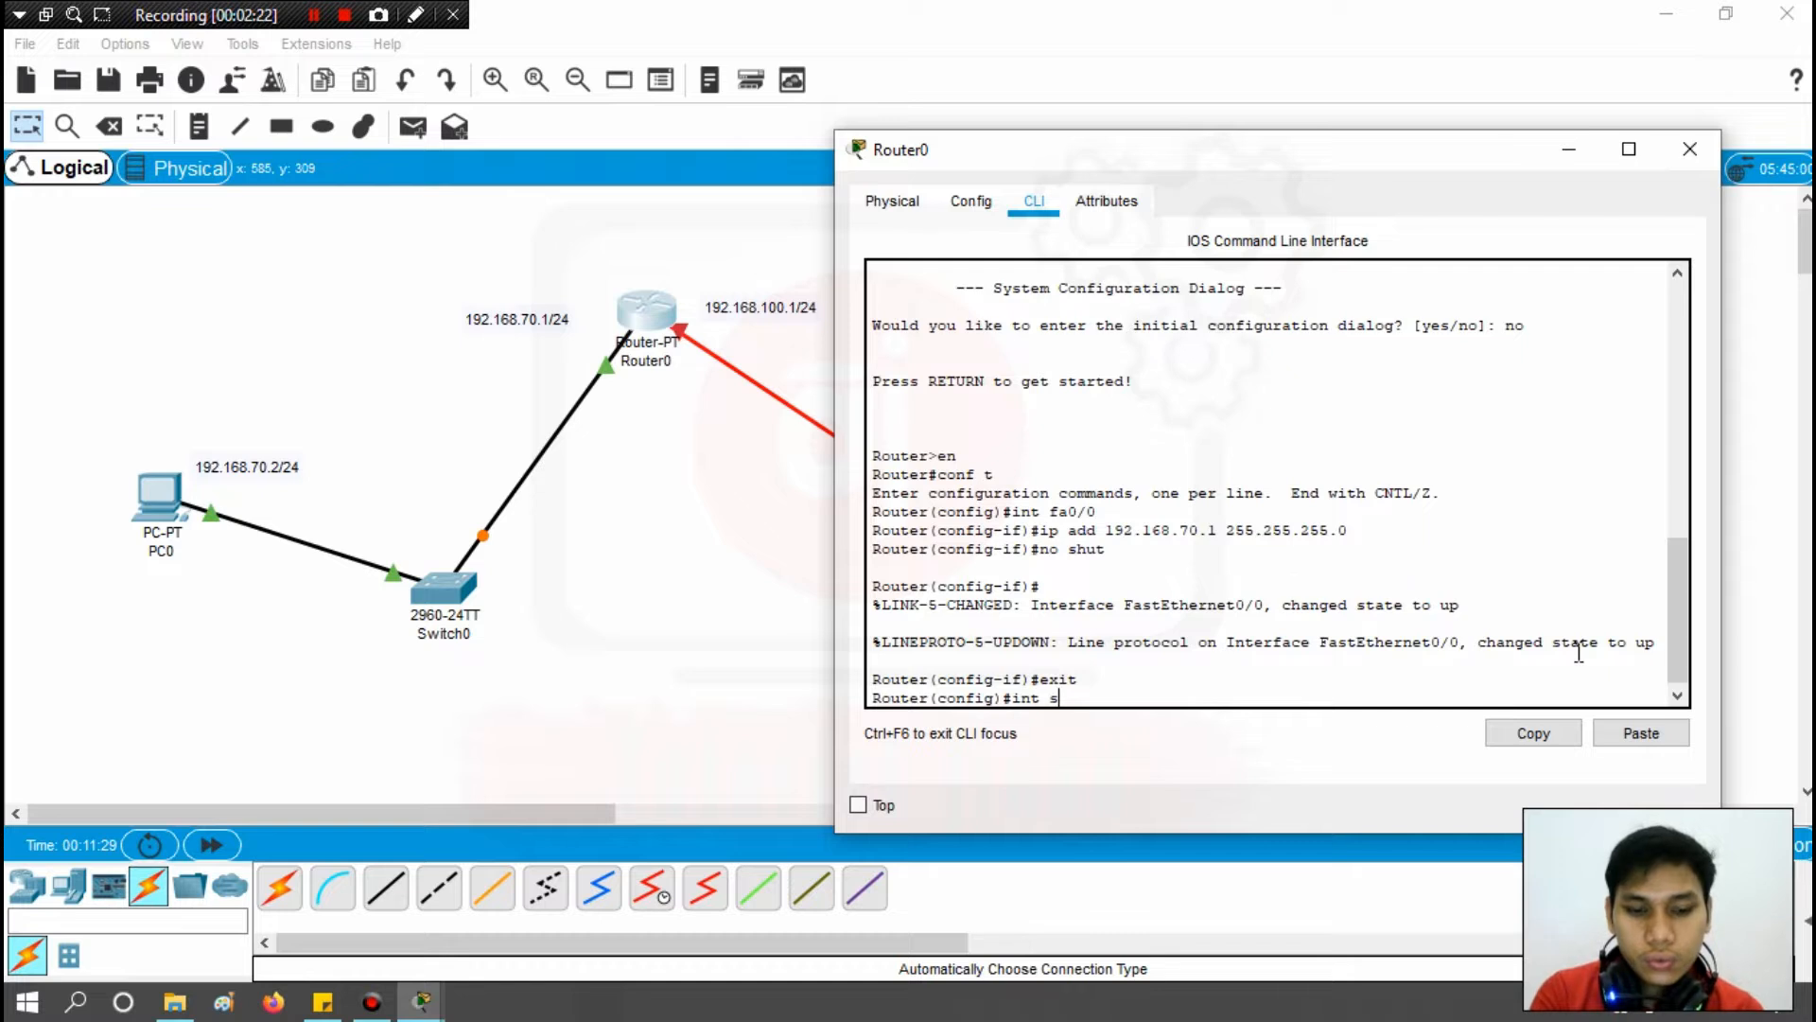
text(2/)
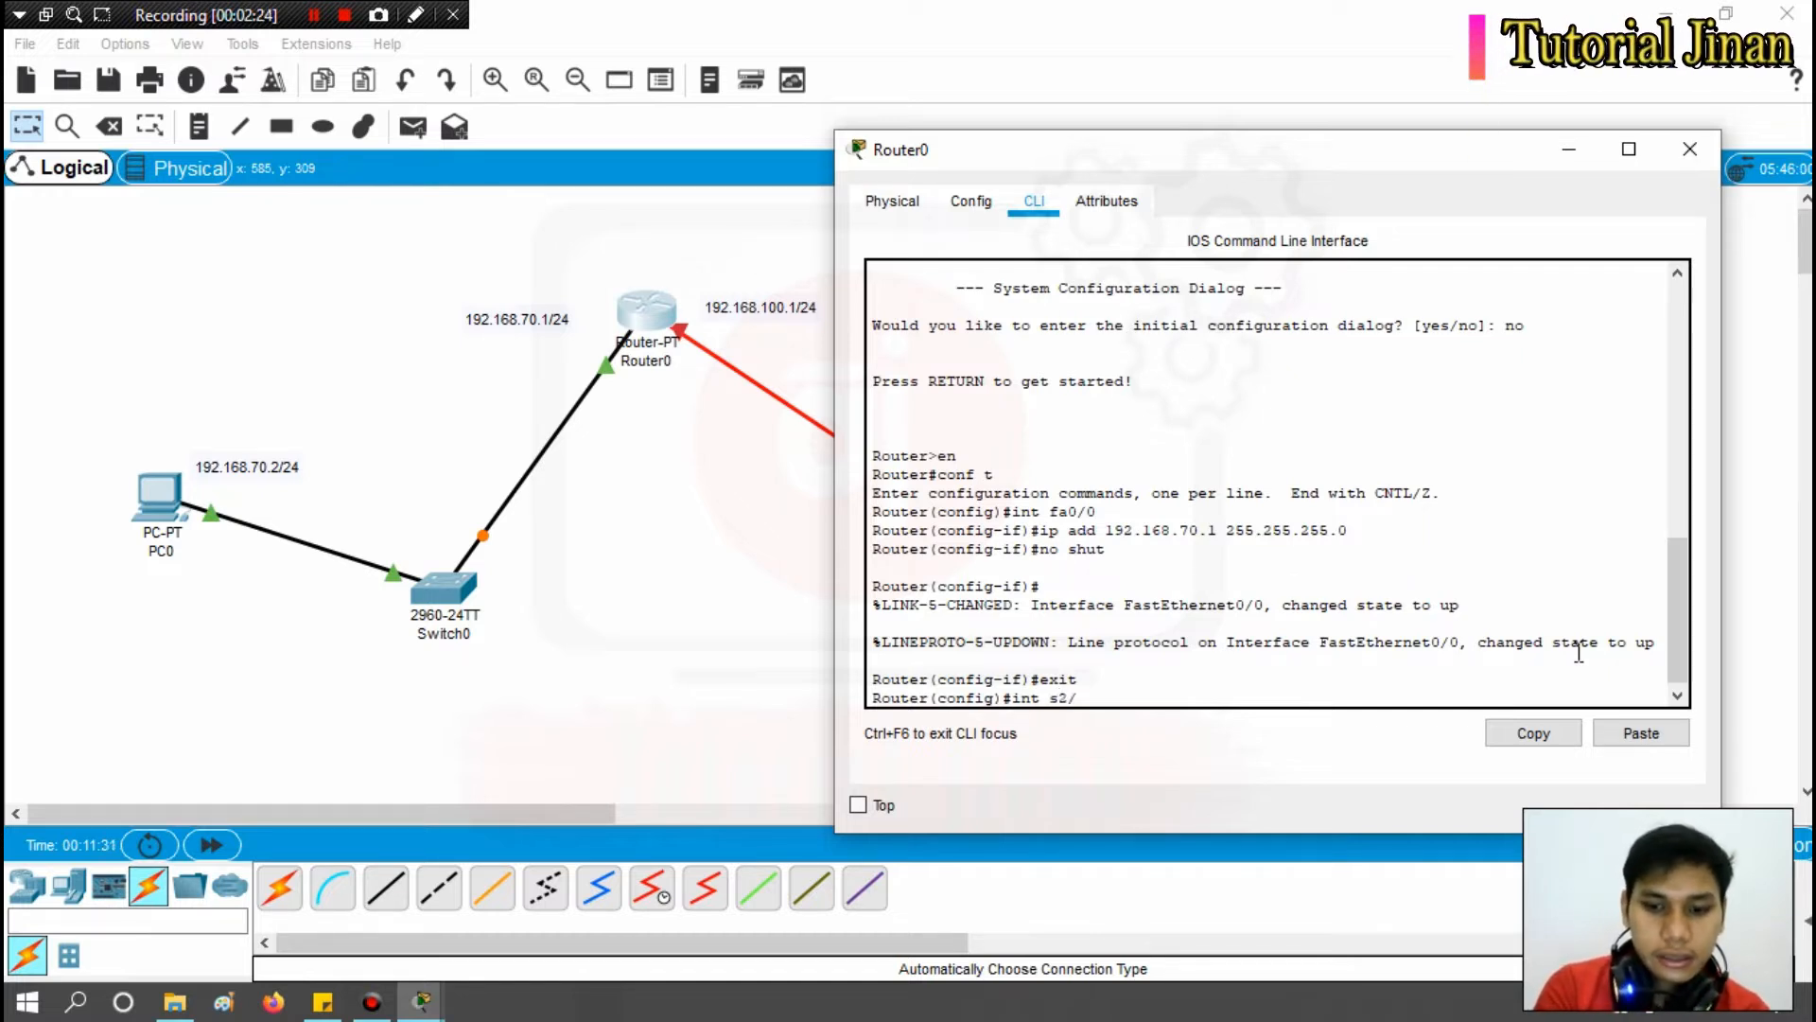
text(0)
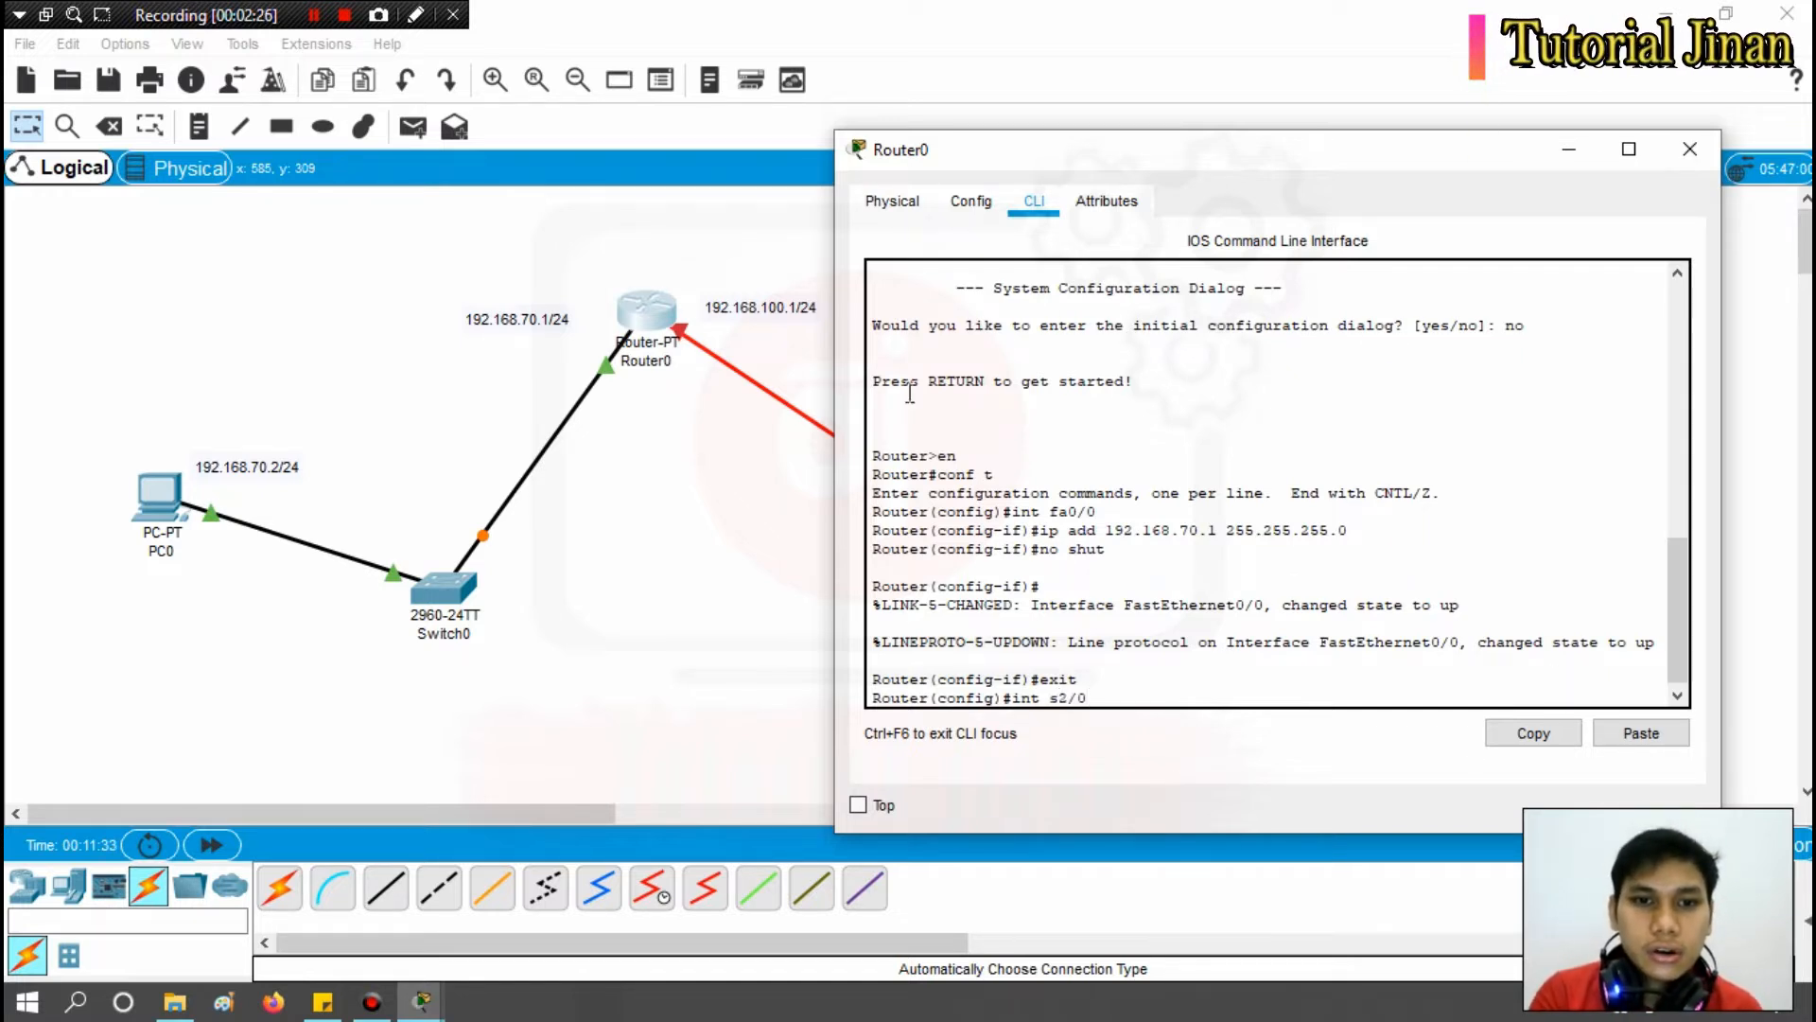
drag(1368, 155, 333, 364)
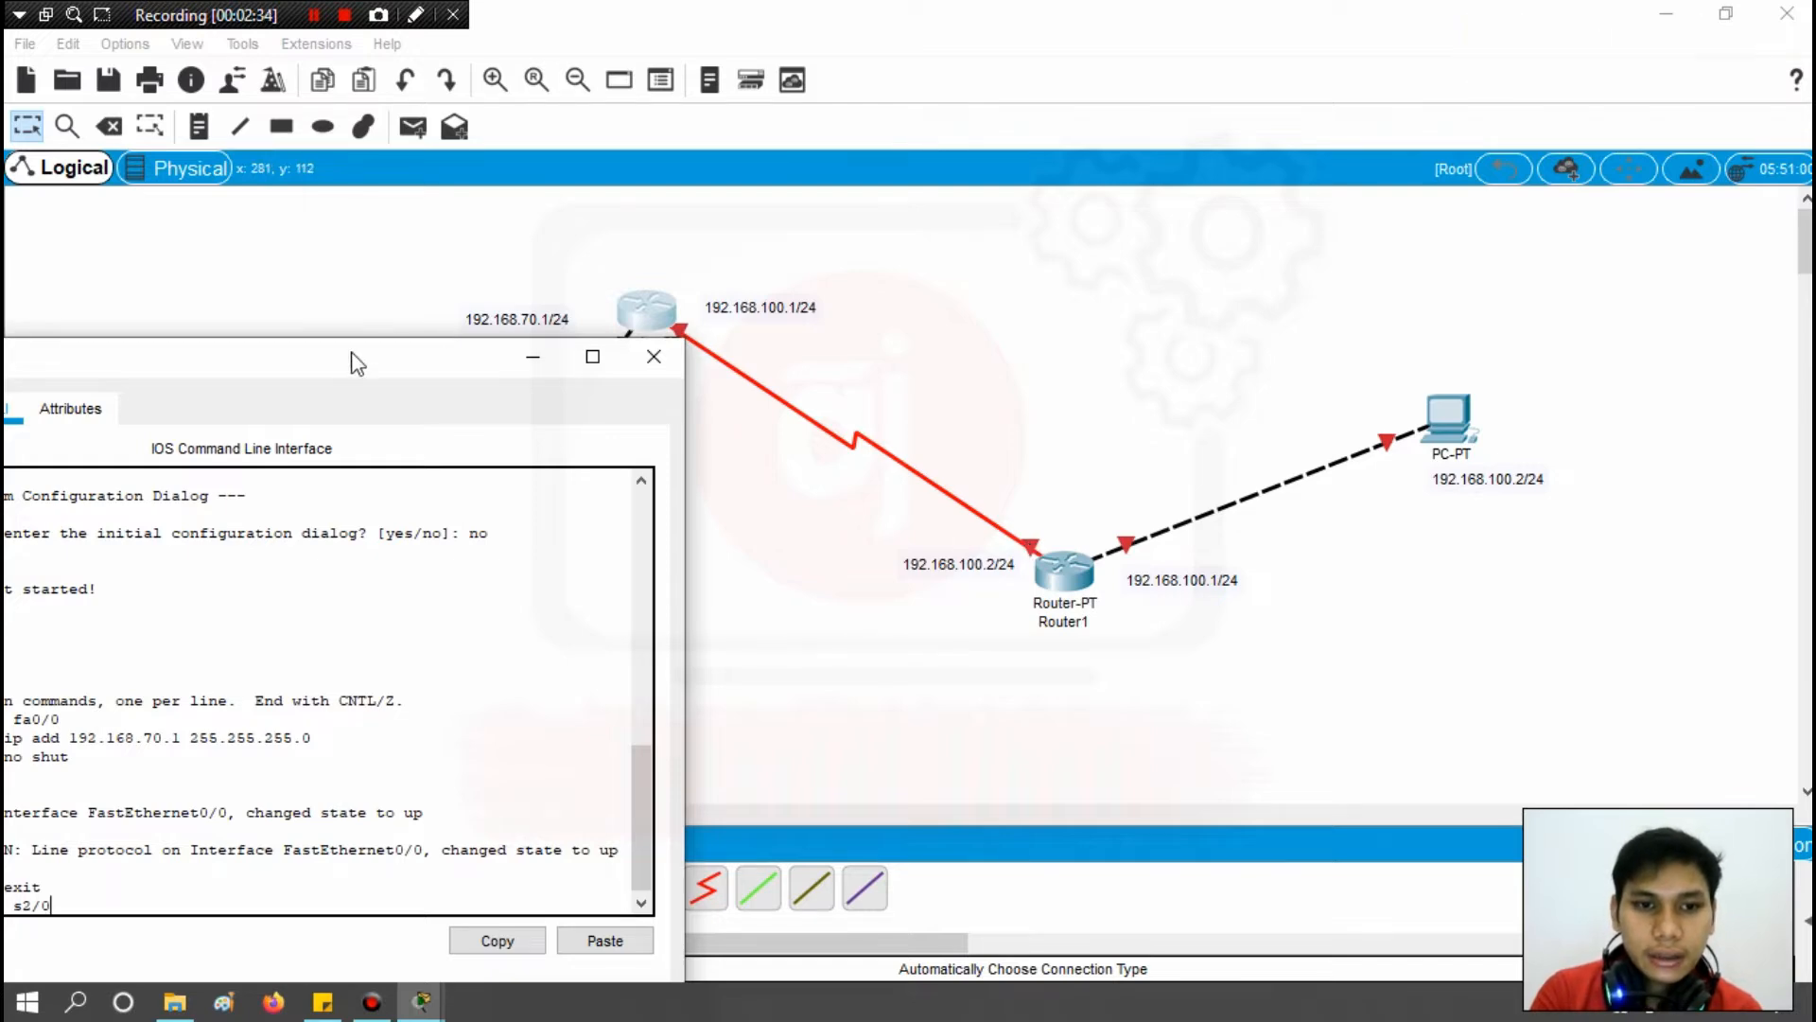
drag(292, 352, 1231, 207)
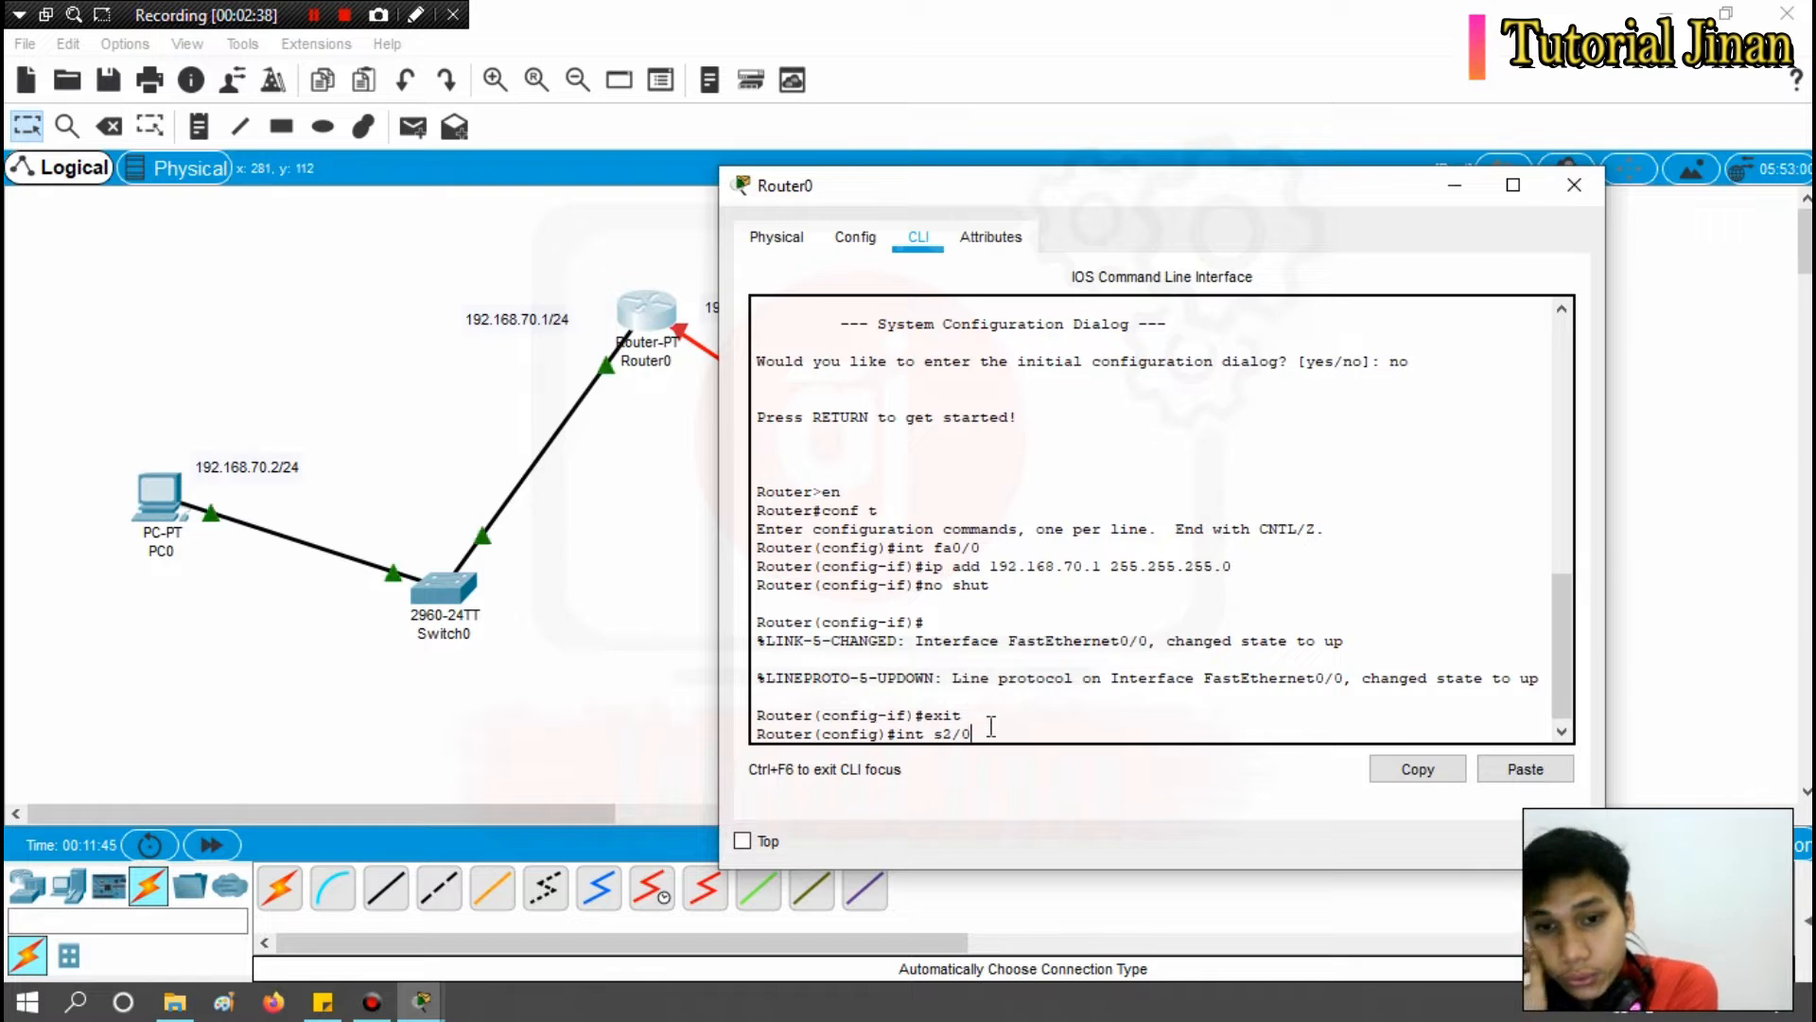
key(Return)
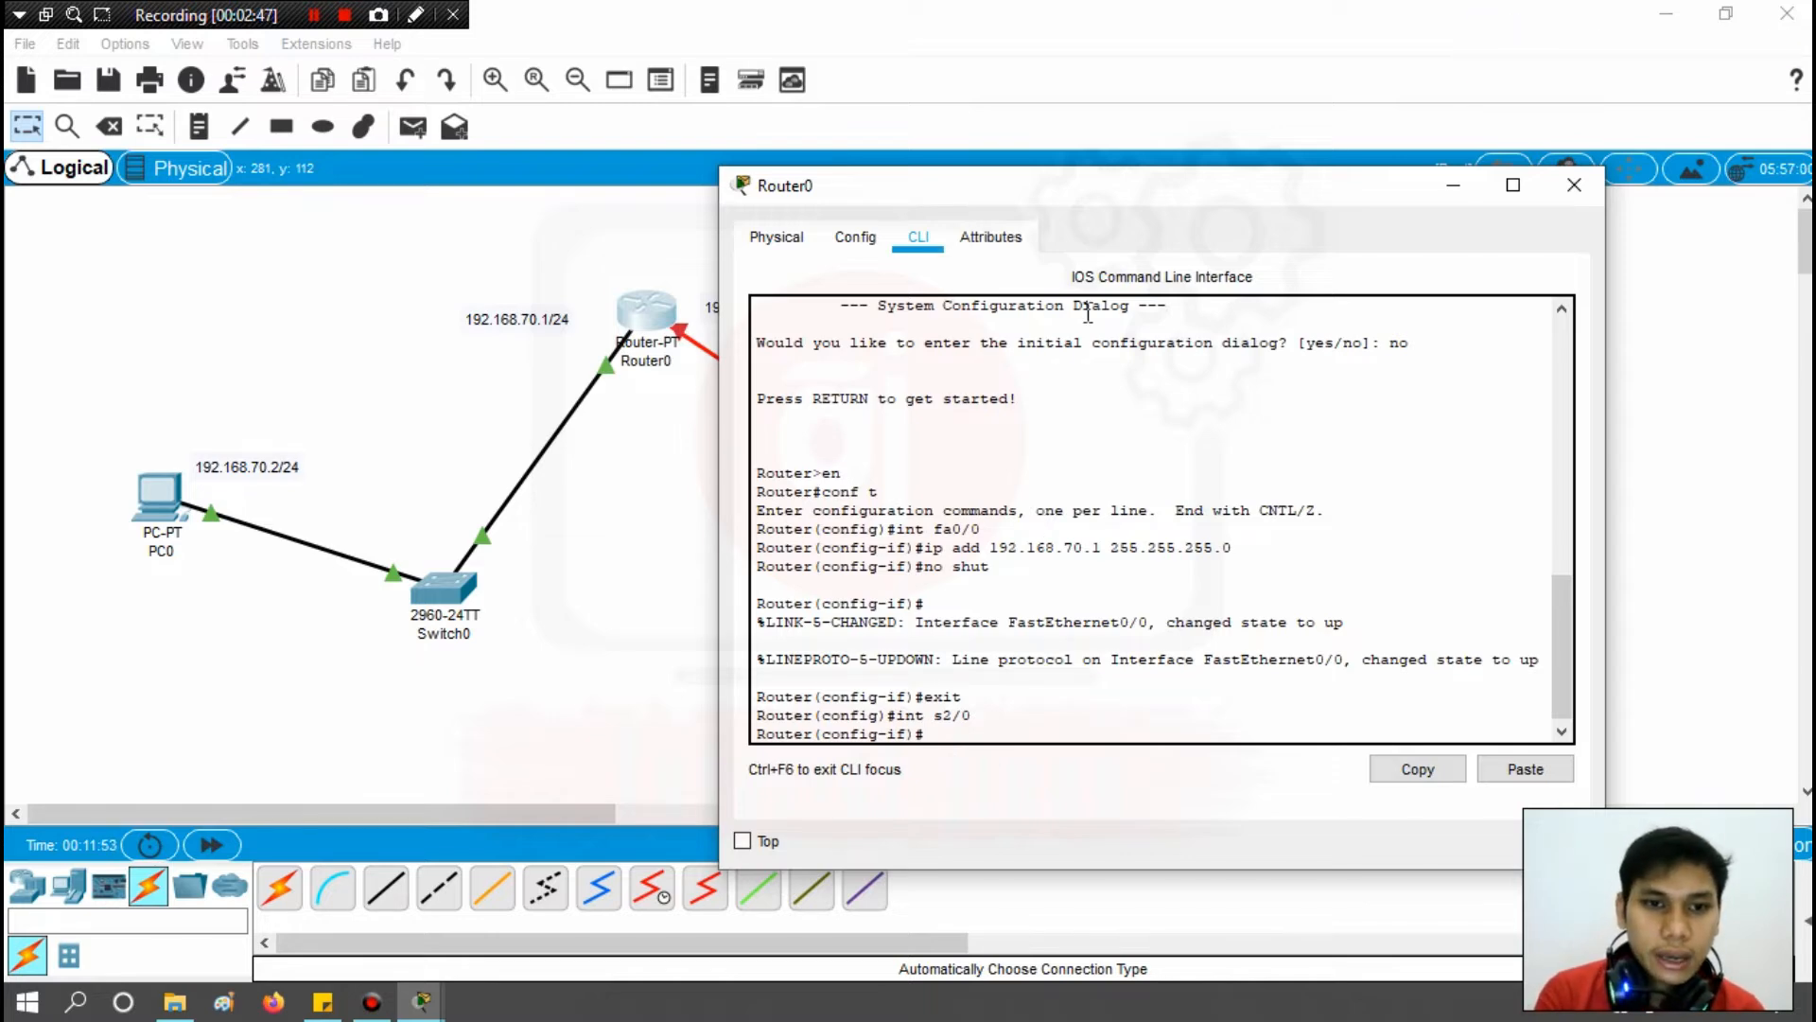
drag(1159, 186, 907, 662)
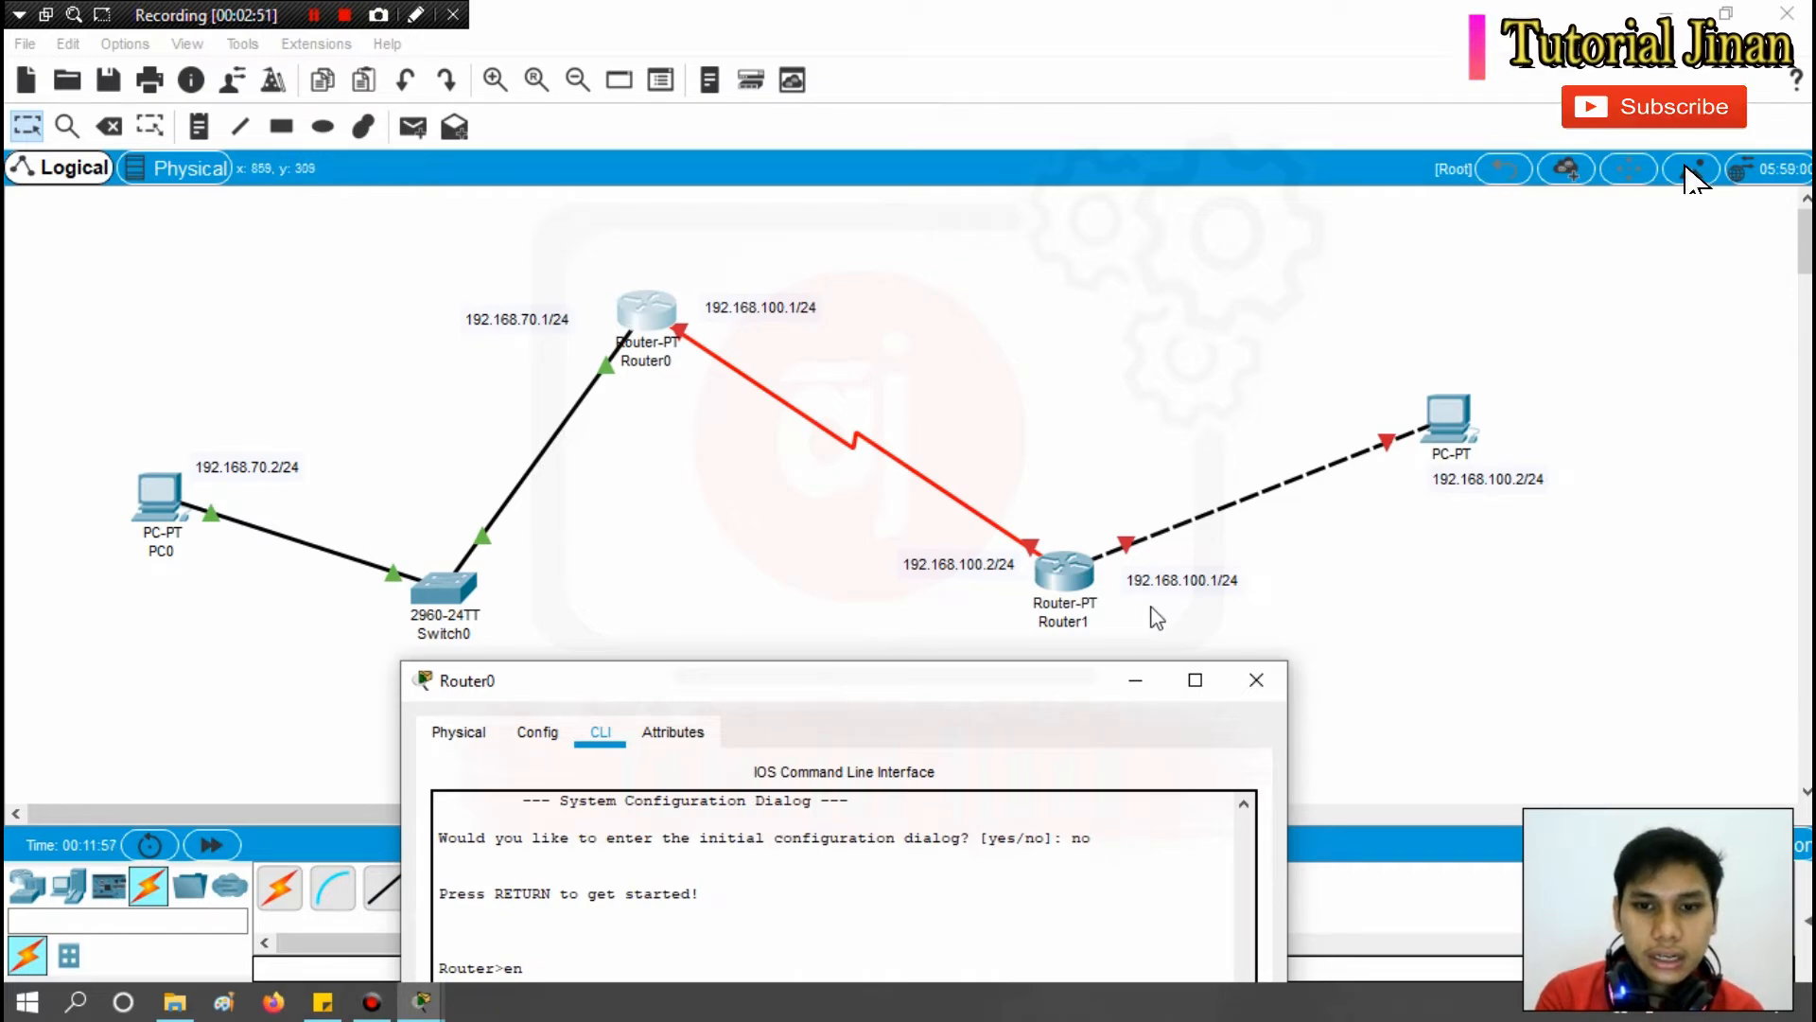
click(961, 695)
drag(961, 695, 1405, 146)
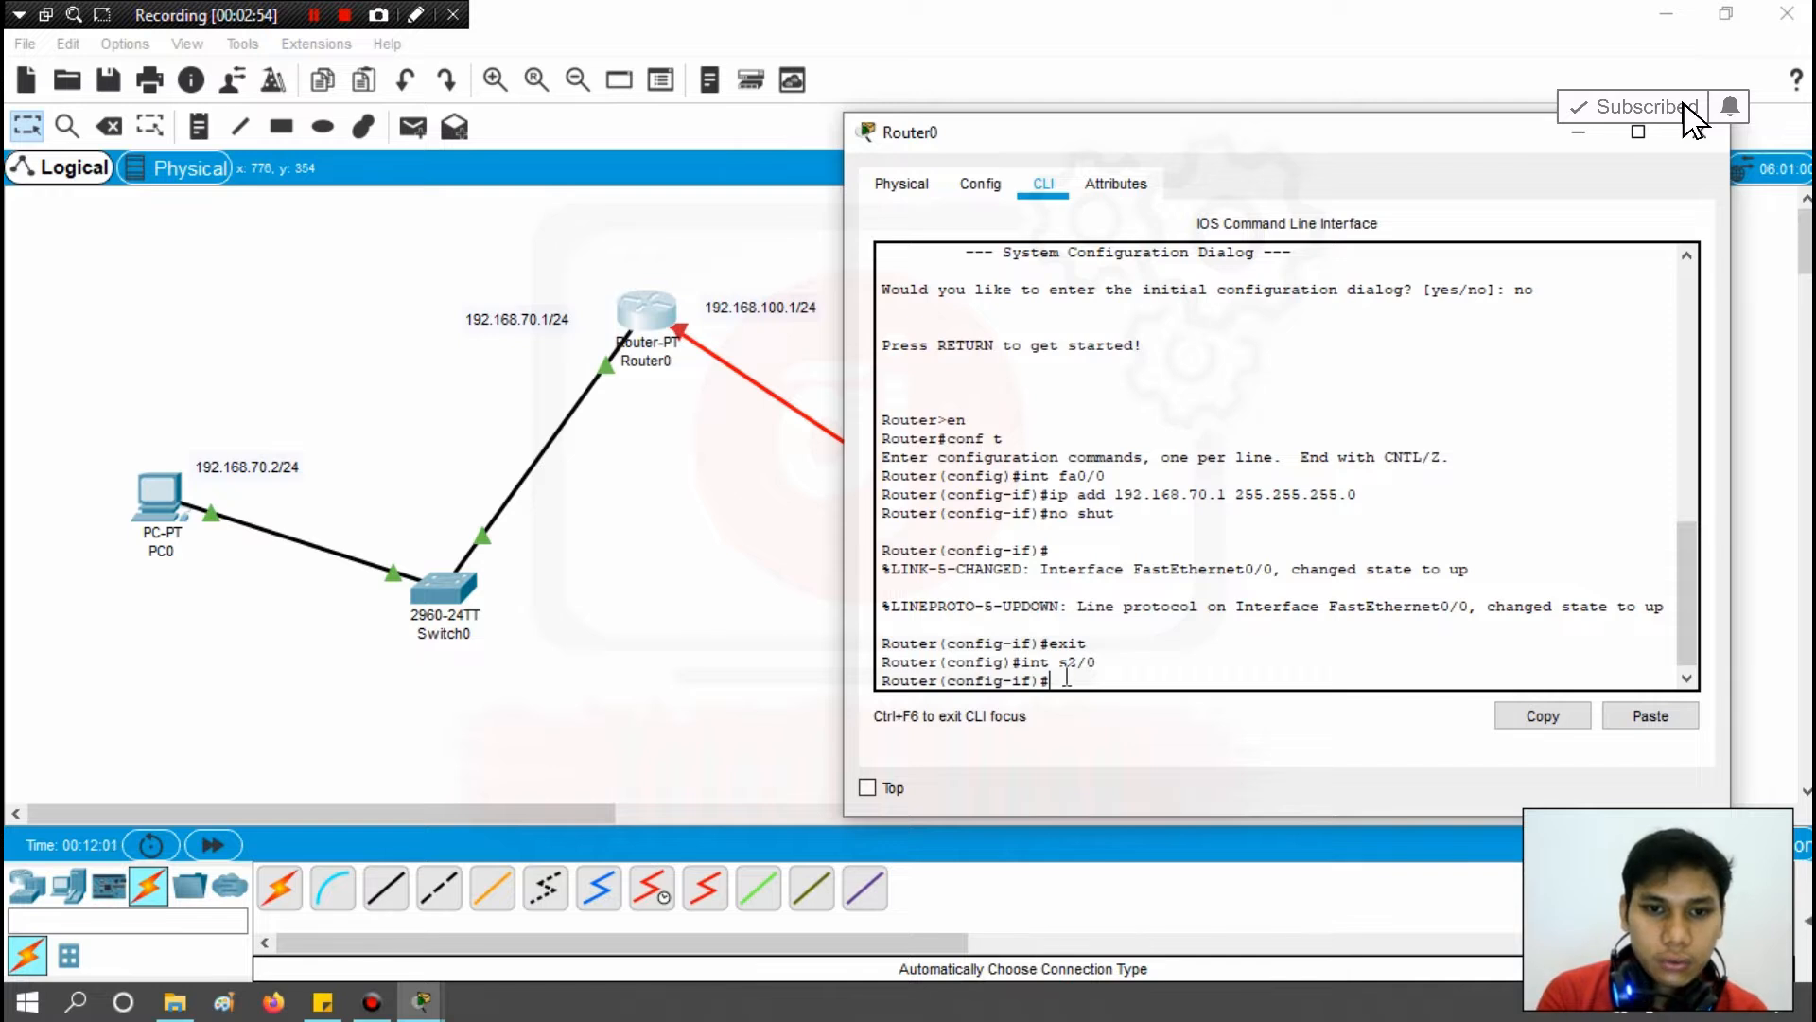
Try to give Serial2/0 the address by submitting only 192.168.100.1 at the interface prompt.
text(192.)
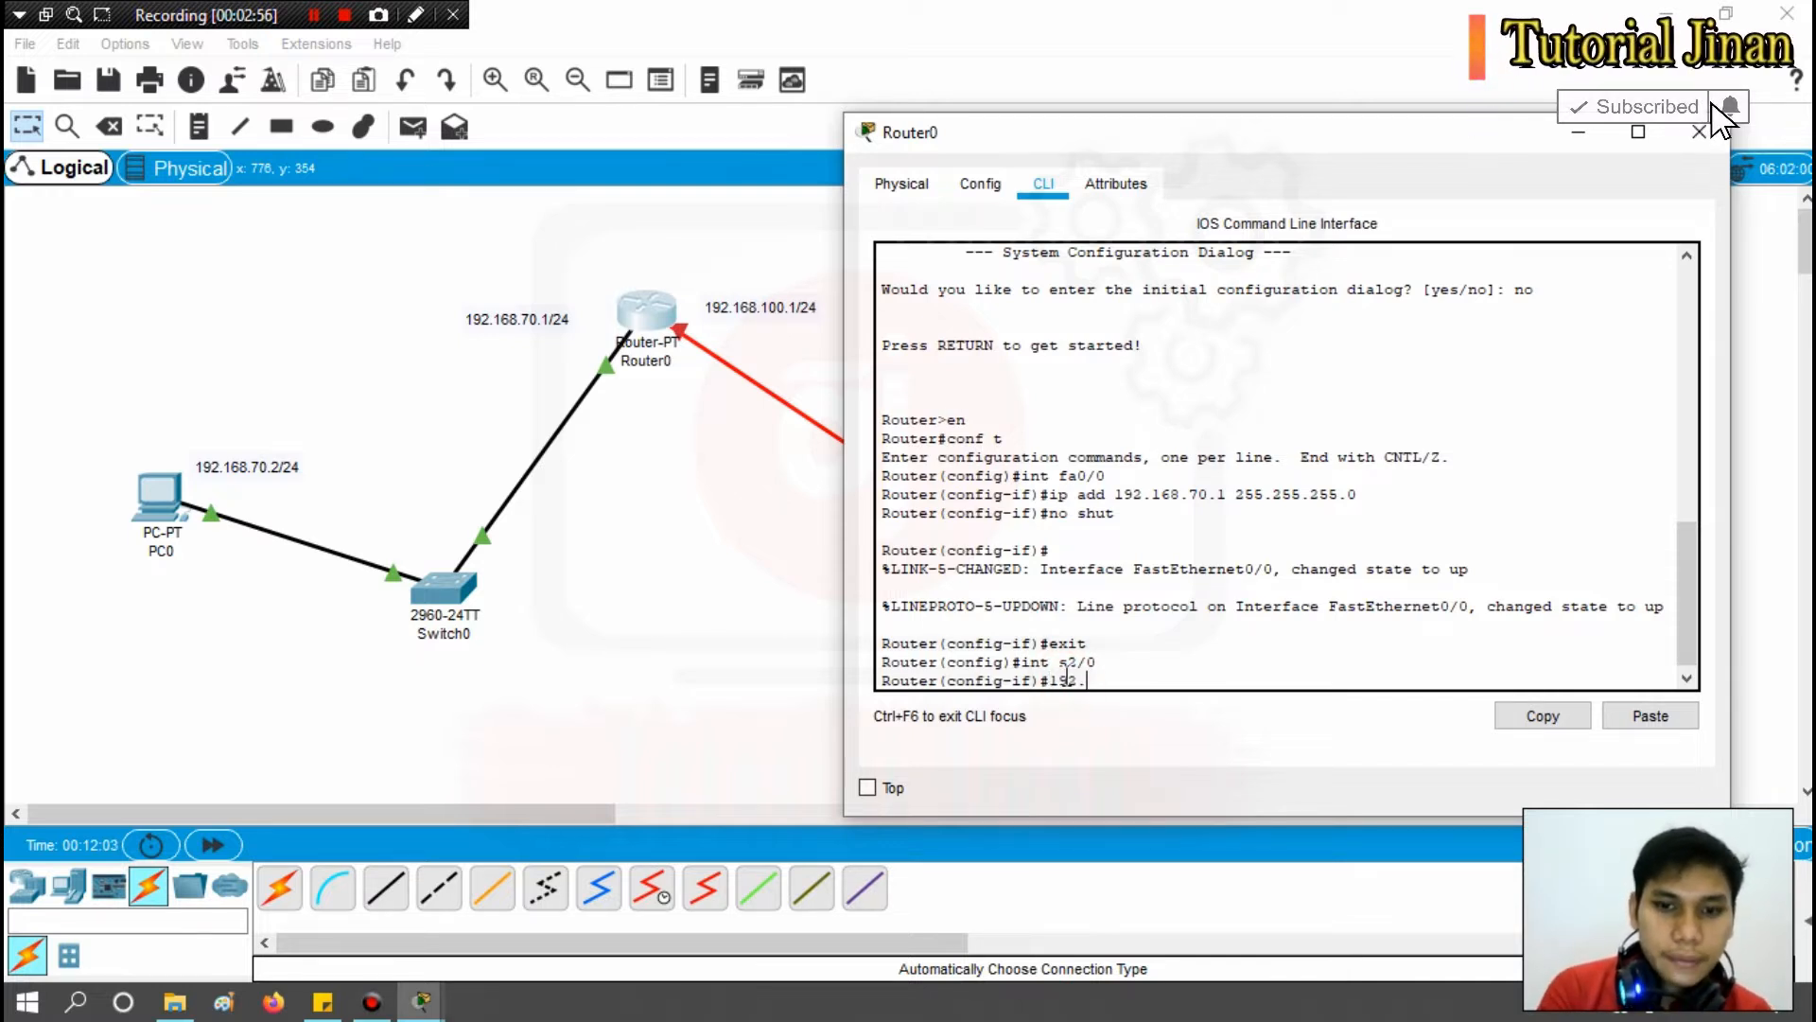
text(168)
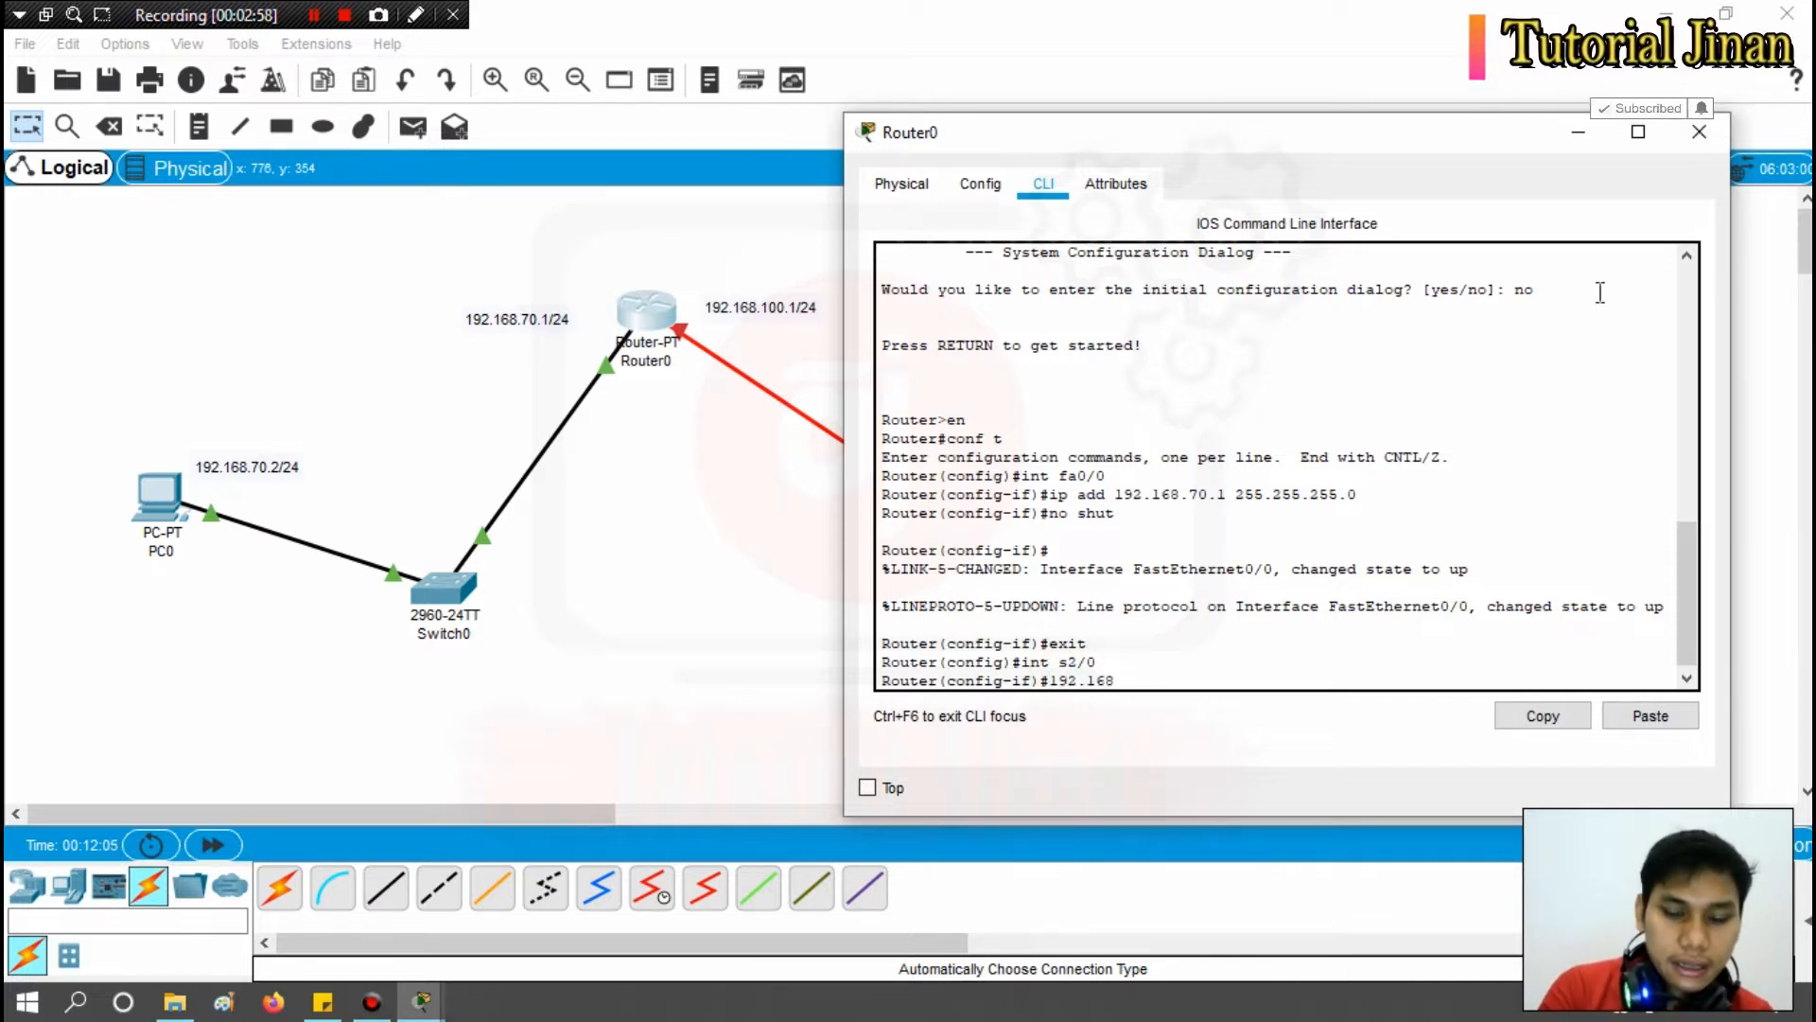
text(.1)
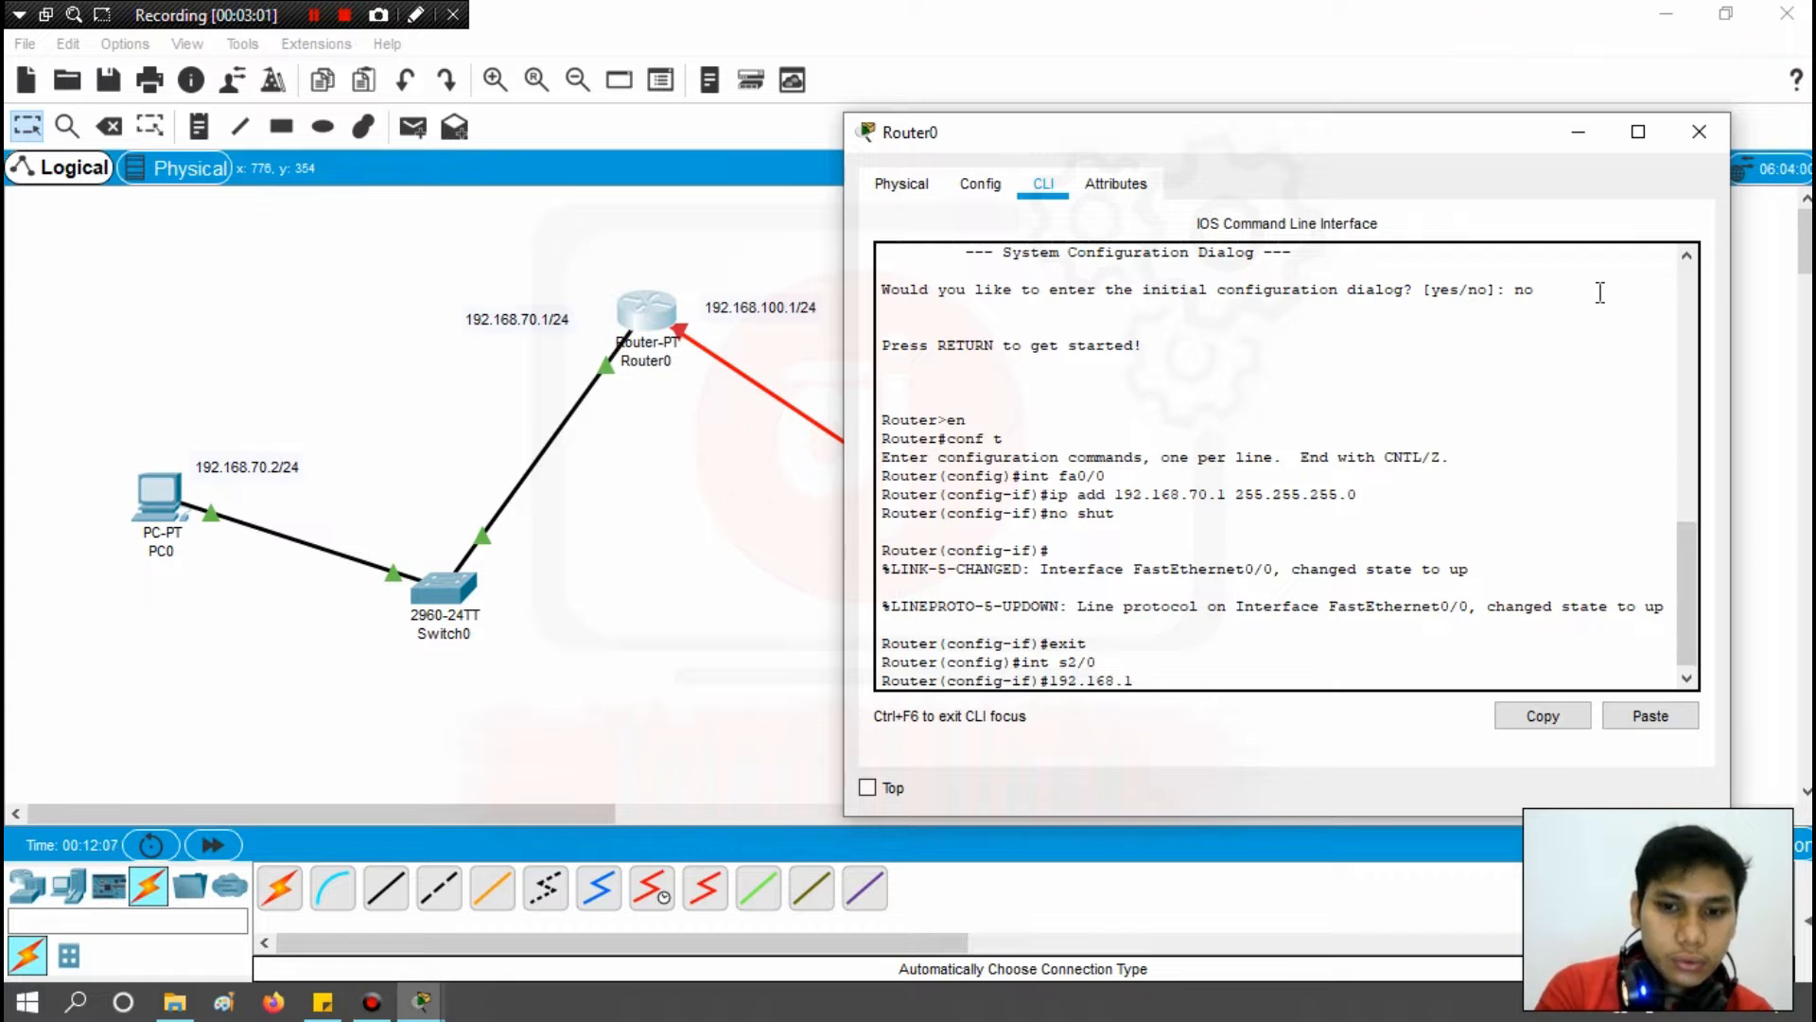
text(00.1)
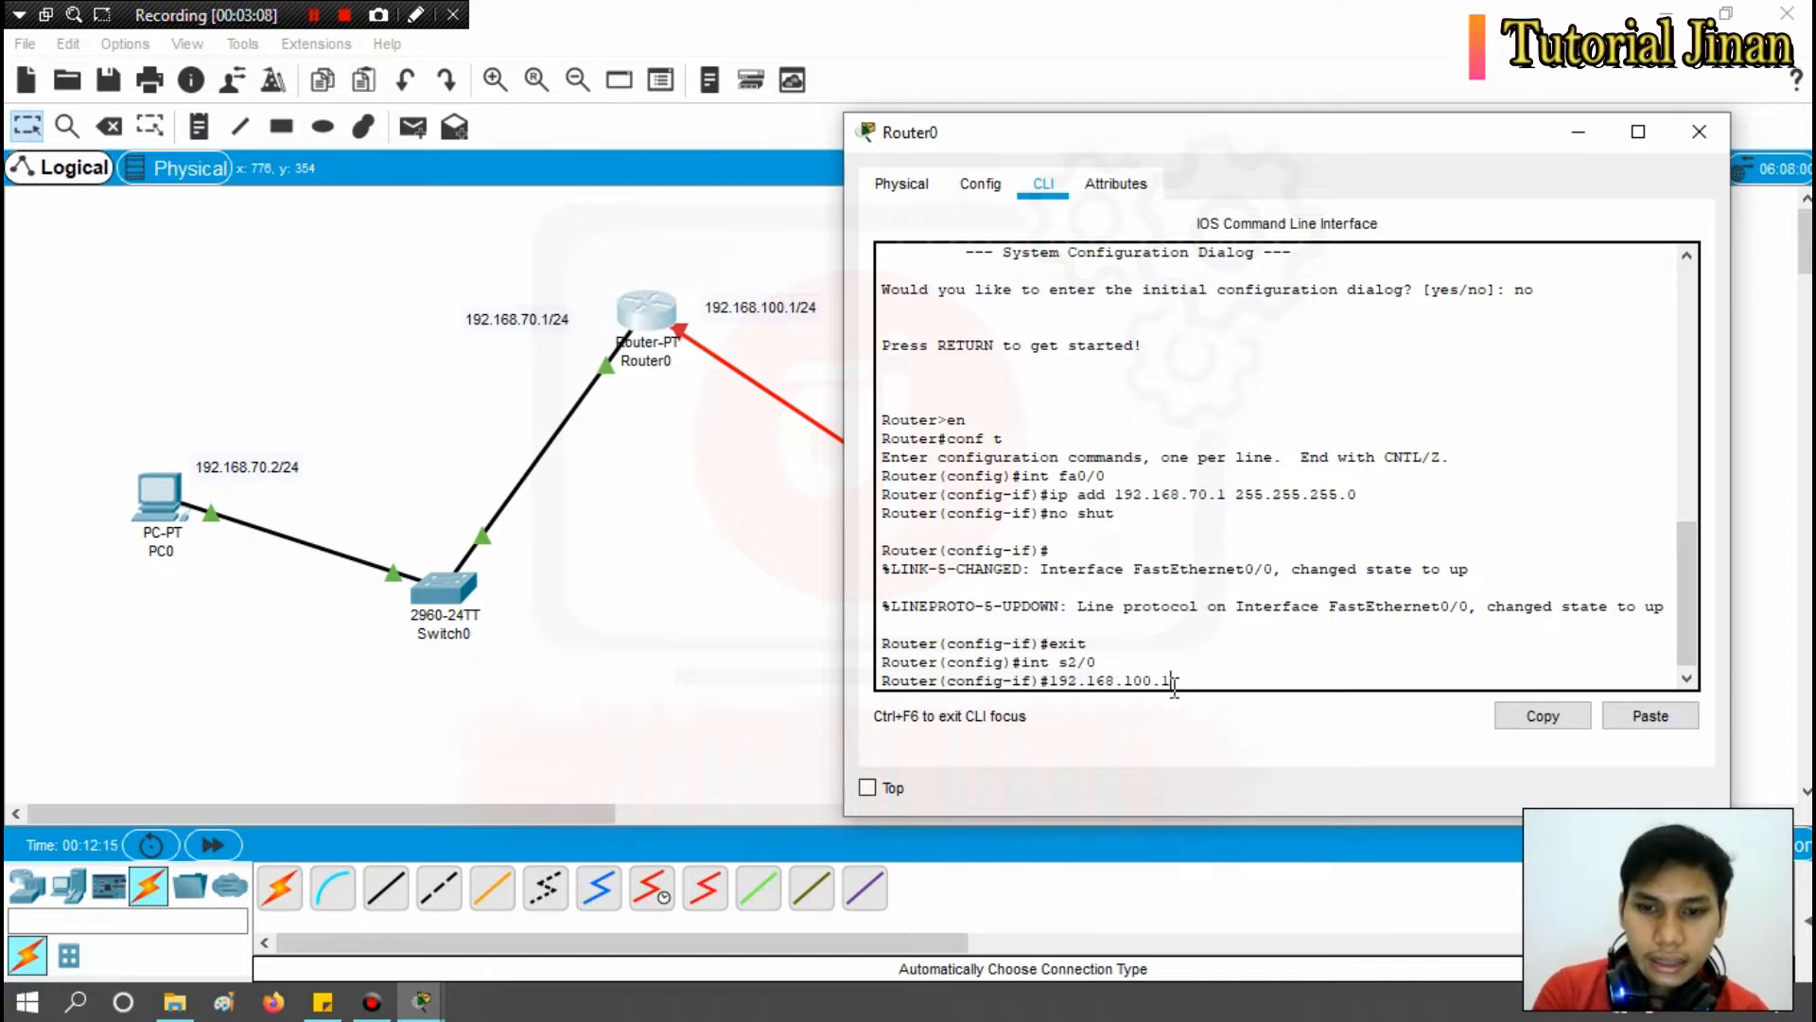
key(Return)
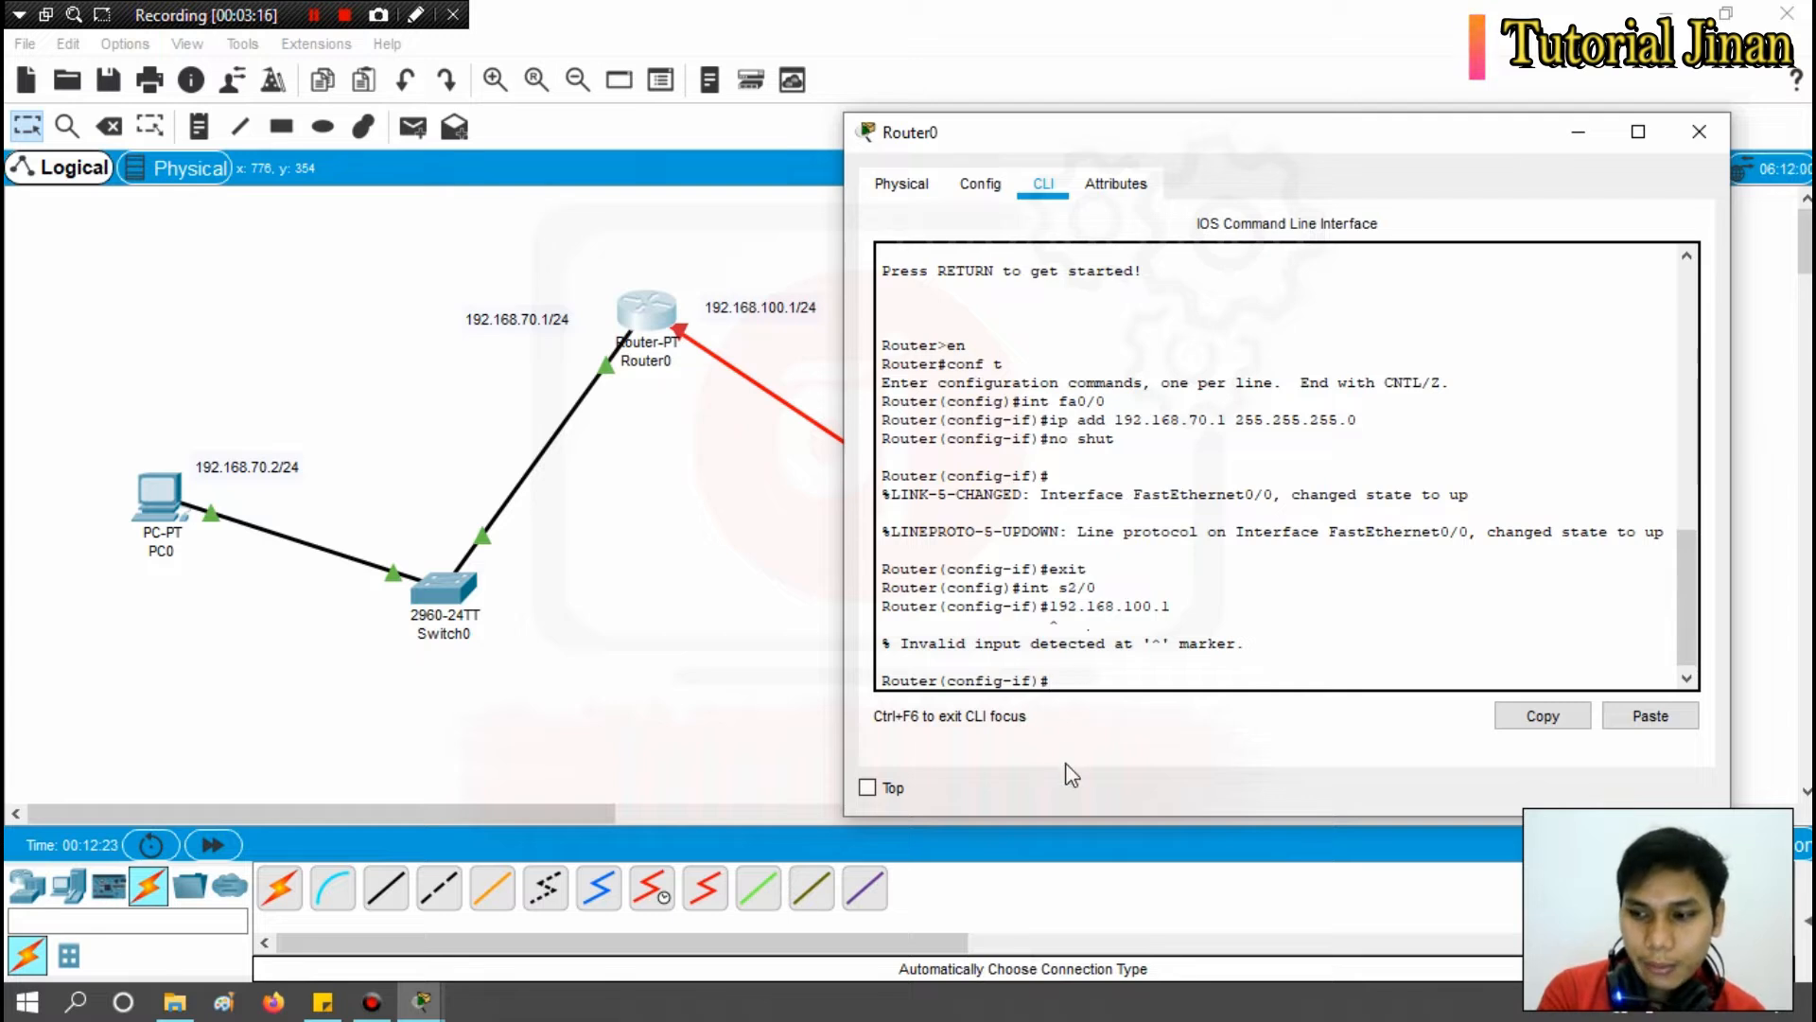
Assign the IP address 192.168.100.1 with mask 255.255.255.0 to Router0's Serial2/0 interface using ip add.
text(ip add 192)
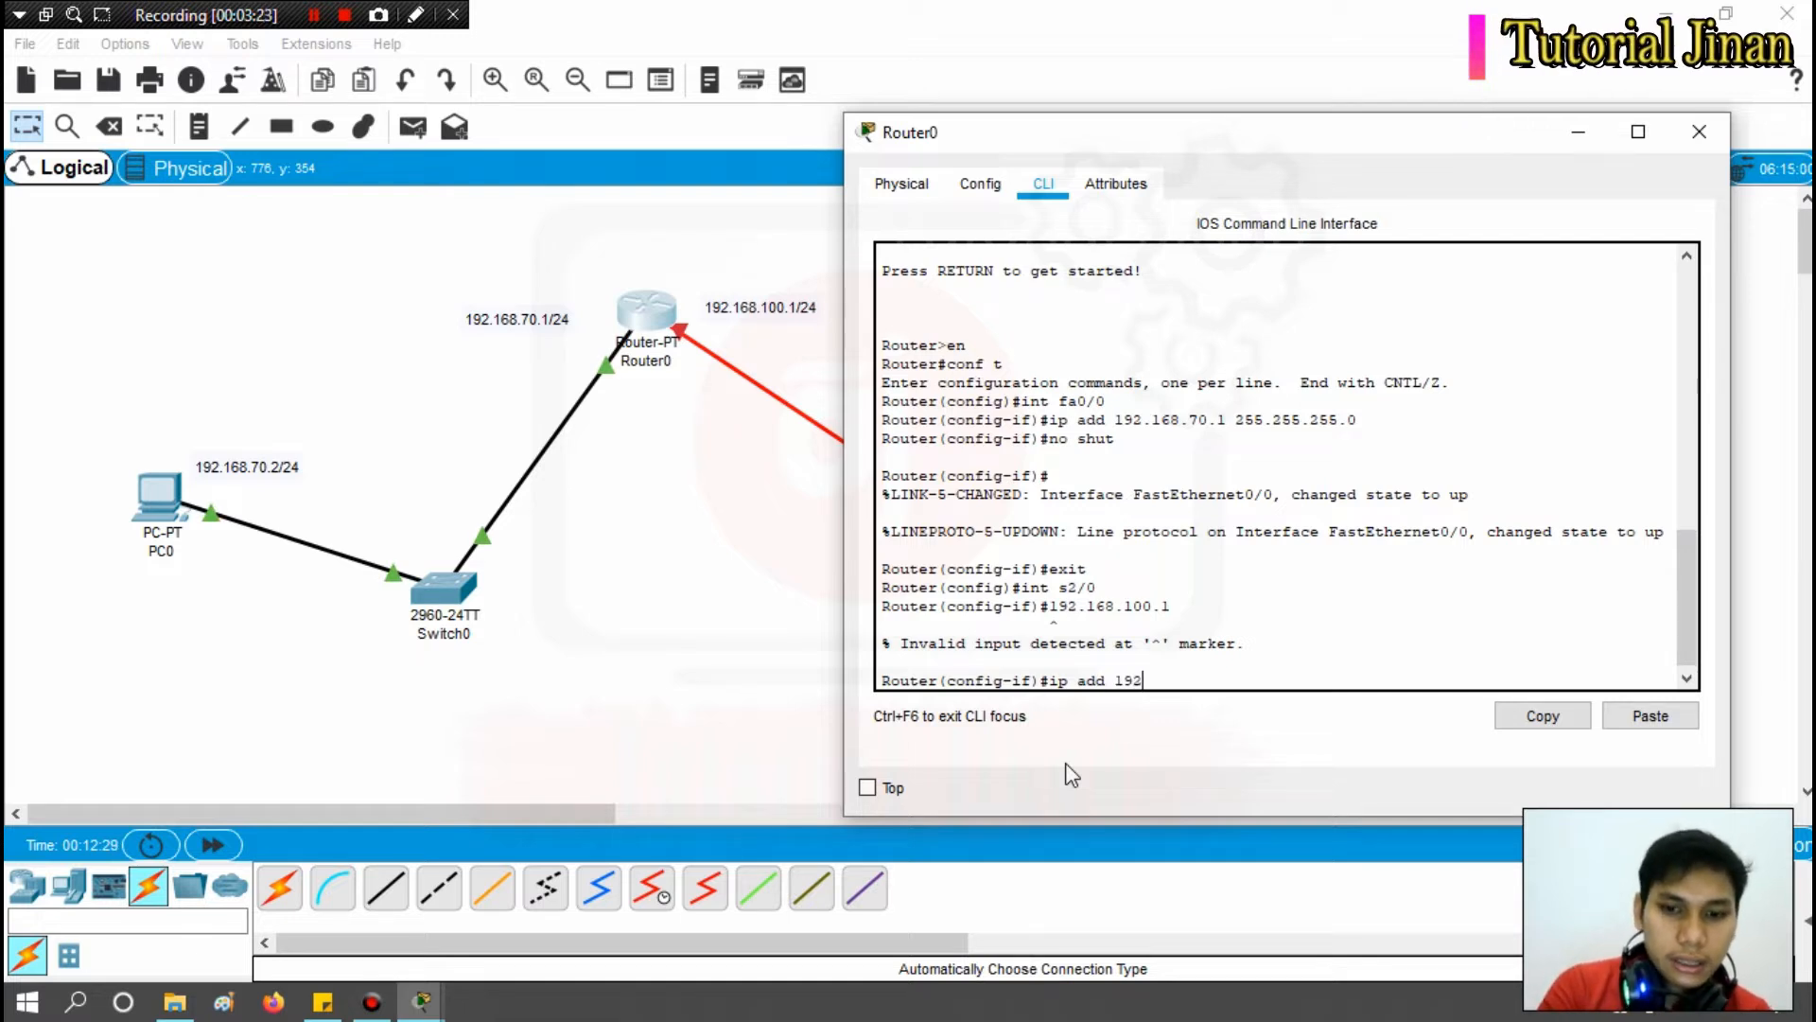
text(.168)
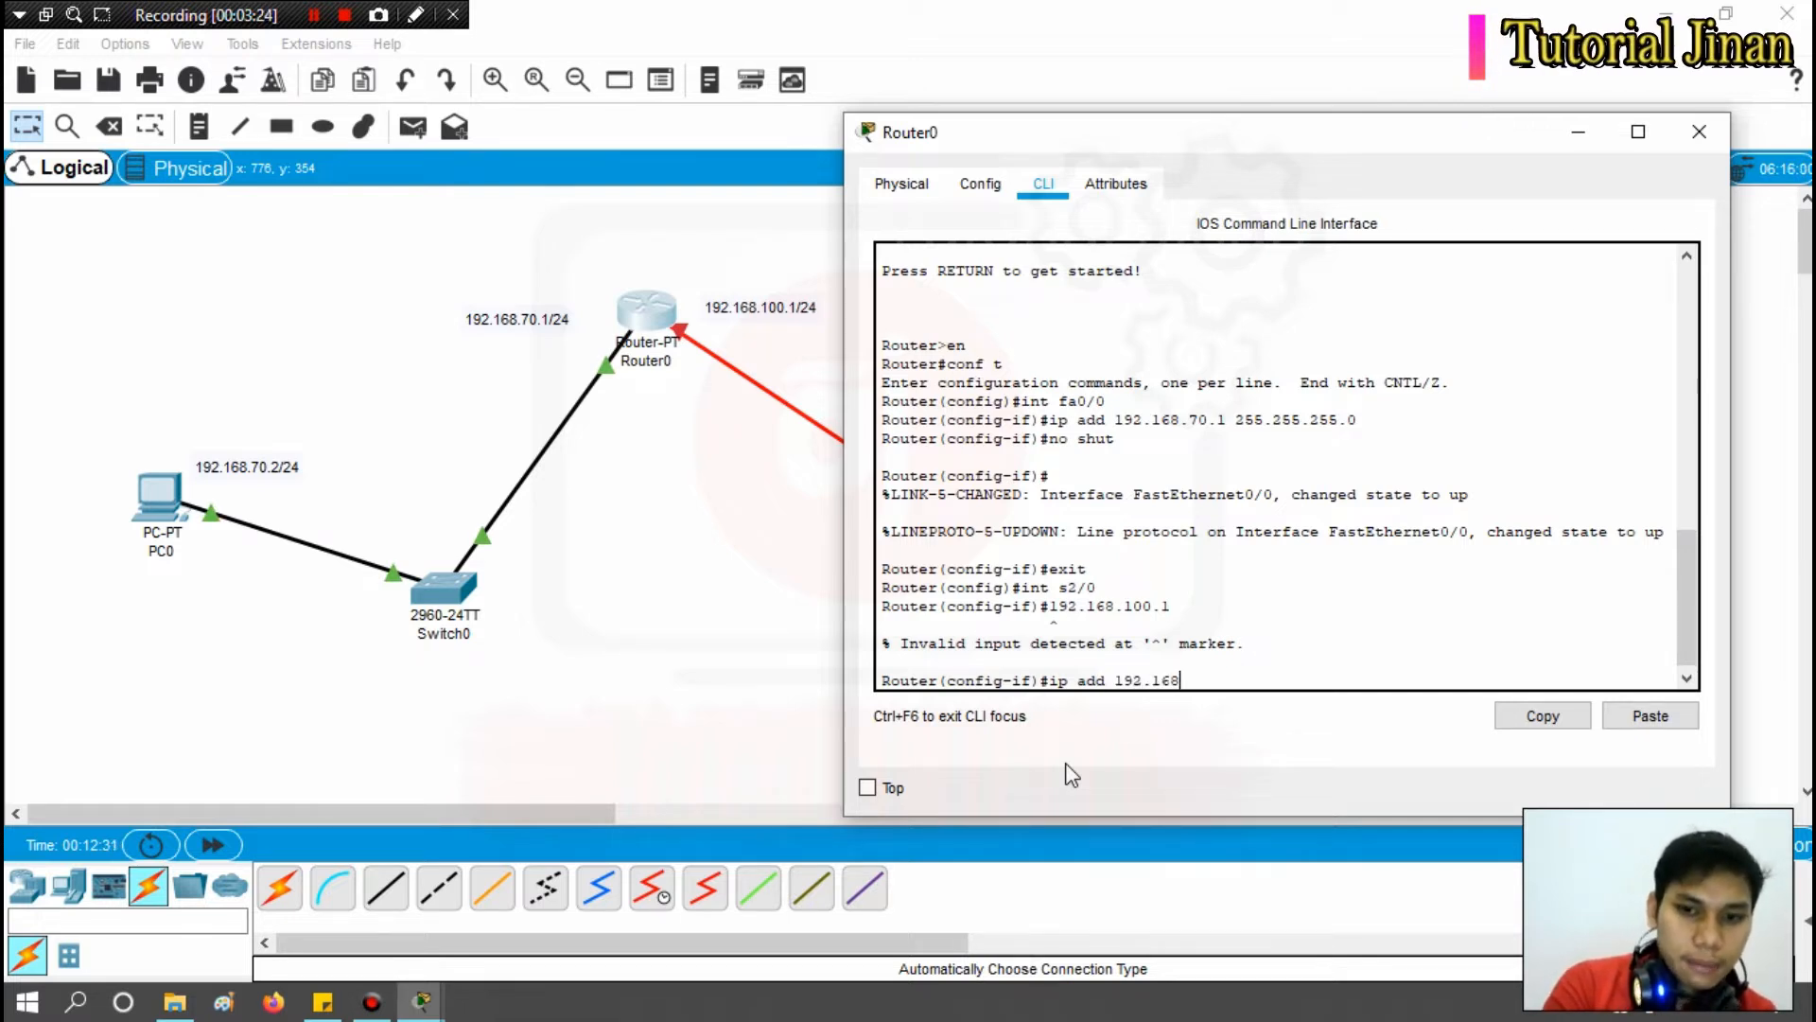
text(.100)
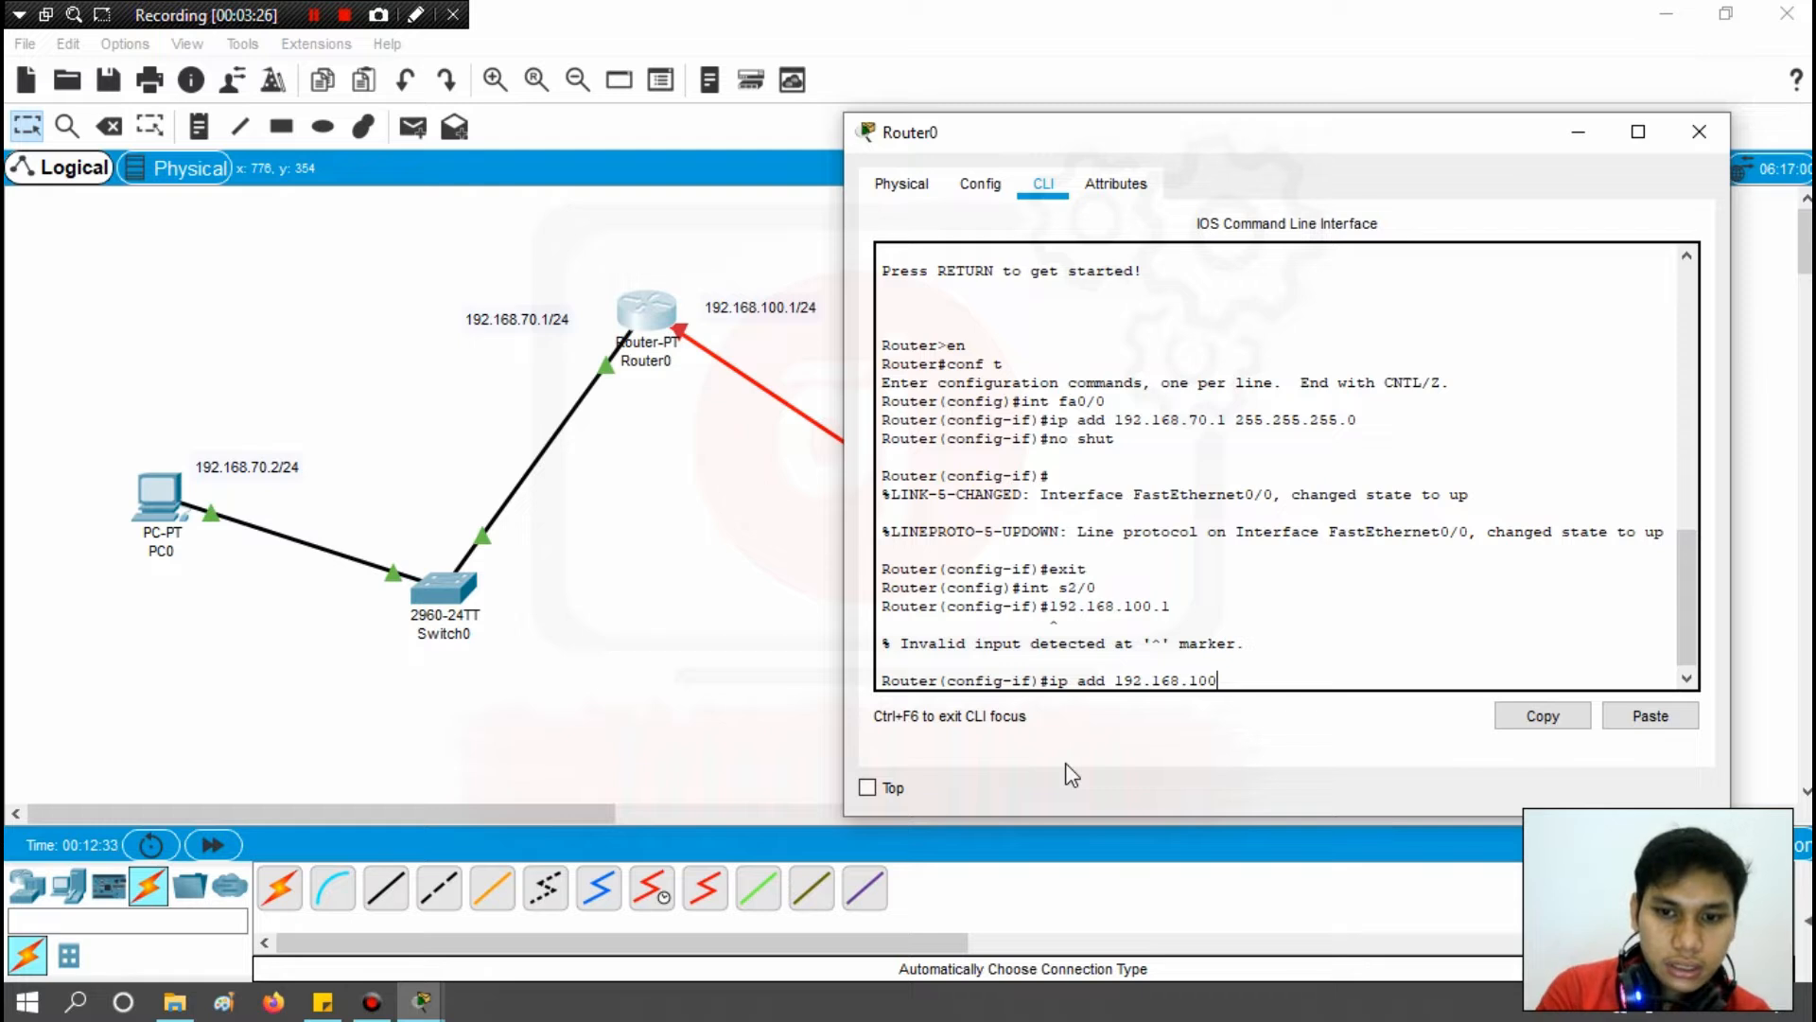
text(.1)
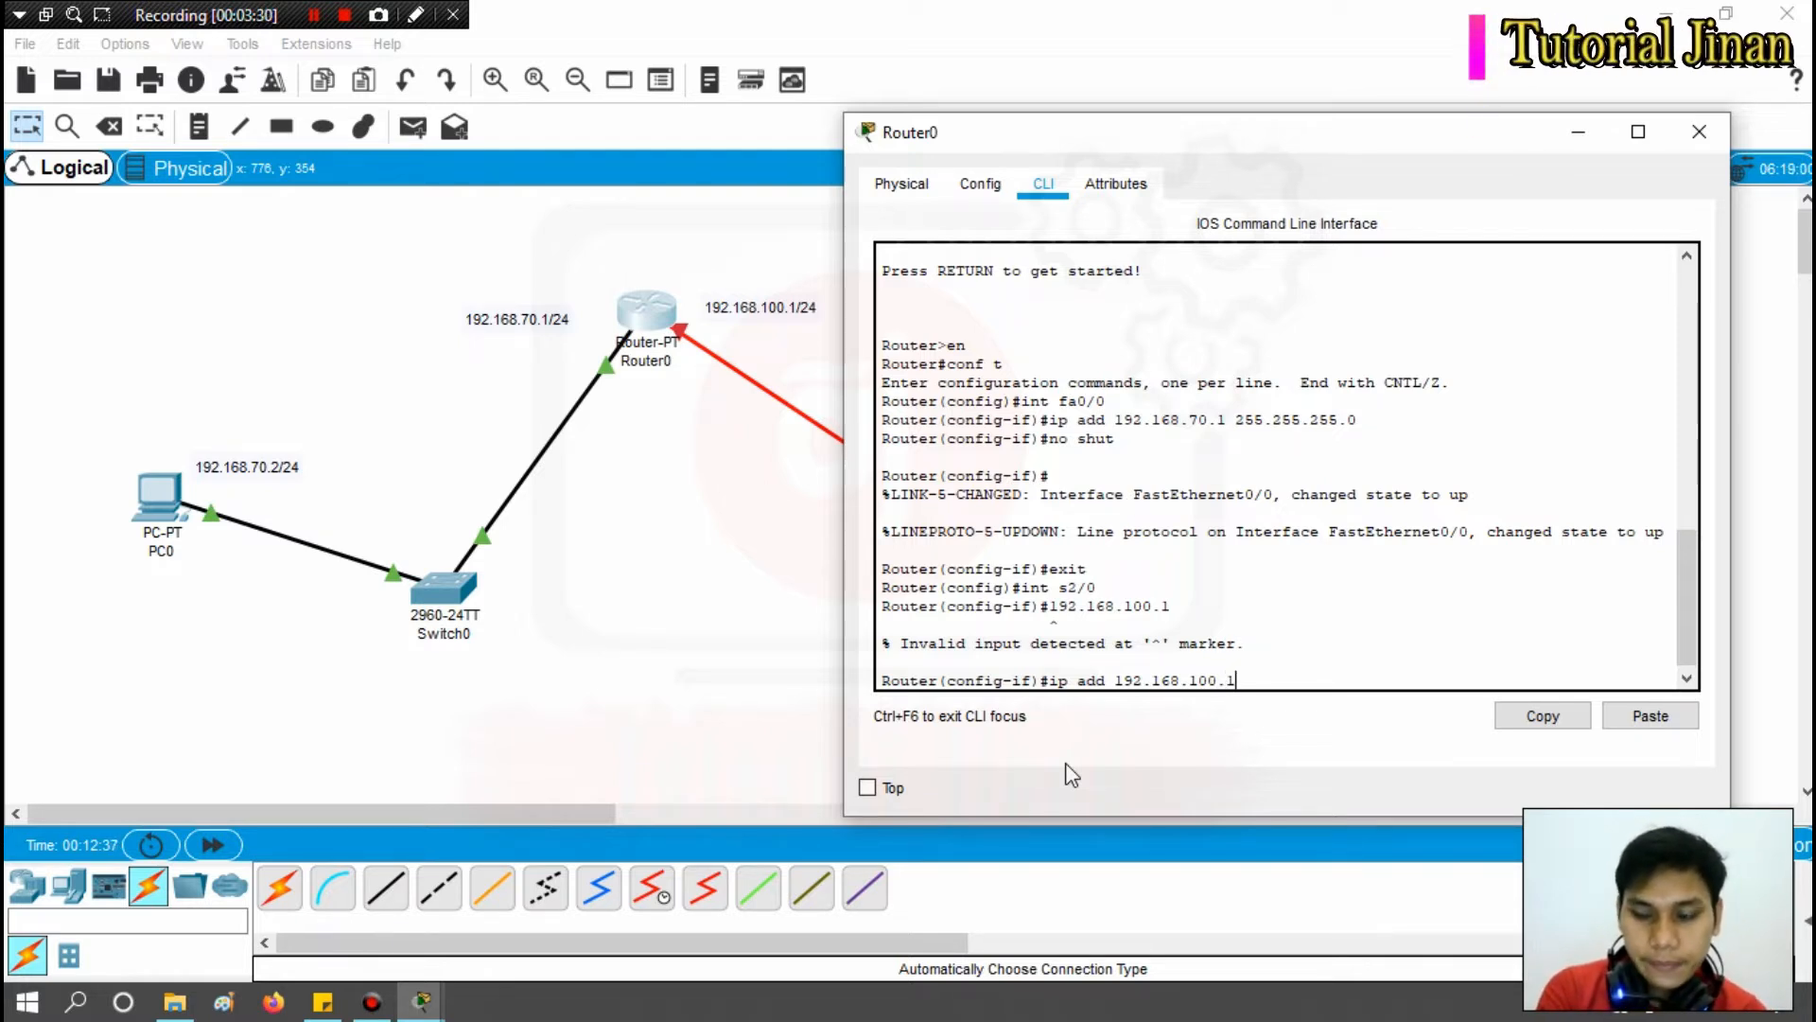
text( s)
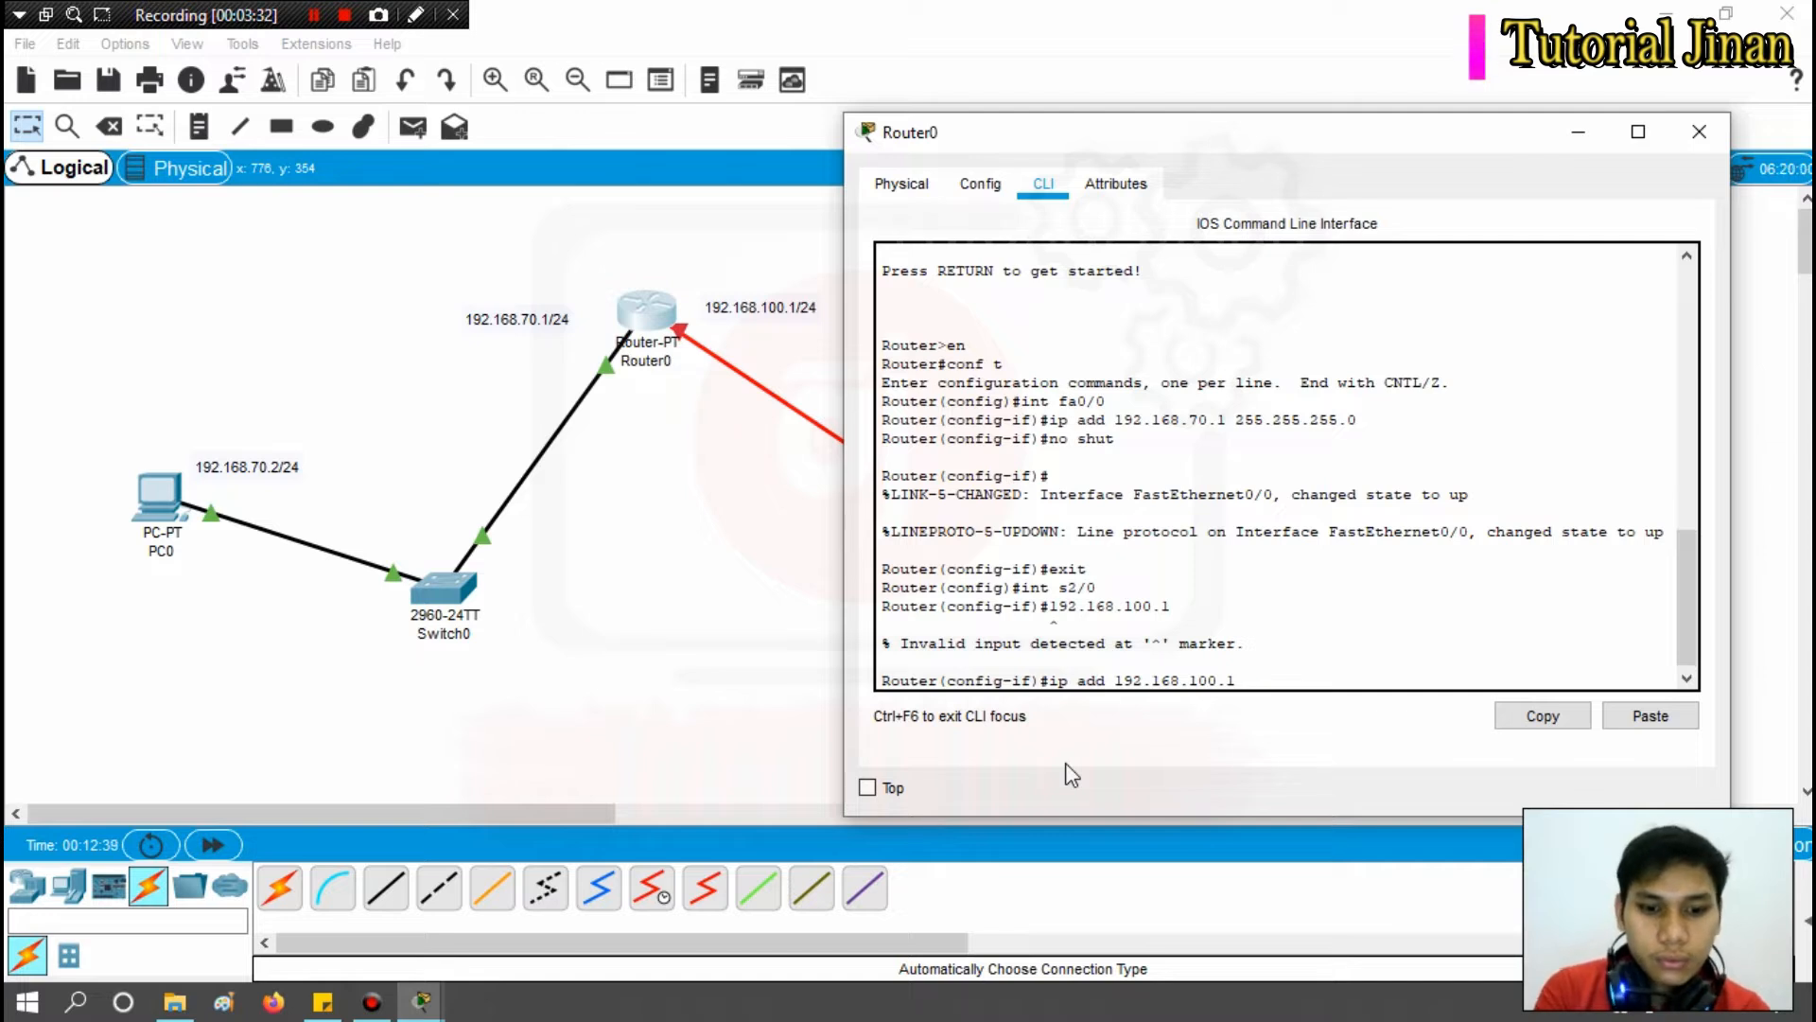
text(255.255)
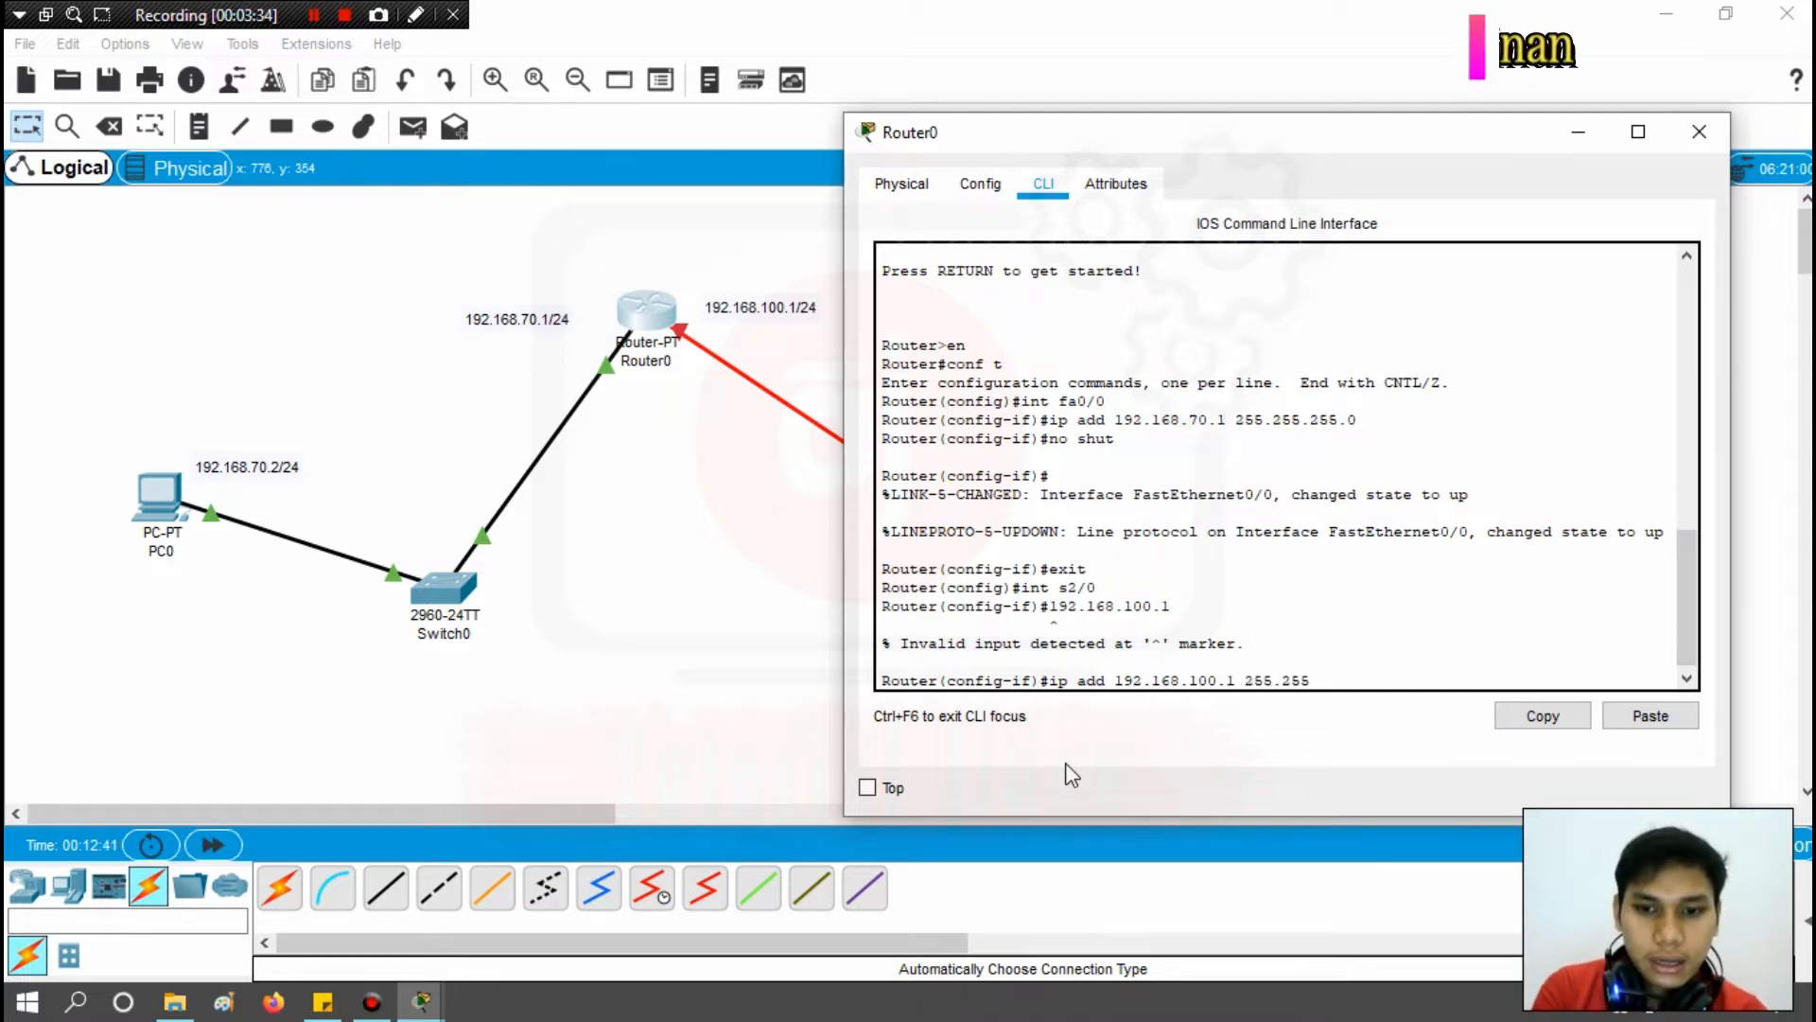
text(.255.)
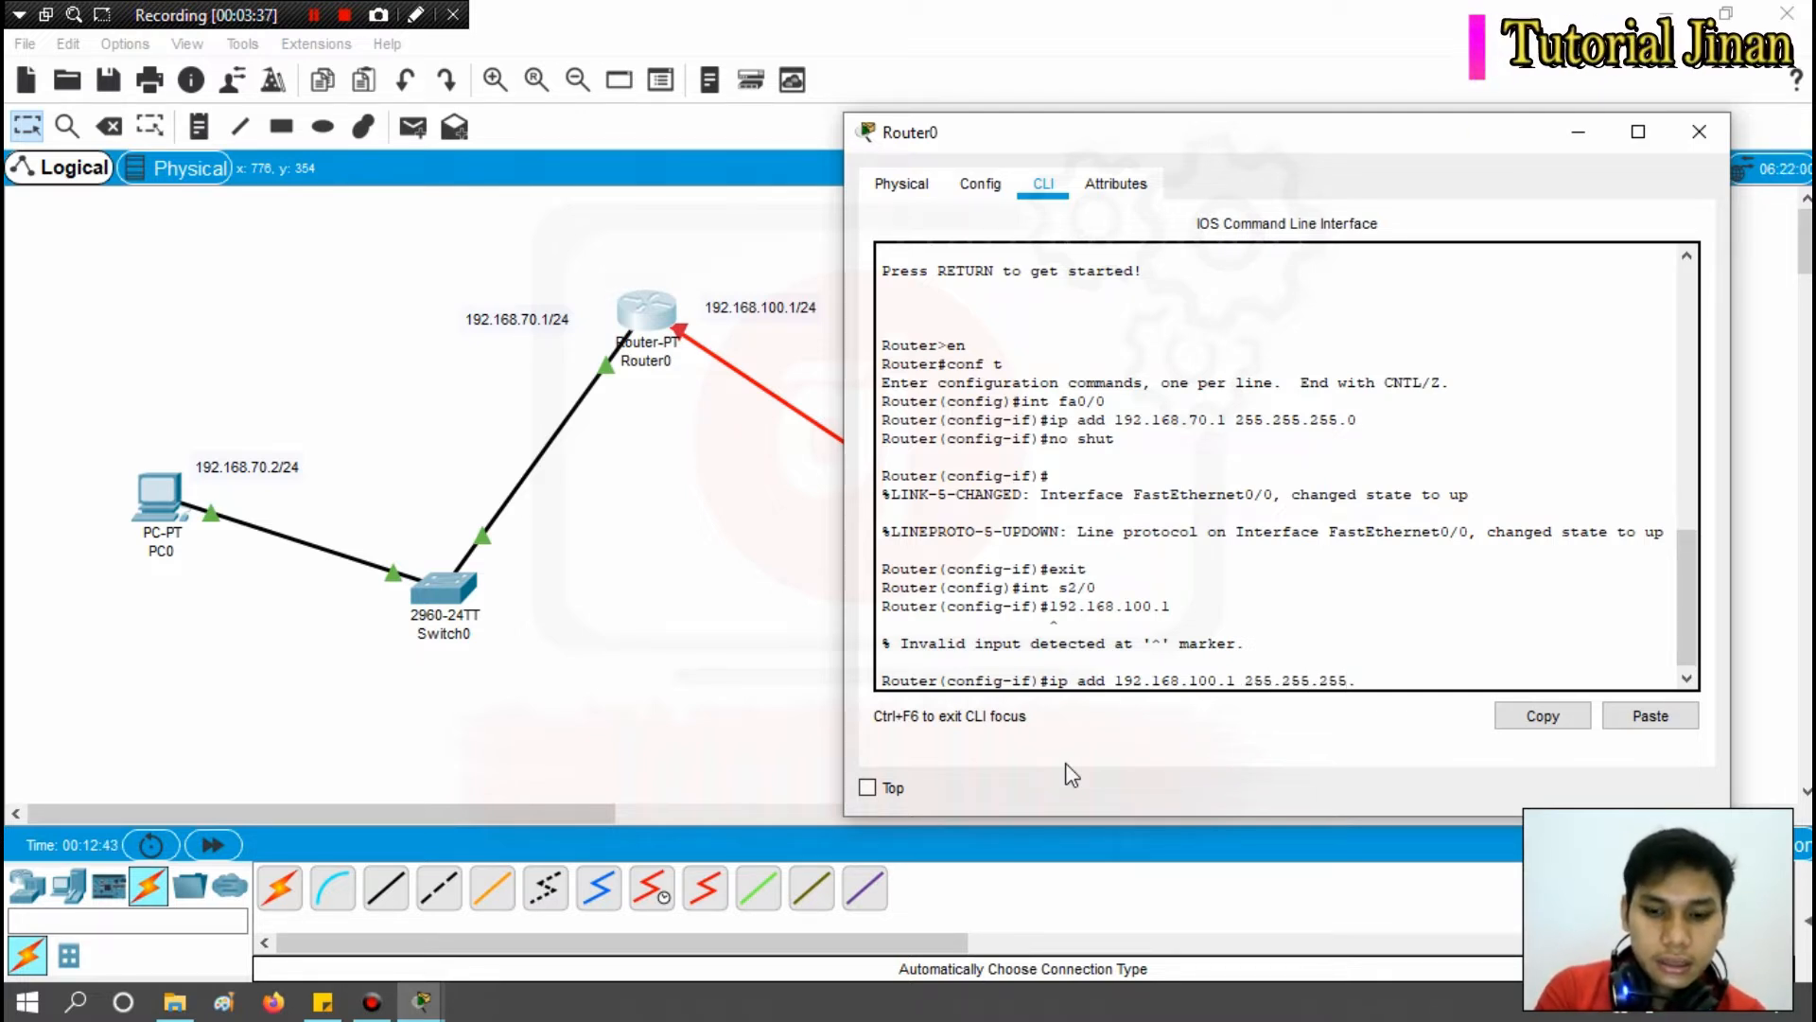
text(0)
key(Return)
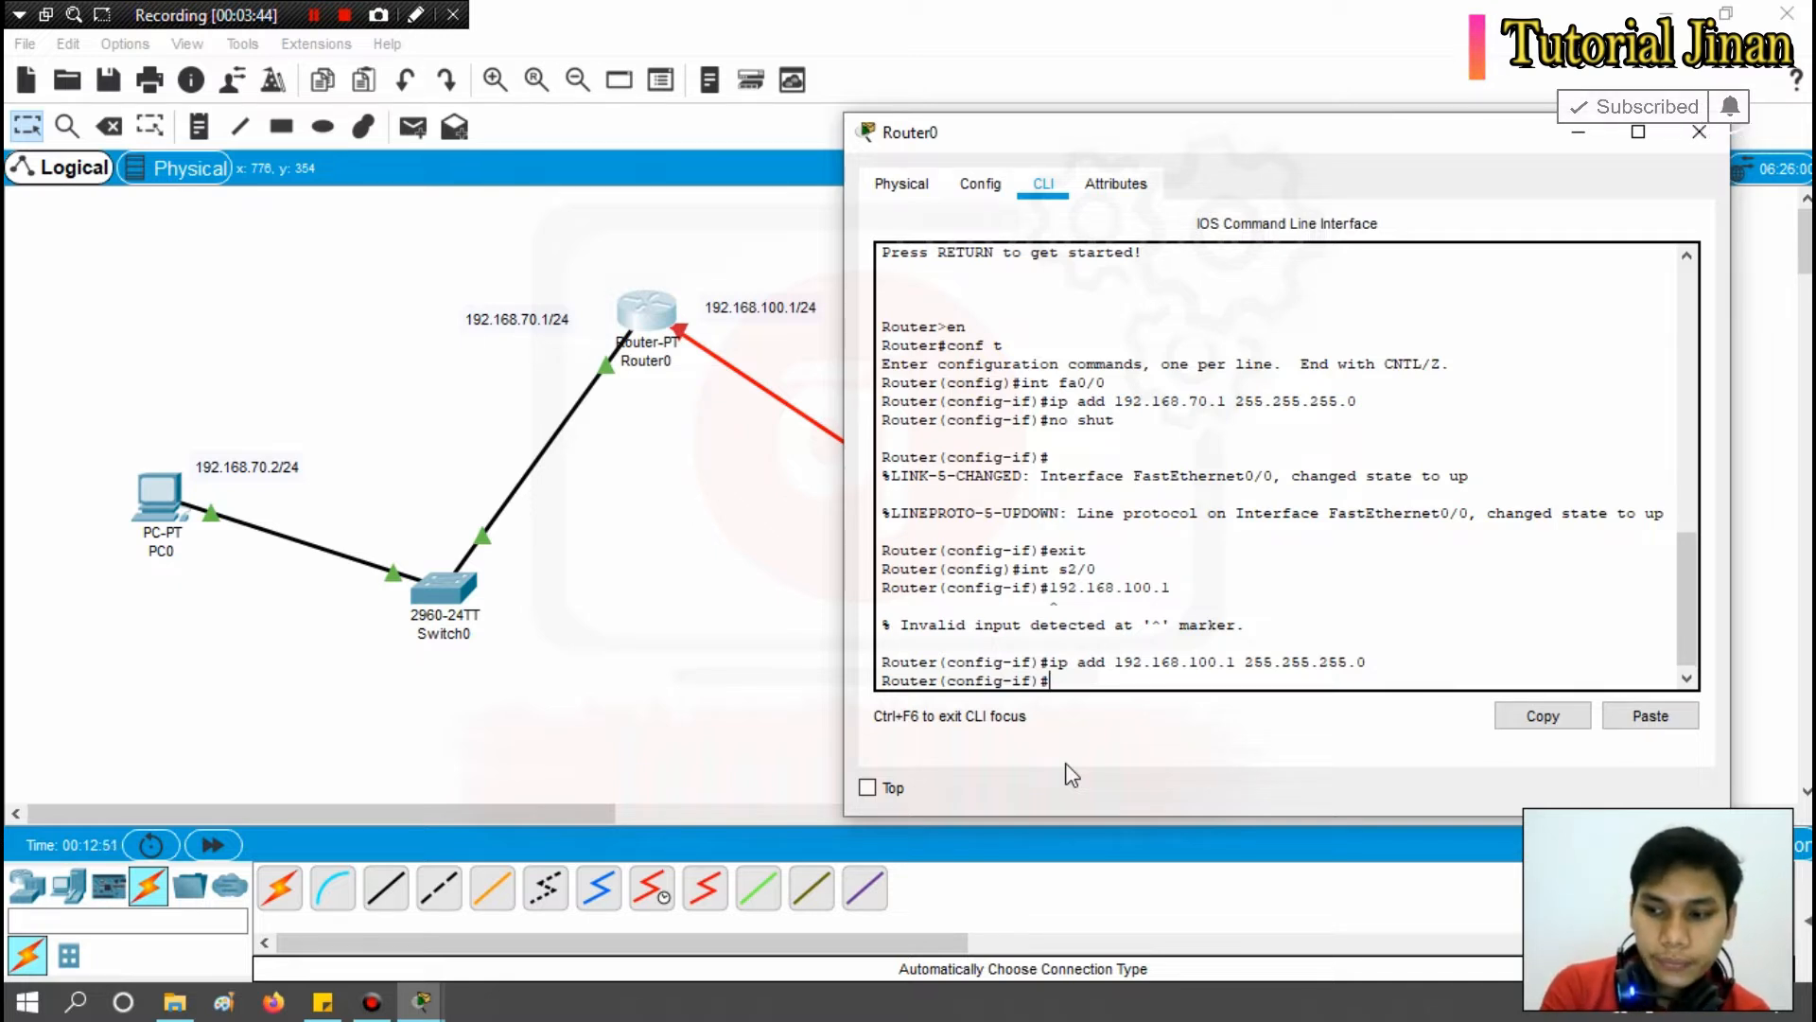
Set the clock rate of Router0's Serial2/0 interface to 64000.
text(clock)
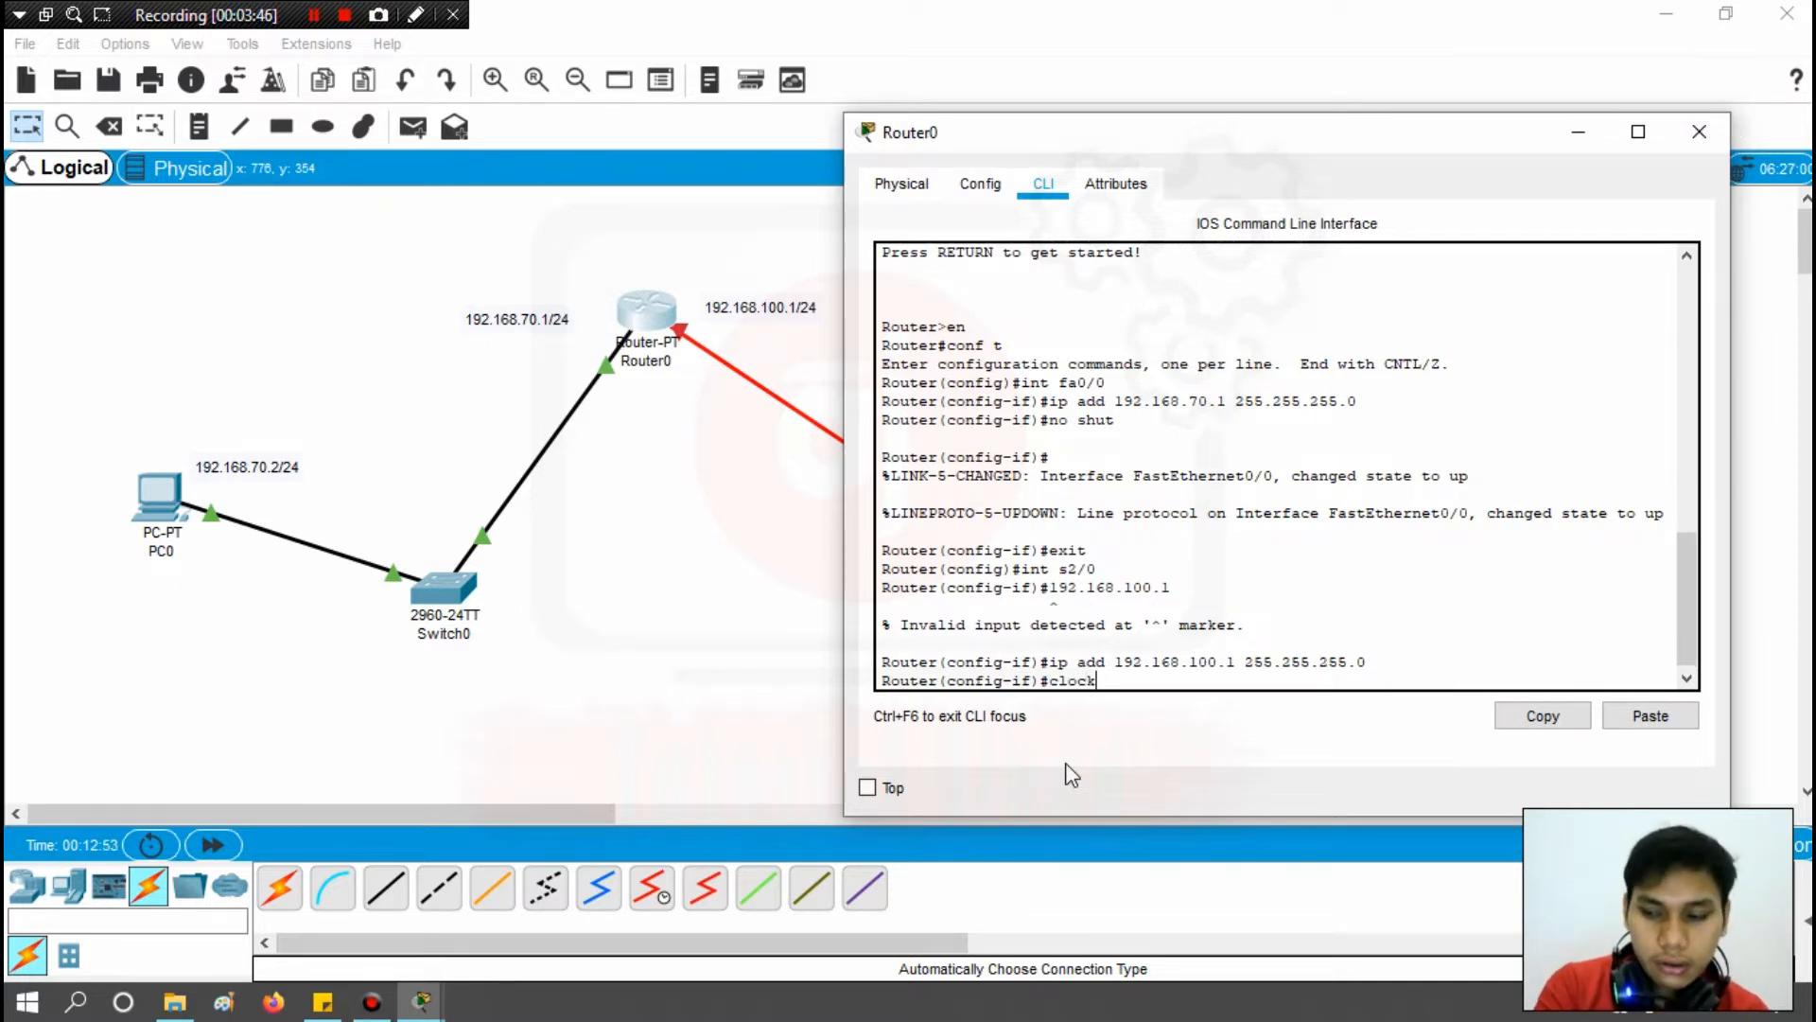
text( rate)
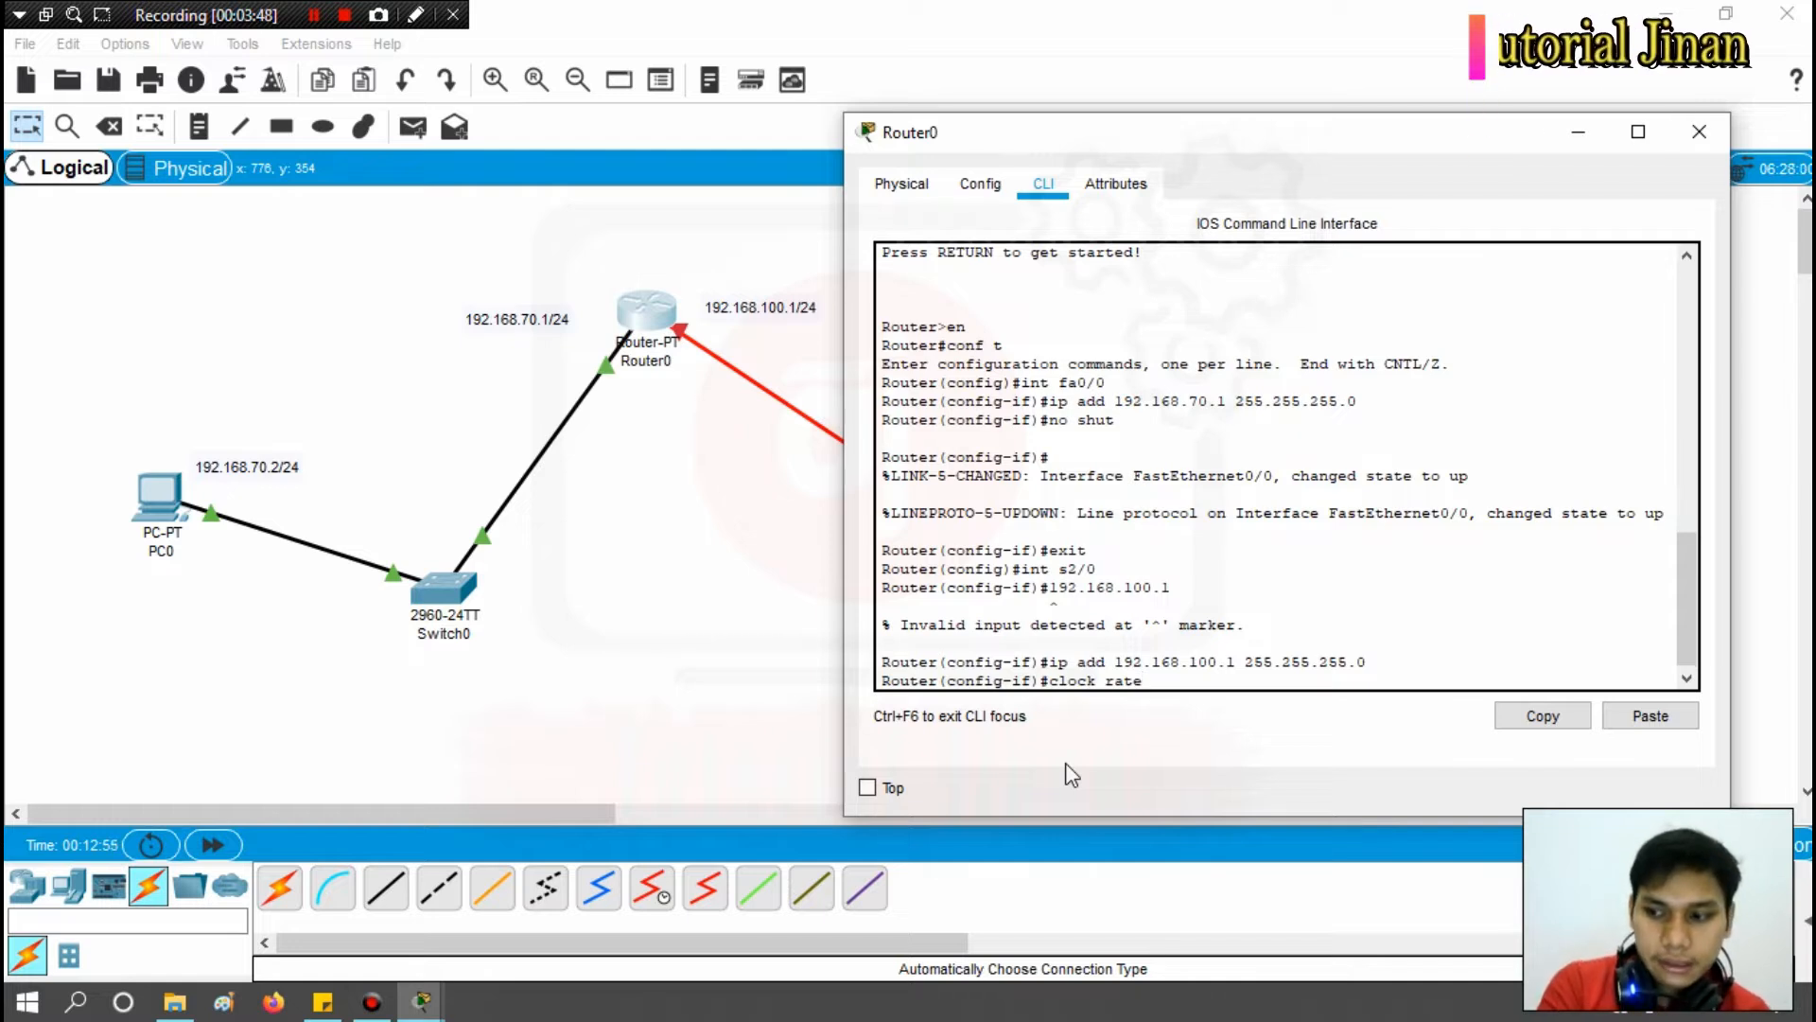
text( 6)
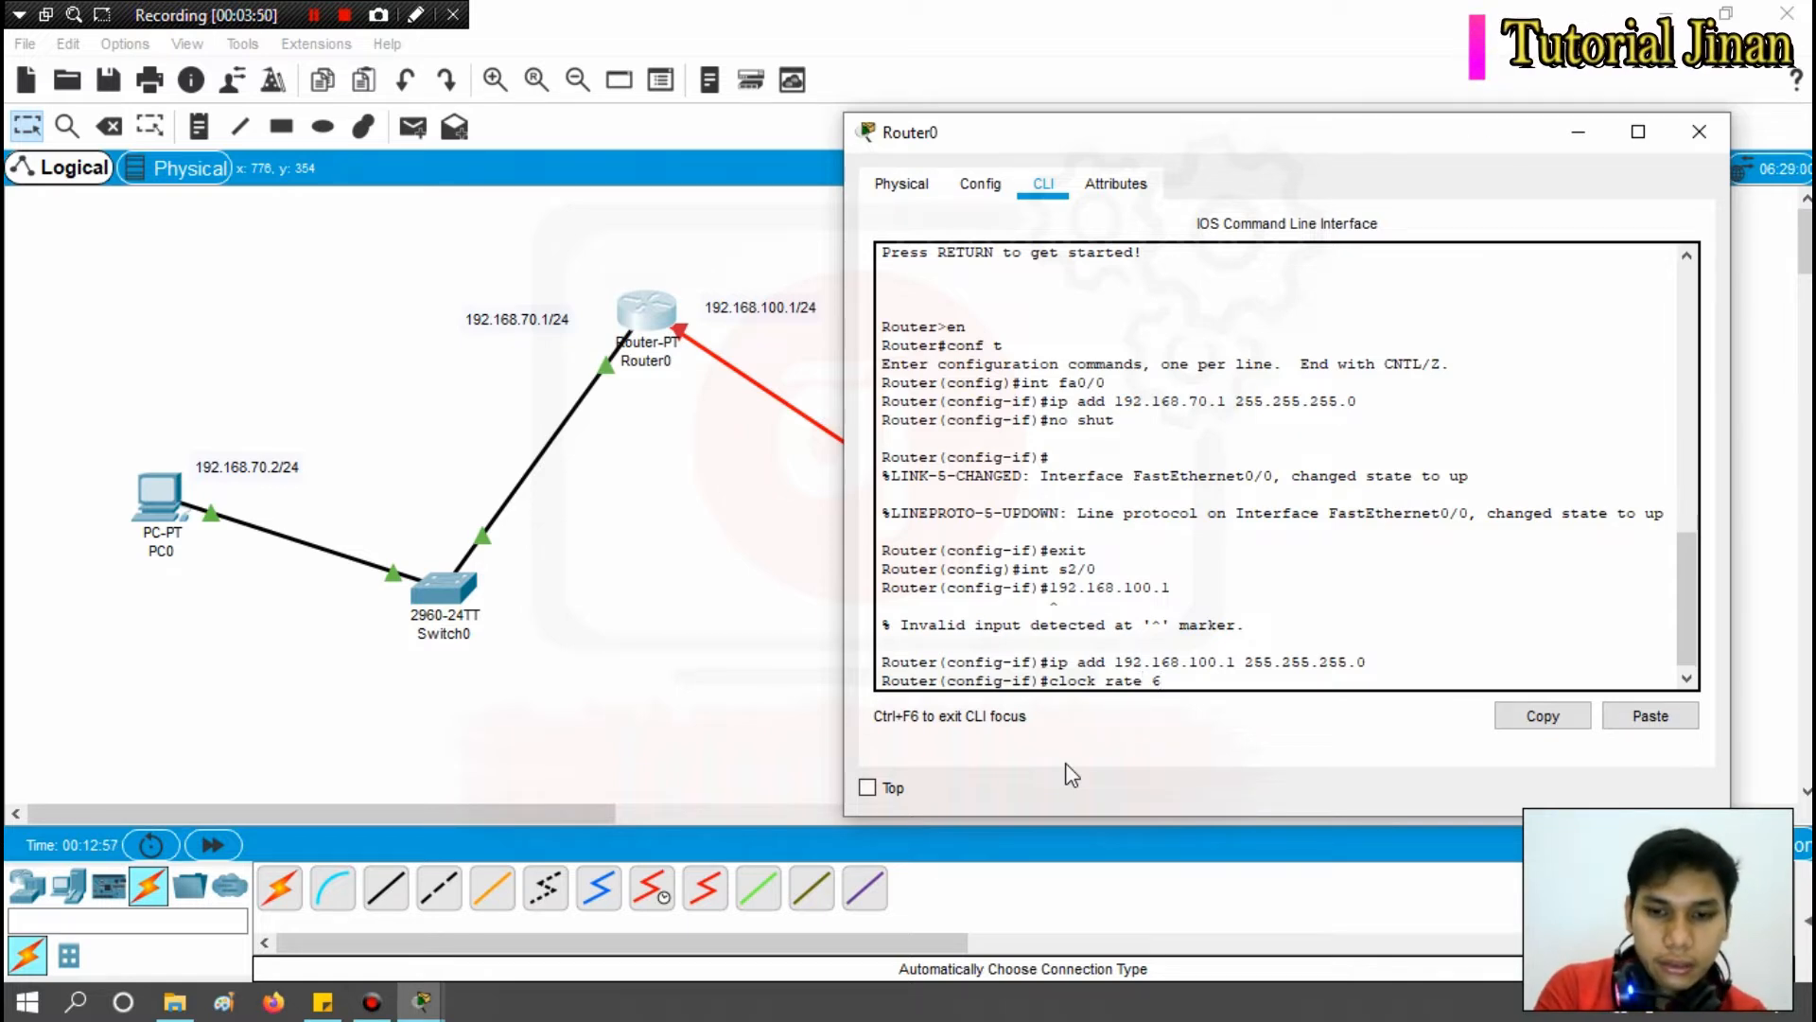
text(400)
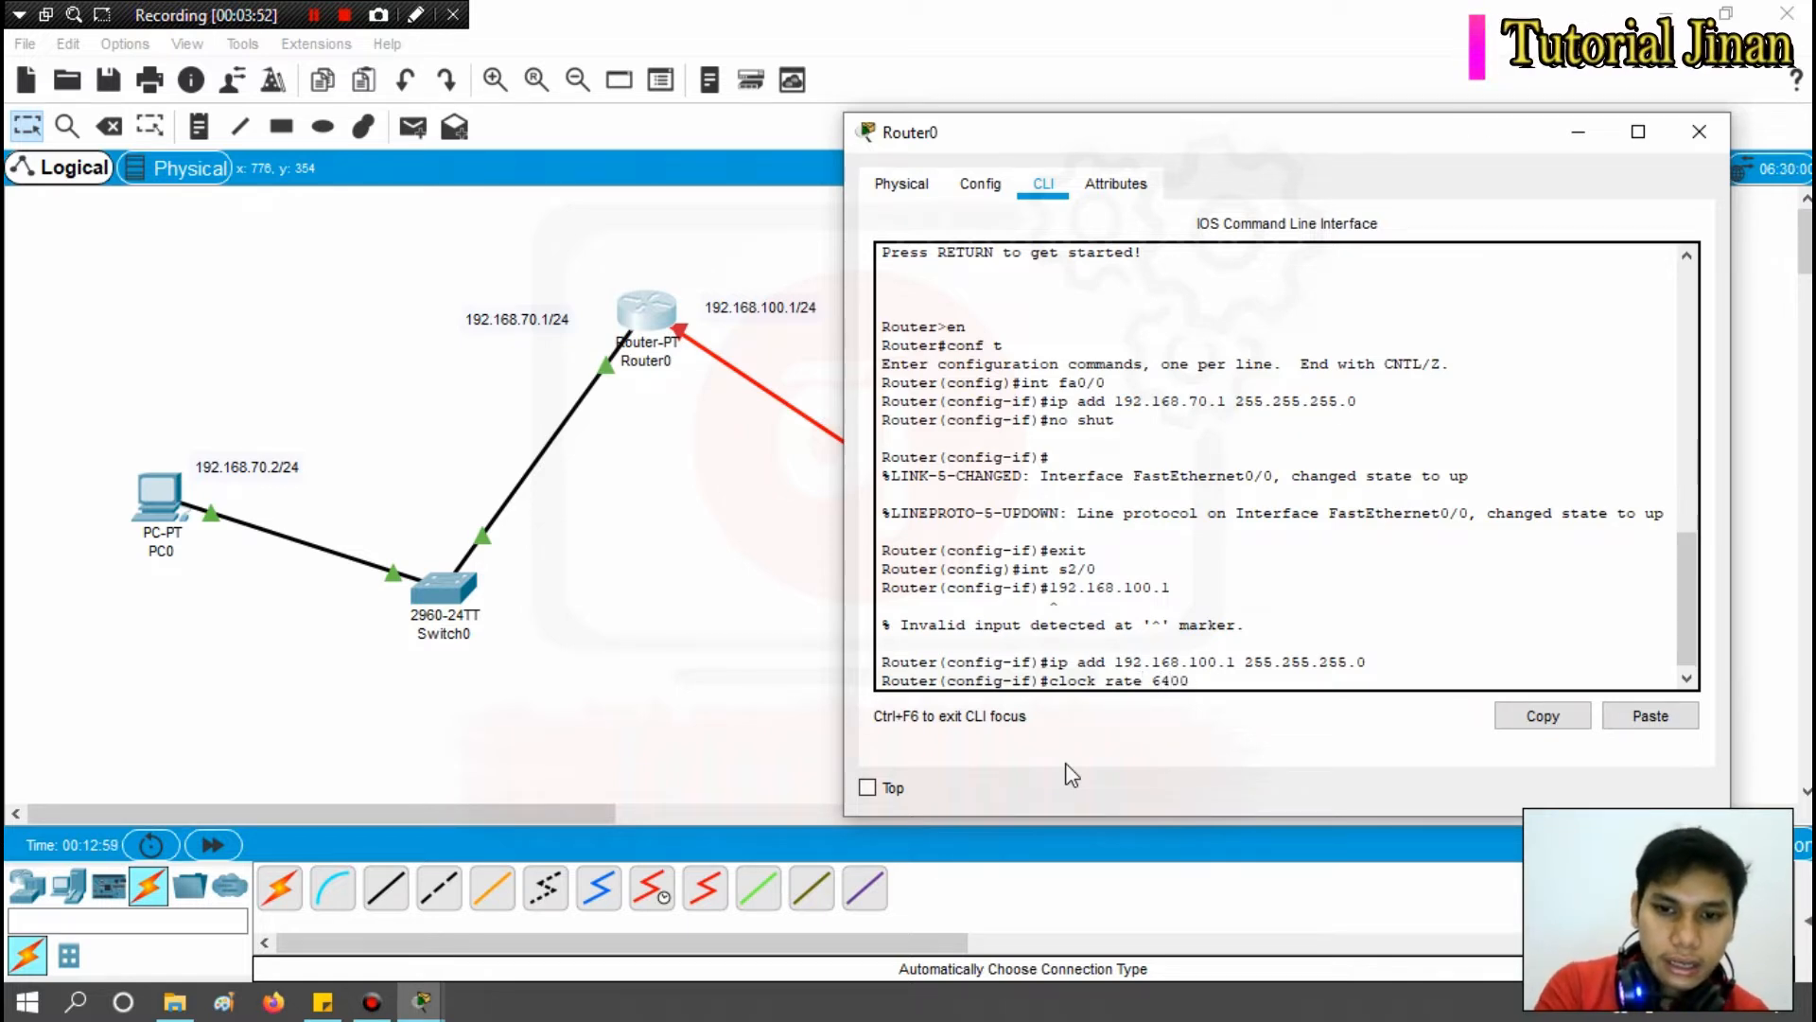
text(0)
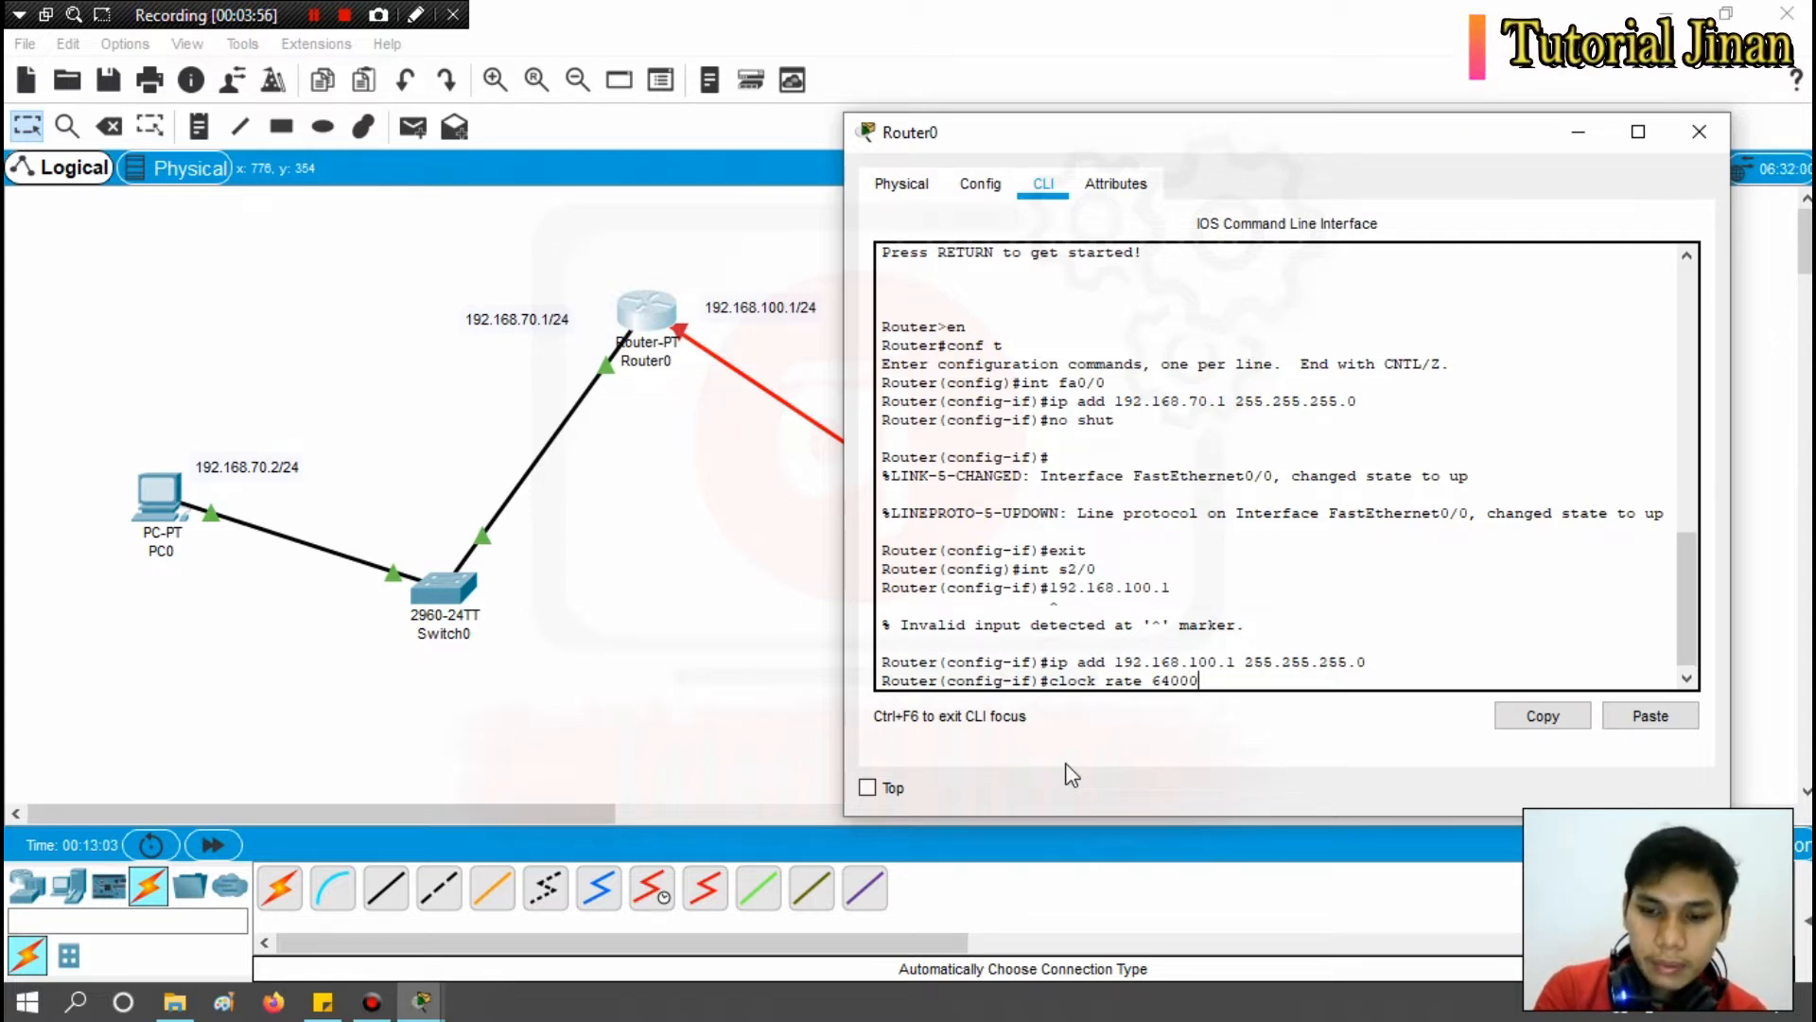
key(Return)
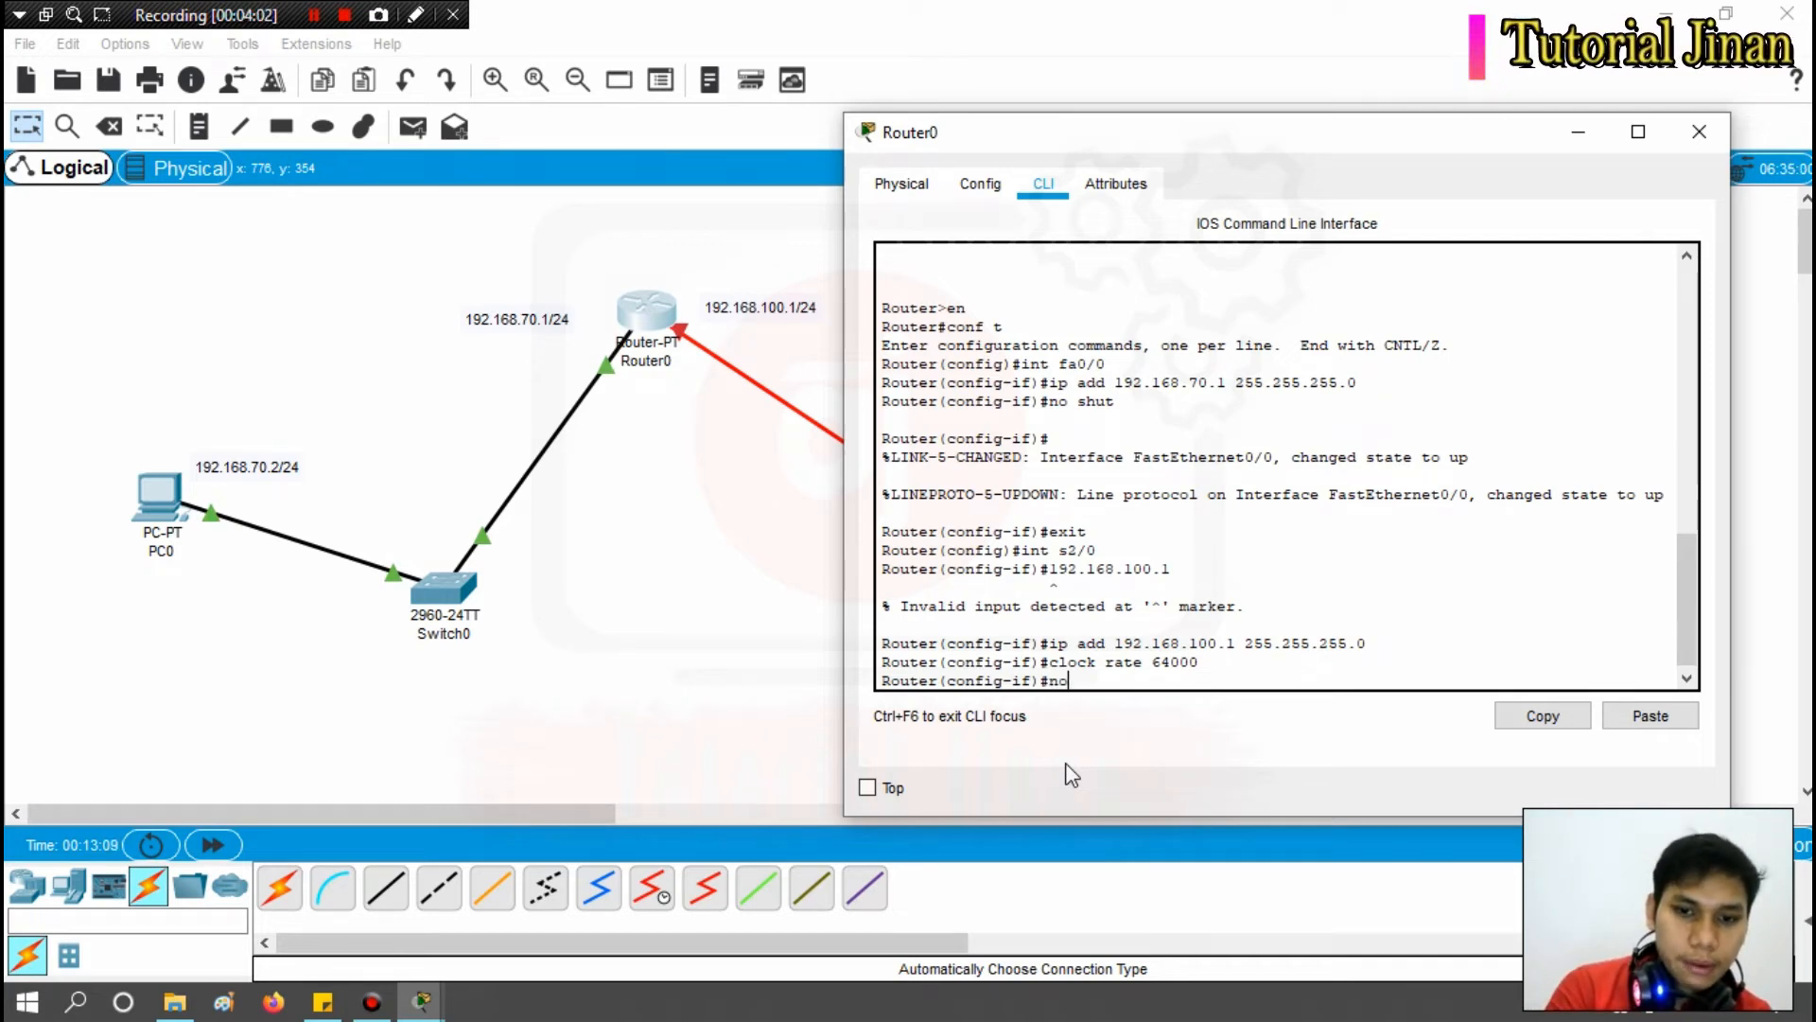
Enable Router0's Serial2/0 interface with no shut and return to the privileged prompt by issuing exit twice.
text(no shut)
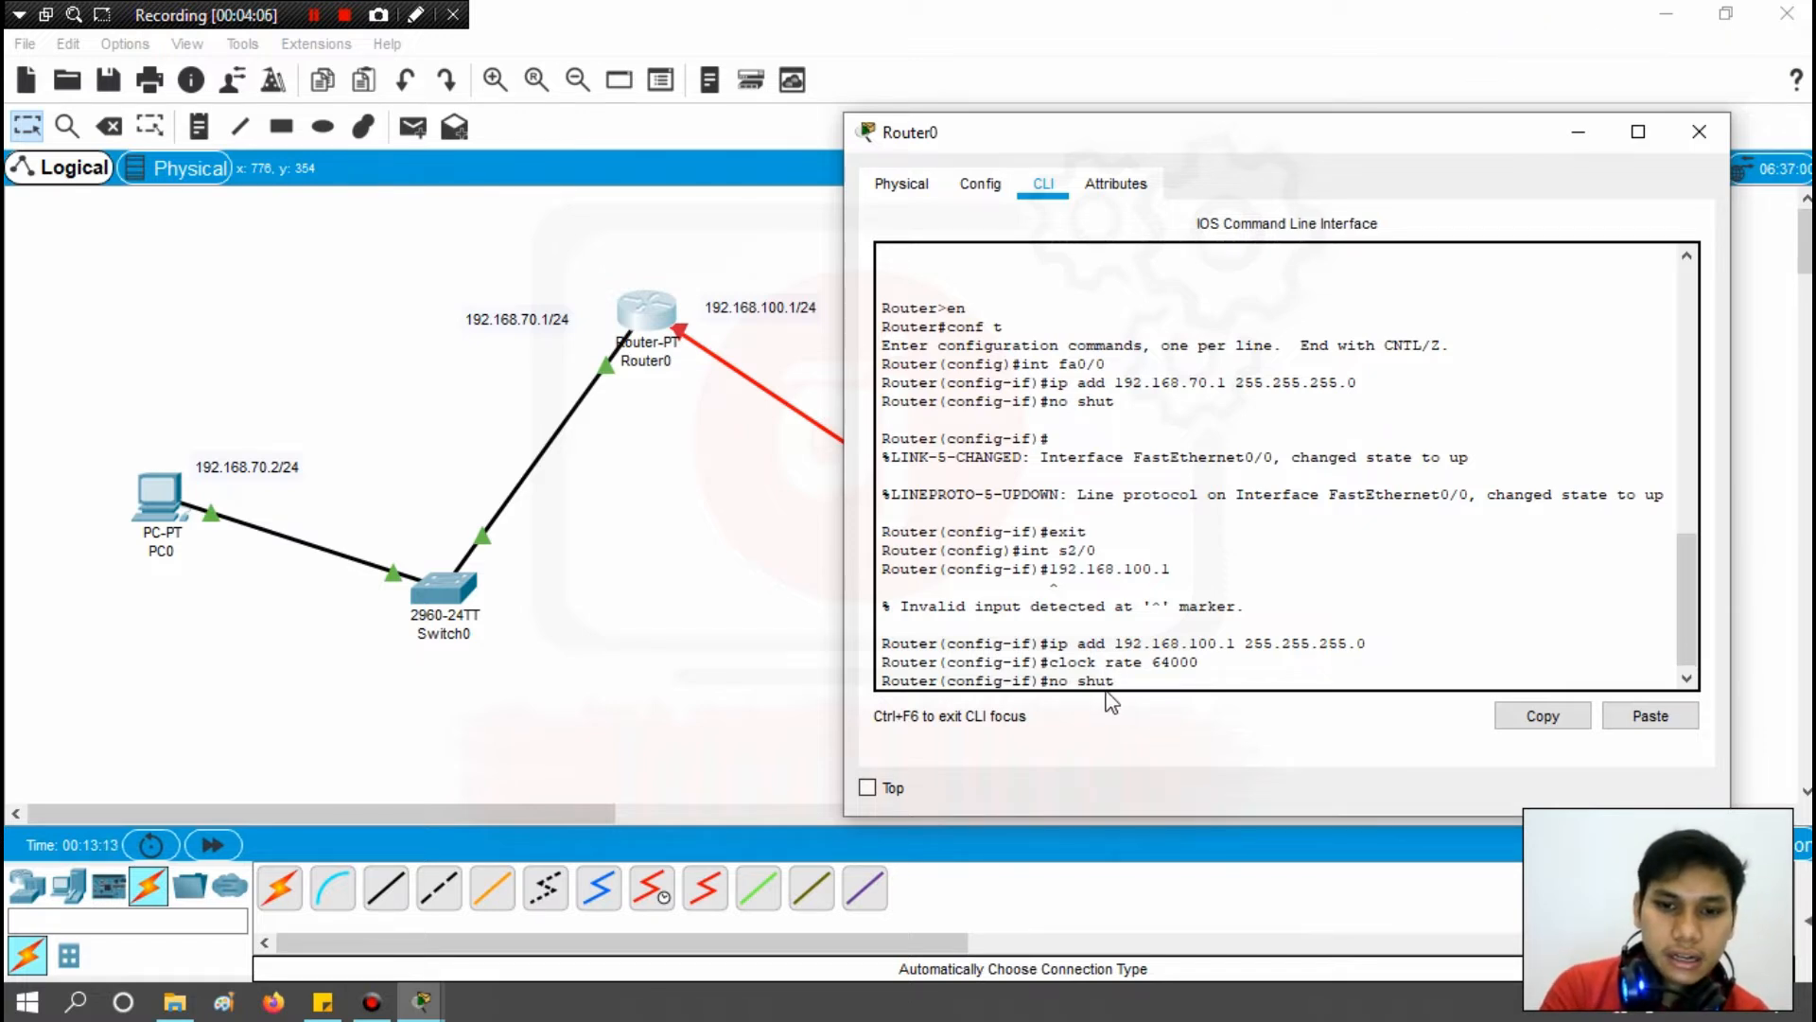
key(Return)
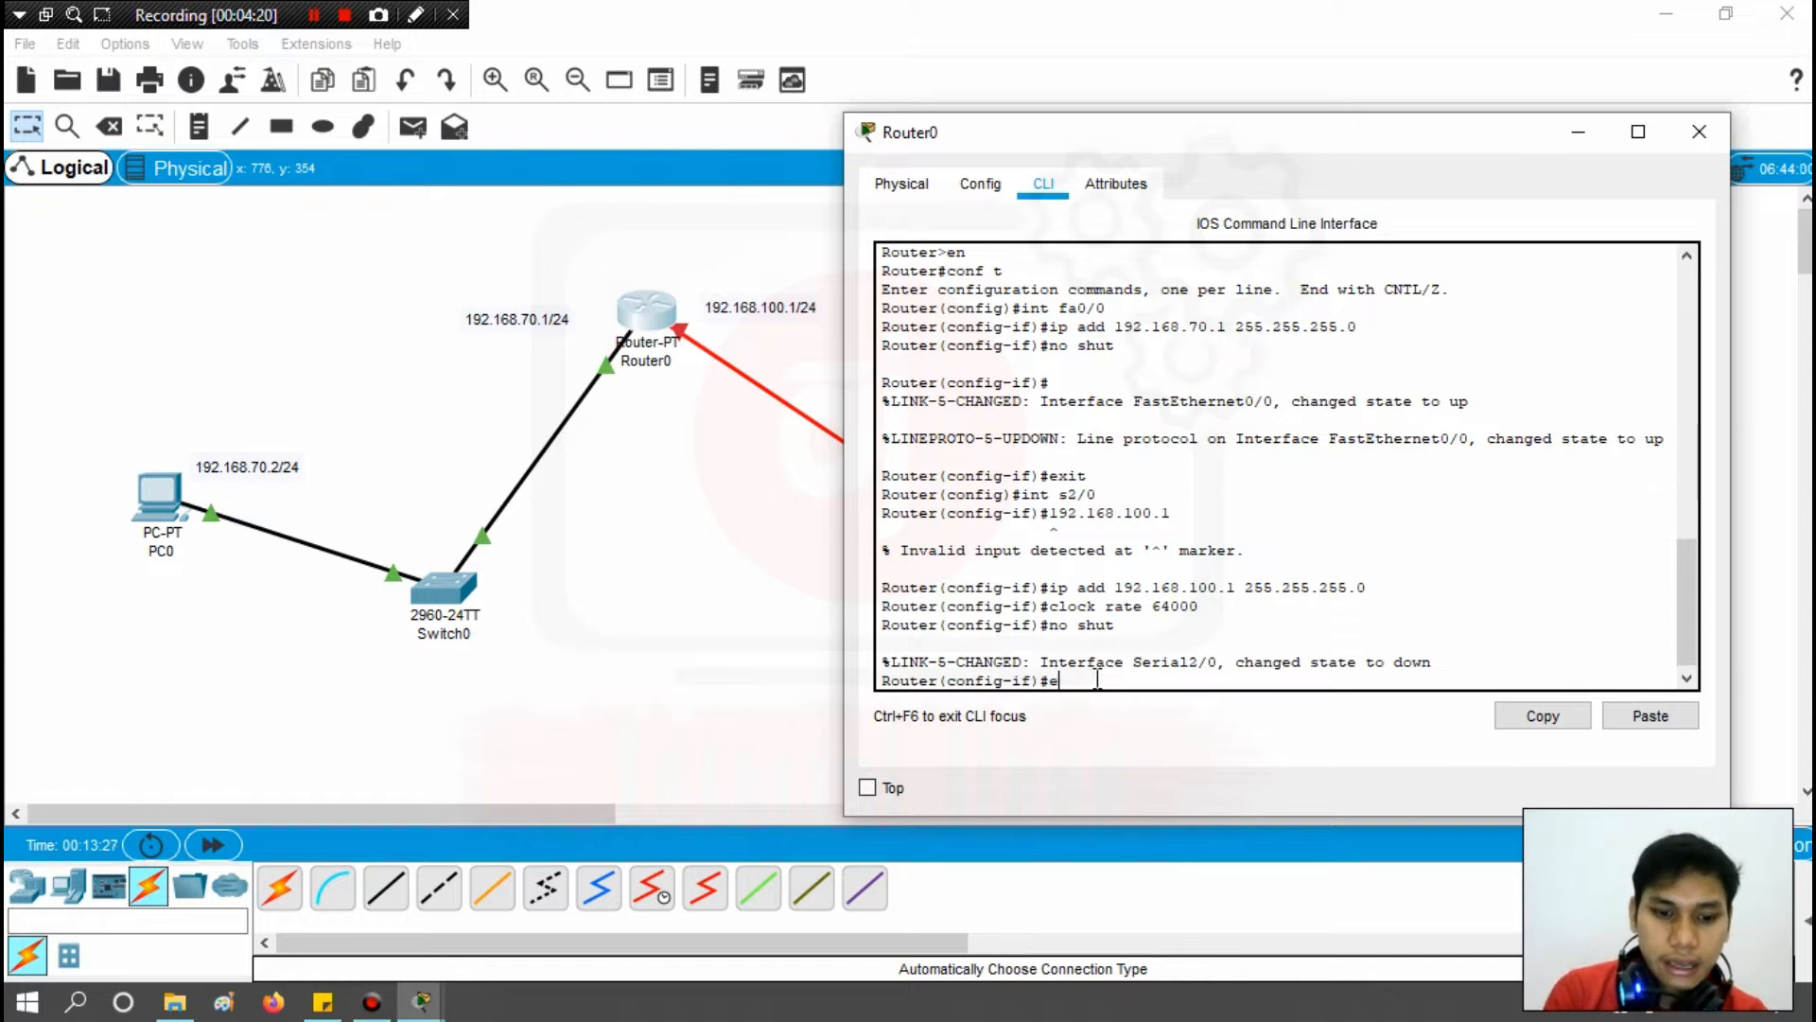
text(xit)
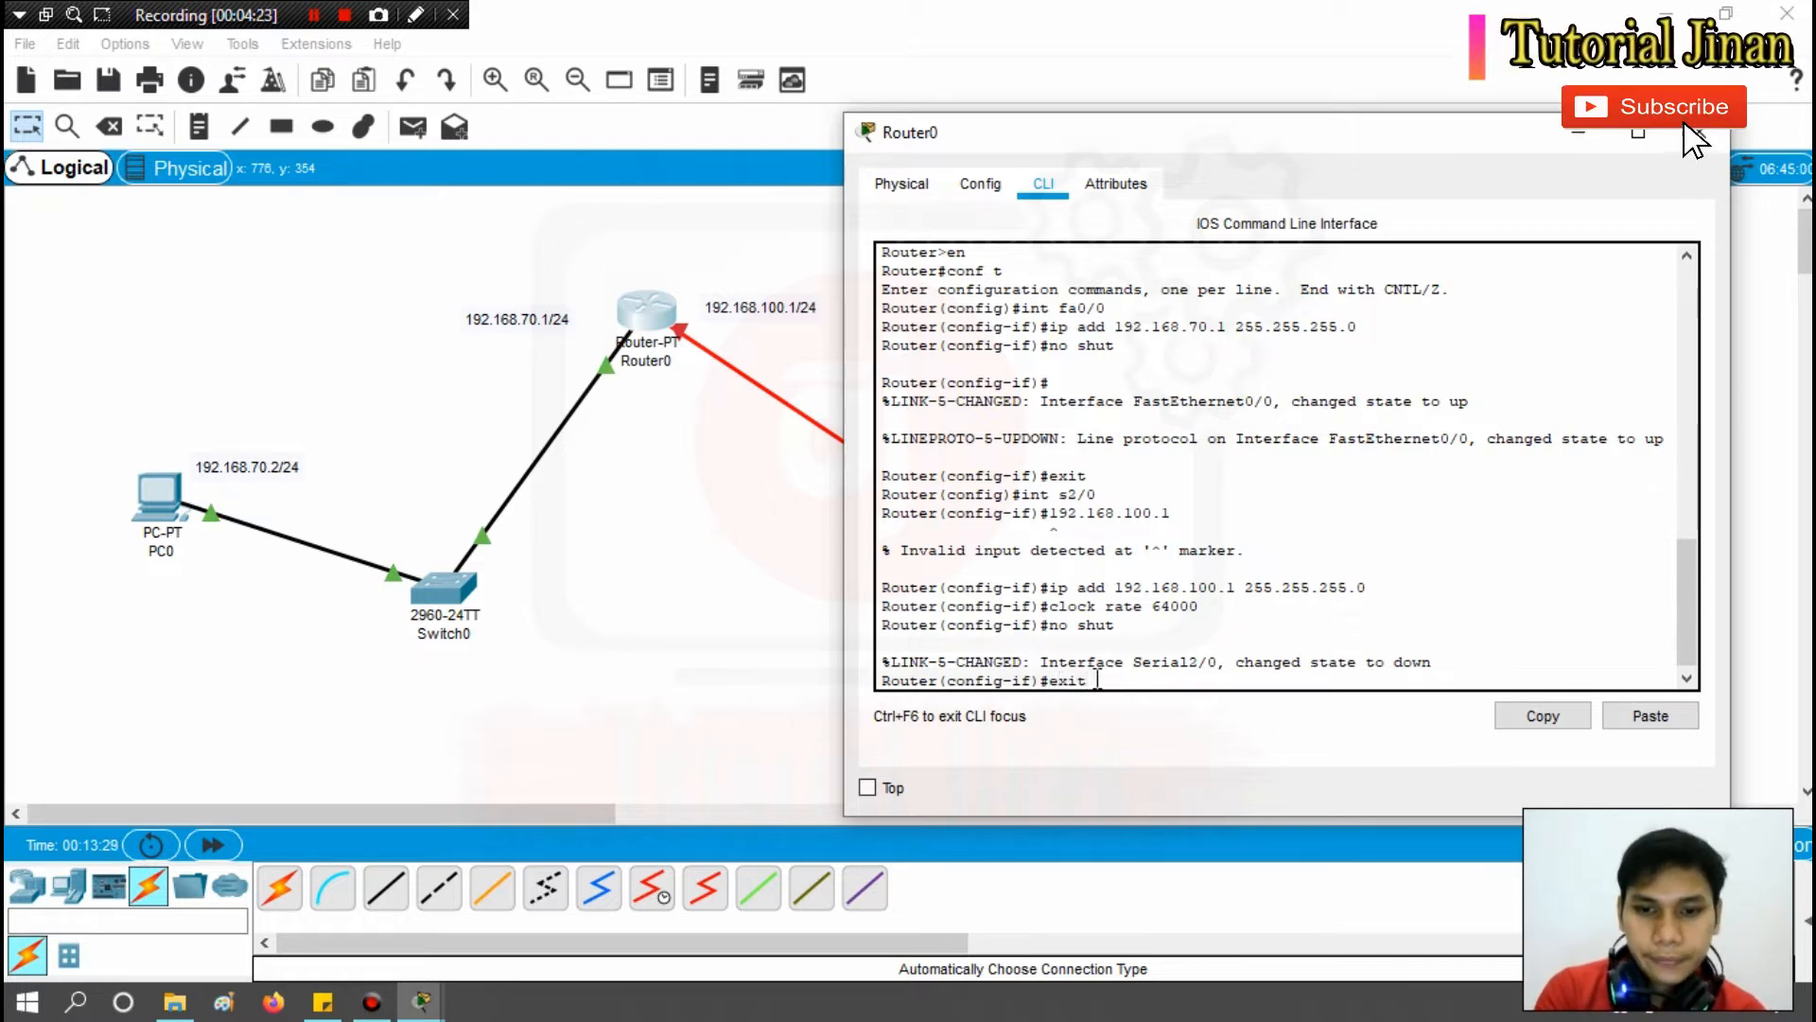
key(Return)
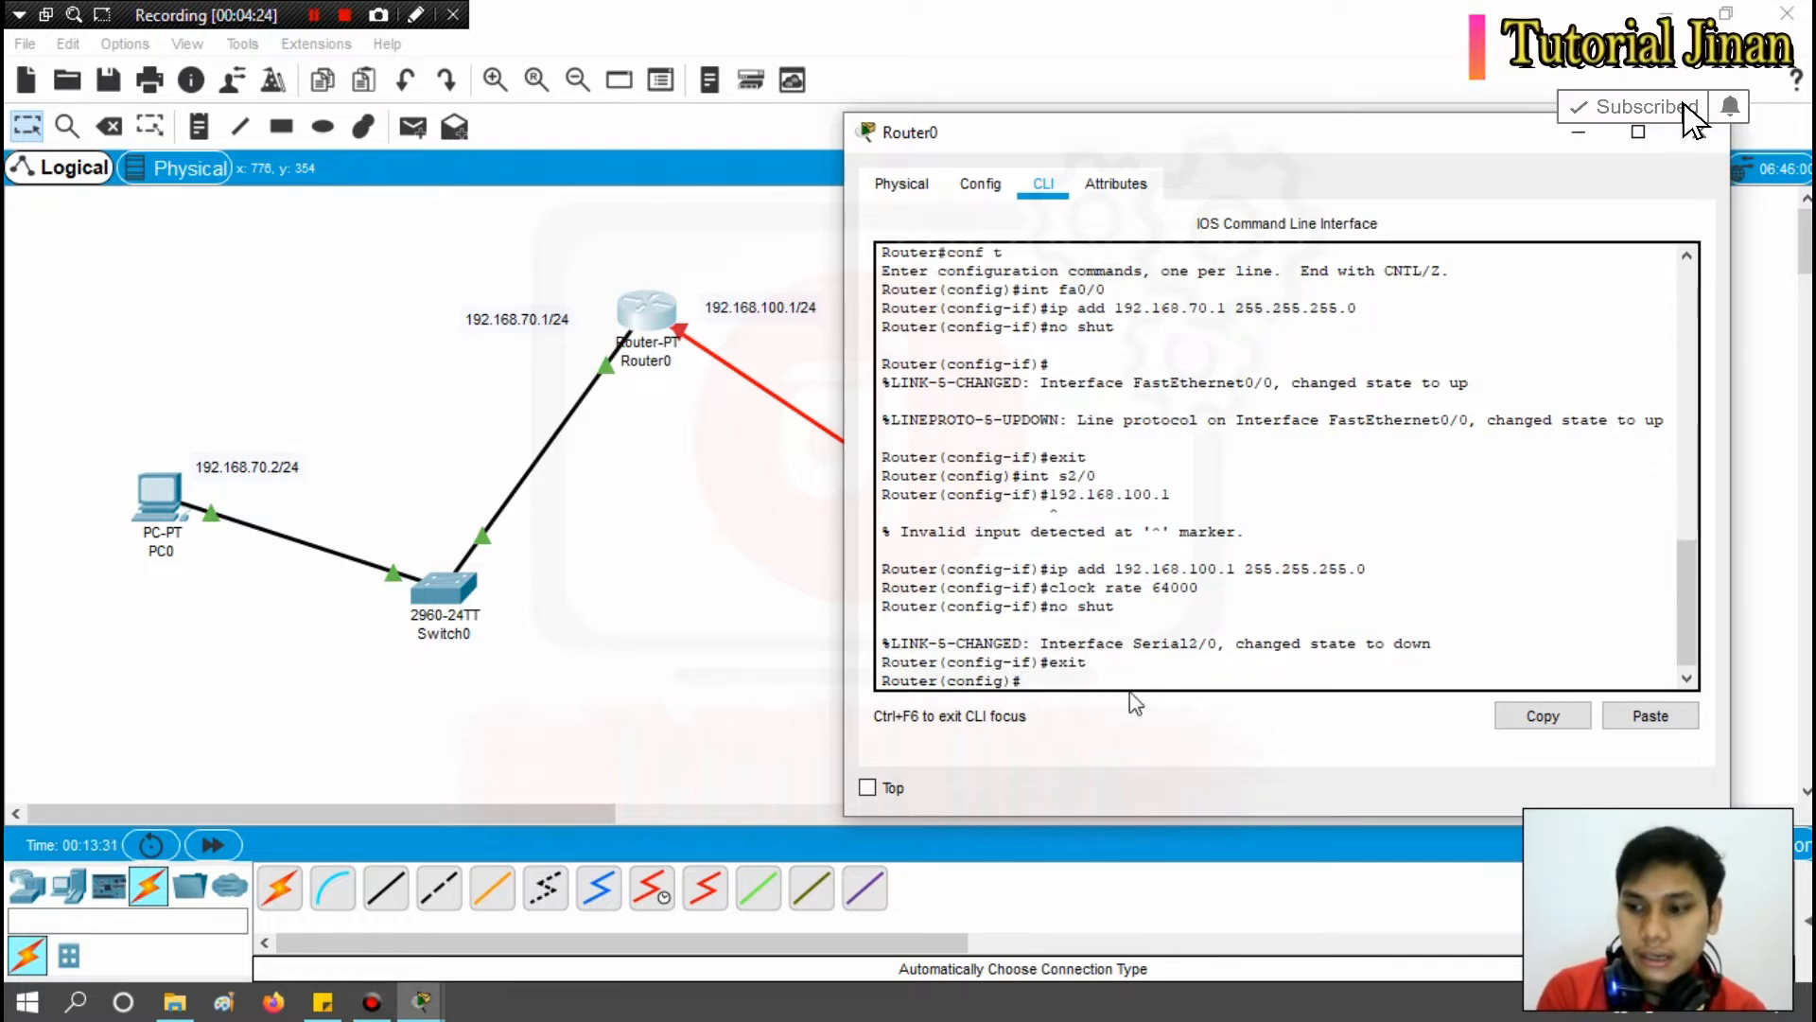
text(exit)
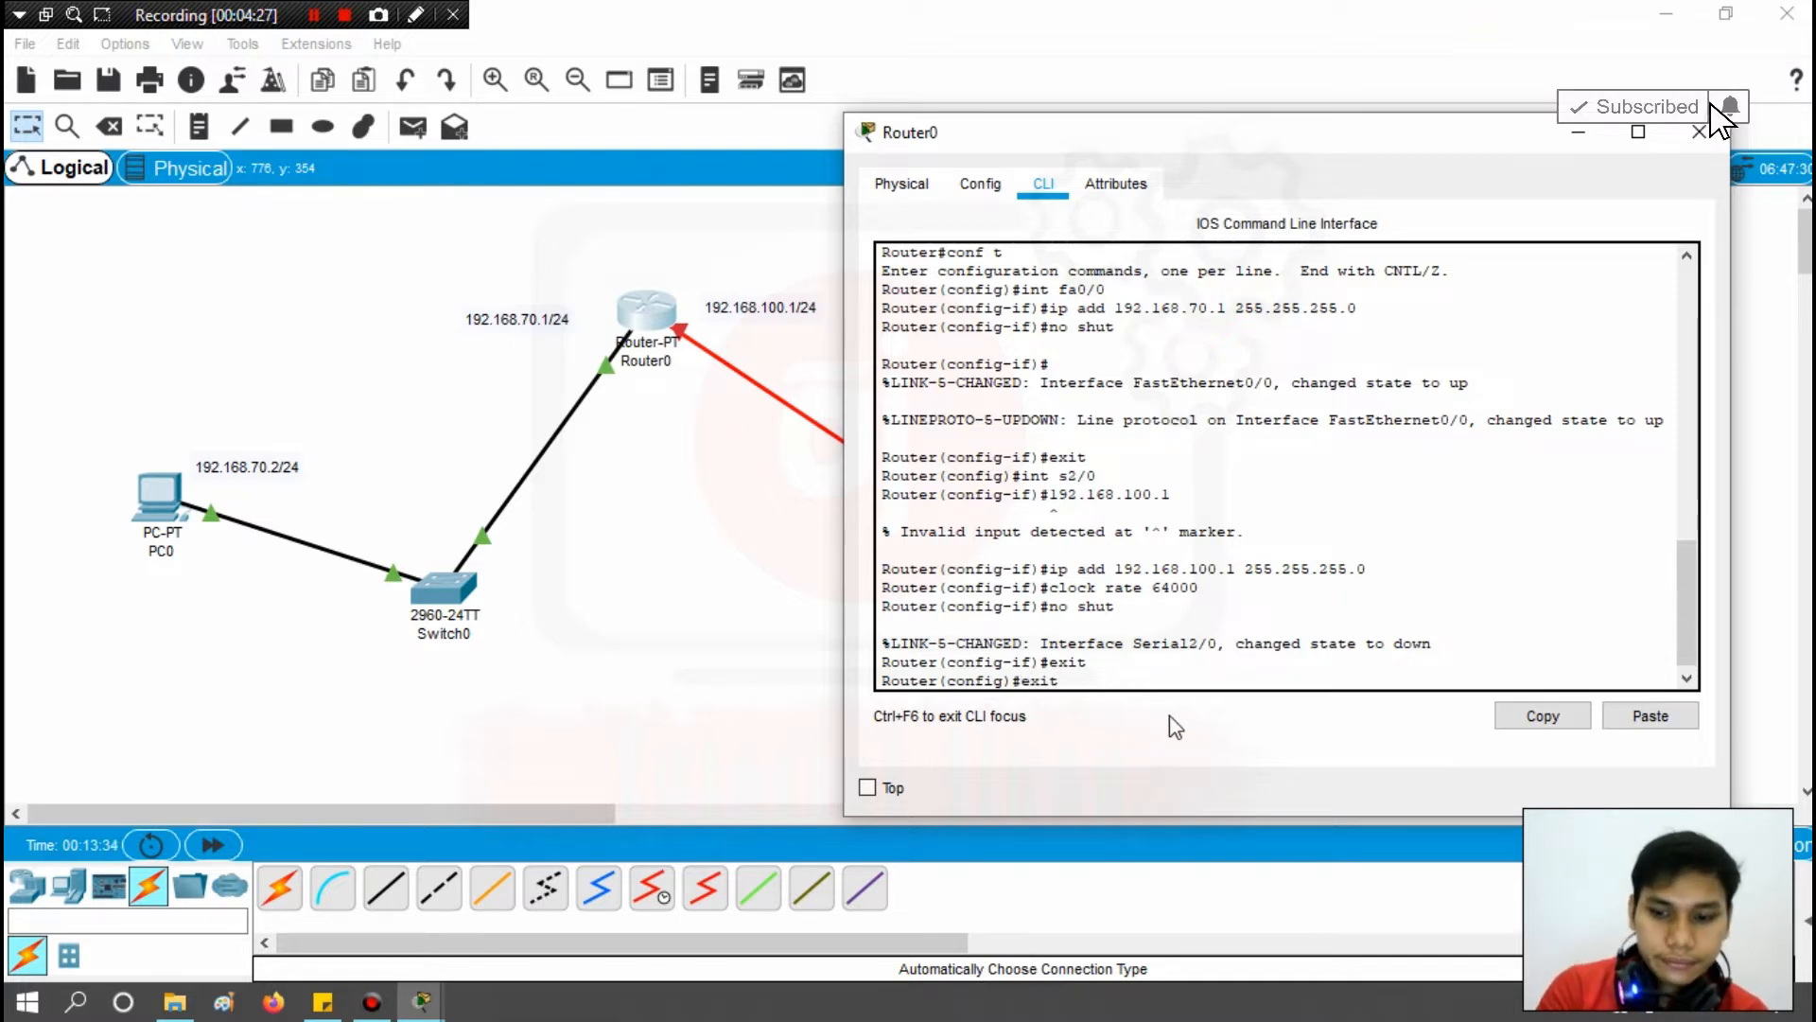
key(Return)
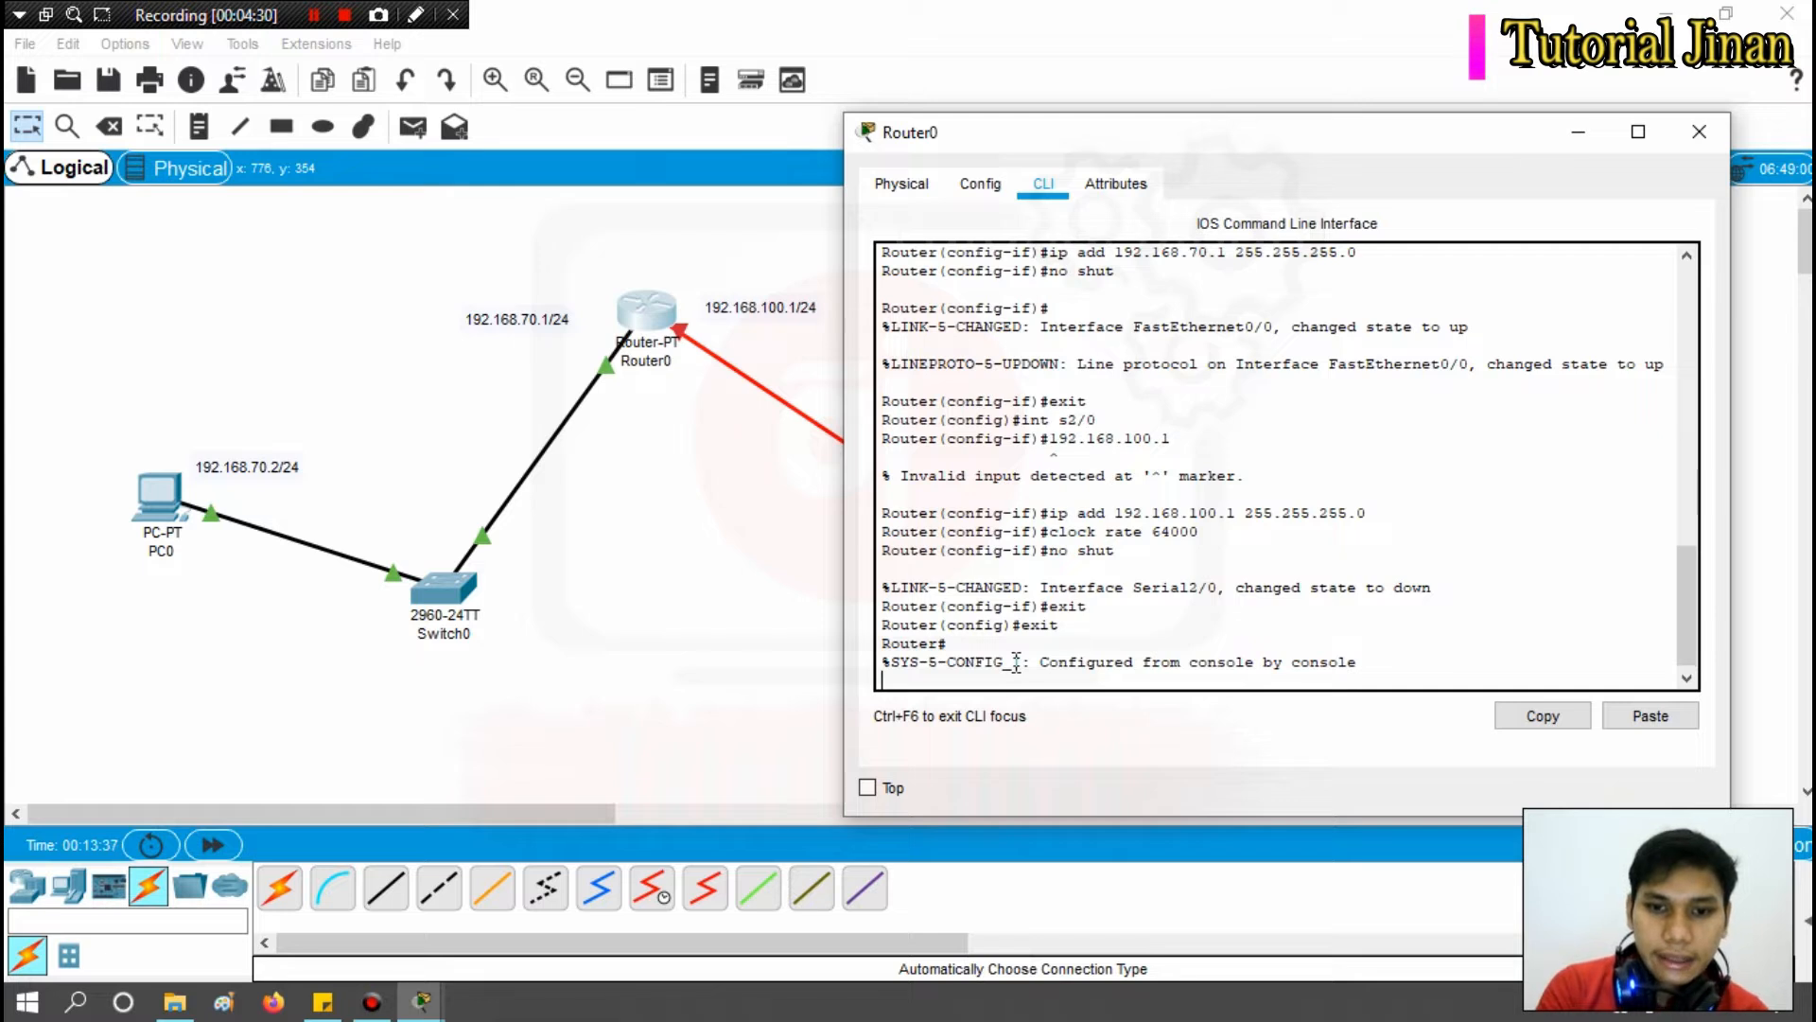
key(Return)
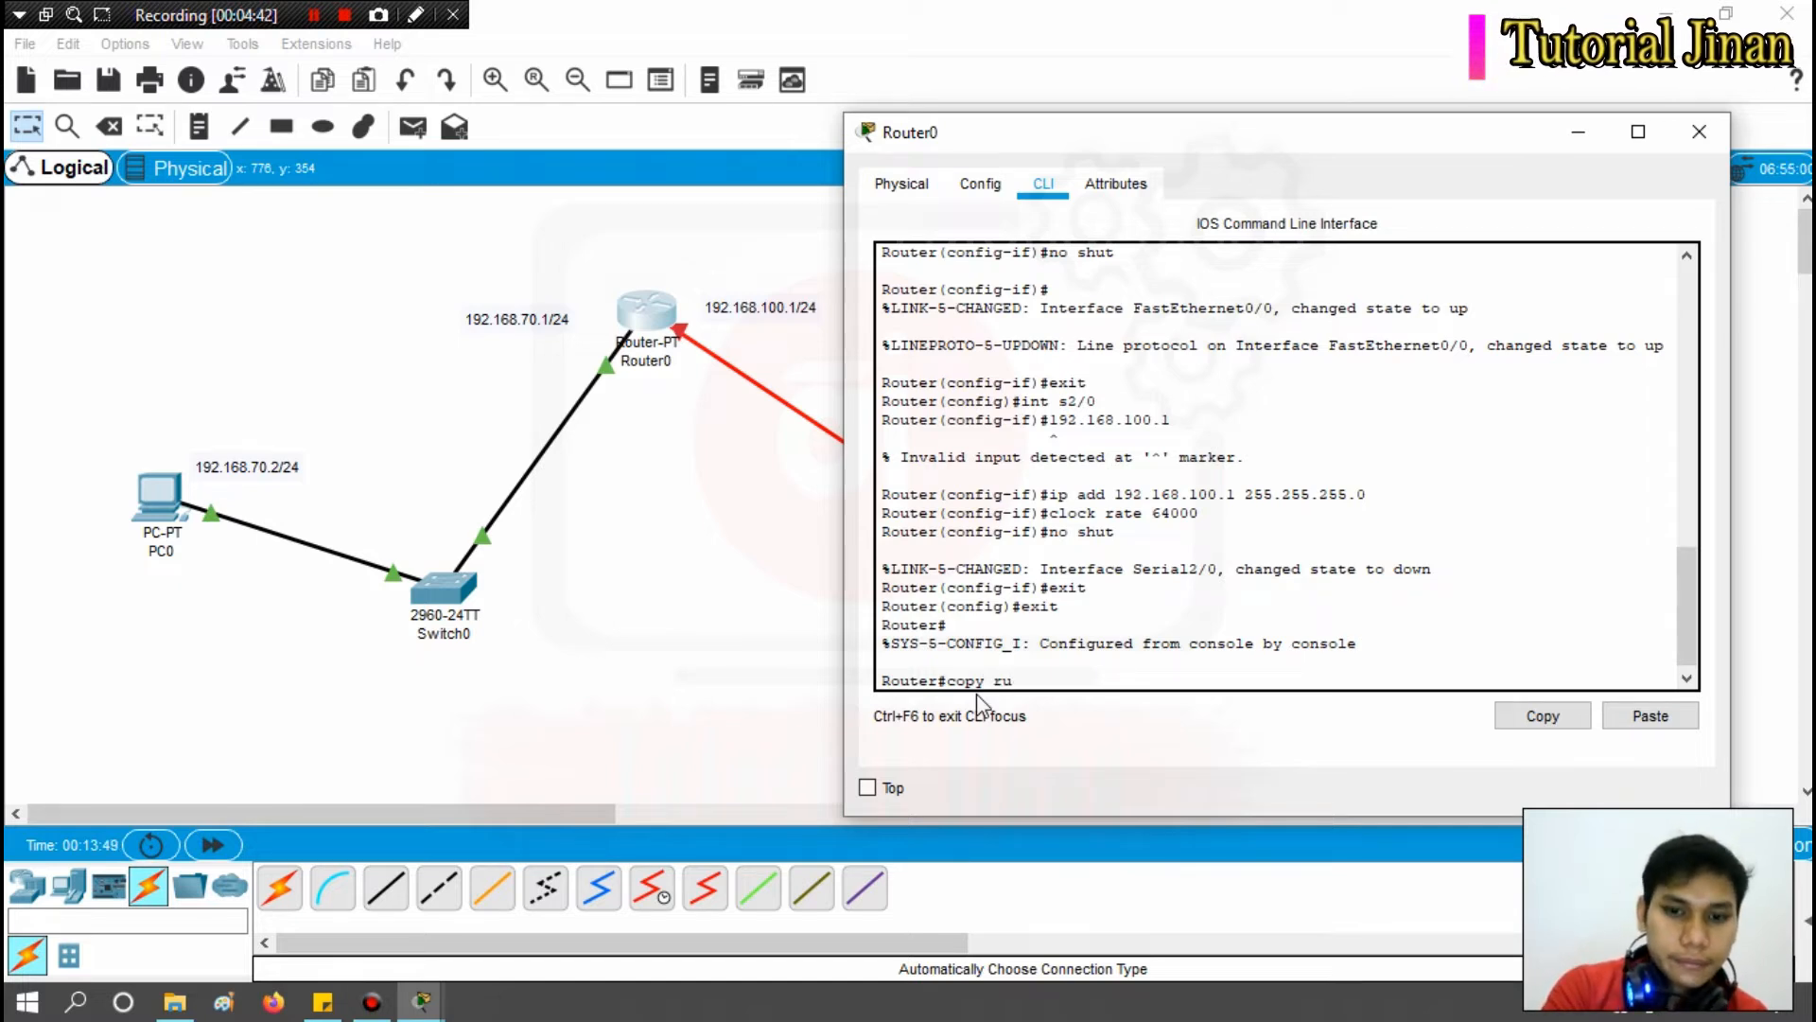
Save Router0's configuration with copy running-config startup-config, accepting the default destination filename.
text(nning-)
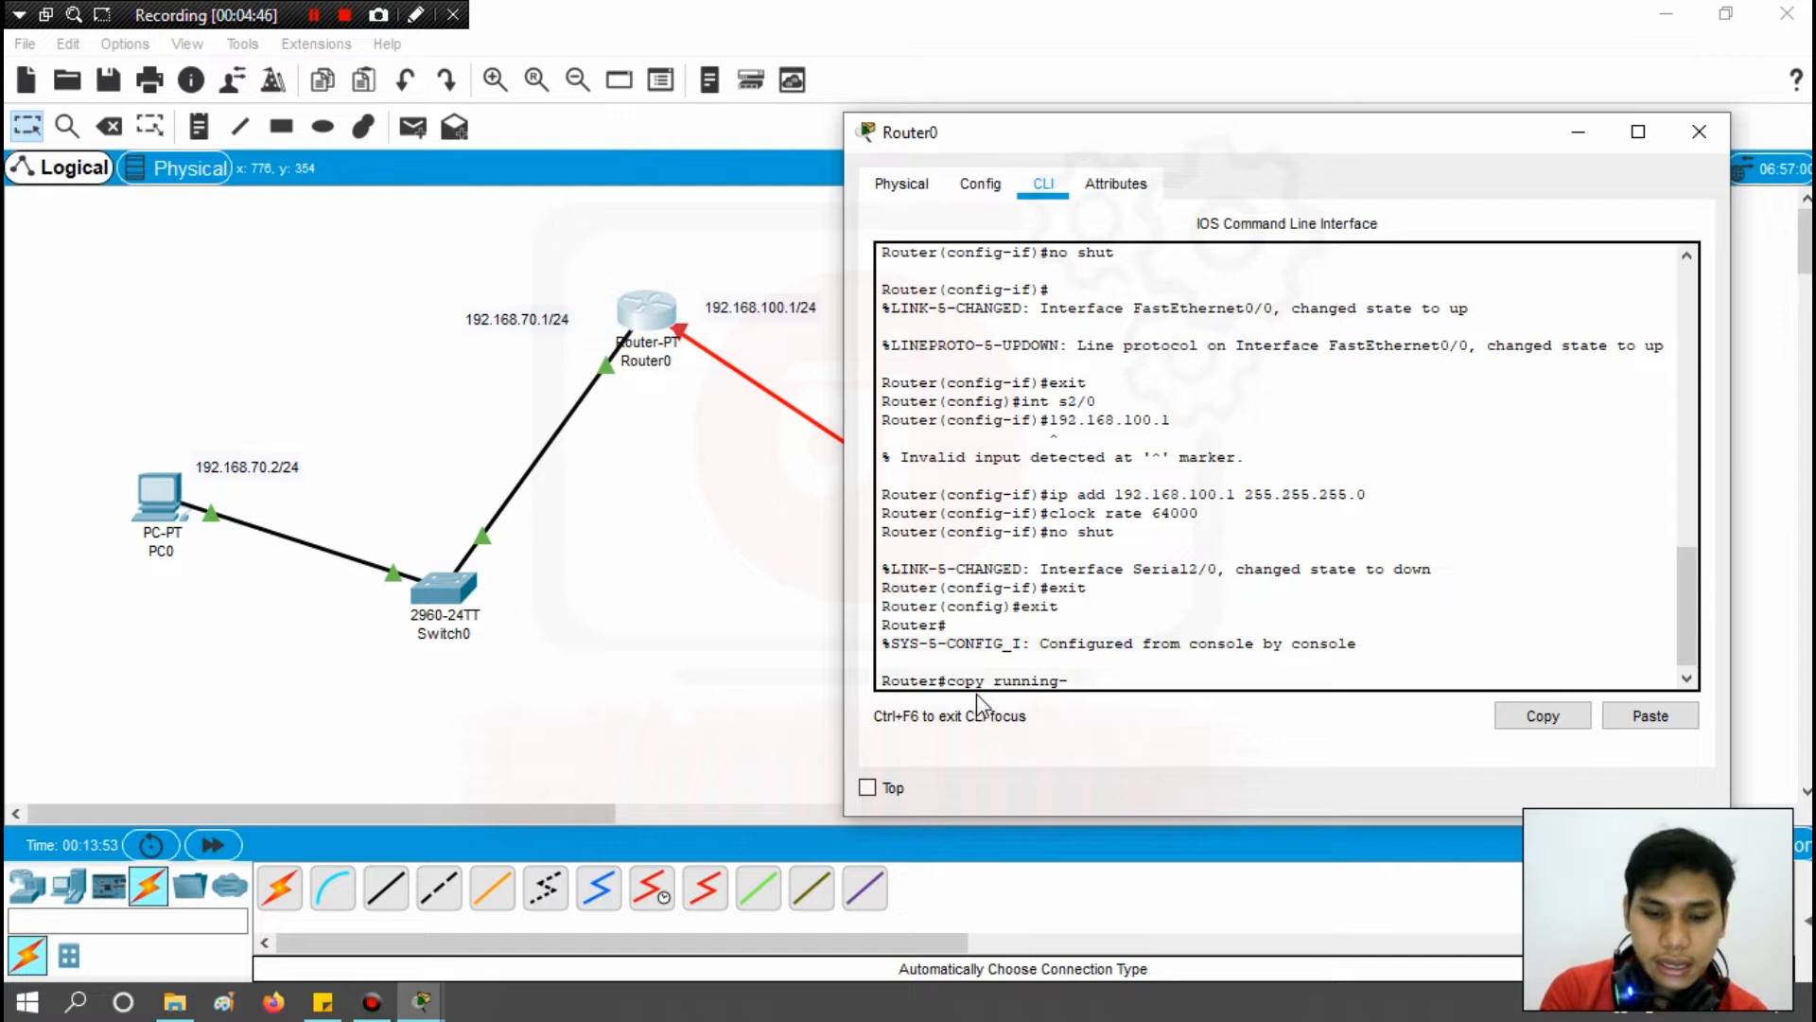
text(config)
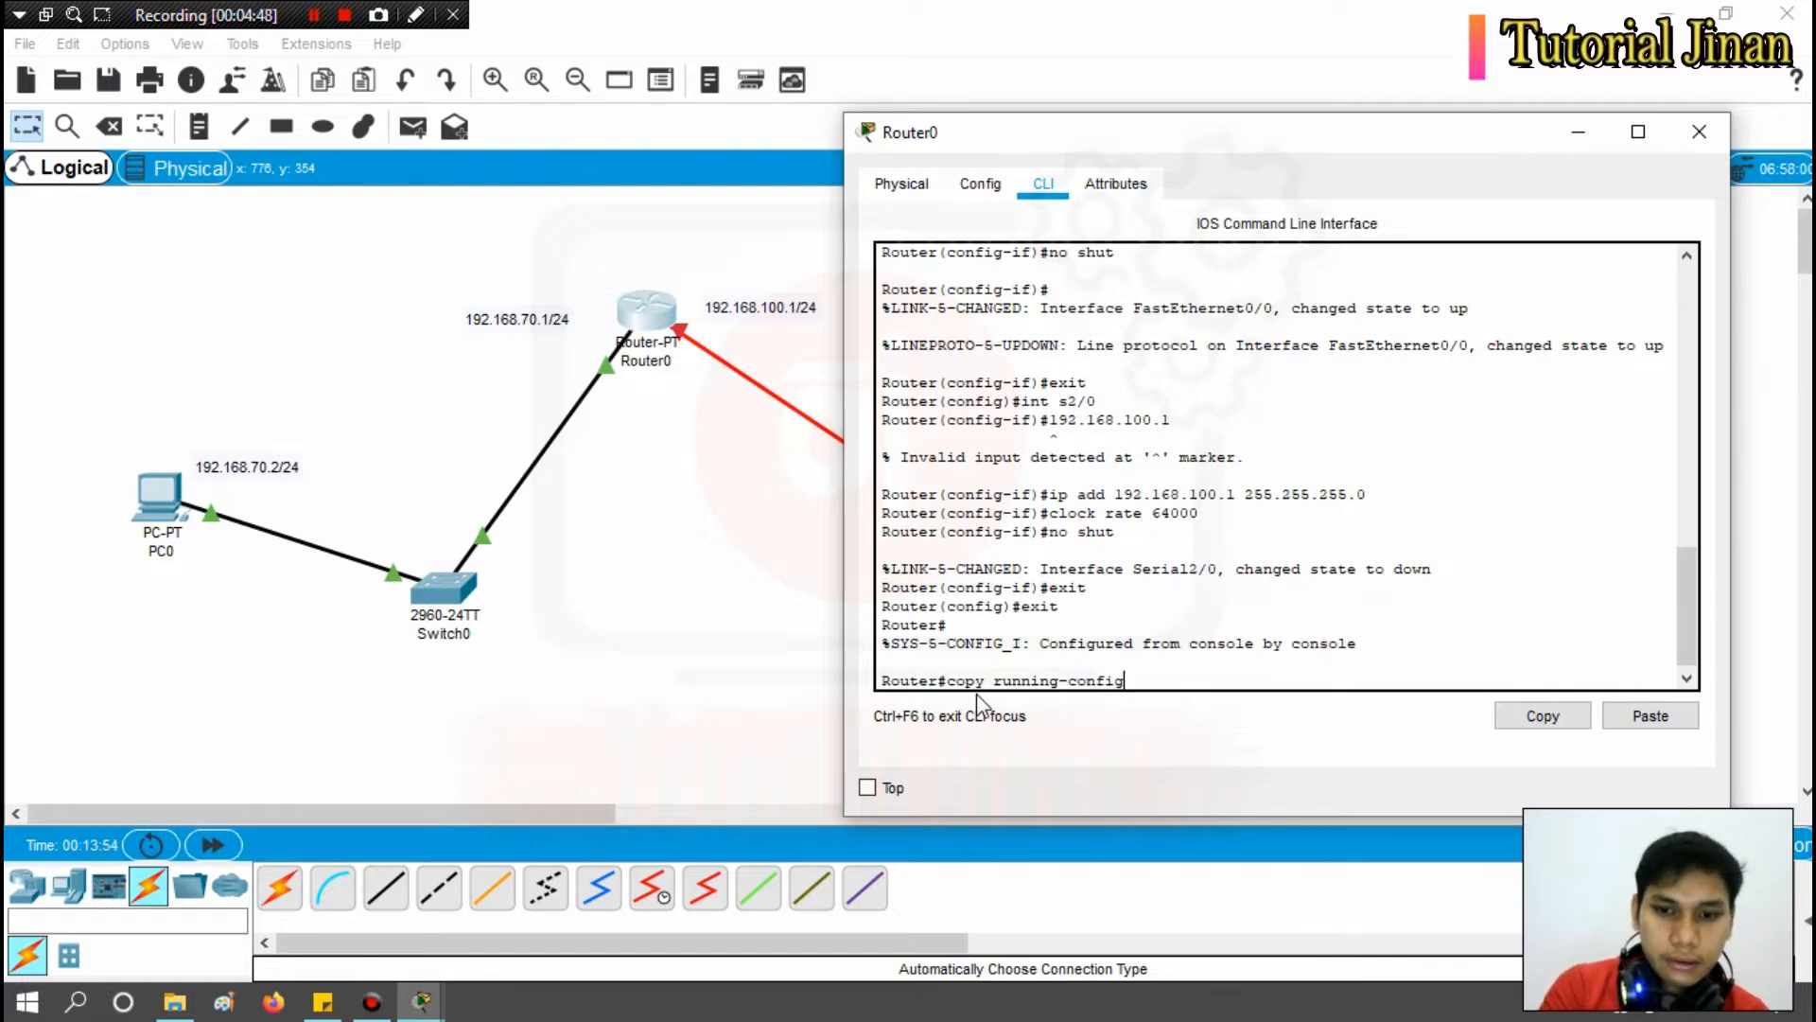
text( s)
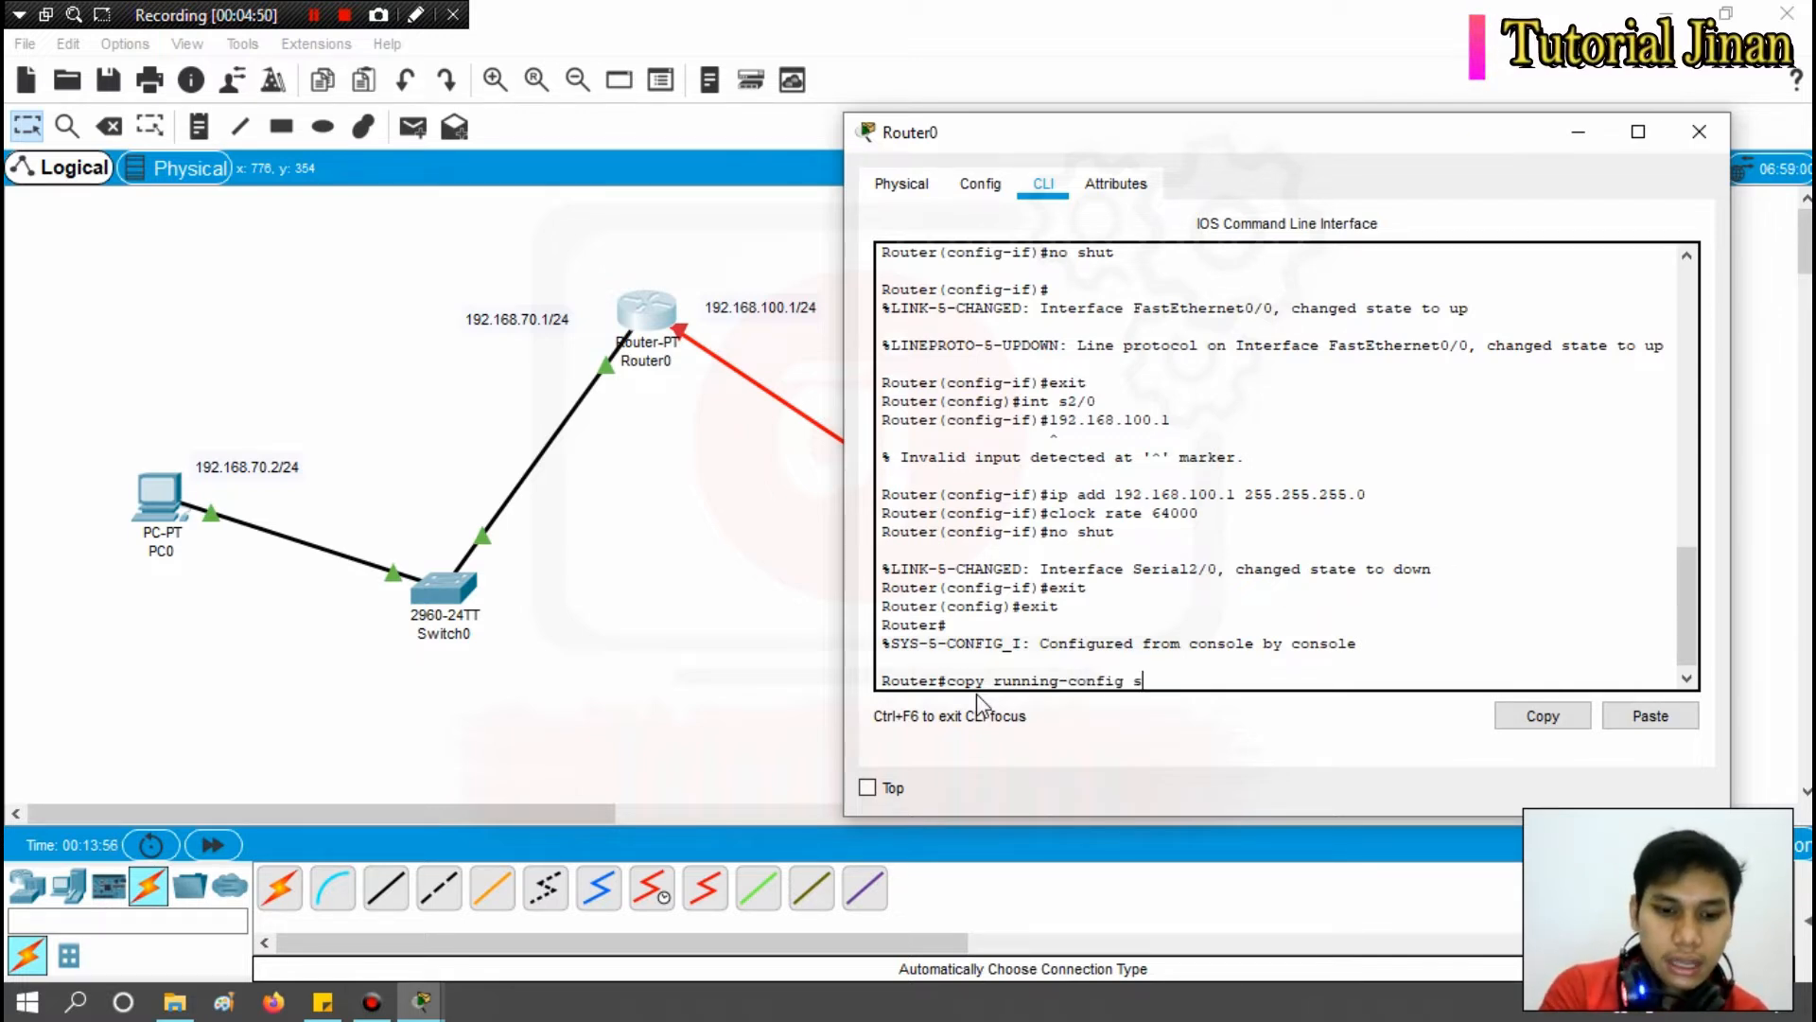
text(ta)
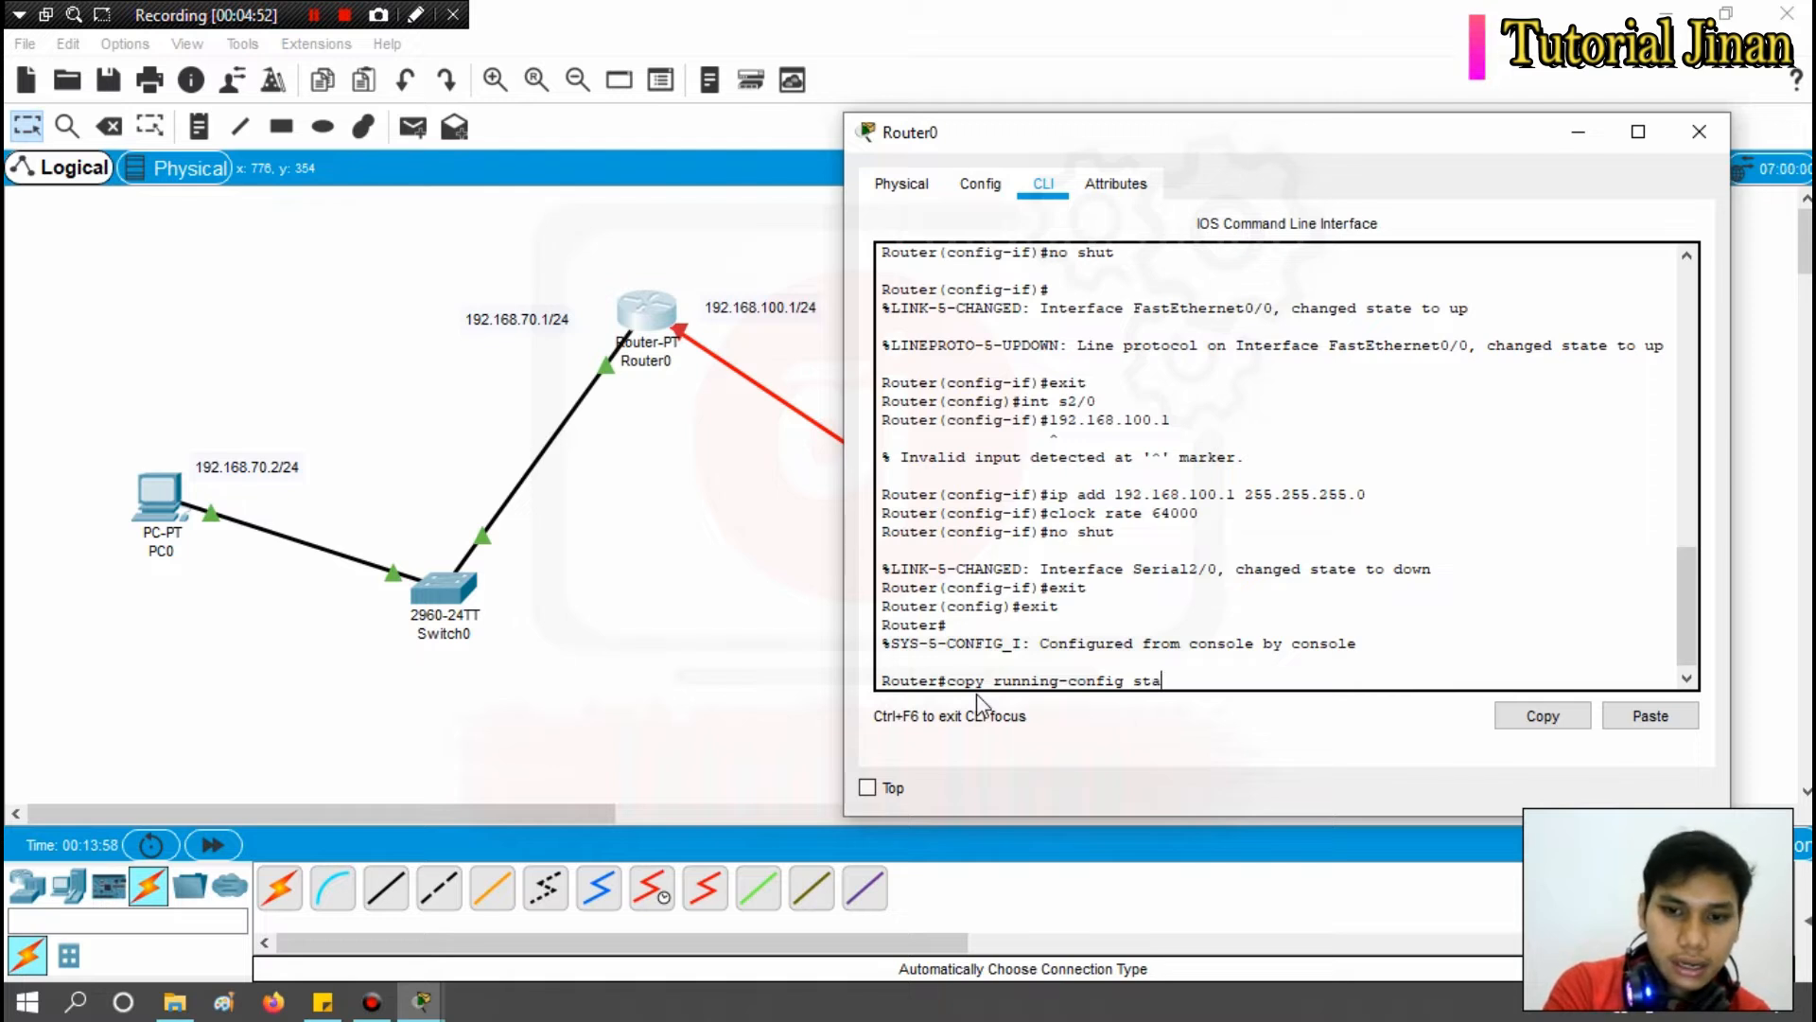
text(rt)
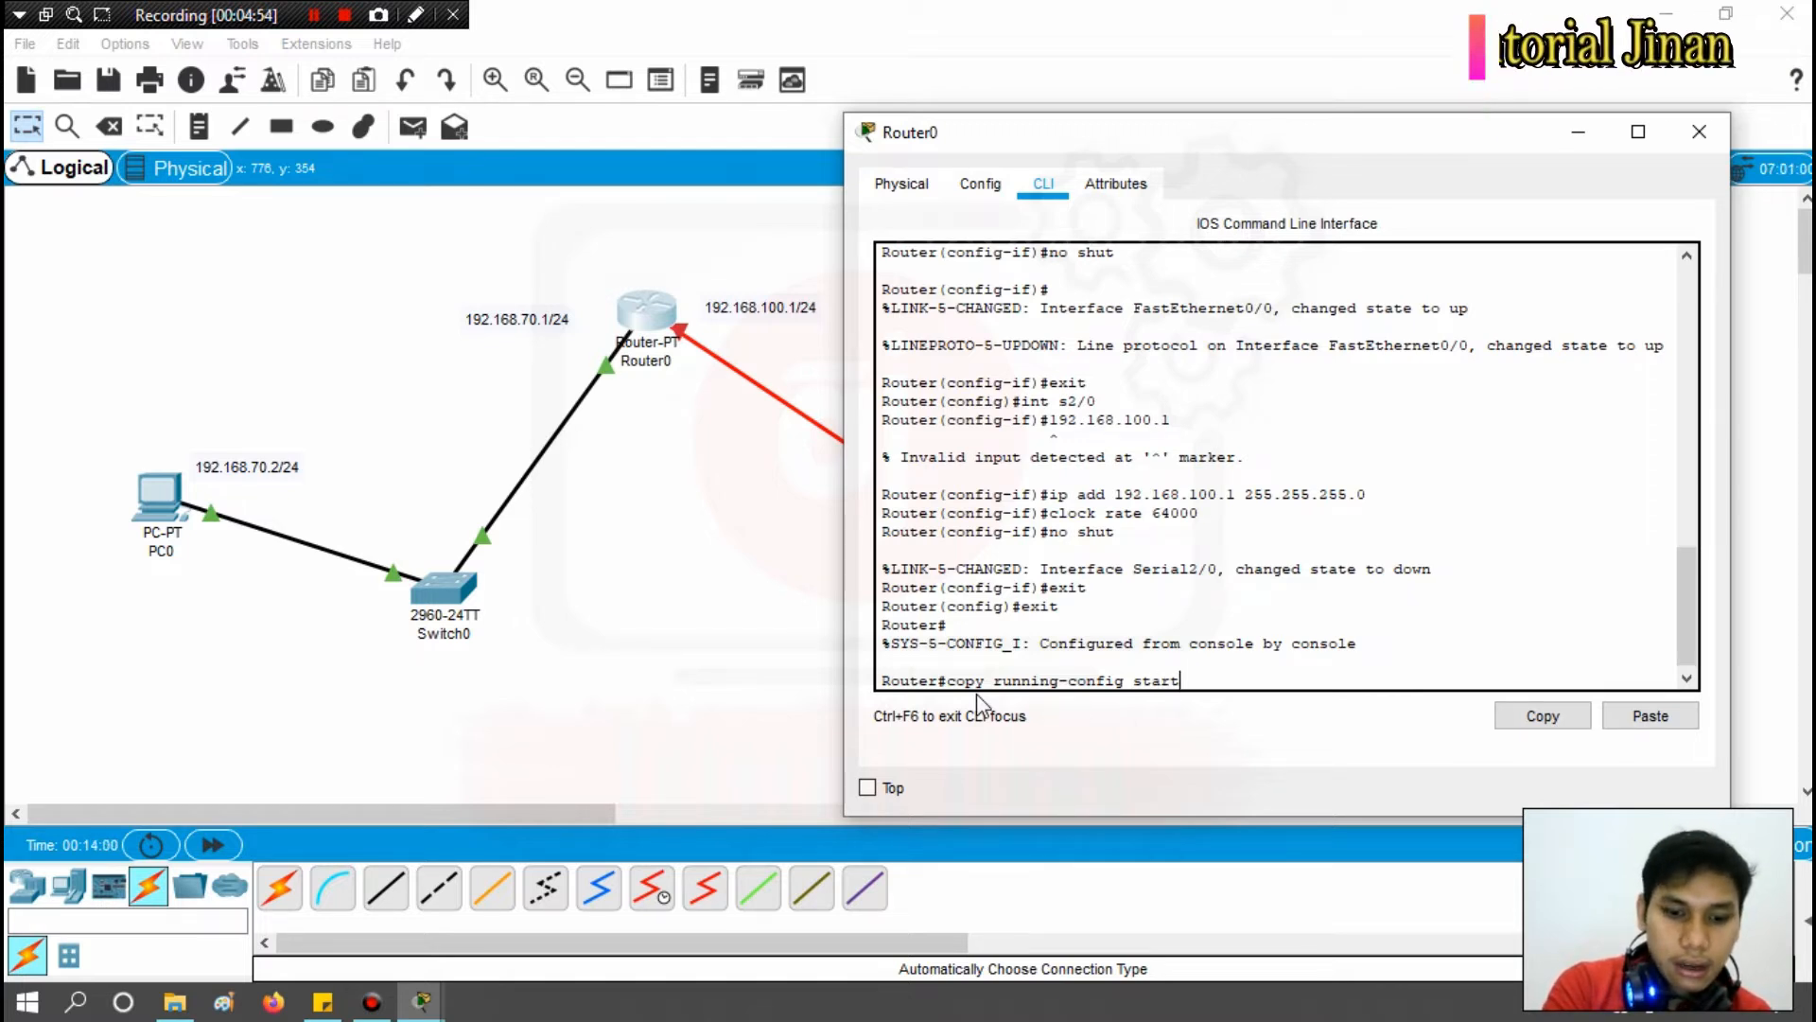
text(up-)
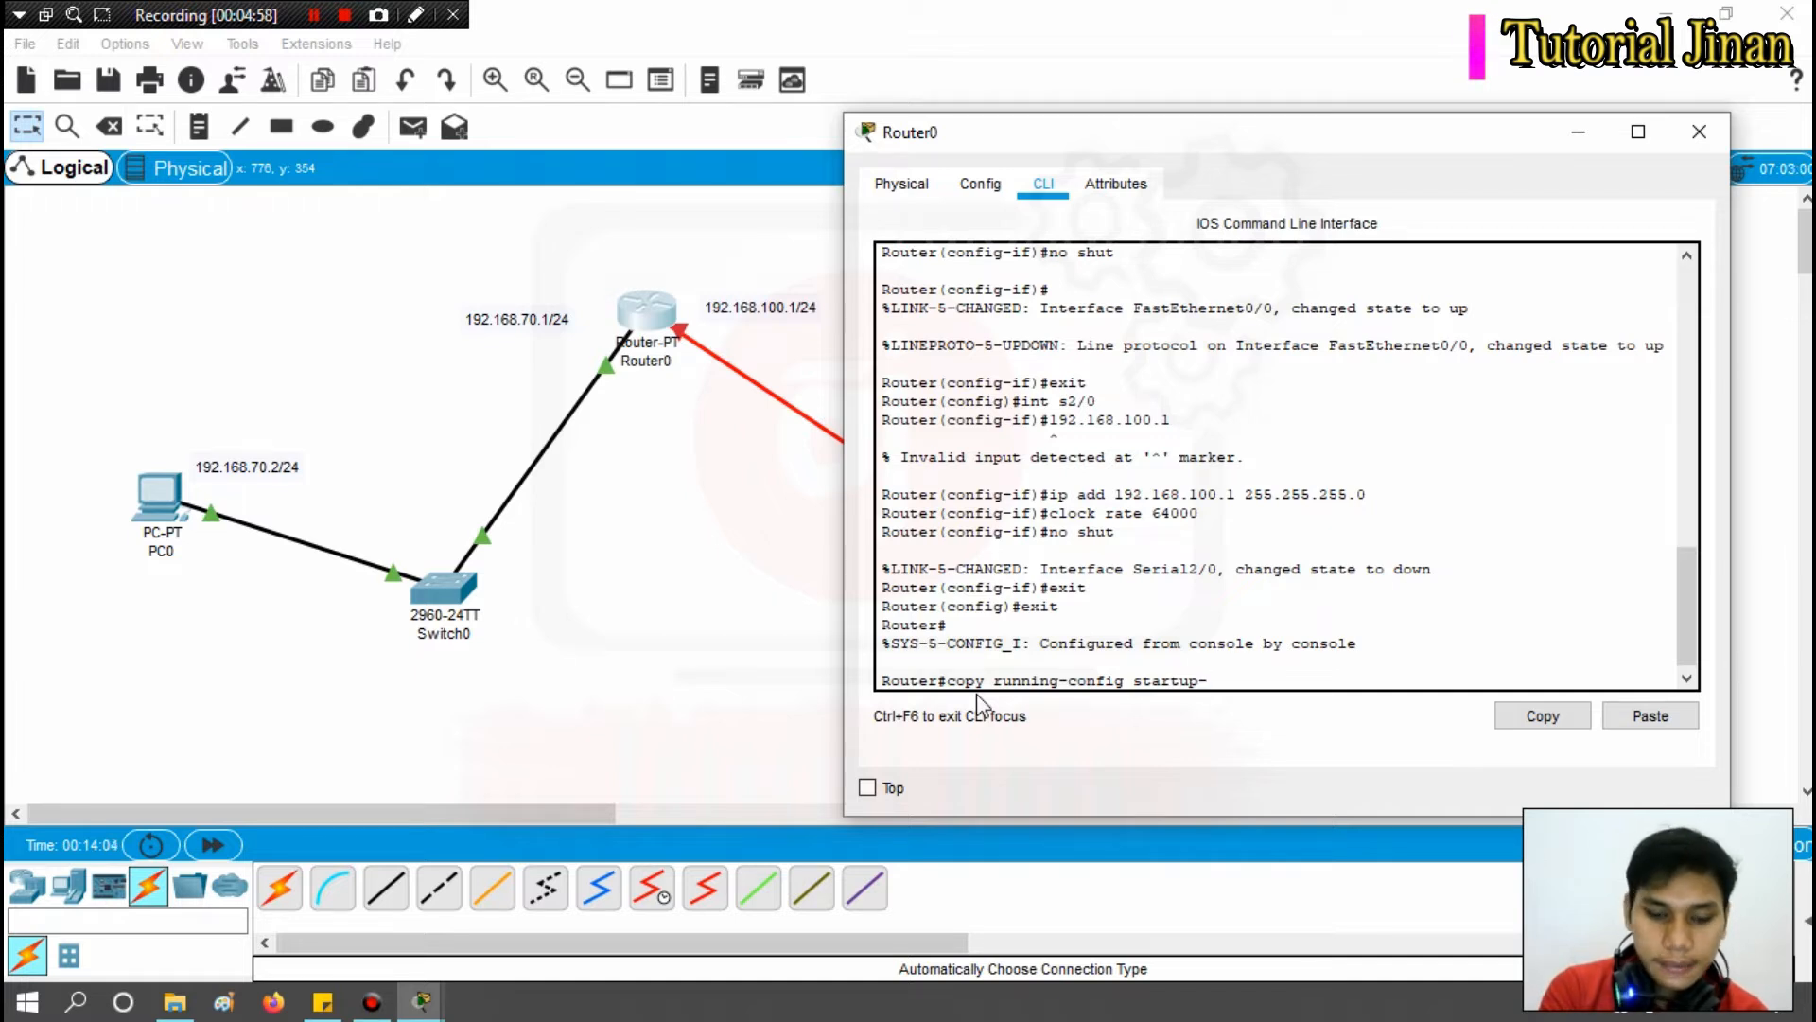
text(config)
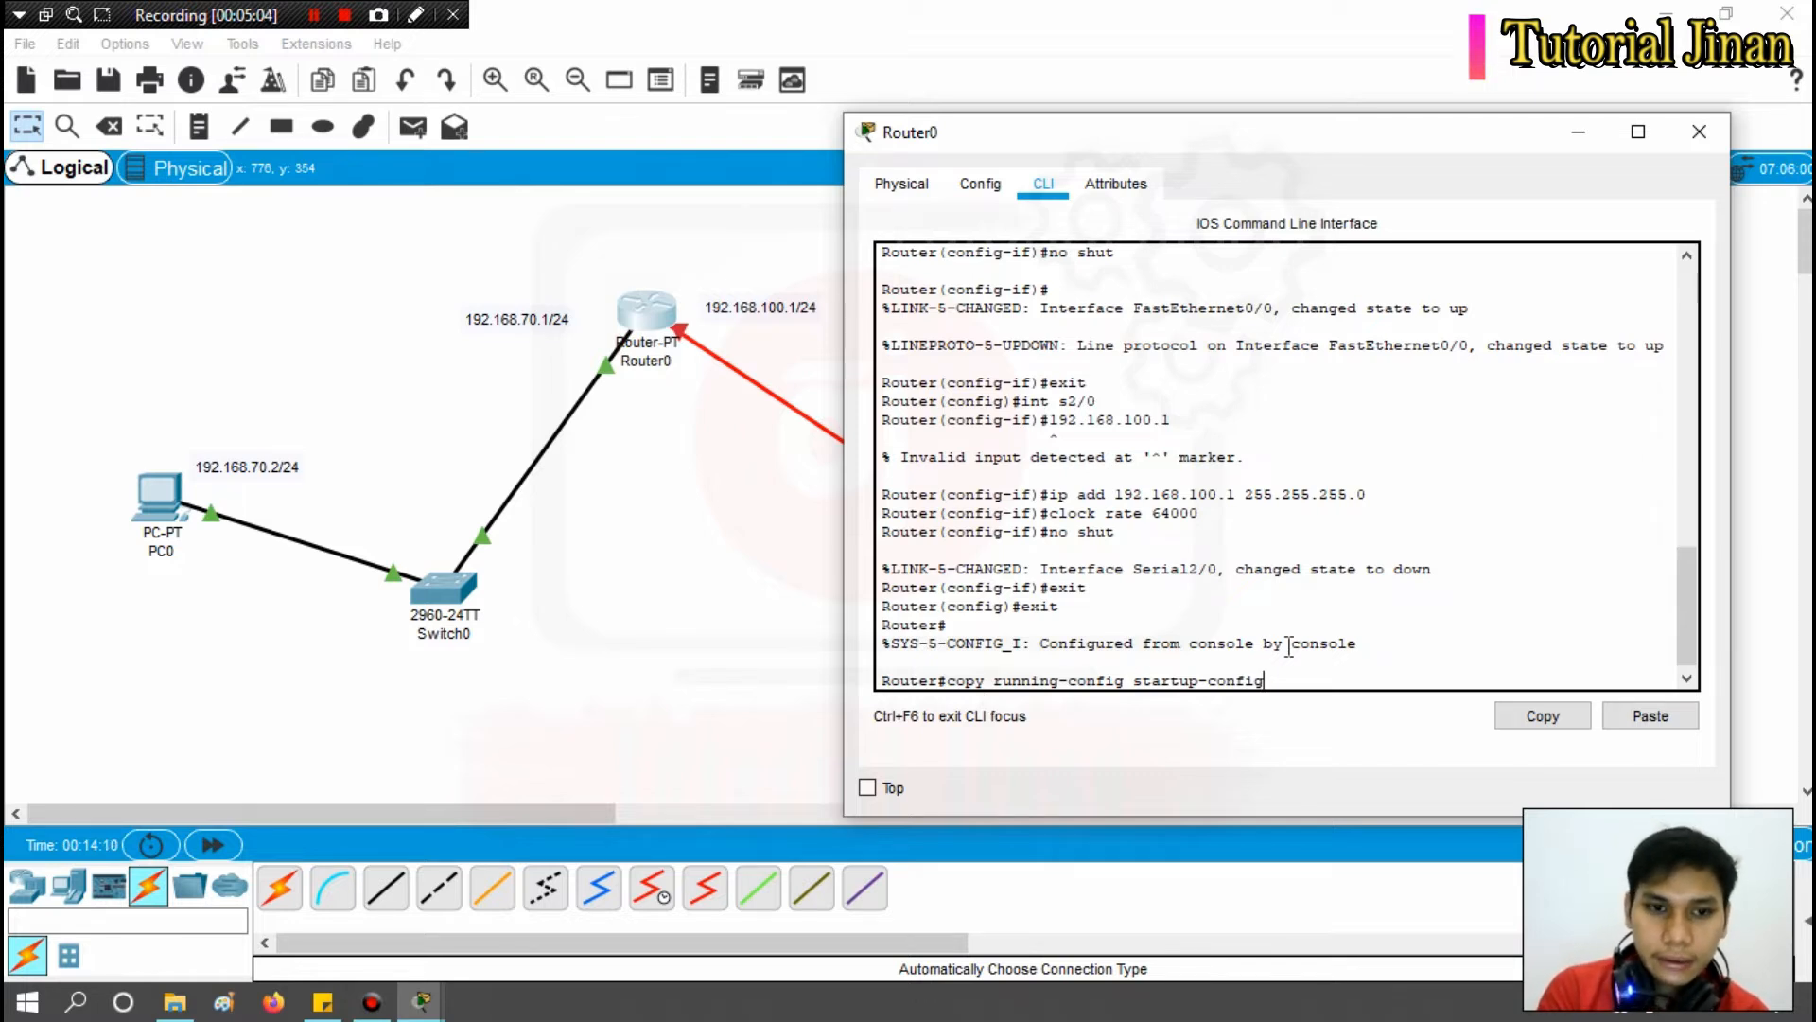
key(Return)
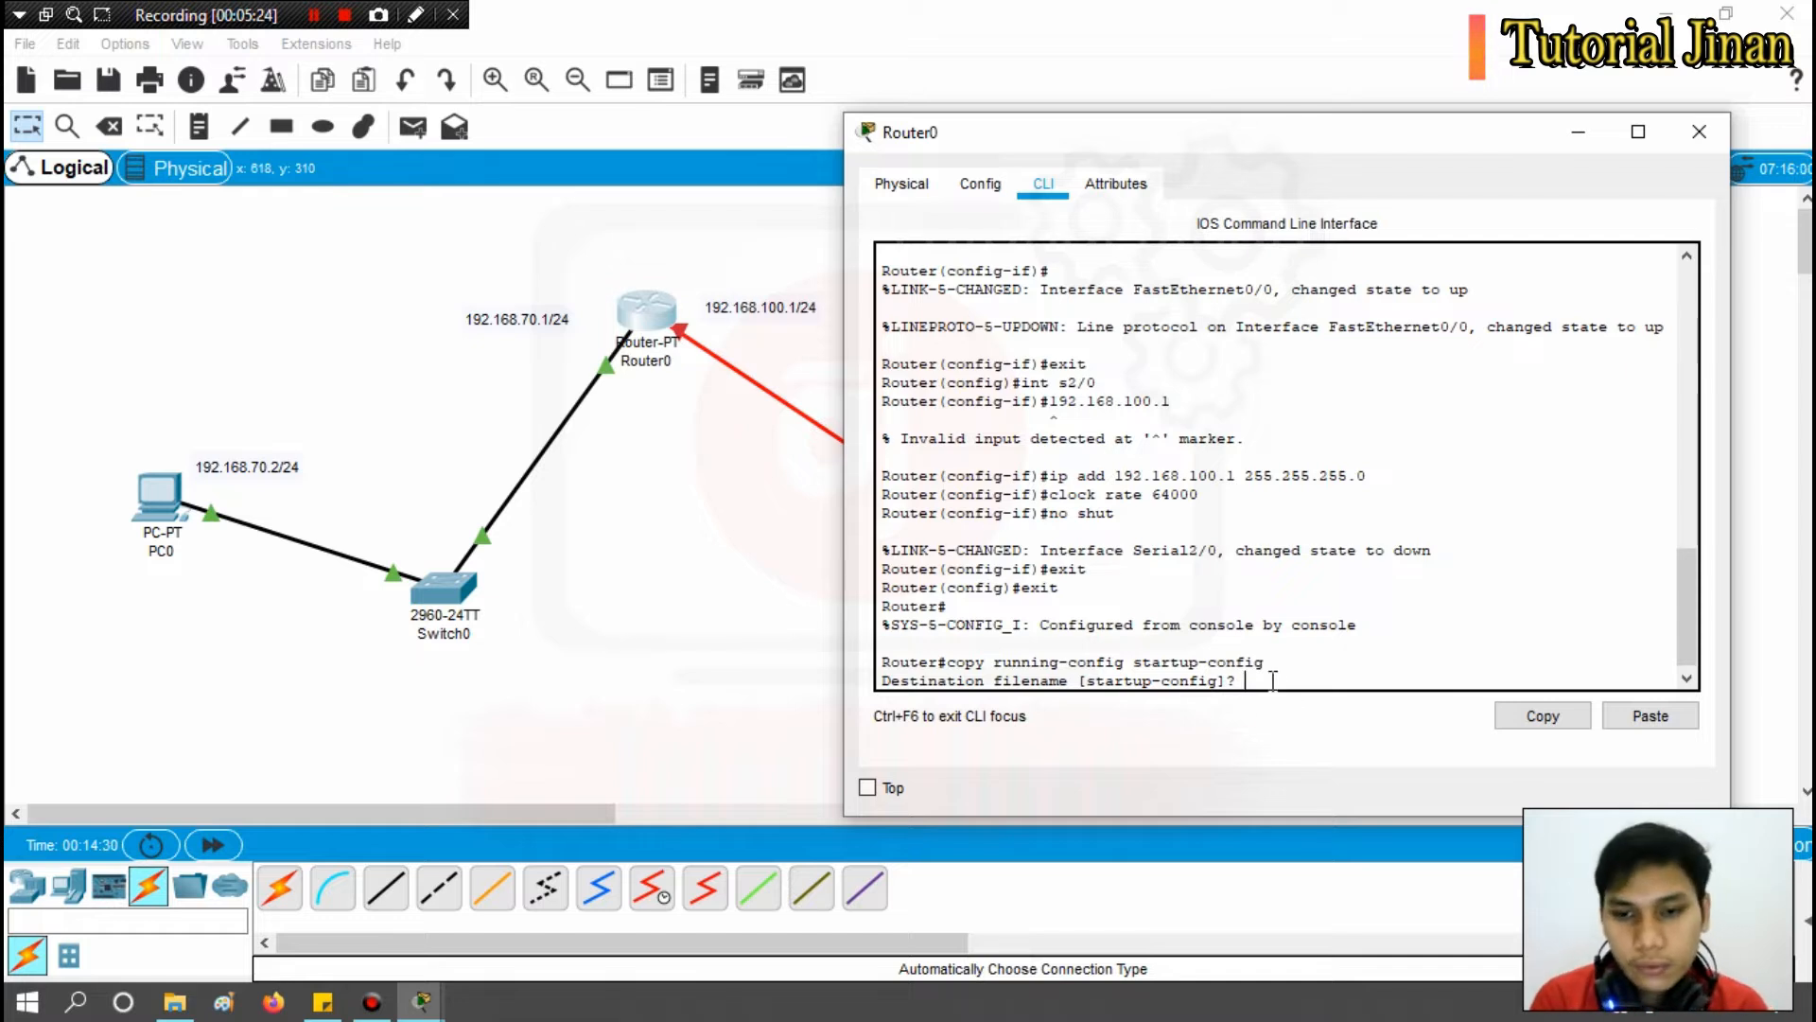
key(Return)
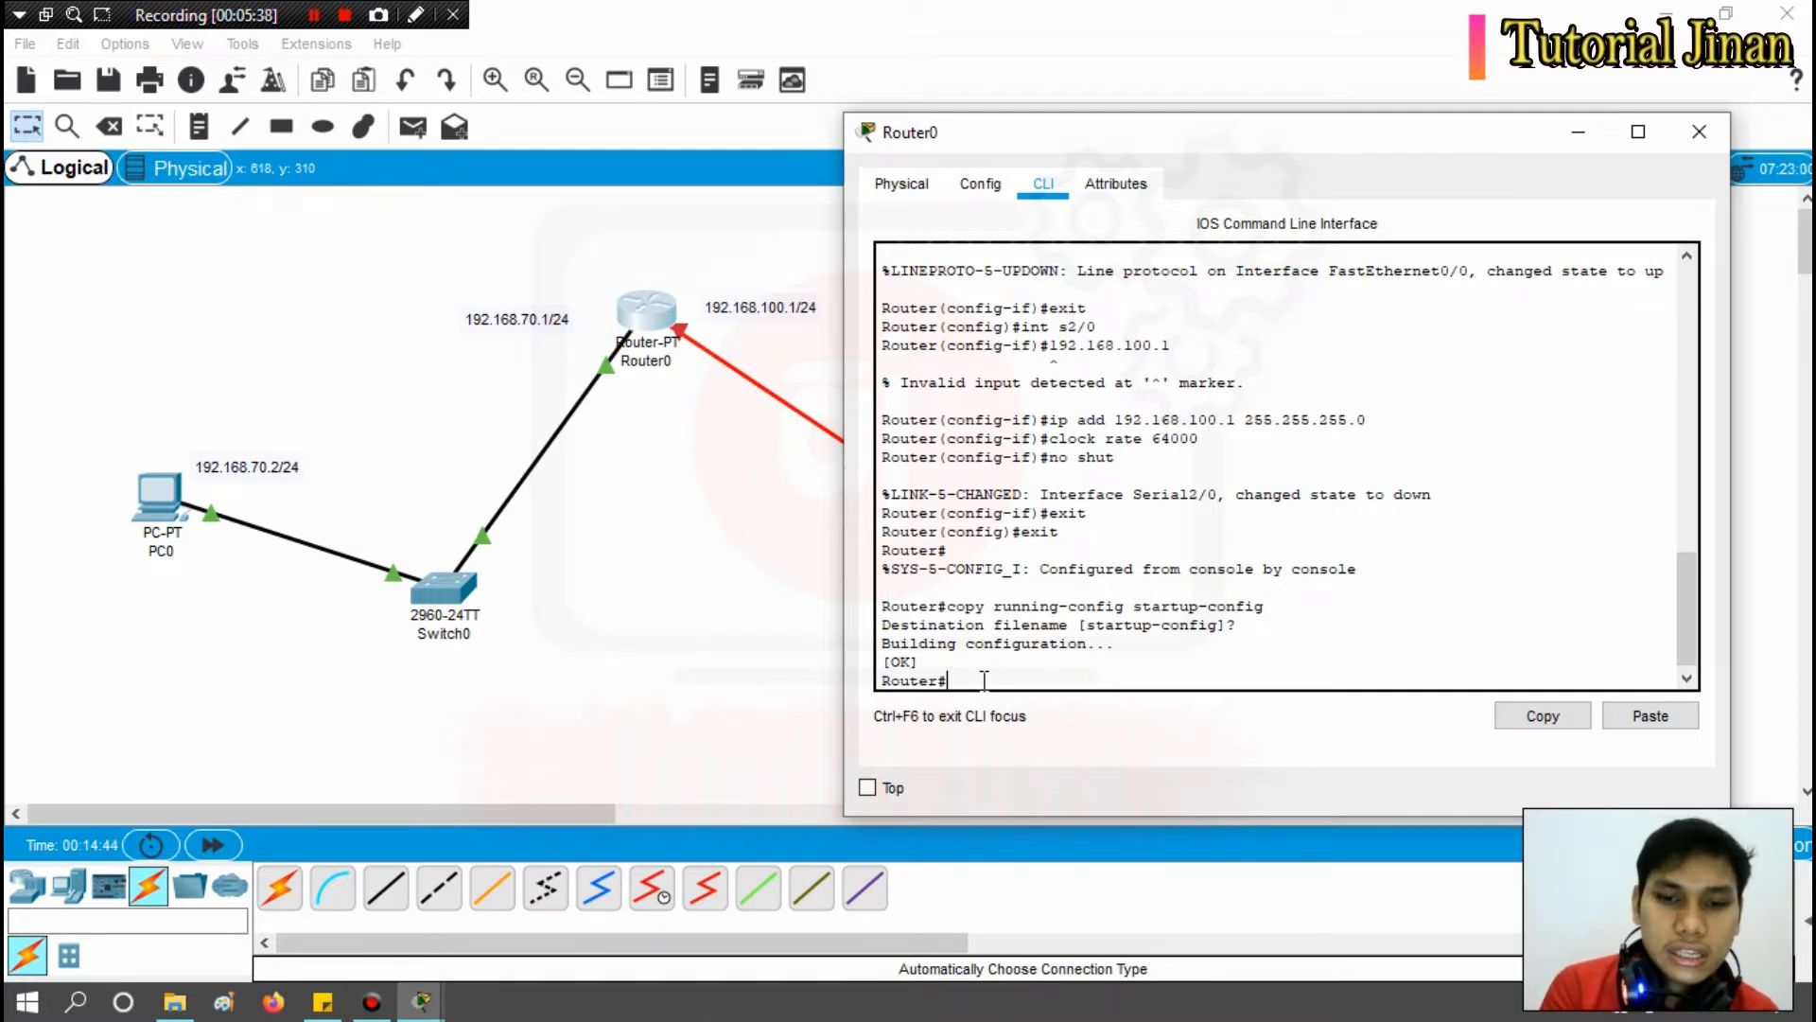
Write conf t at Router0's prompt without submitting it, and change Router1's PC-side address label in the topology to 192.168.200.1/24.
text(onf t)
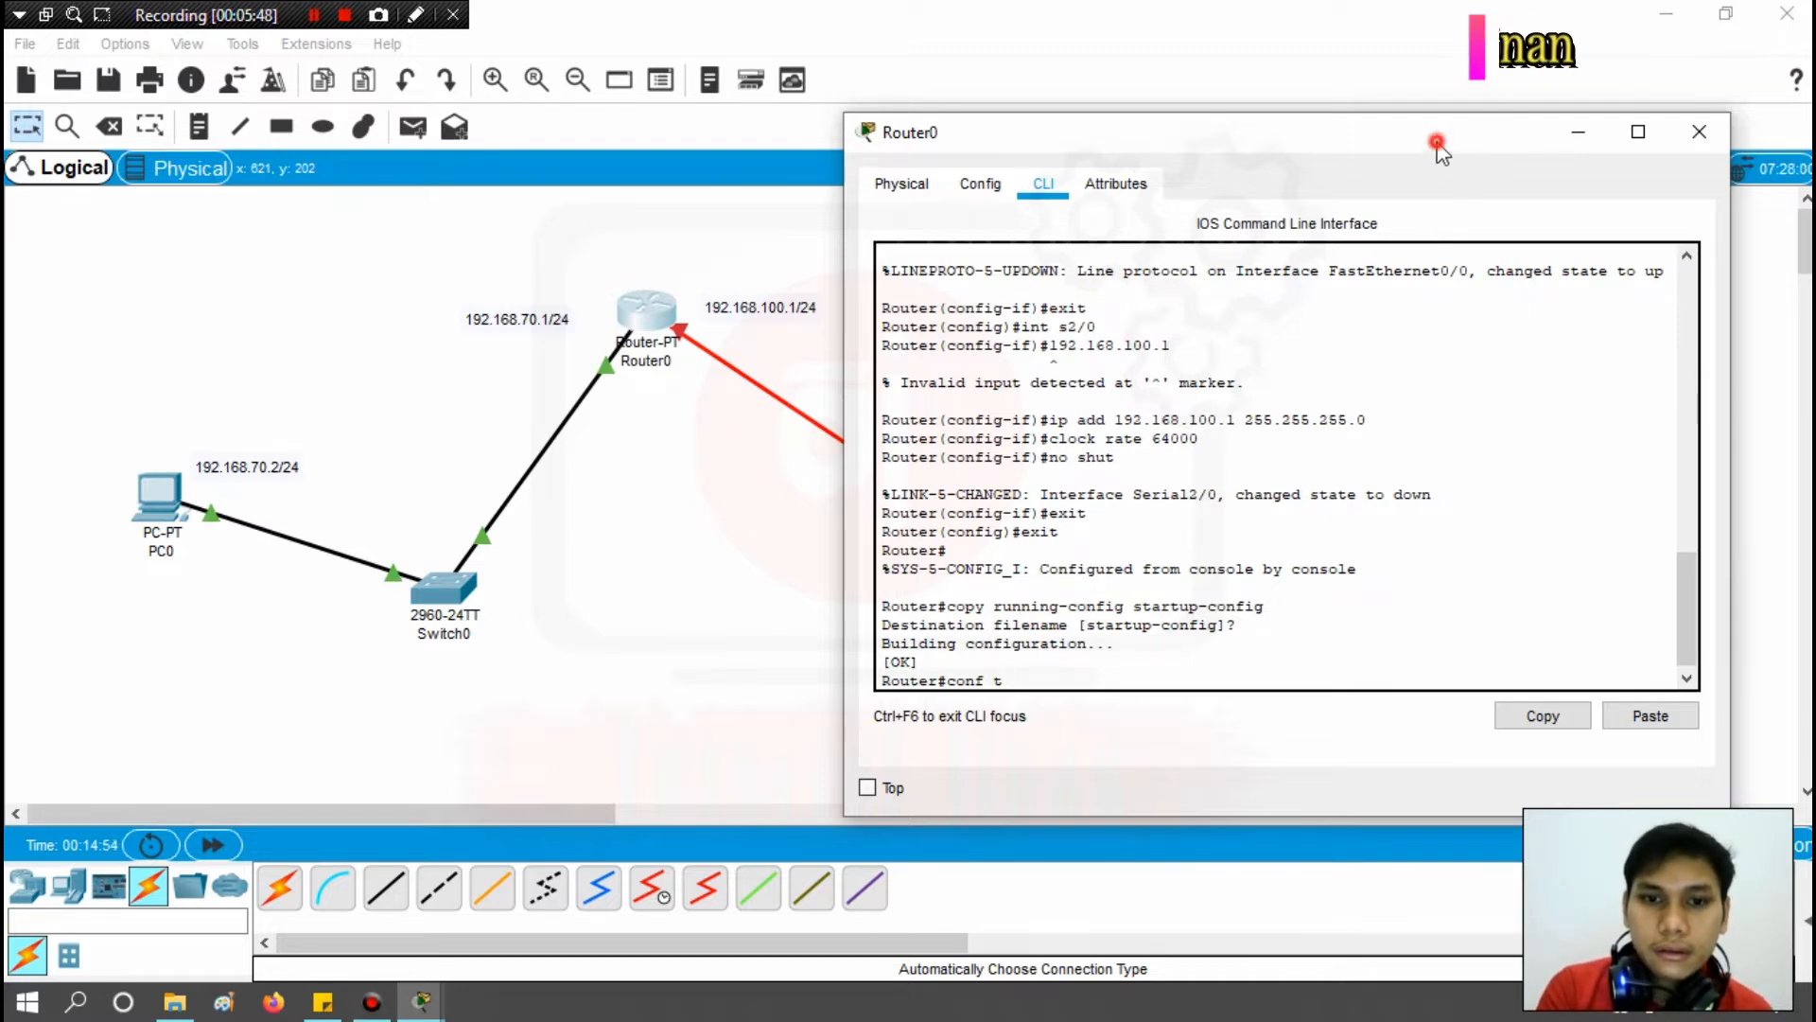
drag(1436, 140, 538, 461)
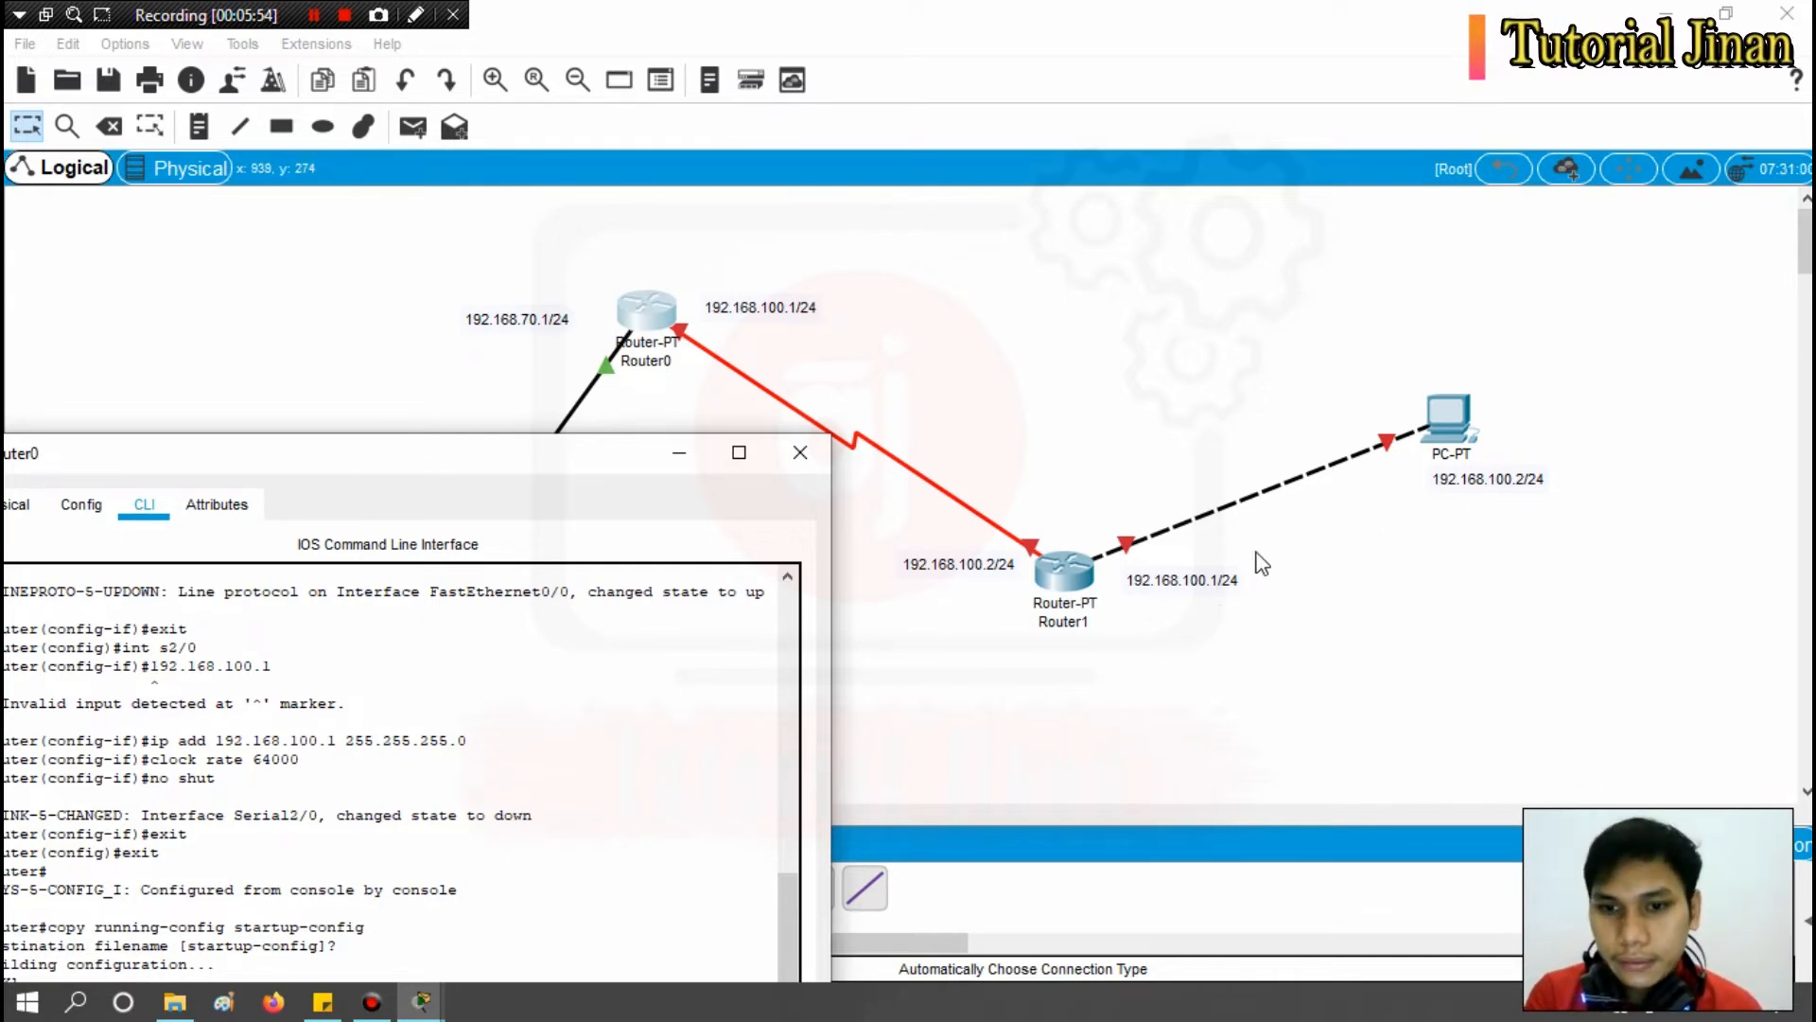
click(1204, 594)
click(1181, 577)
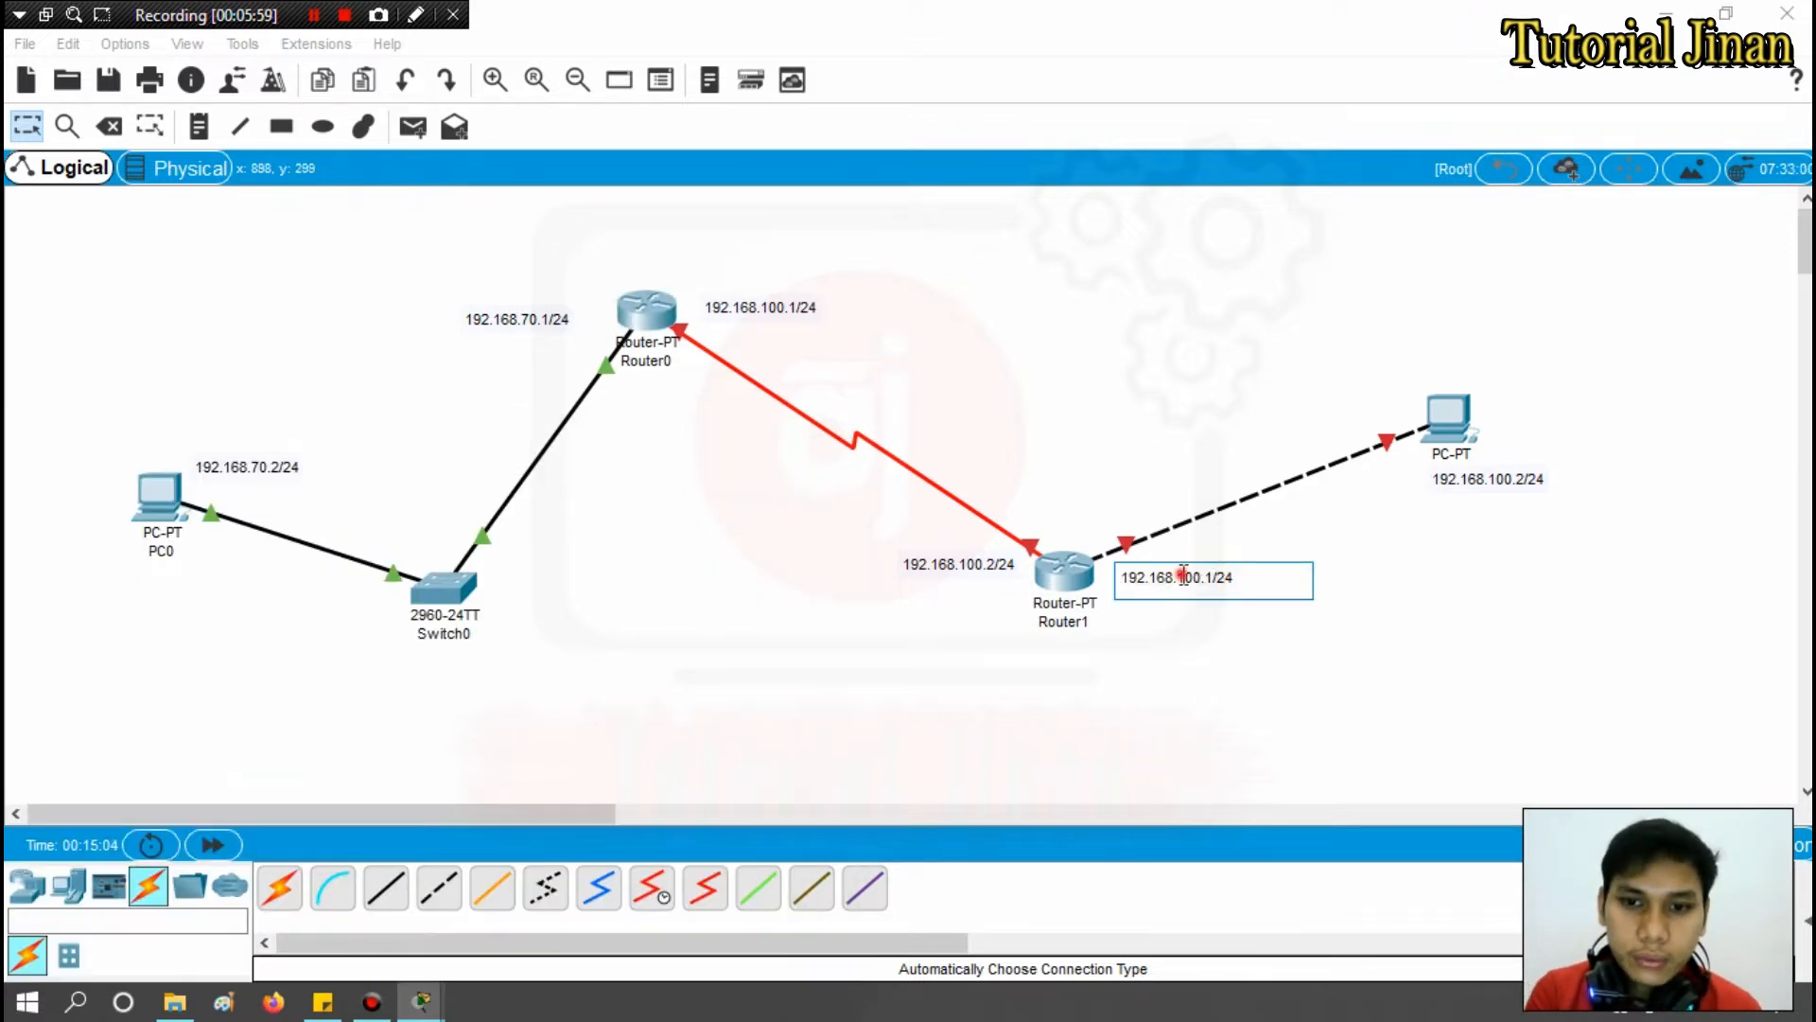
key(Delete)
text(2)
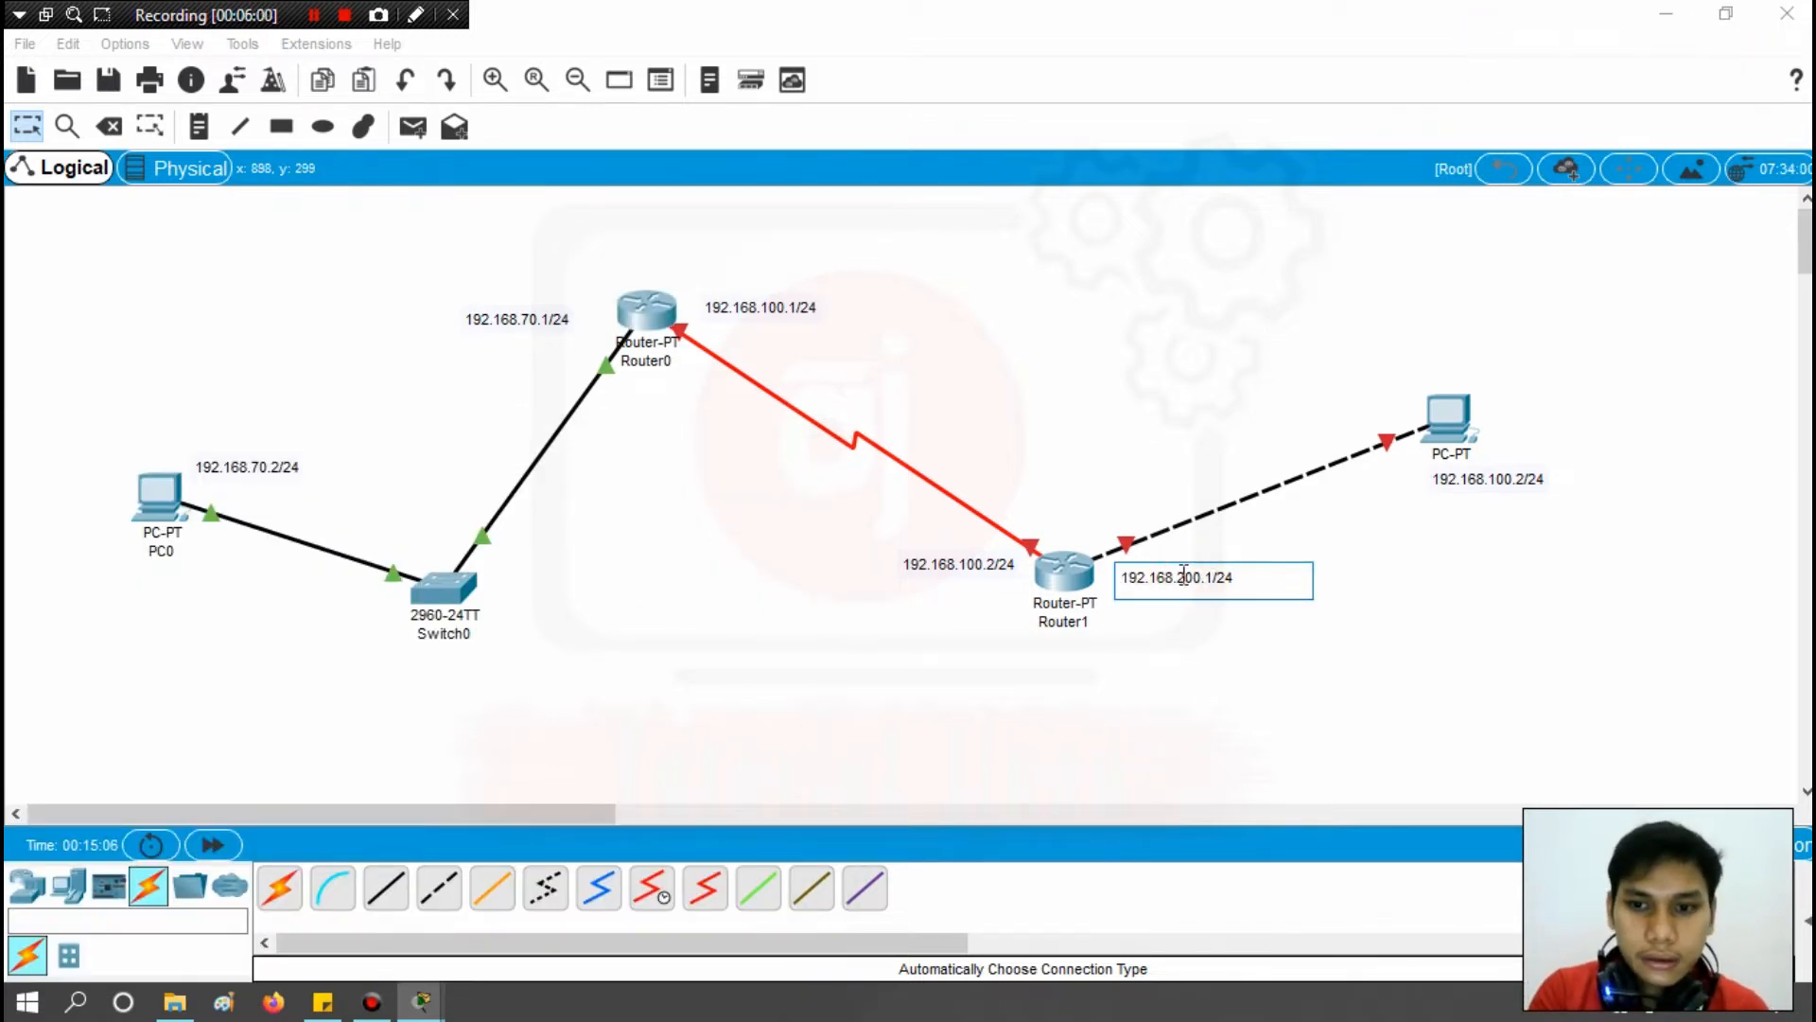
Change the address label under the PC connected to Router1 to 192.168.200.2/24.
click(1507, 482)
click(1510, 484)
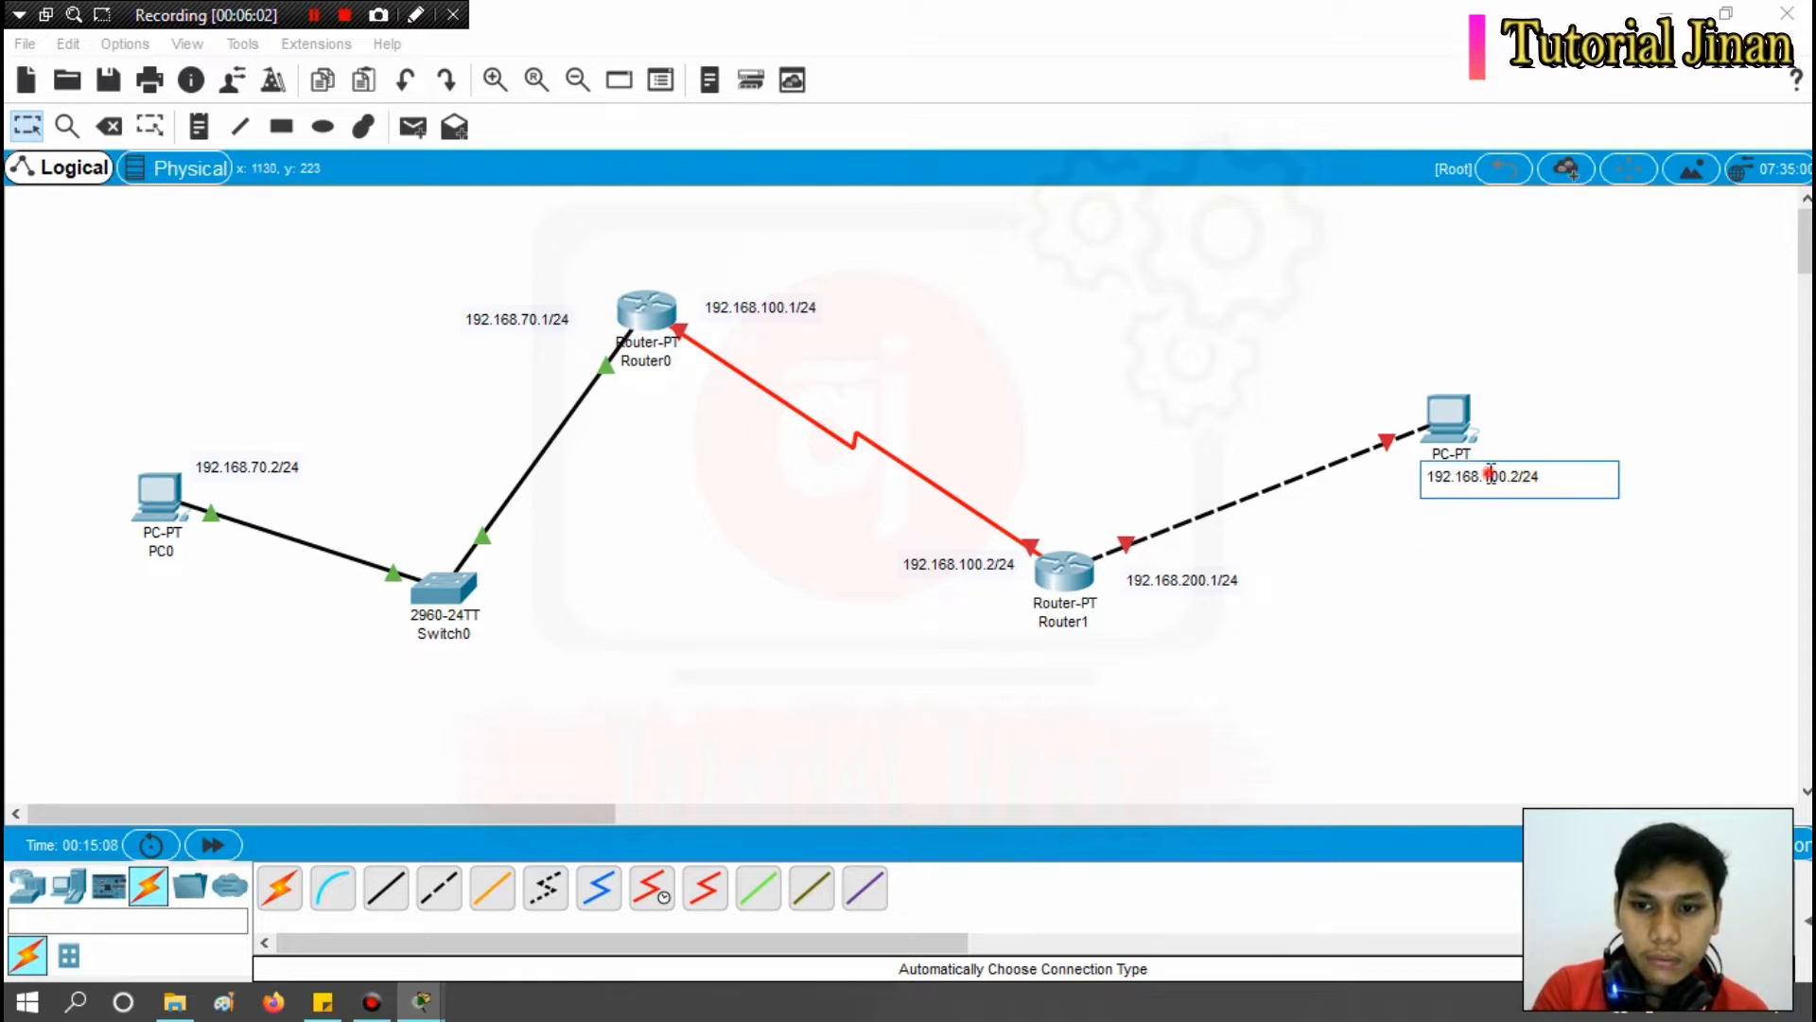
click(1485, 475)
key(Delete)
text(2)
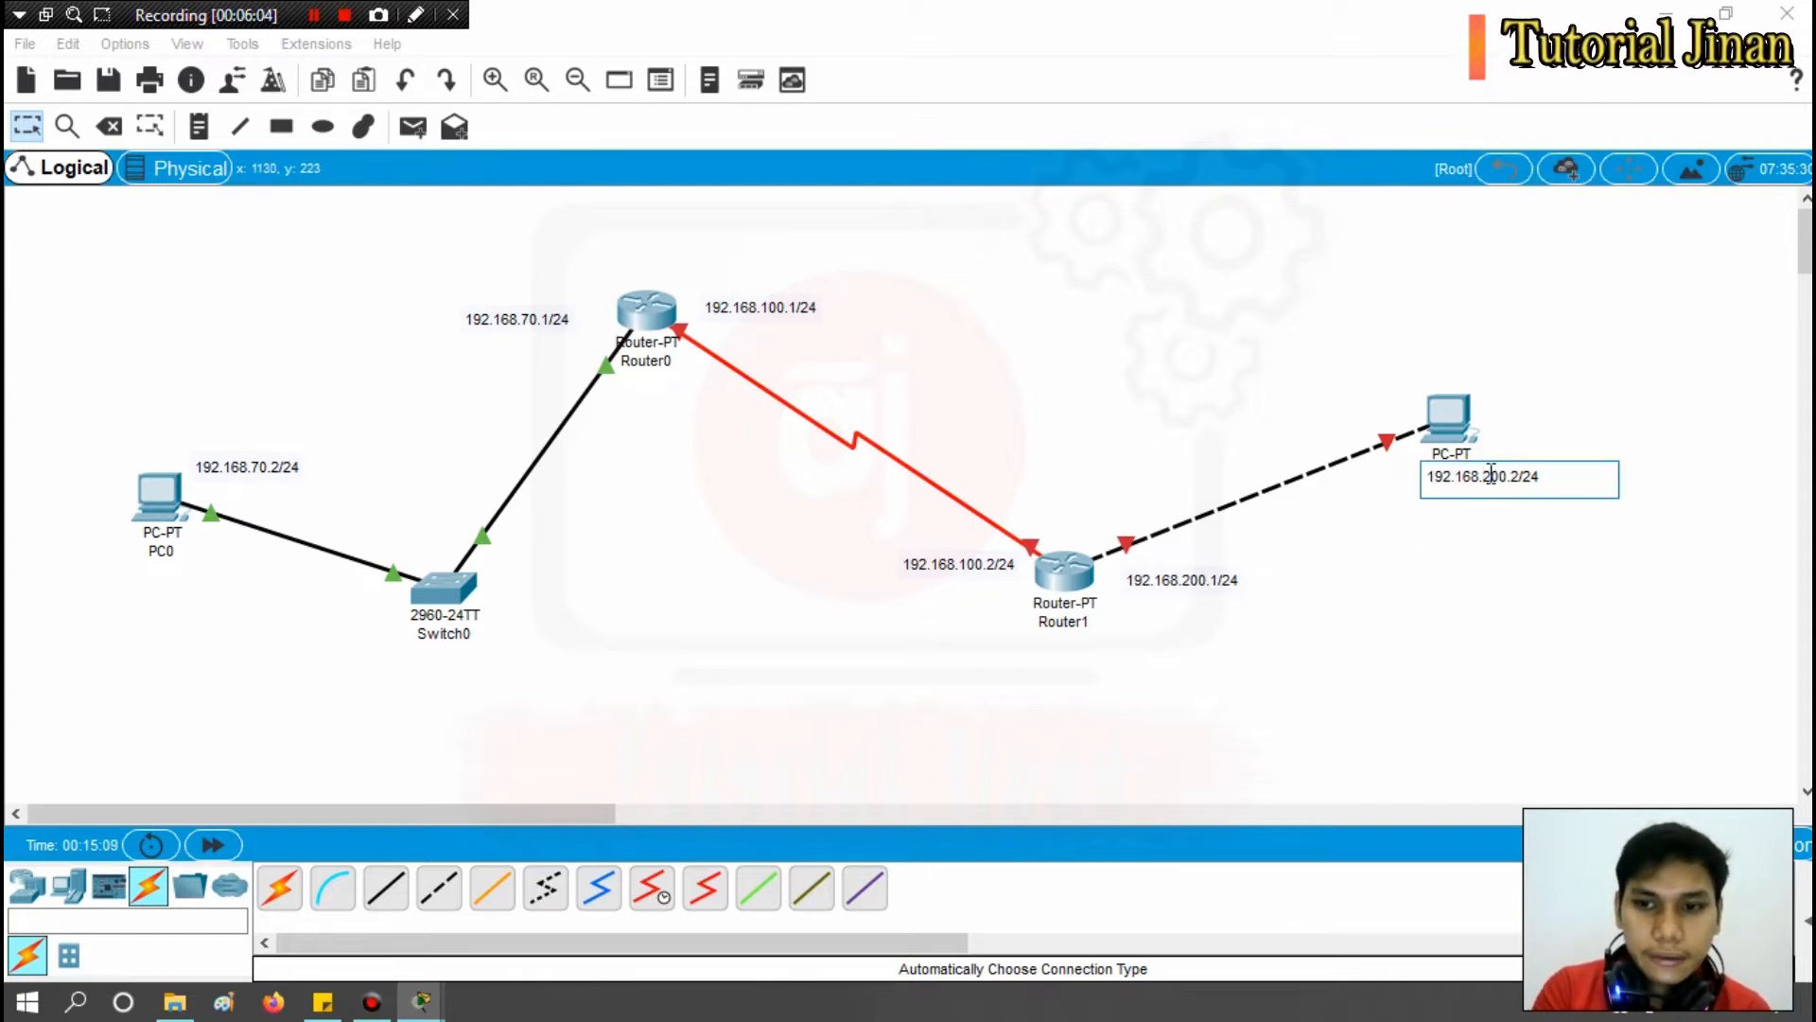
click(1381, 602)
Return to Router0's command line and submit the waiting conf t command to enter global configuration mode.
mouse_move(421, 1002)
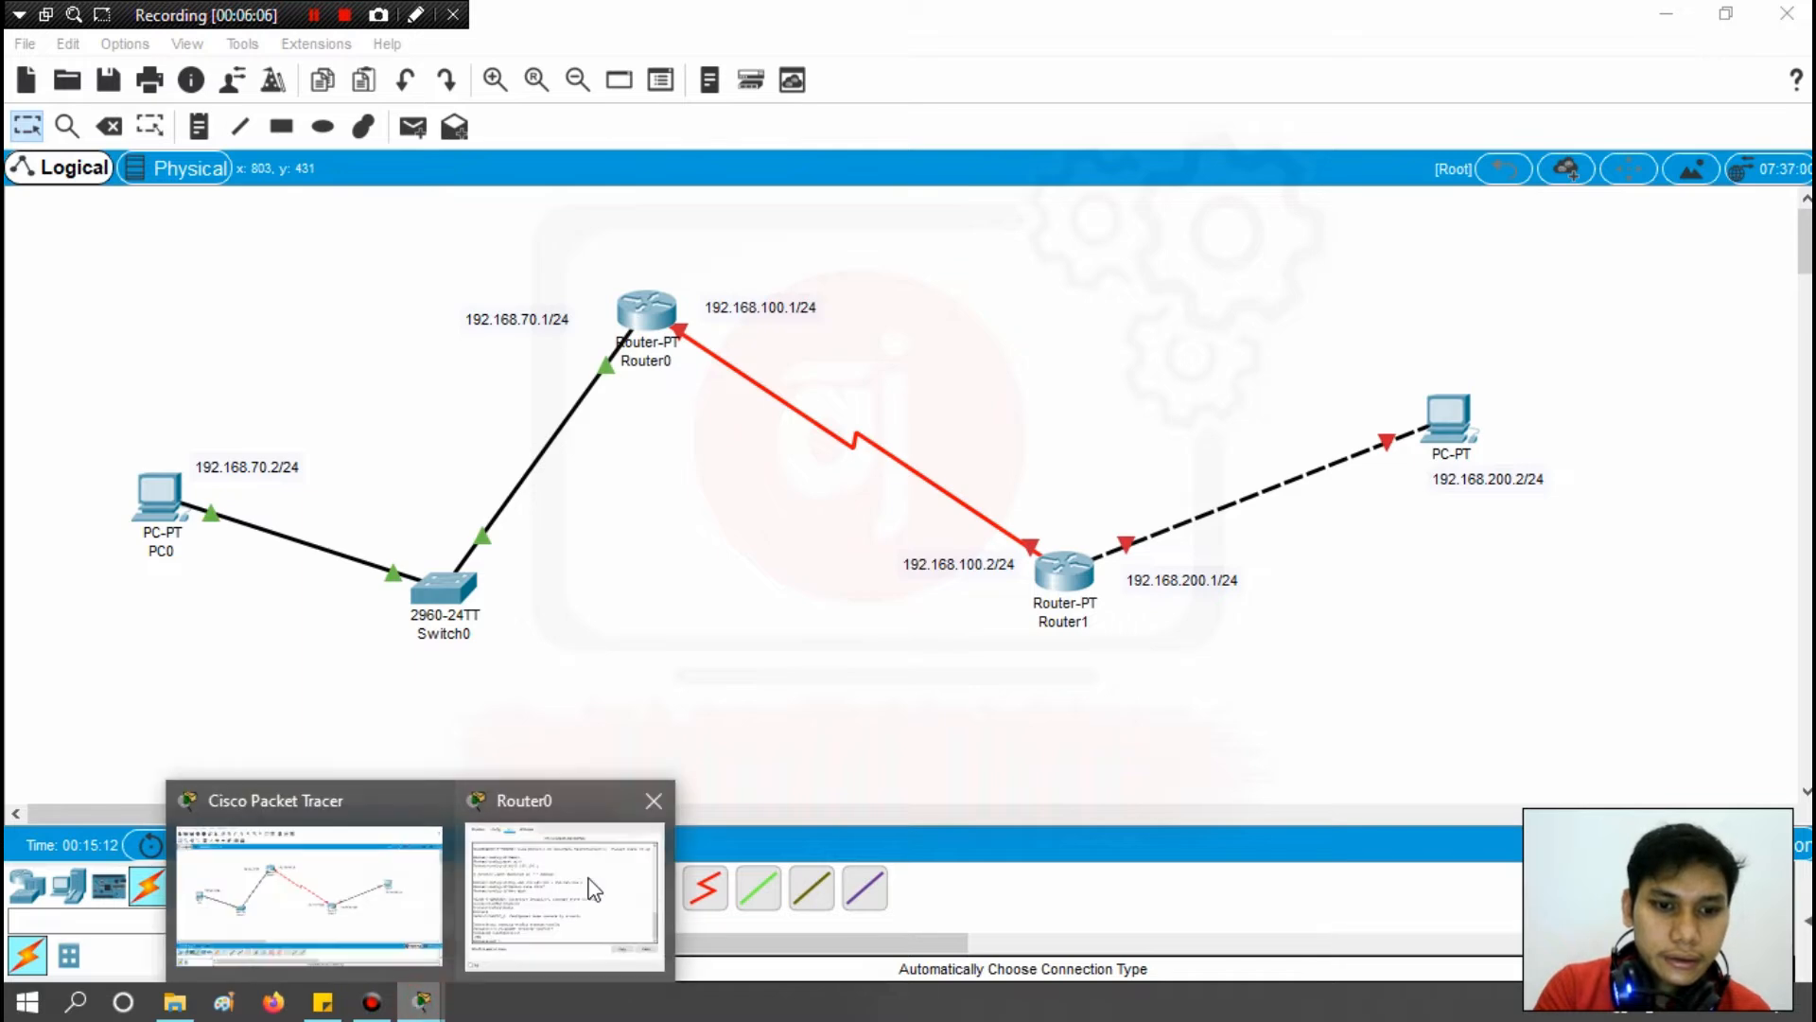
click(586, 879)
drag(477, 451, 769, 104)
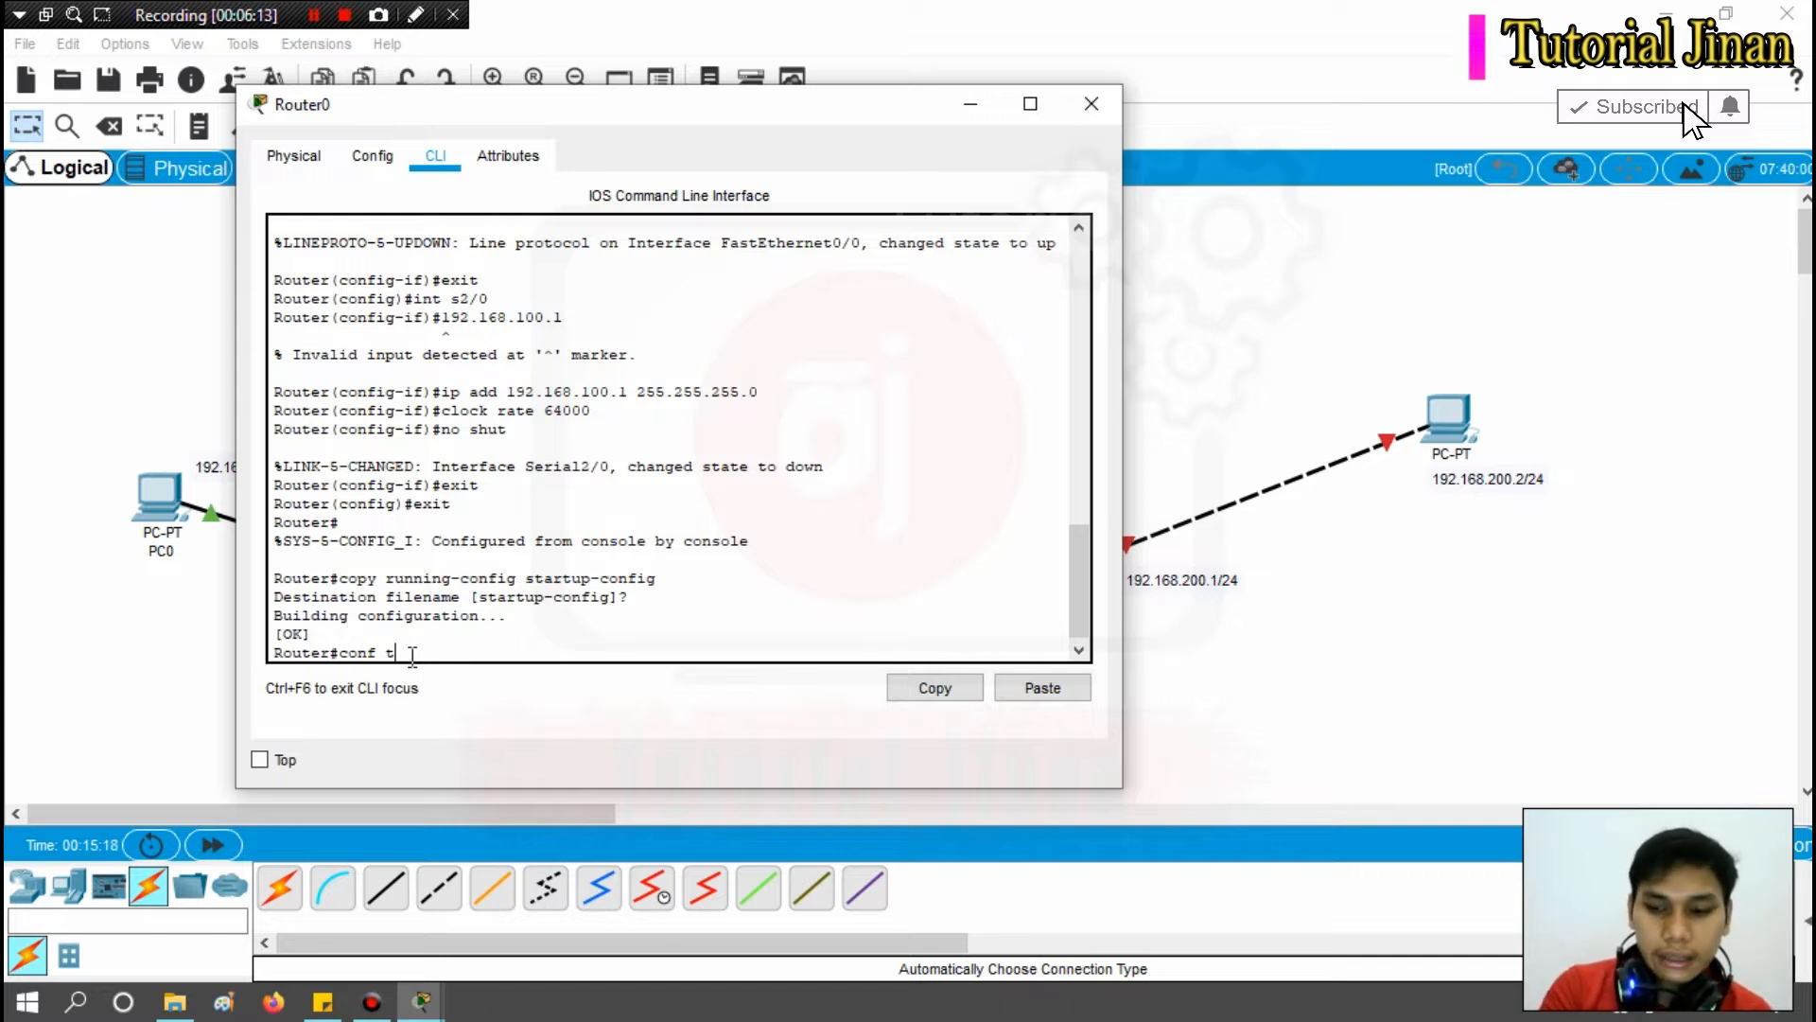
key(Return)
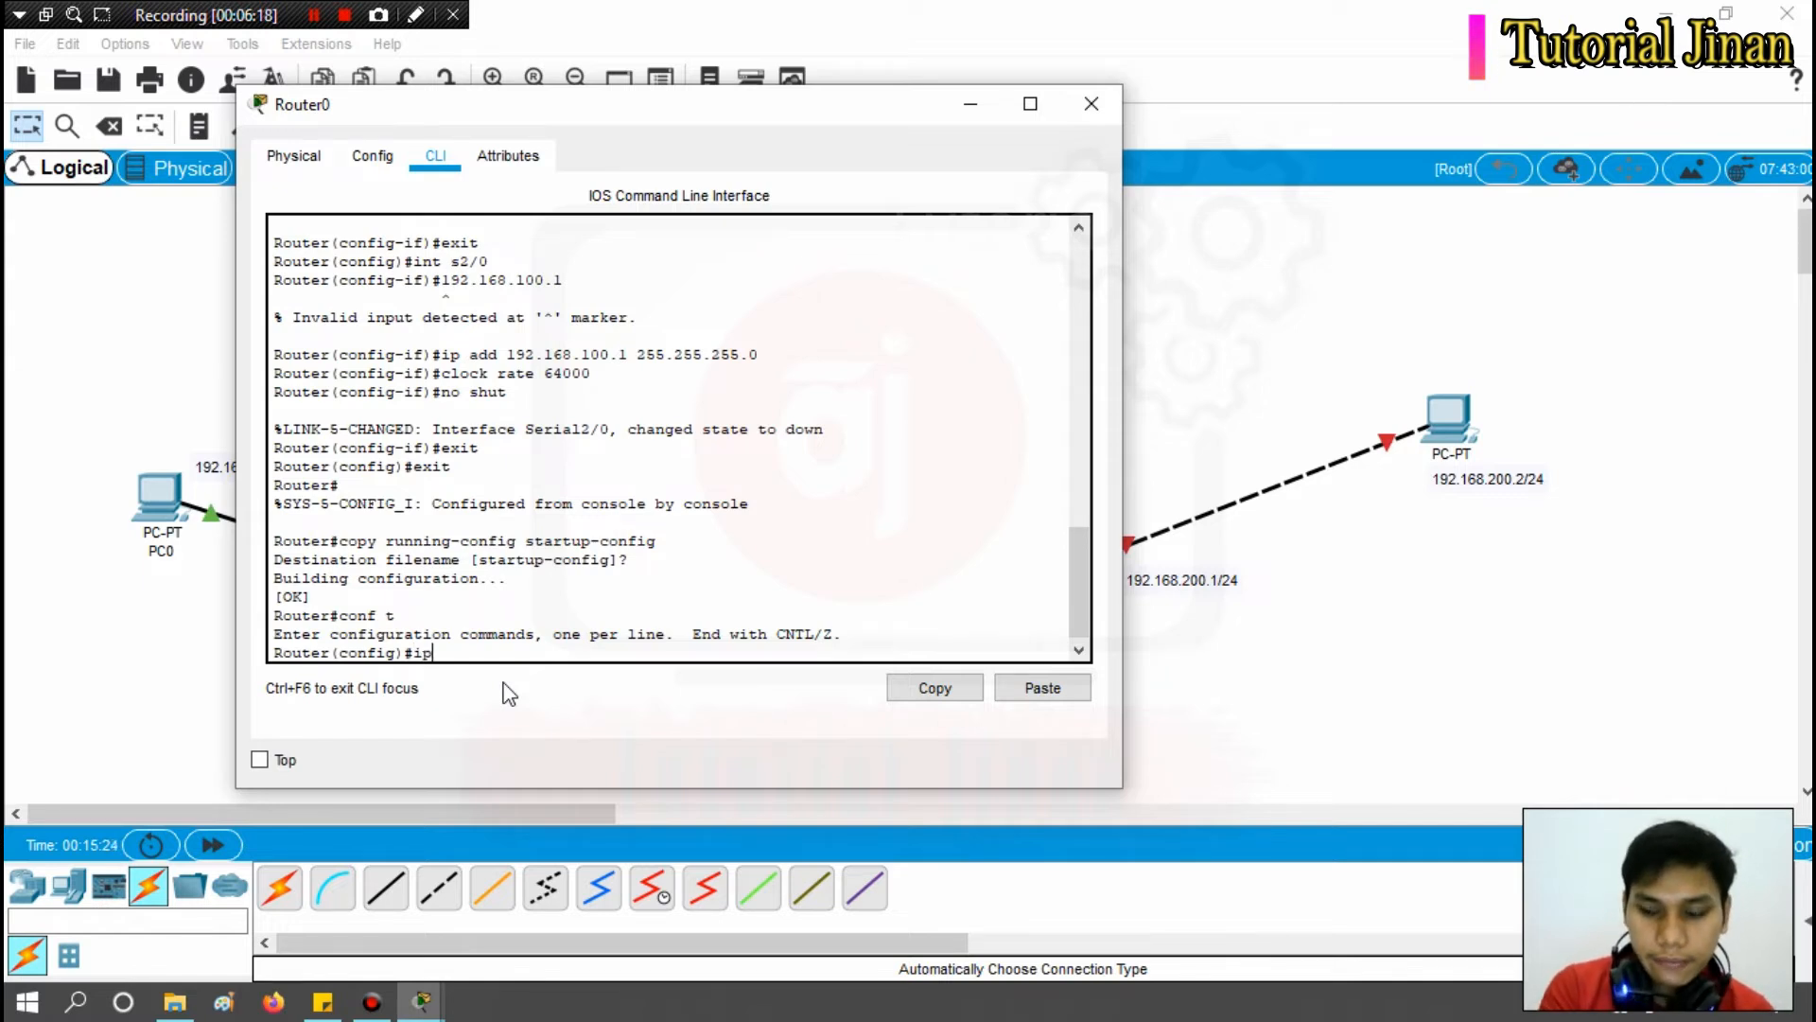
Try to add a static route on Router0 with ip route 192.168.200.0 255.255.255.0, giving no next-hop address.
text(ip route 192.1)
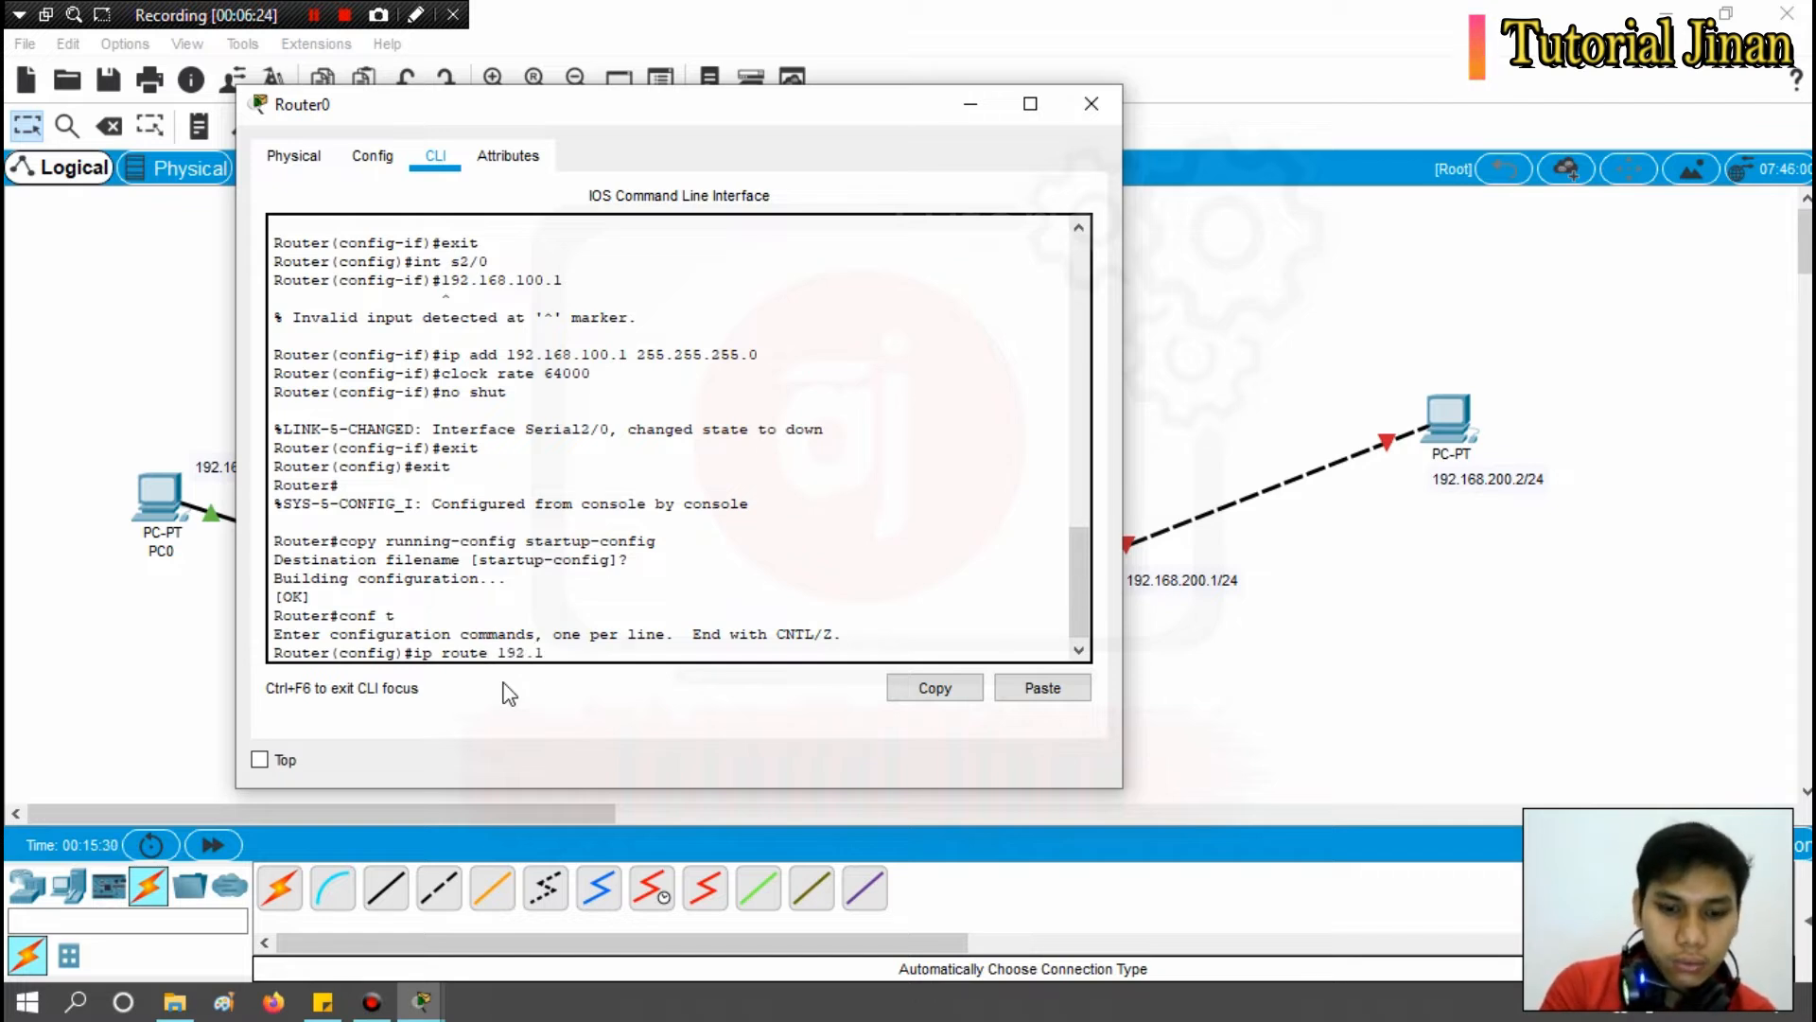
text(68)
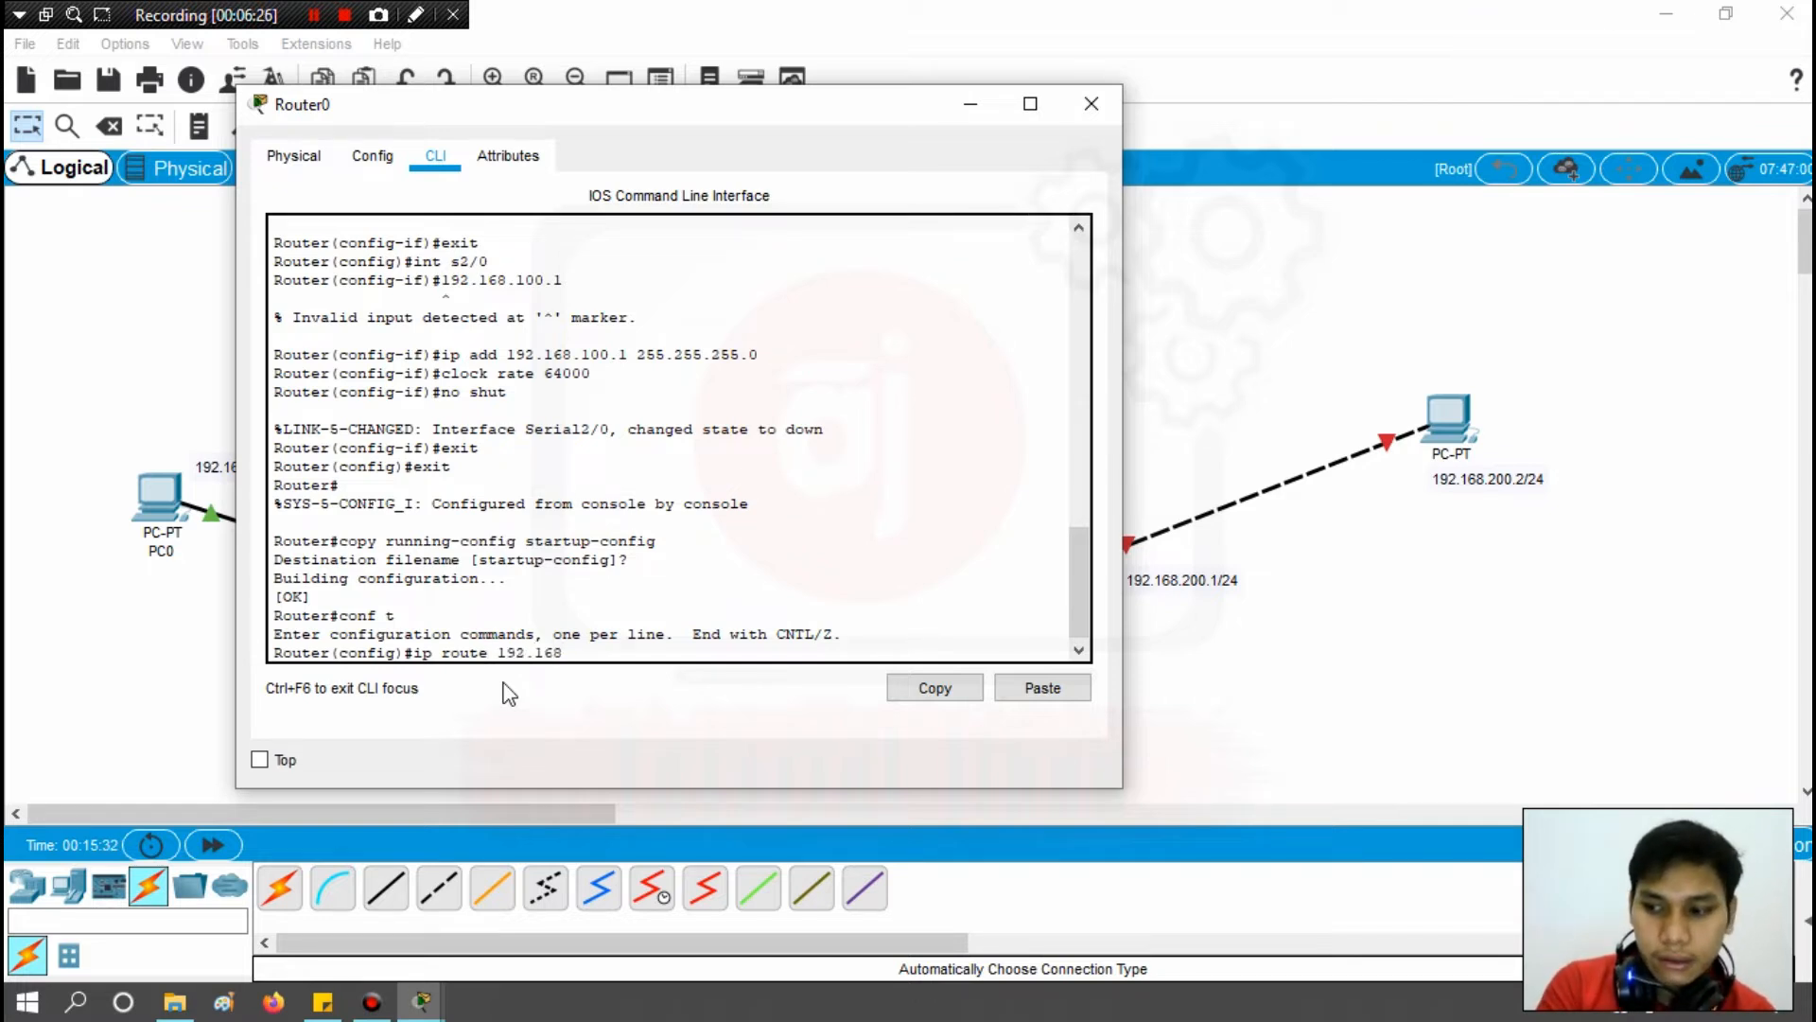
text(.200)
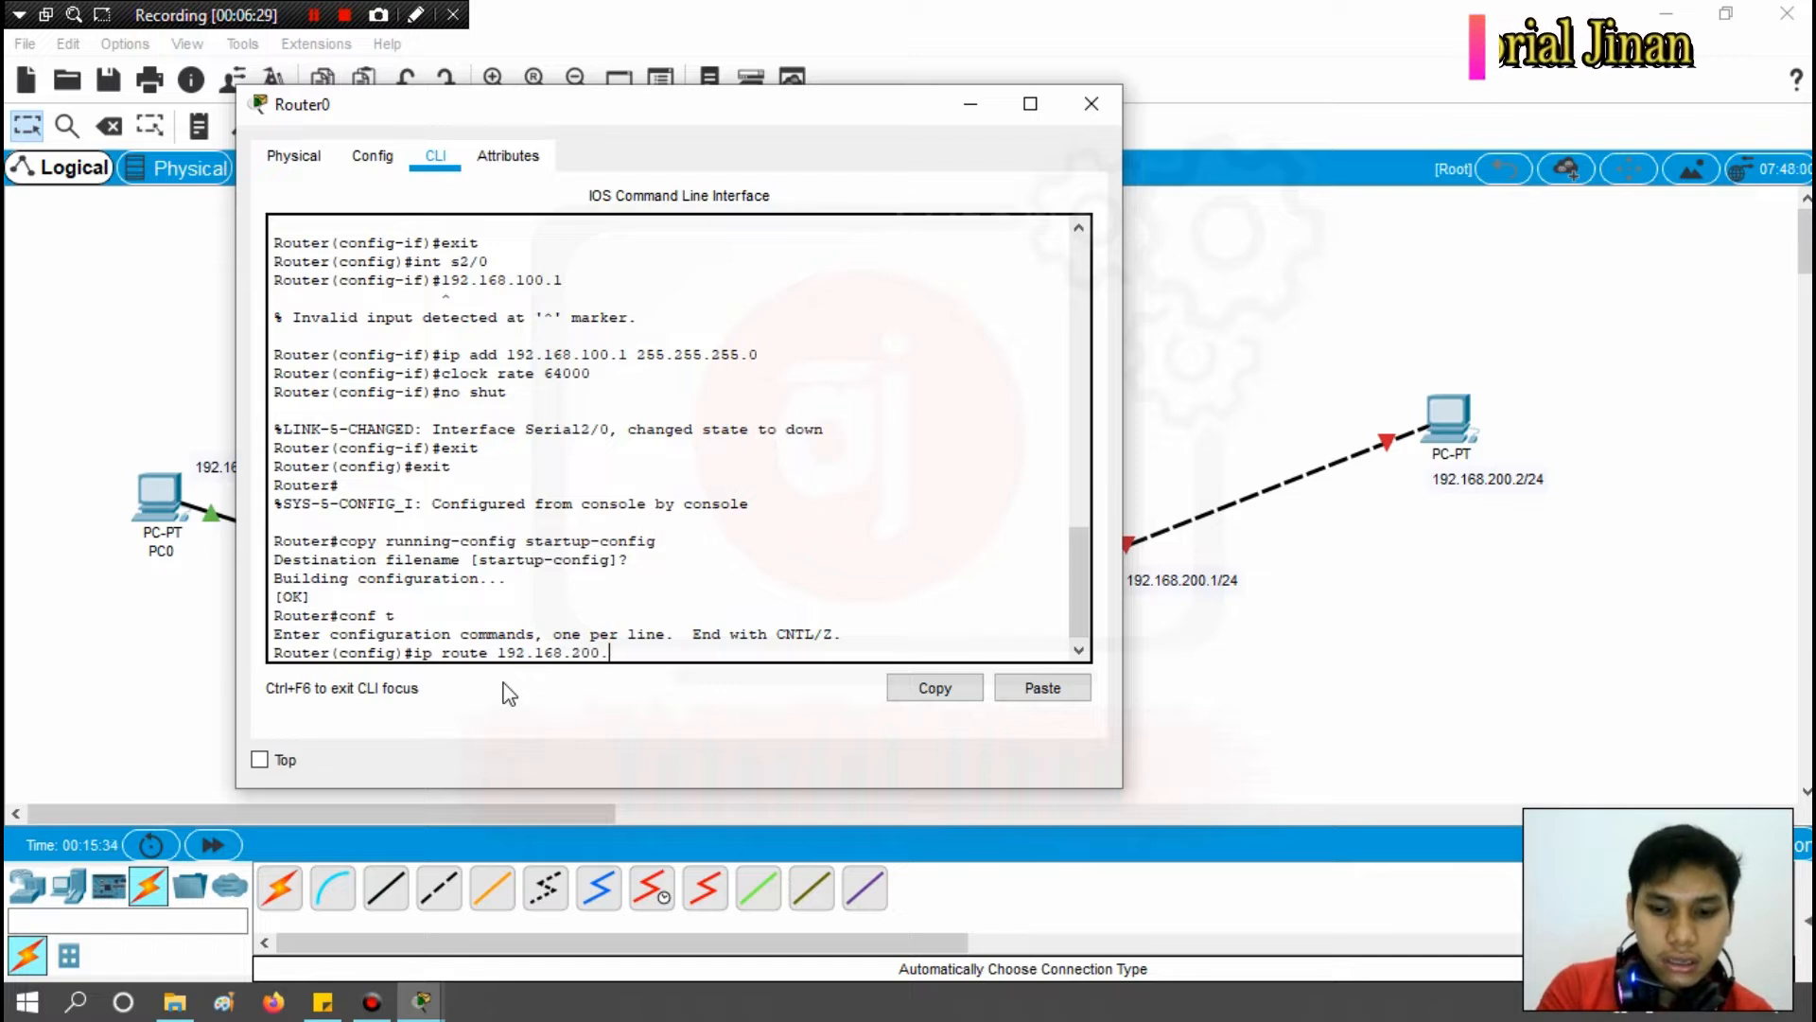
text(.0)
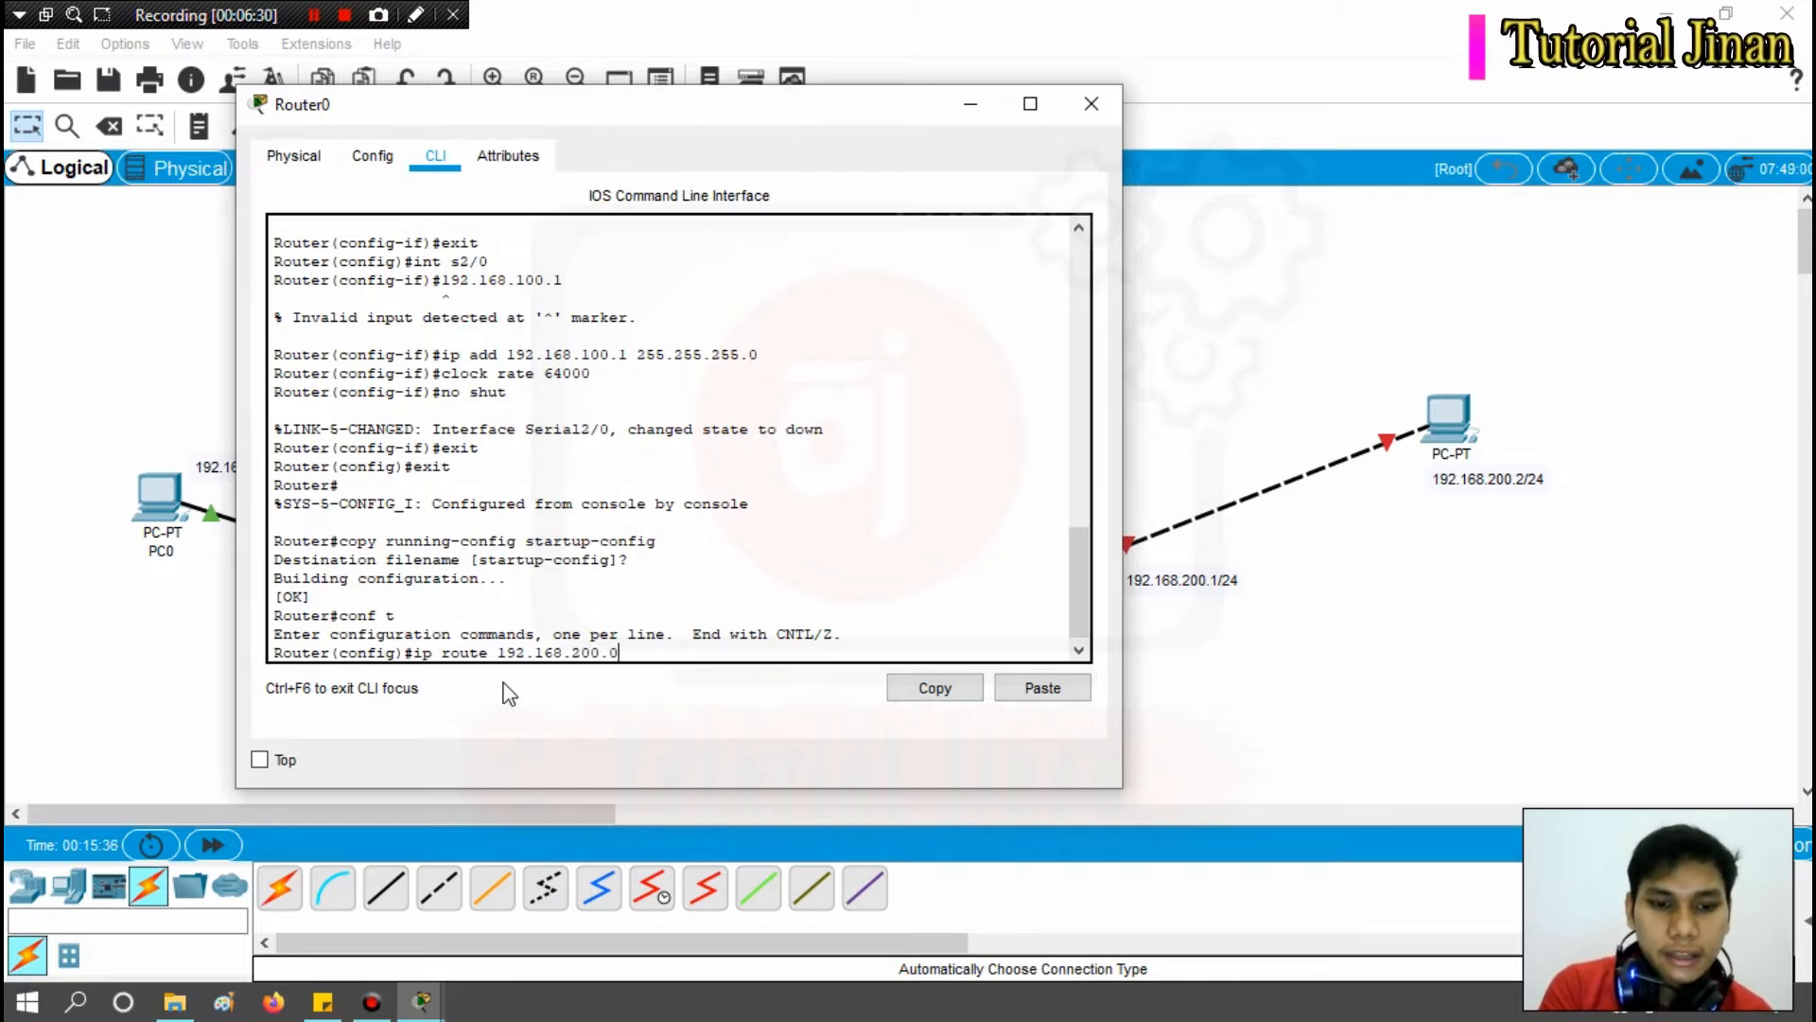
text( 255)
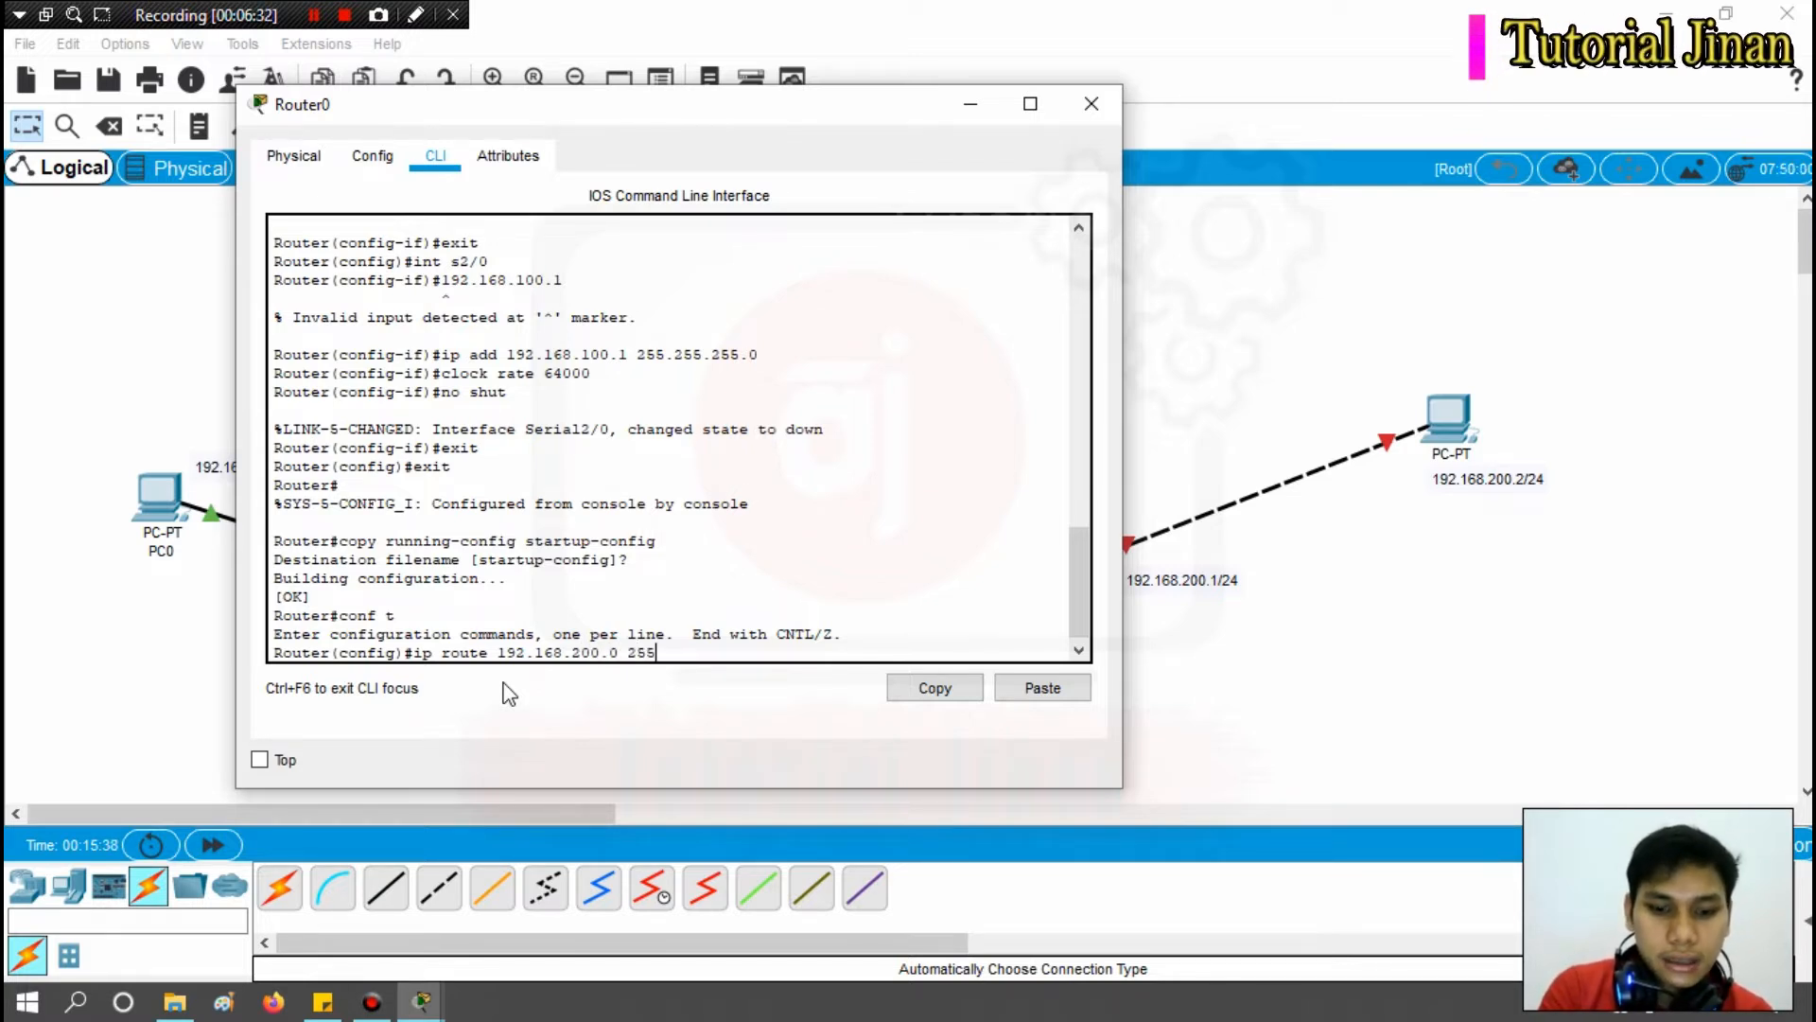
text(.255.255.0)
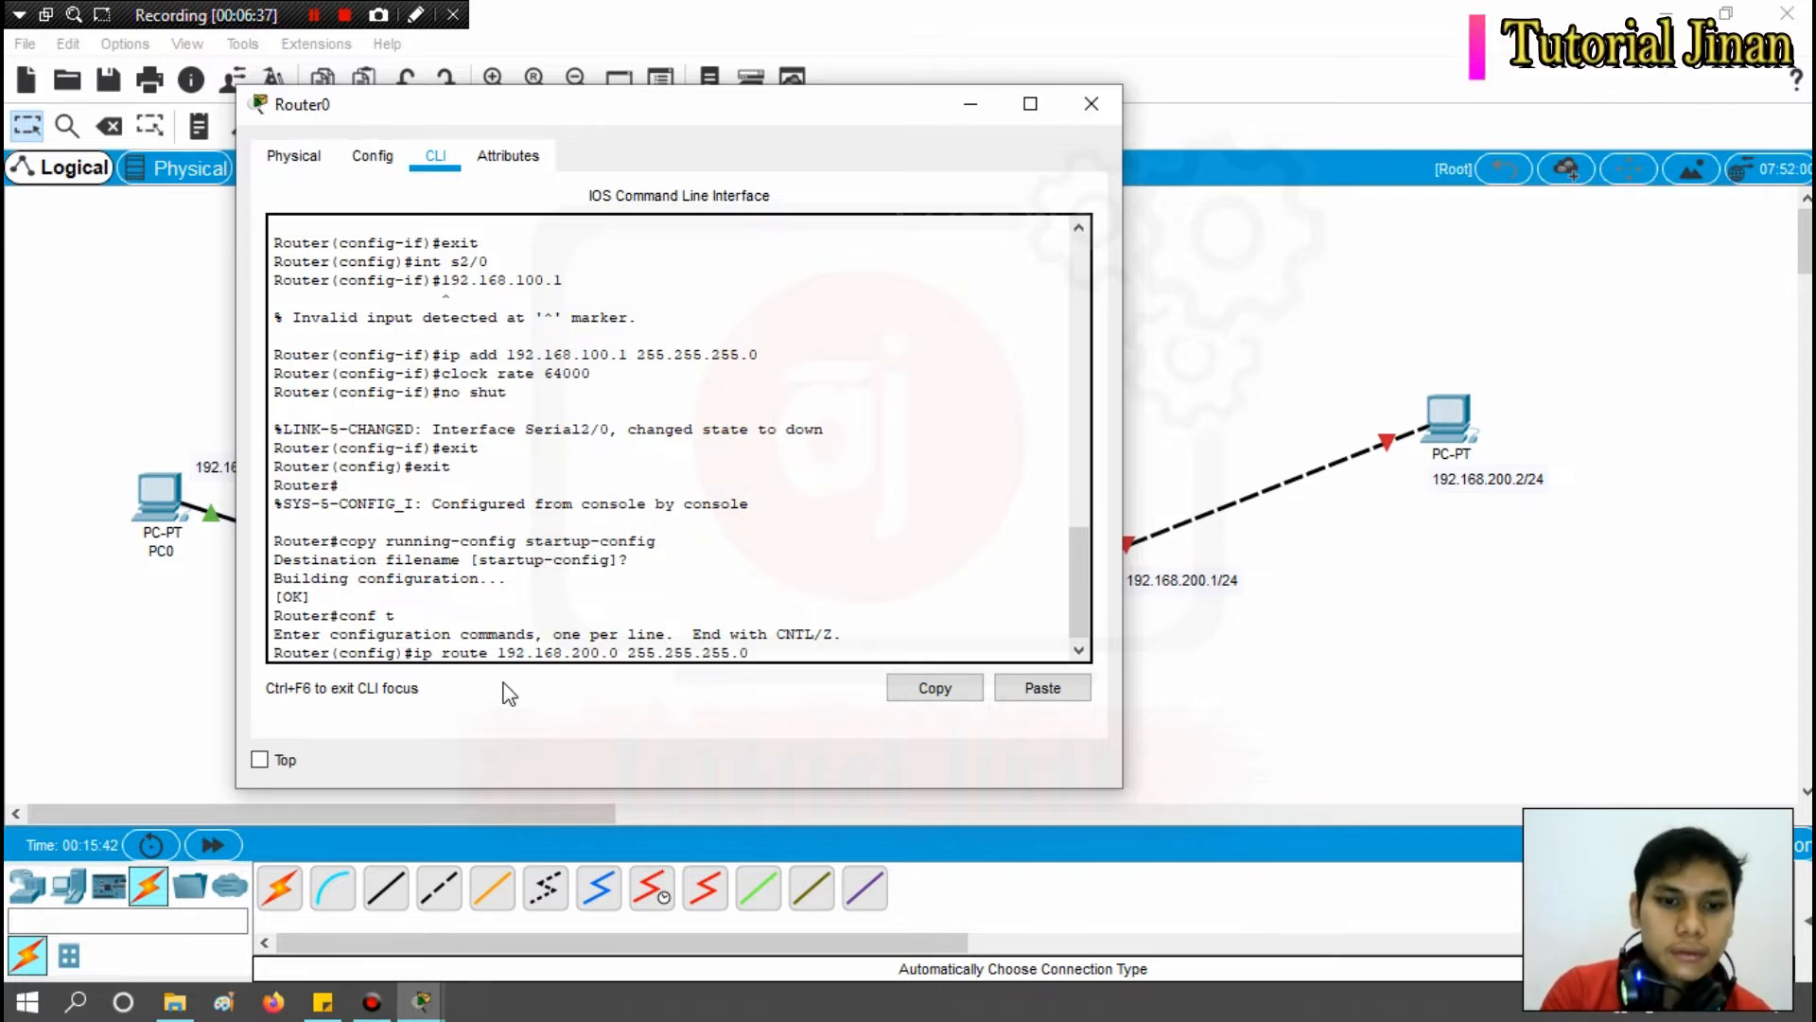
drag(496, 652, 620, 652)
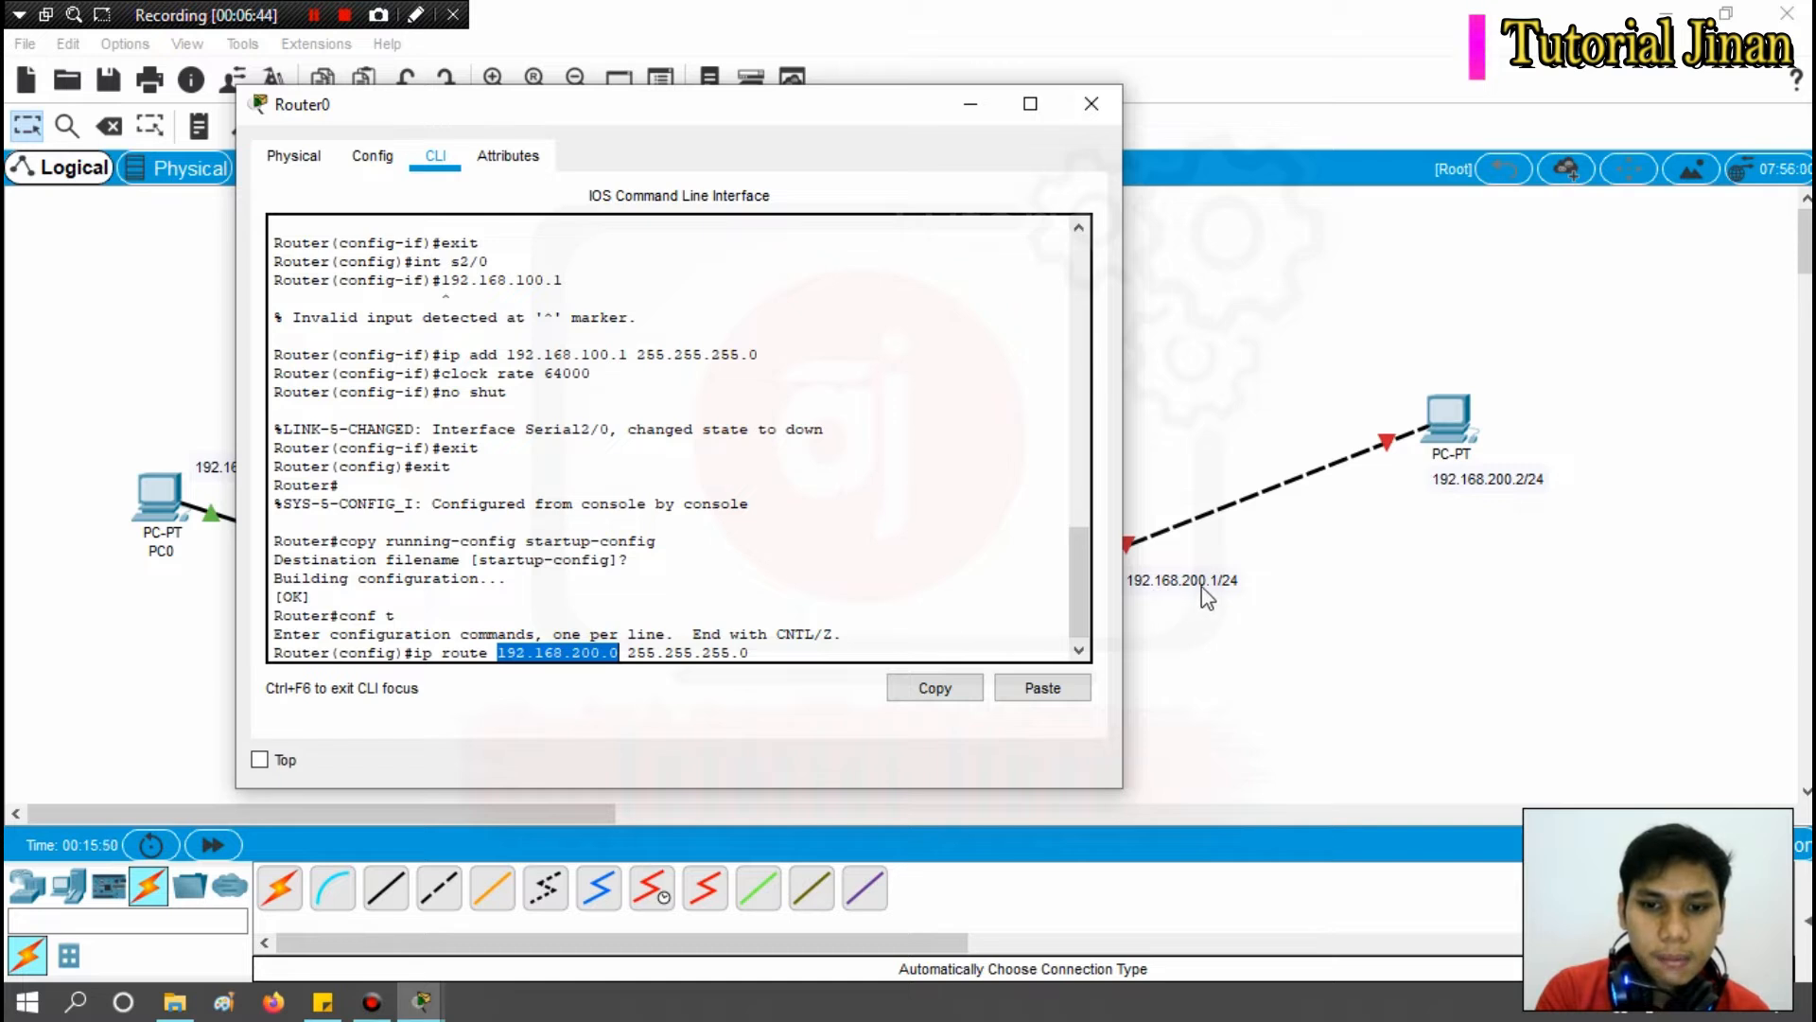
click(612, 660)
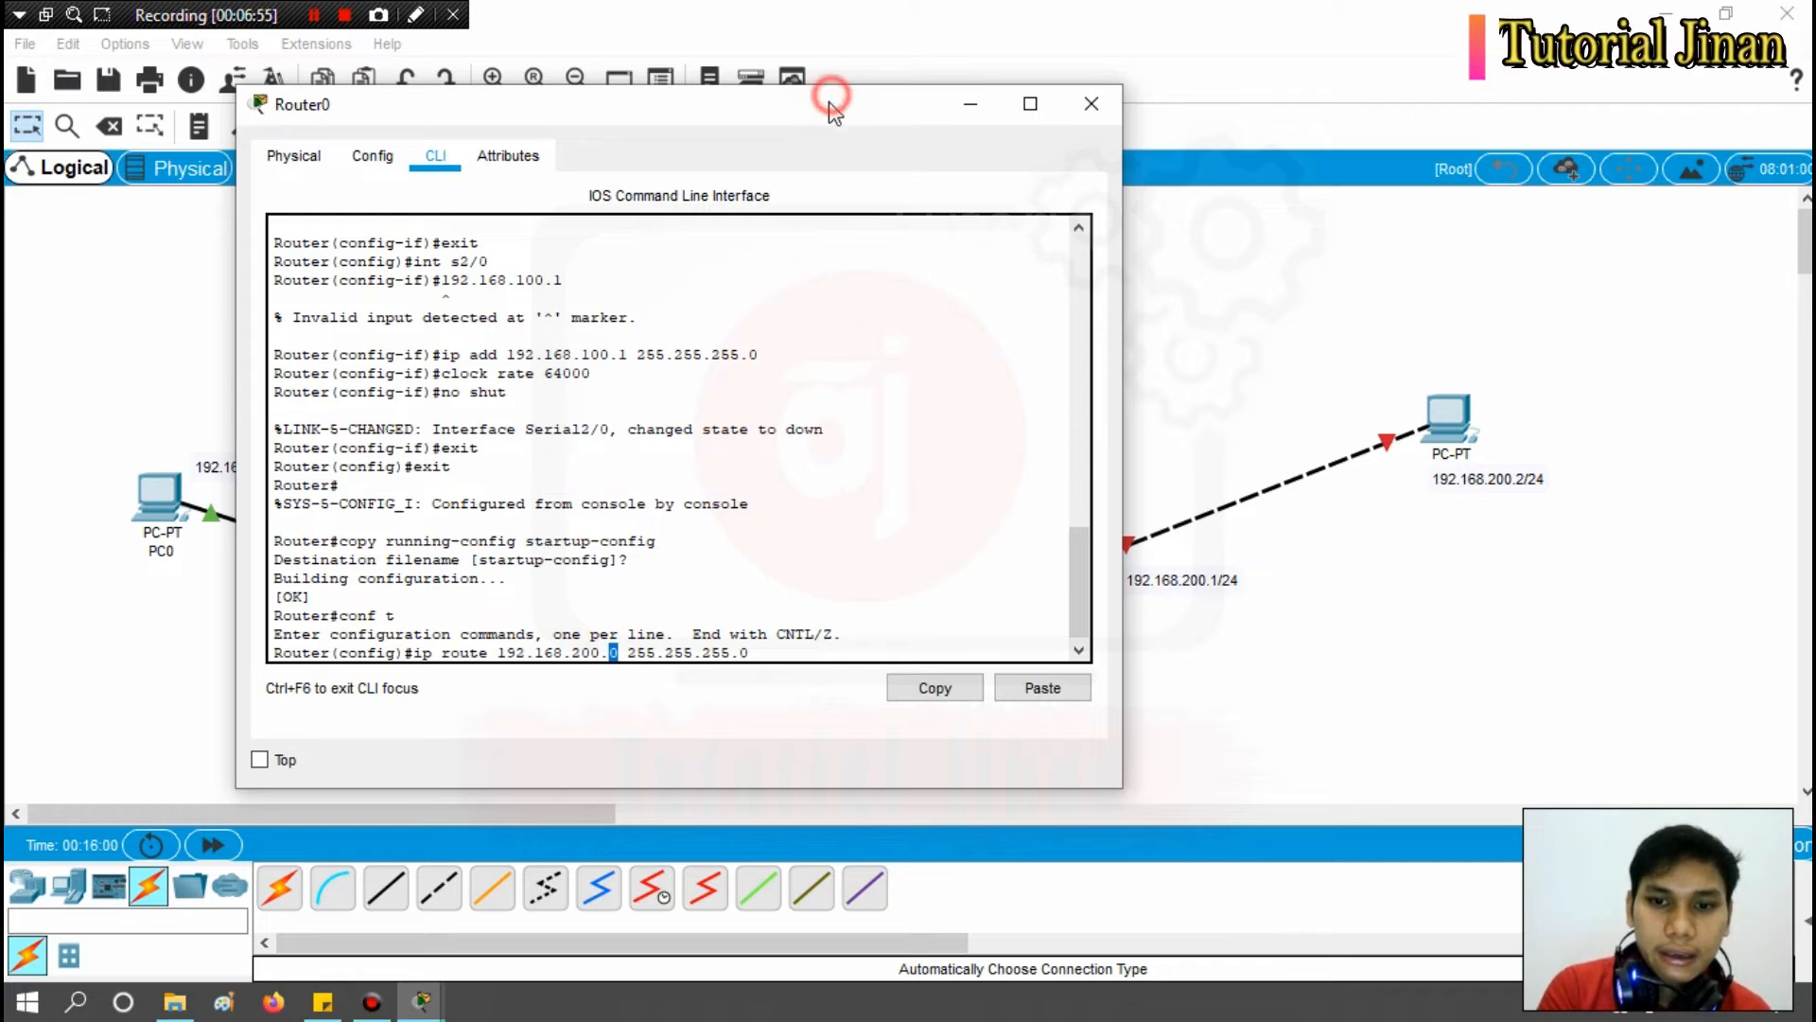
drag(832, 102, 523, 577)
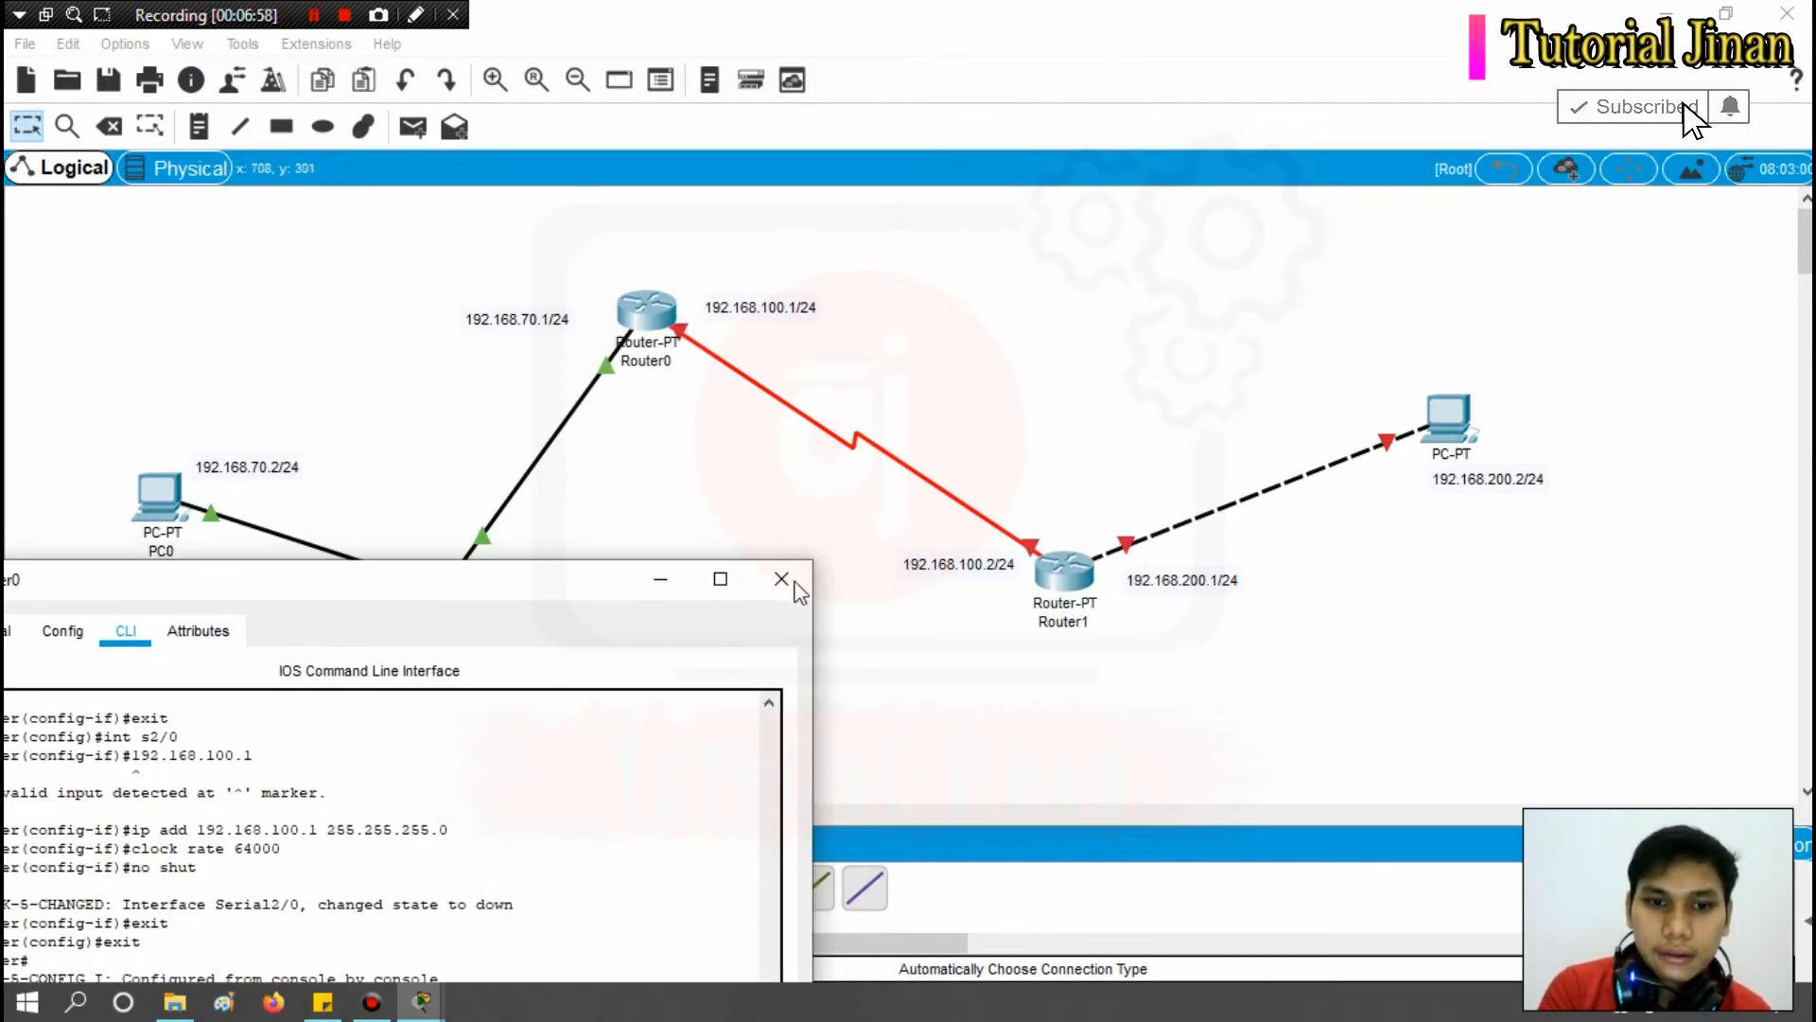
drag(514, 595, 789, 214)
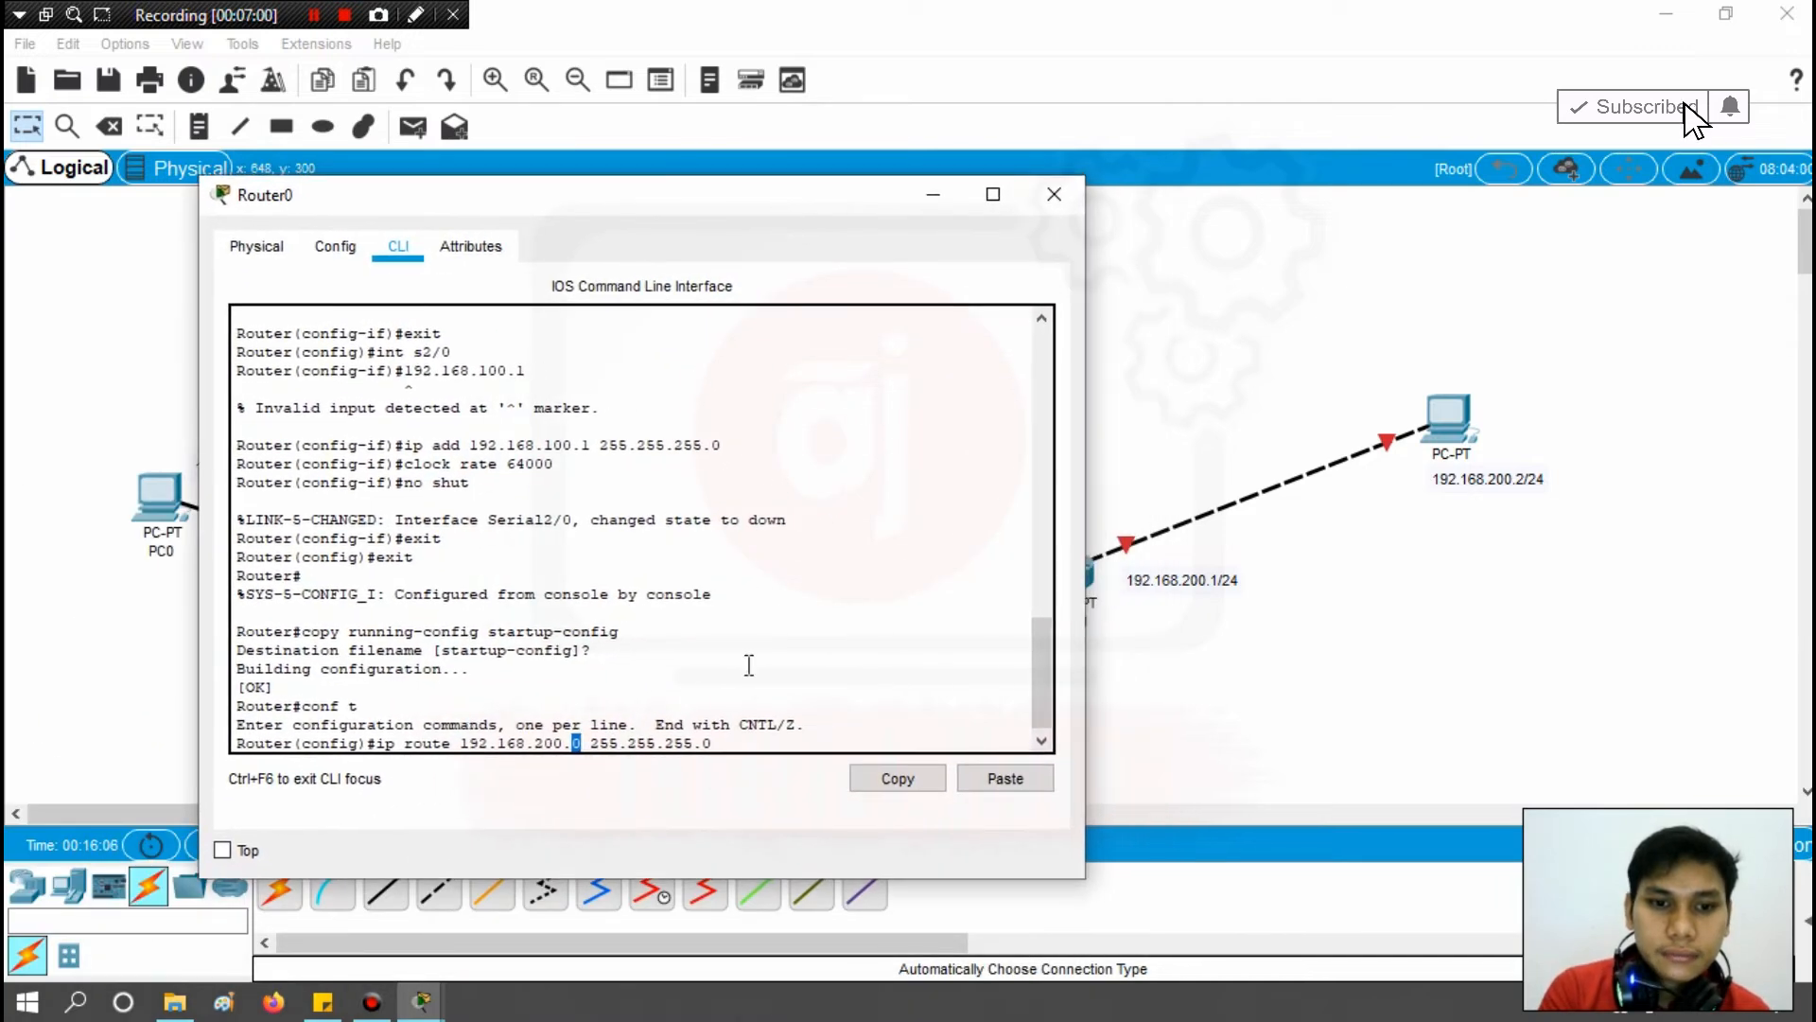
click(735, 745)
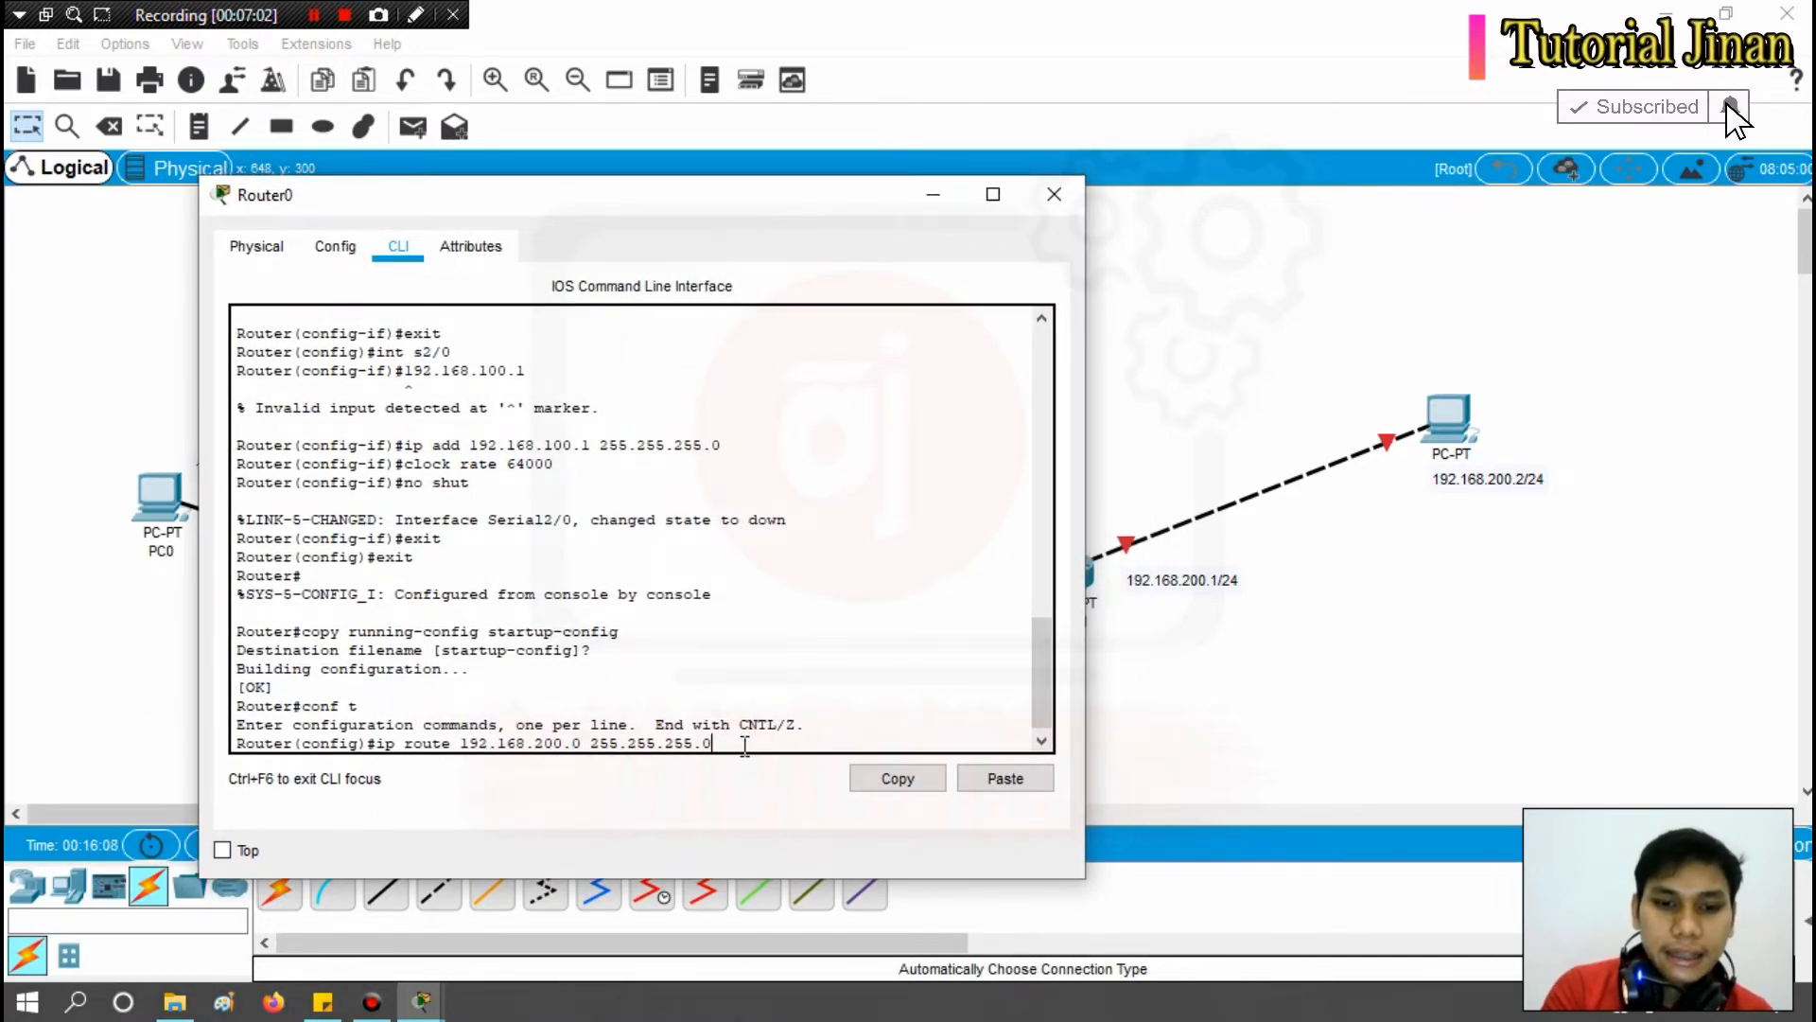
key(Return)
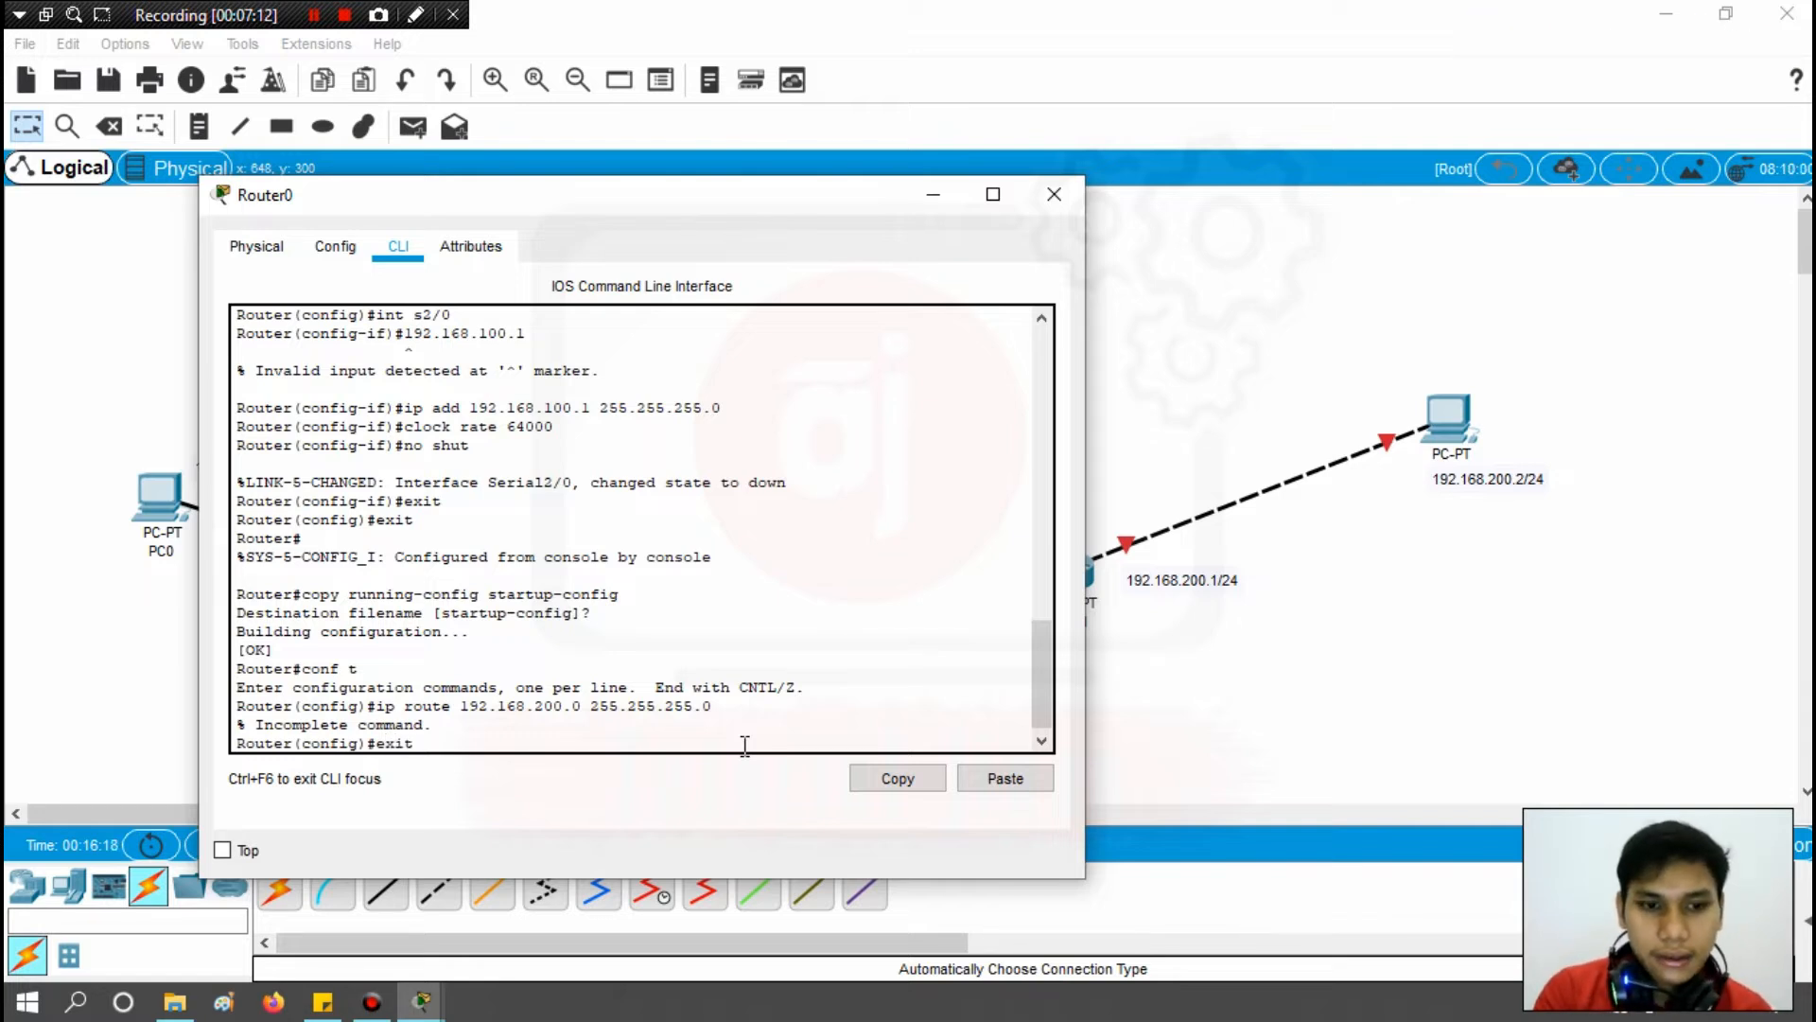
Exit Router0's configuration mode and display its routing table with show ip route.
key(Return)
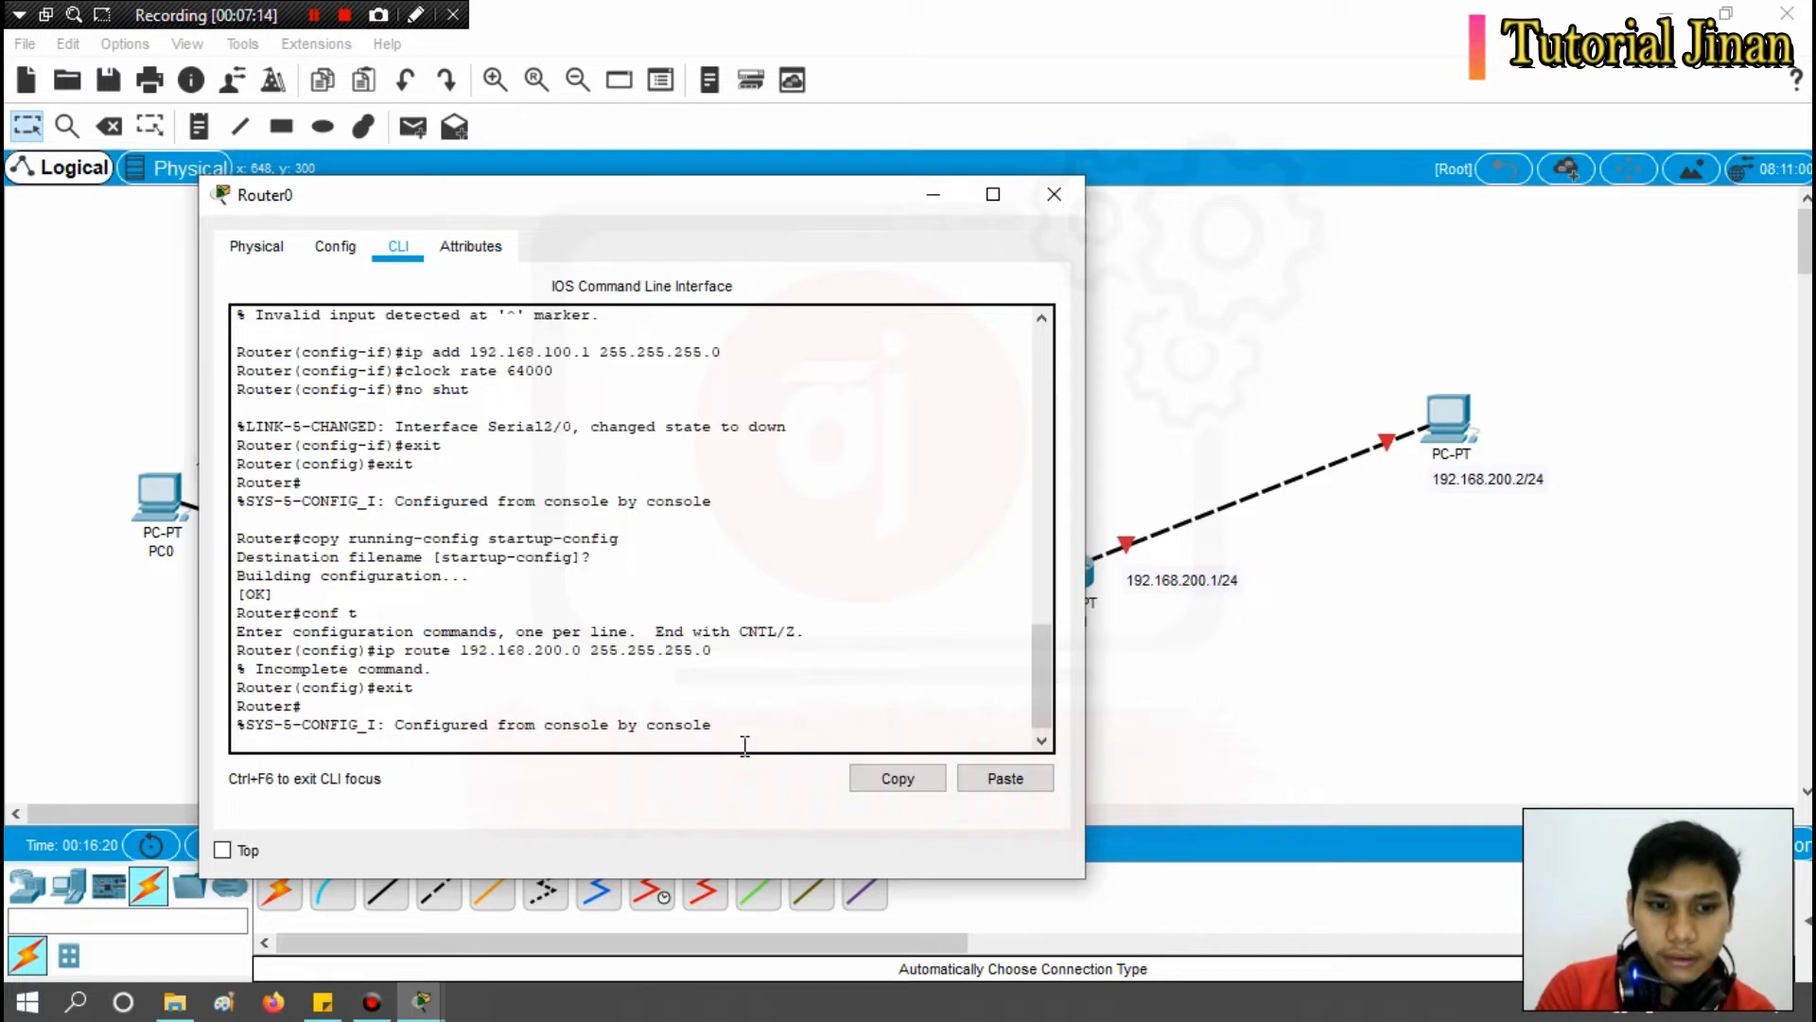
key(Return)
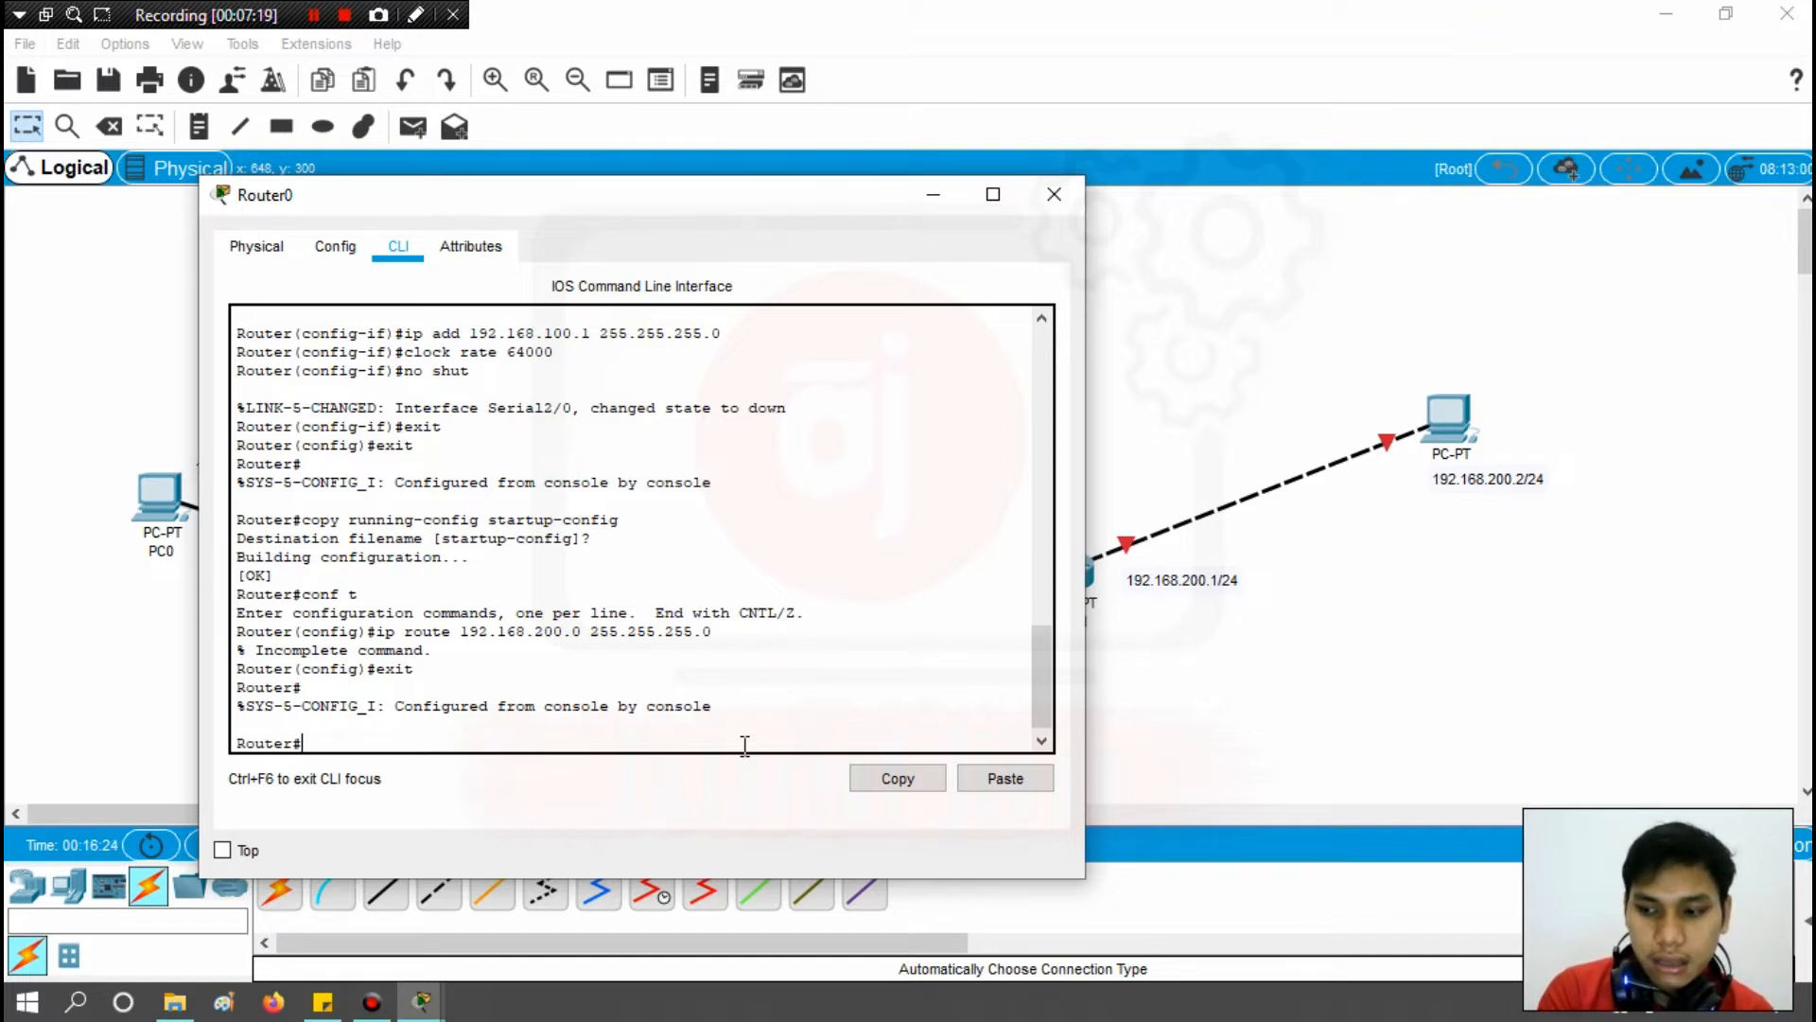
text(sho)
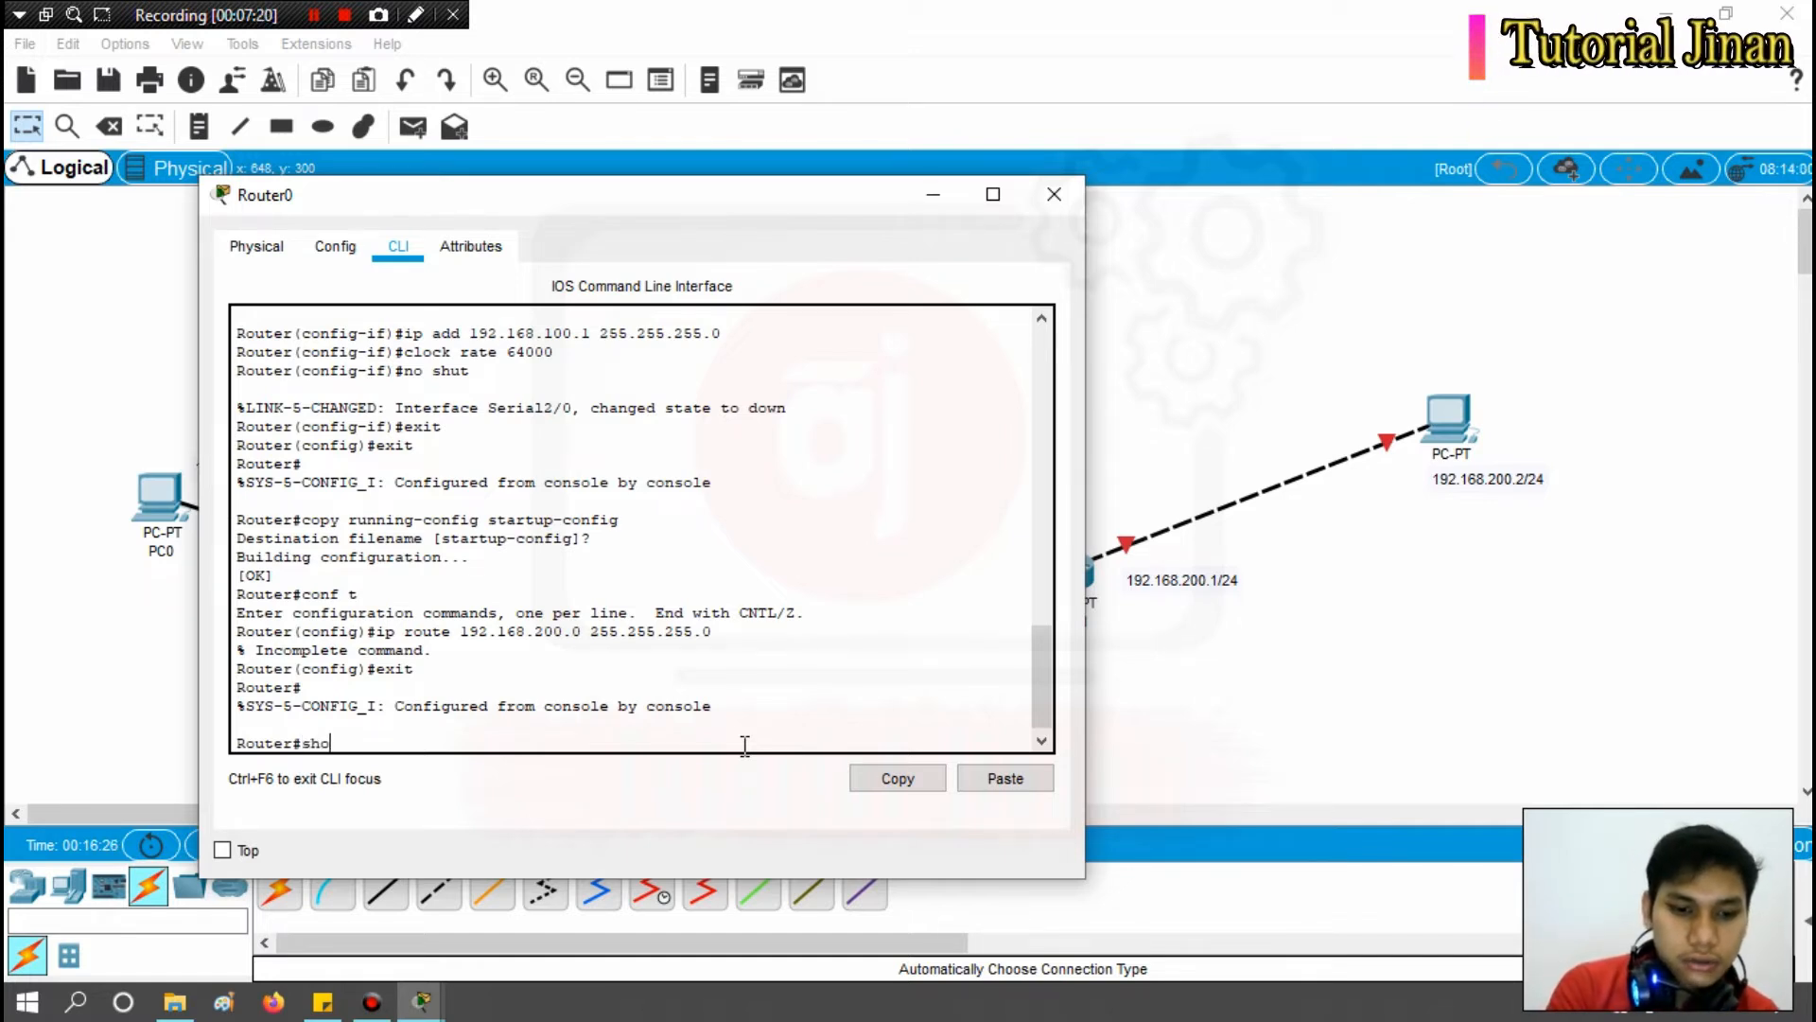
text(w ip route)
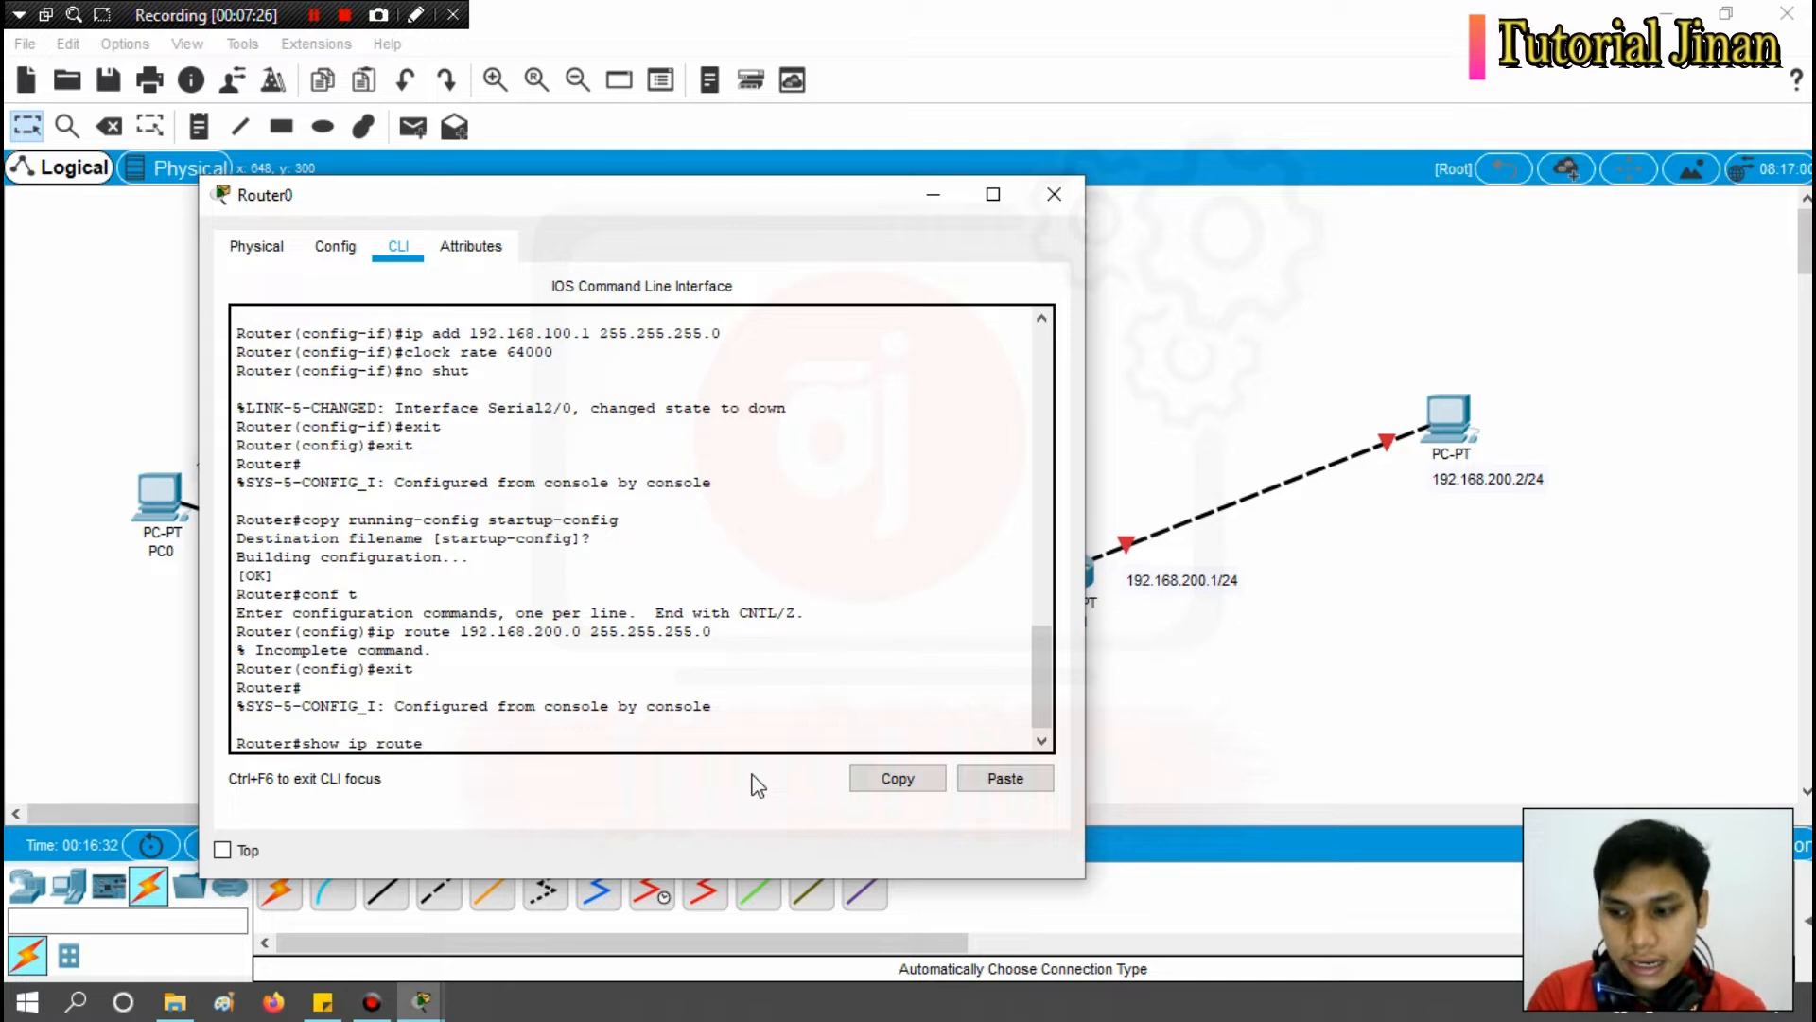
key(Return)
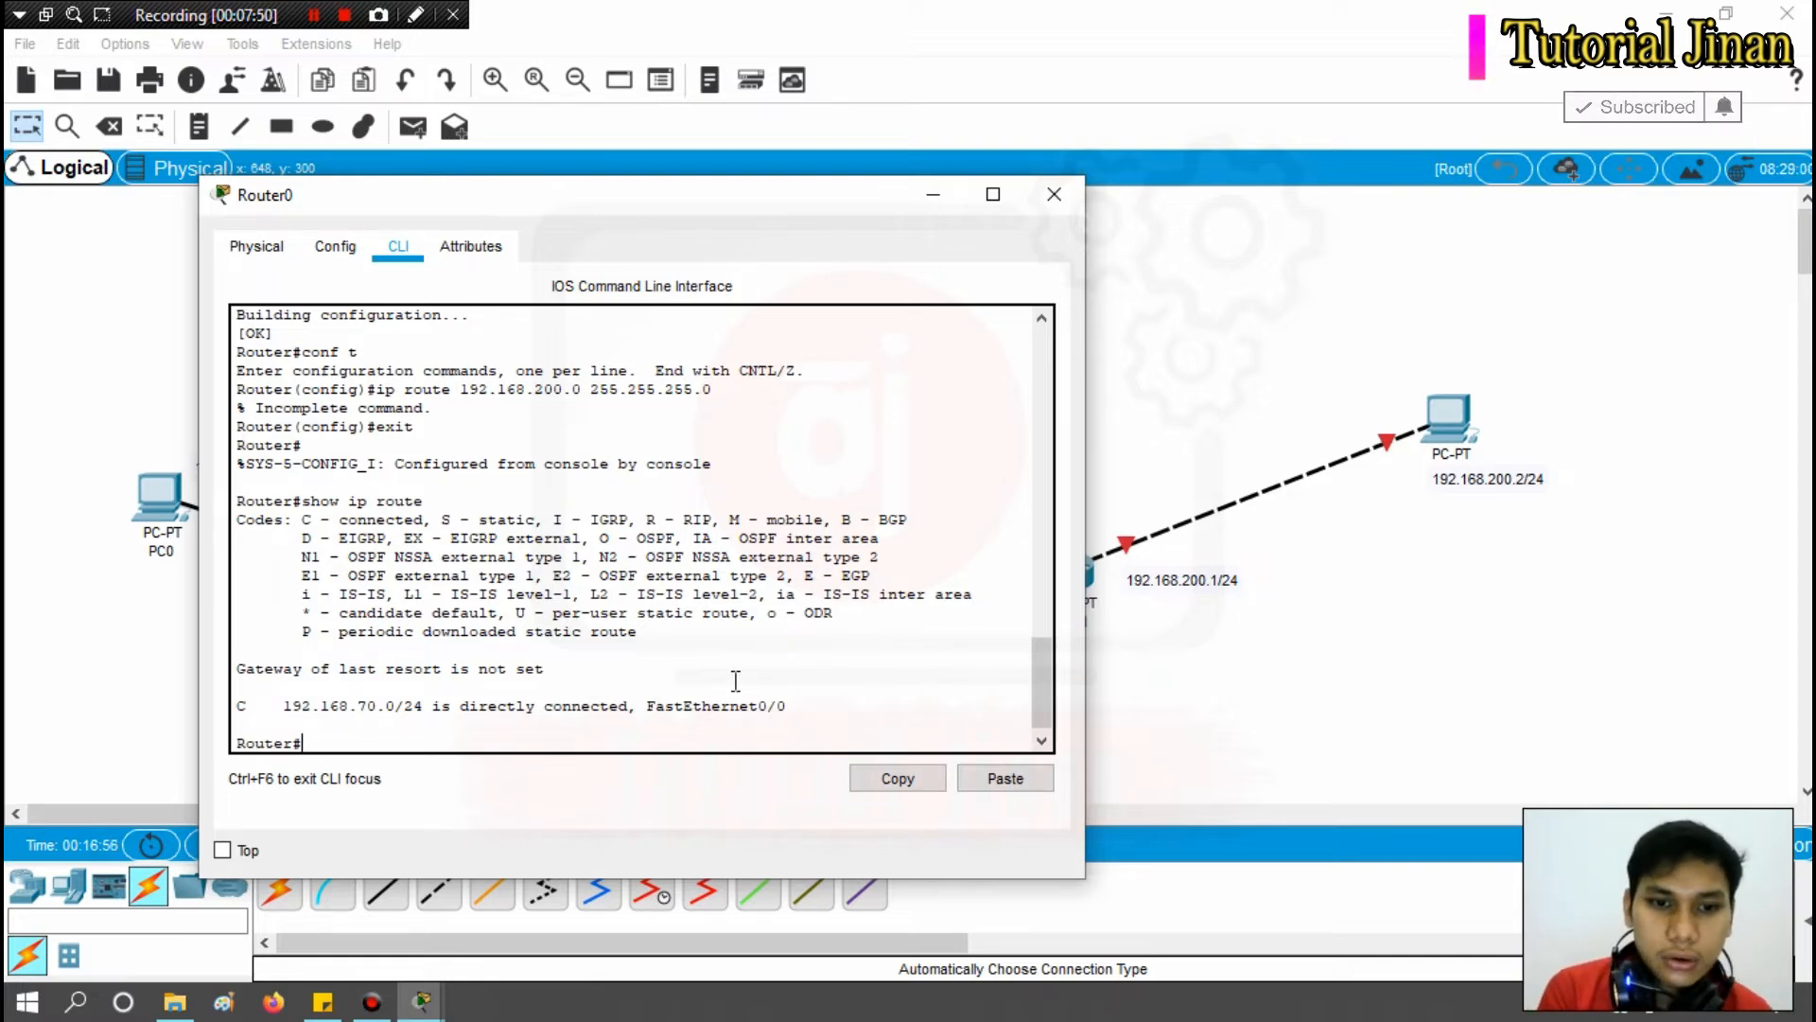
Save Router0's configuration with copy run start, accepting the default destination filename, and close Router0's window.
drag(736, 224, 750, 304)
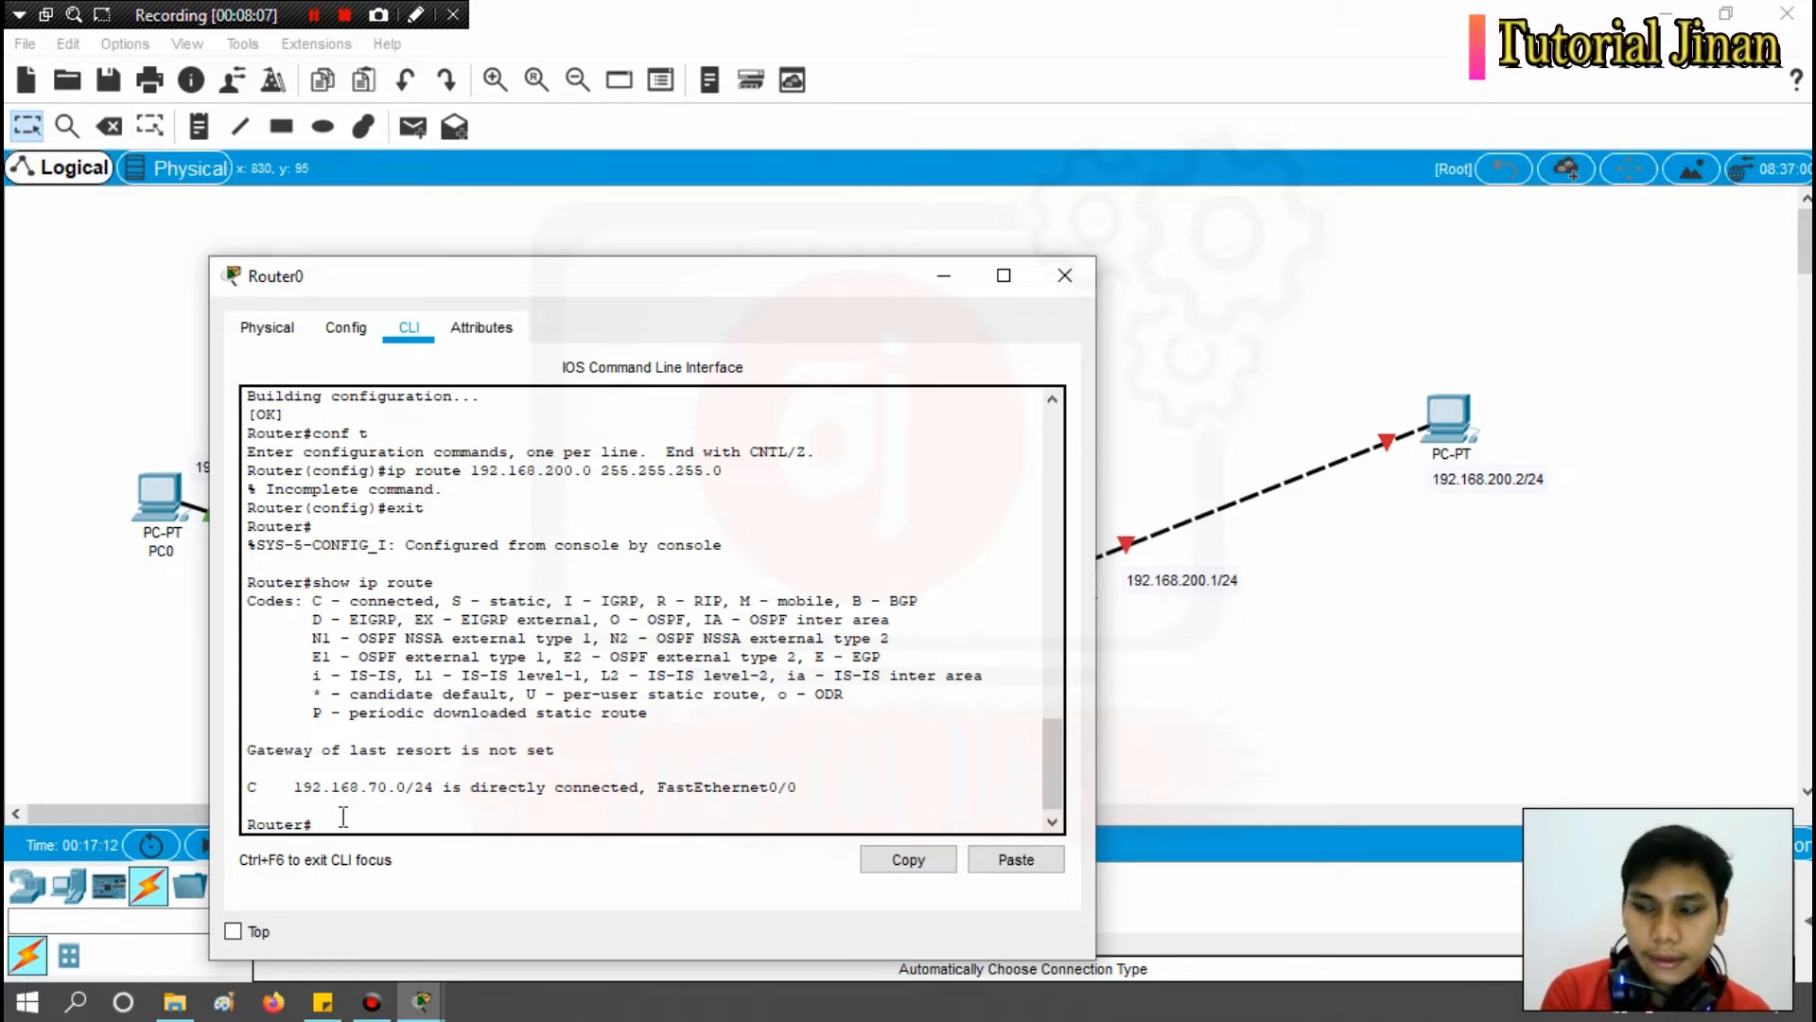
text(cop)
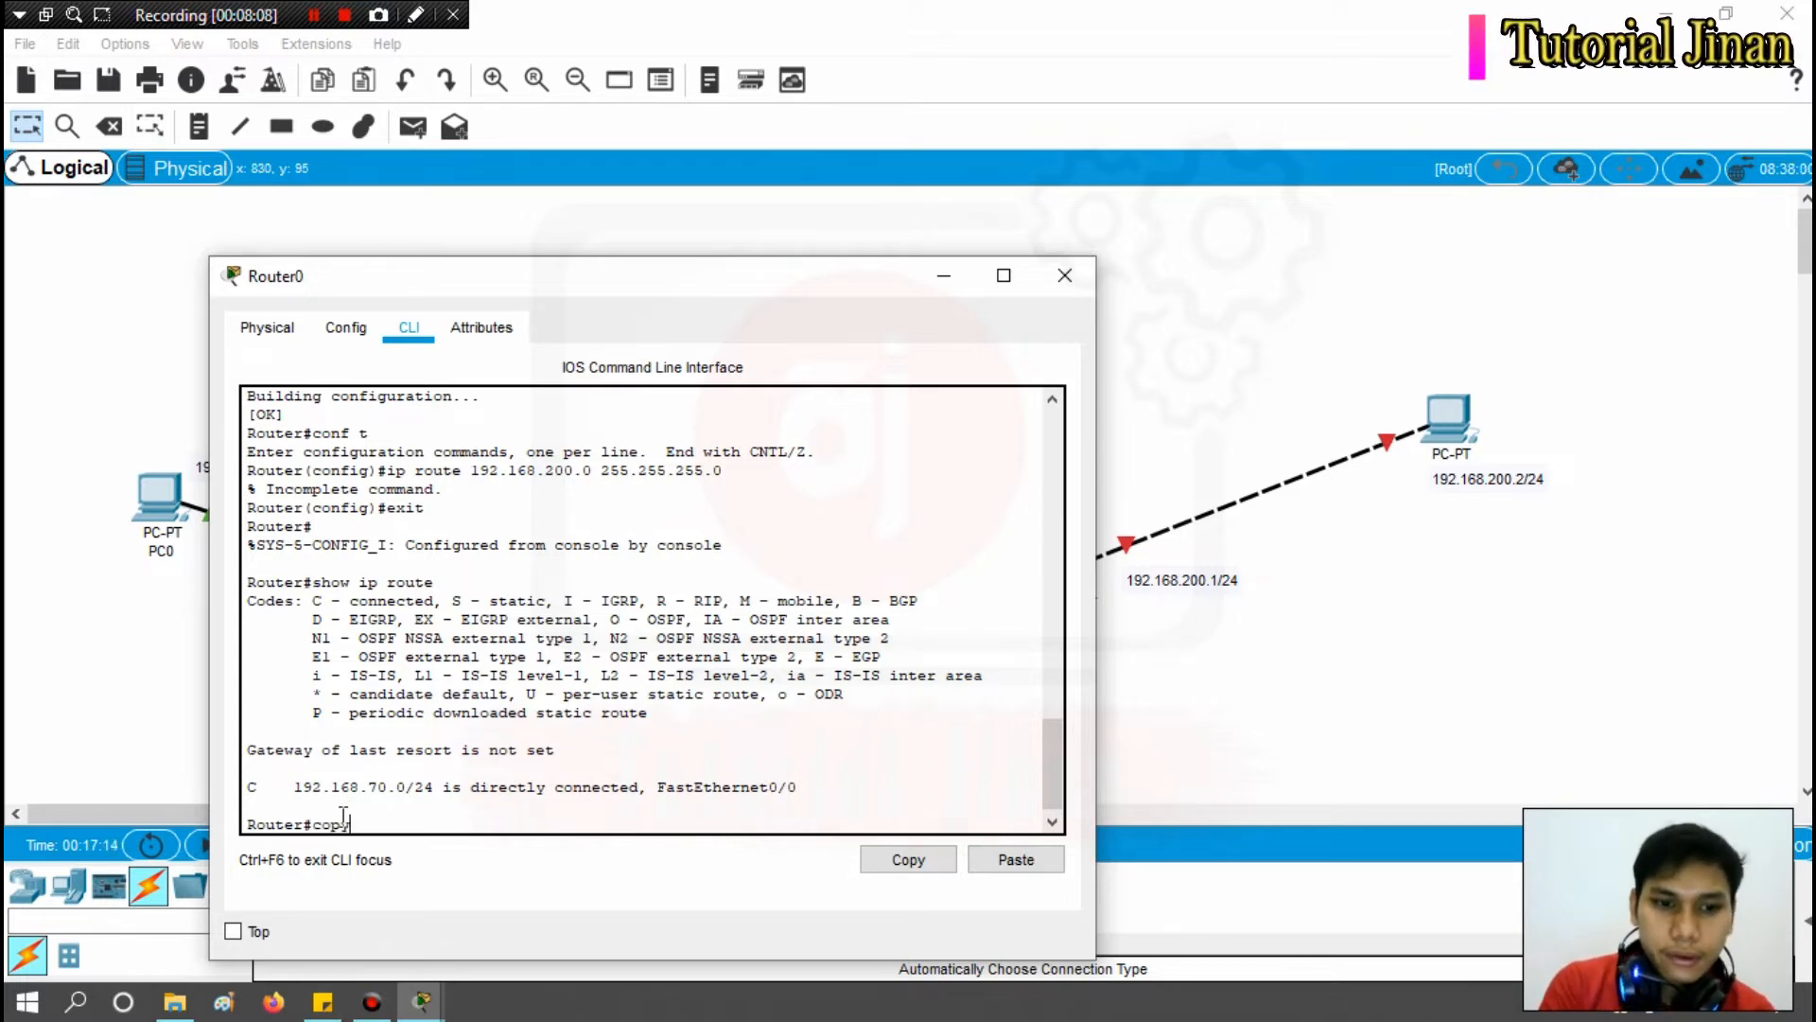
text(y r)
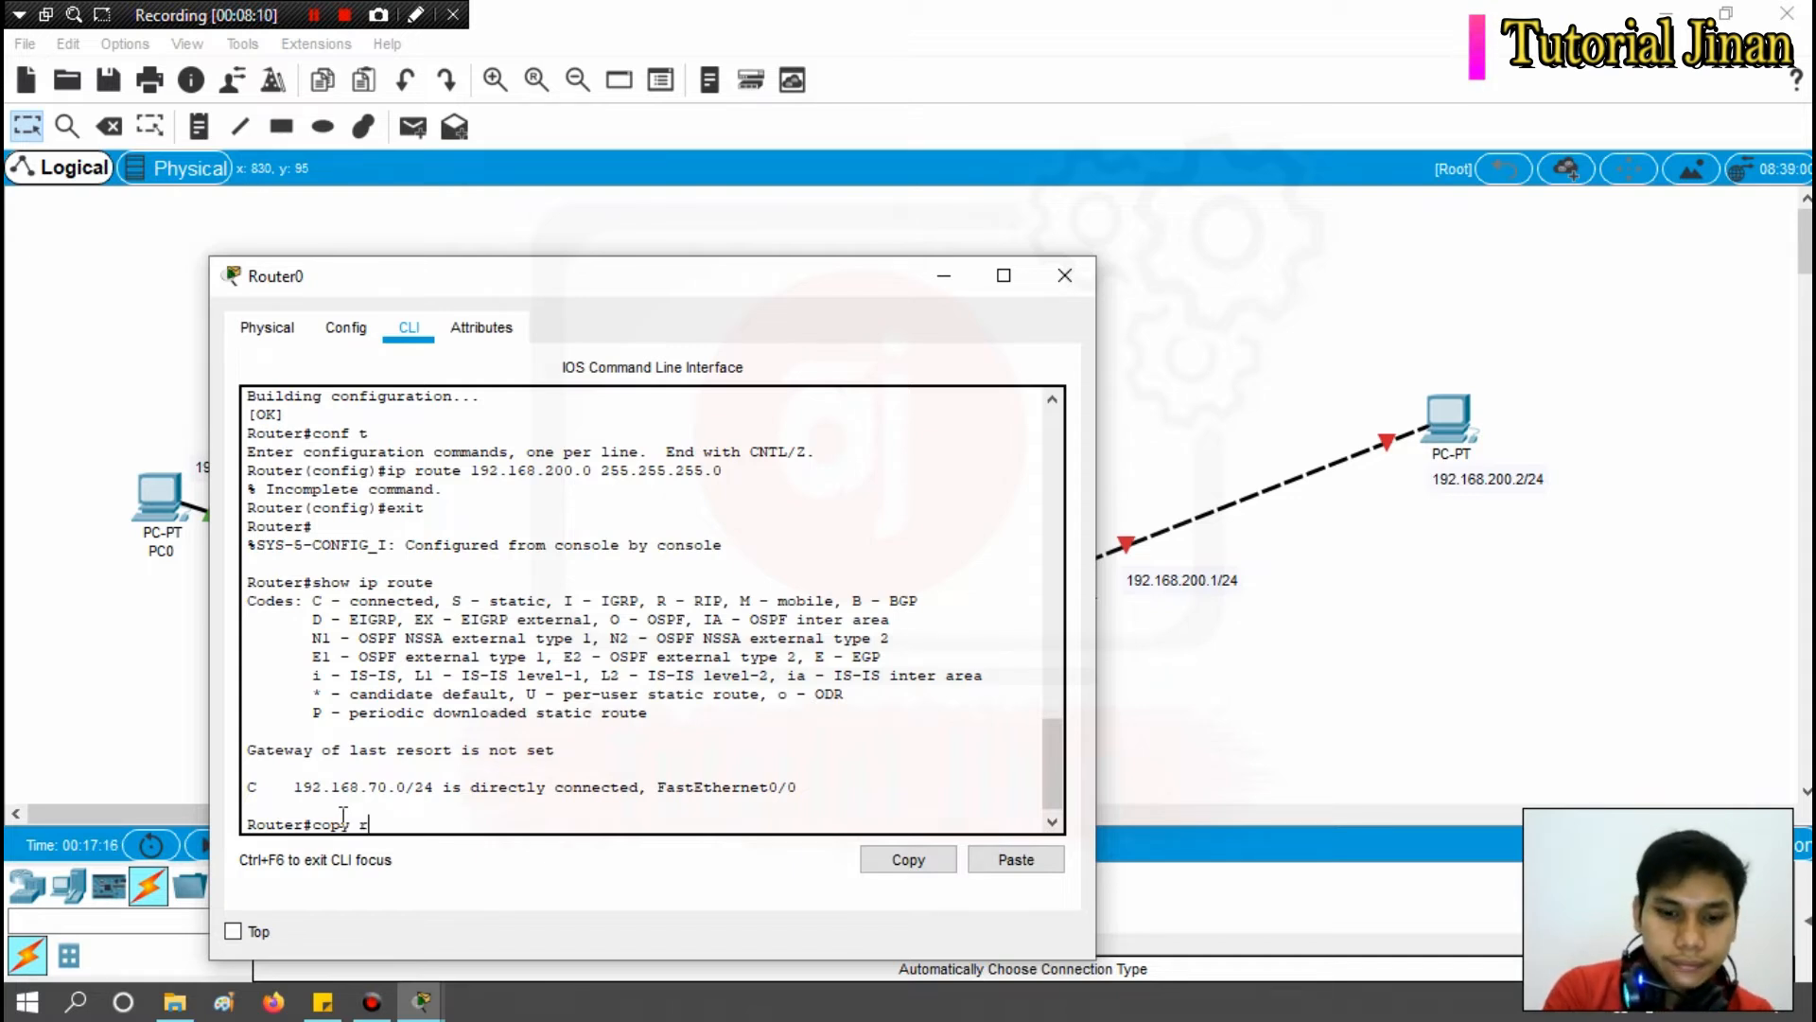
text(un)
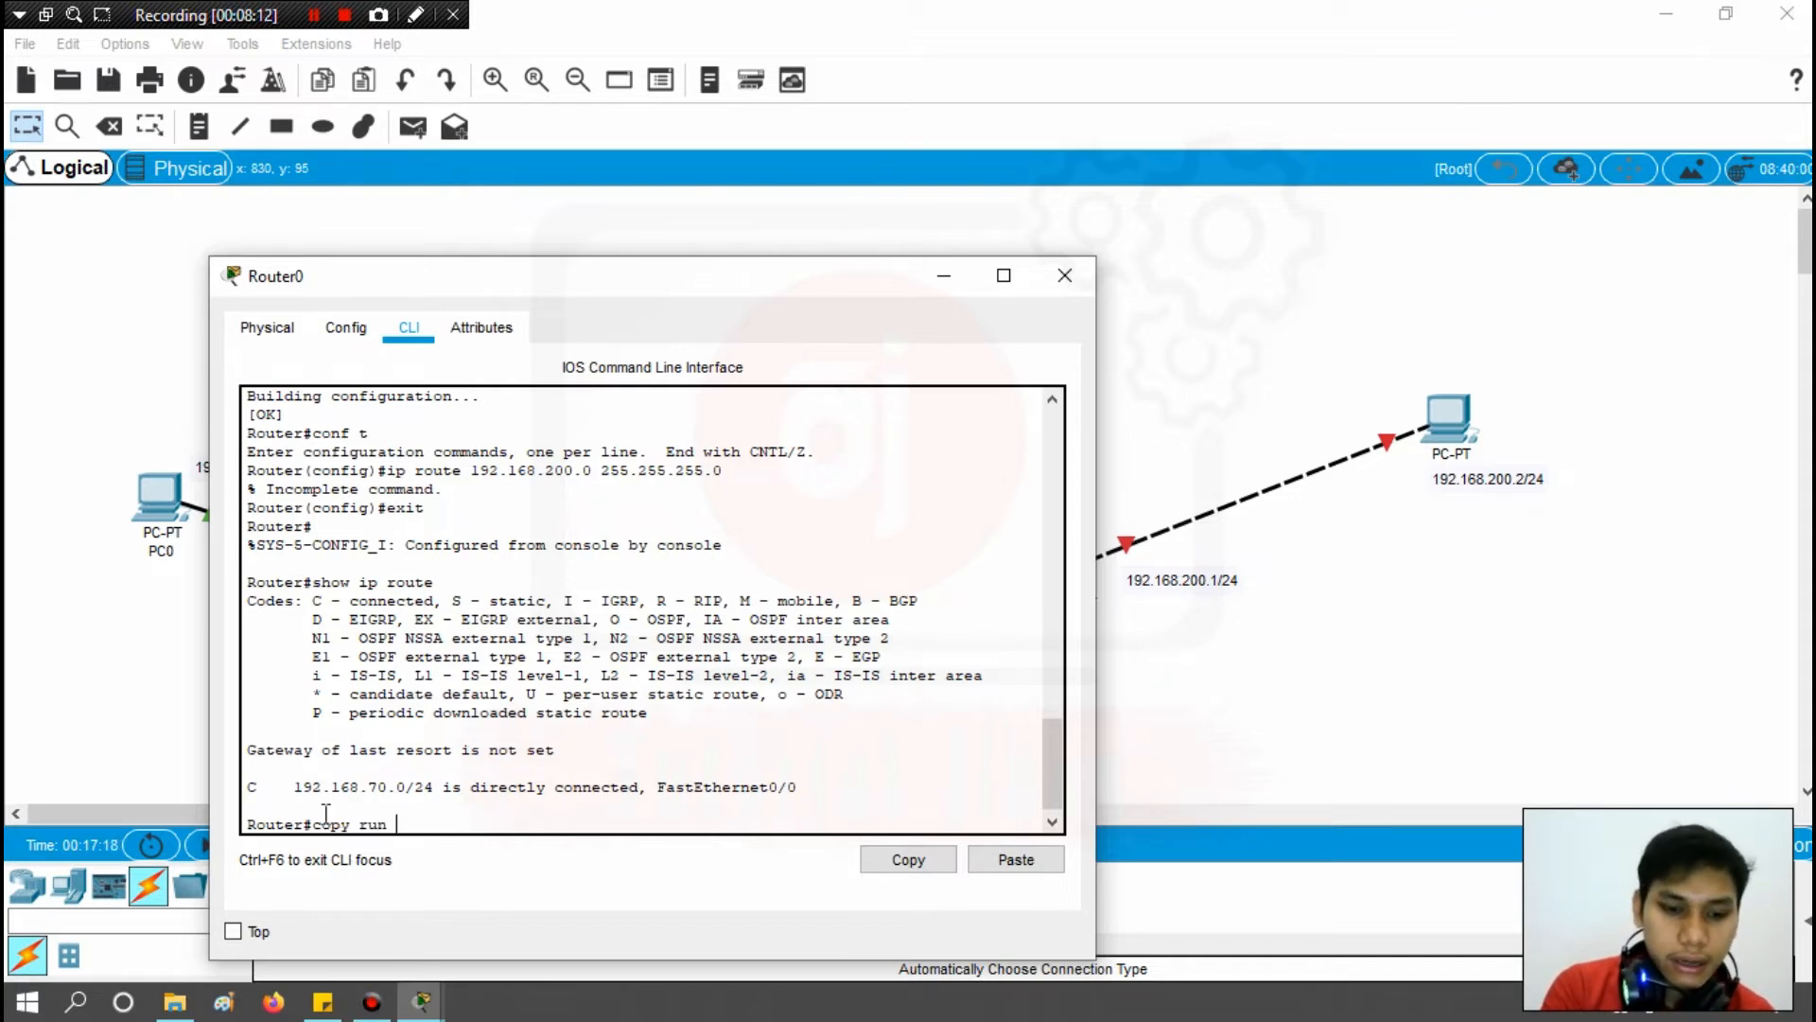
text( start)
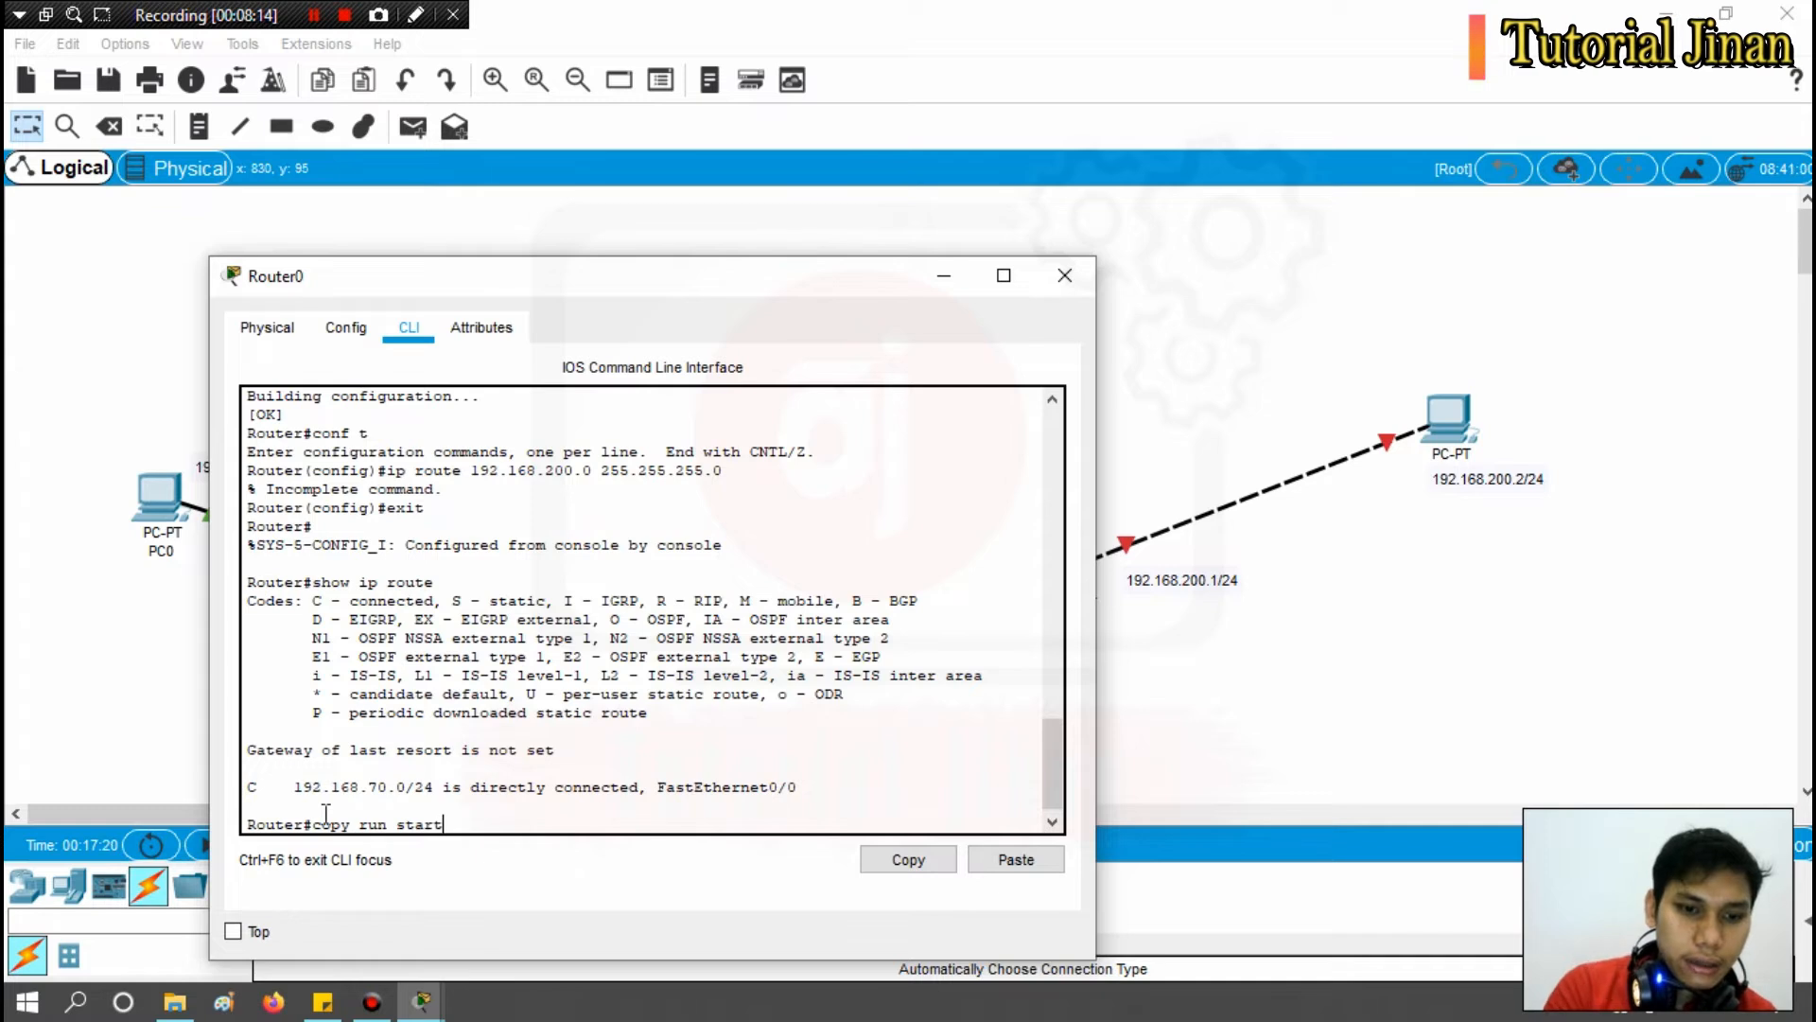
key(Return)
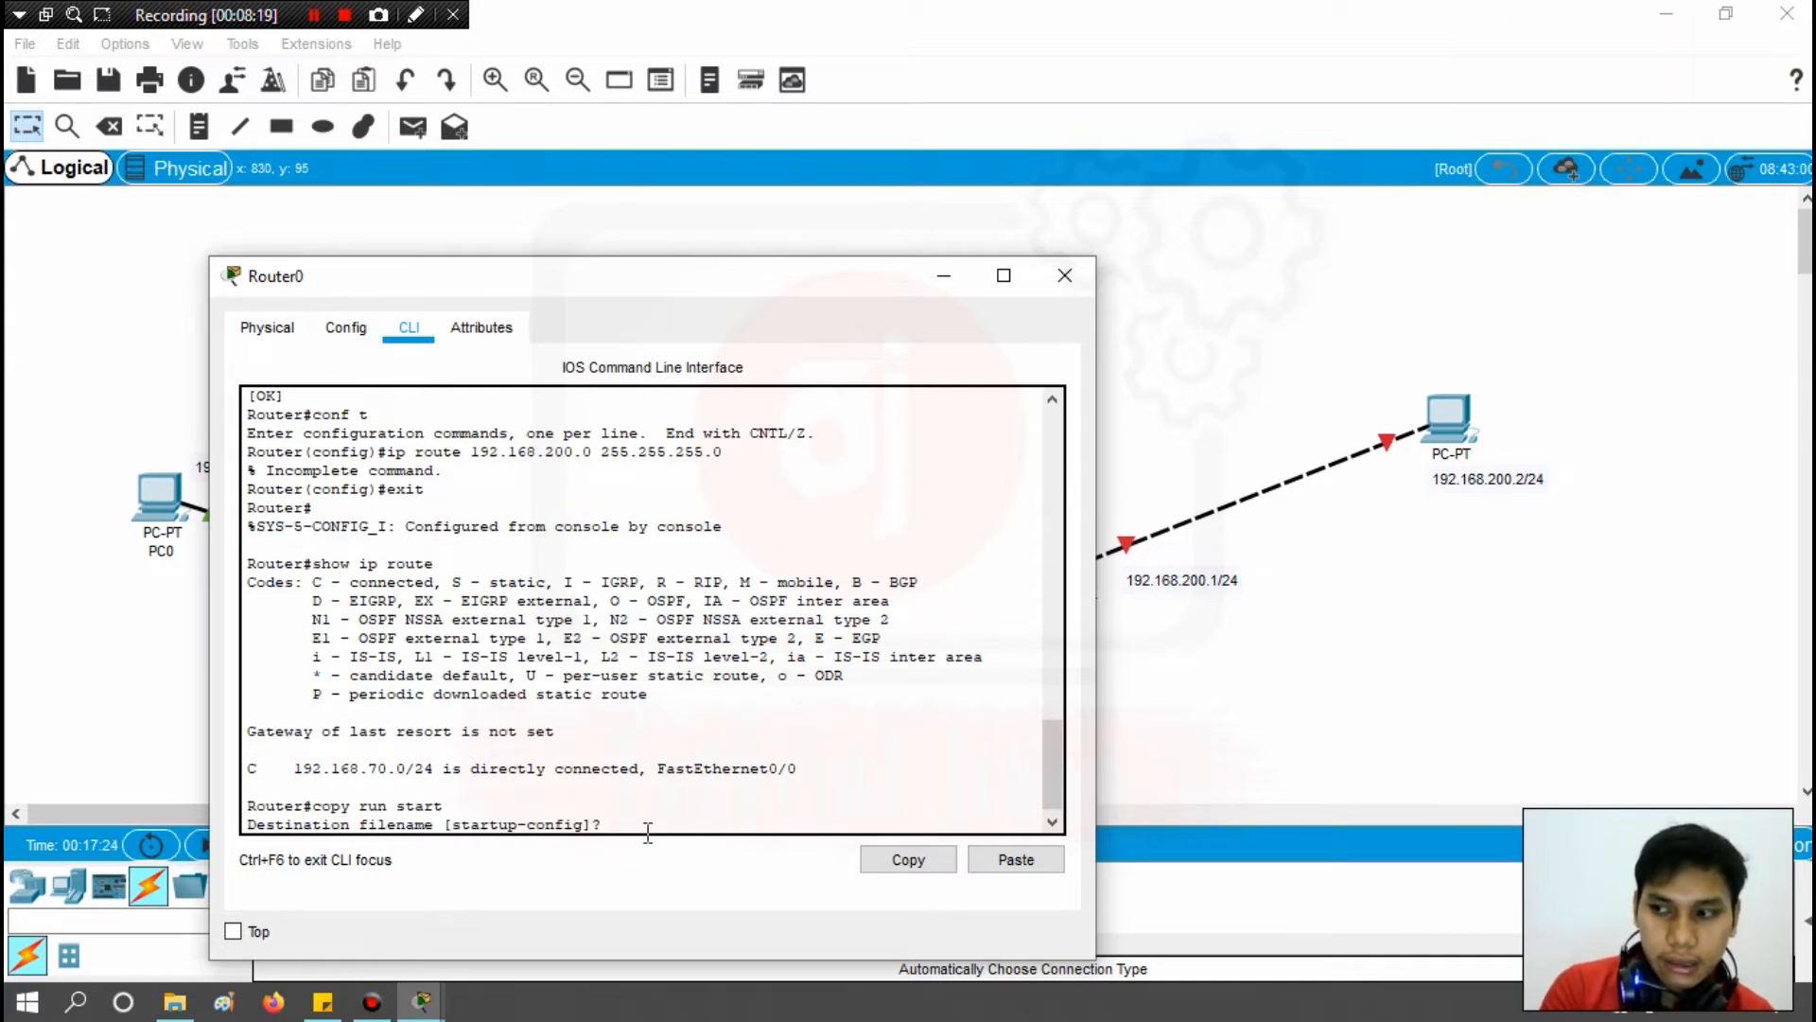
key(Return)
key(Return)
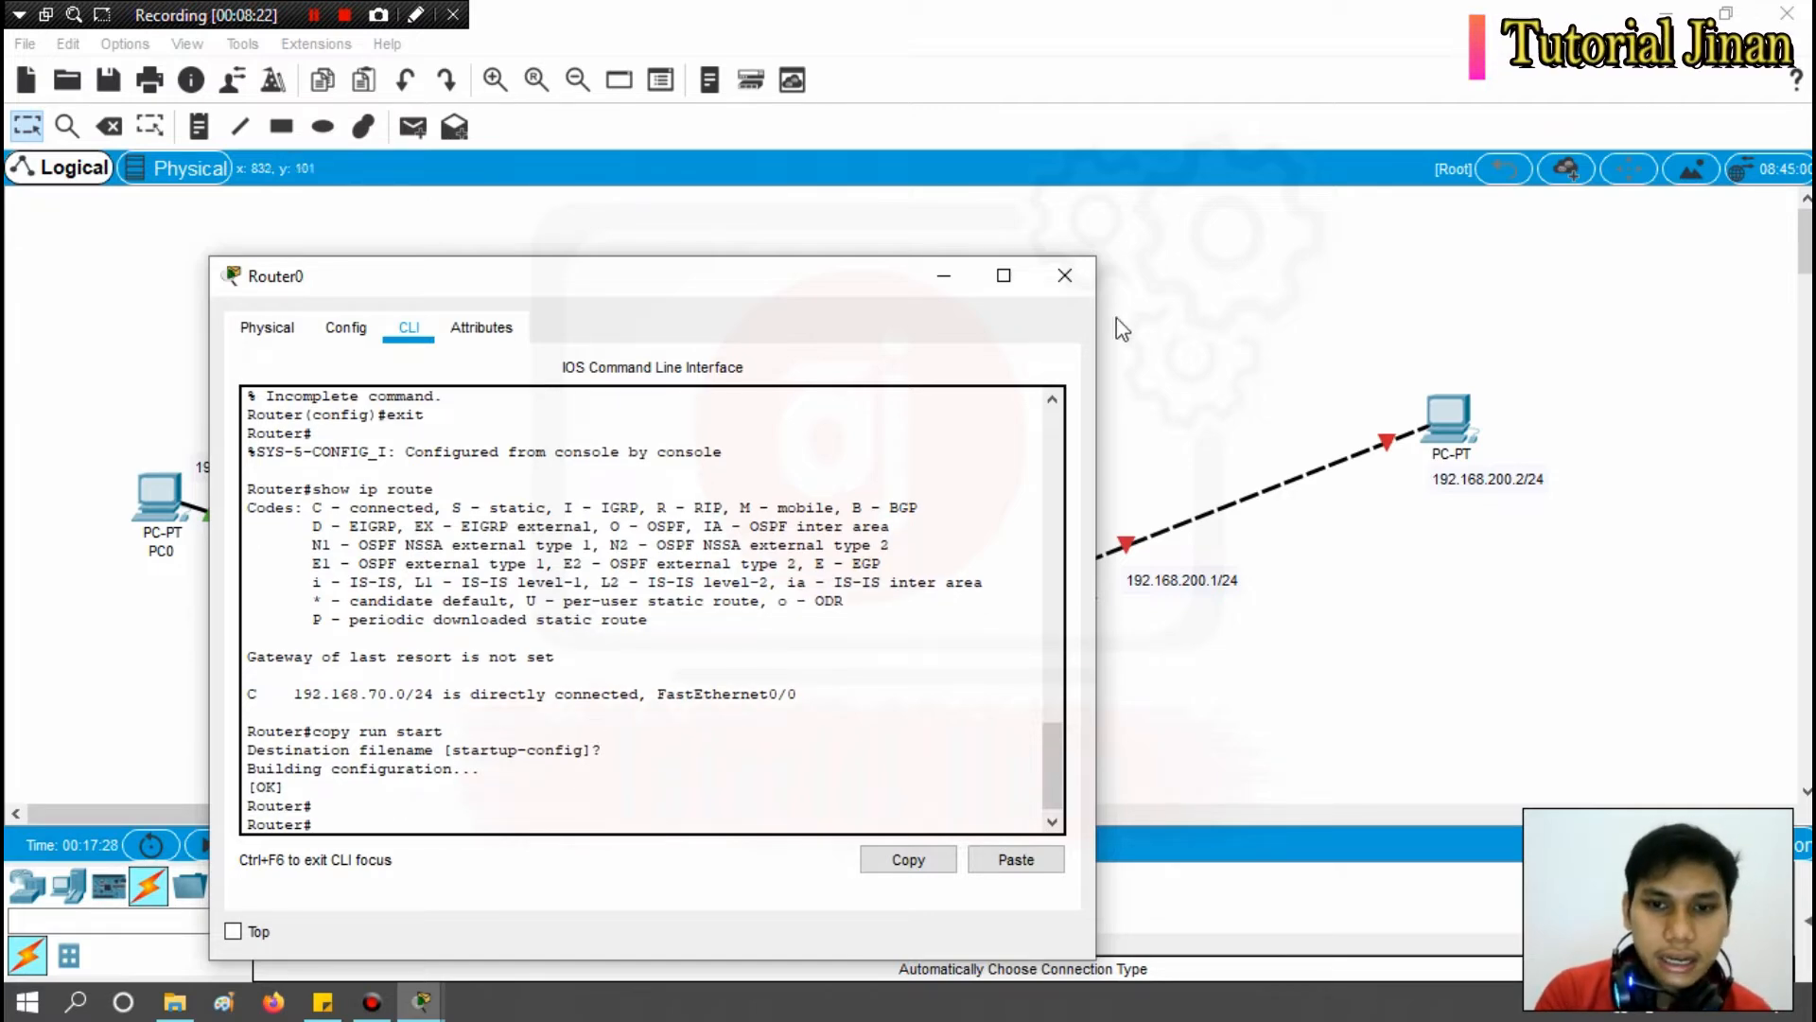
click(1058, 272)
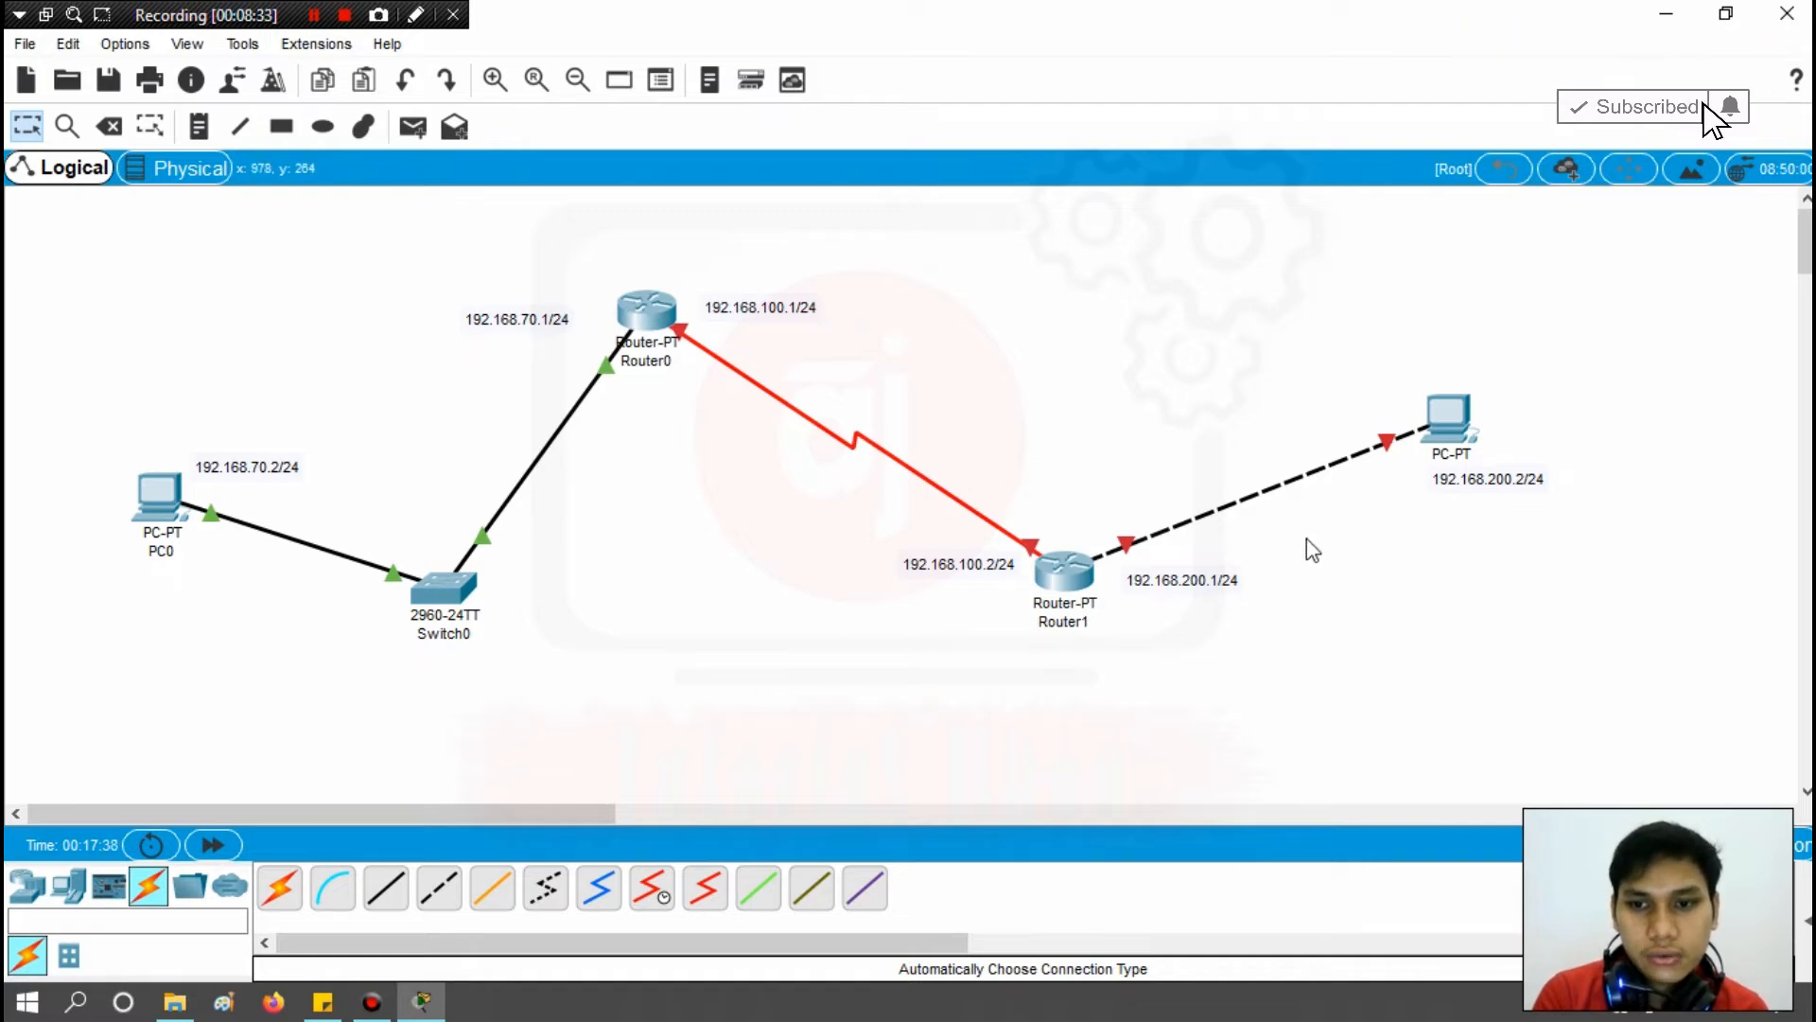
Open Router1's command line interface, widening its window and placing it clear of Router1 and its PC in the topology.
click(1064, 570)
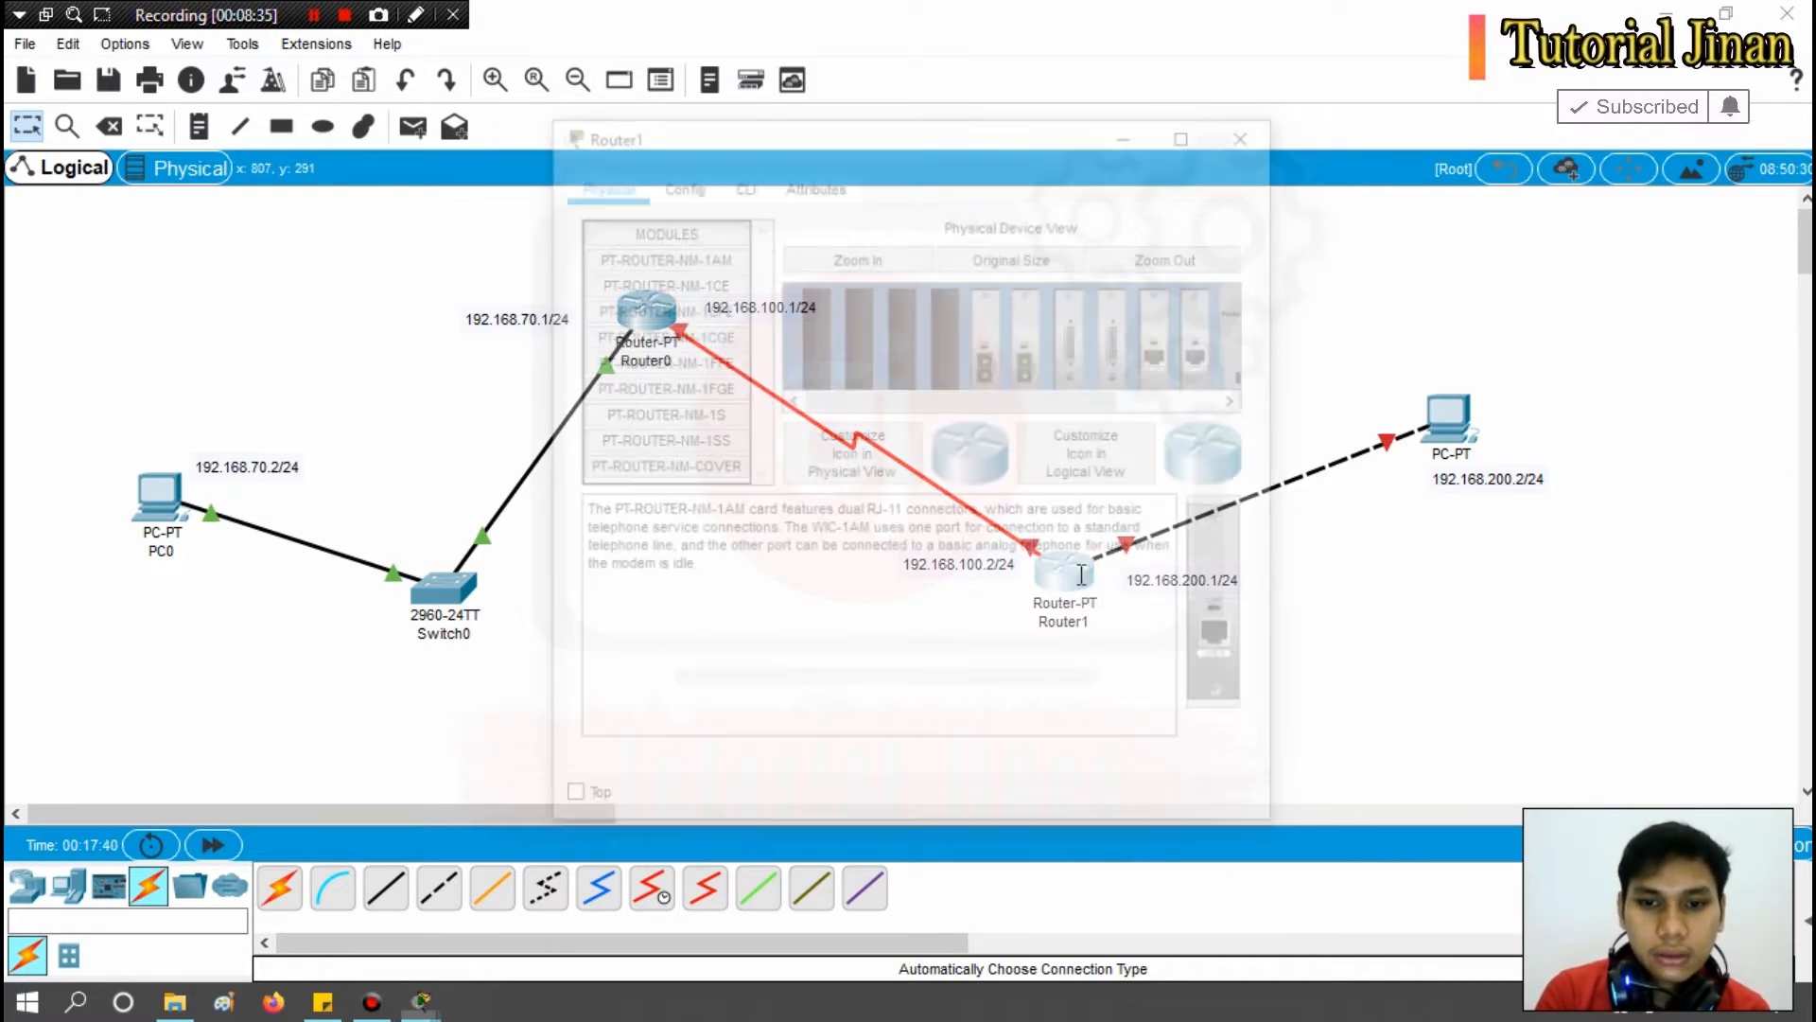
drag(920, 129, 562, 156)
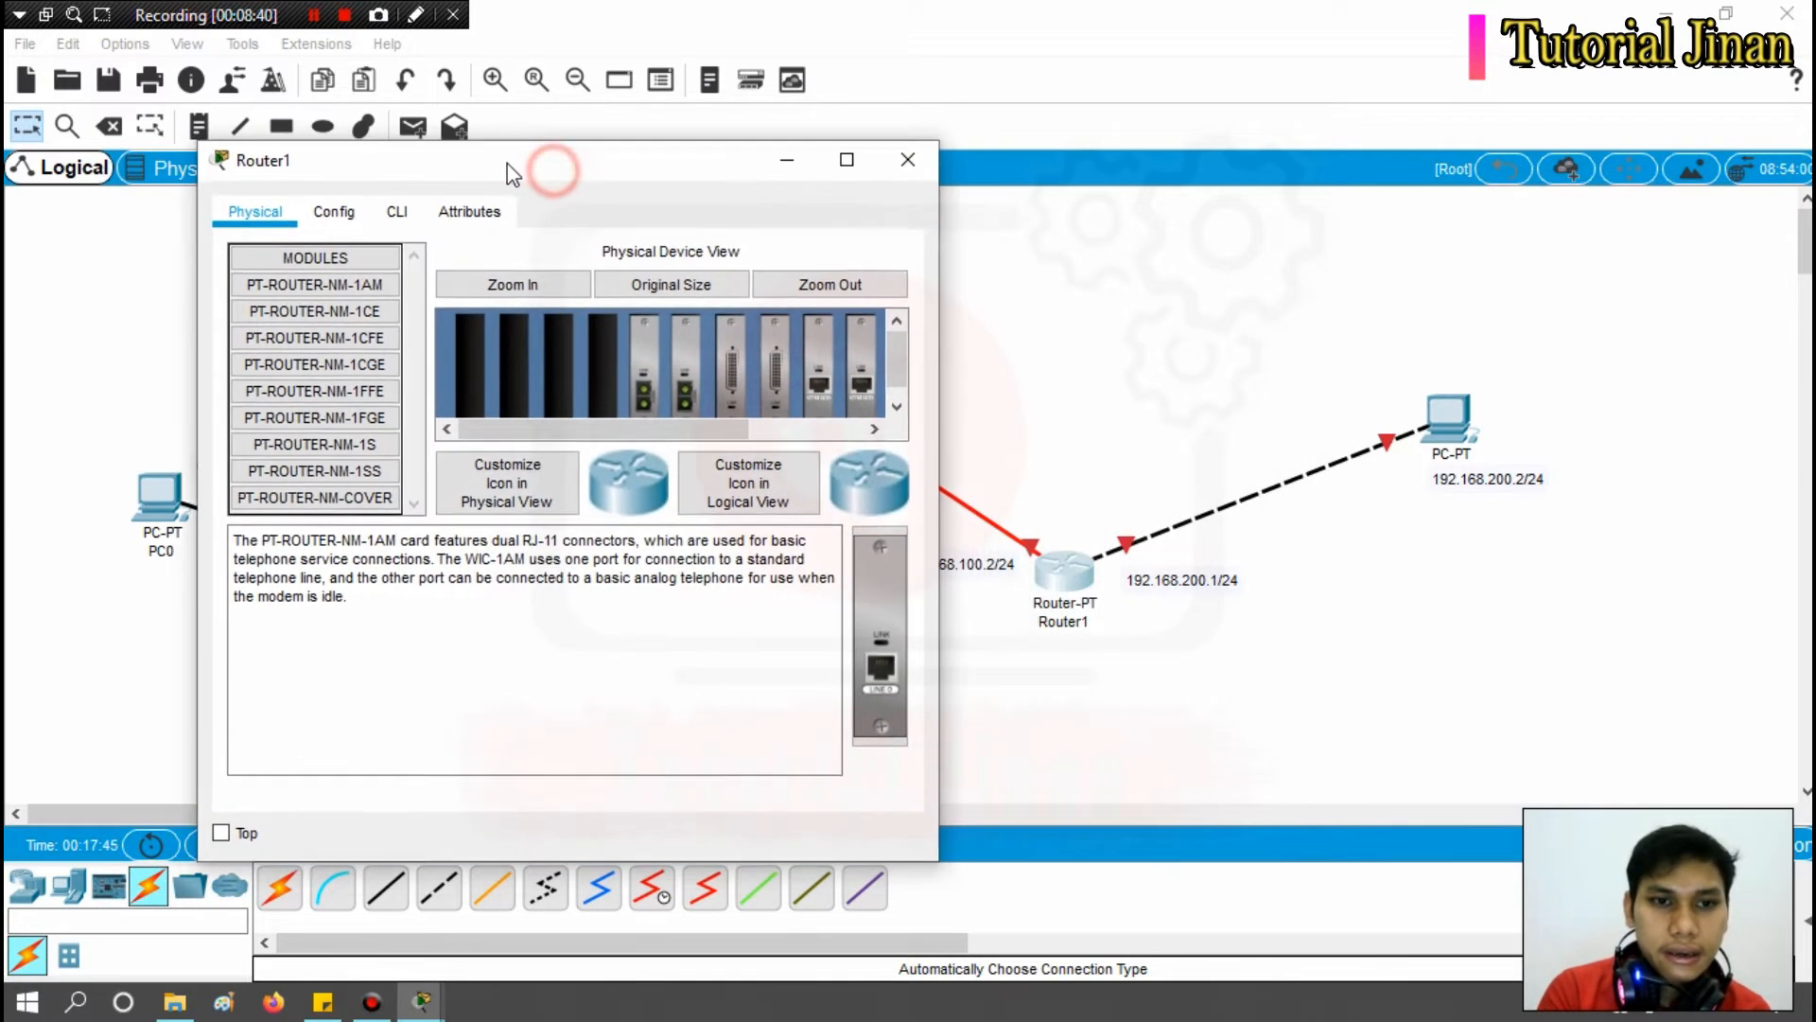
click(386, 210)
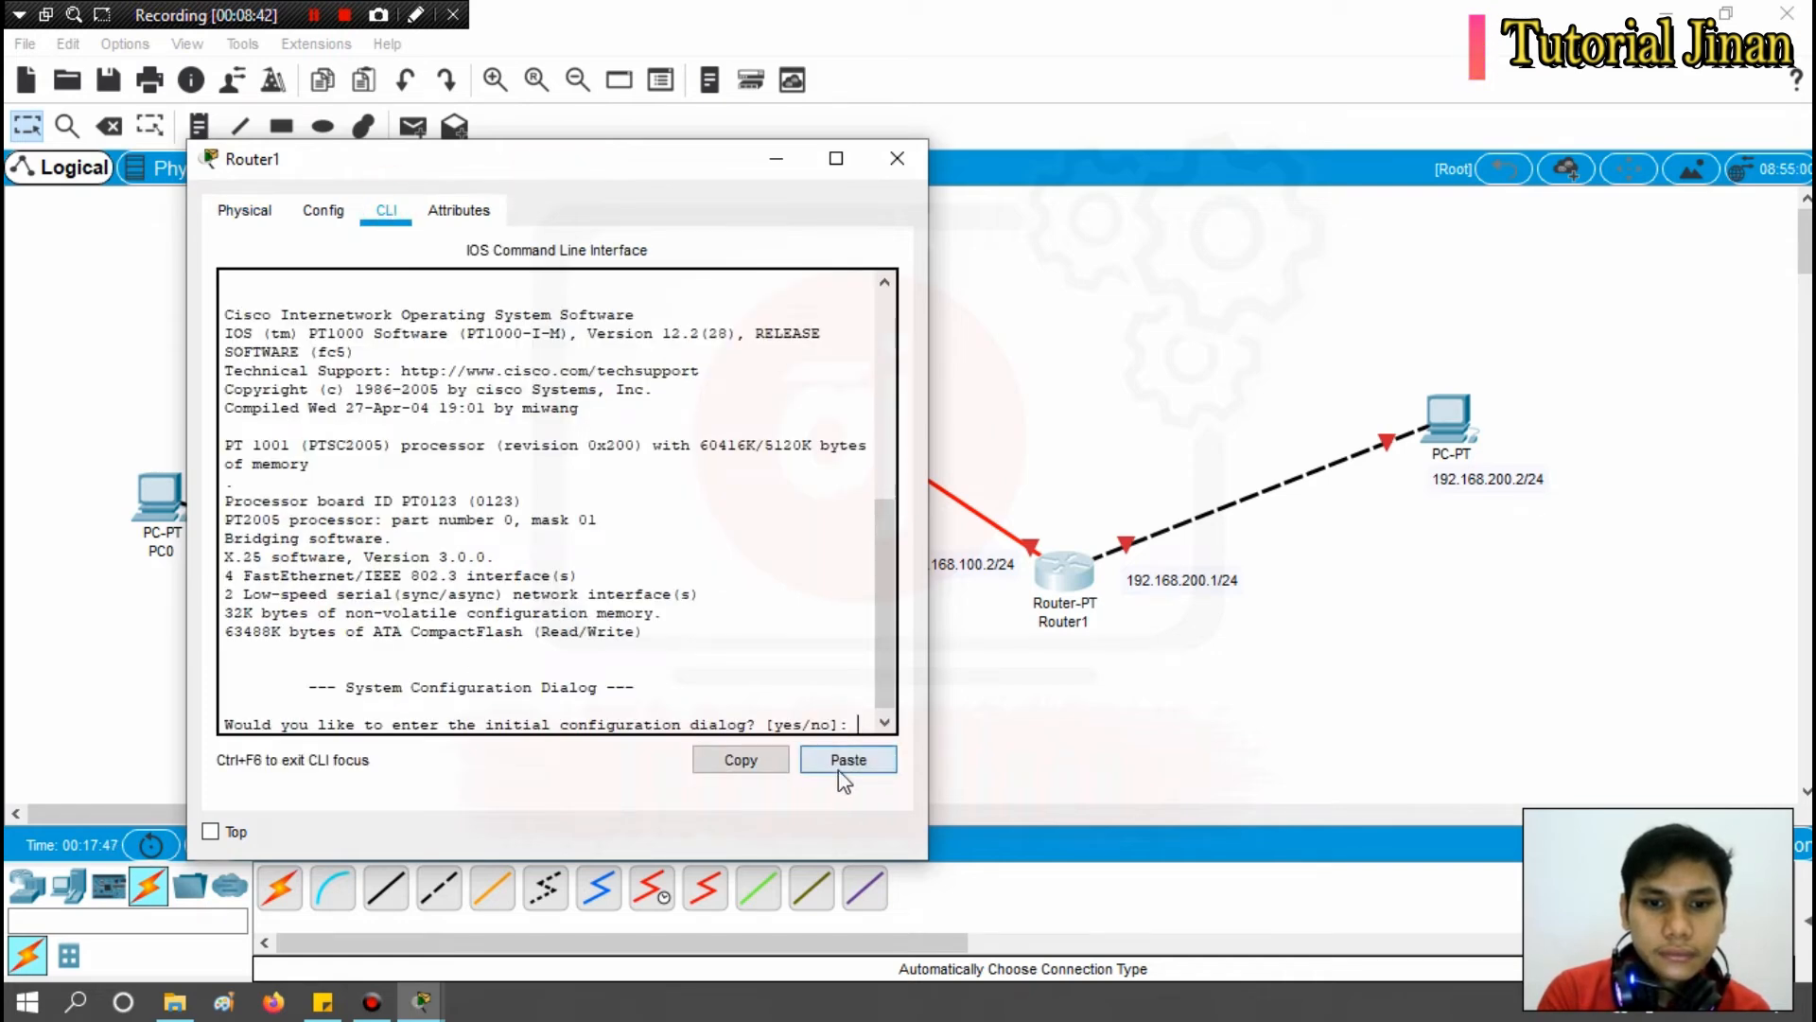
drag(927, 653, 1029, 568)
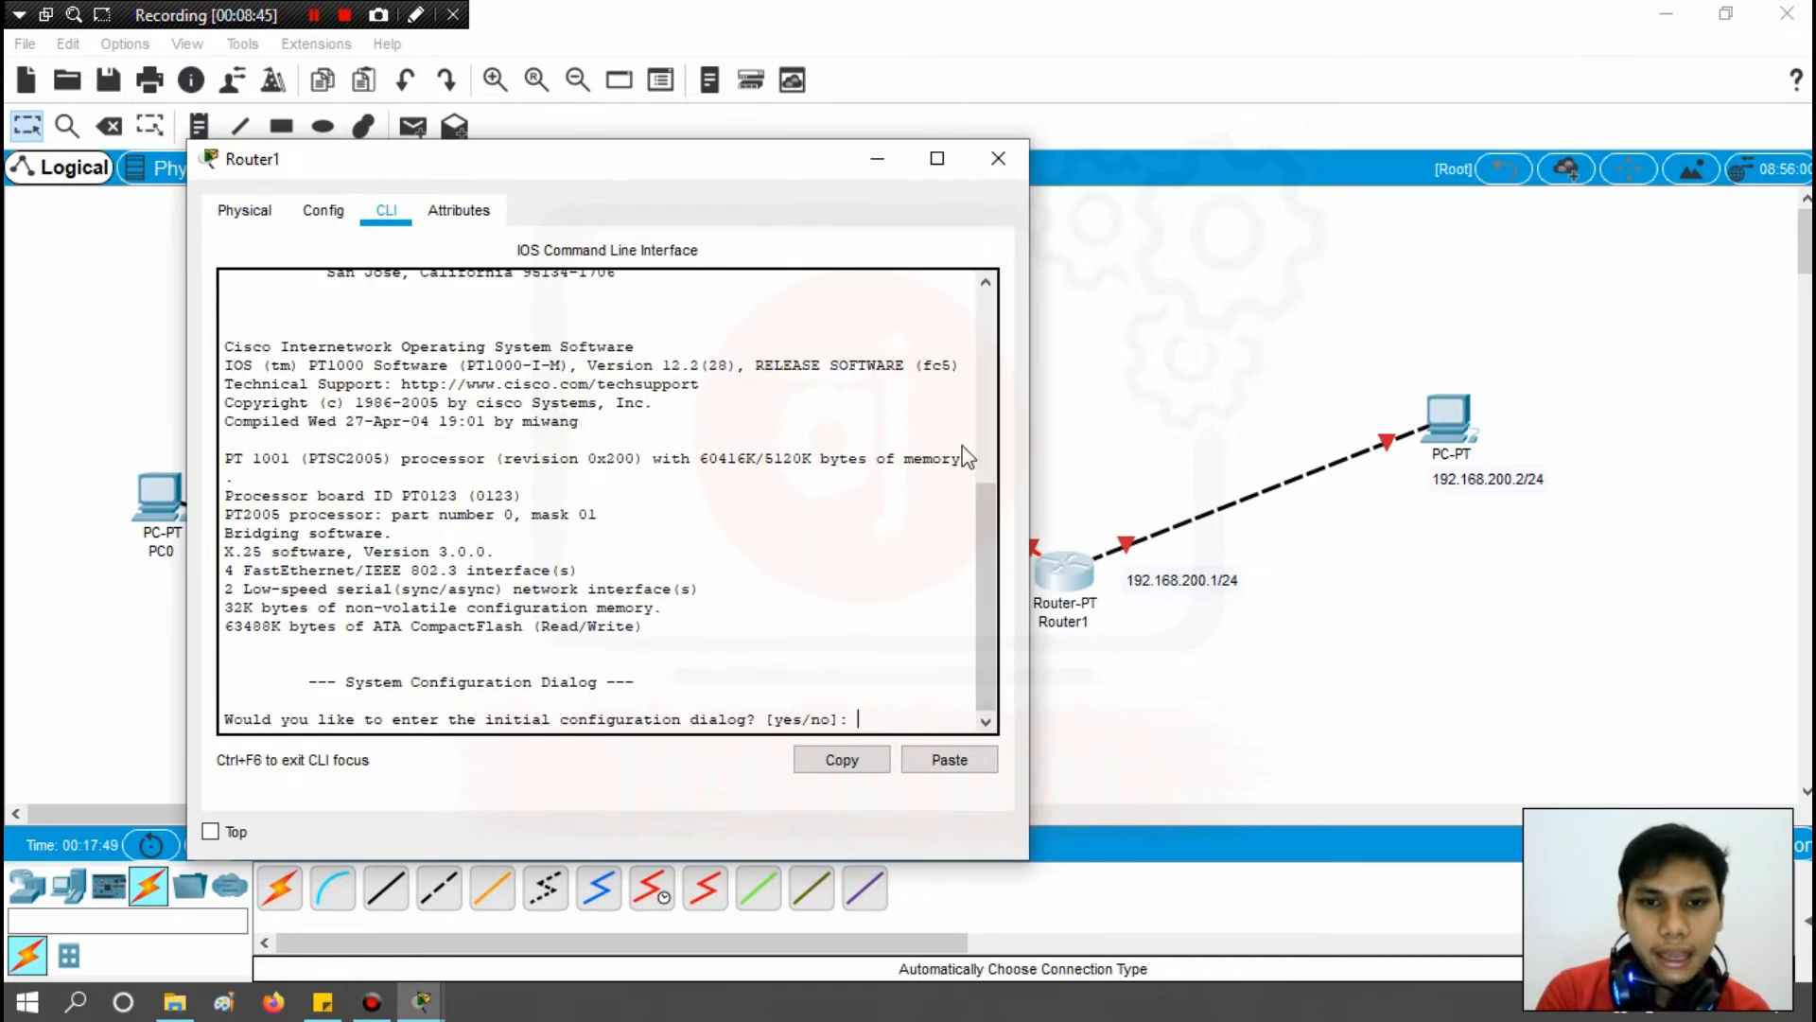
drag(745, 166, 644, 153)
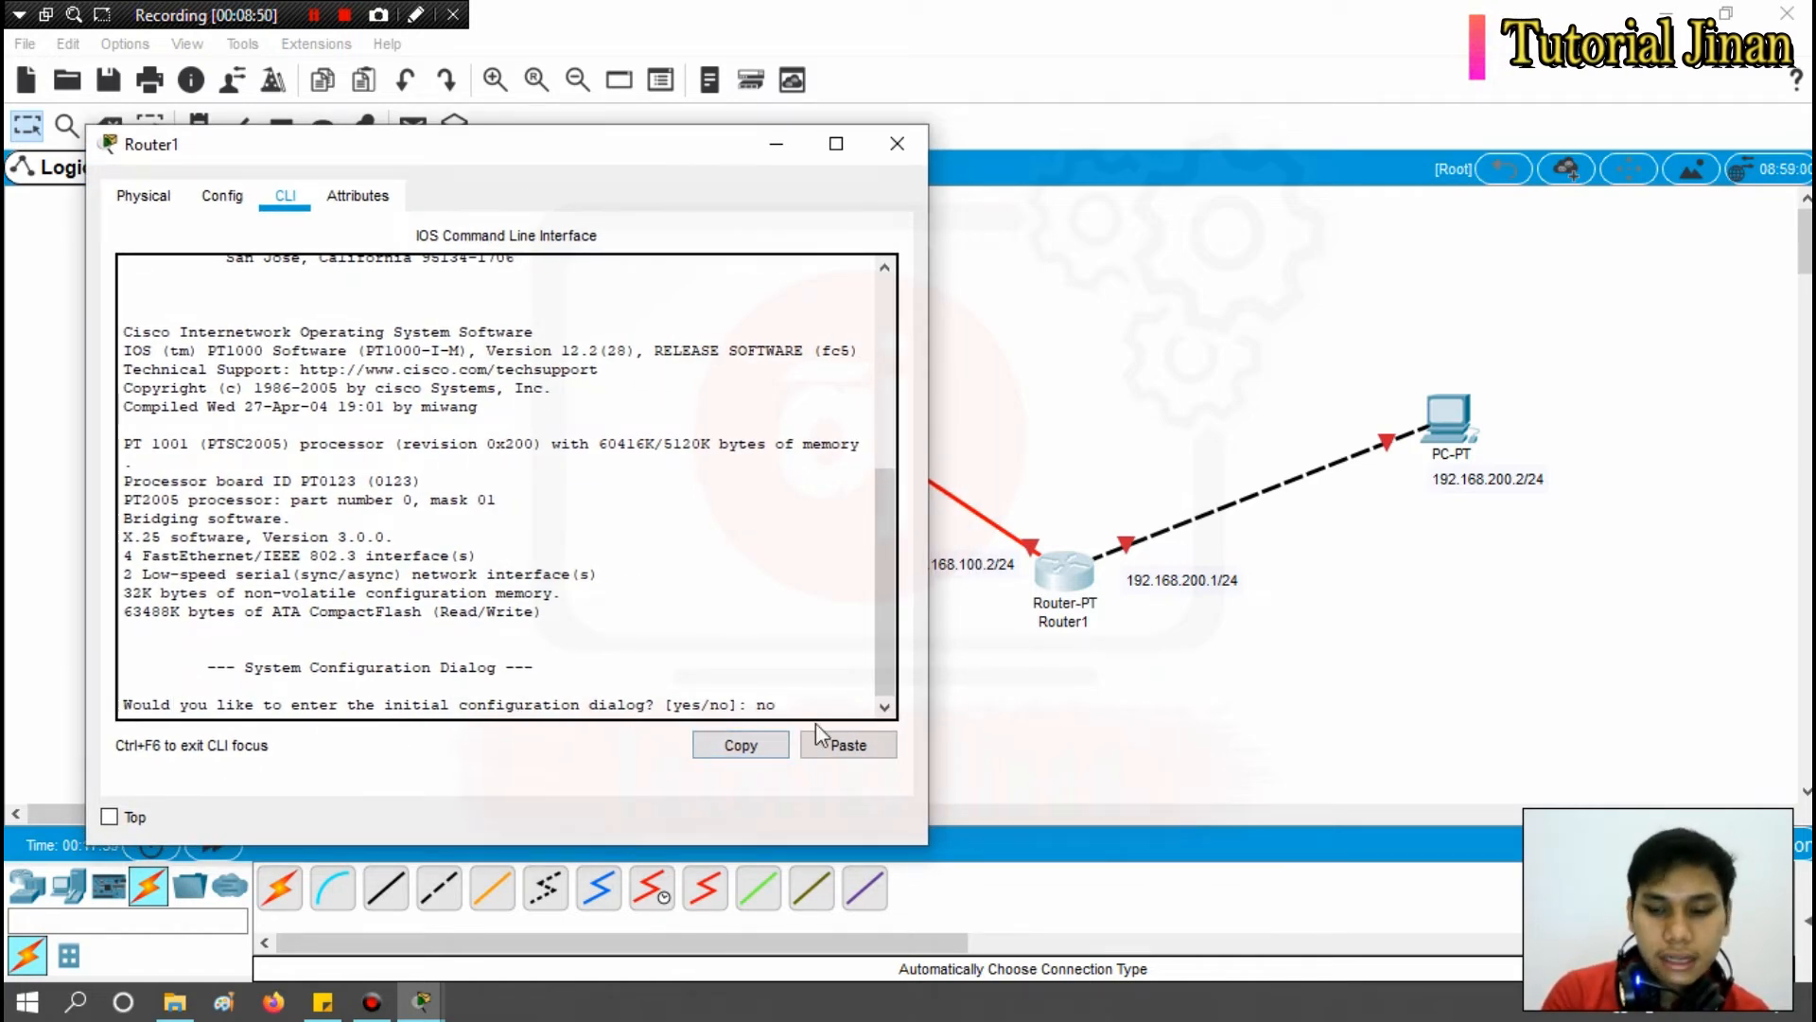
Decline Router1's initial configuration dialog and enter global configuration mode with en and conf t.
key(Return)
key(Return)
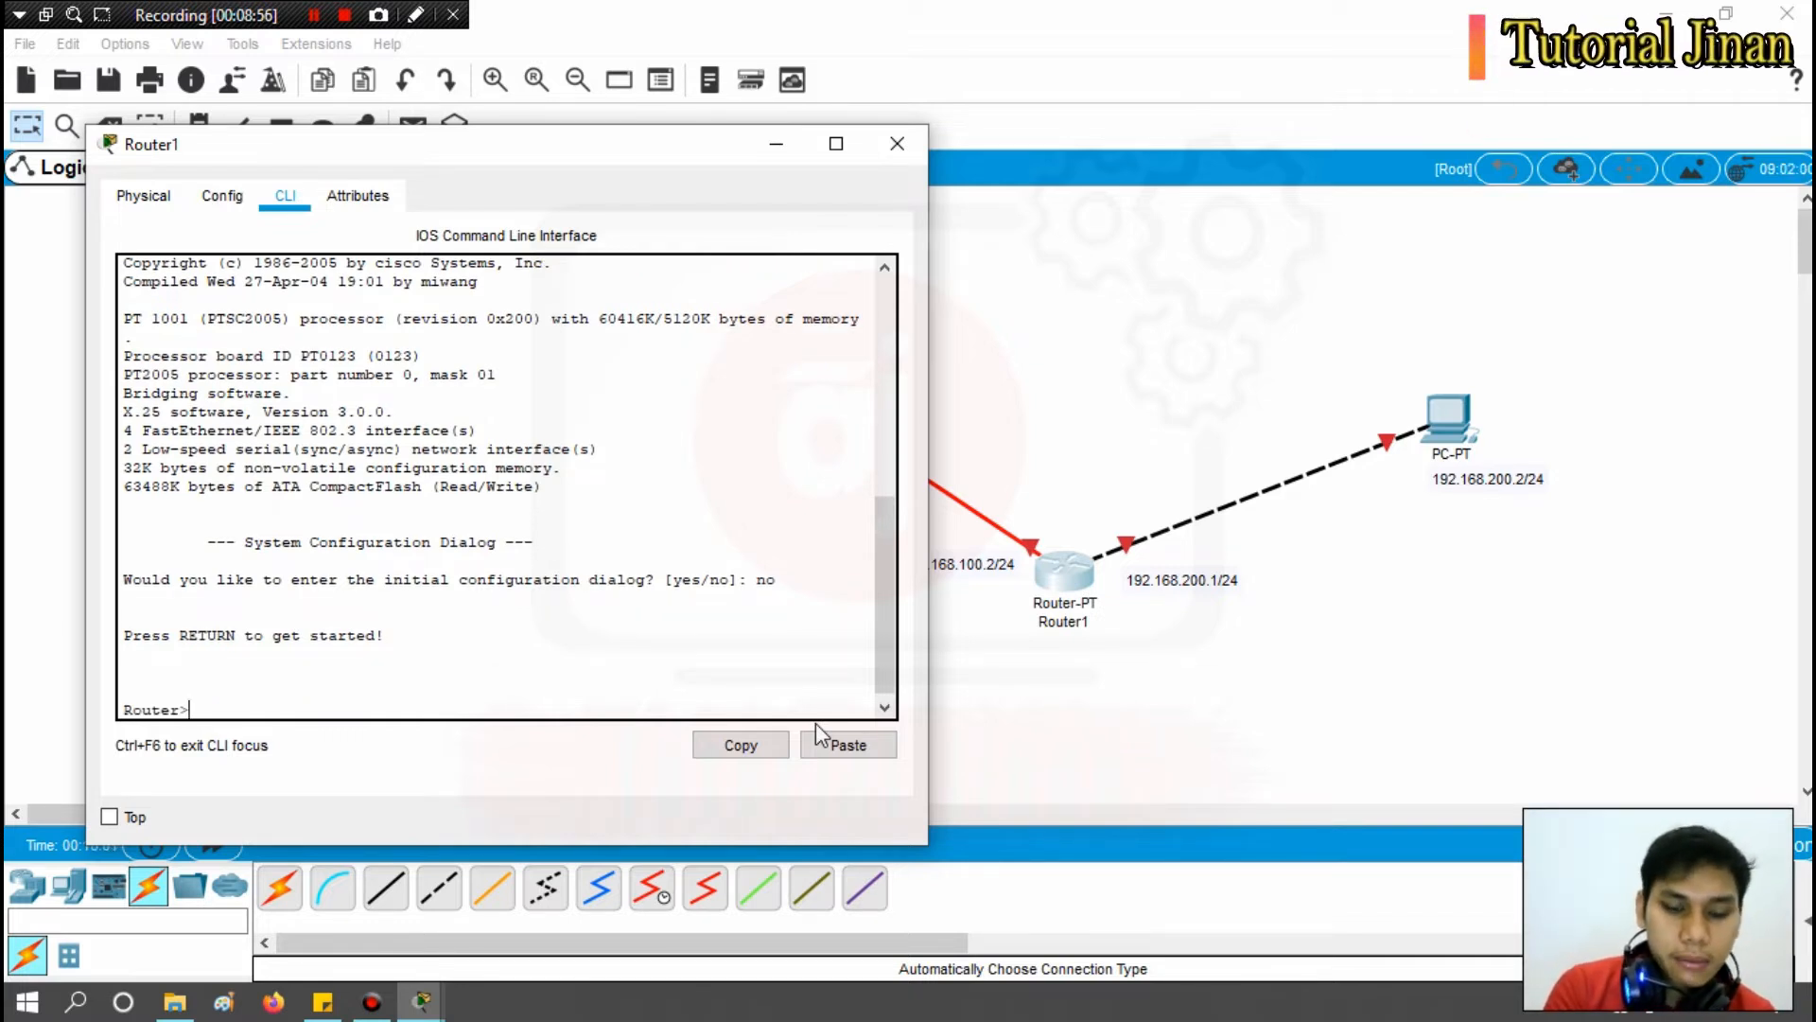
text(en)
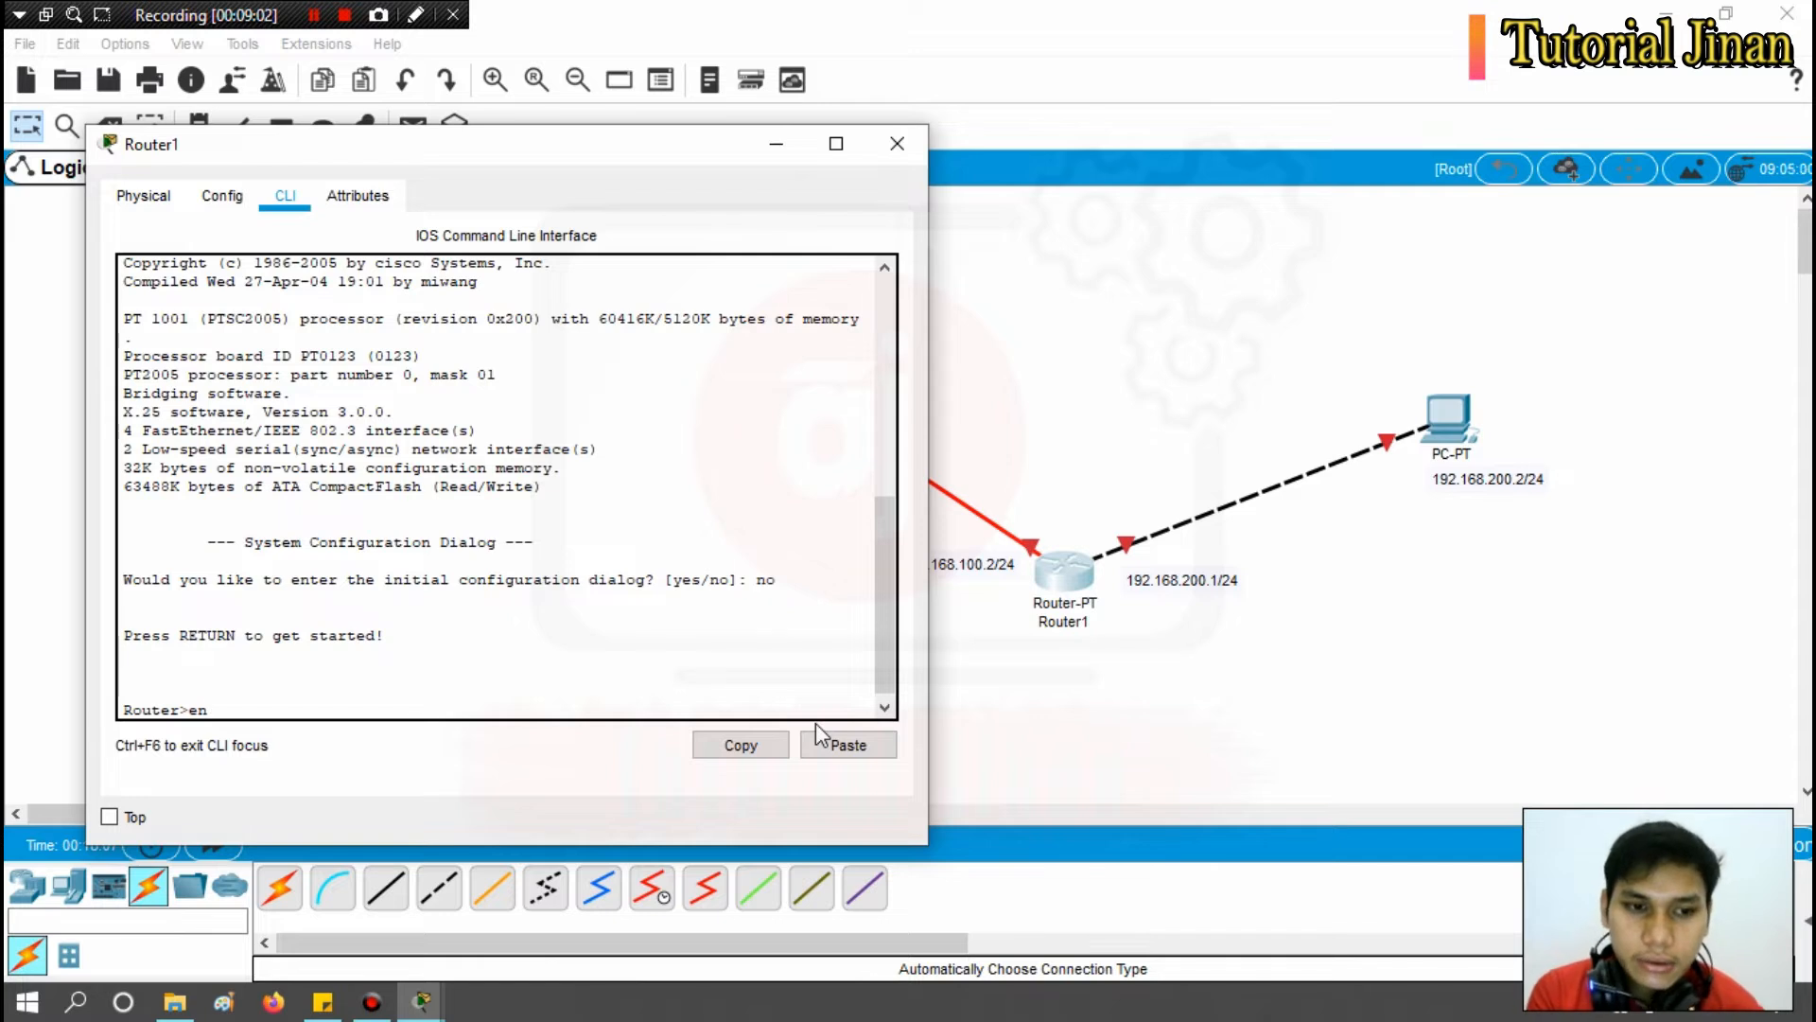
key(Return)
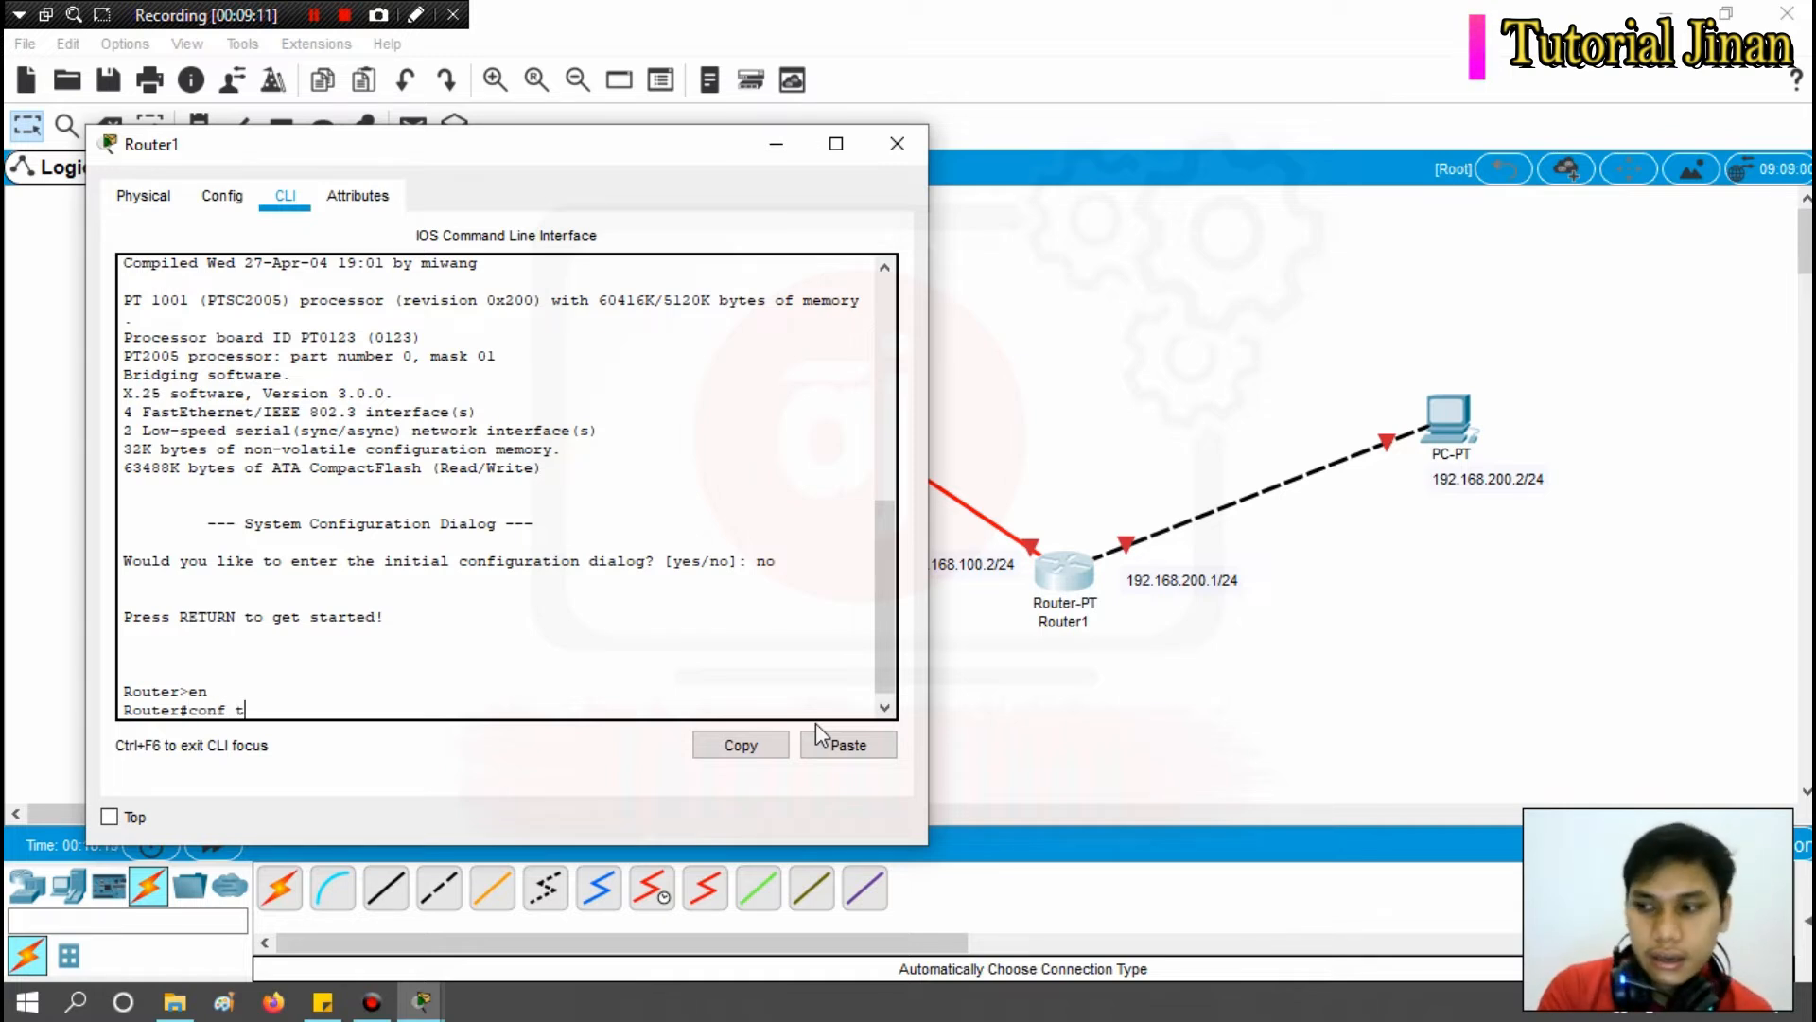
key(Return)
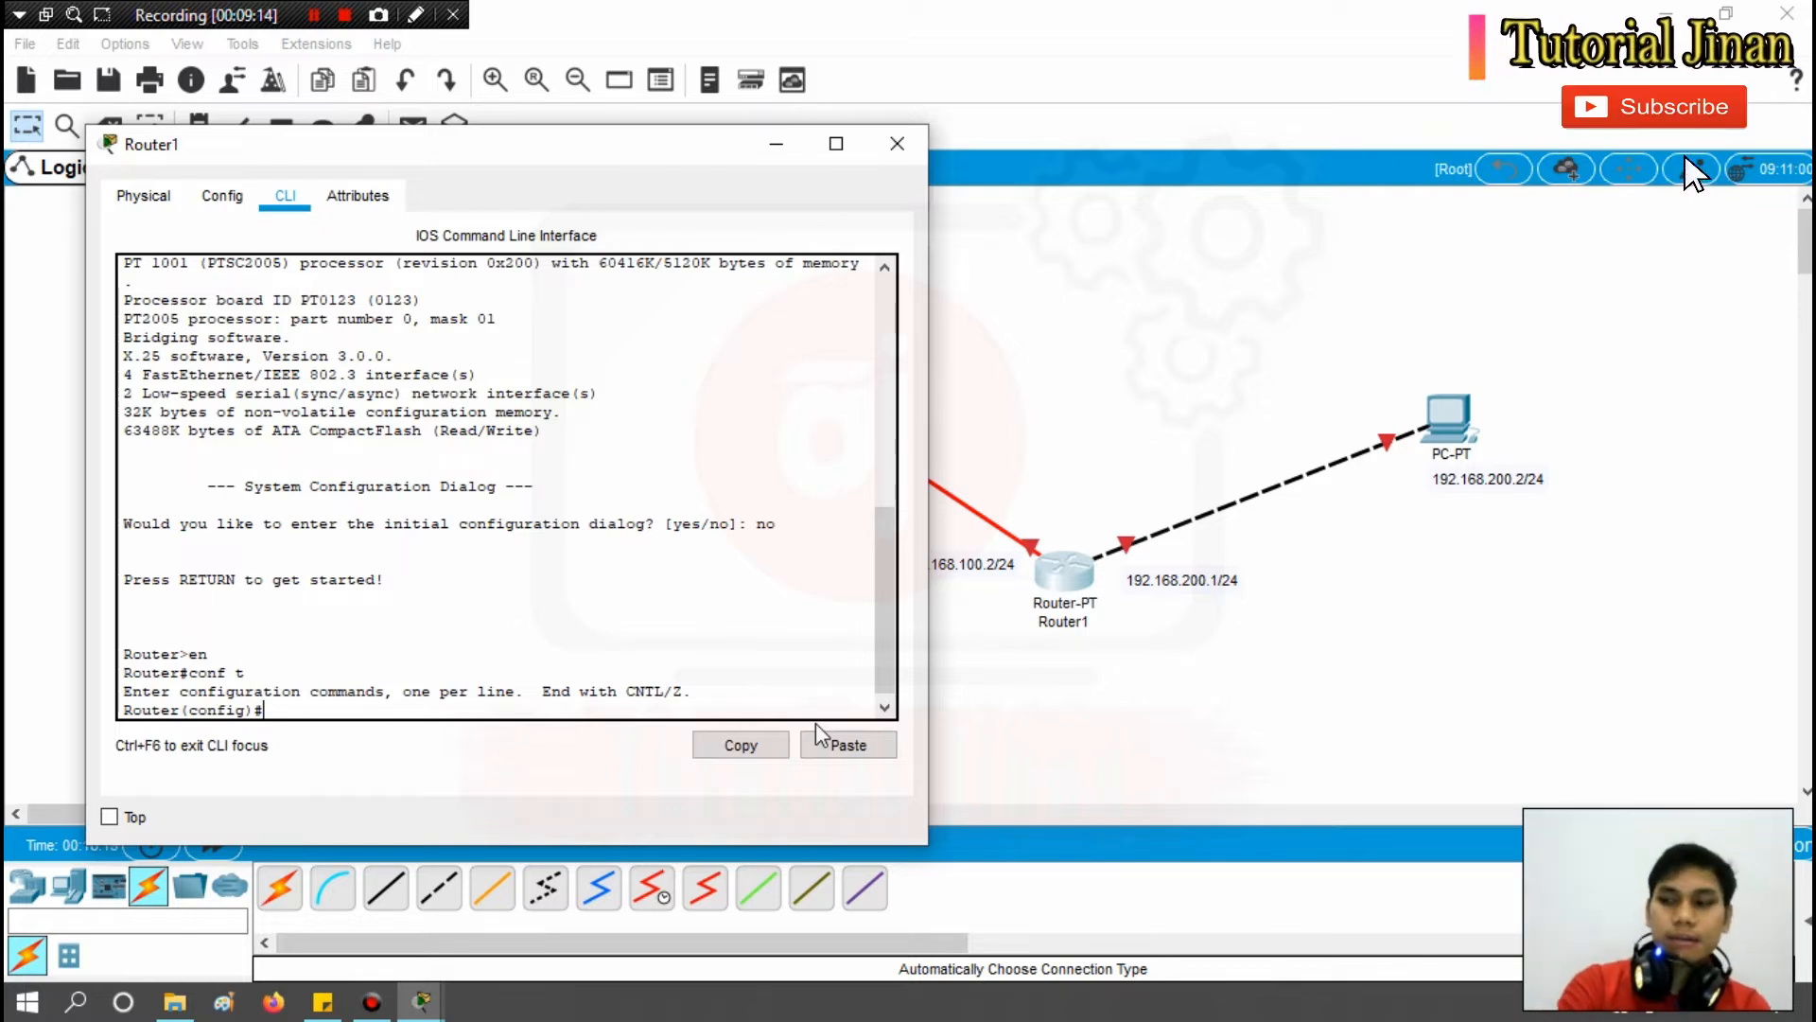
Assign IP address 192.168.200.1 with mask 255.255.255.0 to Router1's interface fa0/0.
text(in)
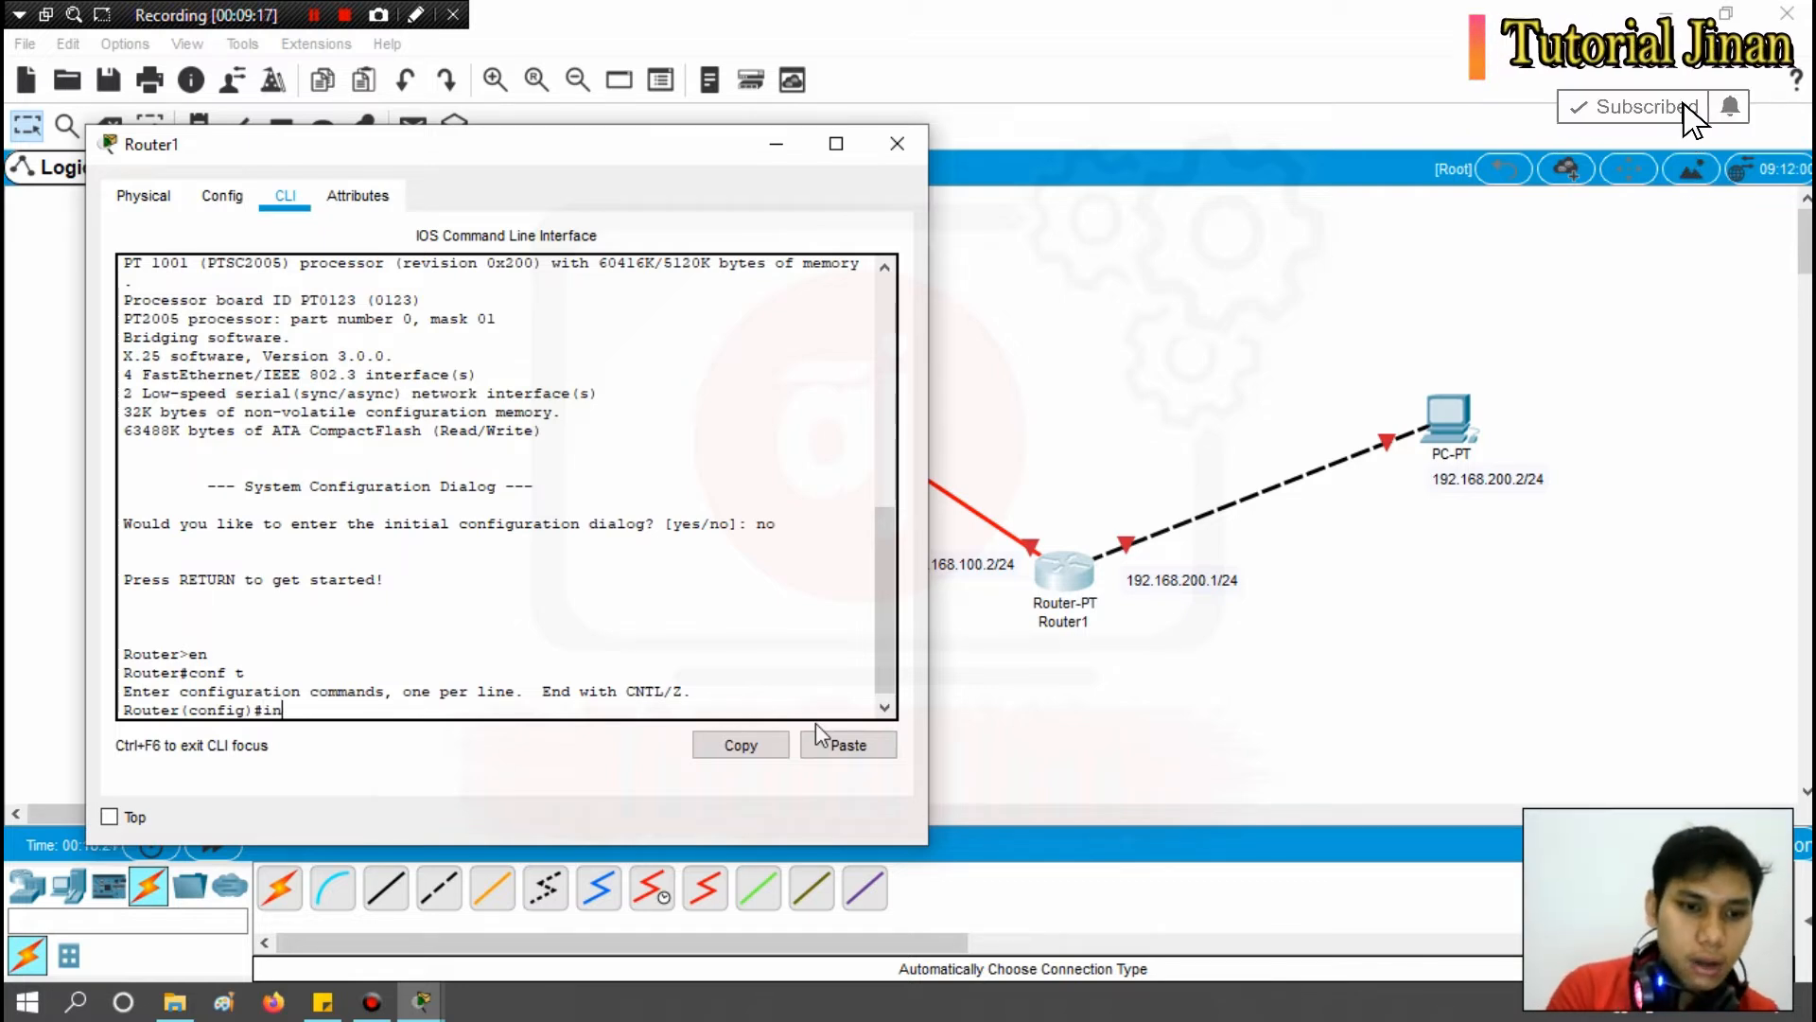
text(t)
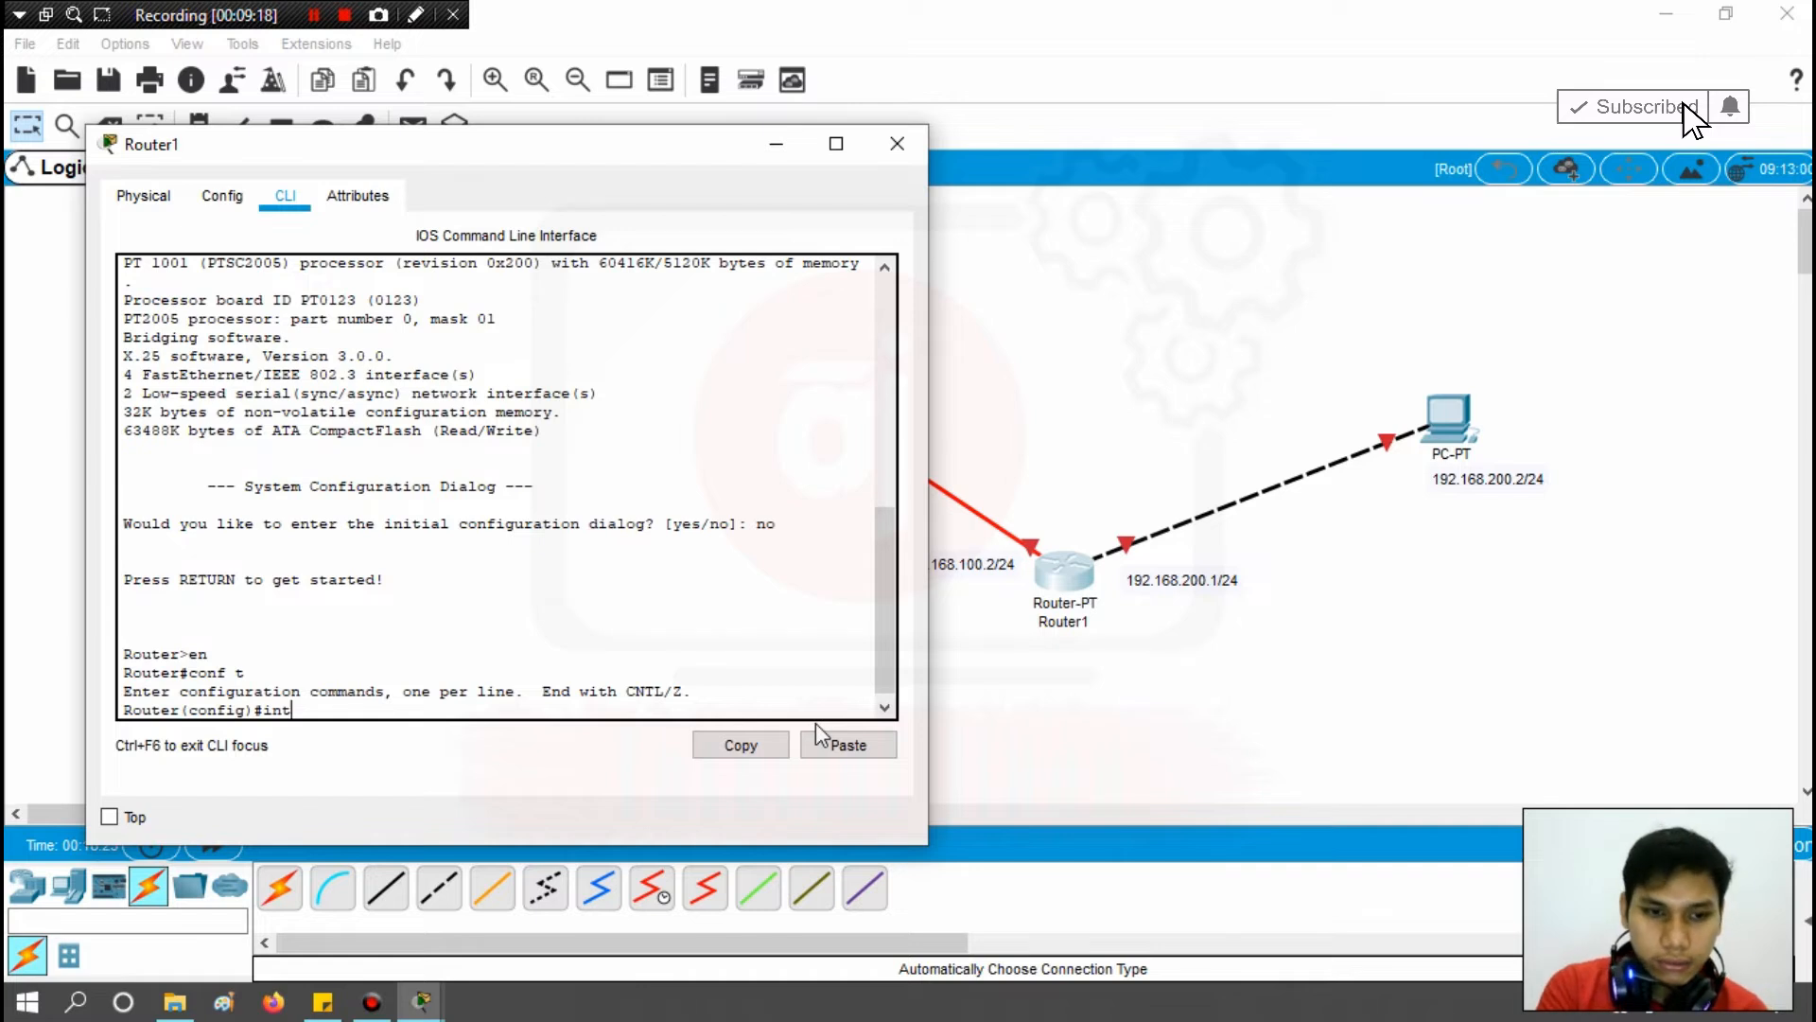
text( f)
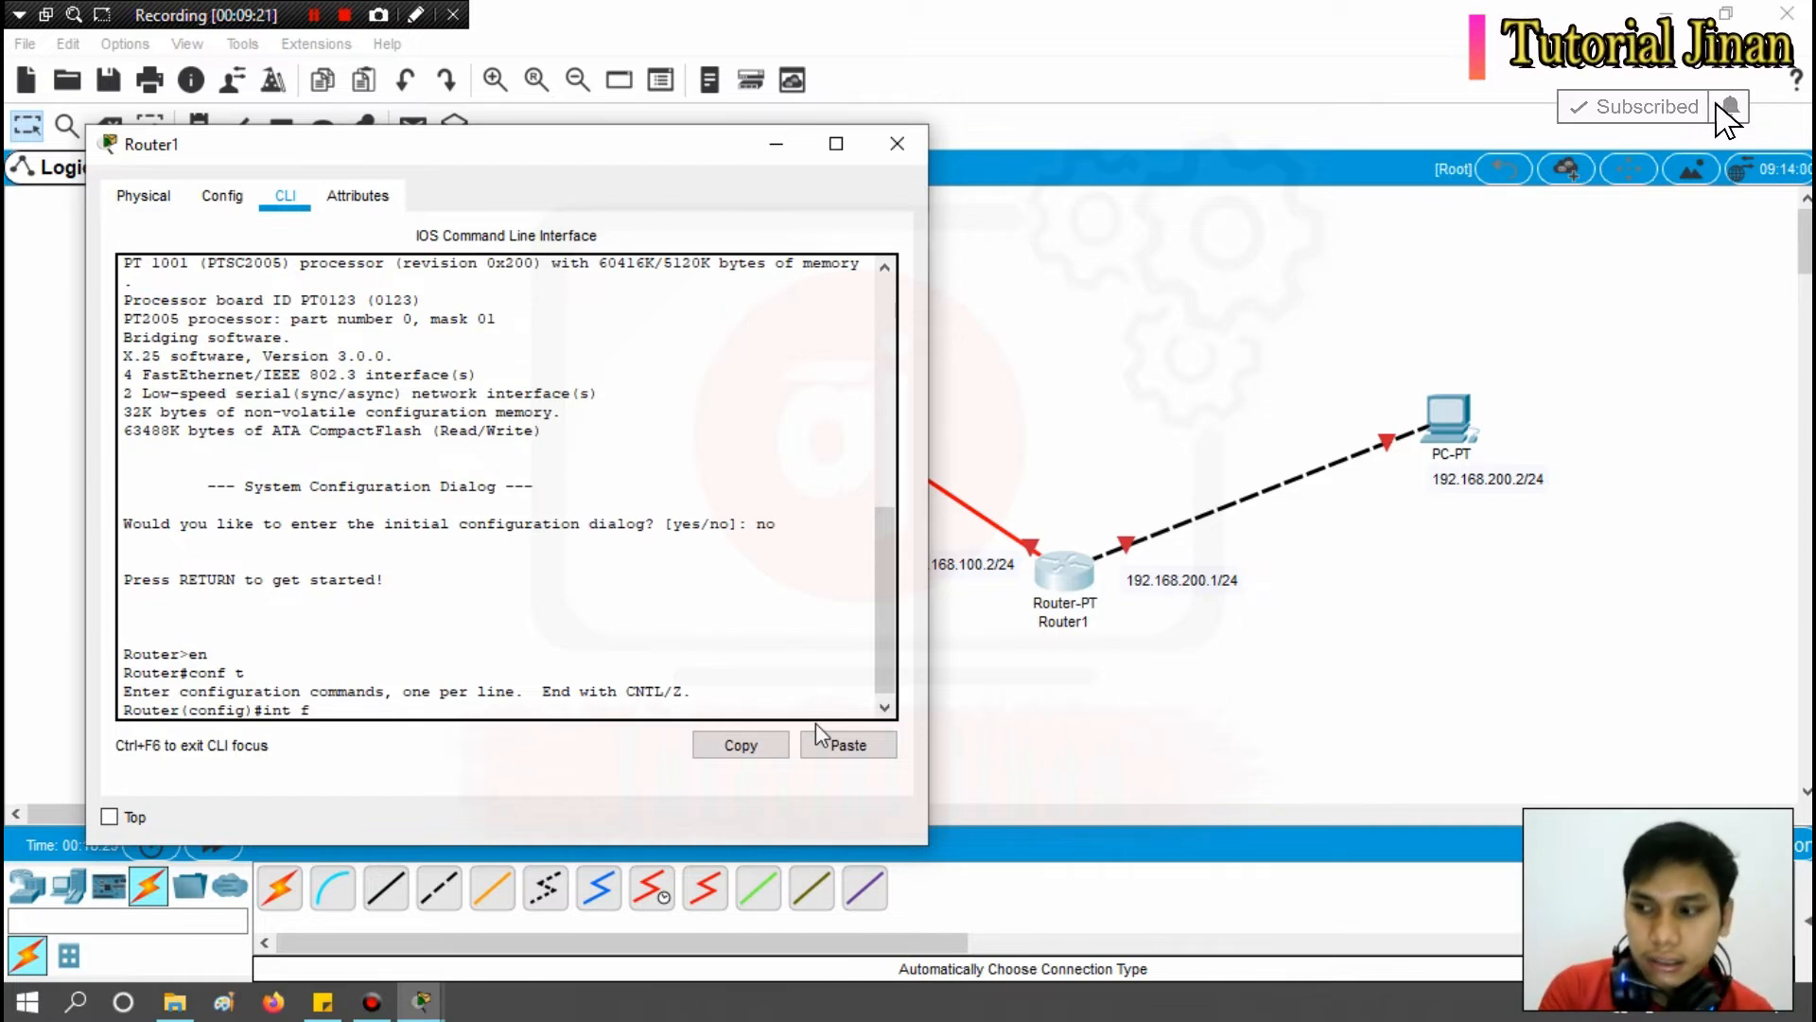
text(a0/)
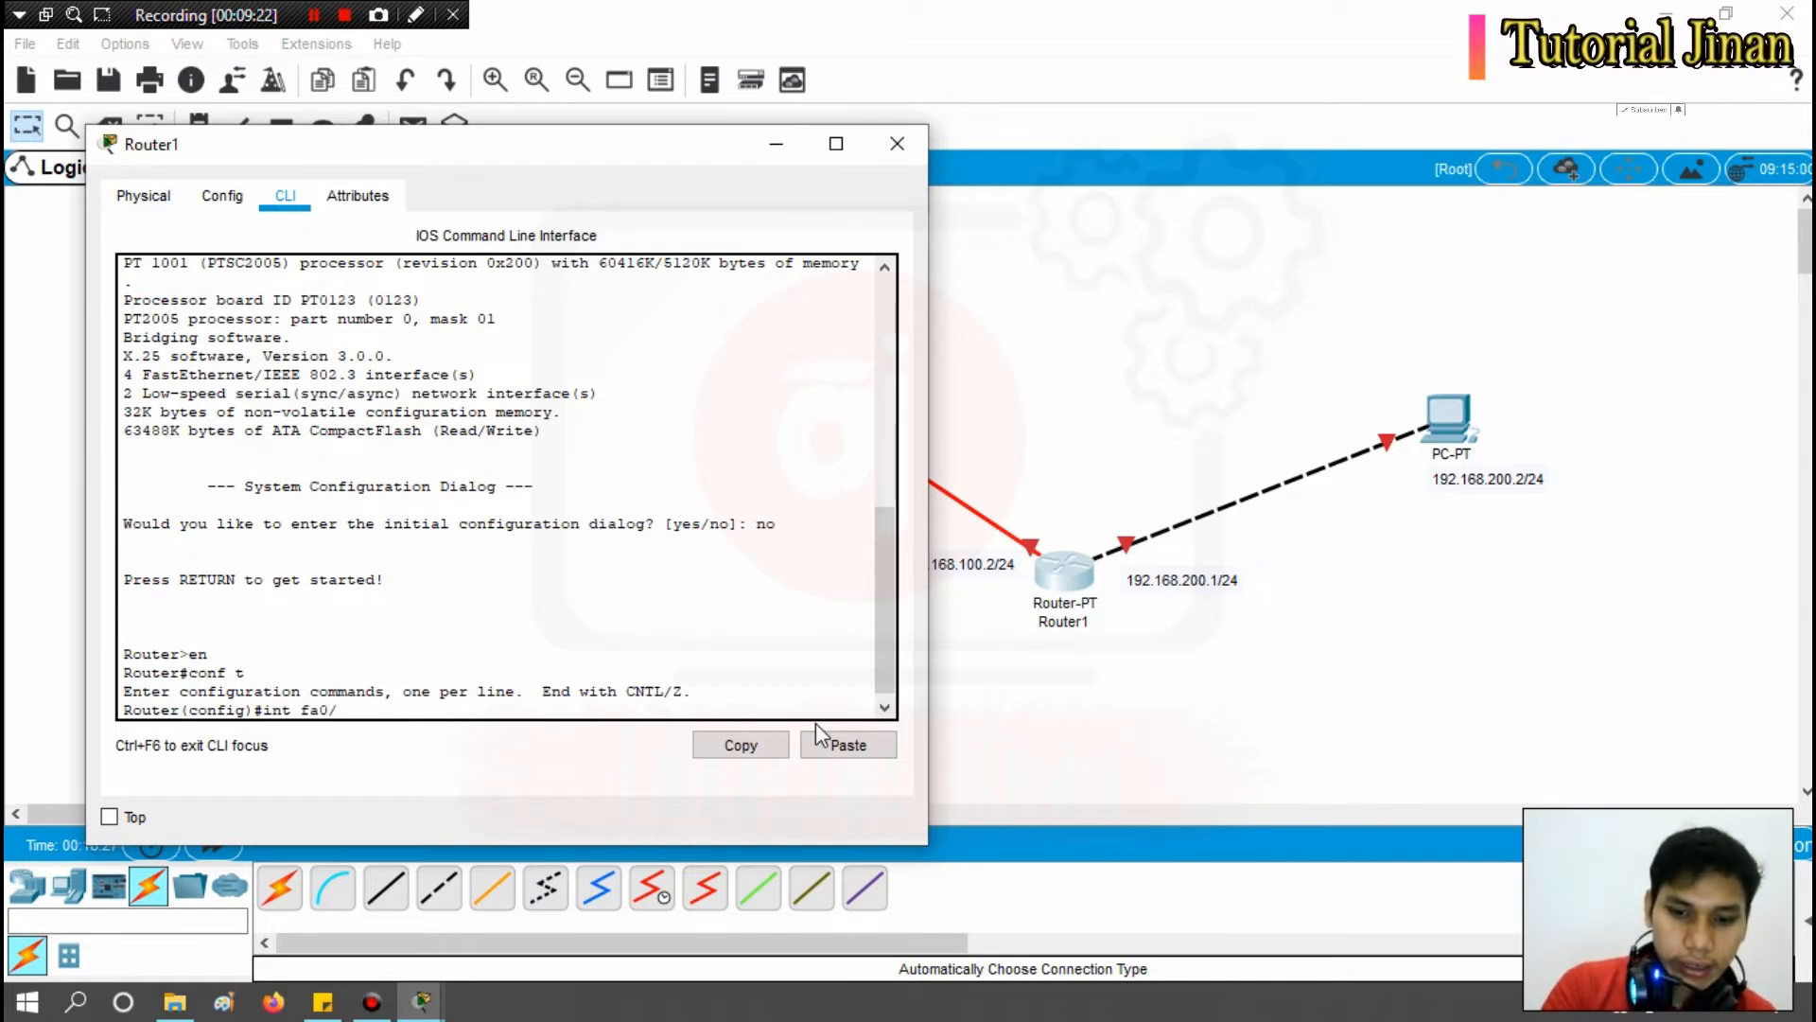
text(0)
key(Return)
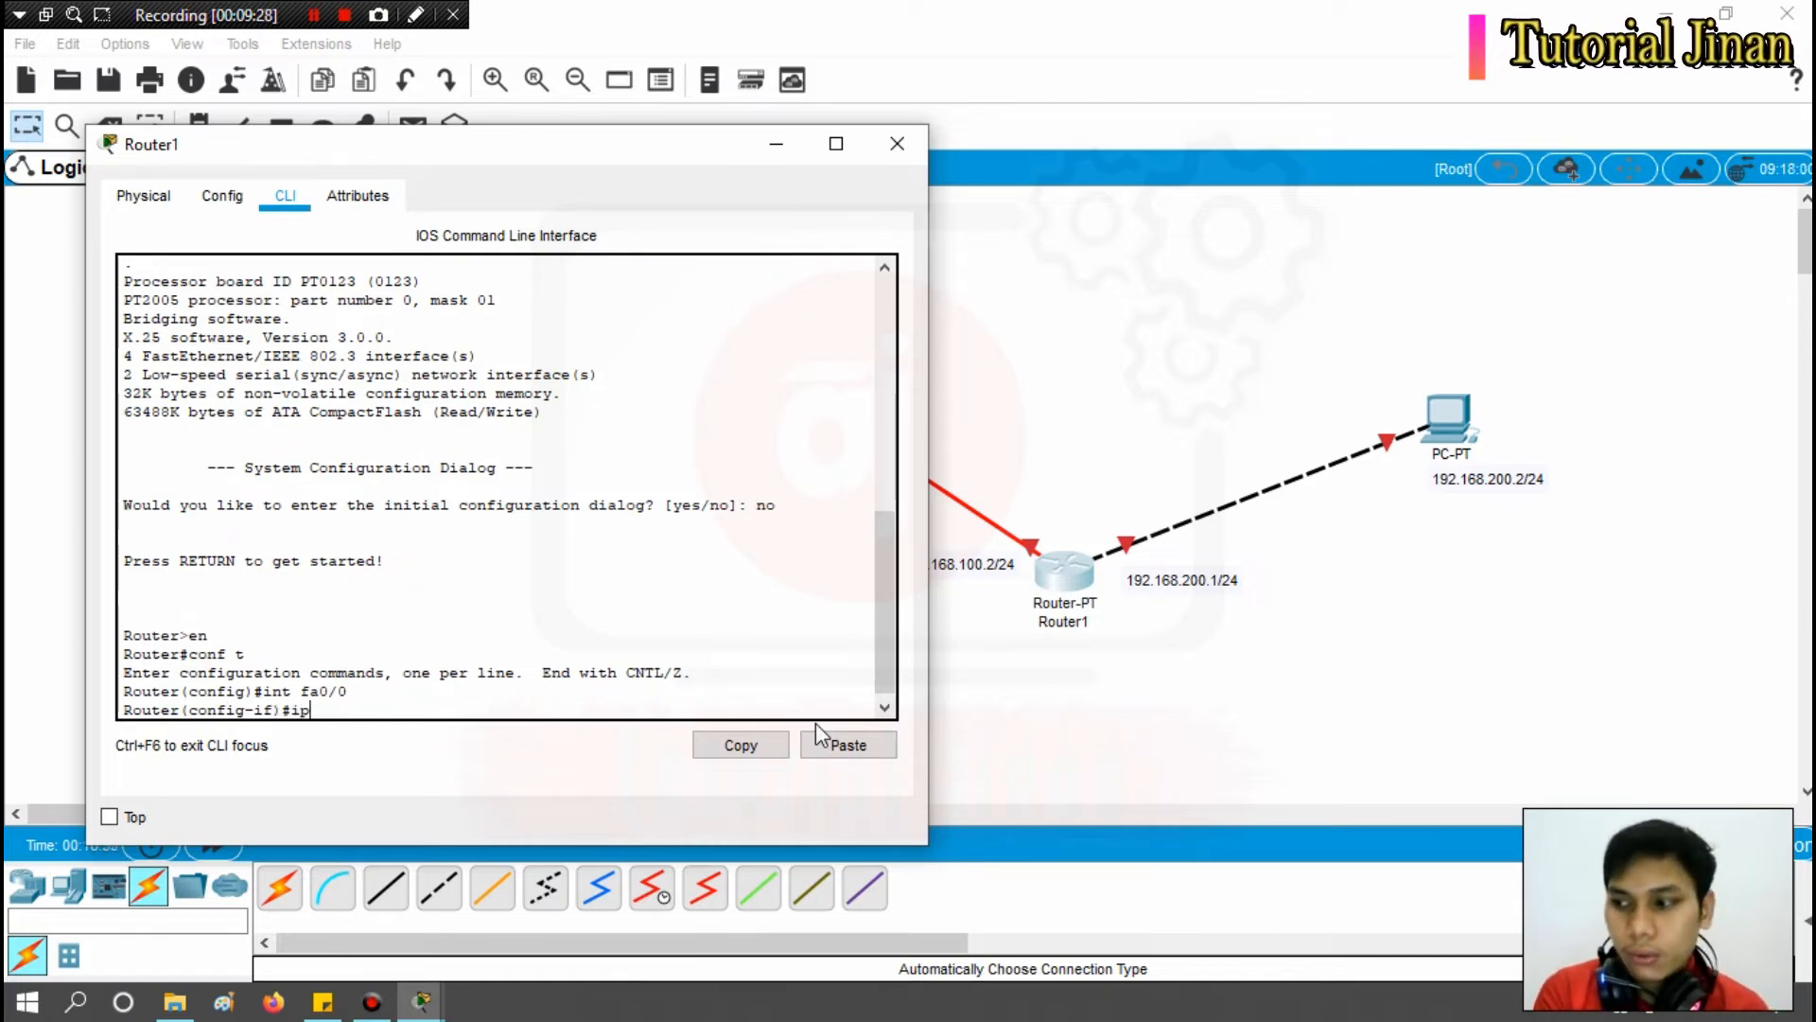
text(ip add)
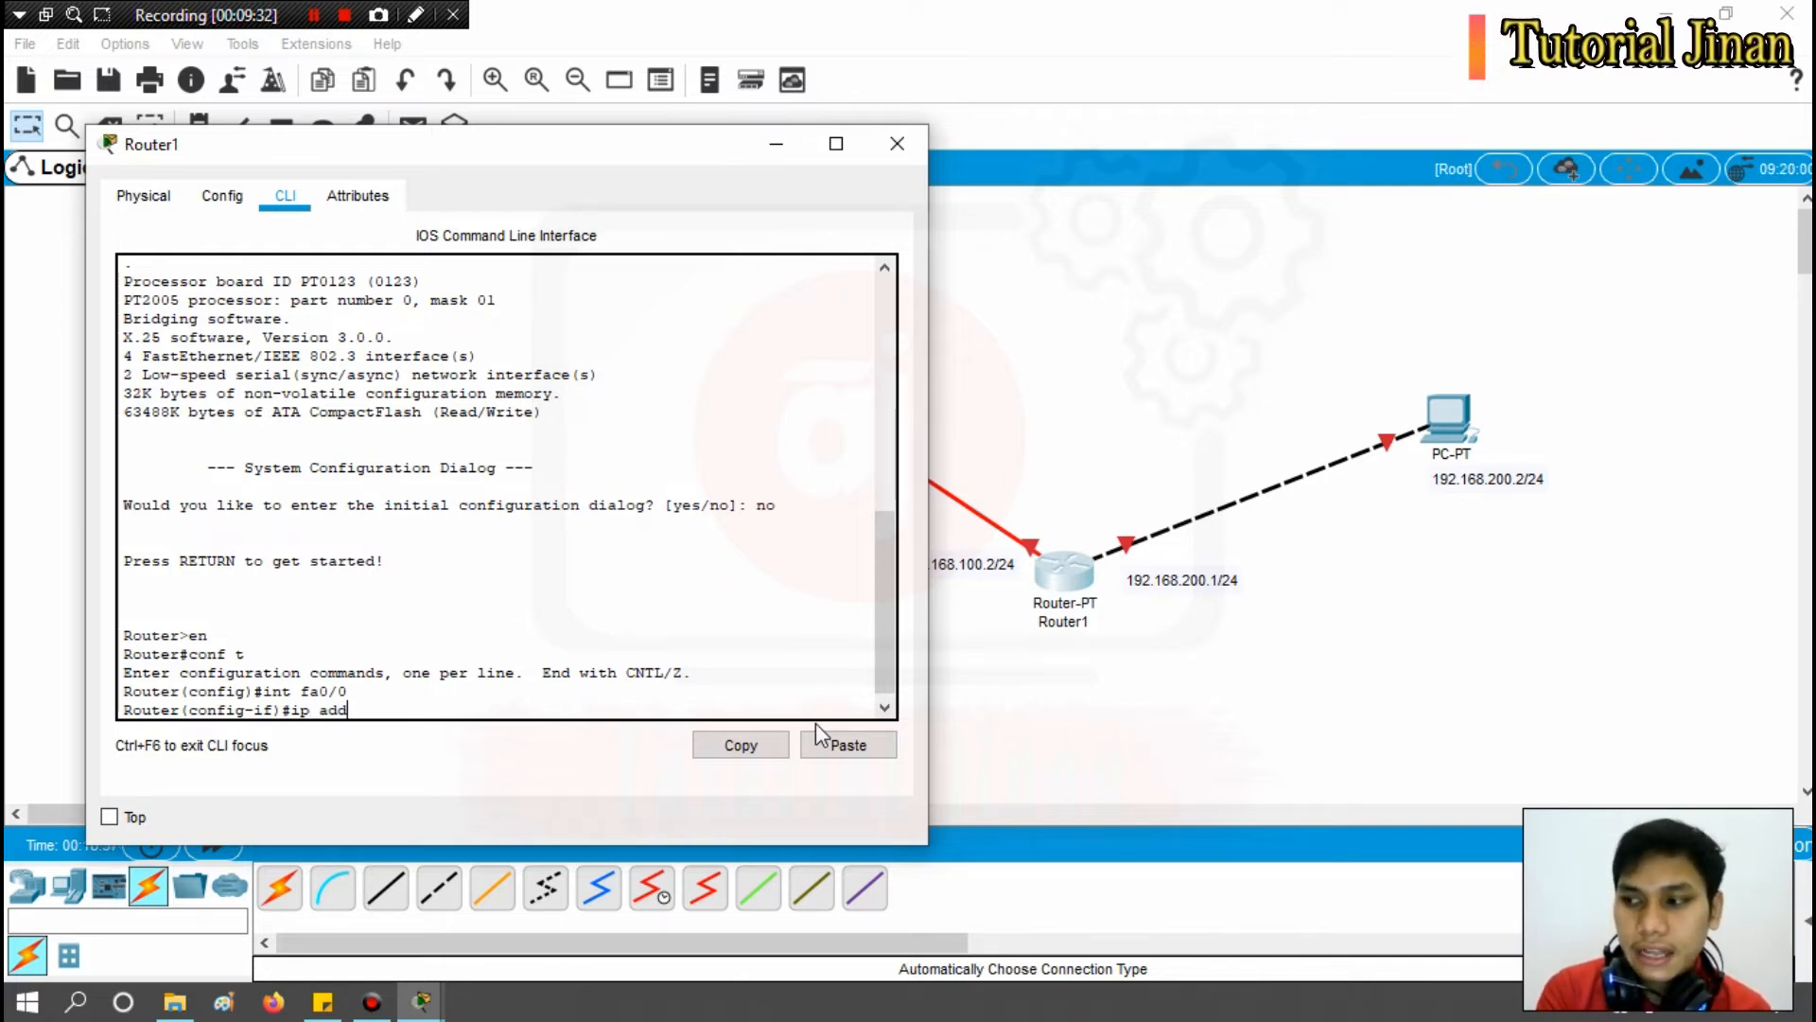
text( 192)
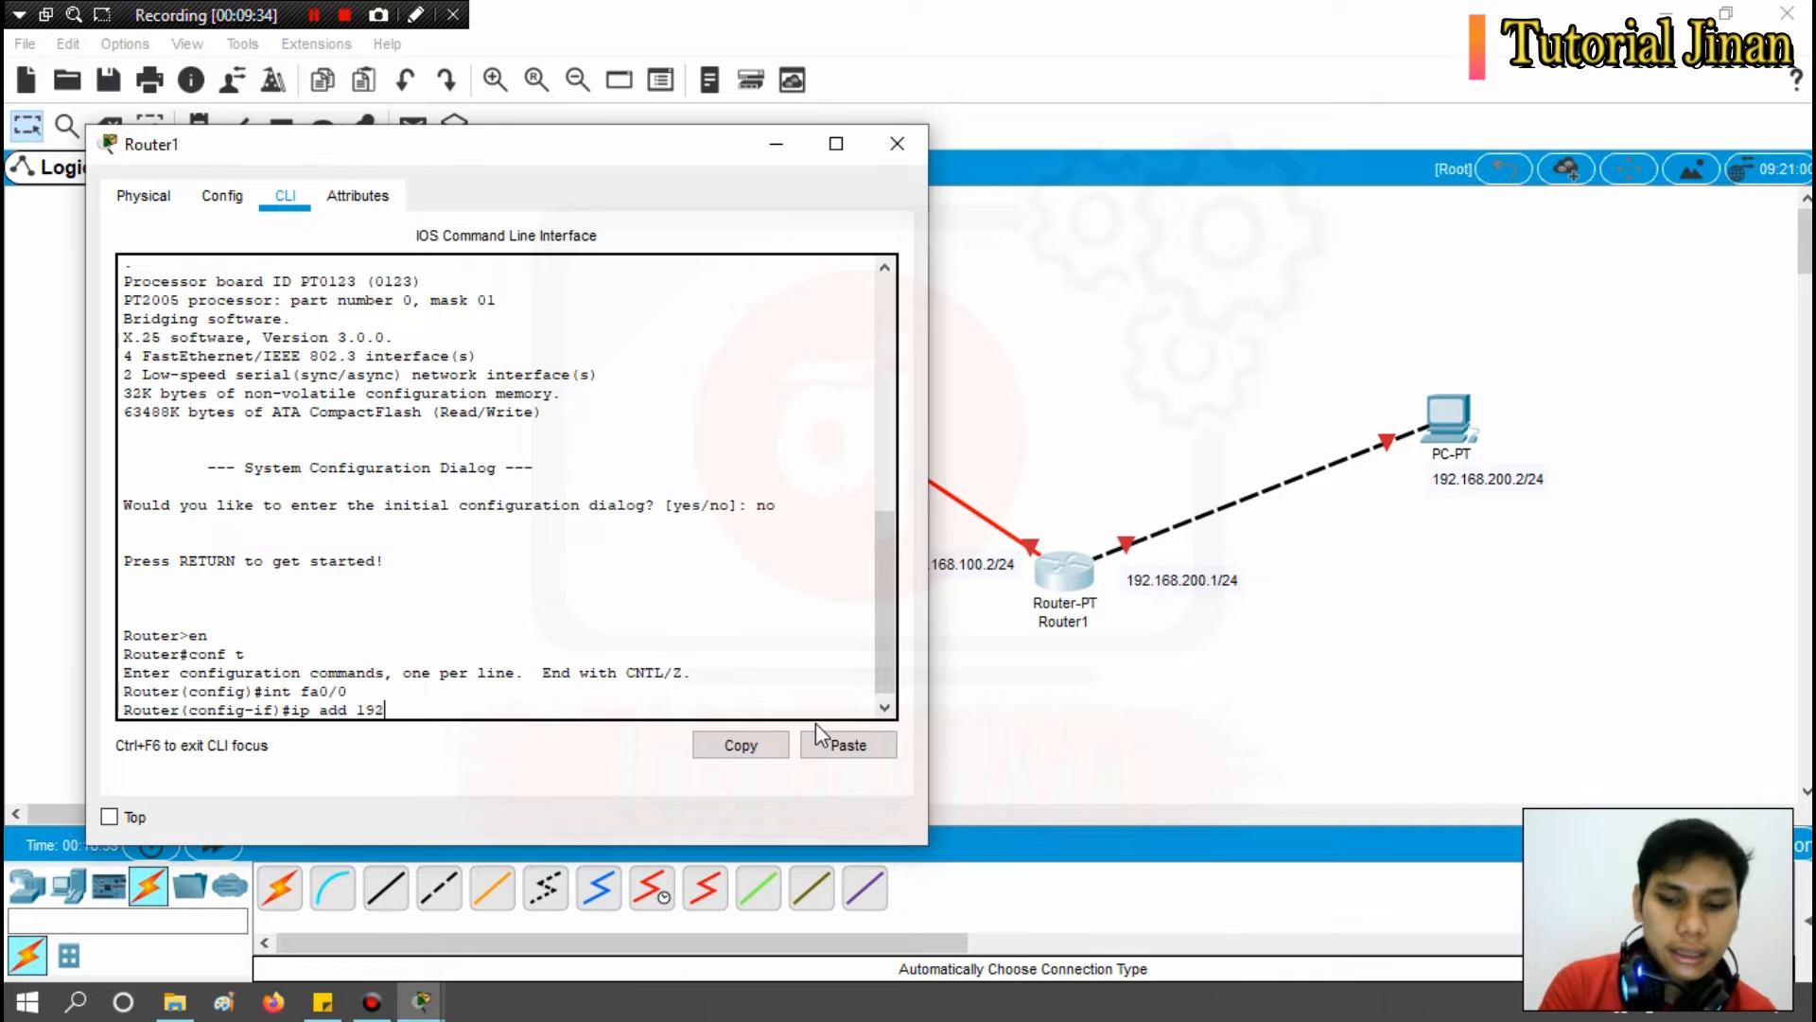
text(.168.2)
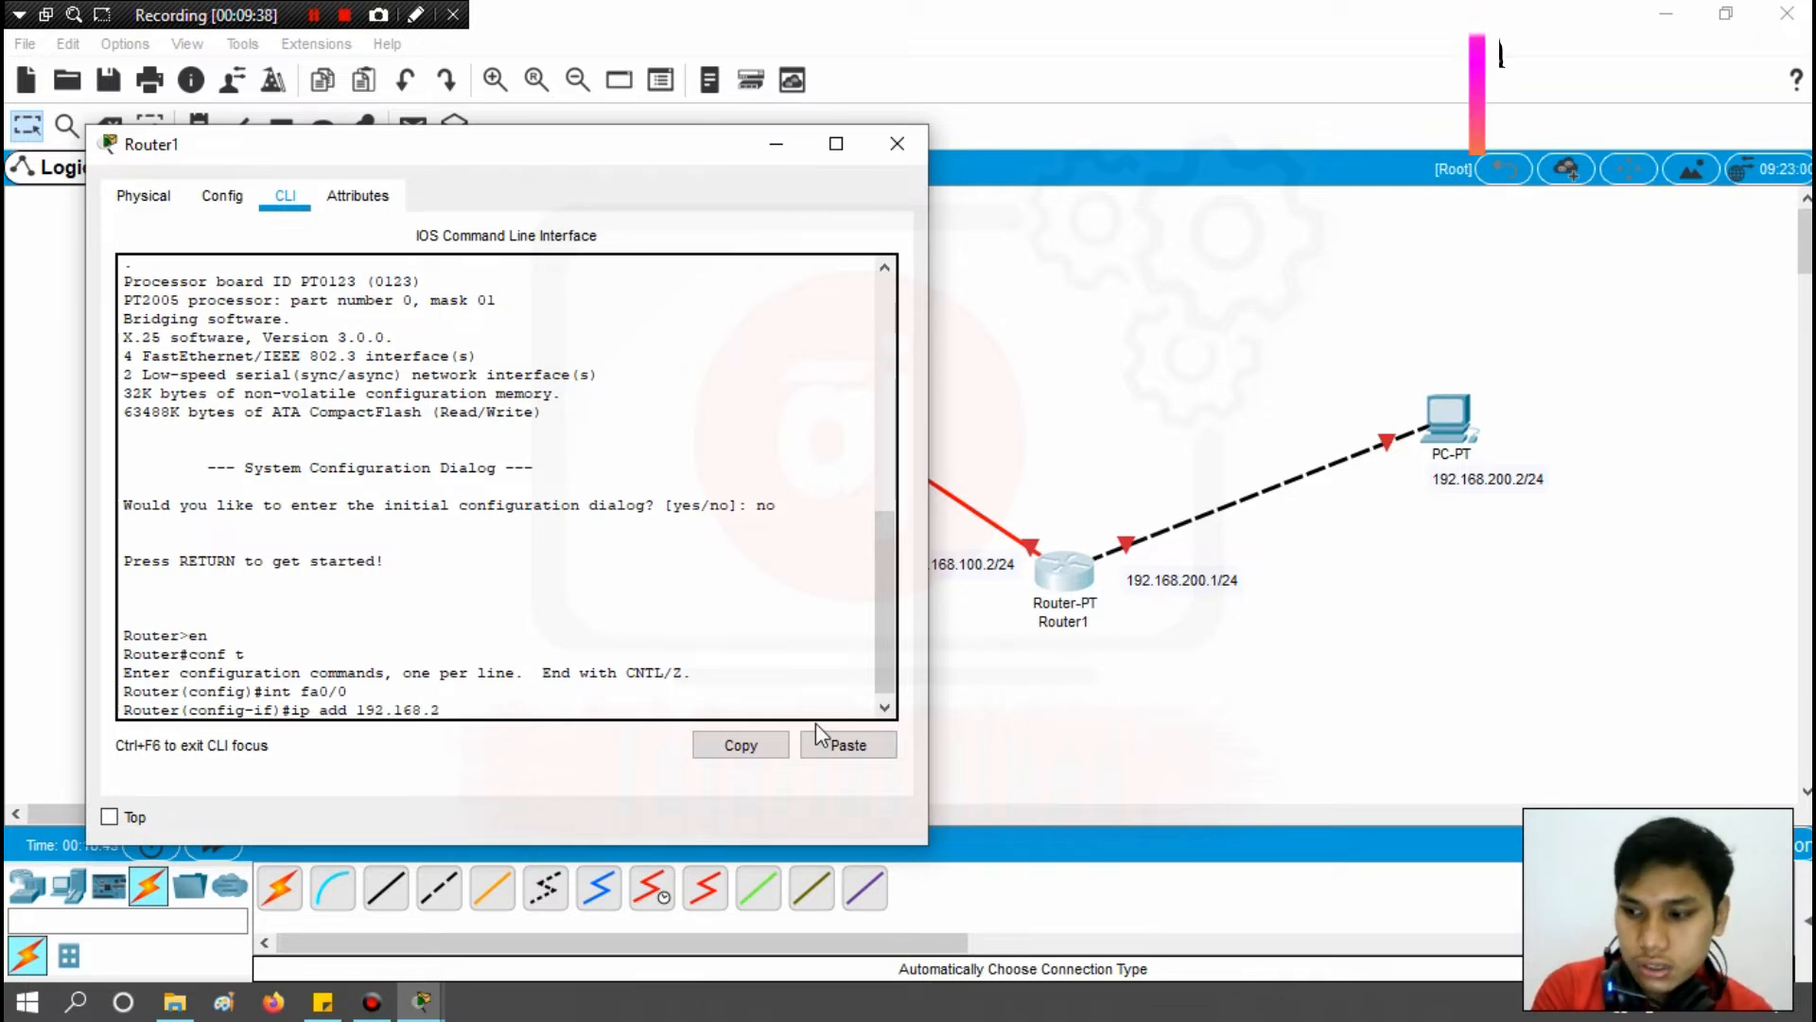
text(00.1 2)
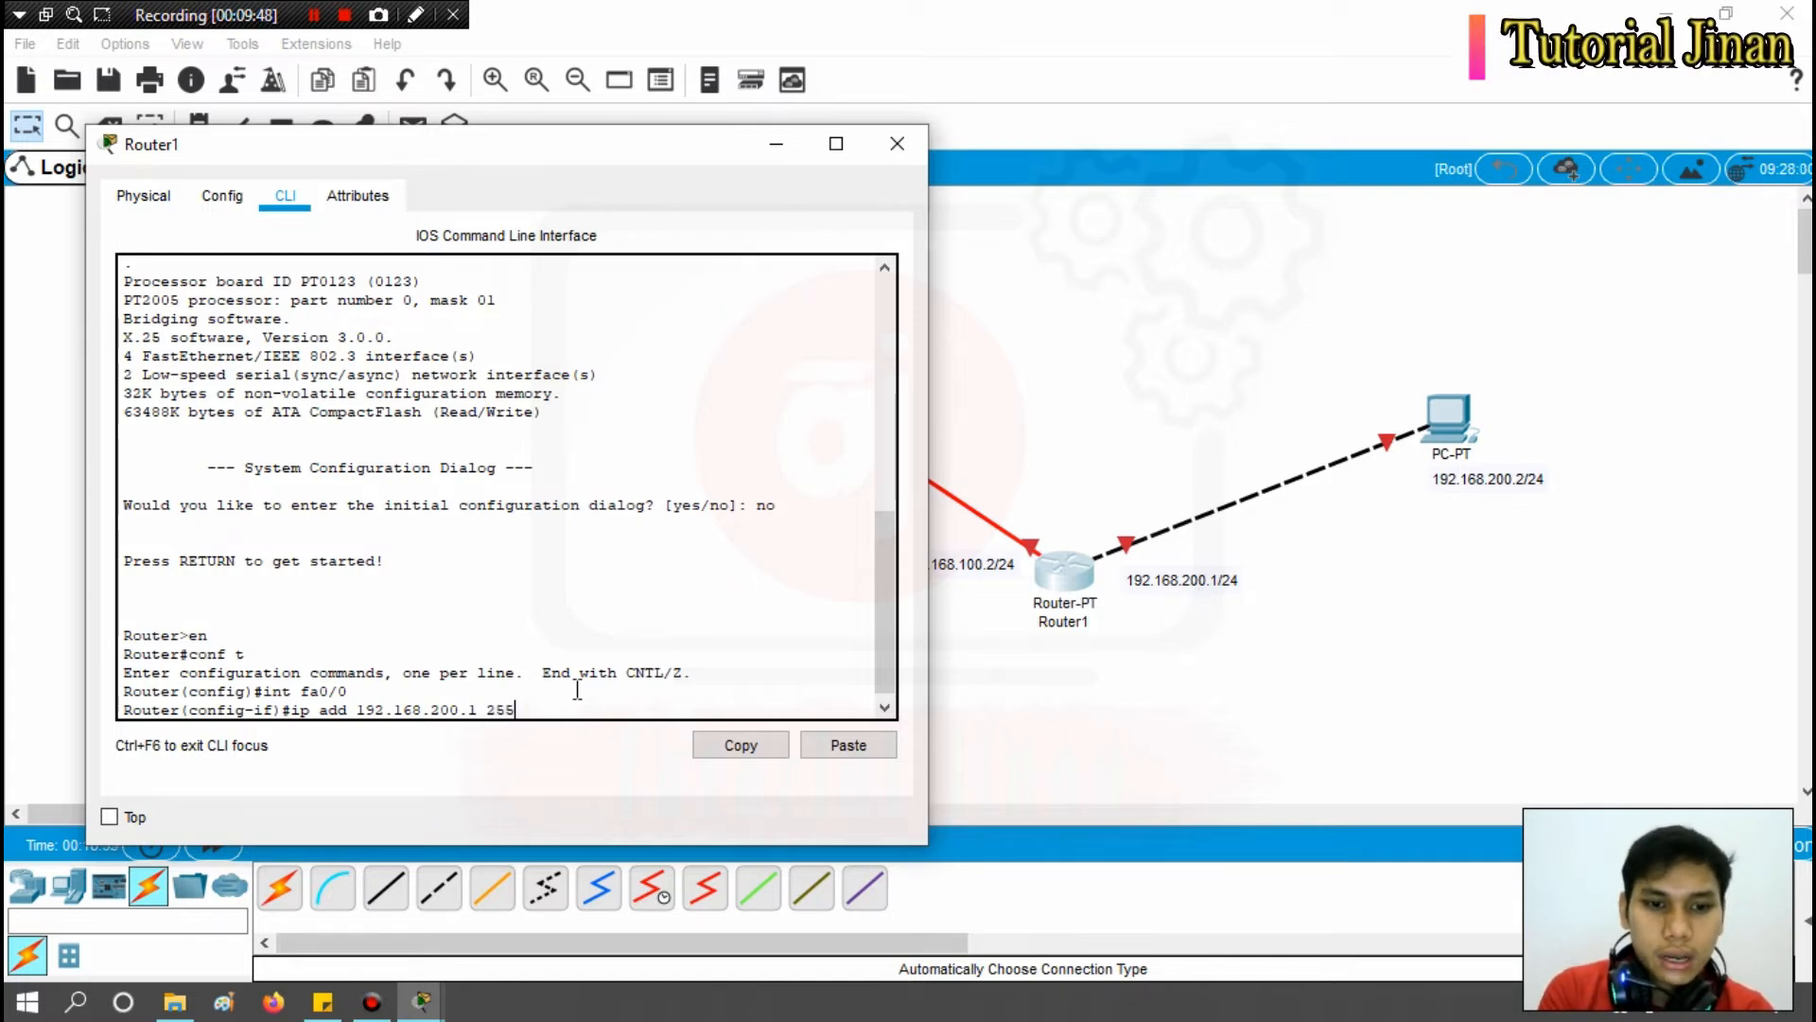
text(555)
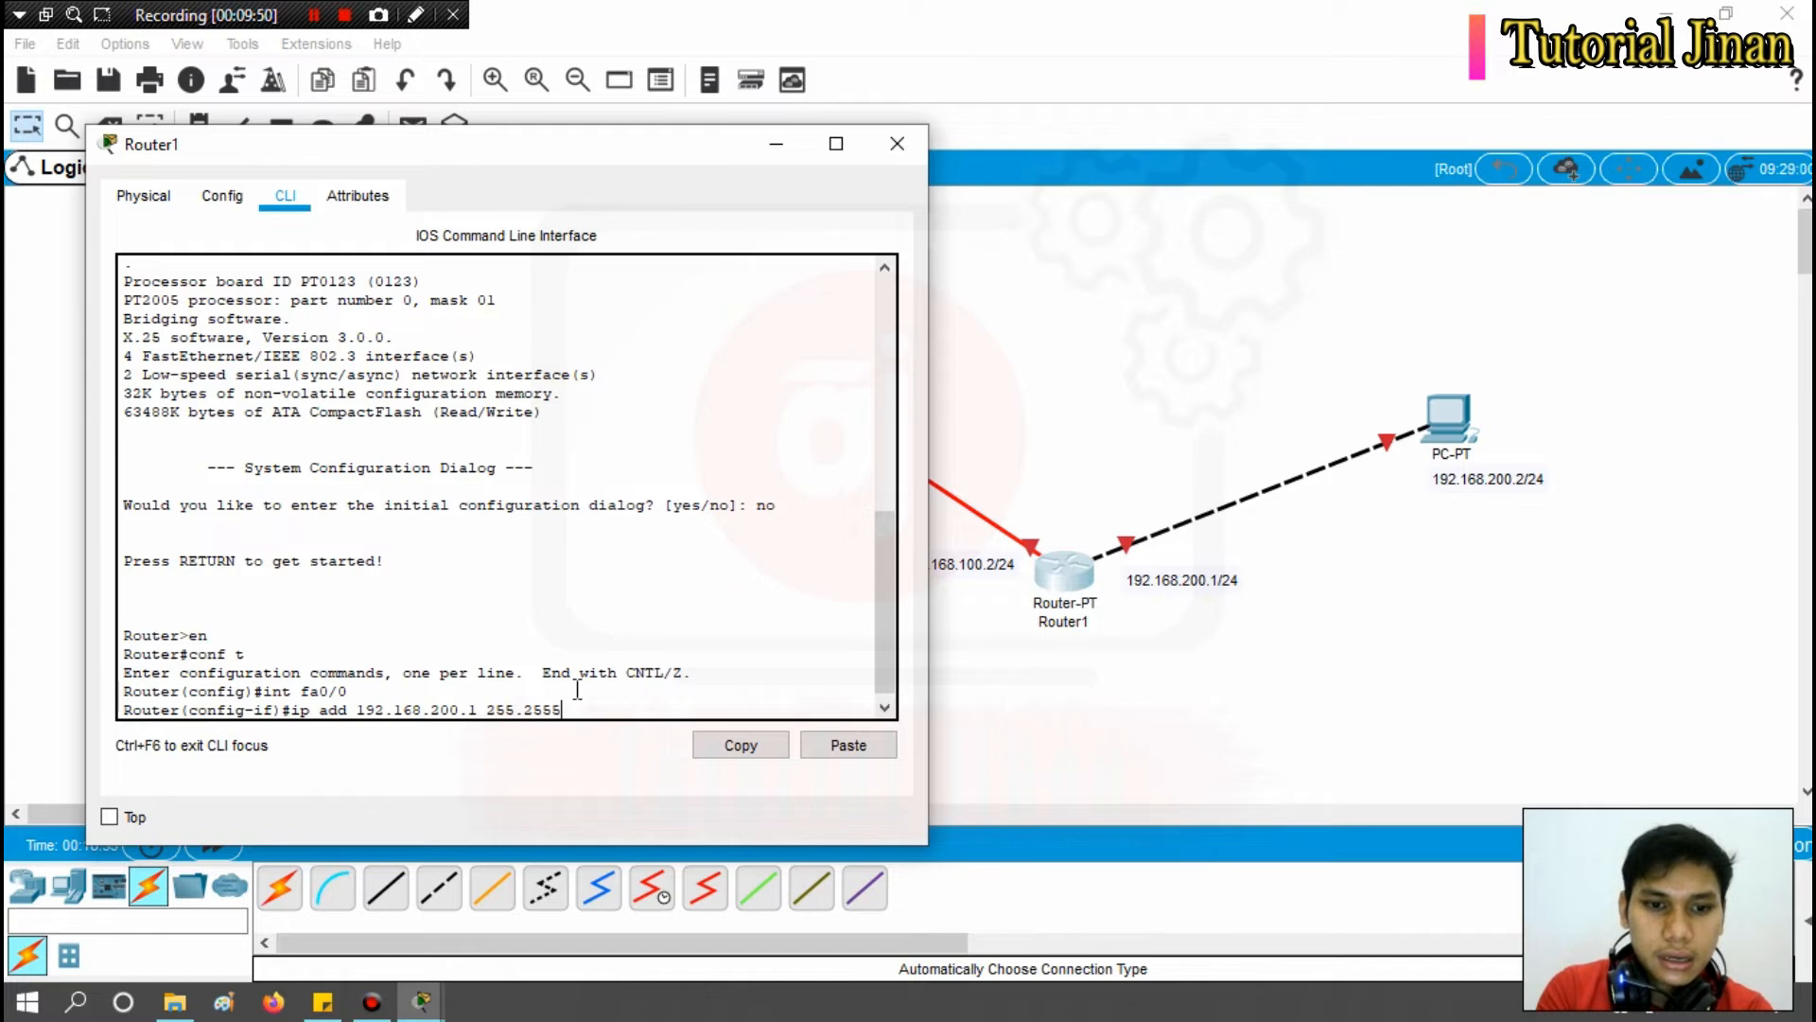
key(BackSpace)
text(255)
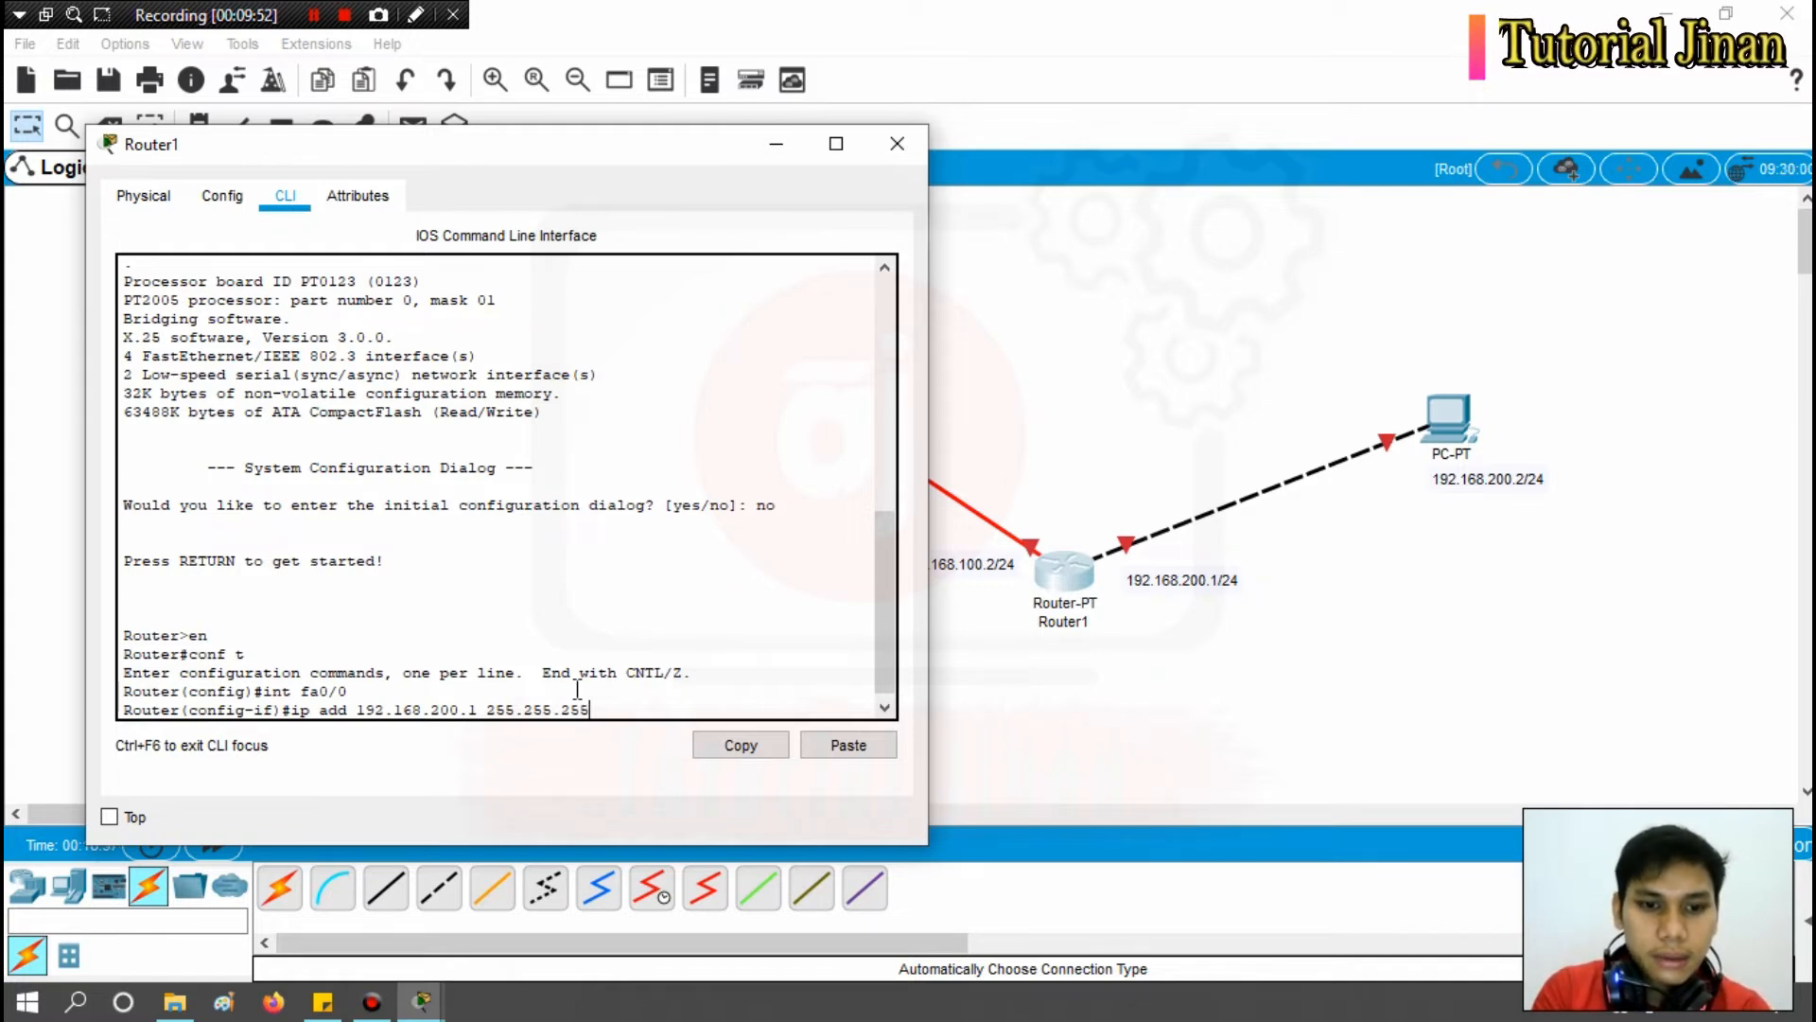
text(.0)
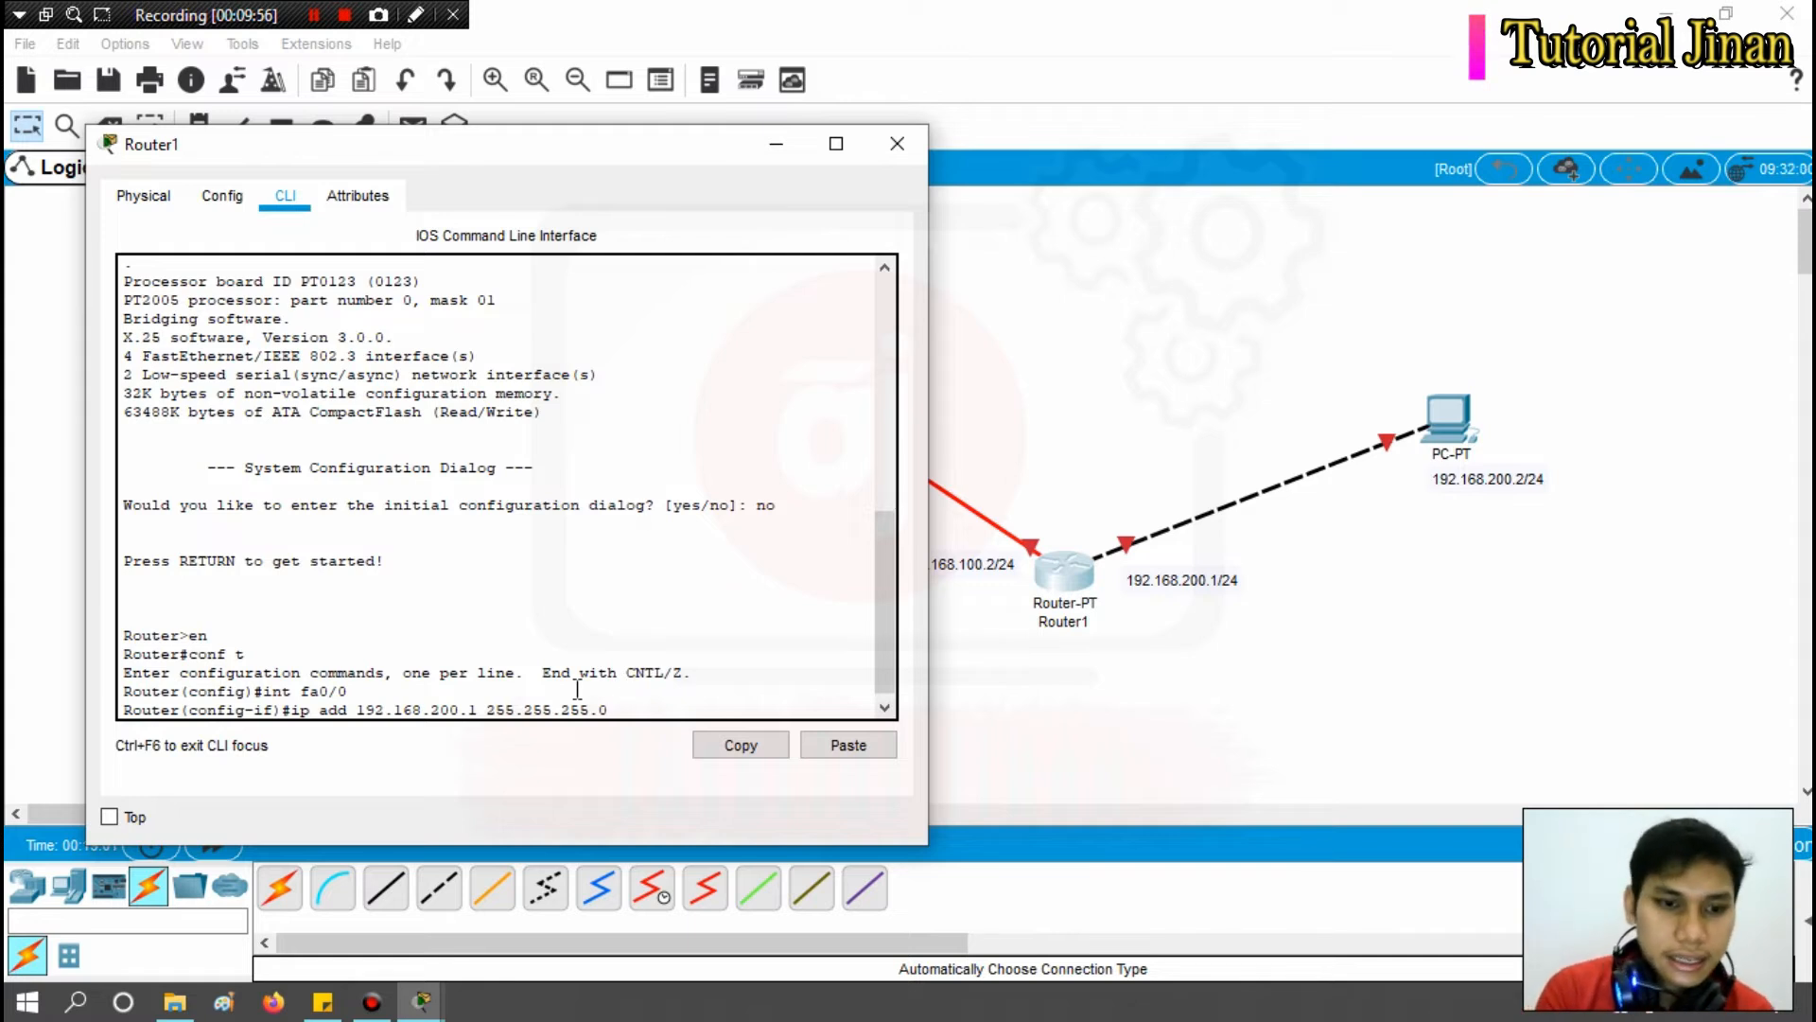
key(Return)
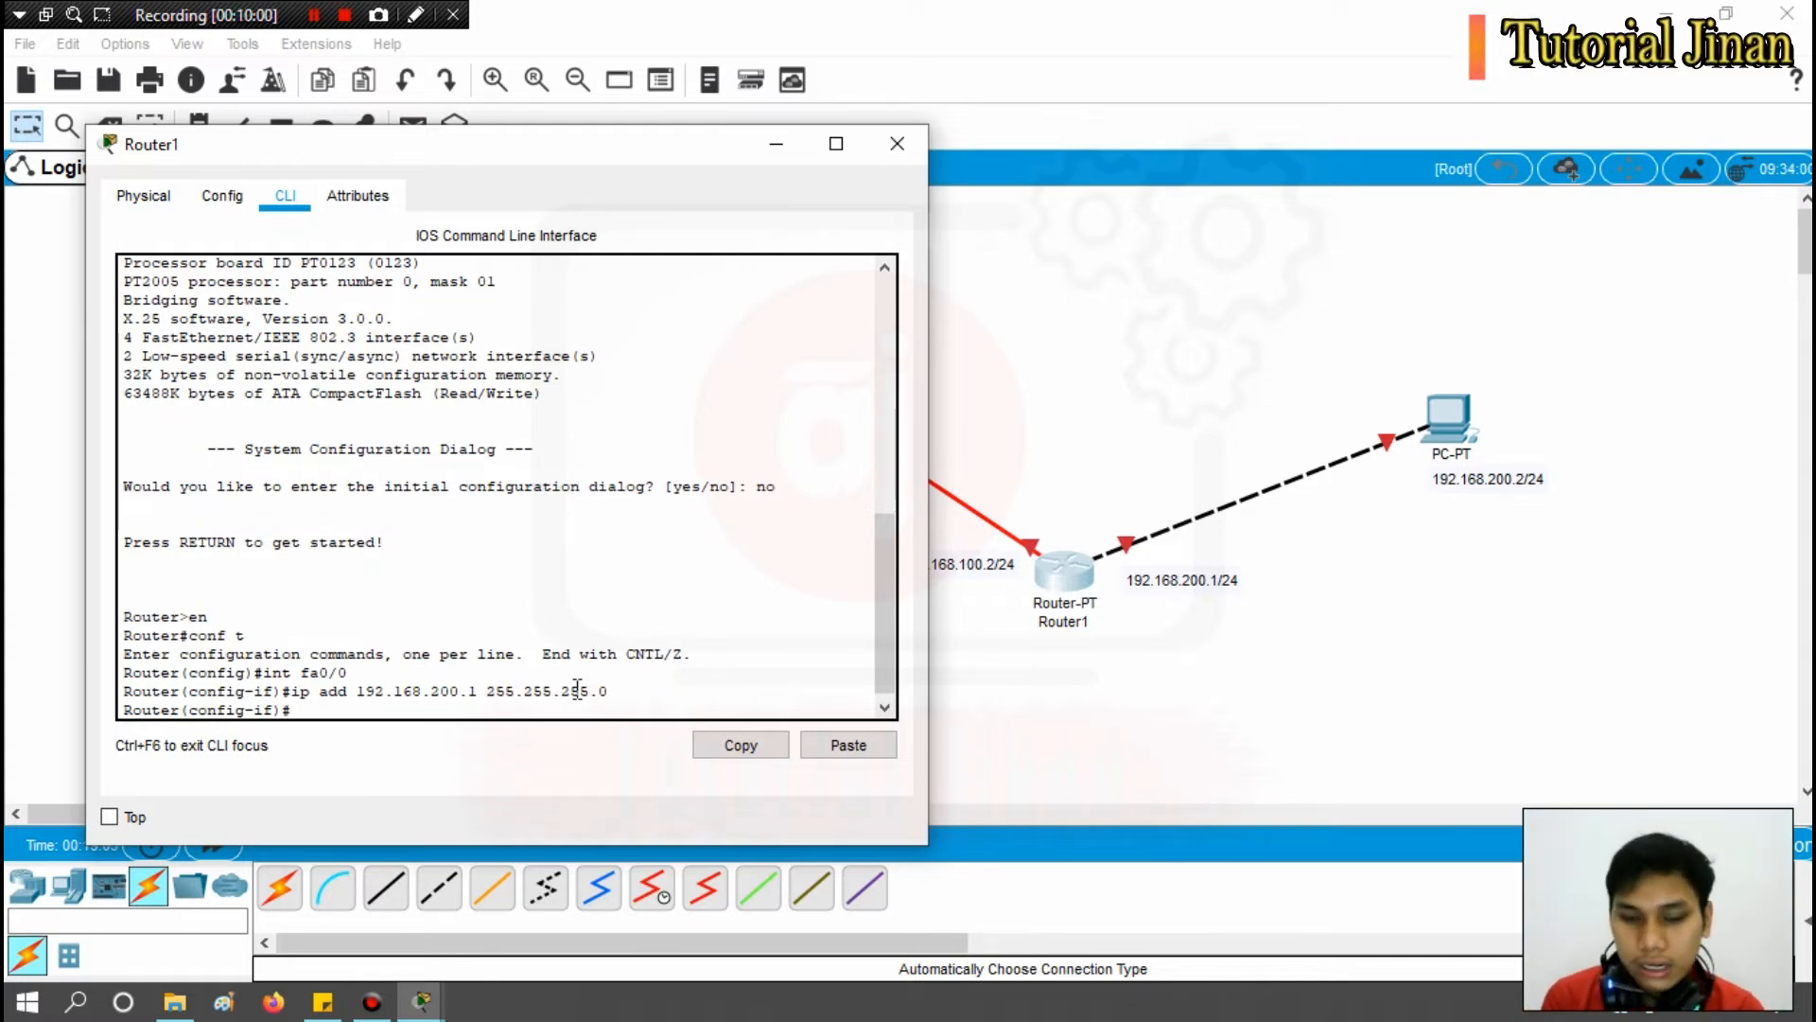
Enable Router1's fa0/0 interface with no shut and exit to global configuration mode.
text(no)
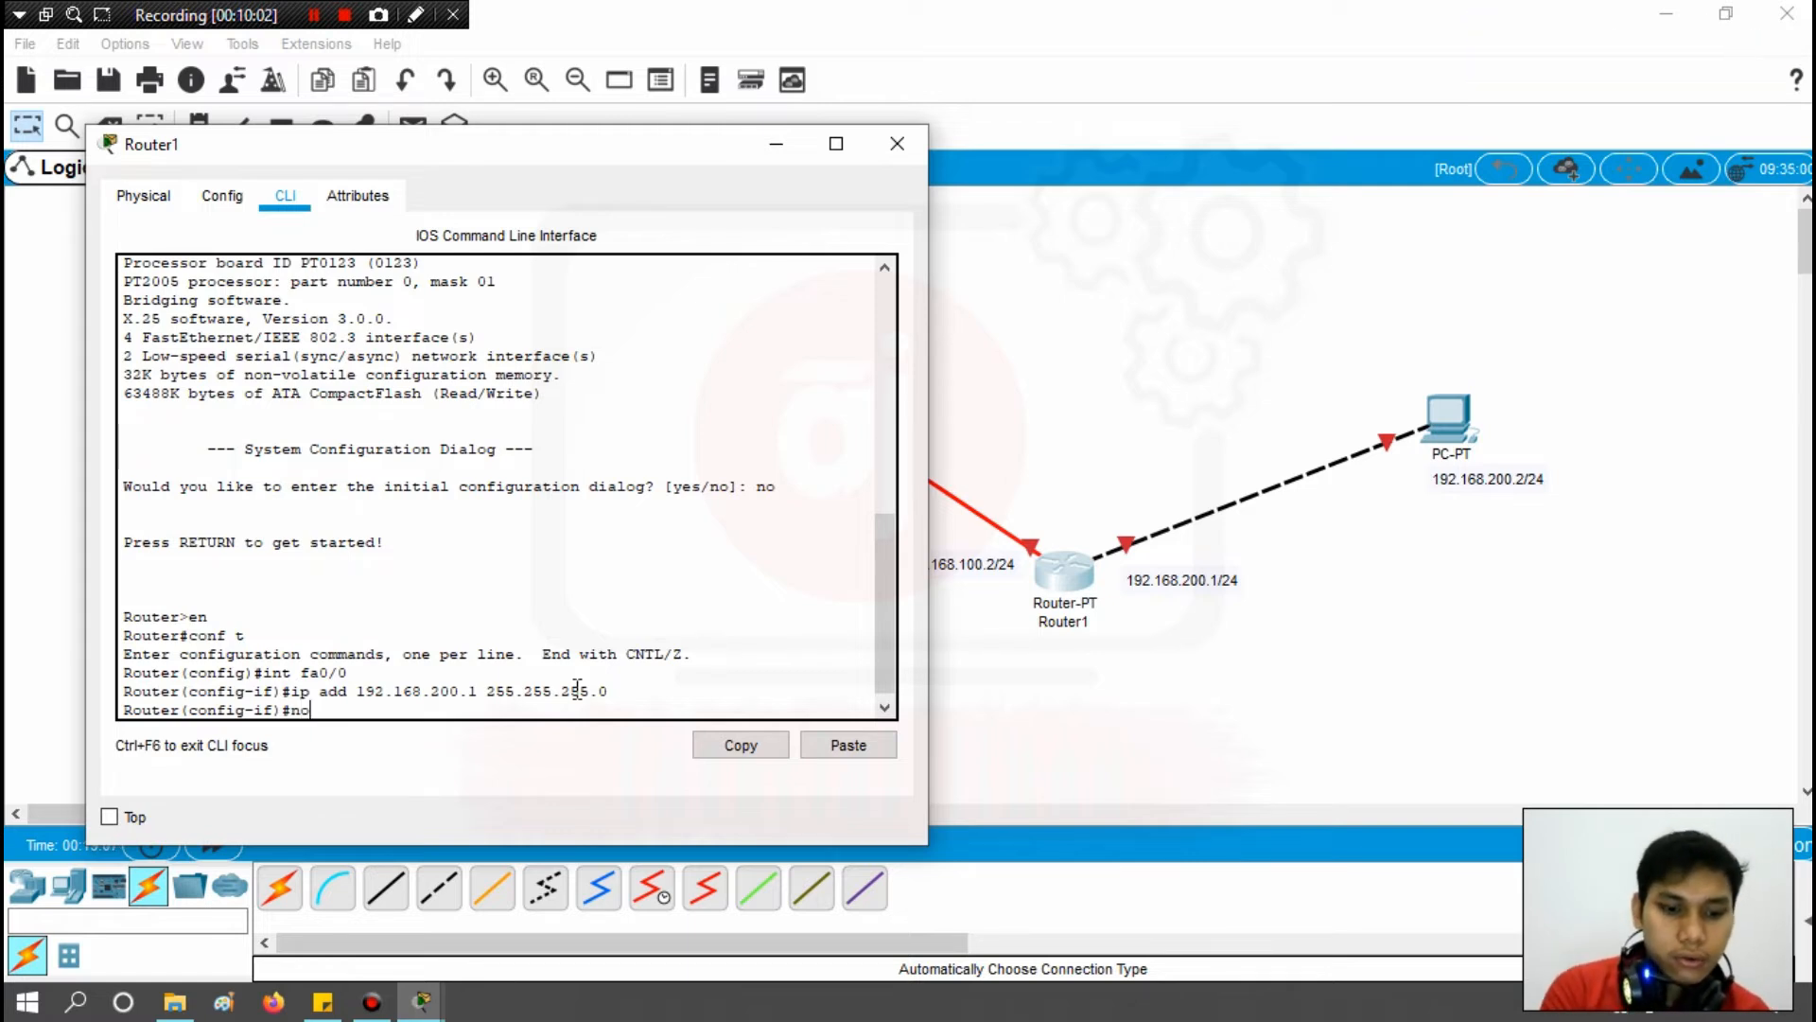
text( shut)
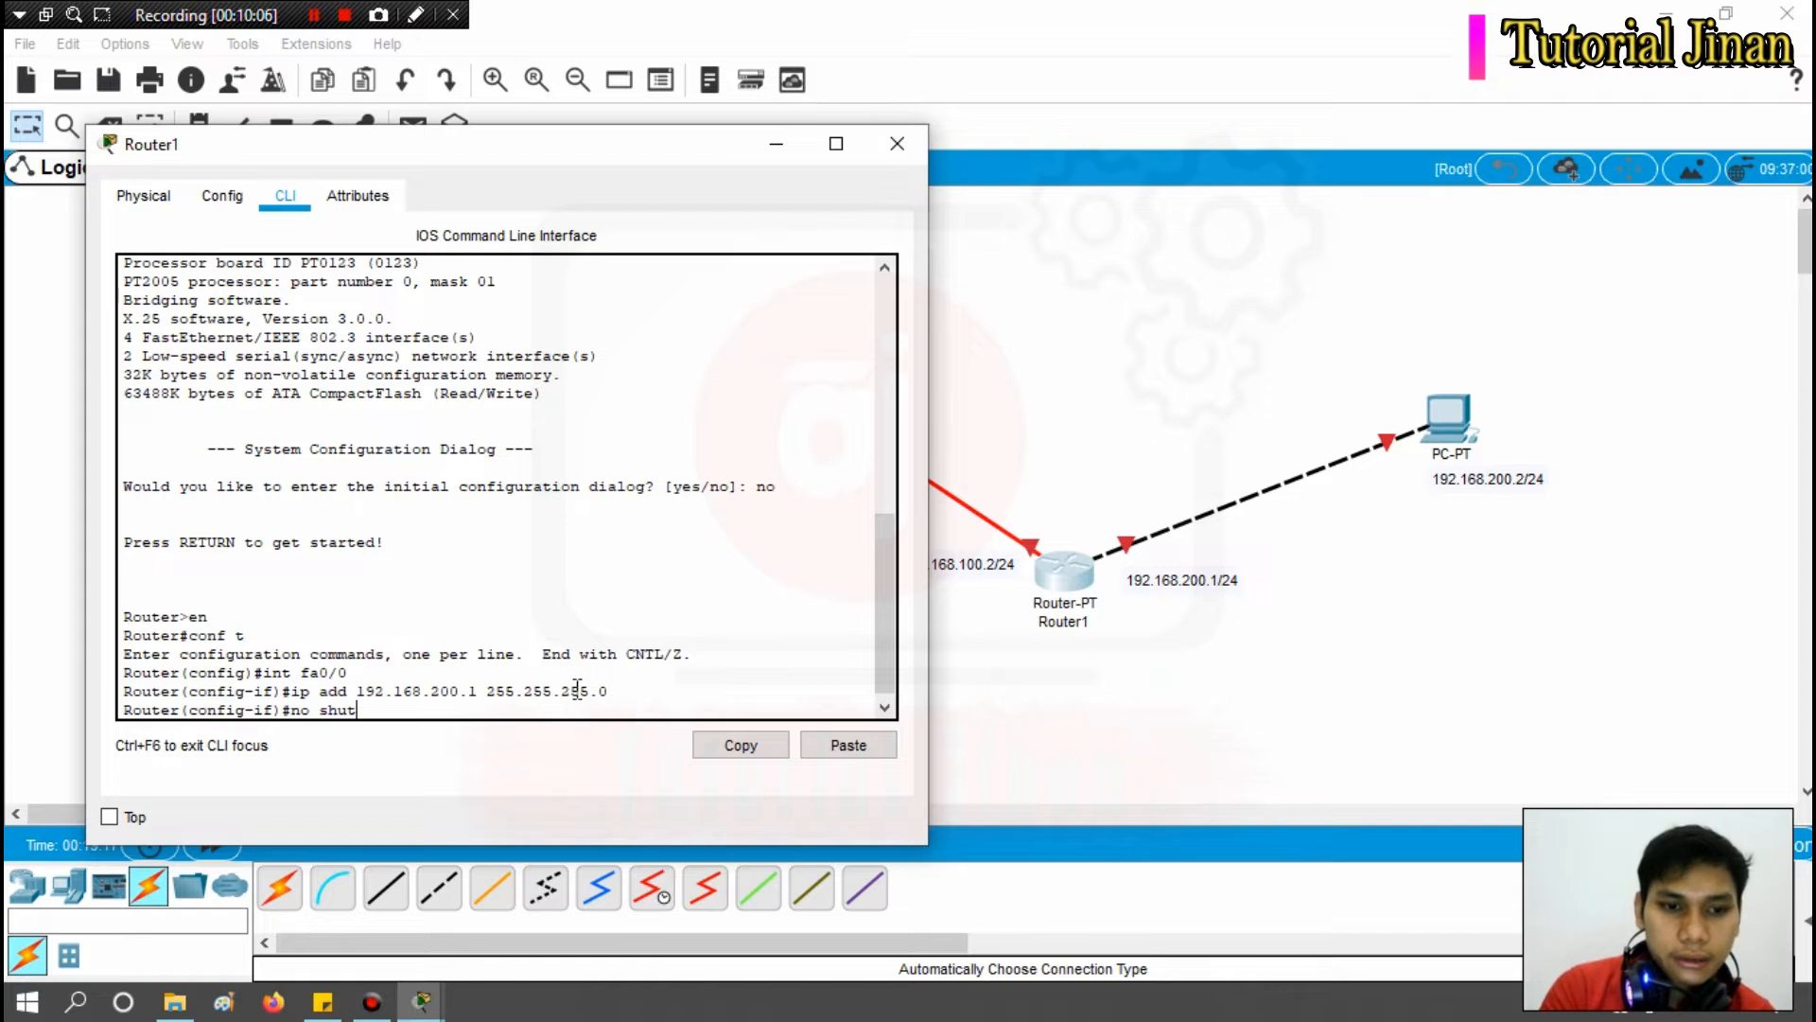
key(Return)
key(Return)
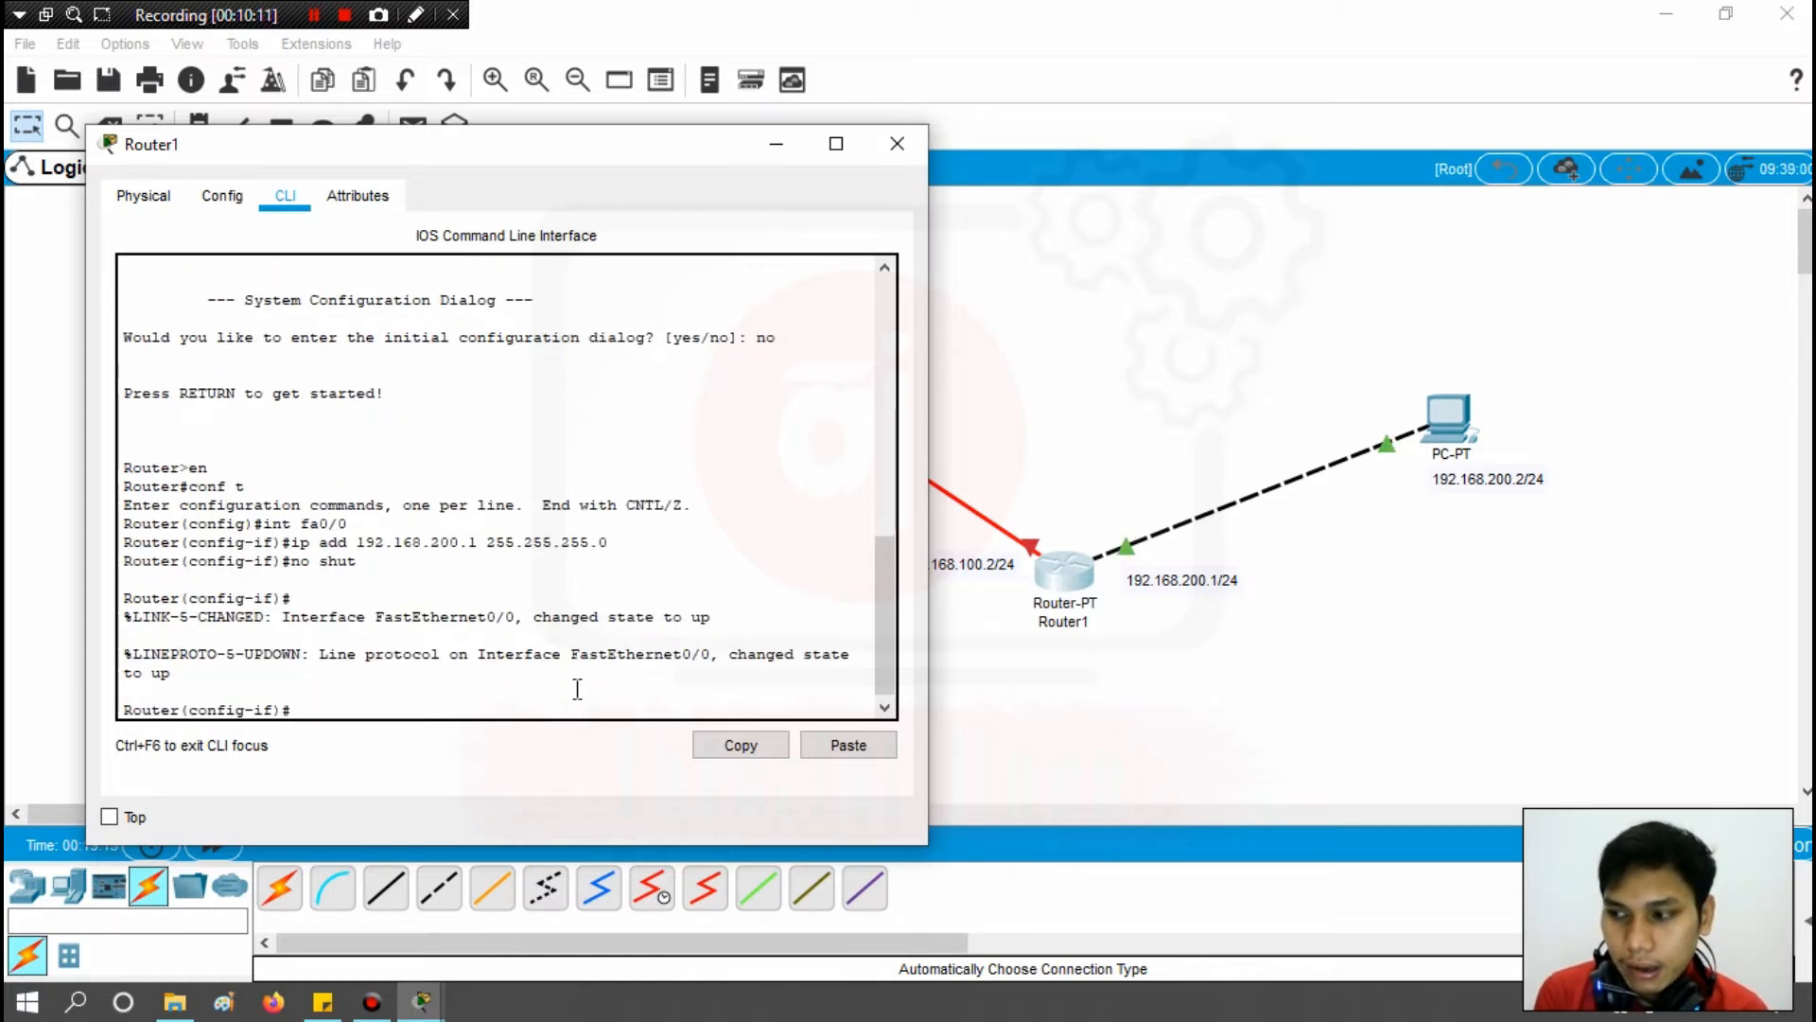
text(exit)
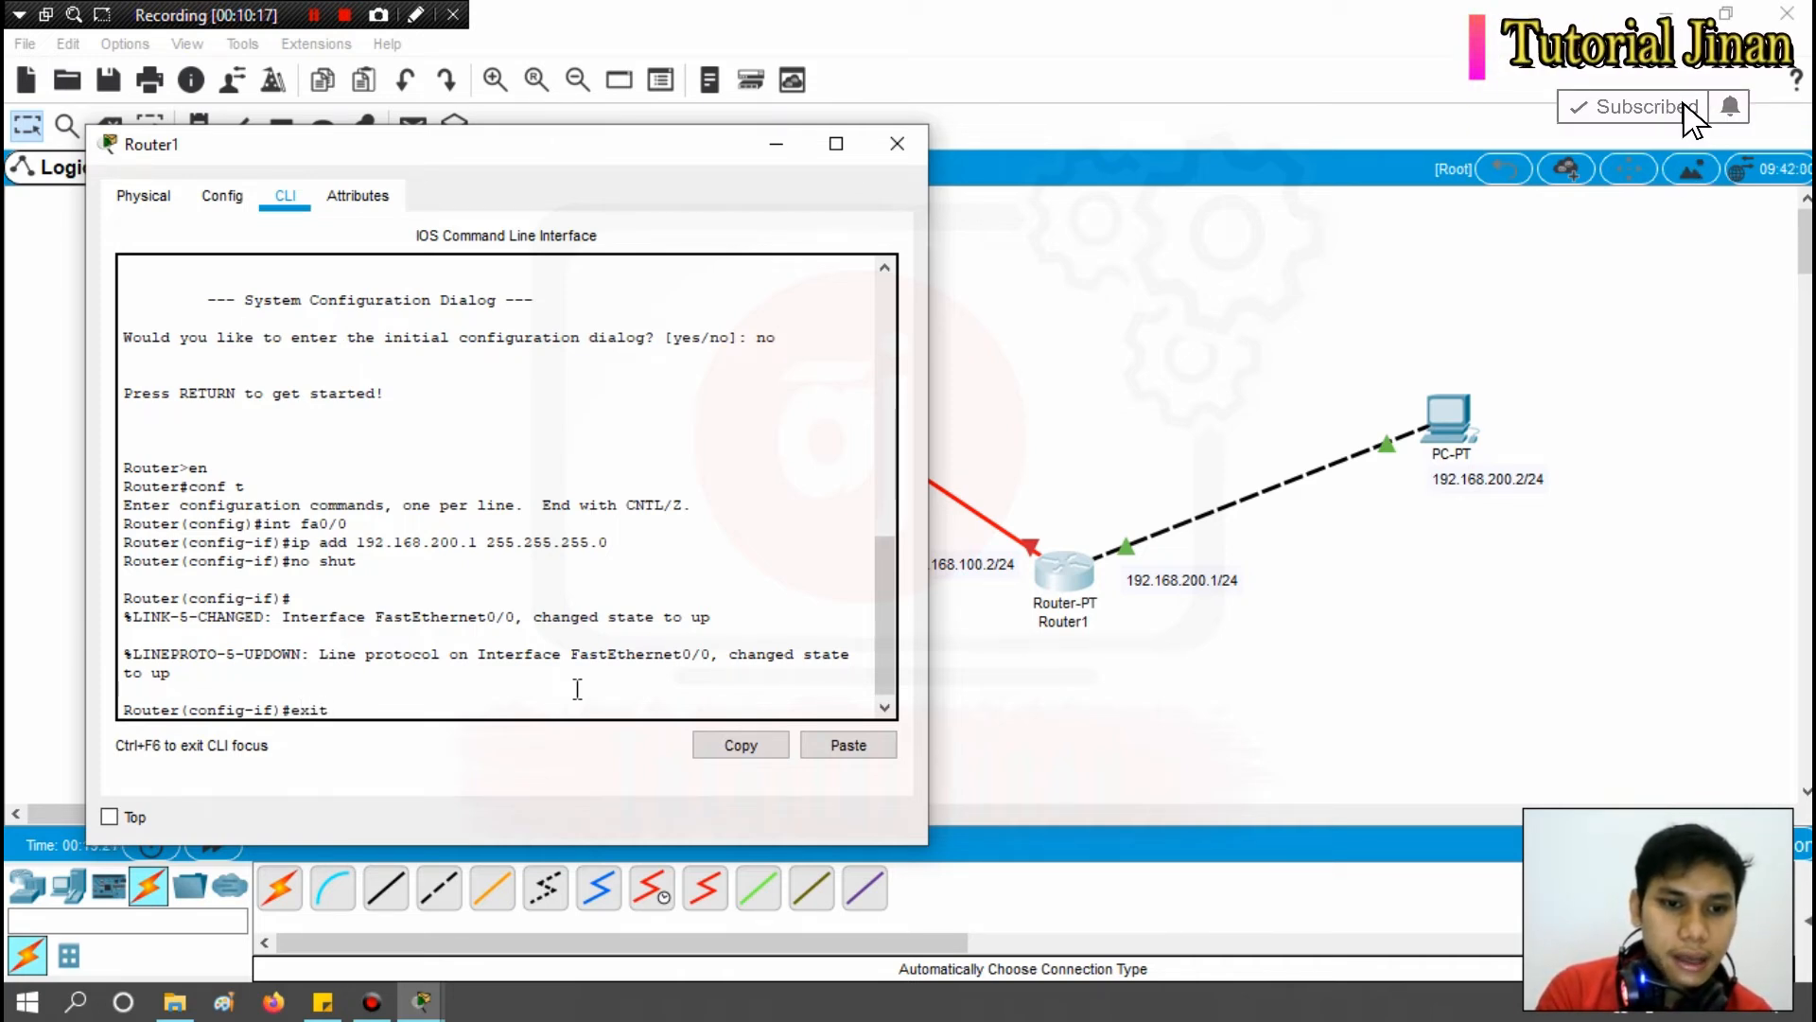
key(Return)
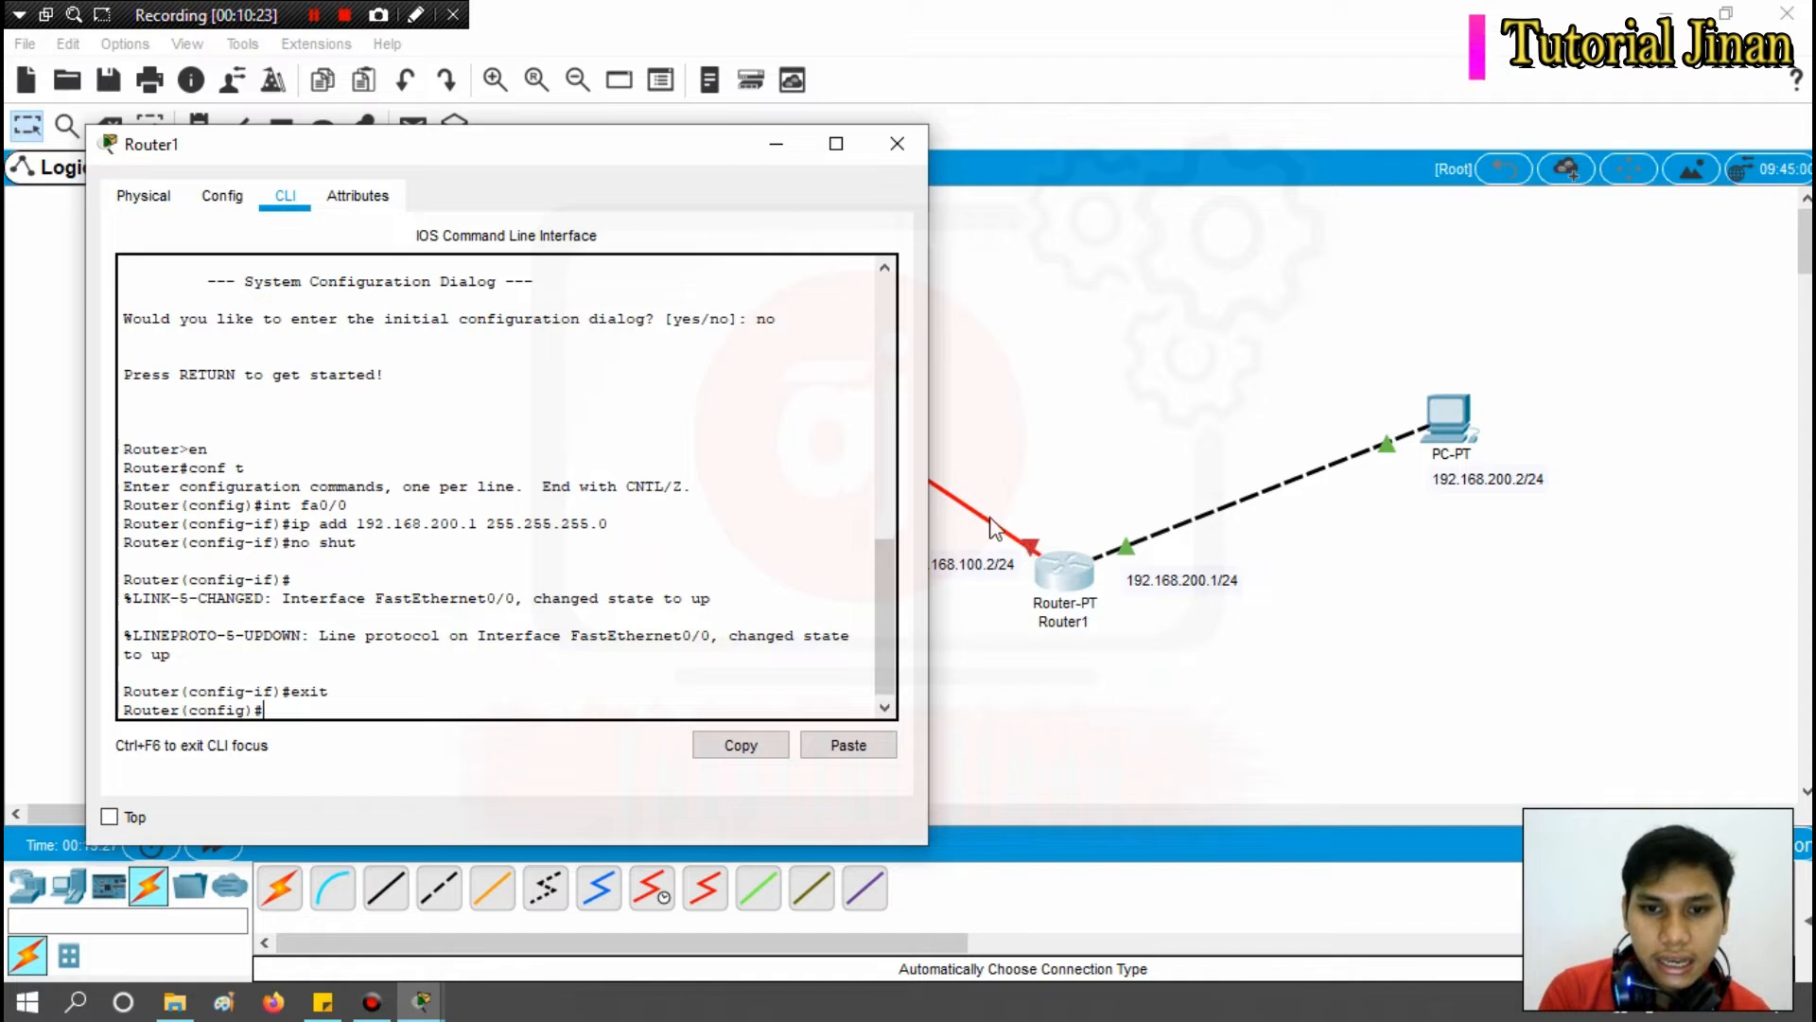
Check the serial link in the topology, then enter interface s2/0 configuration on Router1's command line.
click(1078, 425)
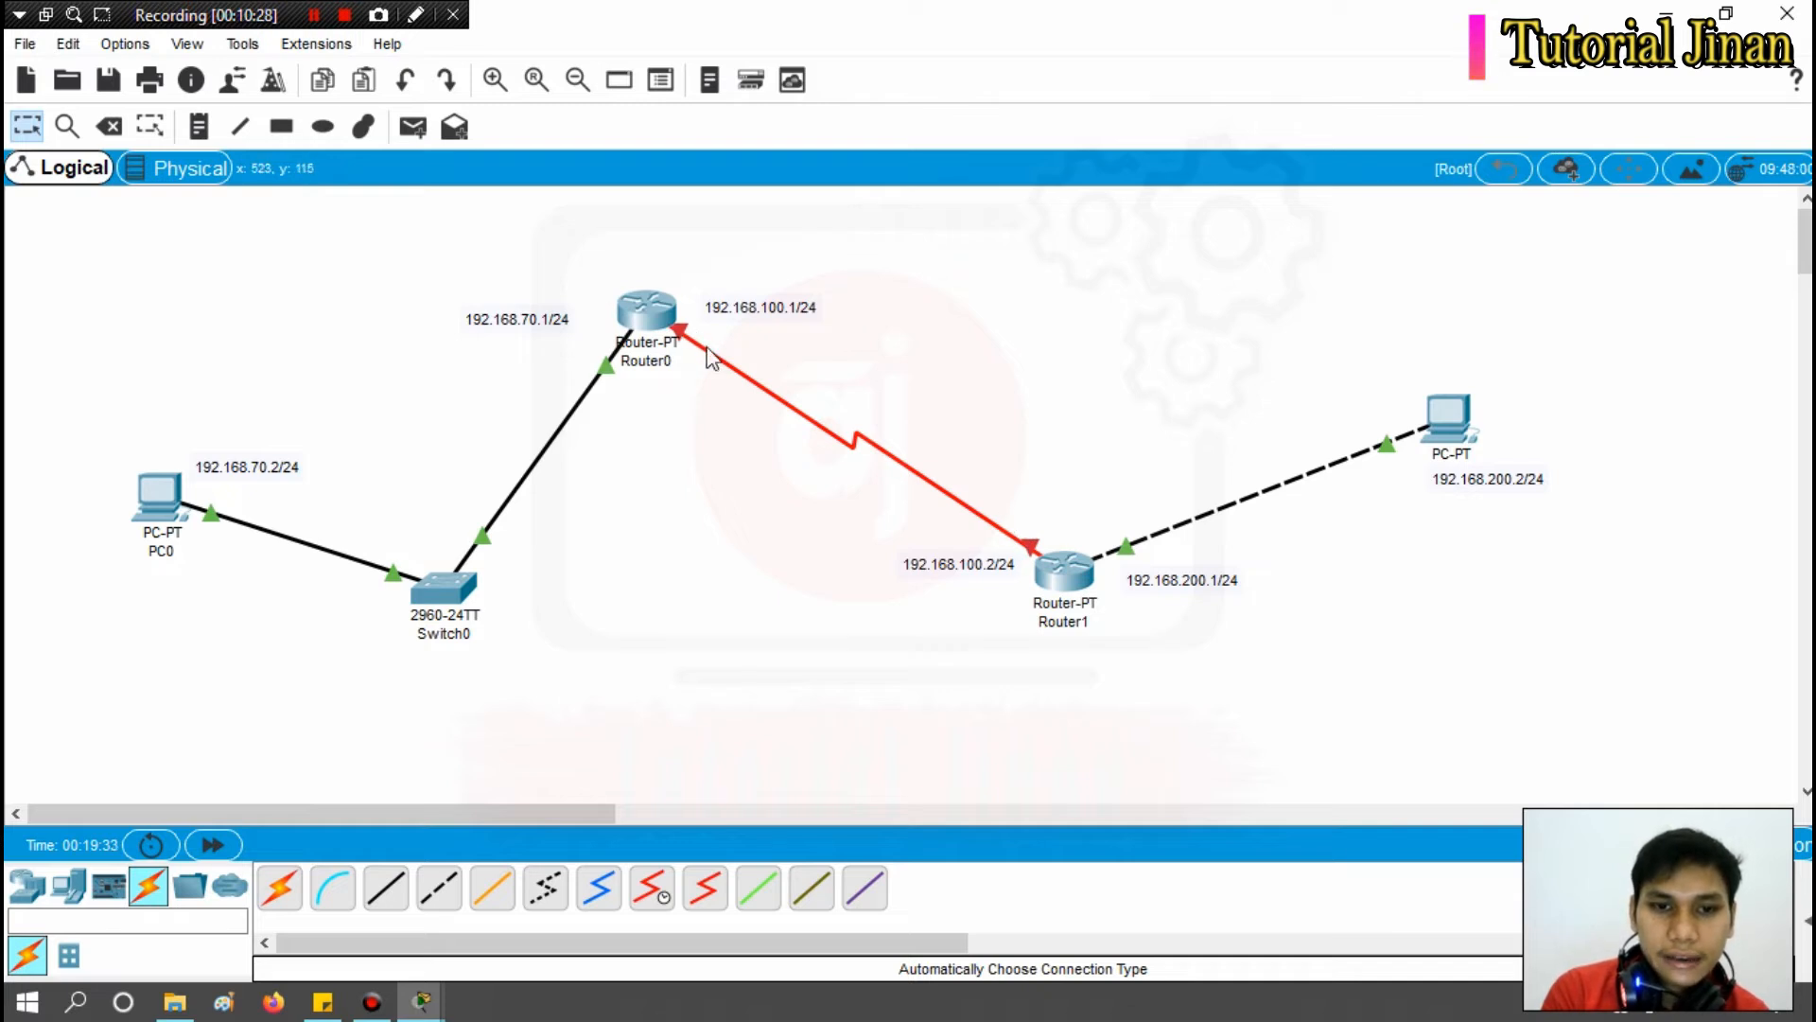
mouse_move(422, 1000)
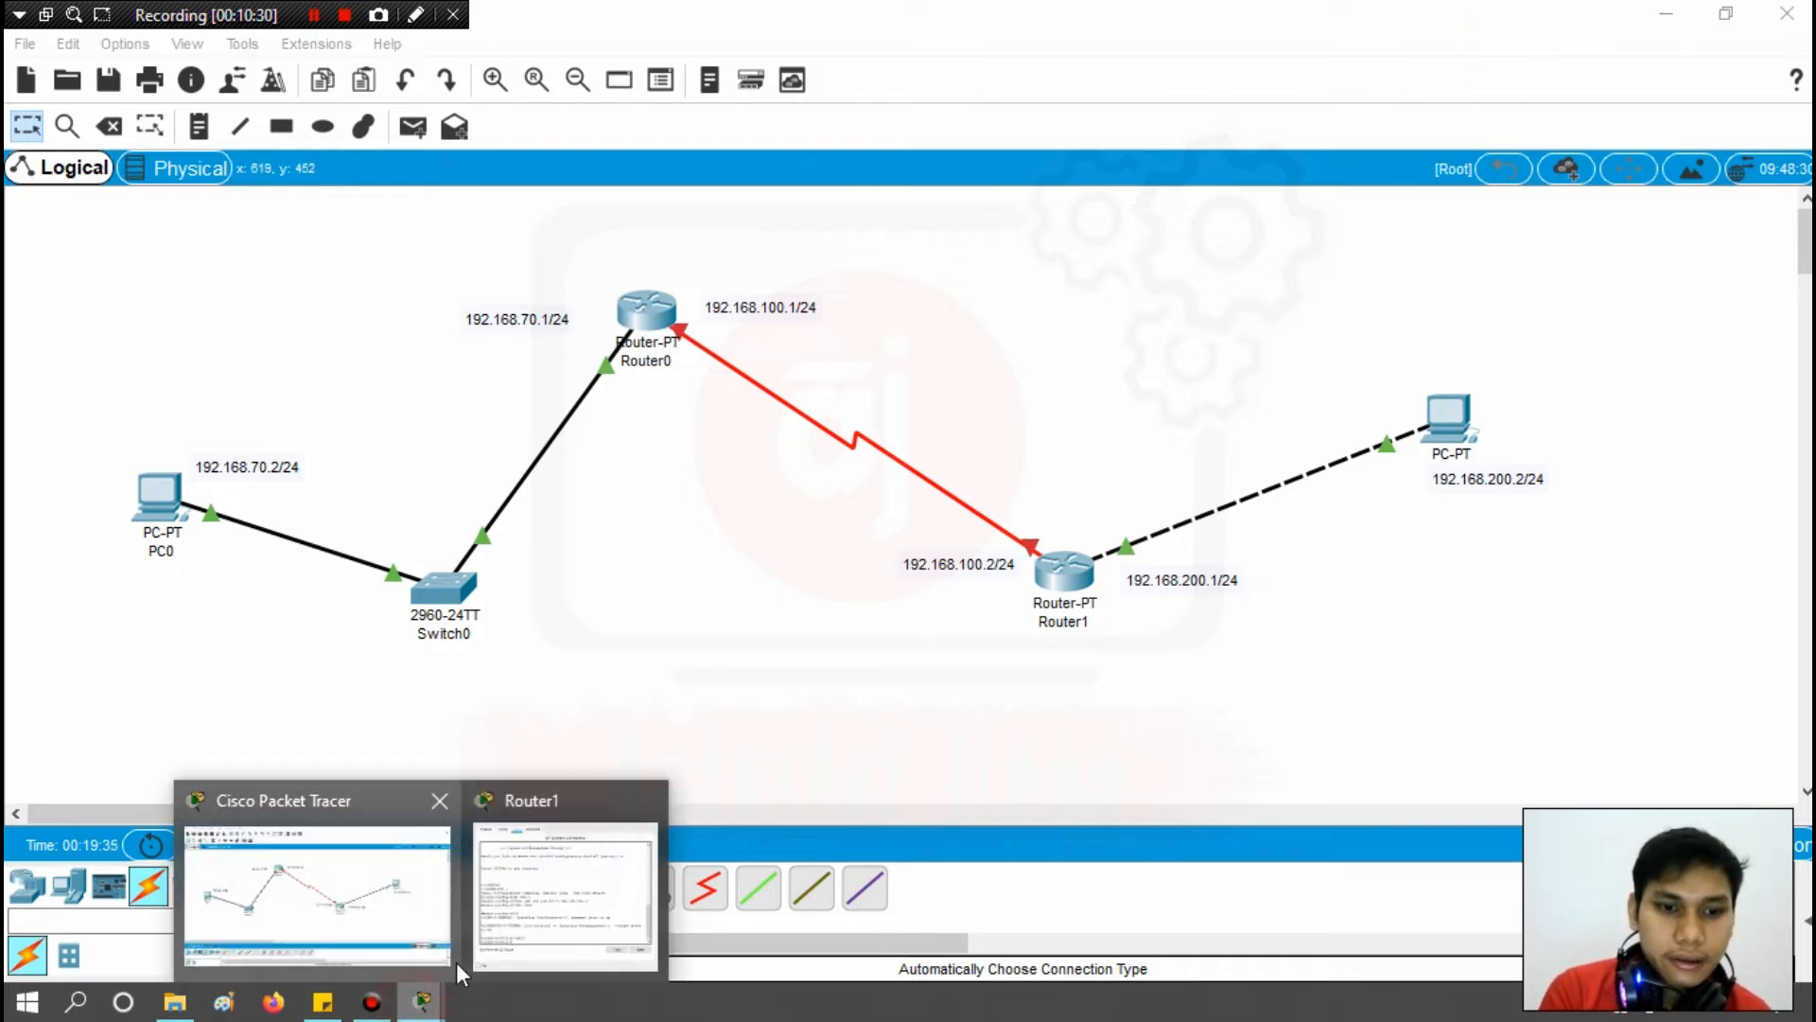
click(515, 904)
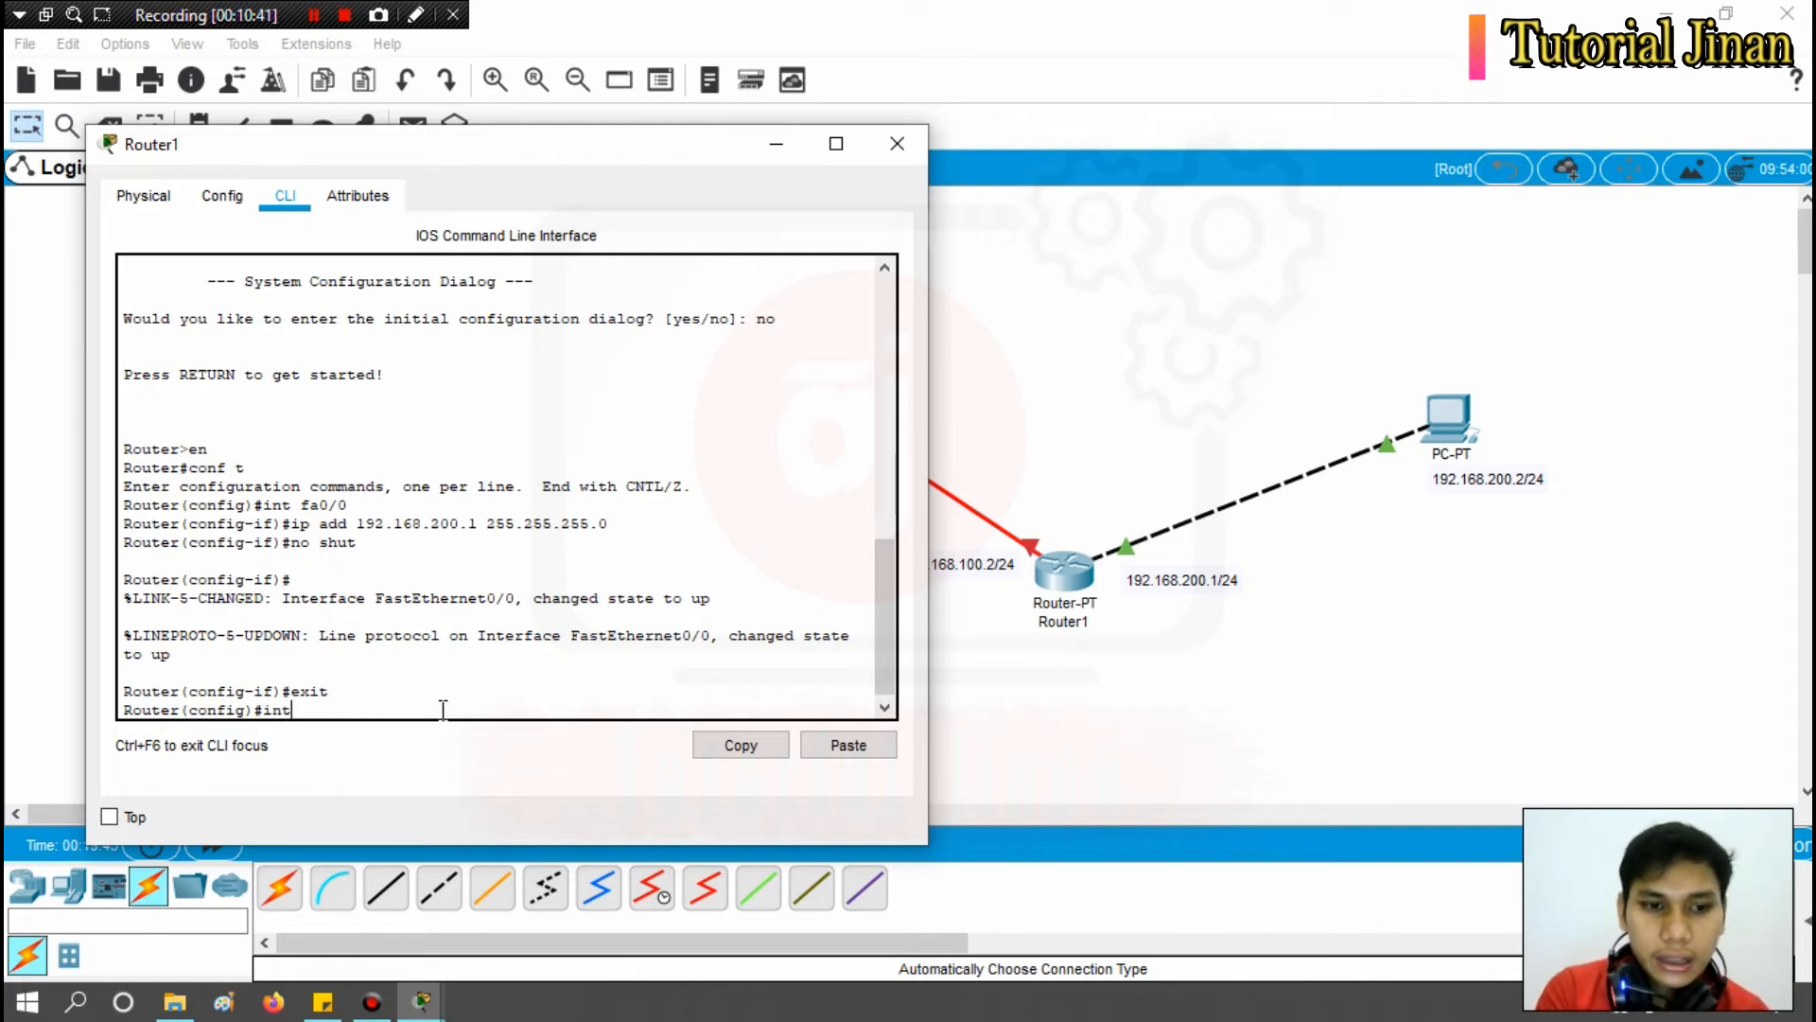
text(se)
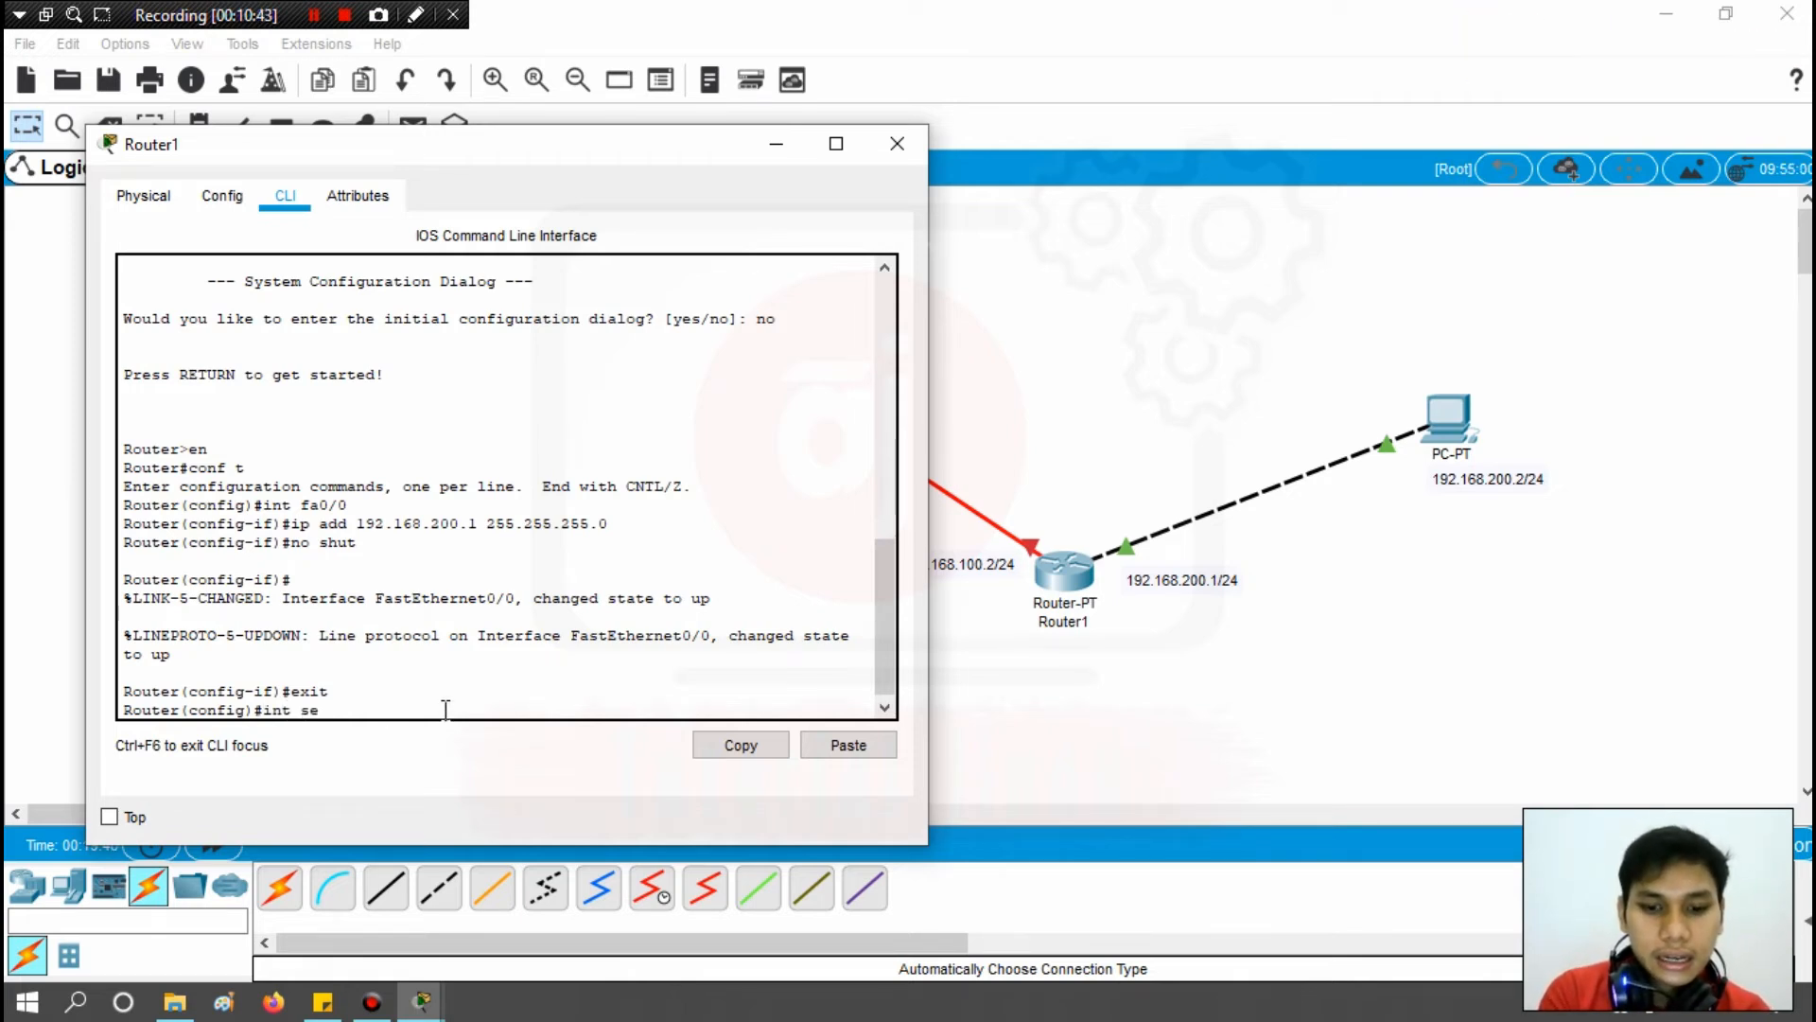
key(BackSpace)
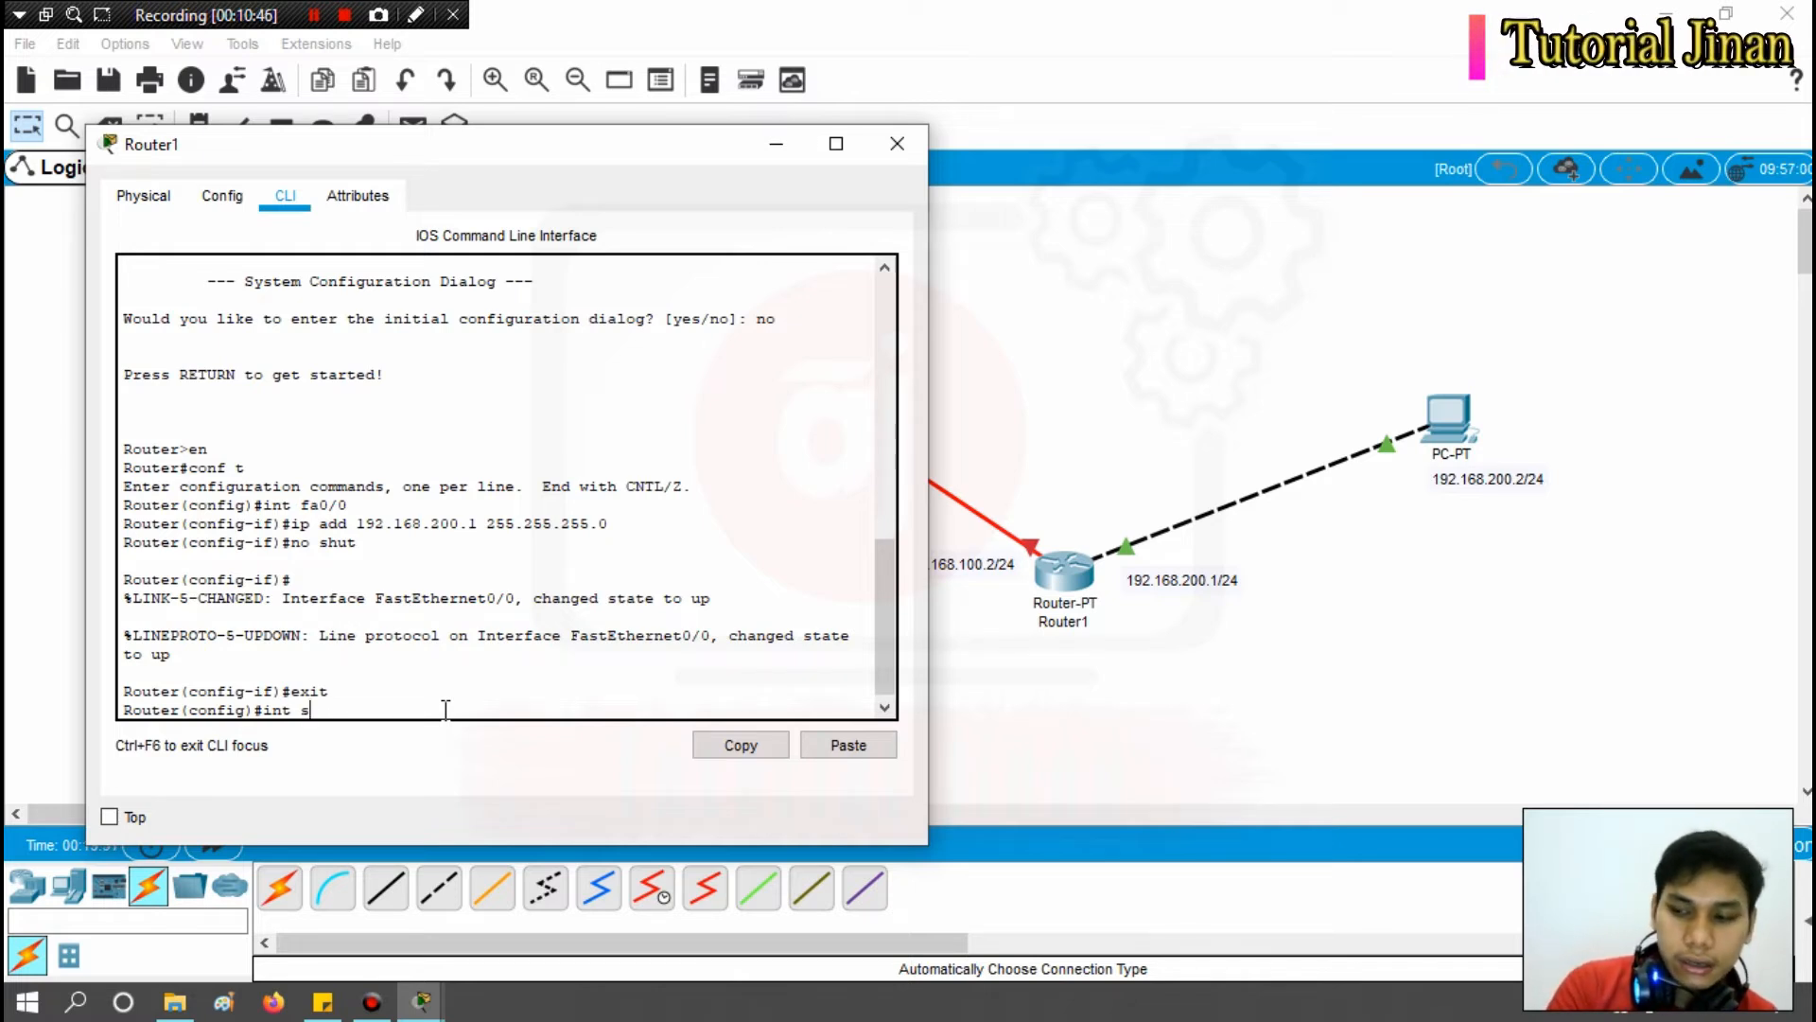
text(2)
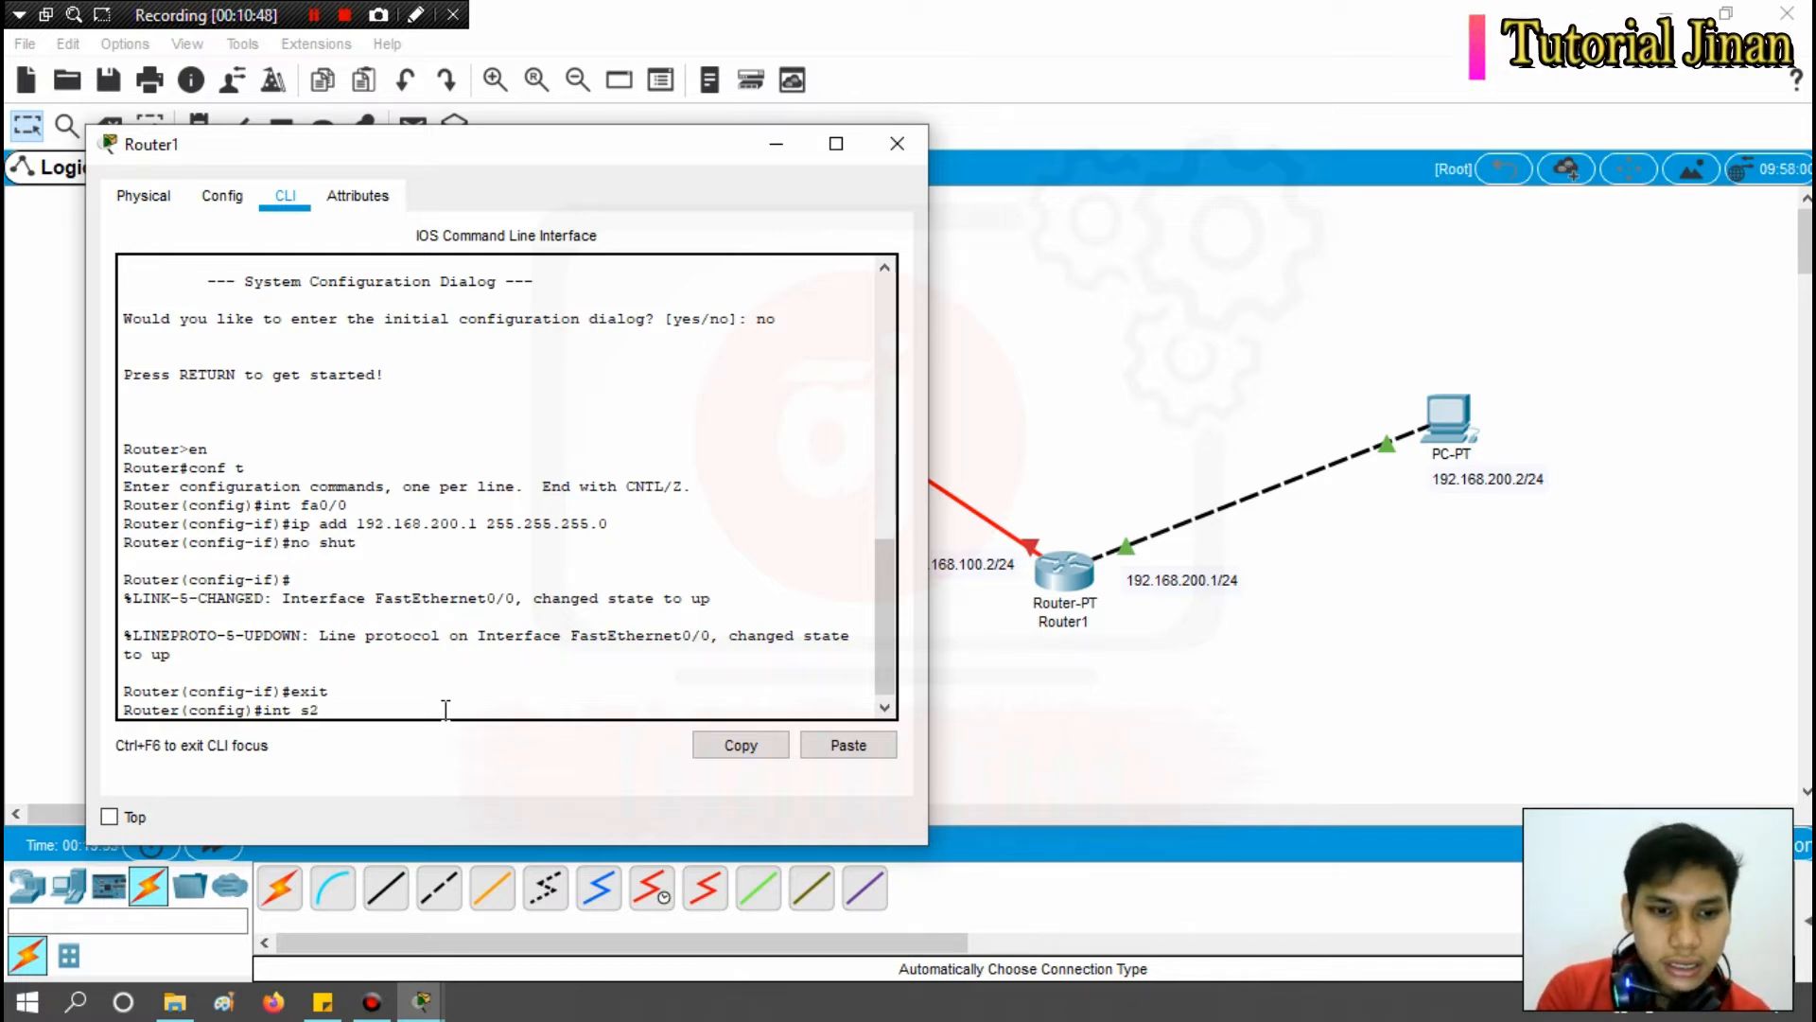
text(/0)
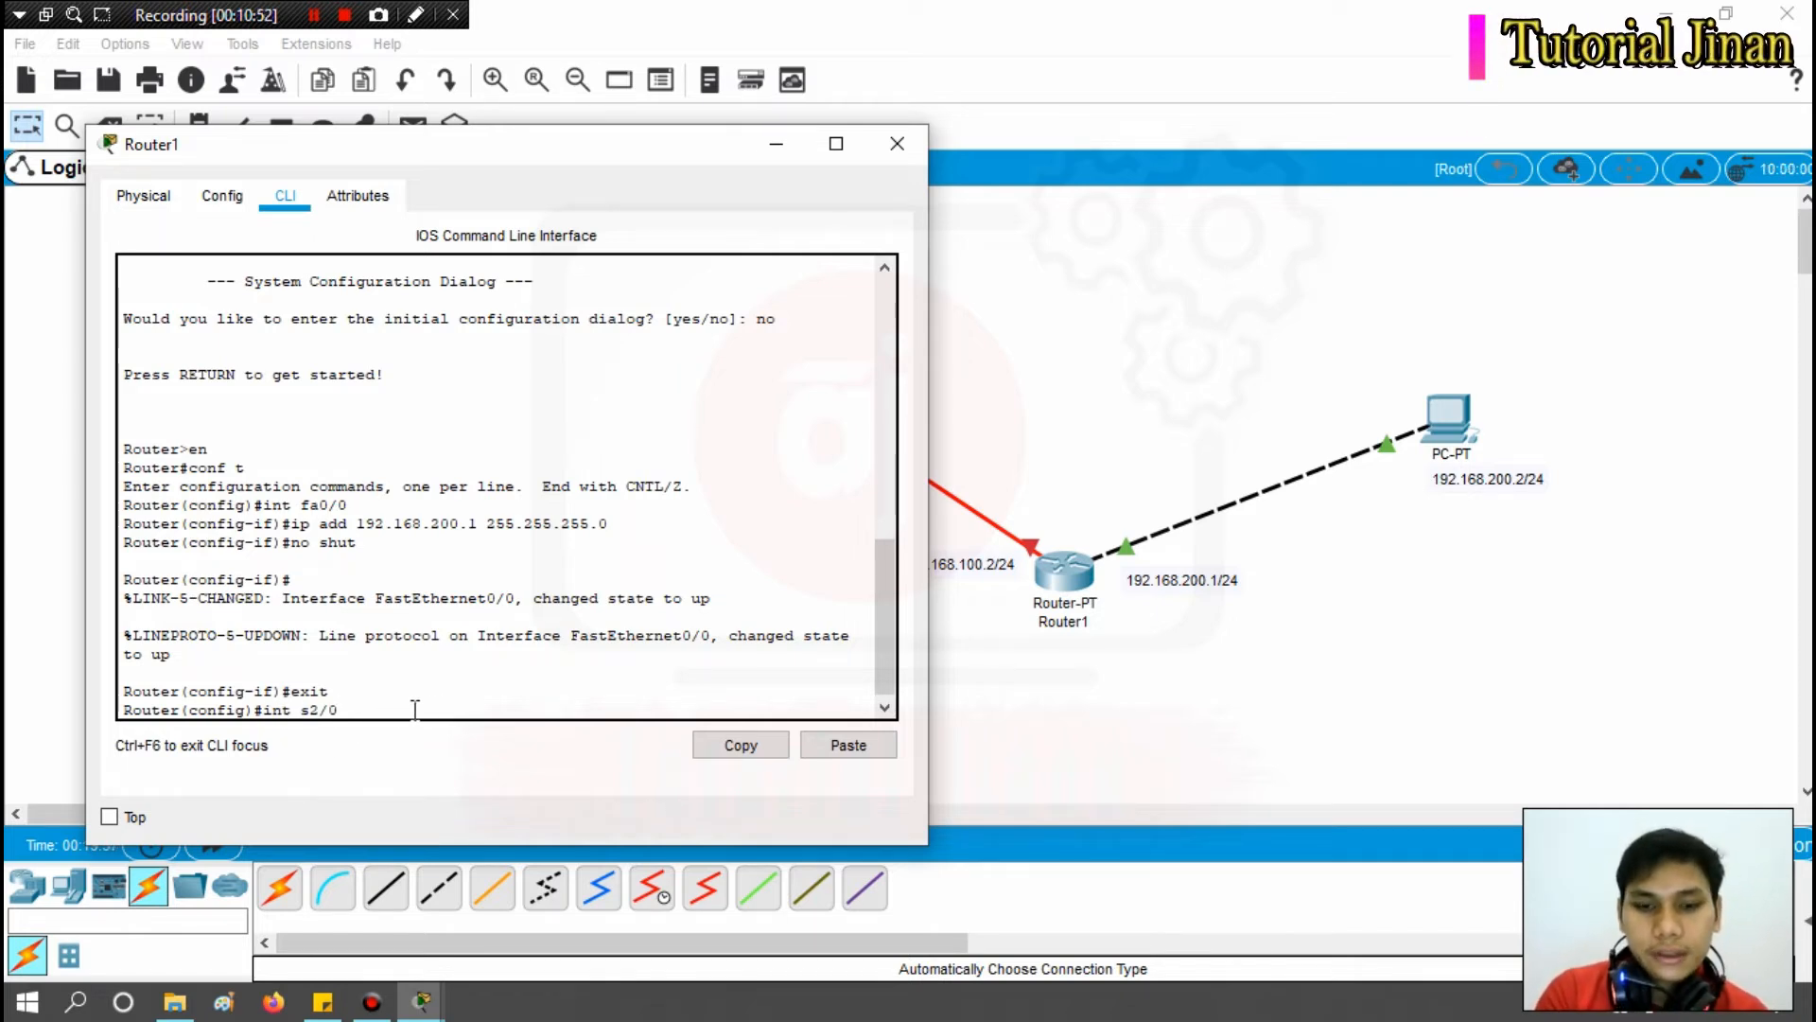
key(Return)
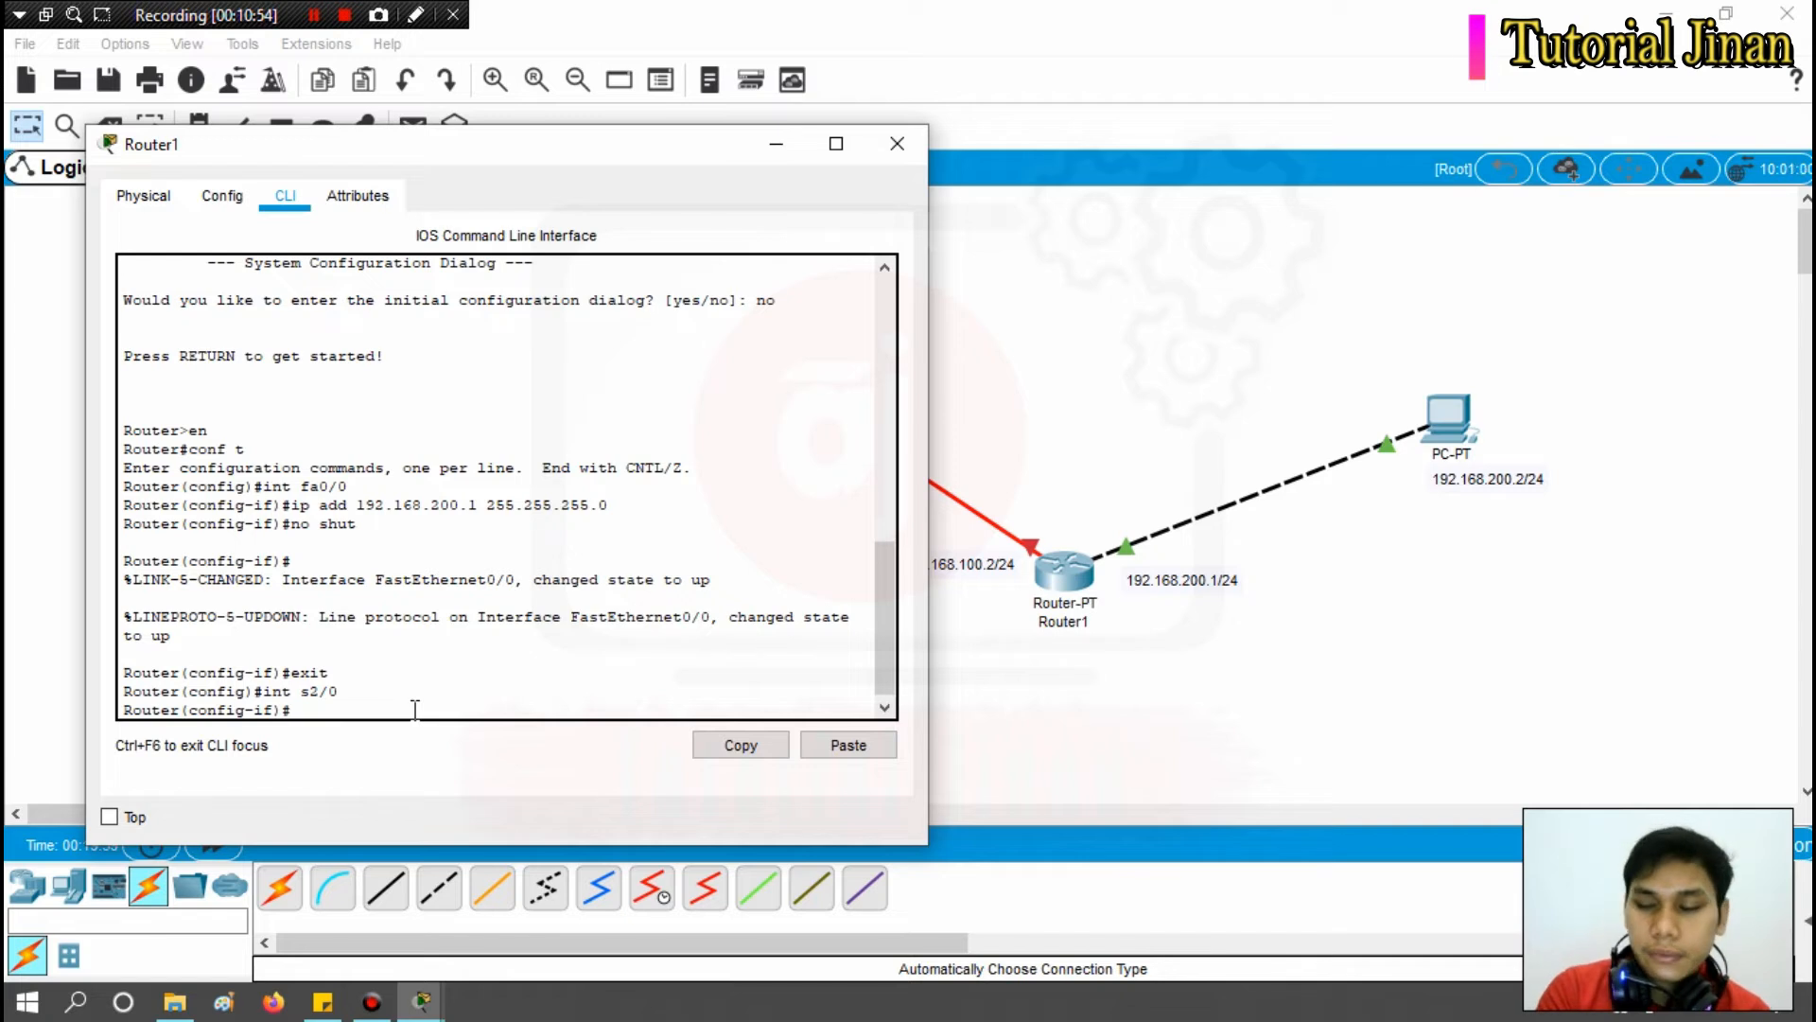
Assign IP address 192.168.100.2 with mask 255.255.255.0 to Router1's interface s2/0.
text(i)
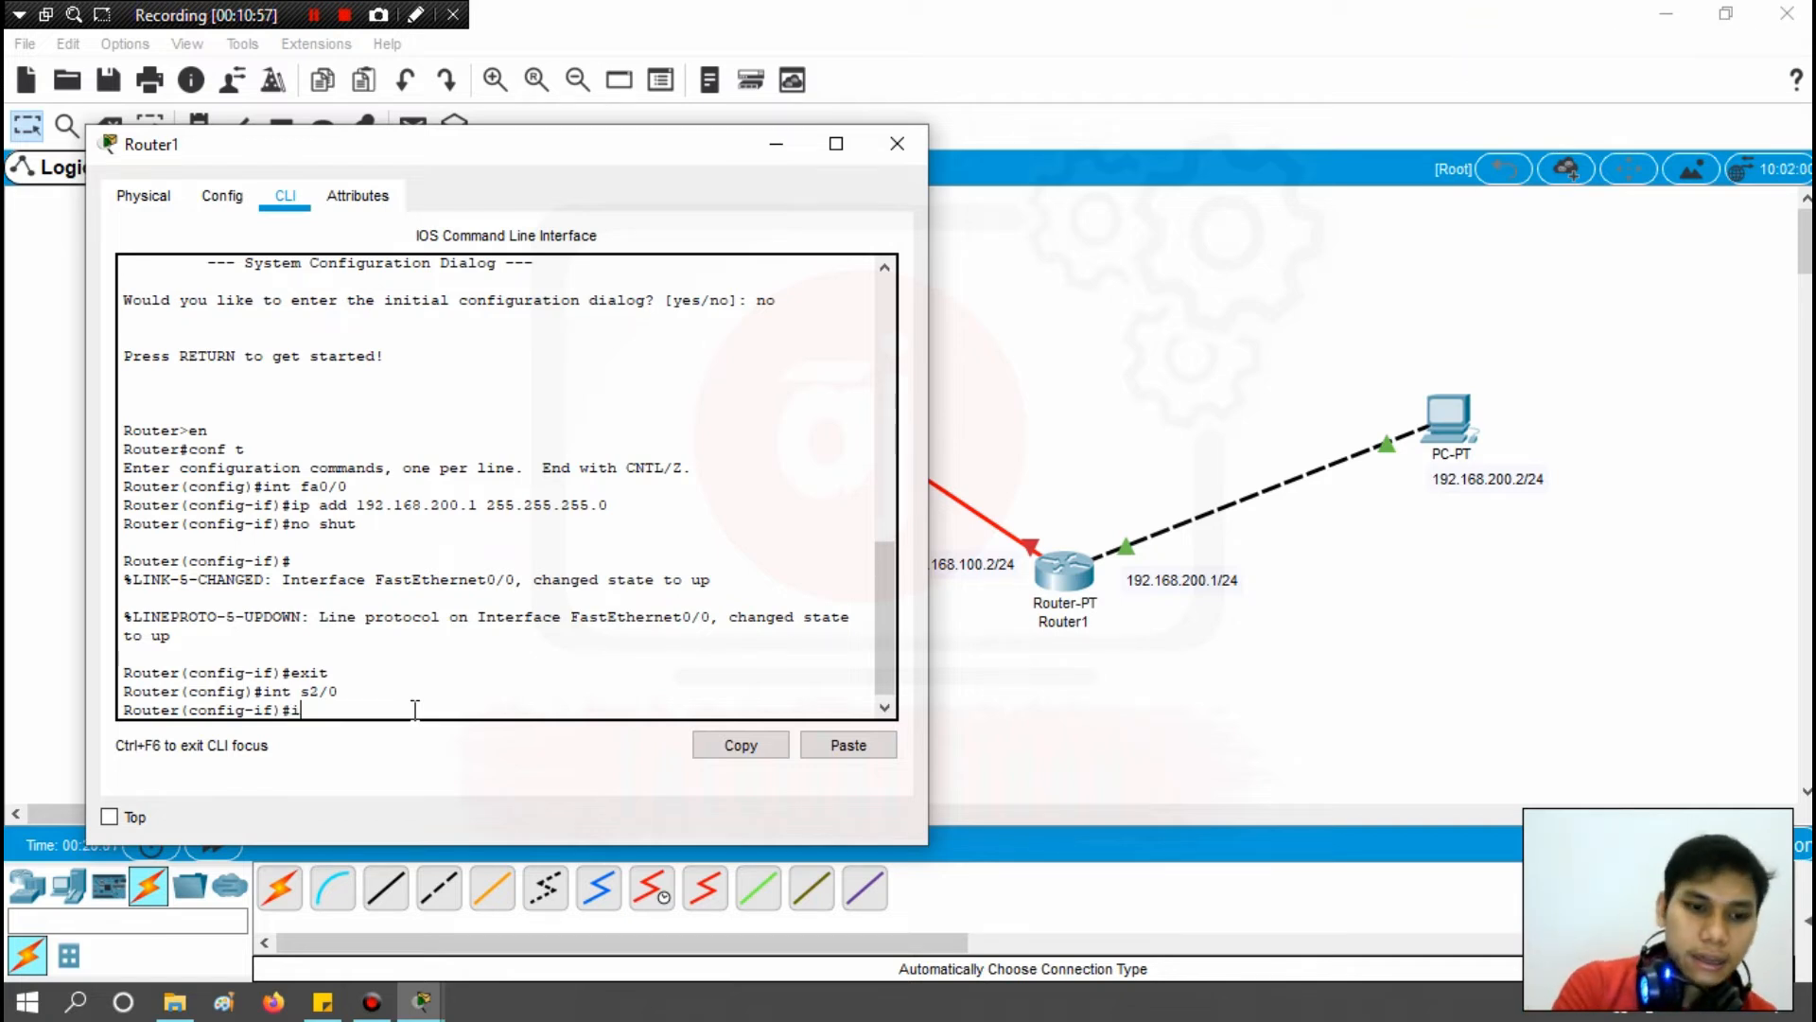
text(p add 192)
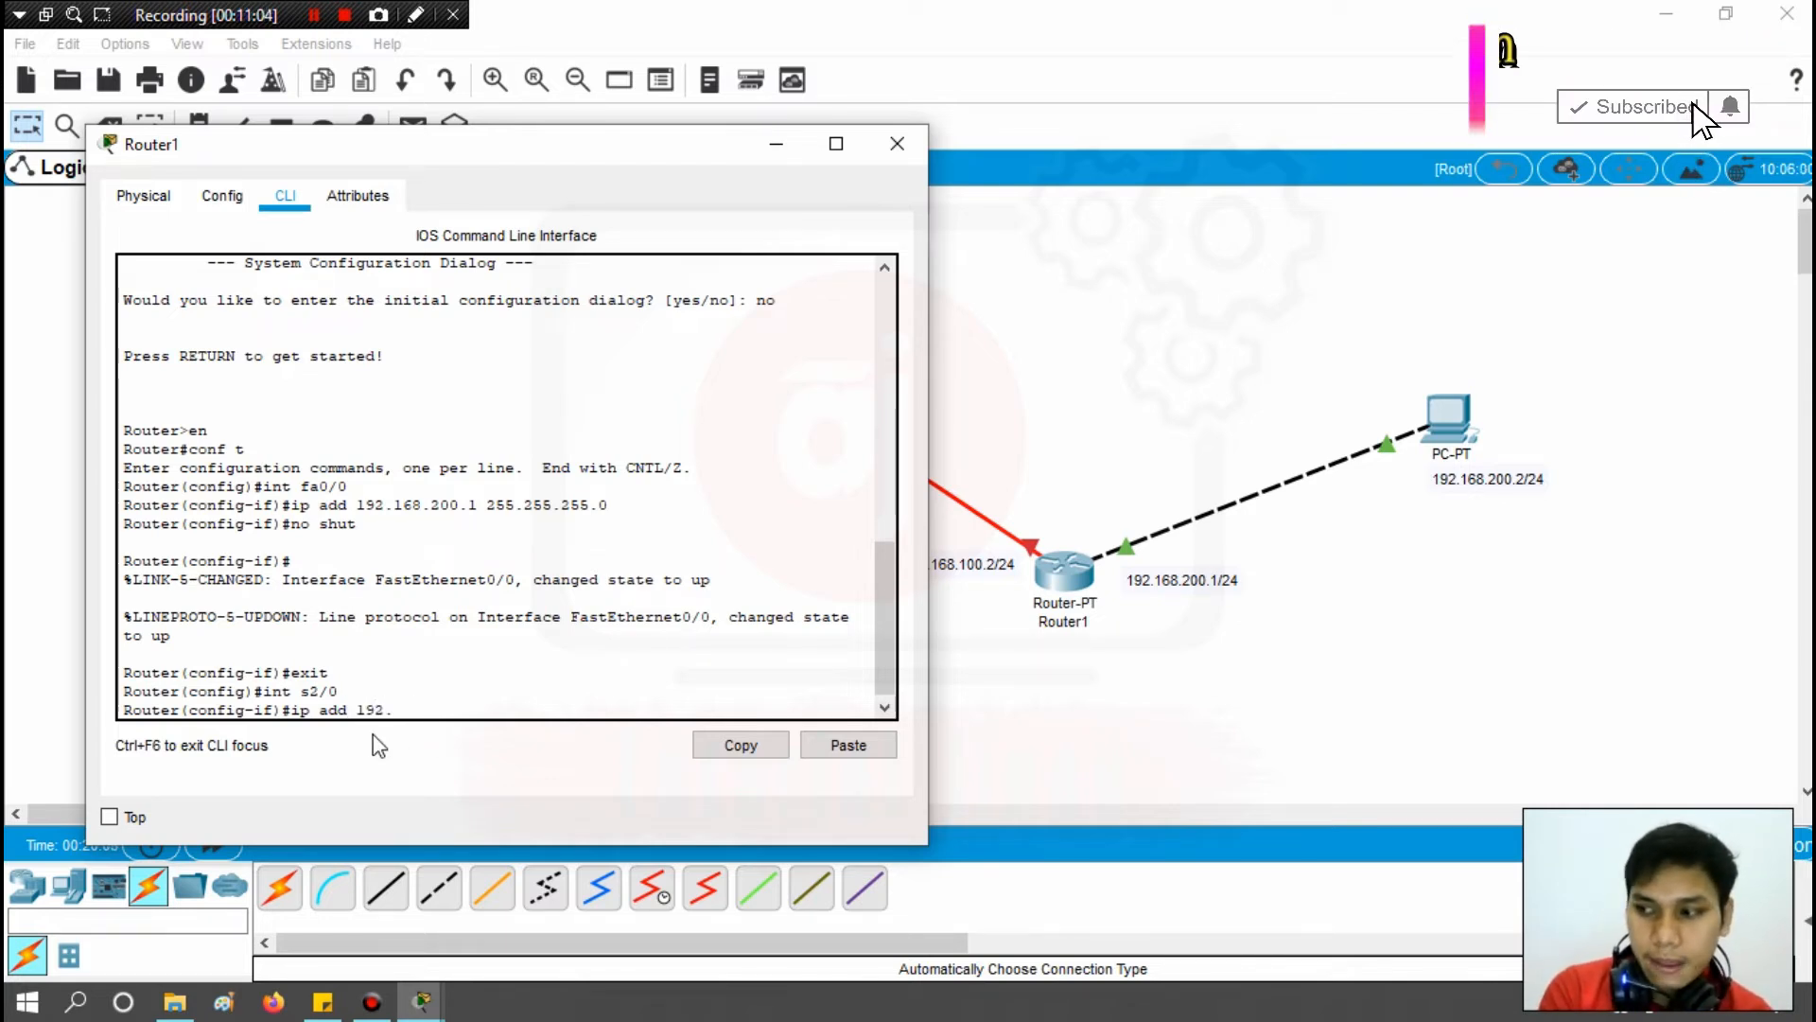
text(.168)
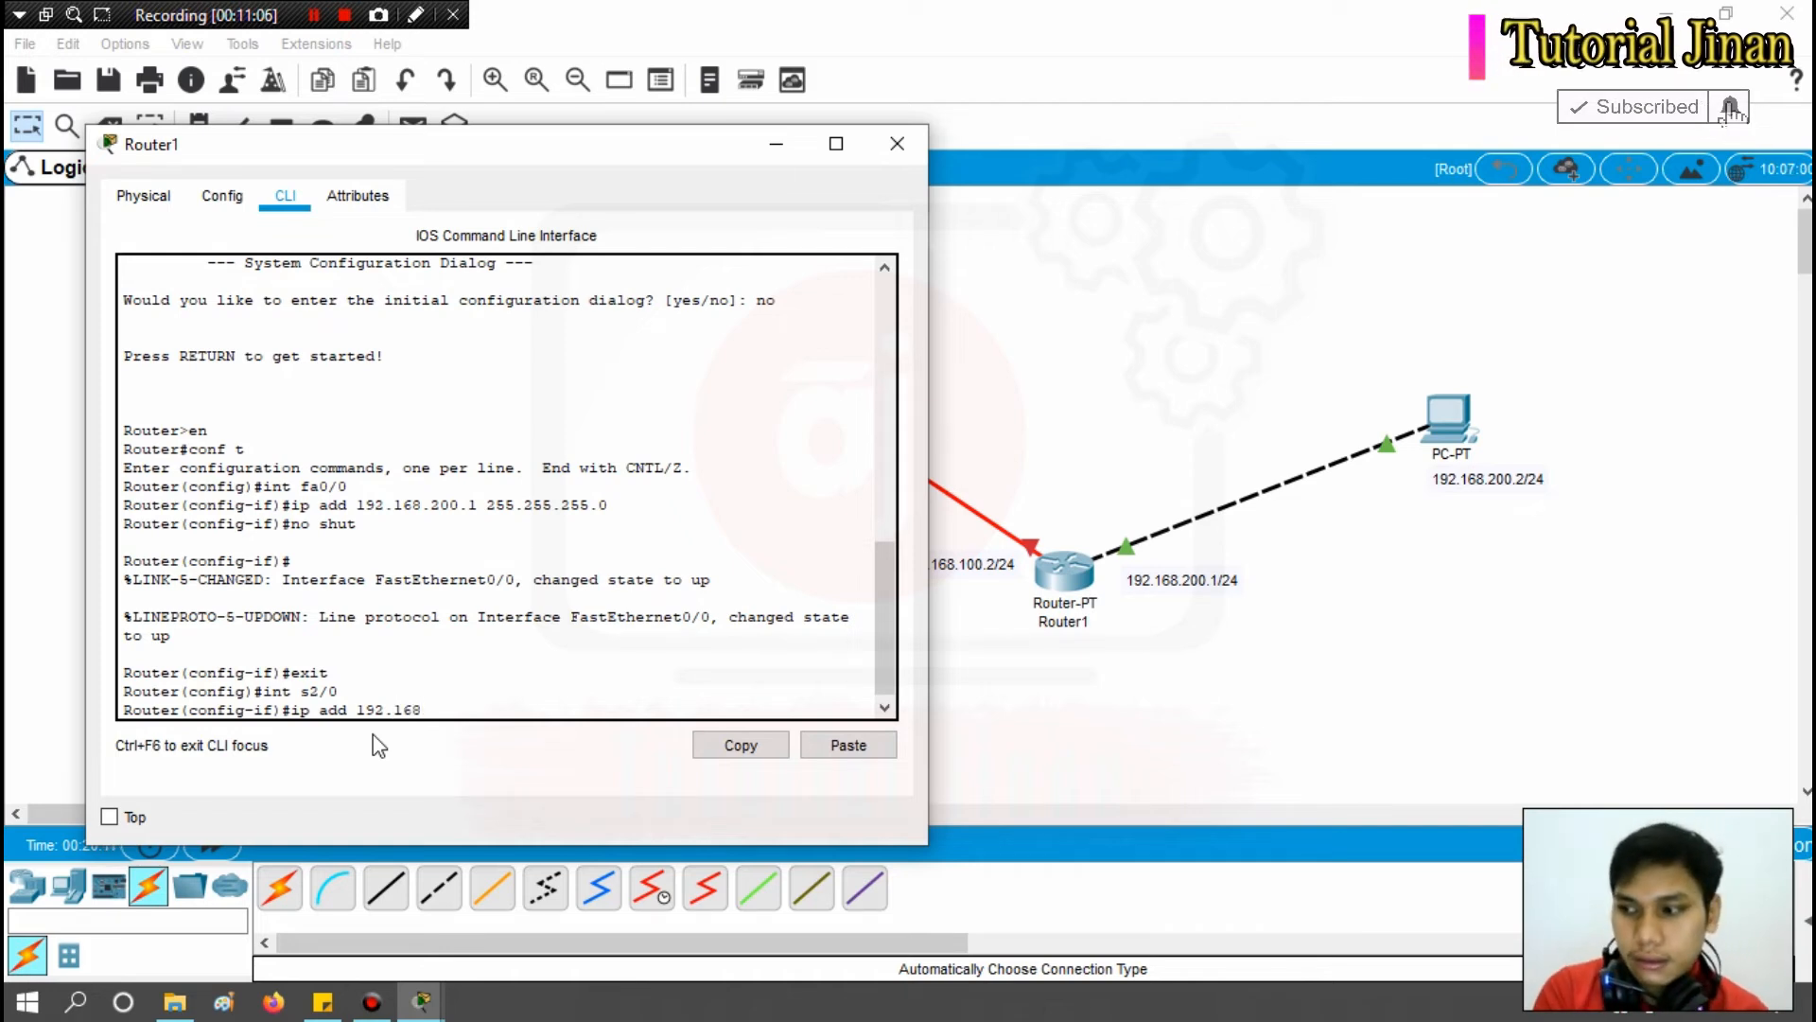
text(.100)
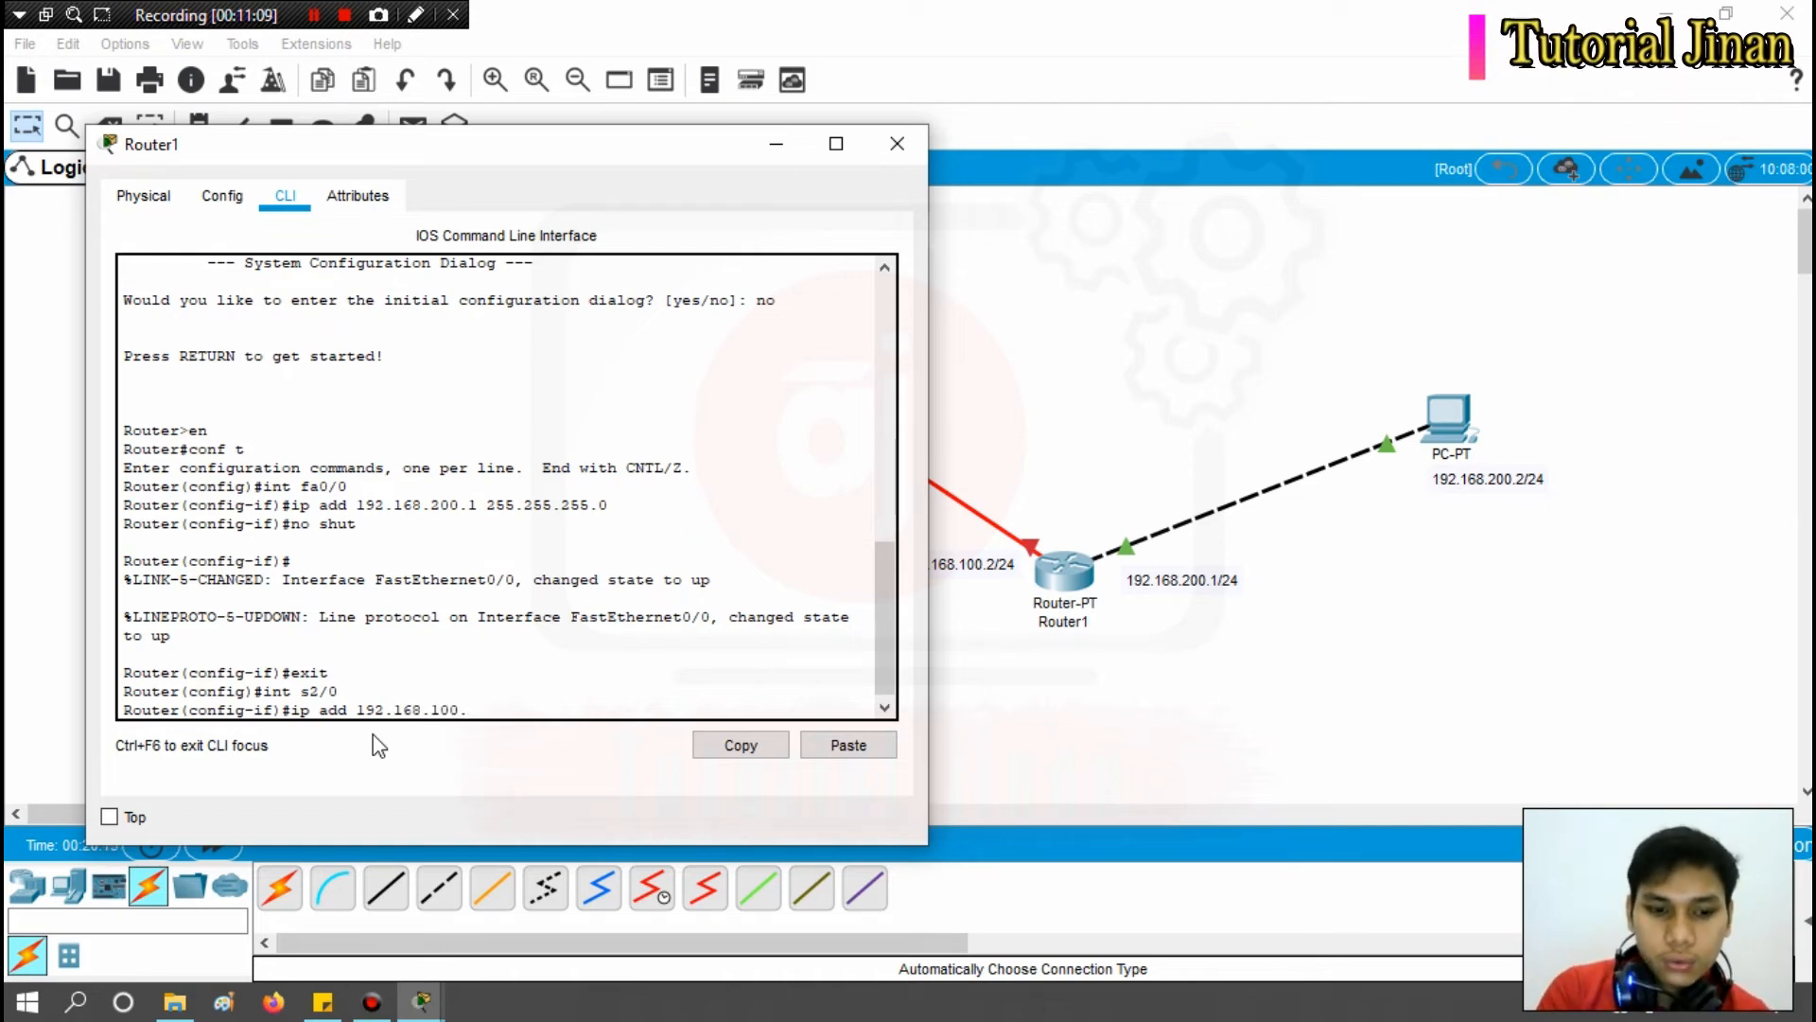
text(.2)
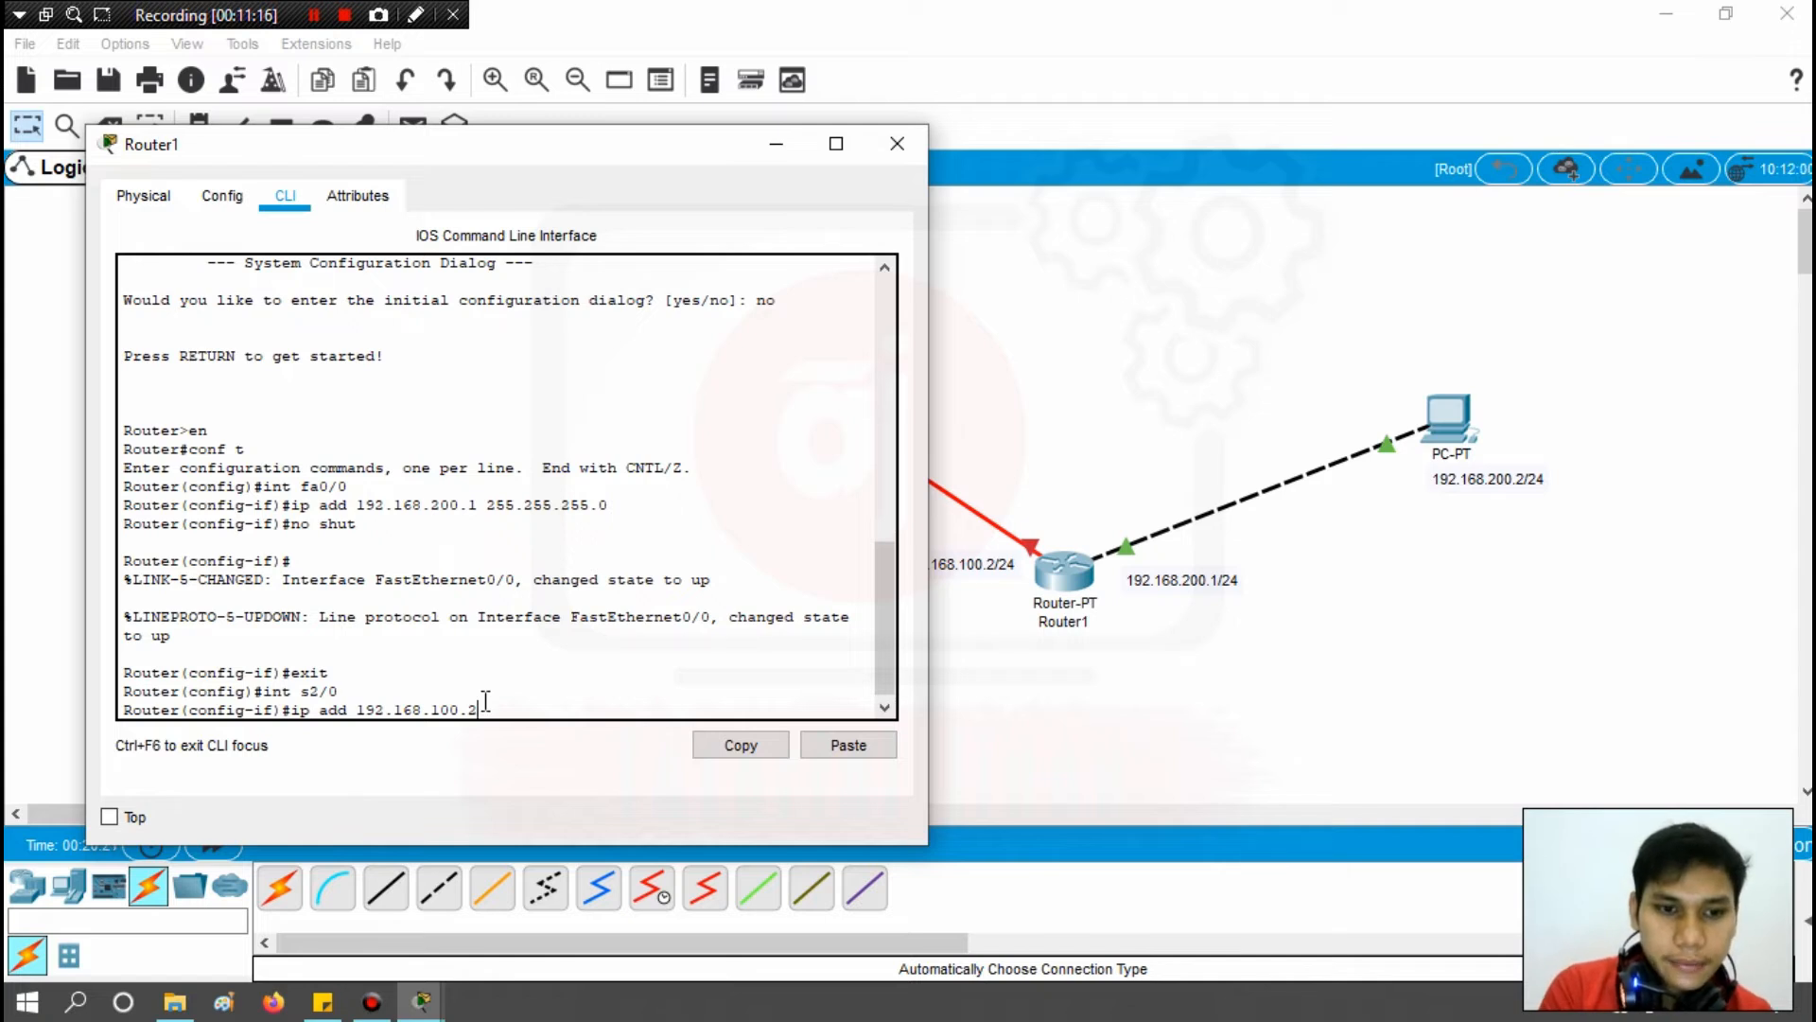
text(255.)
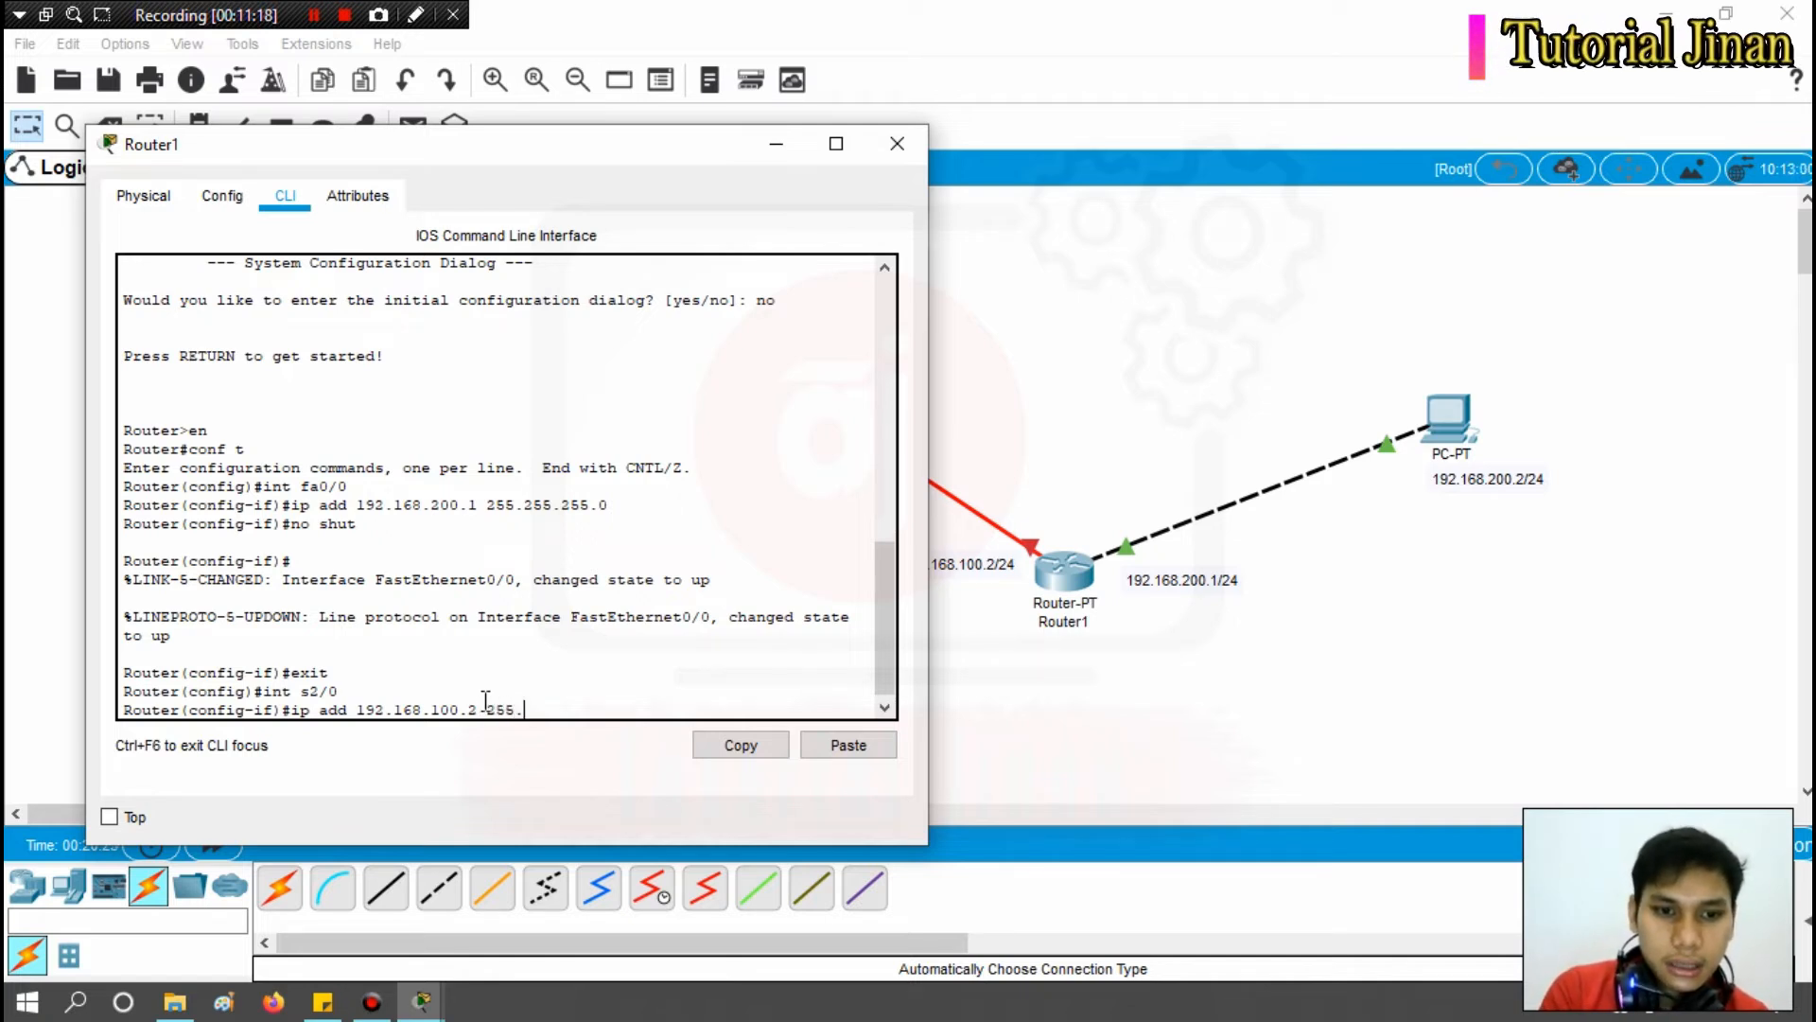
text(255.255.0)
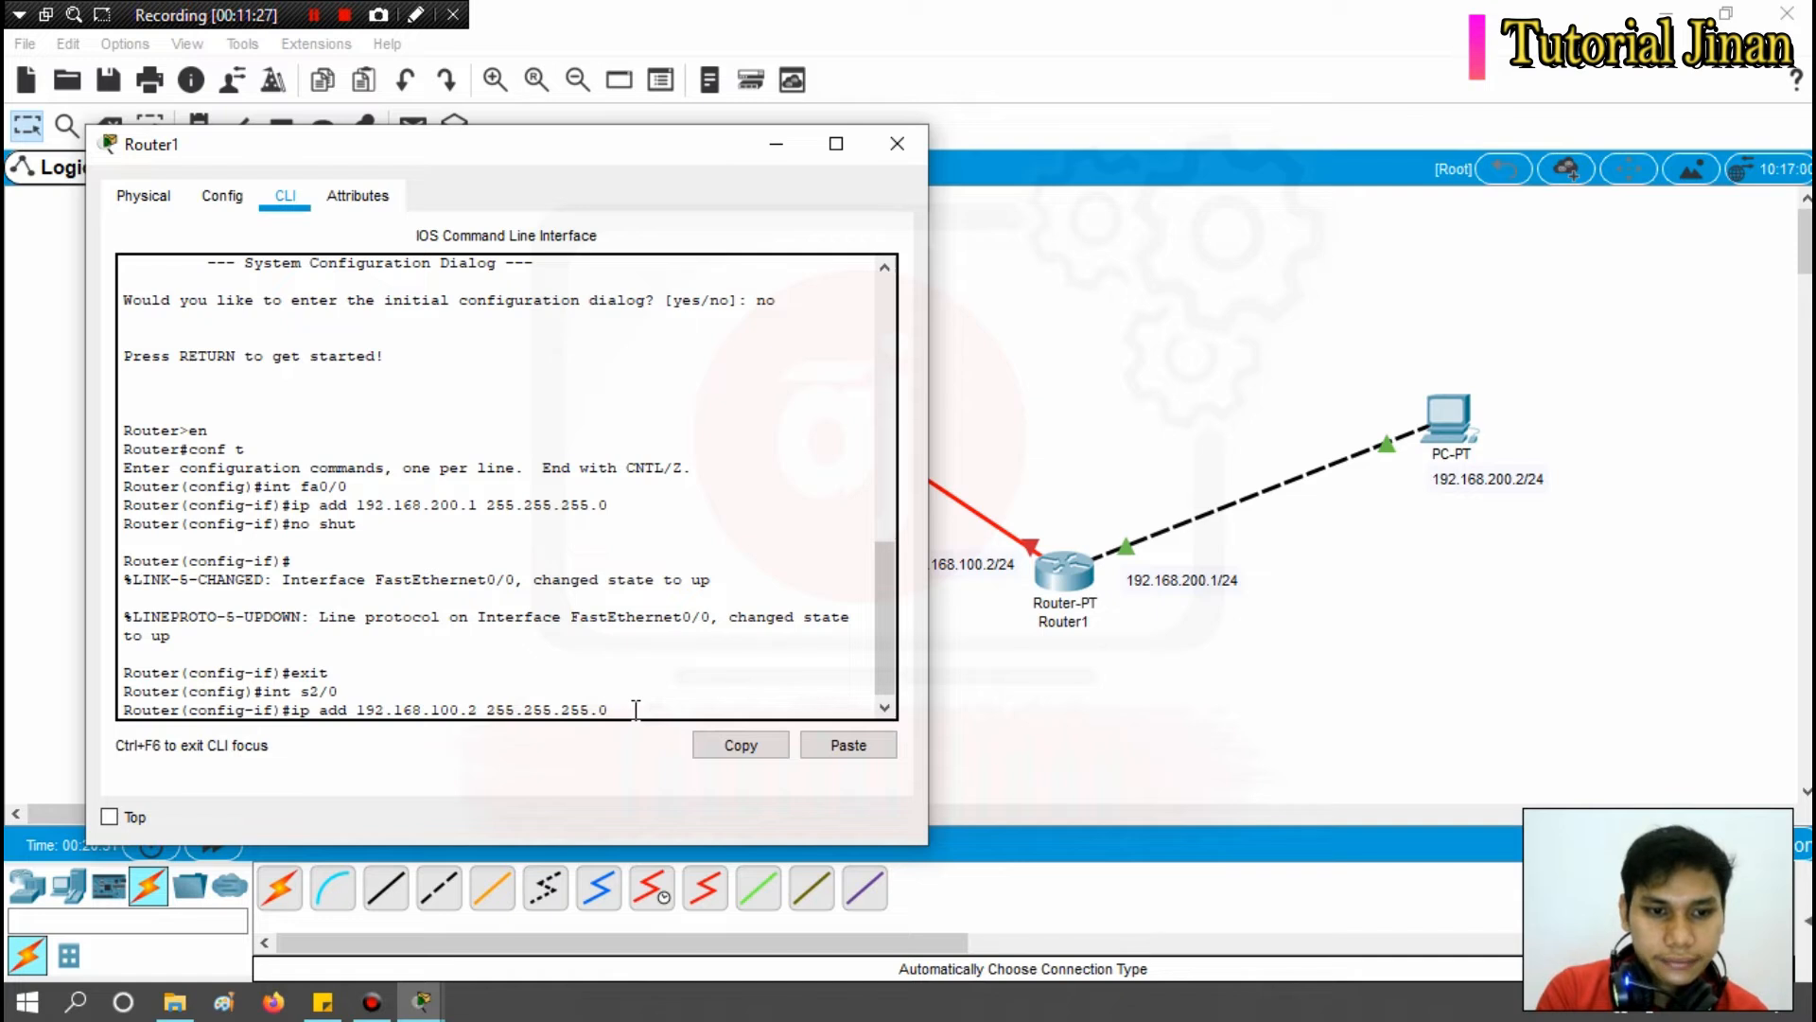
key(Return)
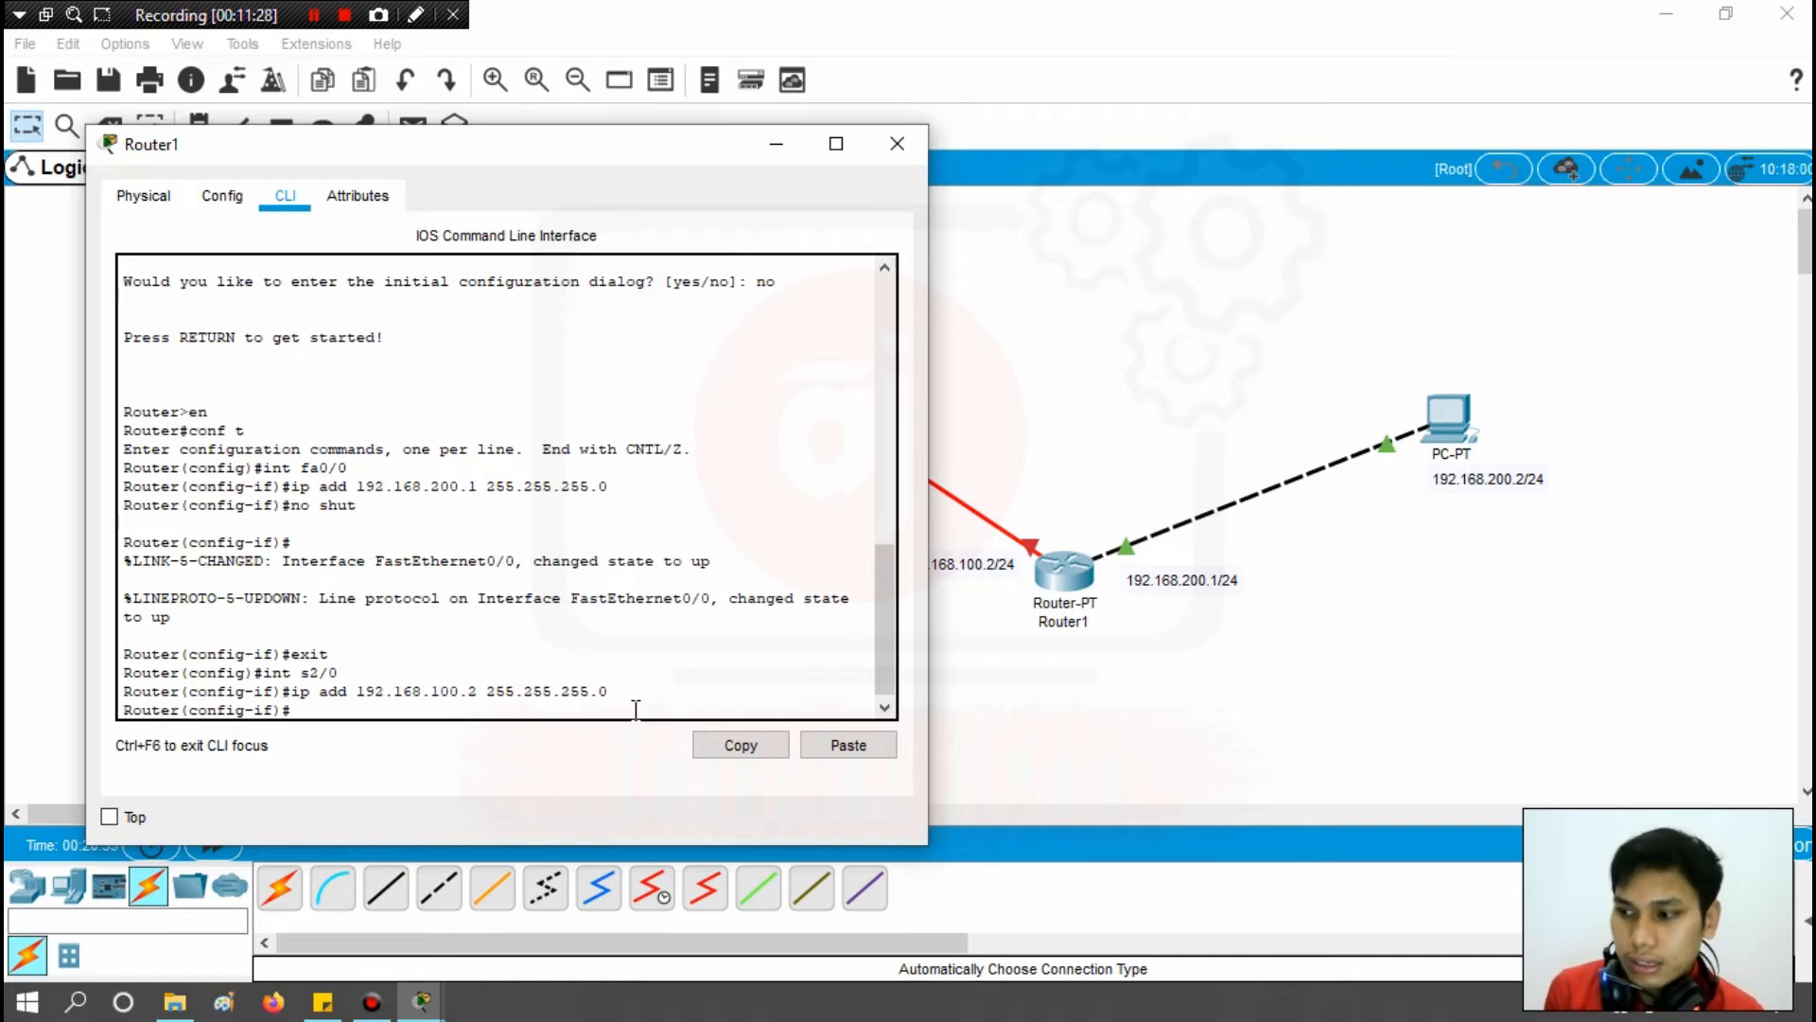
Enable Router1's s2/0 interface with no shut and exit all the way back to privileged mode.
text(no)
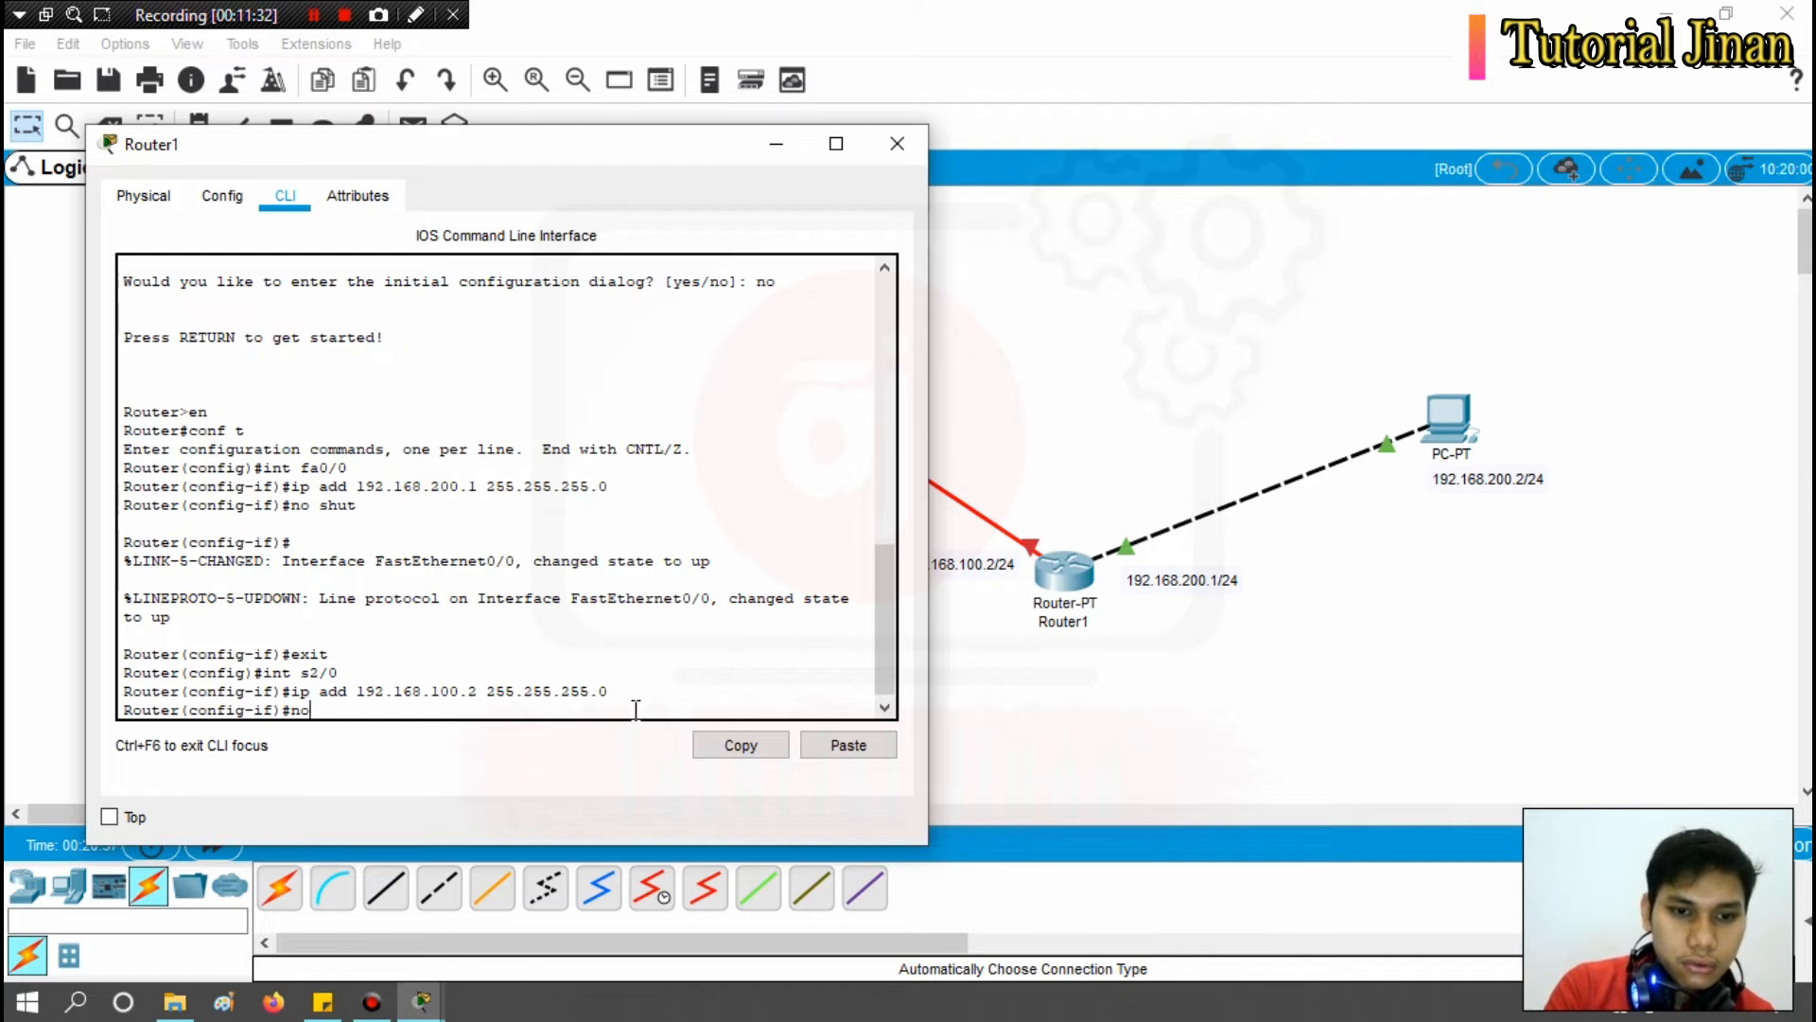
text( shut)
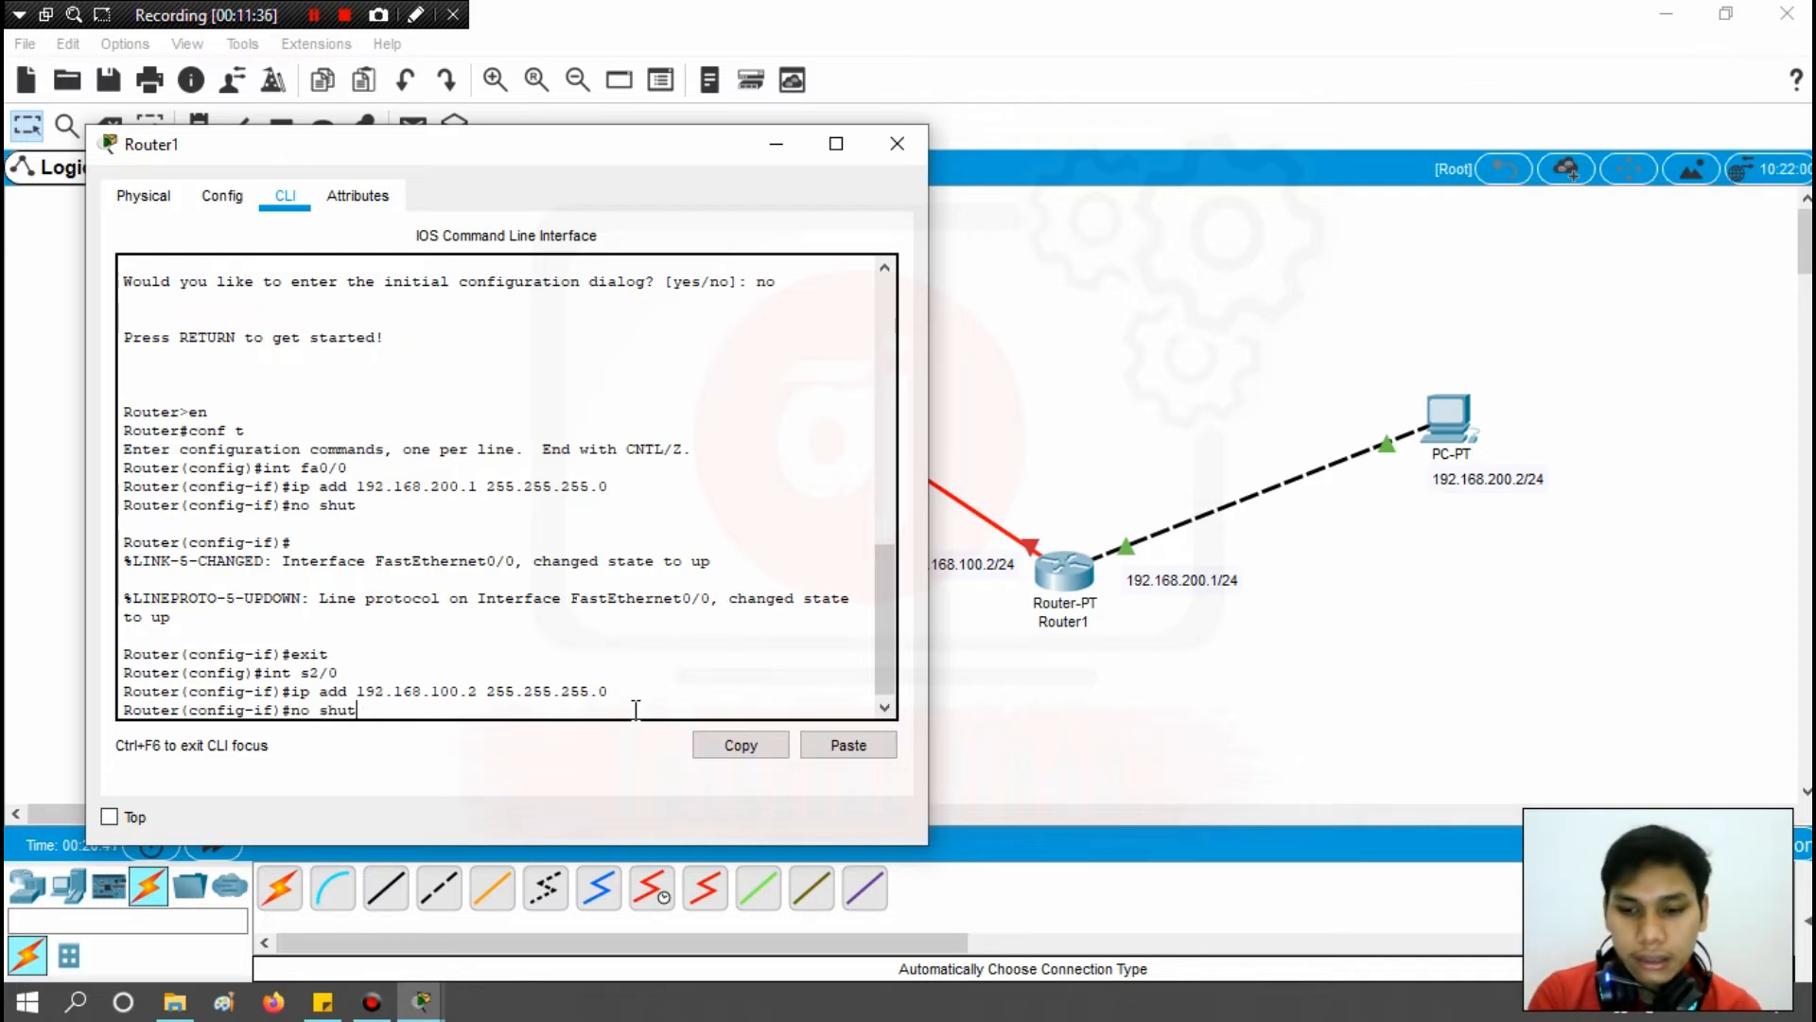
key(Return)
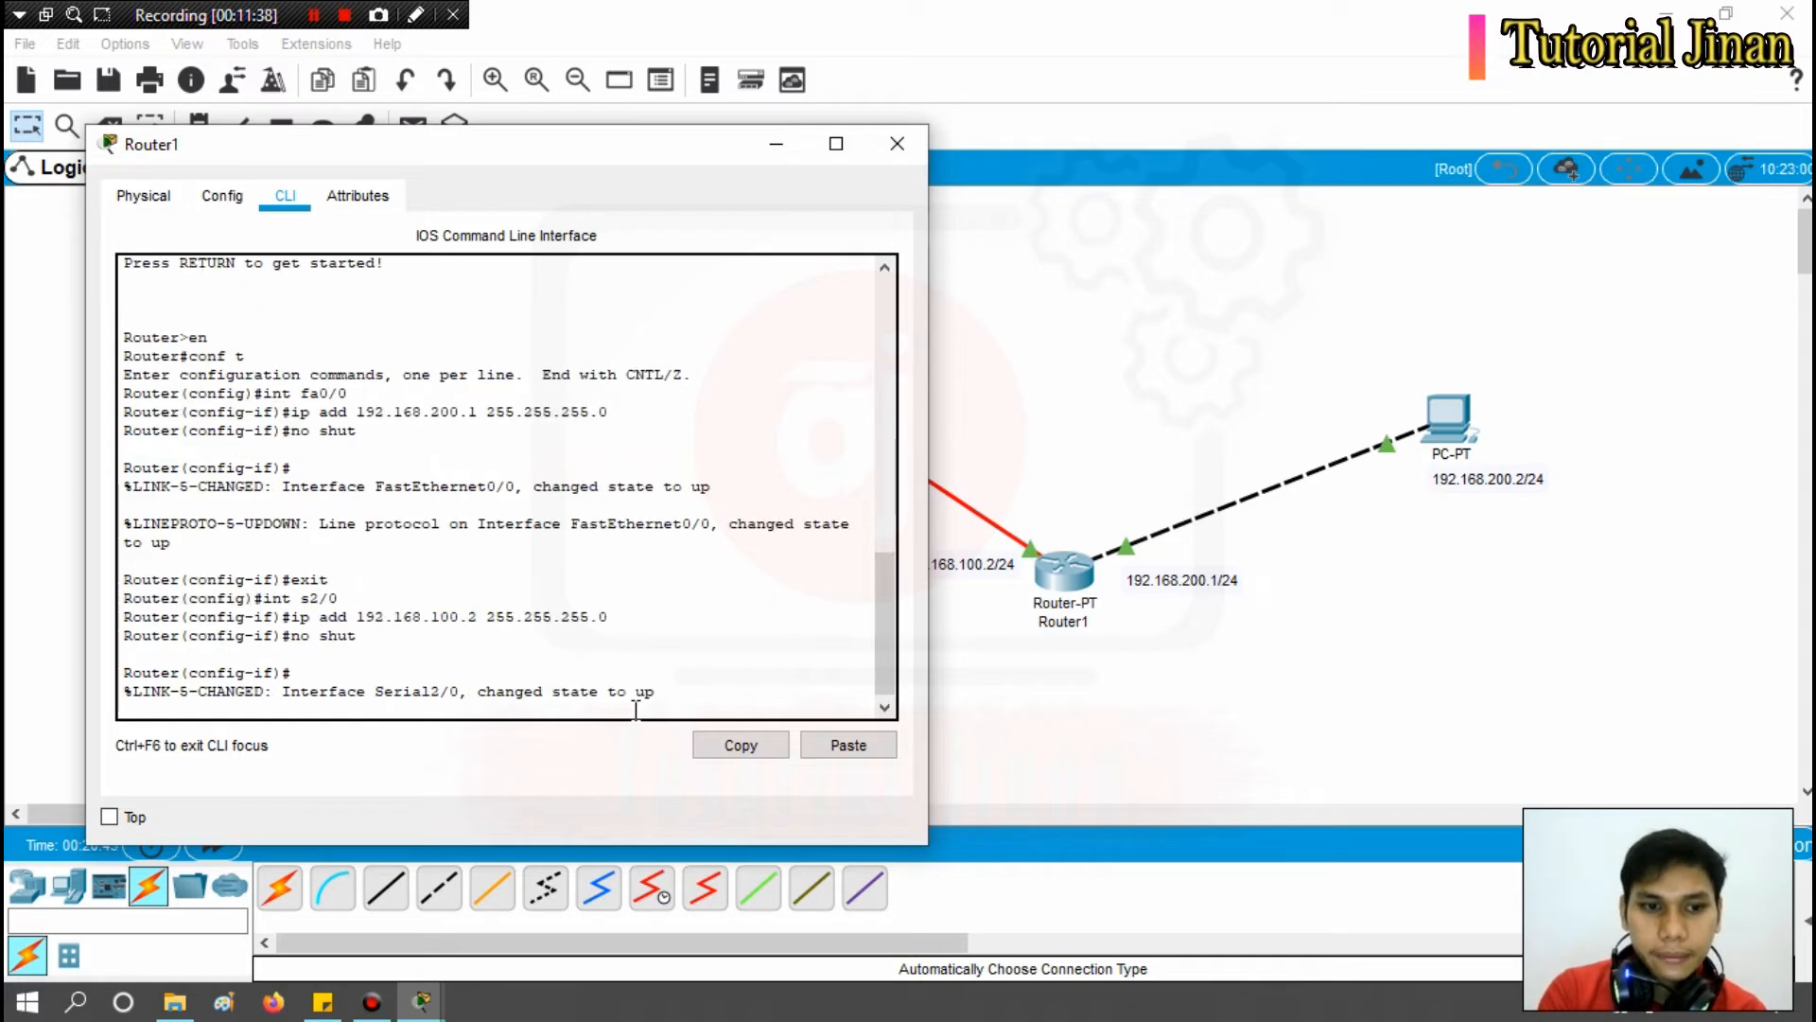
key(Return)
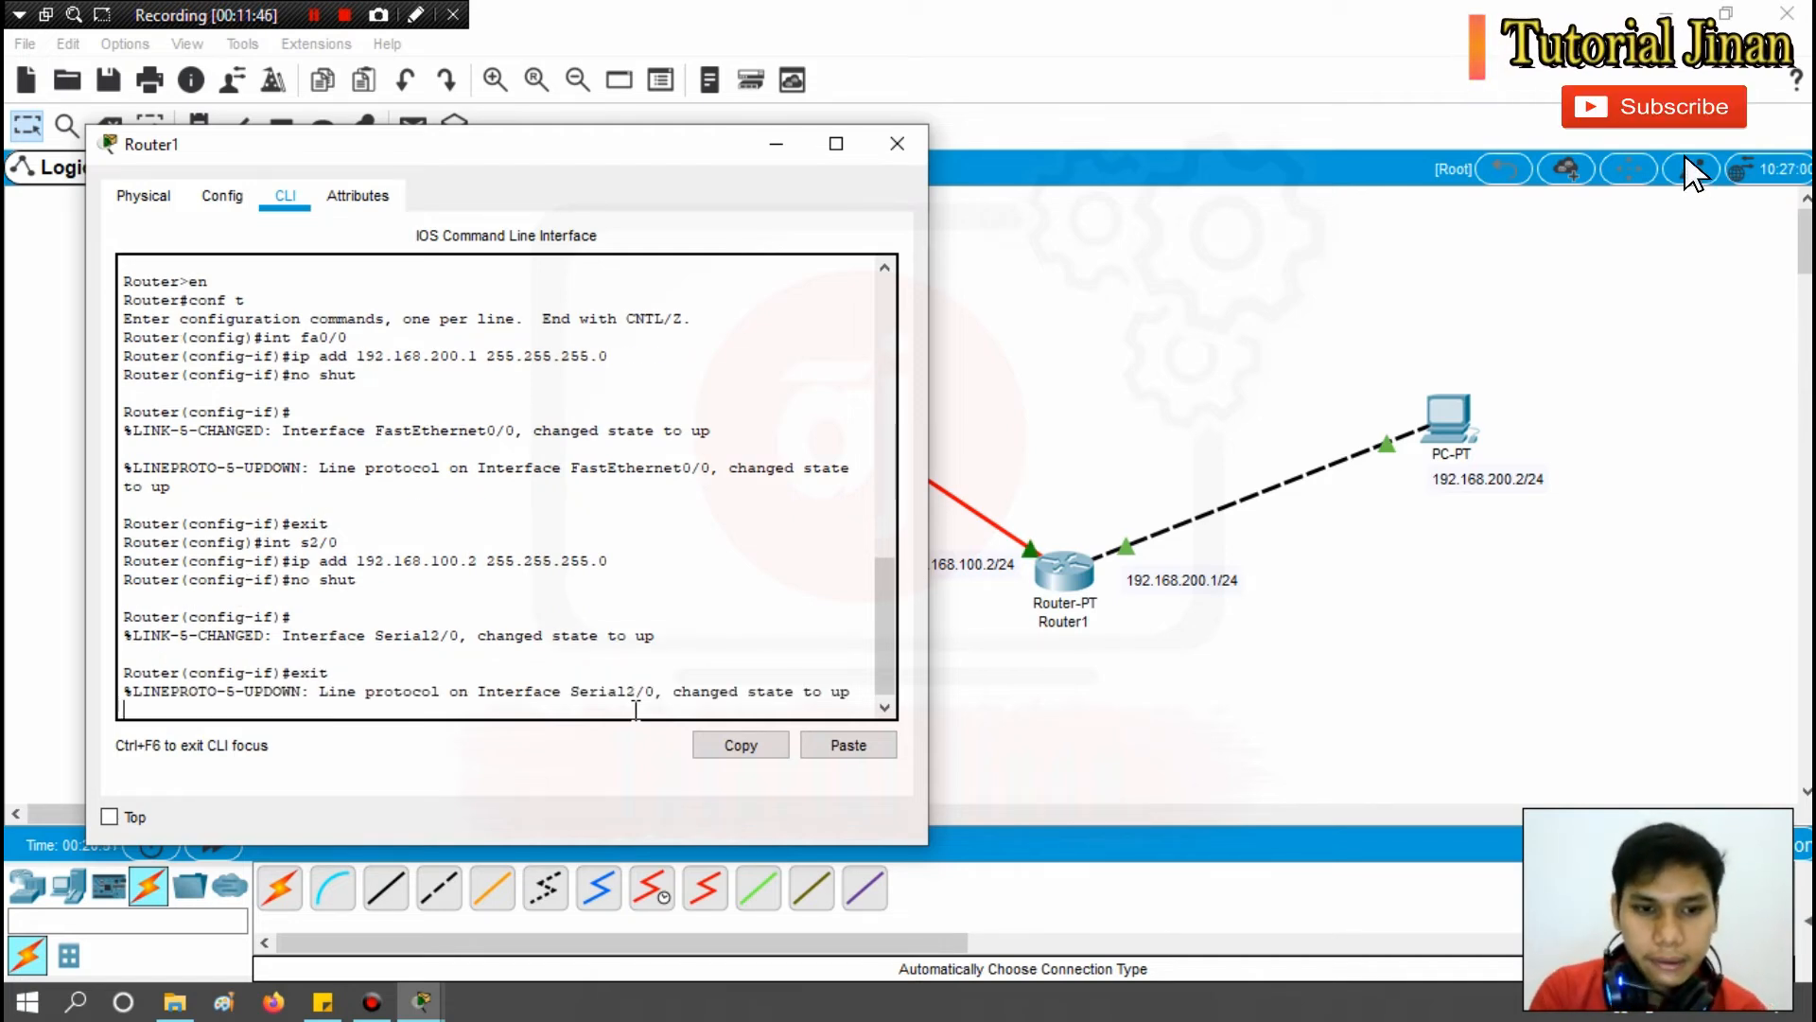
key(Return)
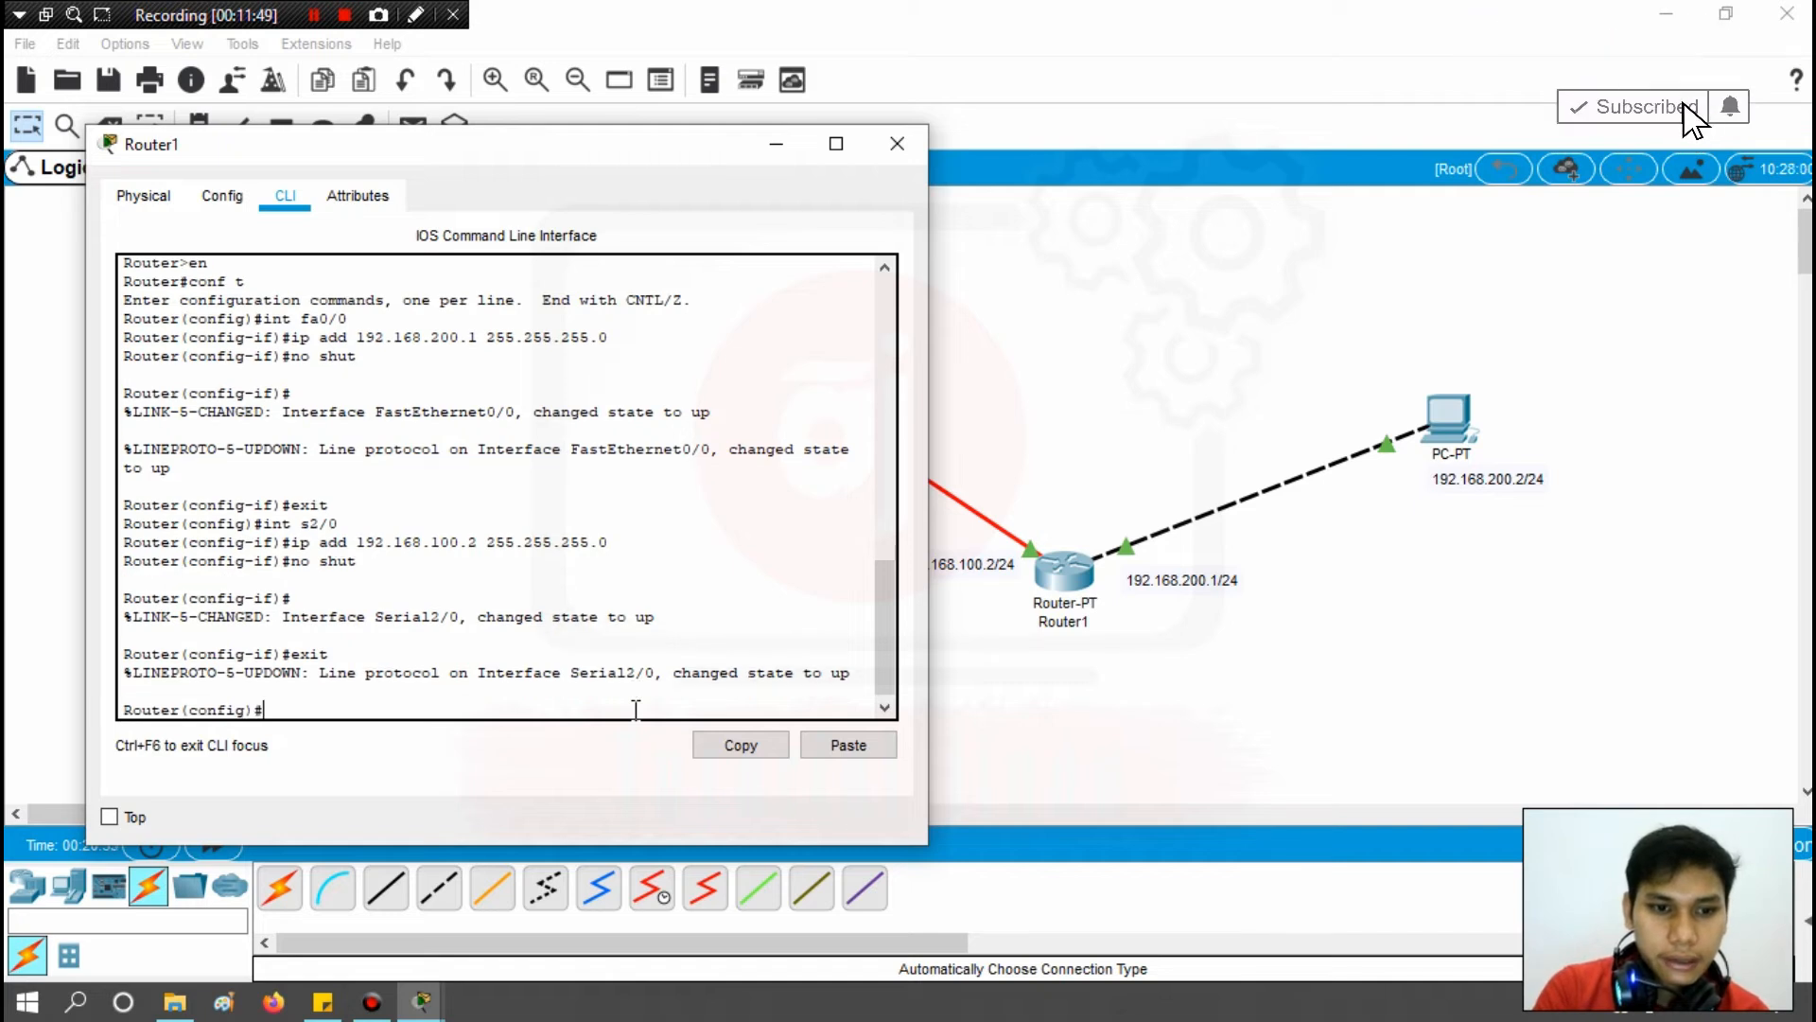
text(exit)
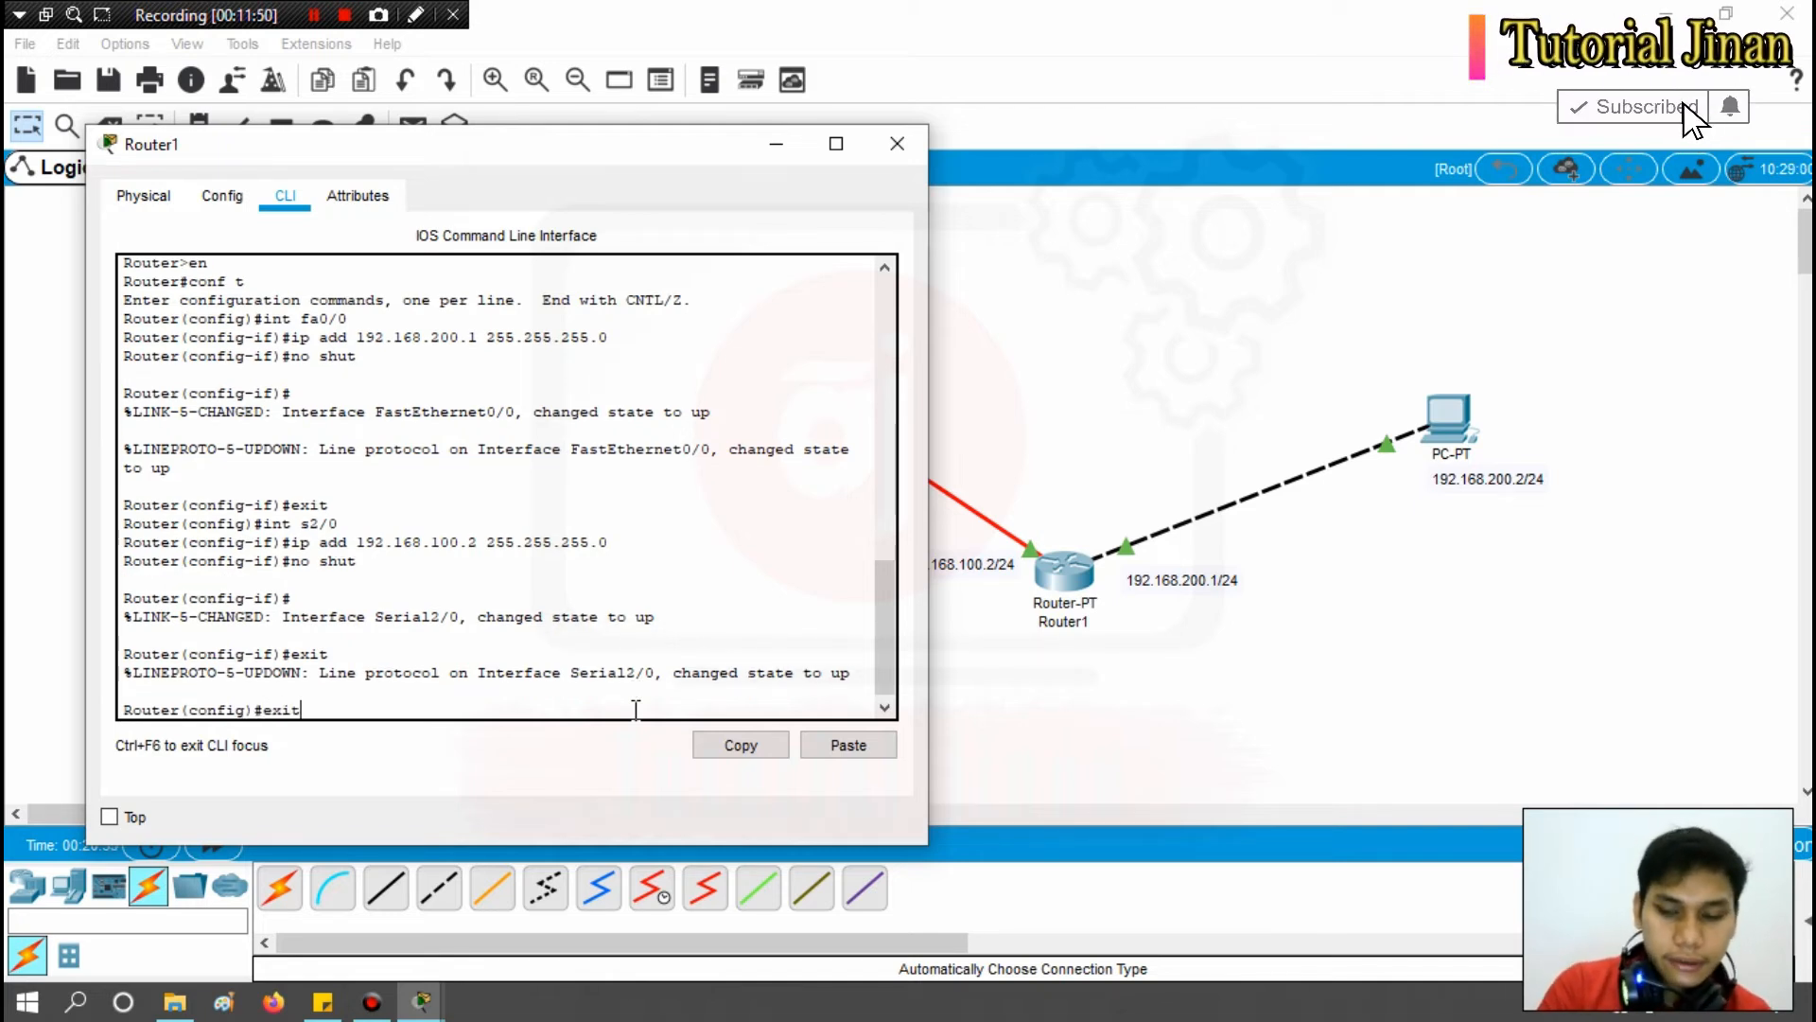
key(Return)
key(Return)
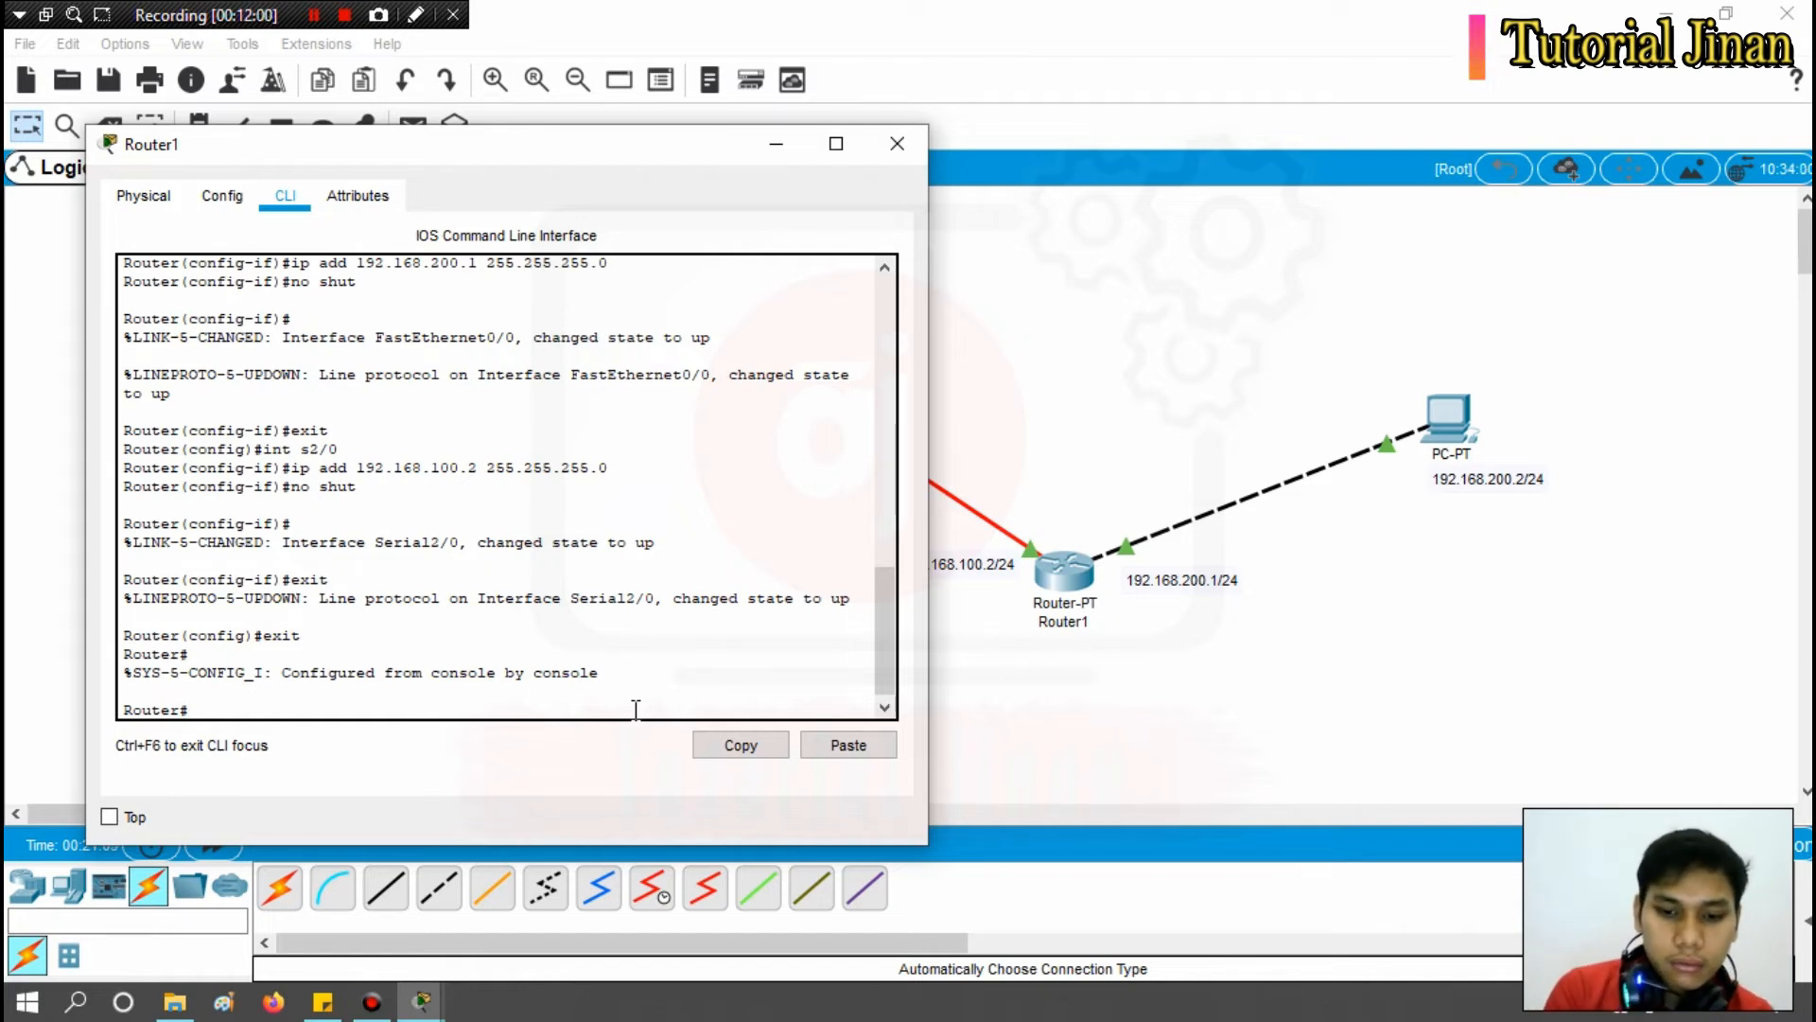
Save Router1's configuration with copy running-config startup-config, accepting the default destination filename.
text(copy)
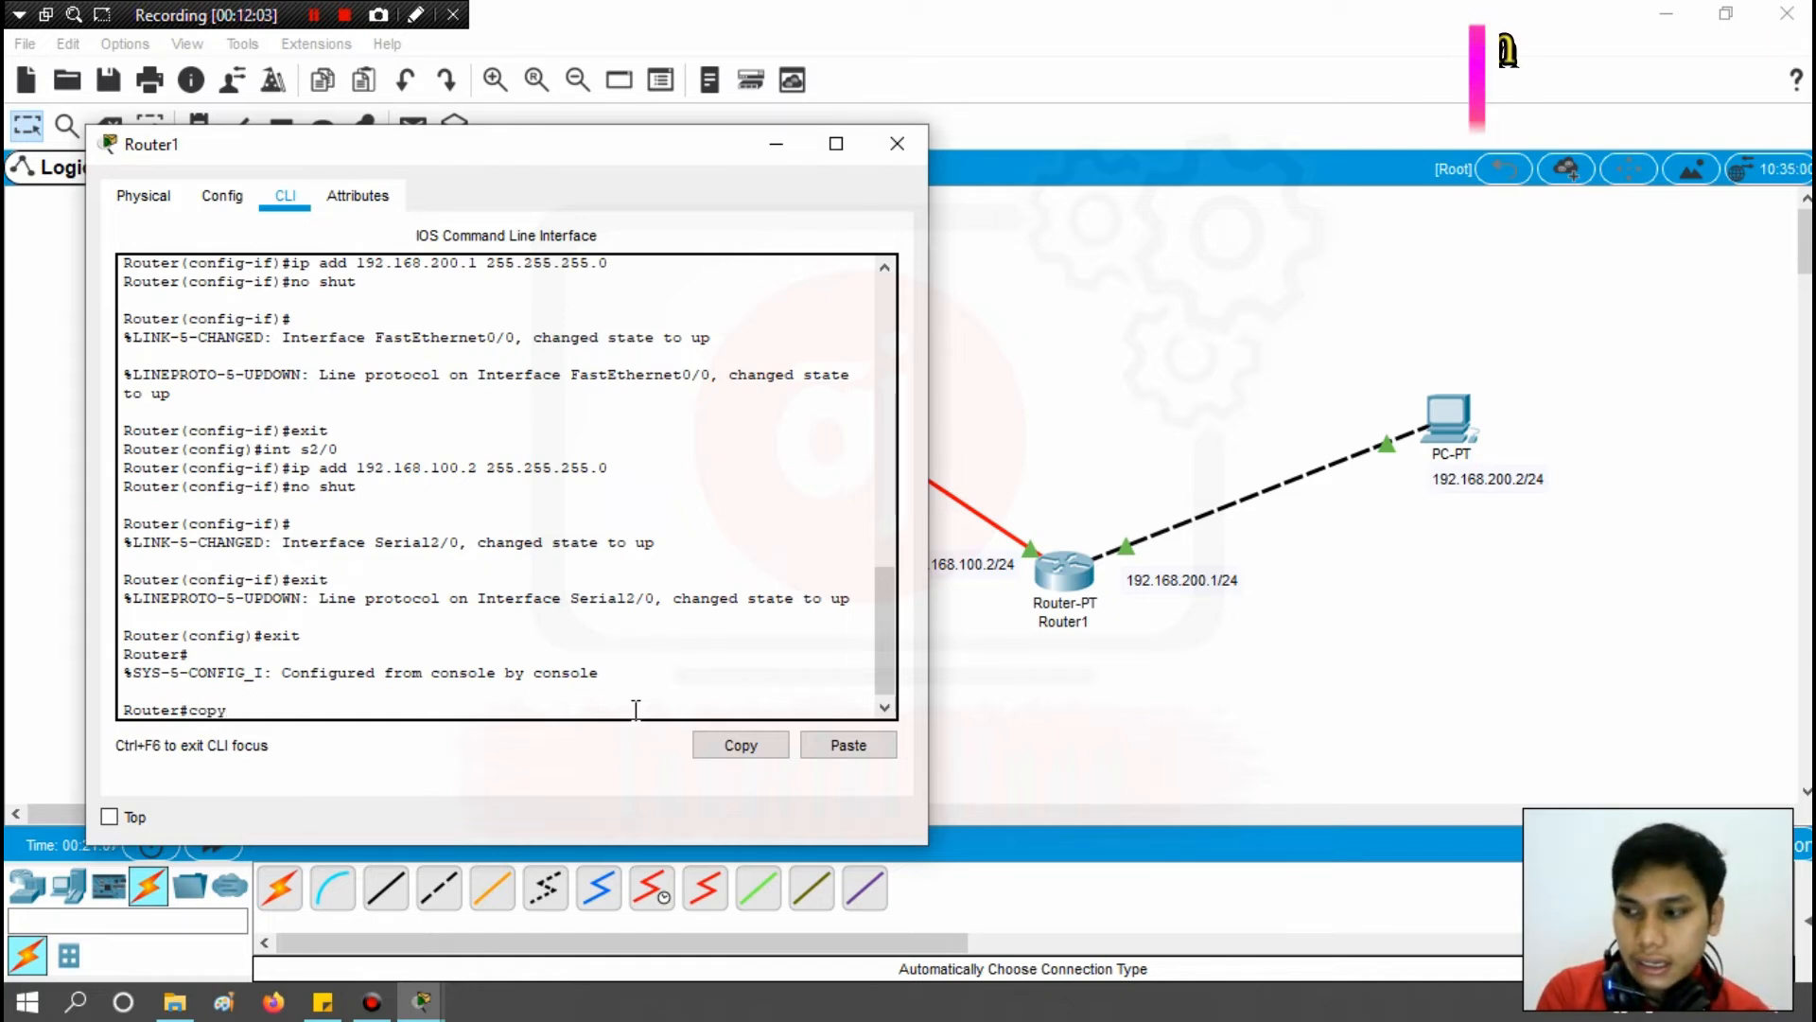
text( runnin)
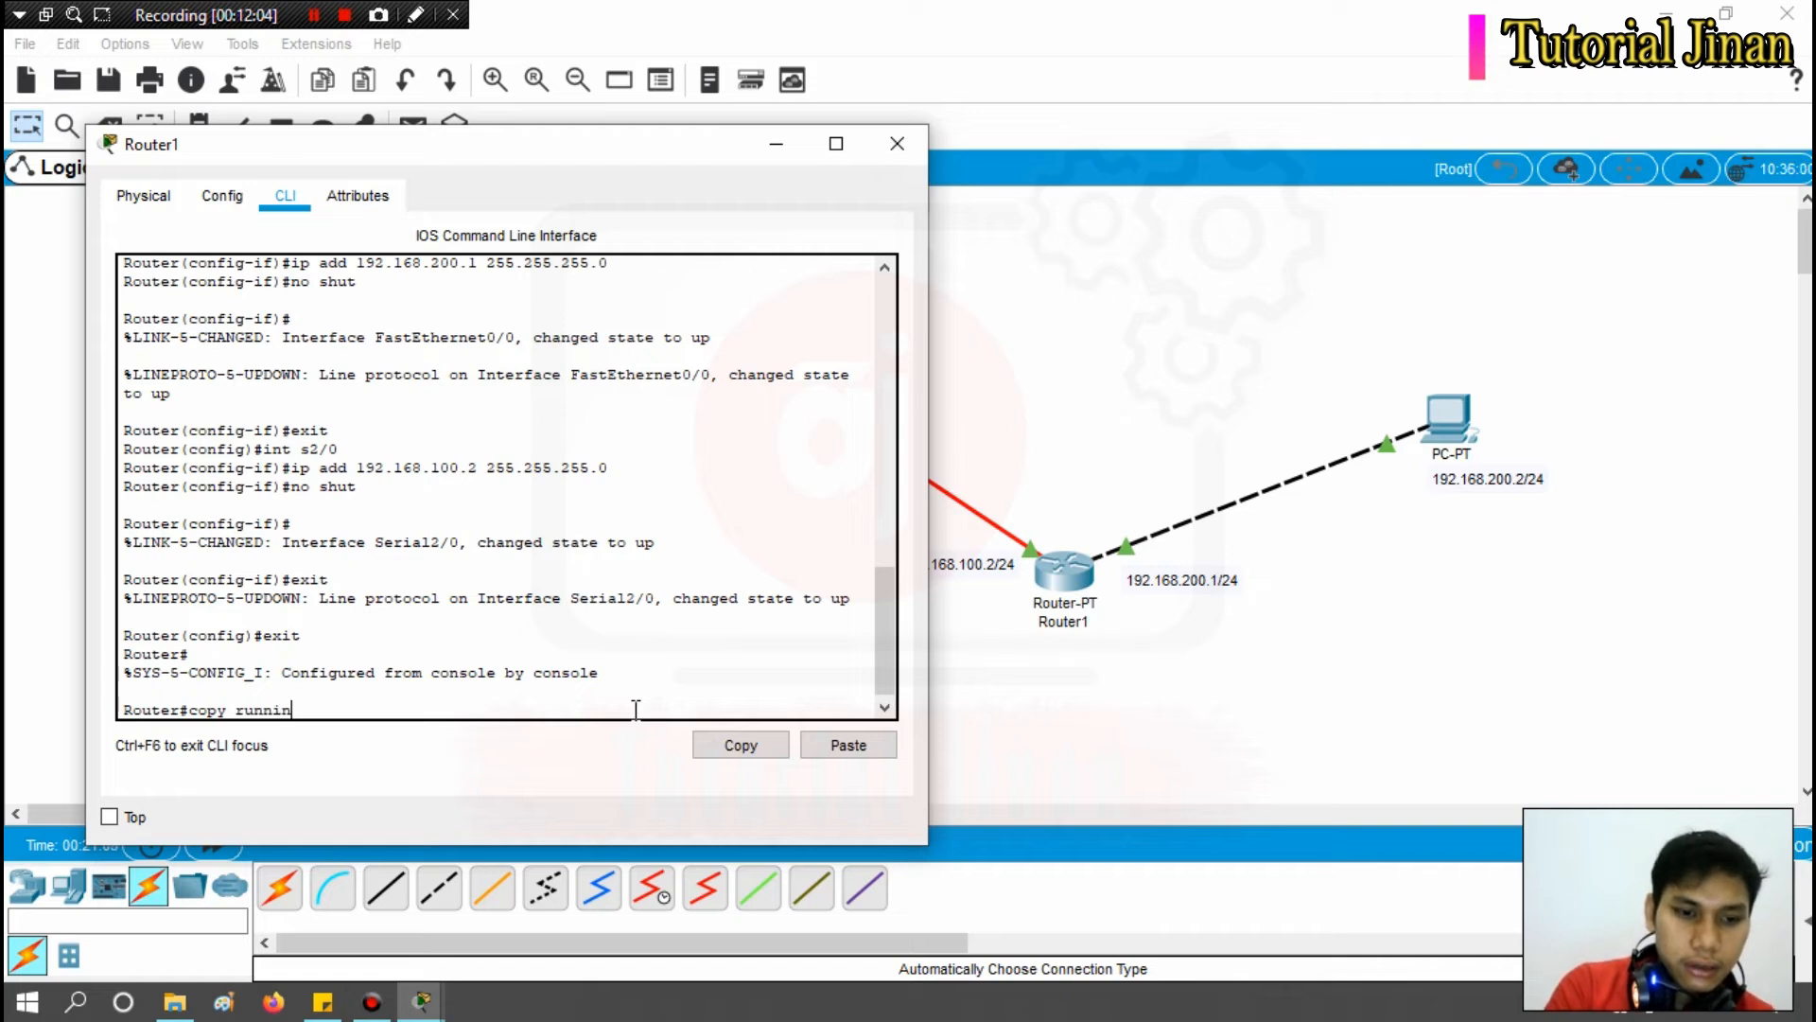
text(g-)
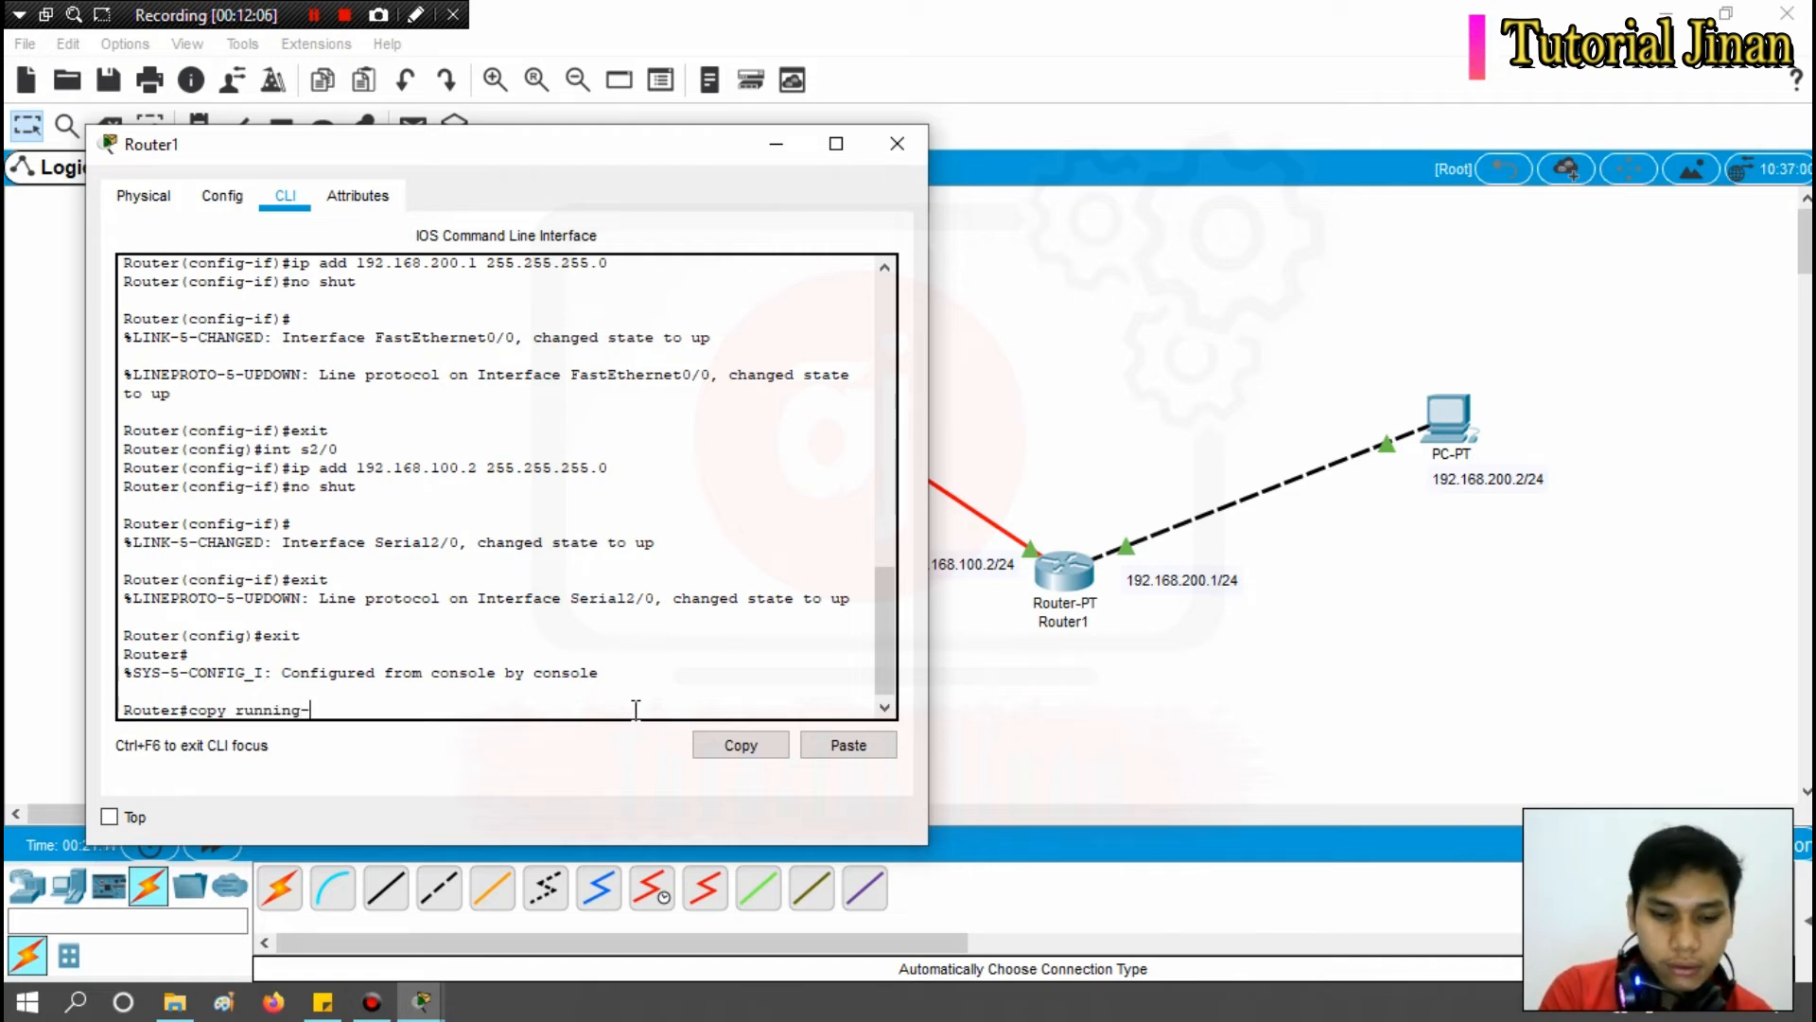
text(confi)
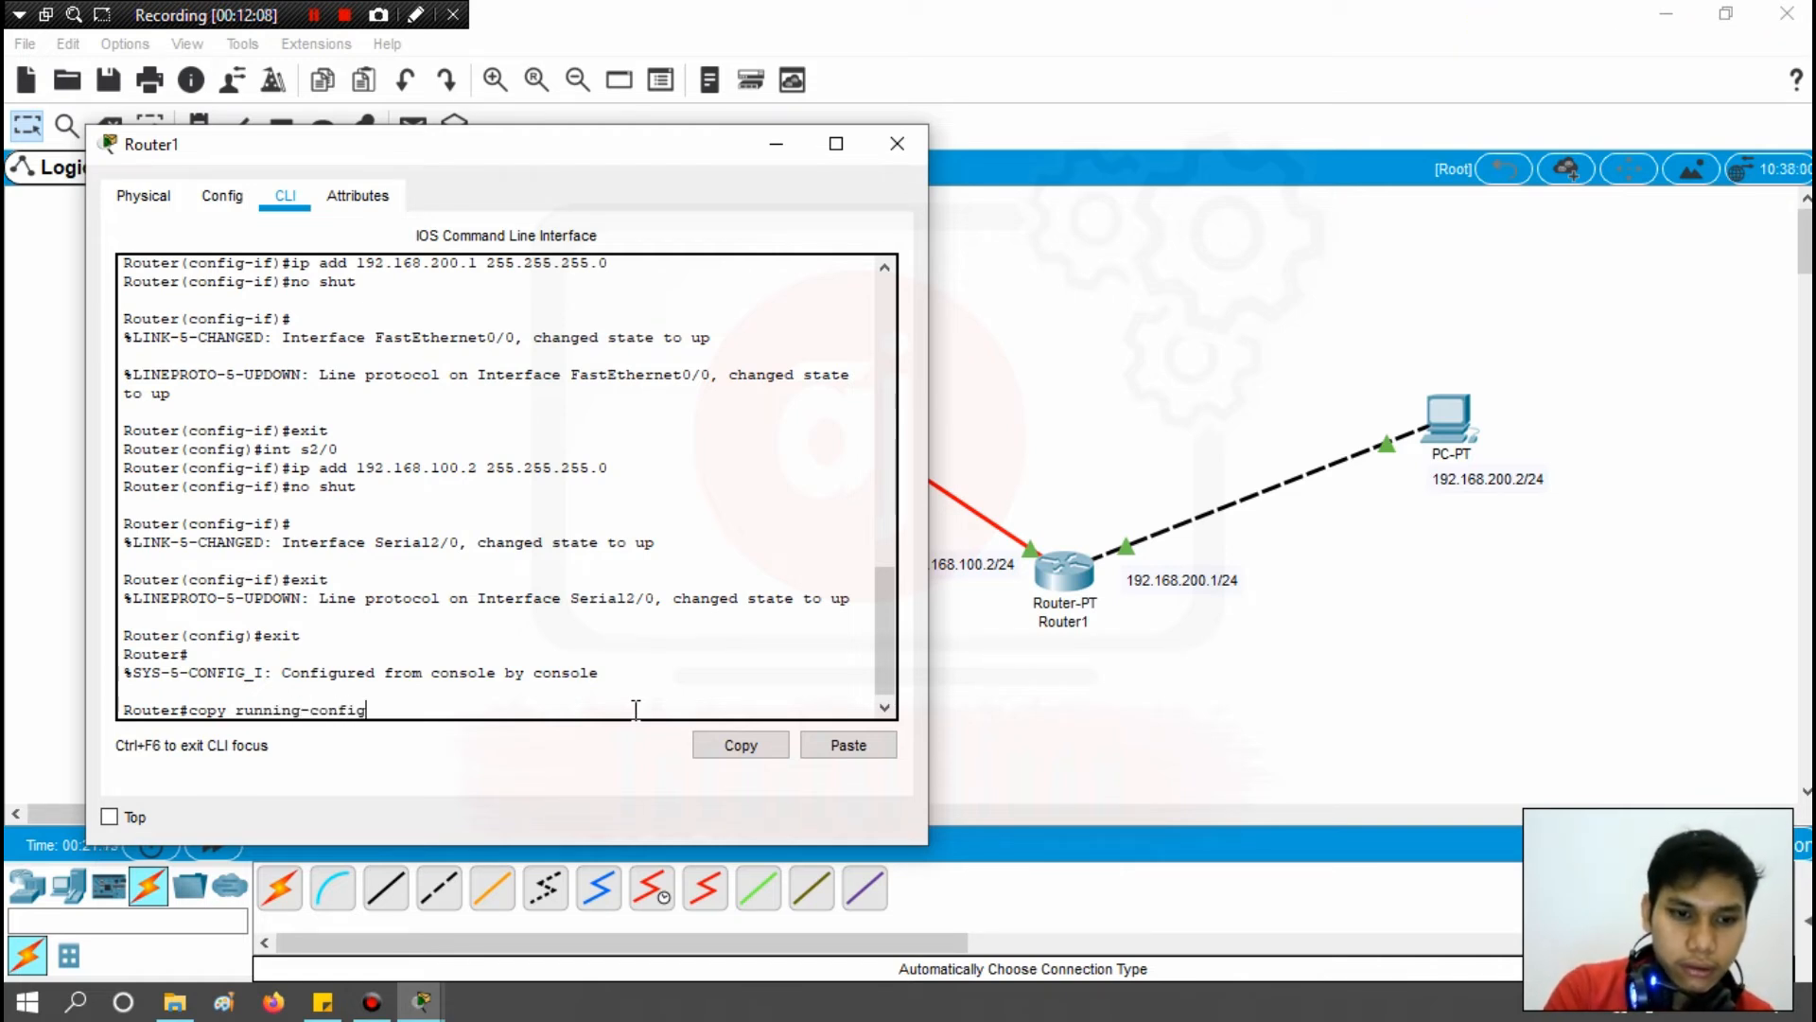
text(g sta)
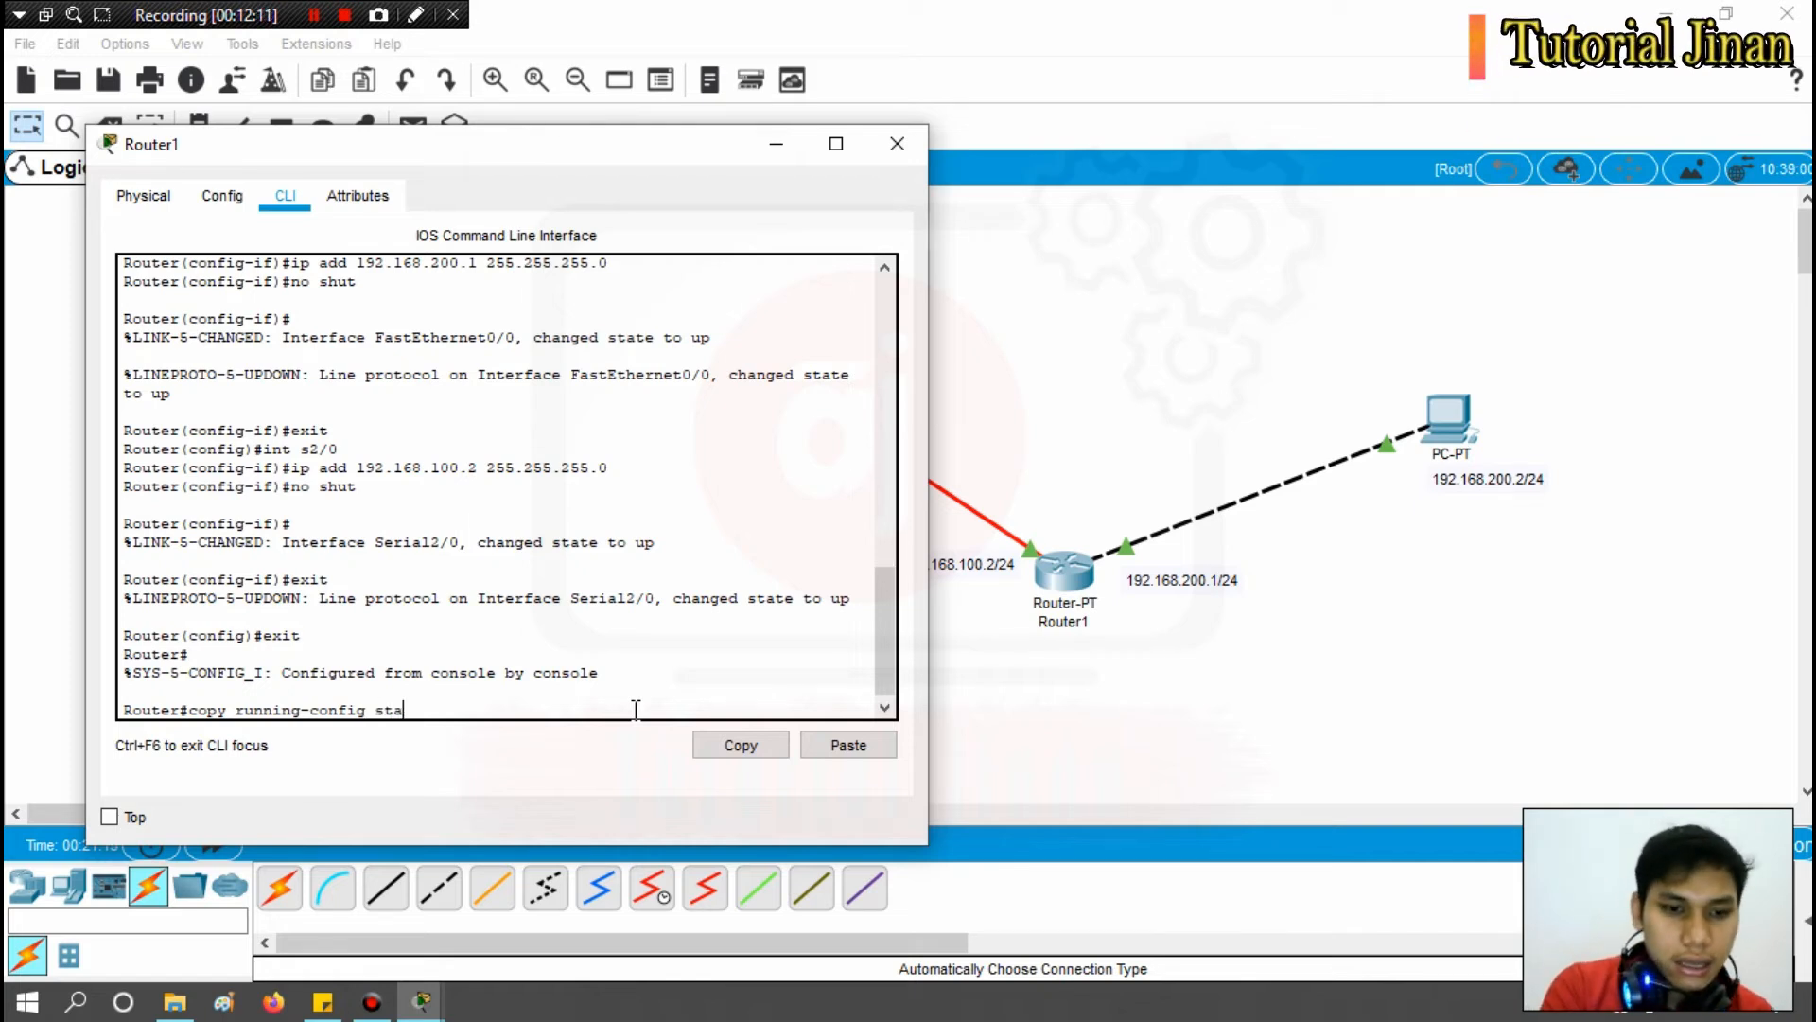
text(rtu)
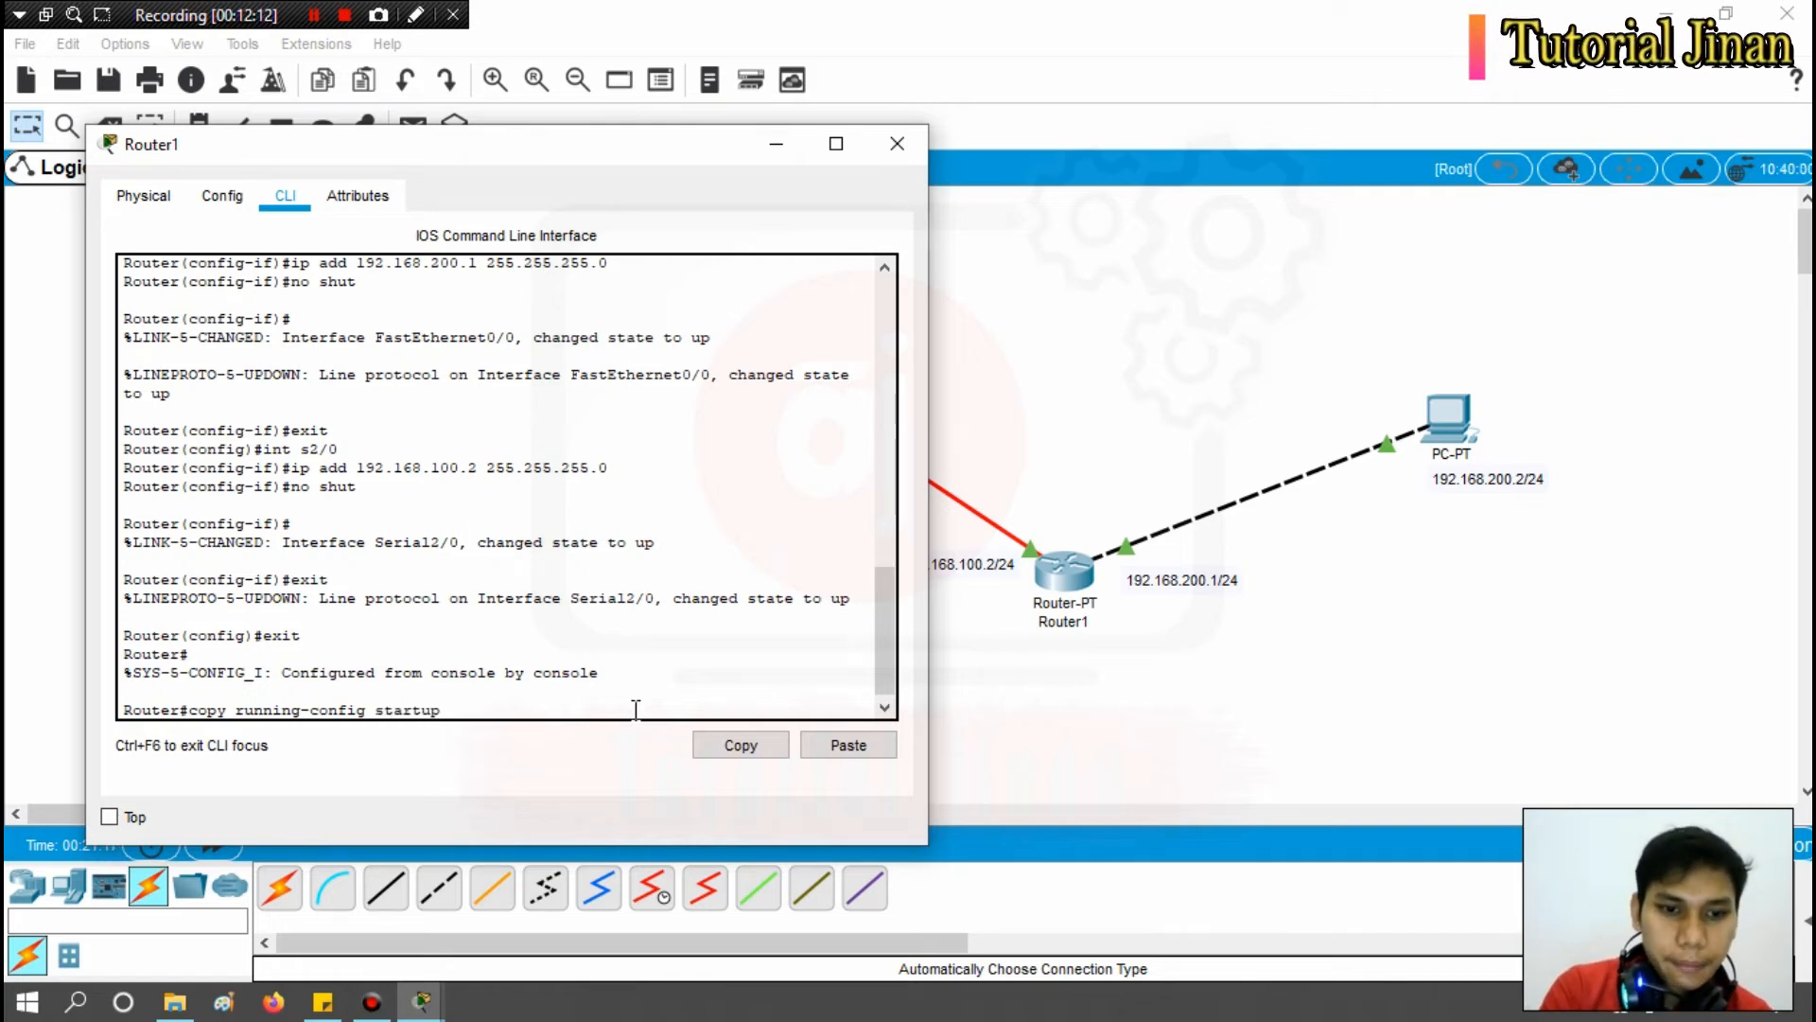
text(p)
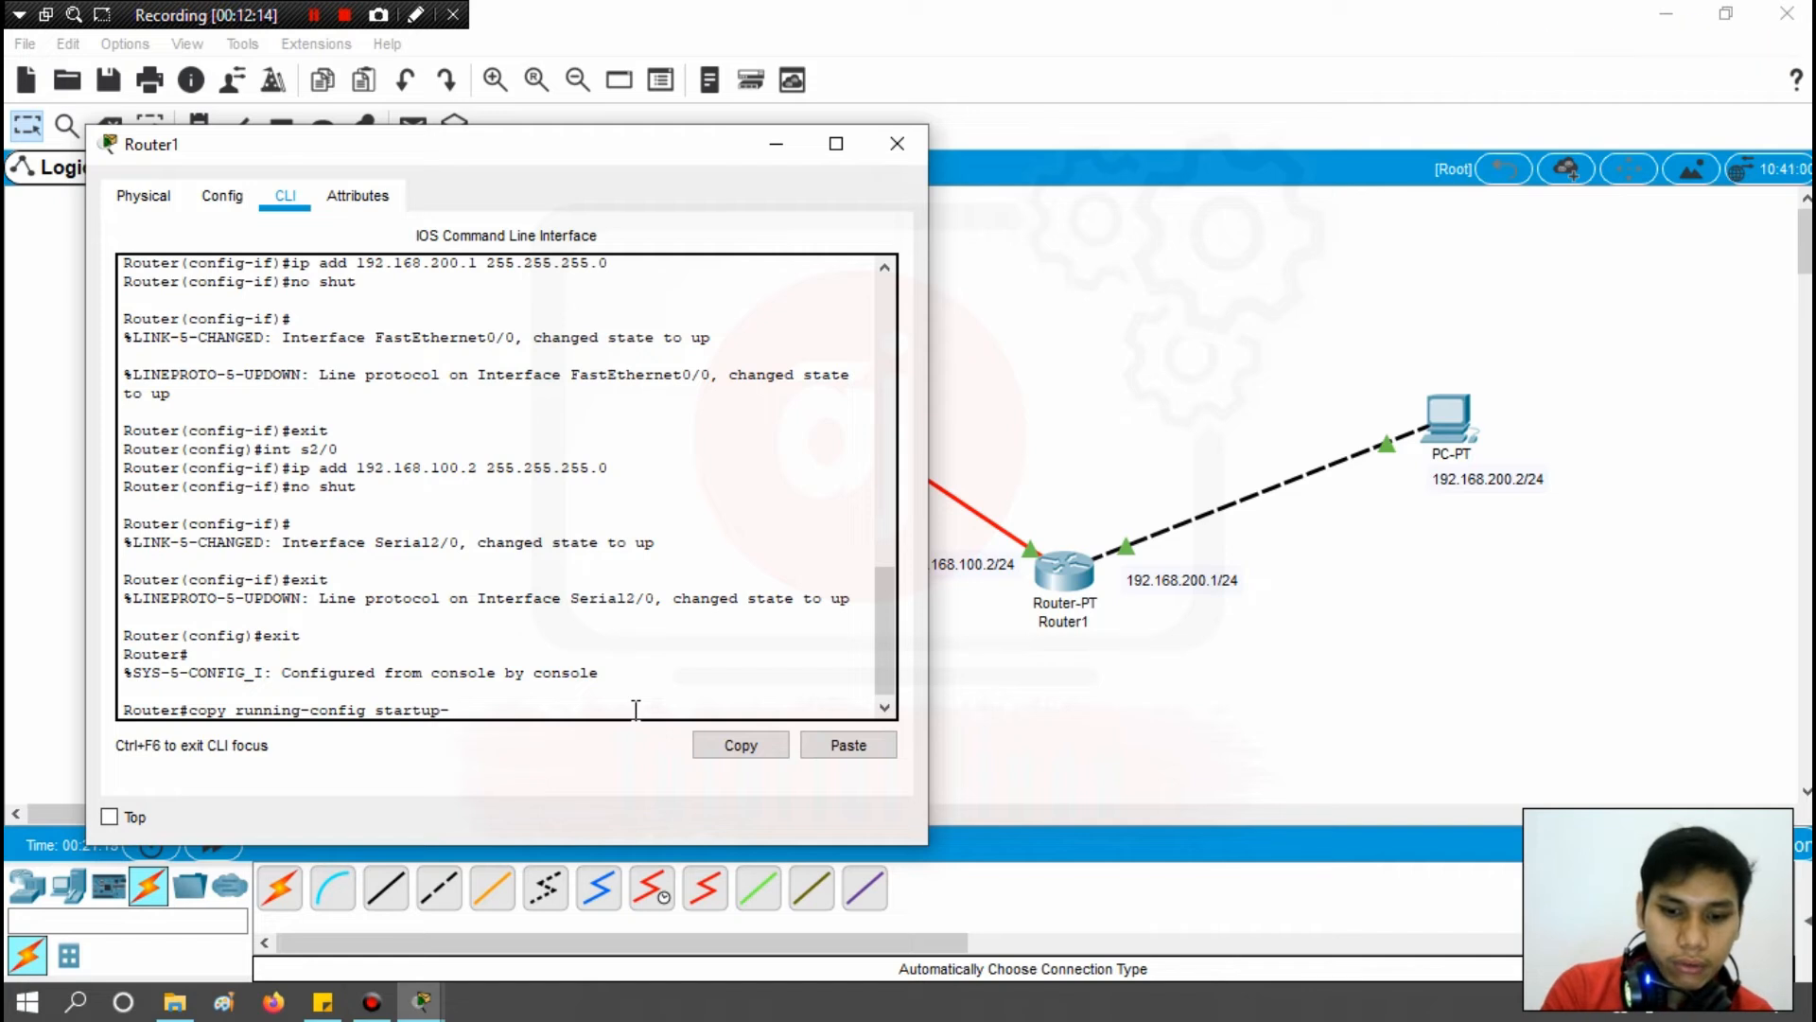
text(-conf)
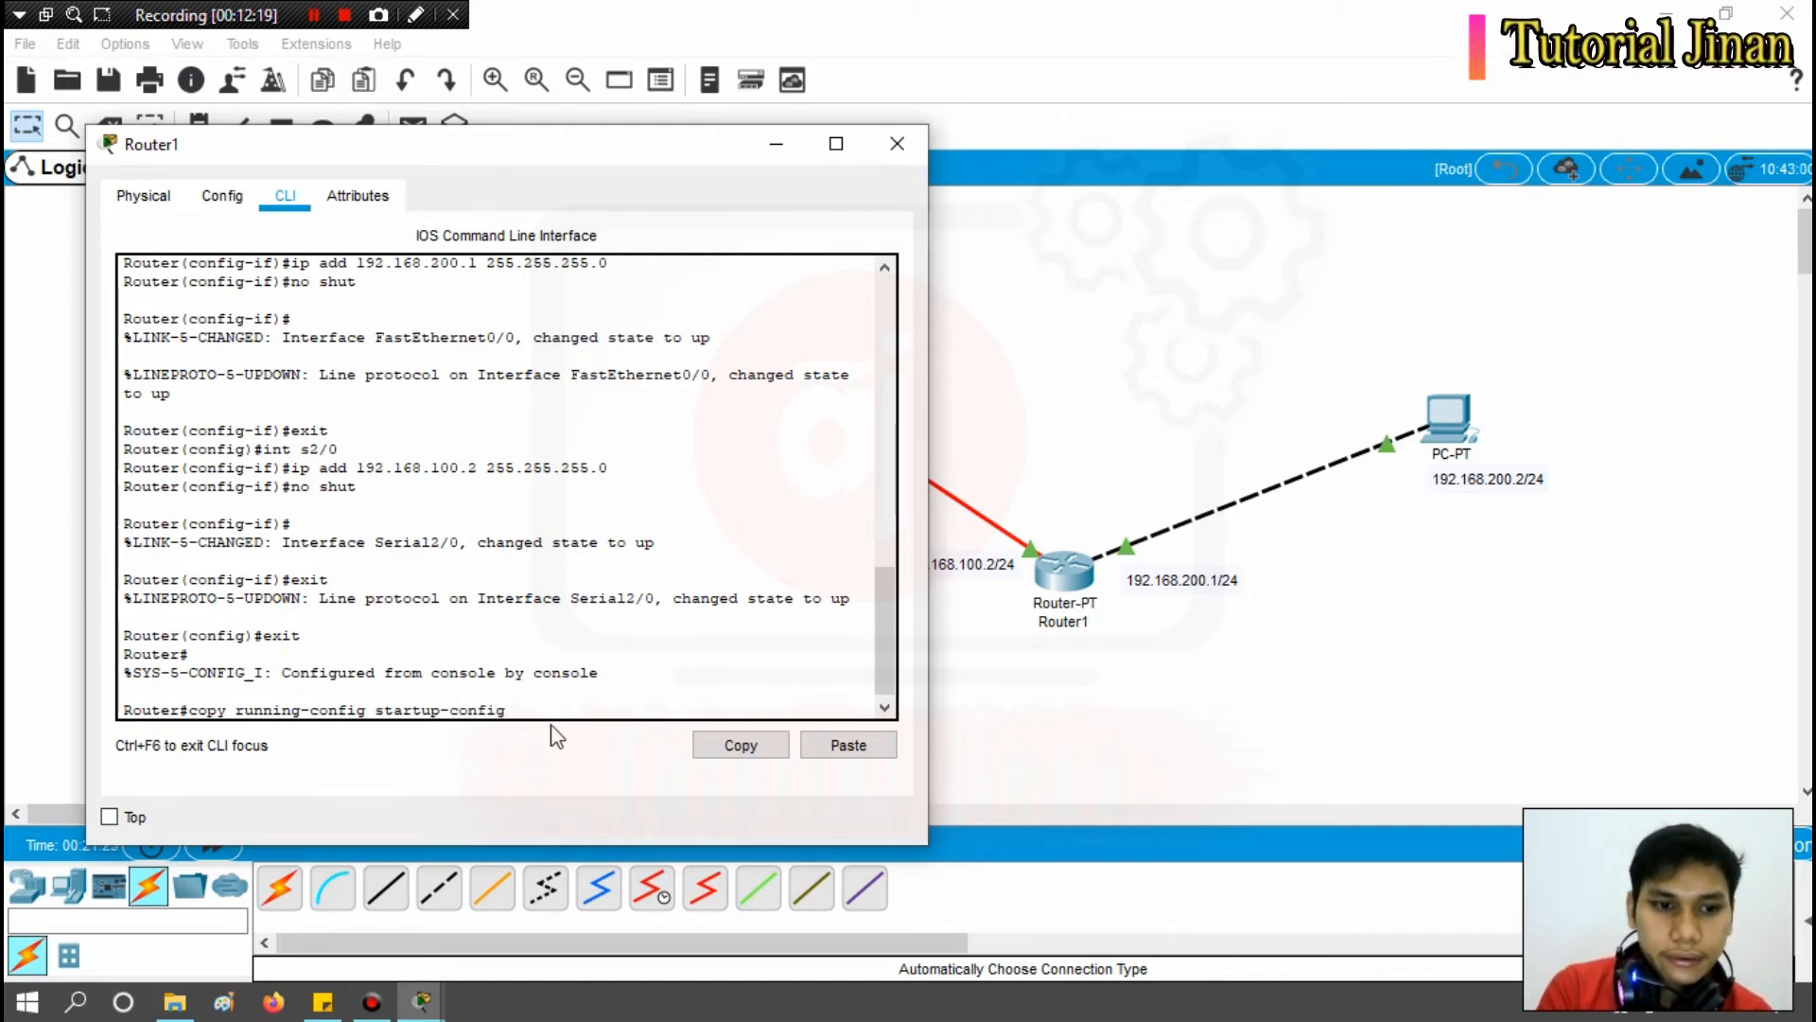
text(ig)
key(Return)
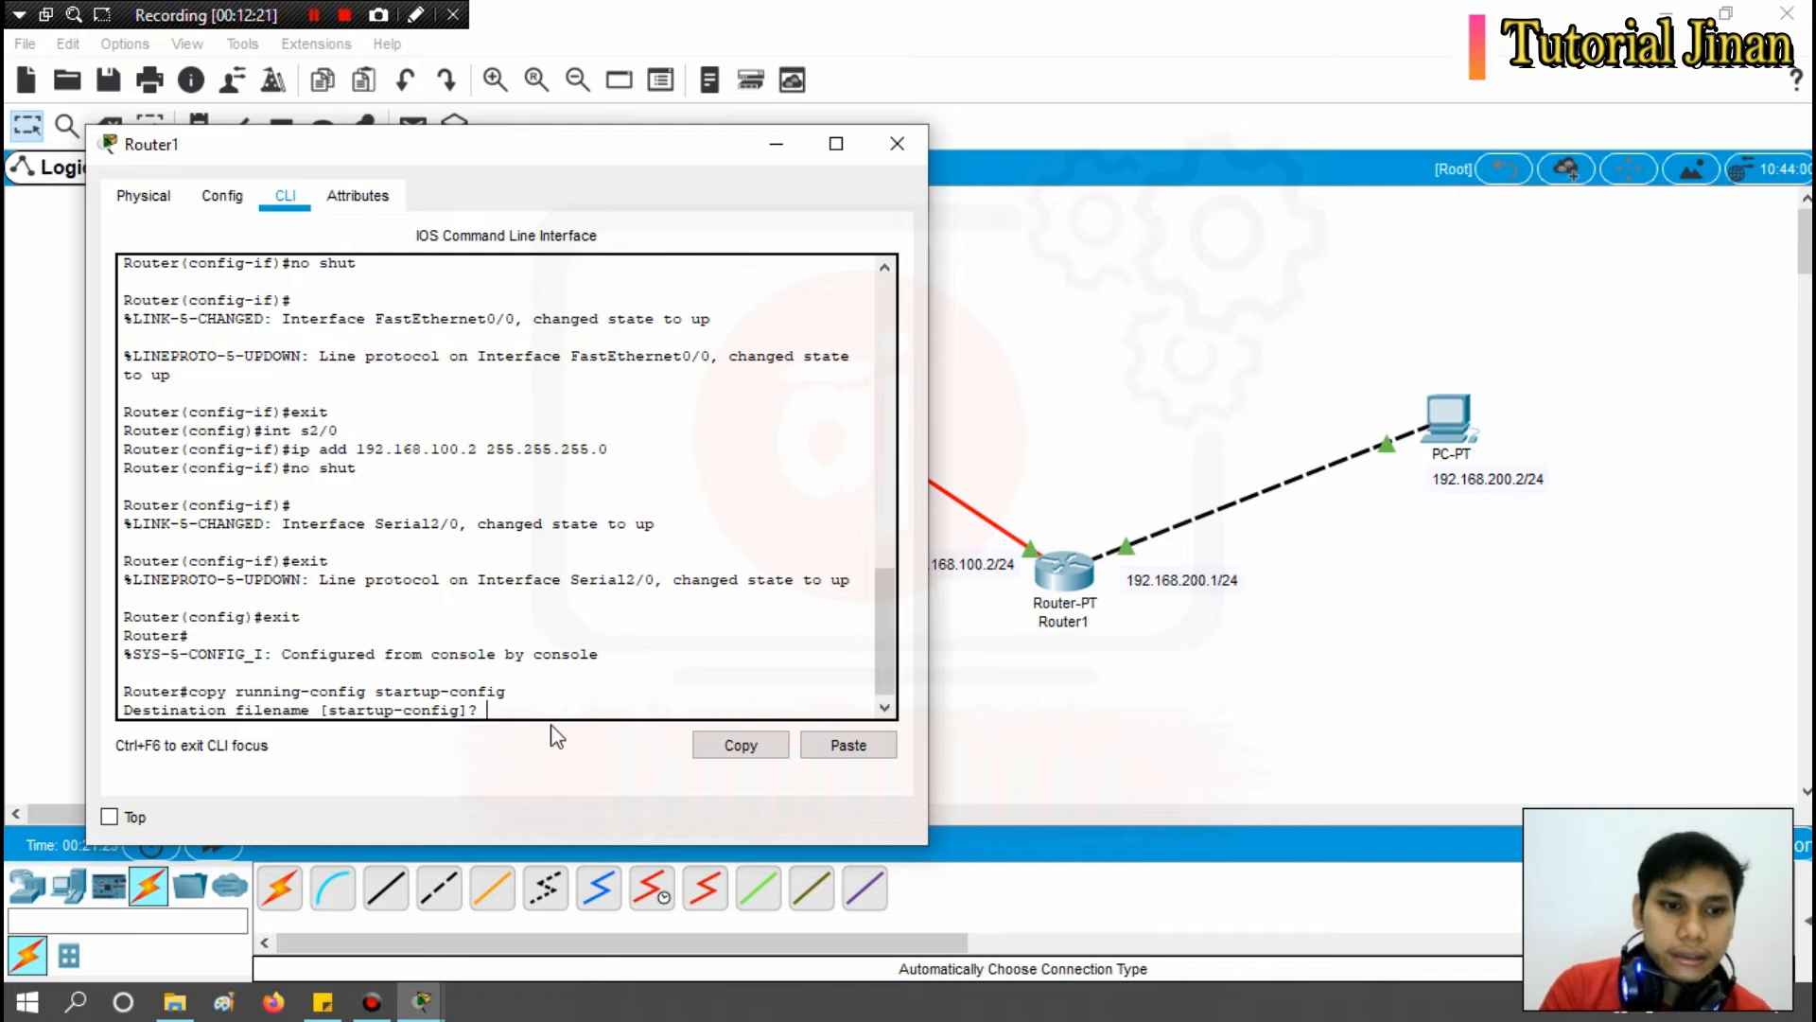
drag(123, 709, 481, 713)
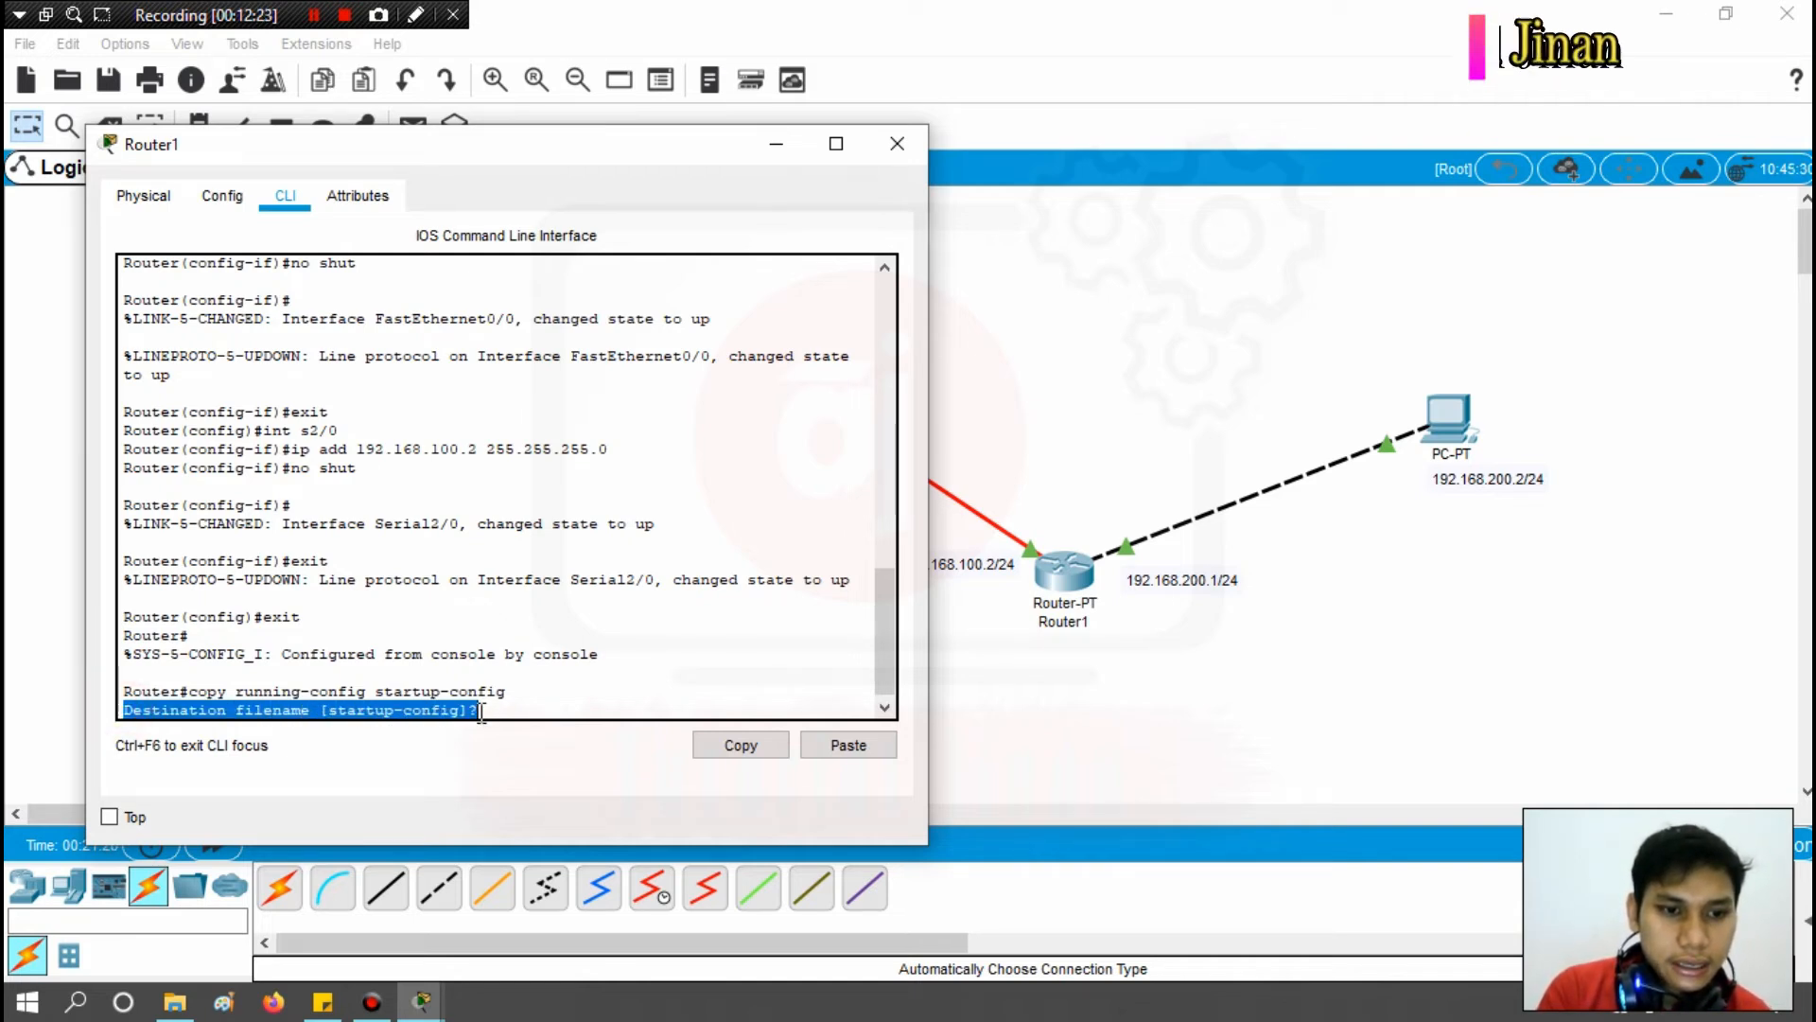
click(533, 713)
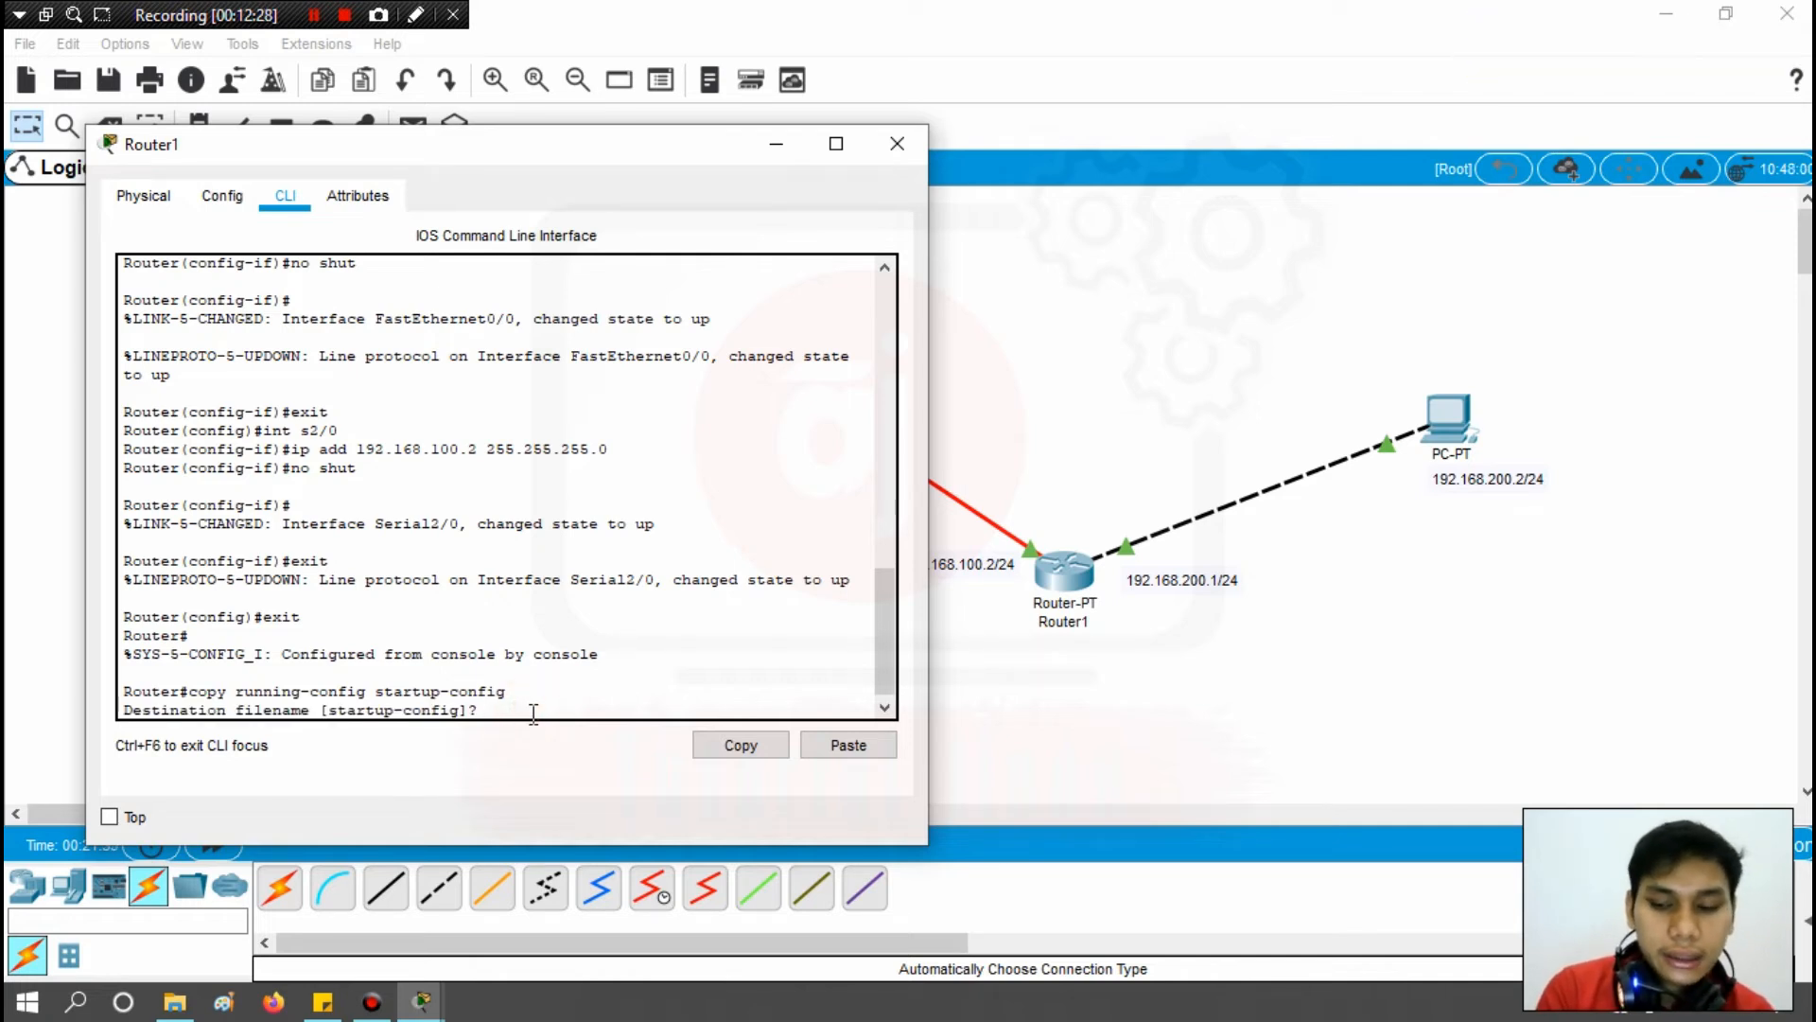
key(Return)
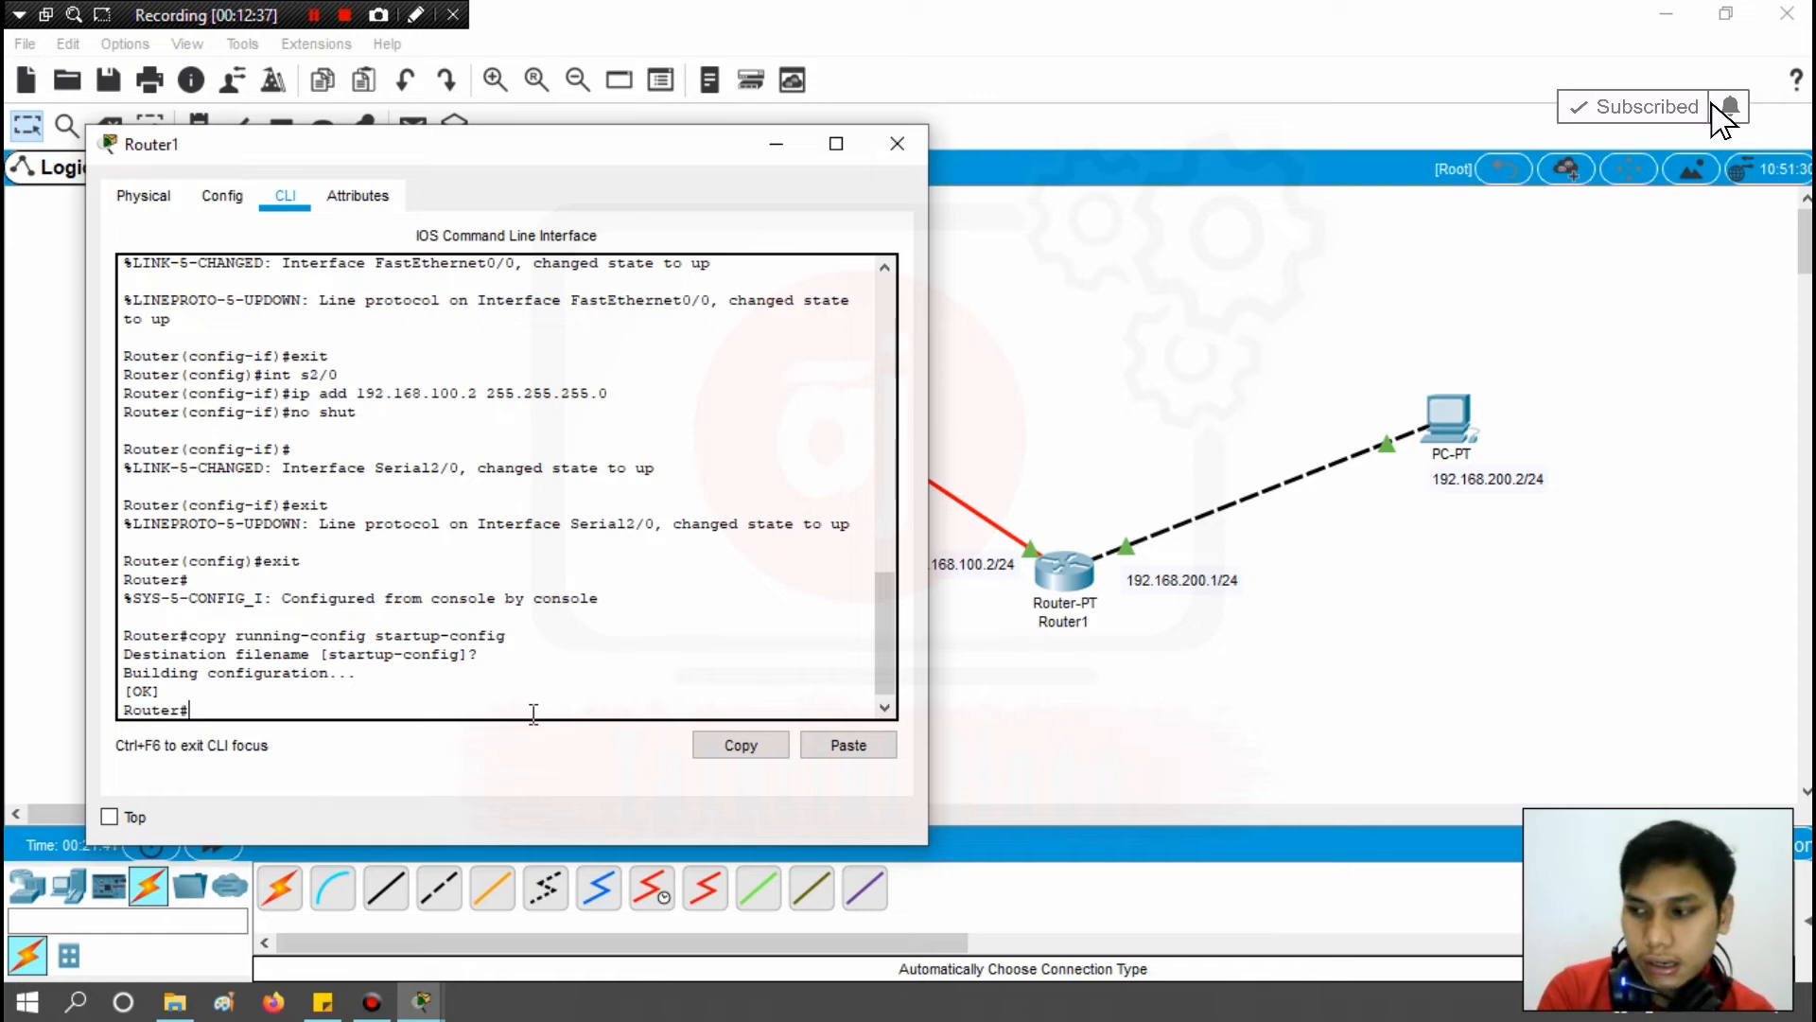
Check the link between the two routers, then save Router1's running configuration again with copy running-config startup-config and the default filename.
drag(569, 144, 244, 322)
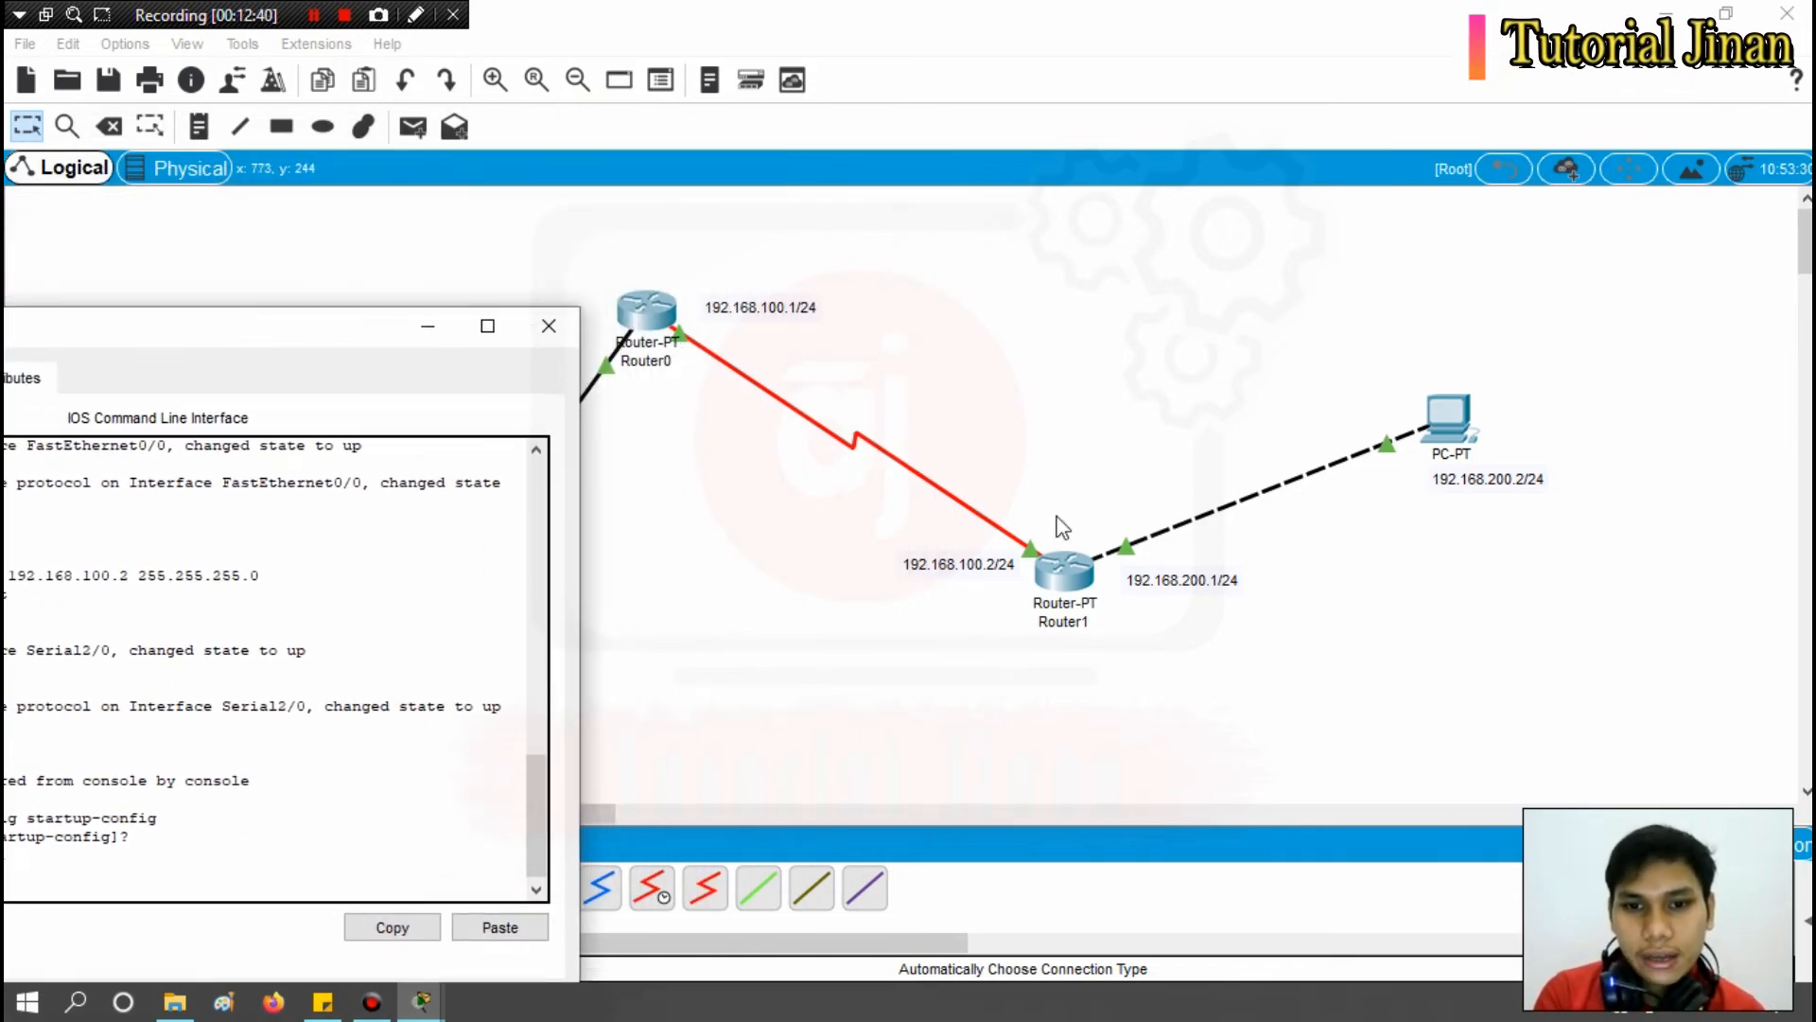
drag(258, 325, 719, 175)
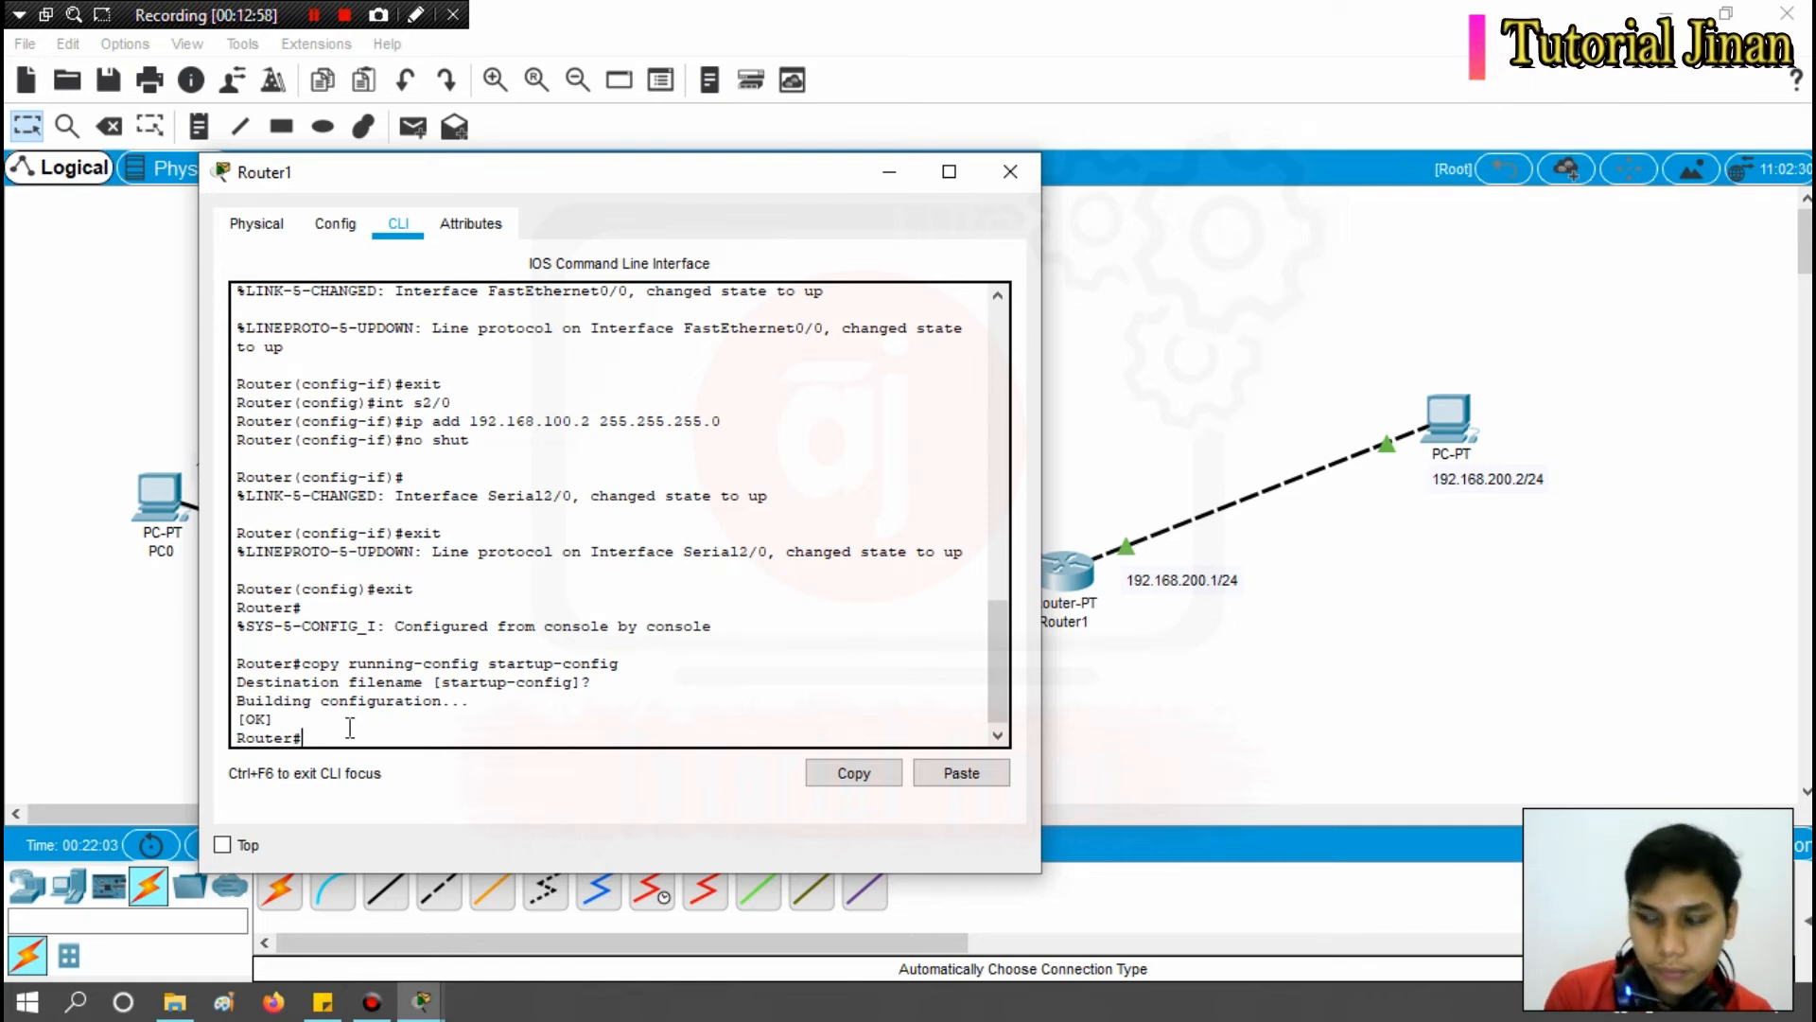
text(py )
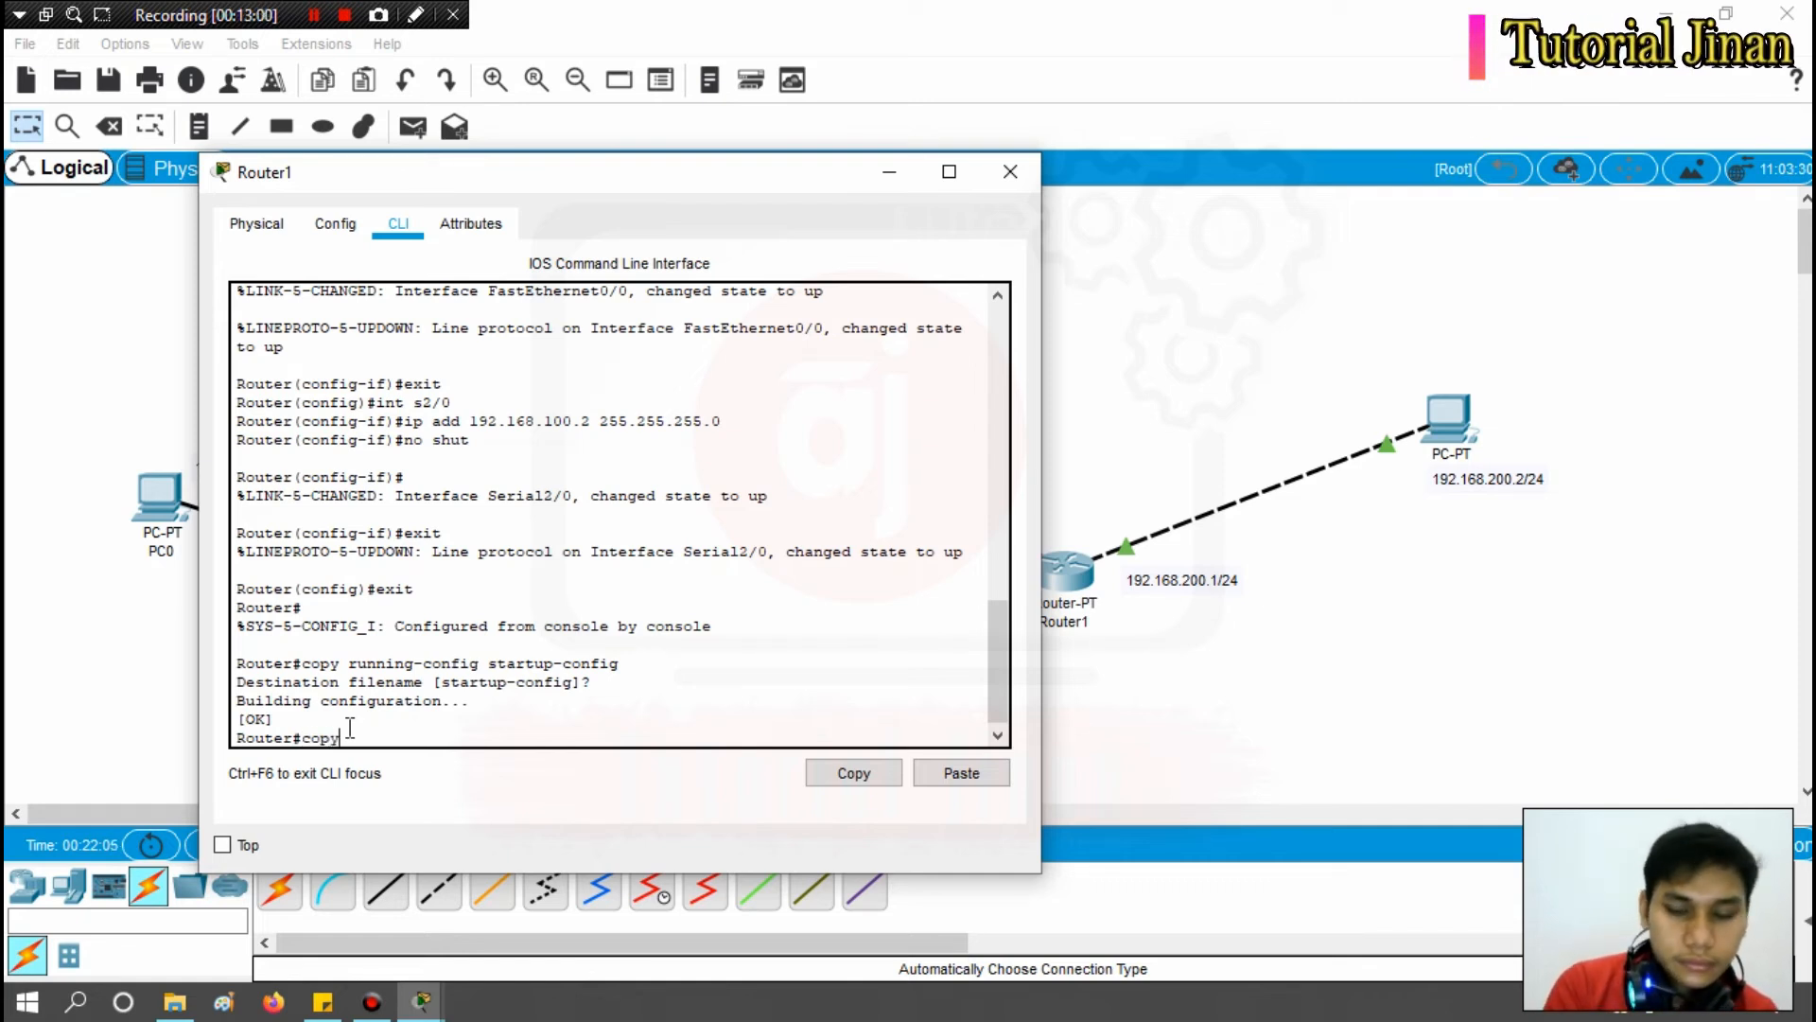
text(run)
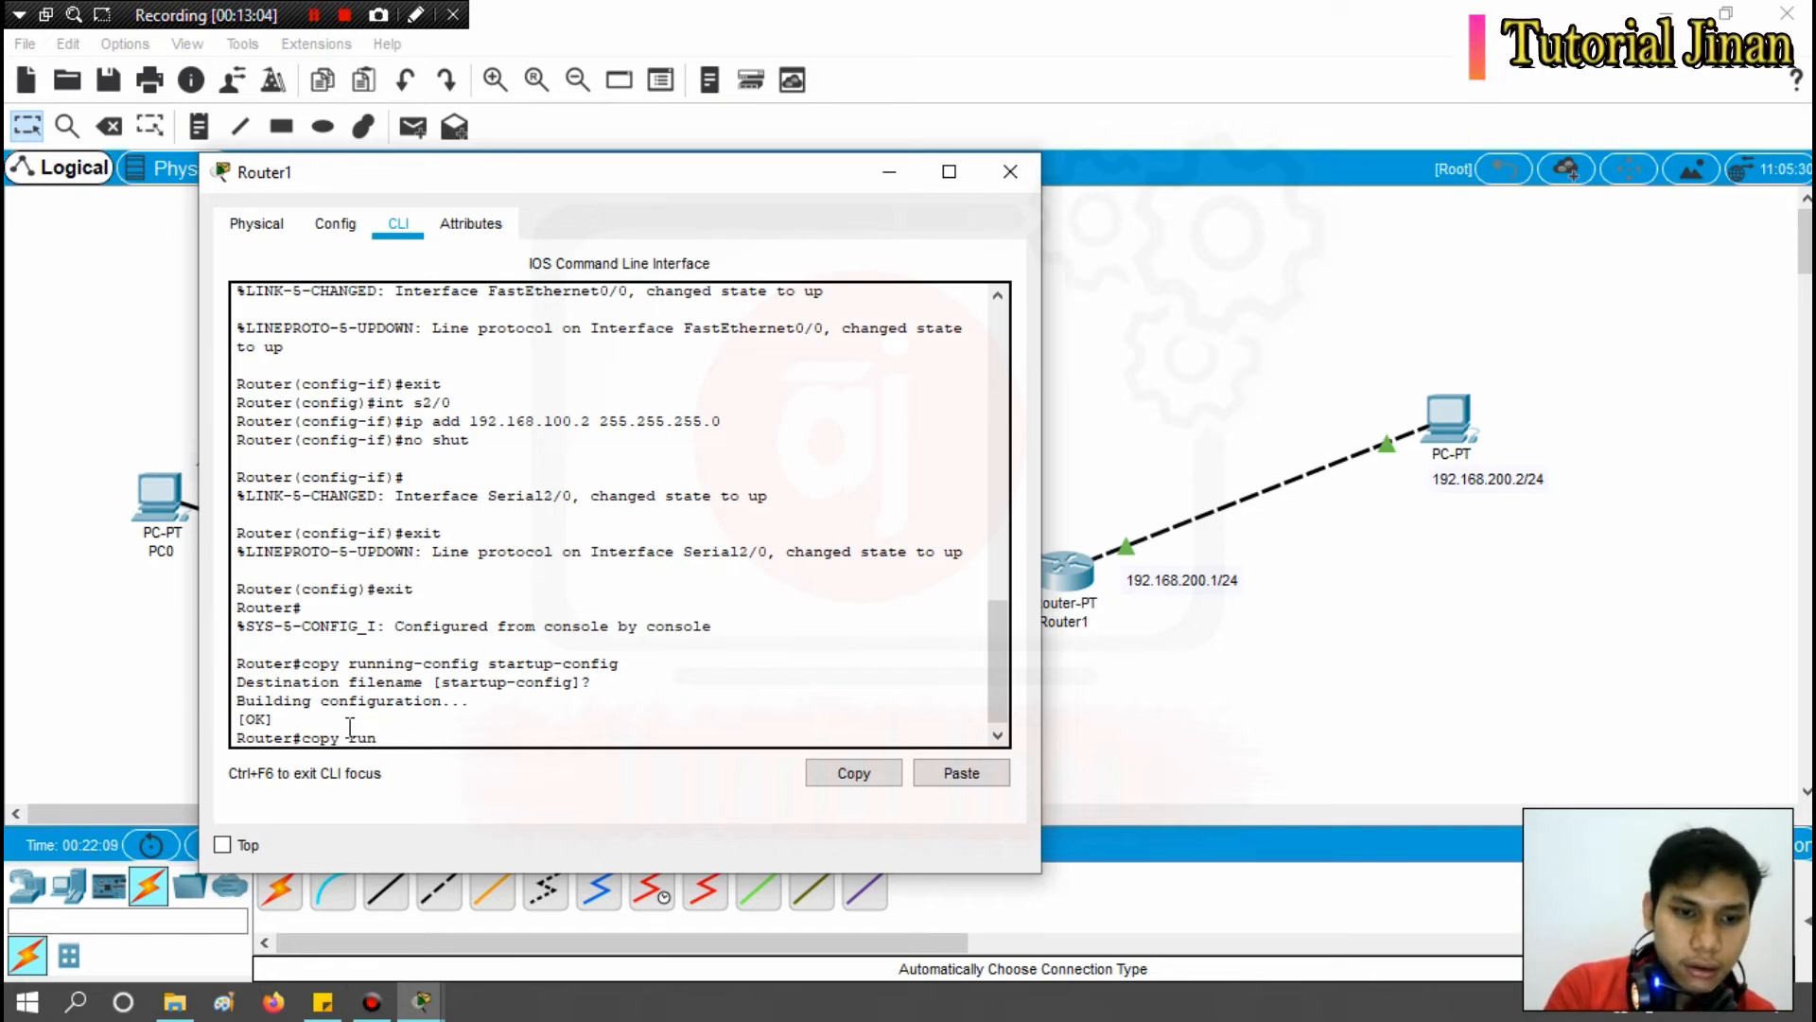
text(ni)
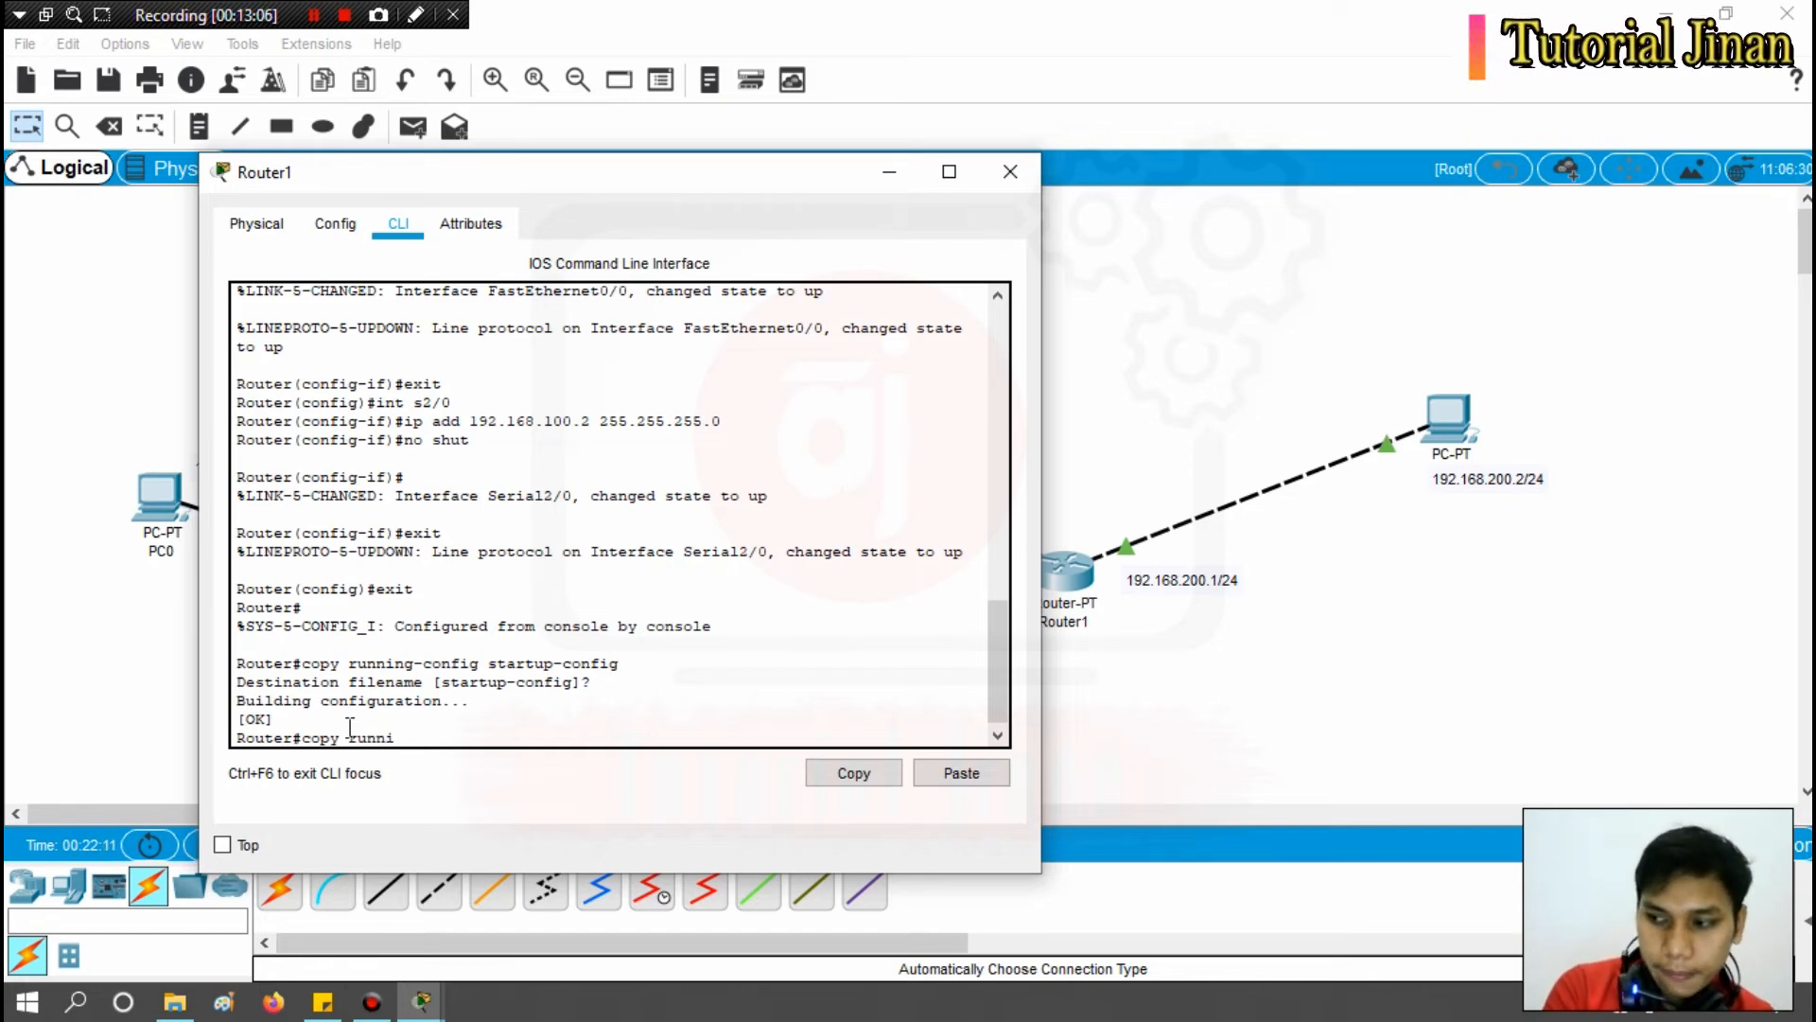
text(ng-)
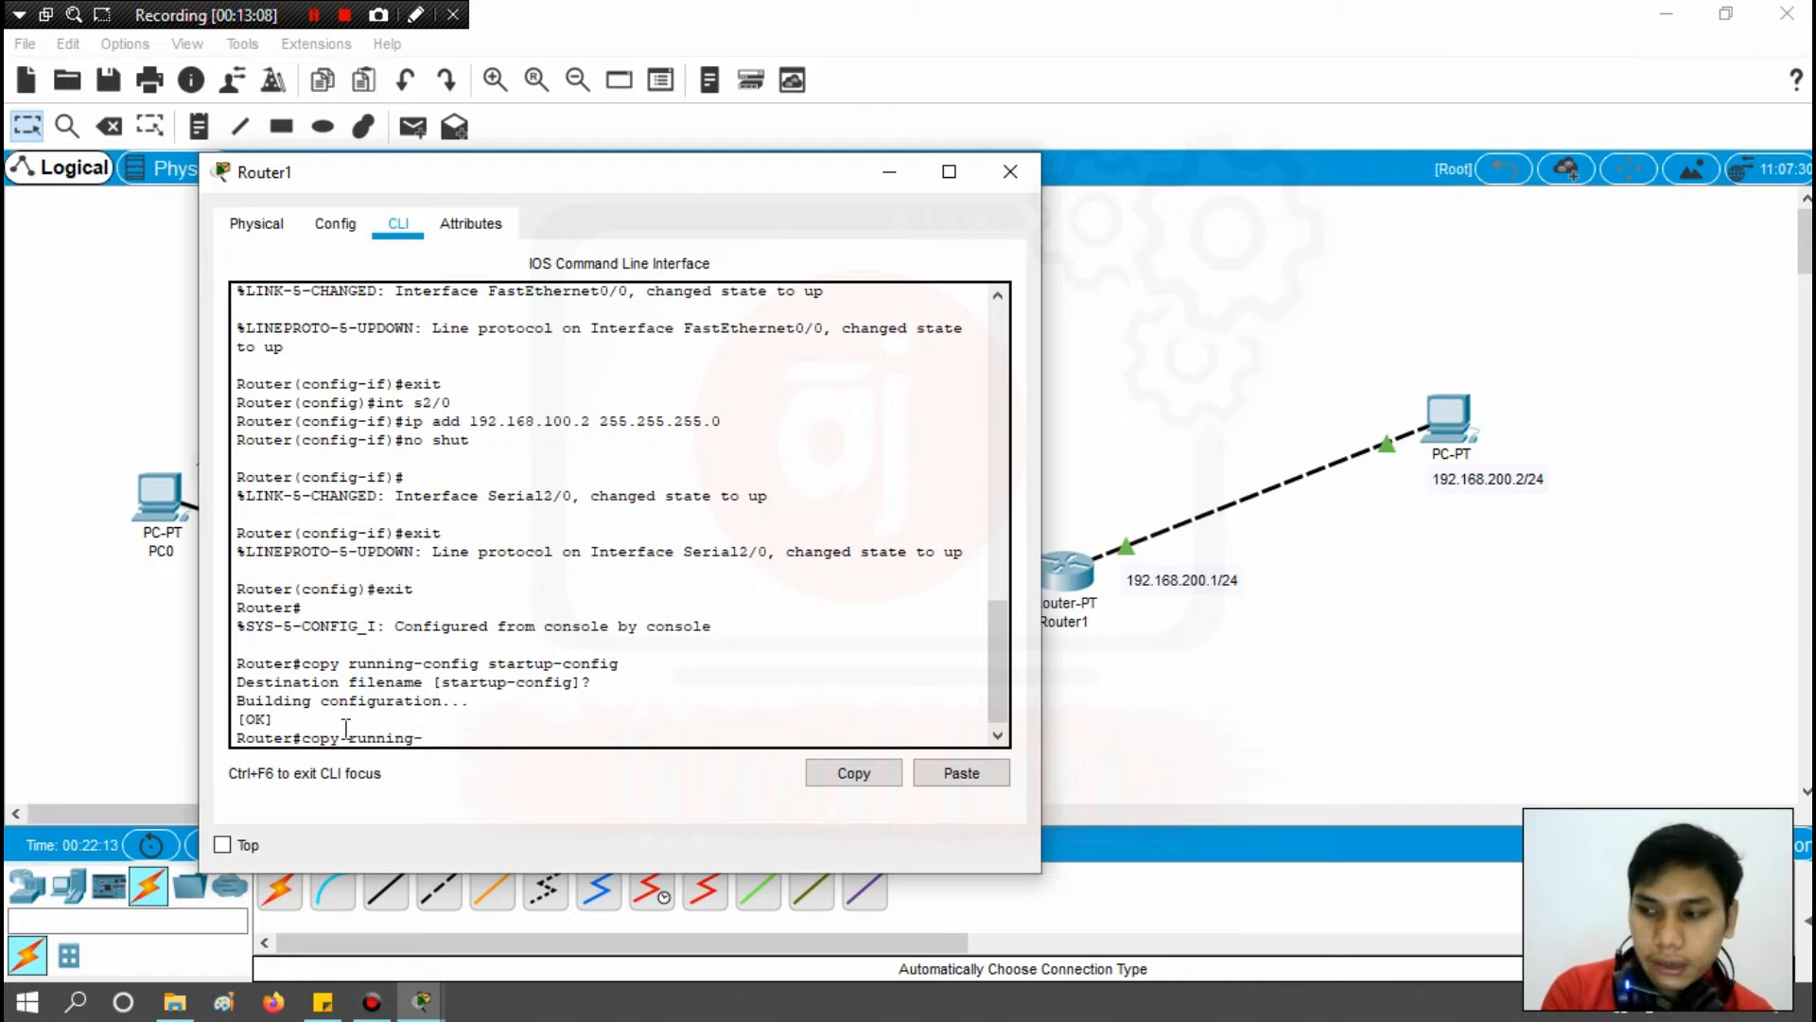
text(config)
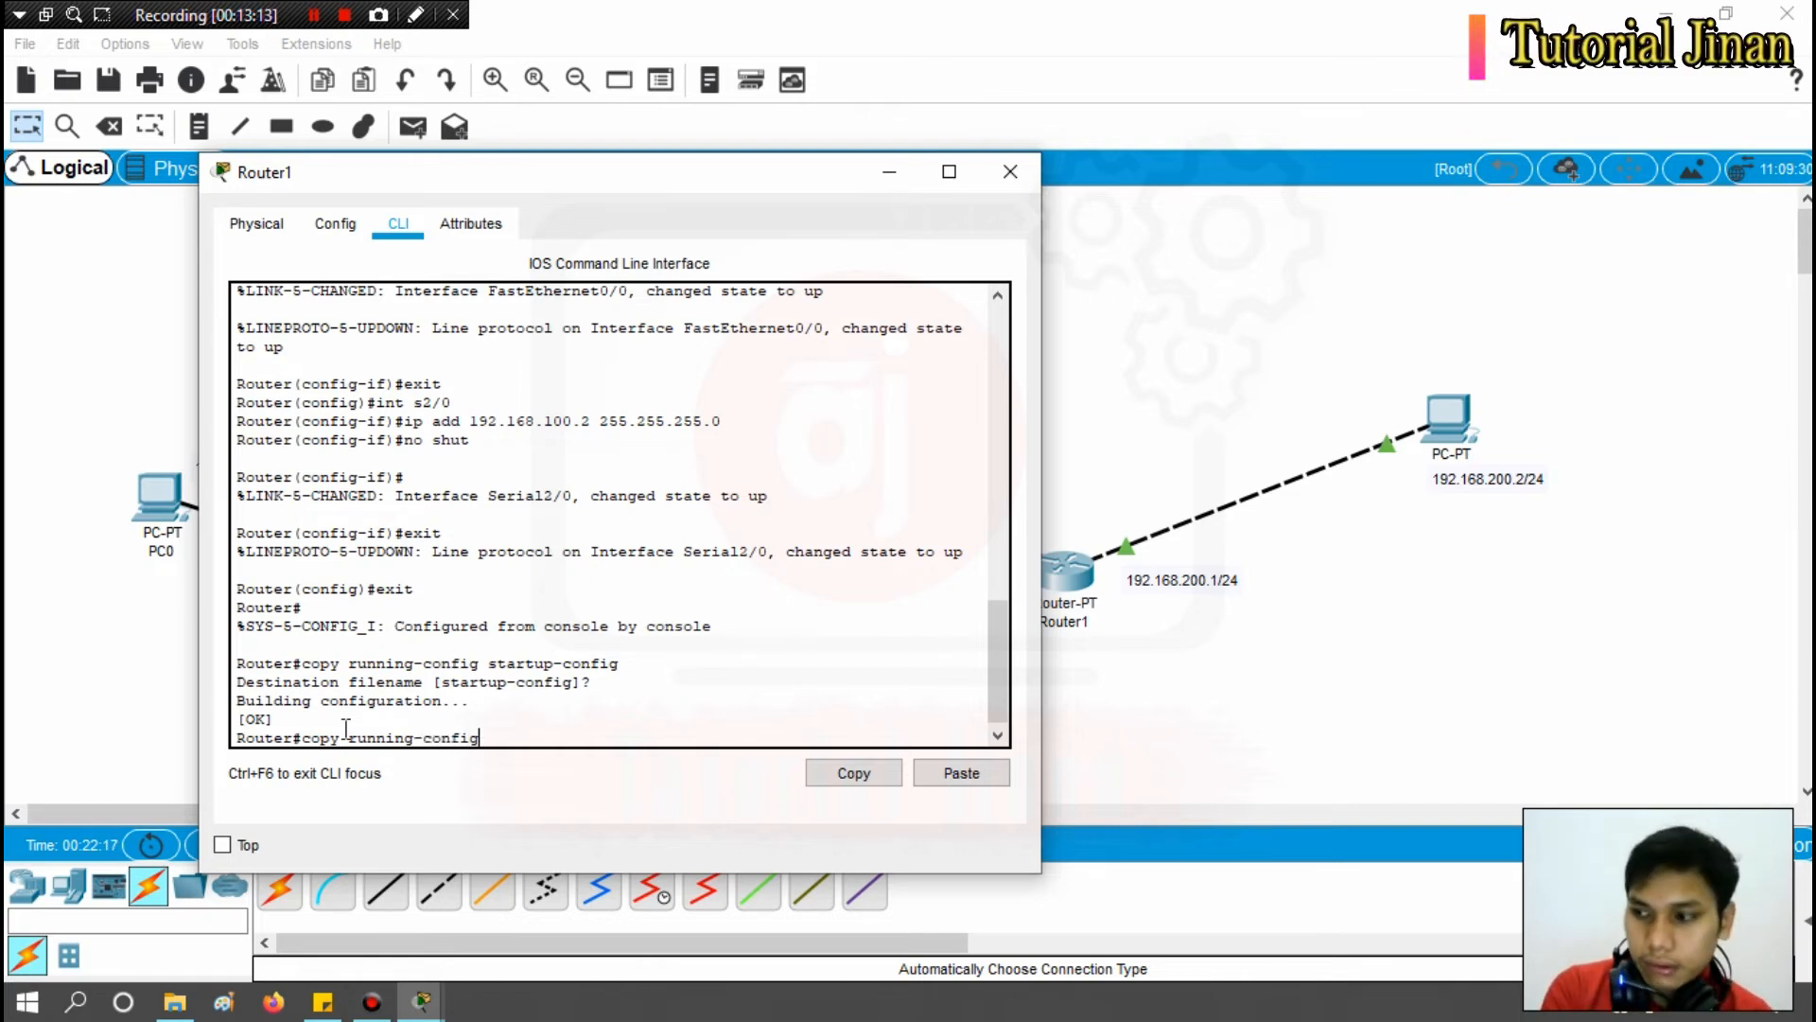
text( start)
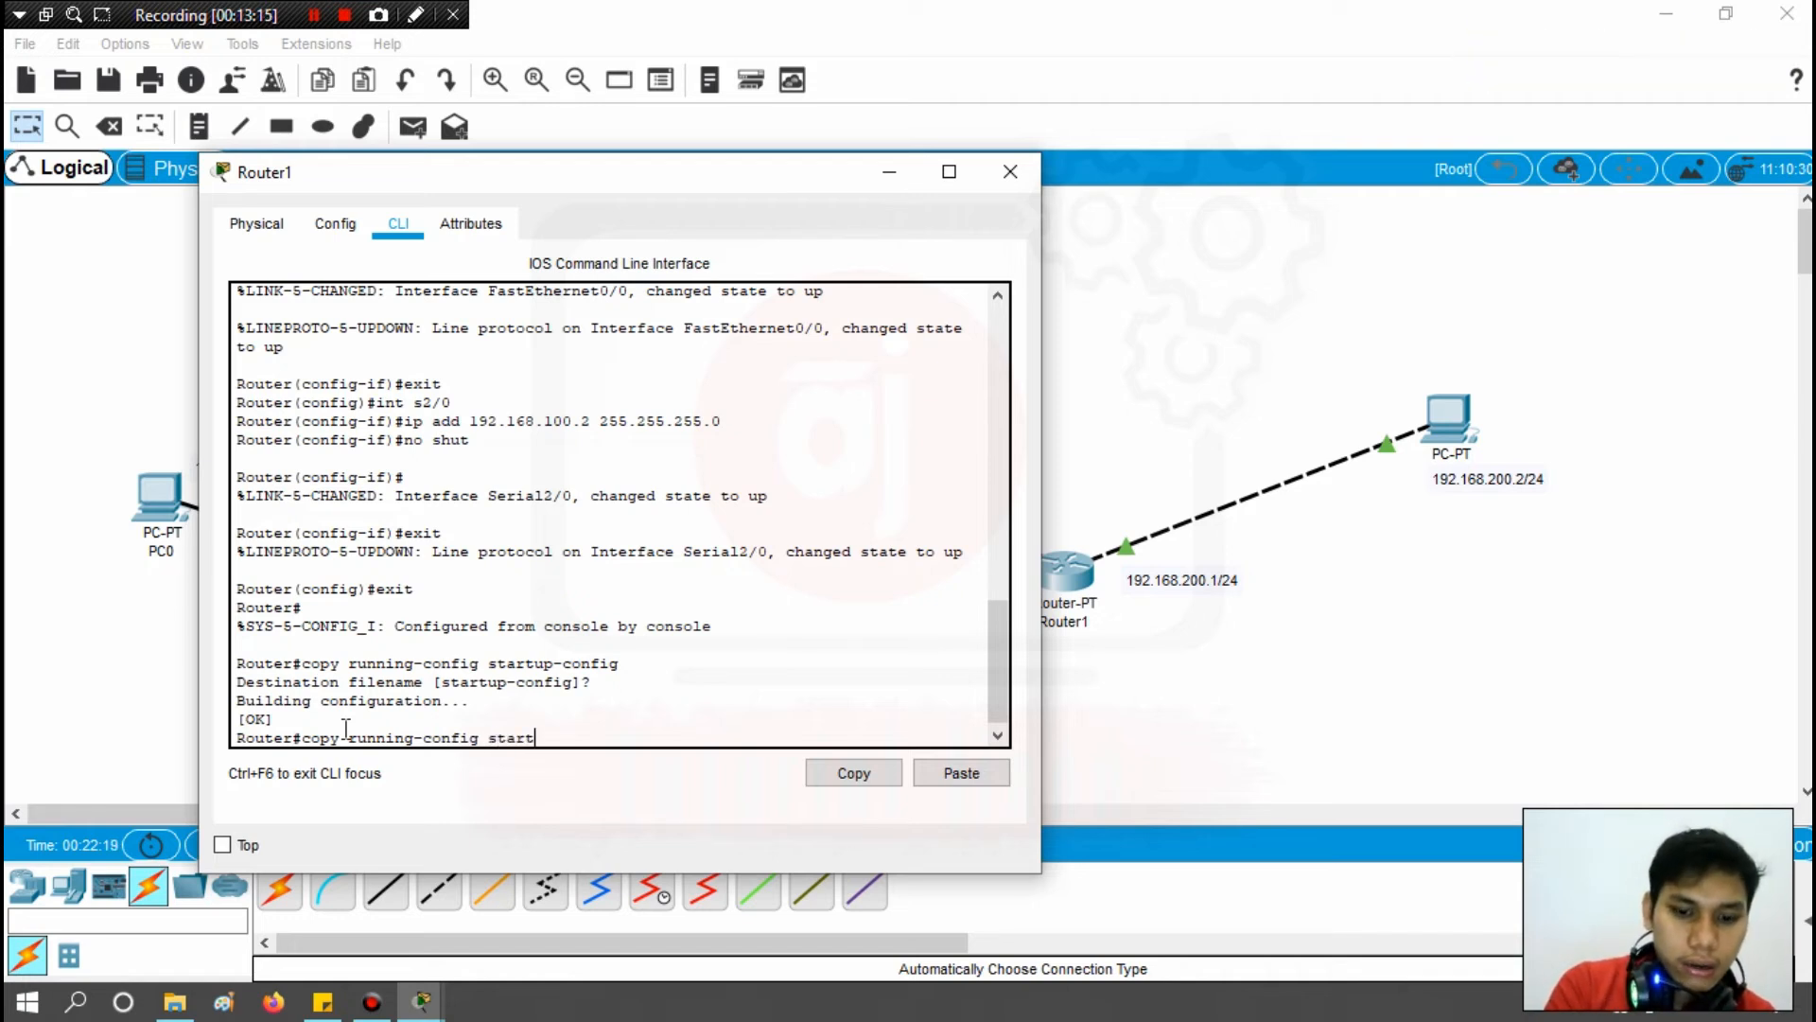
text(up-c)
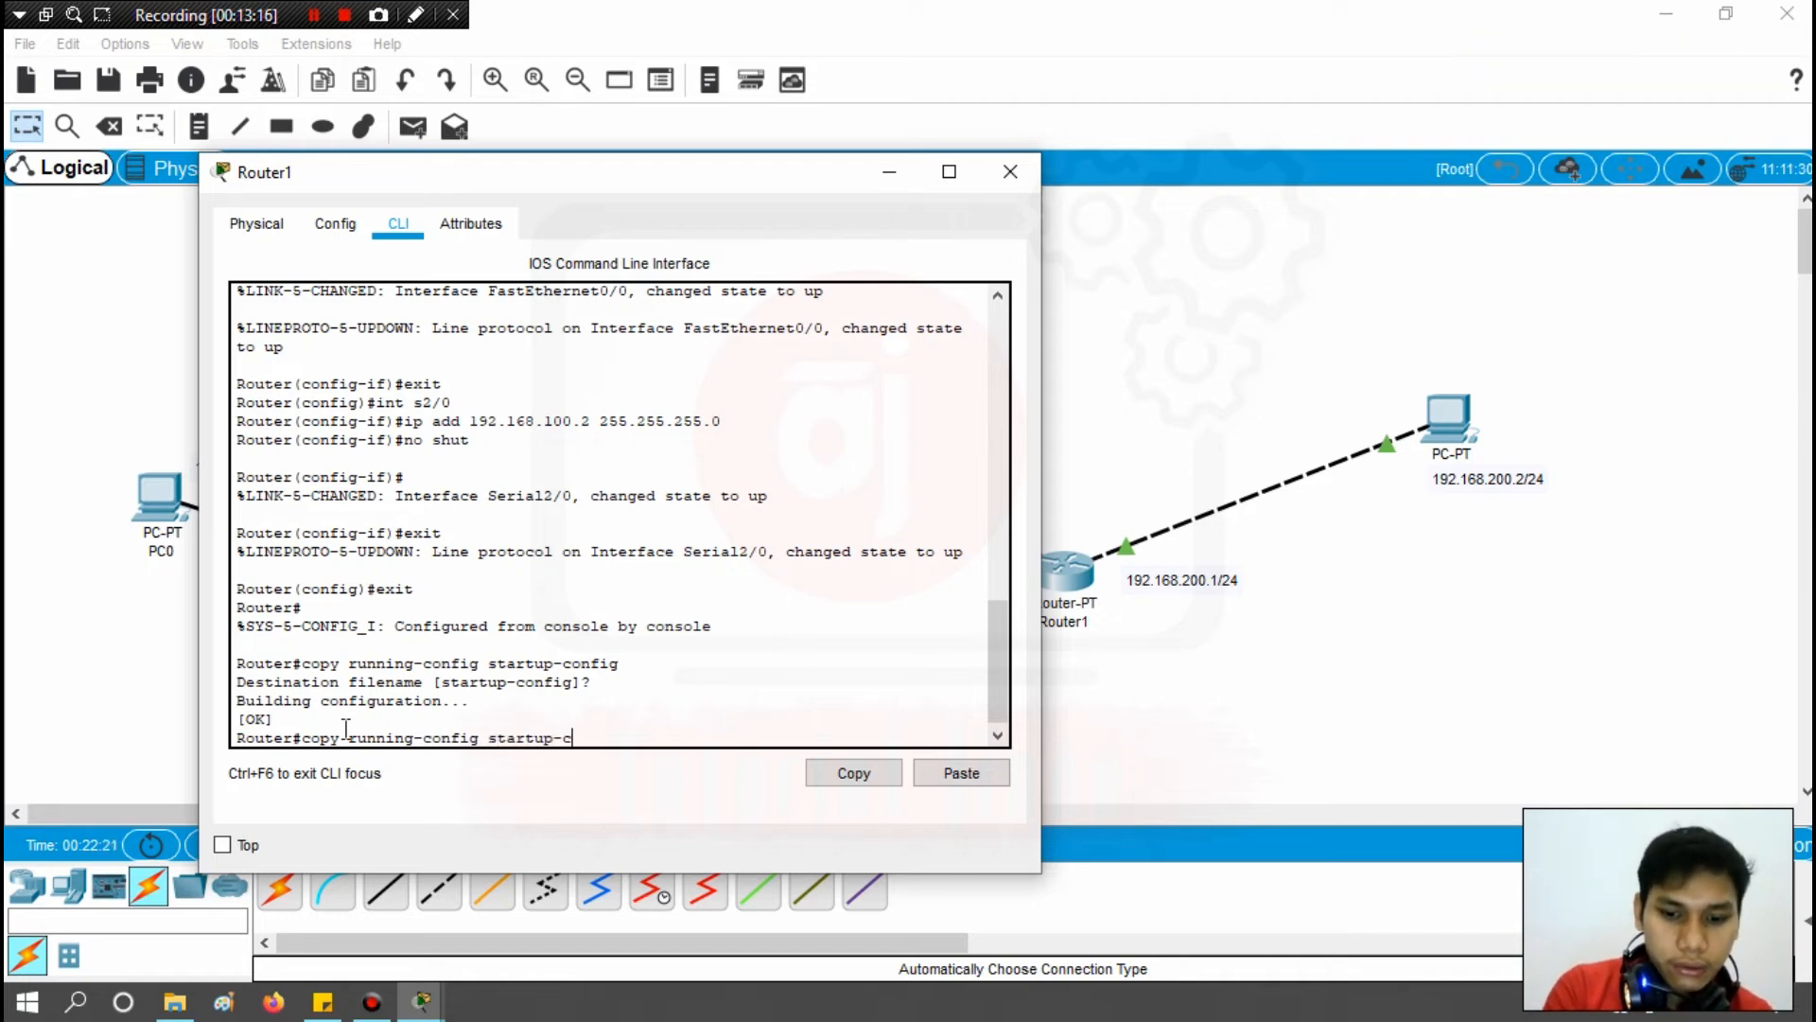
text(onfig)
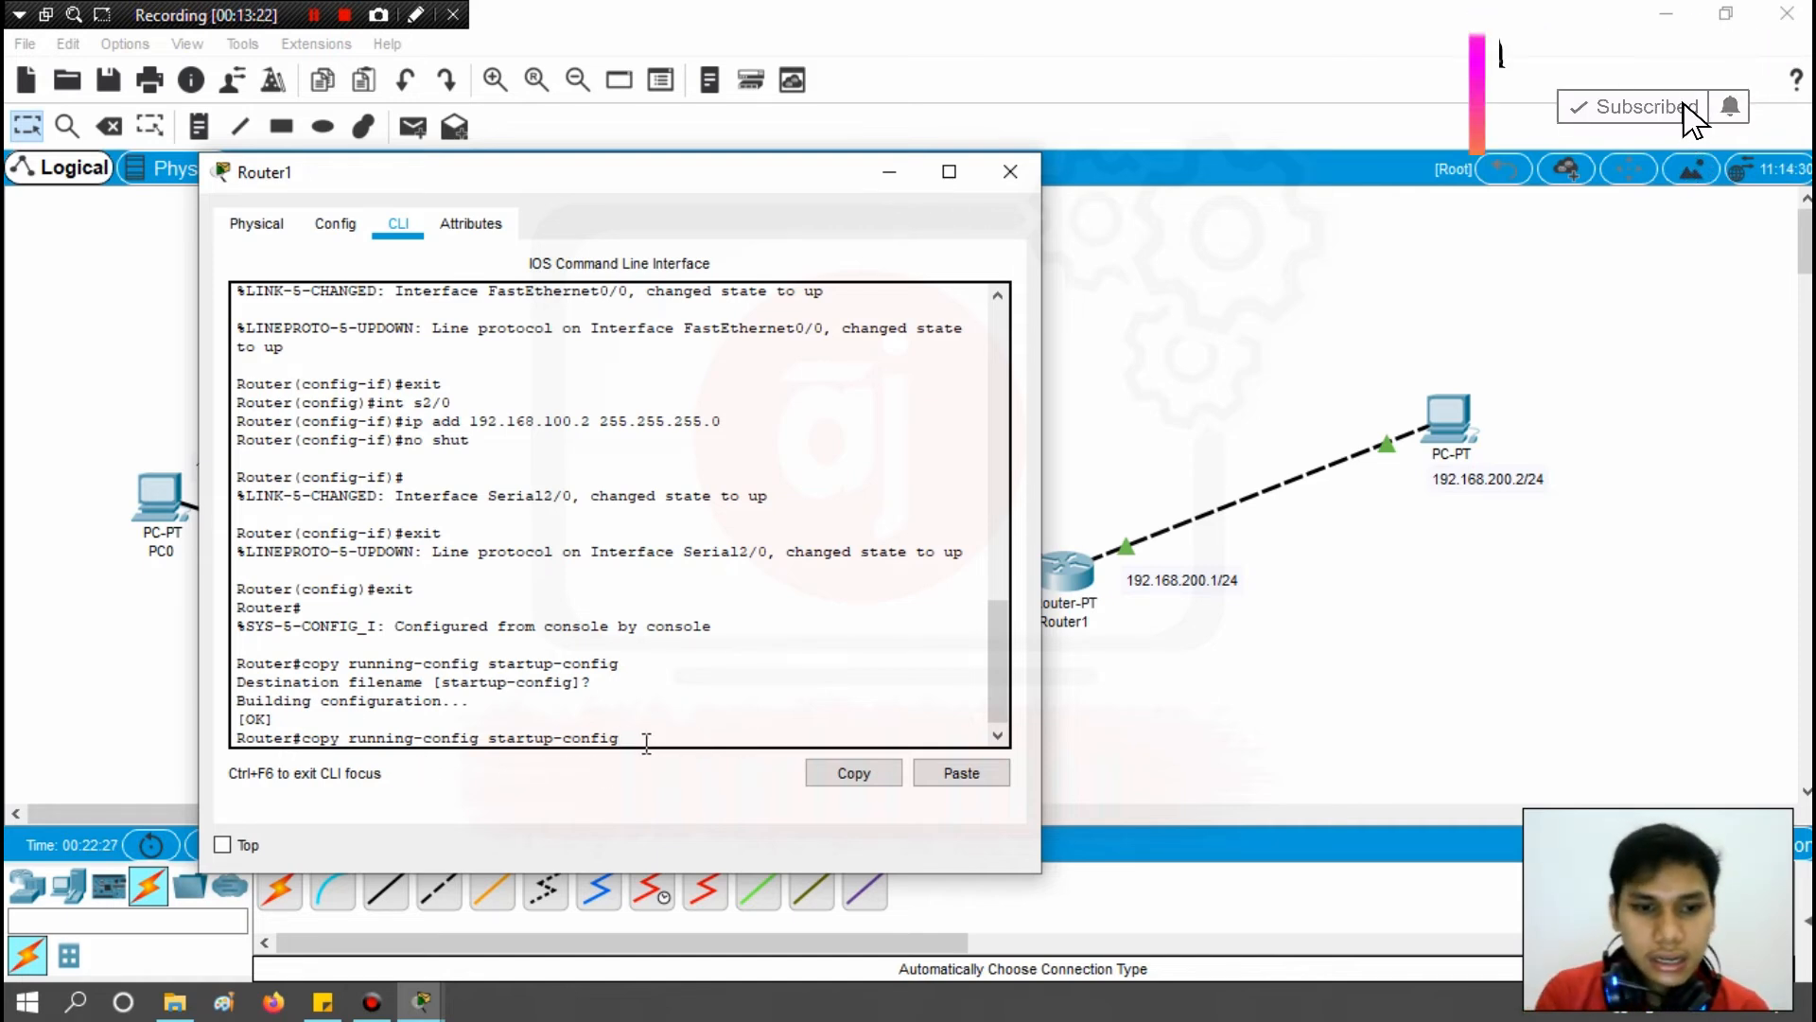
key(Return)
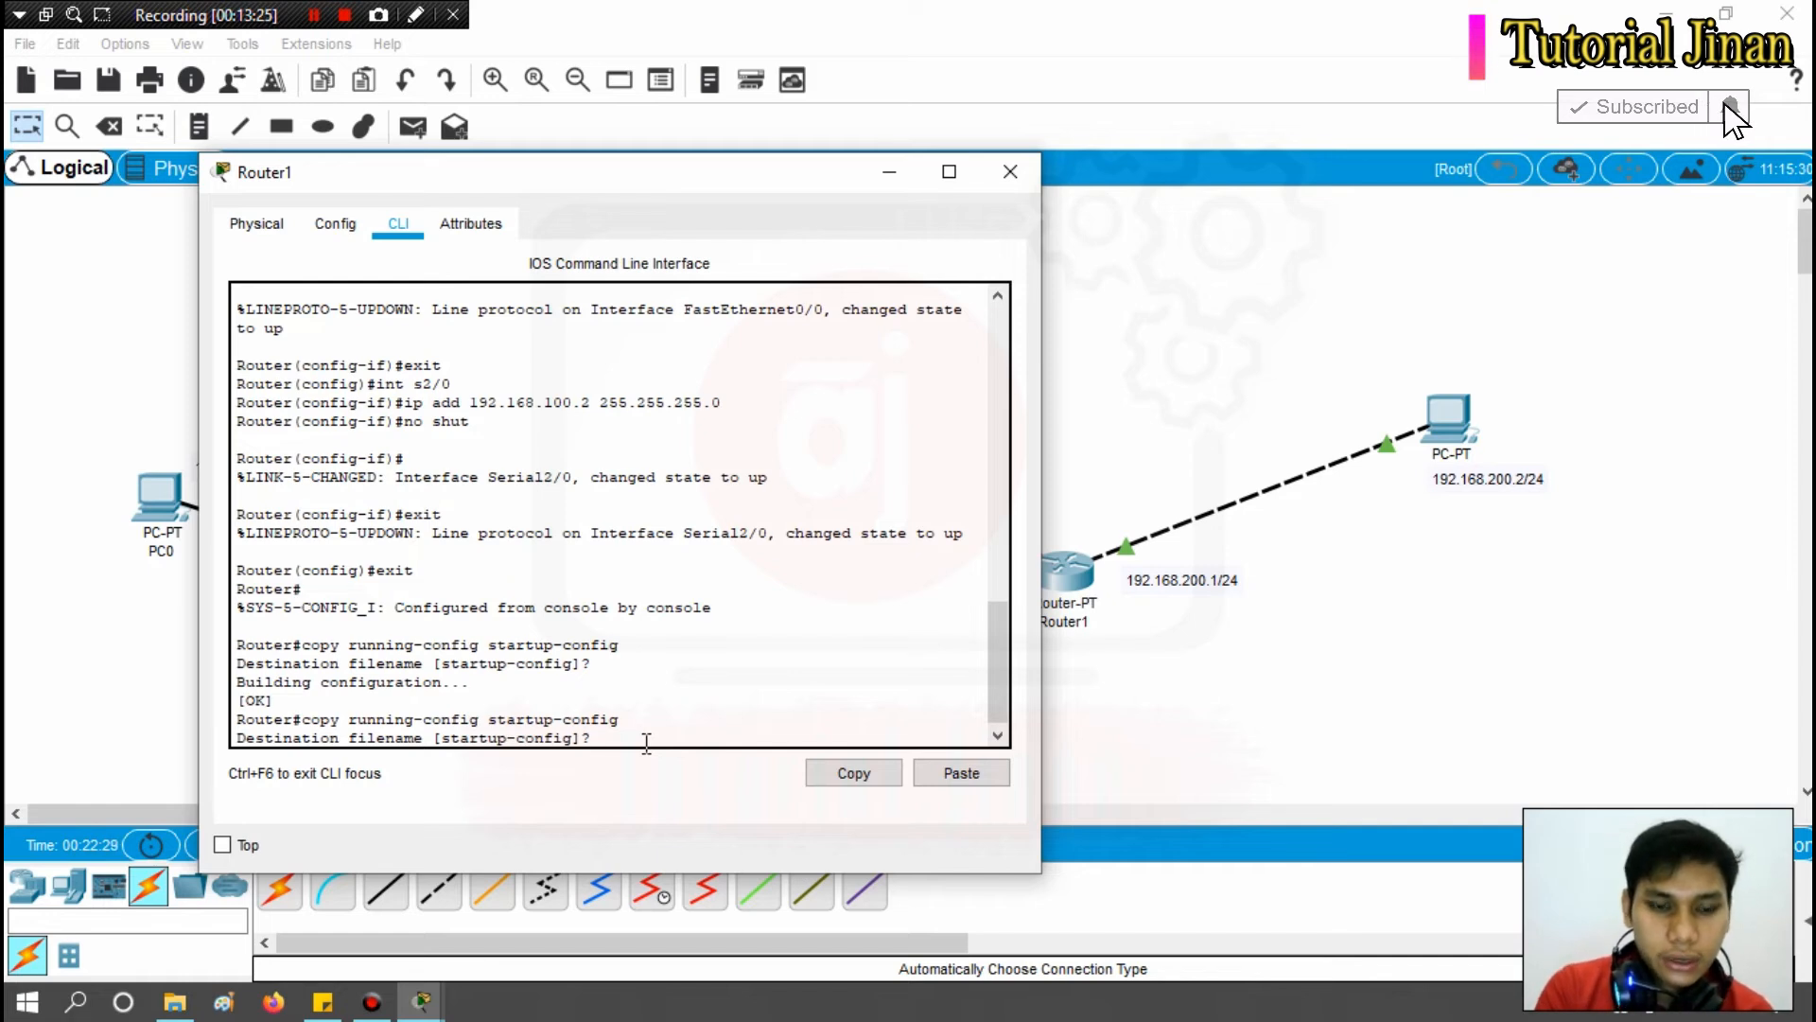
key(Return)
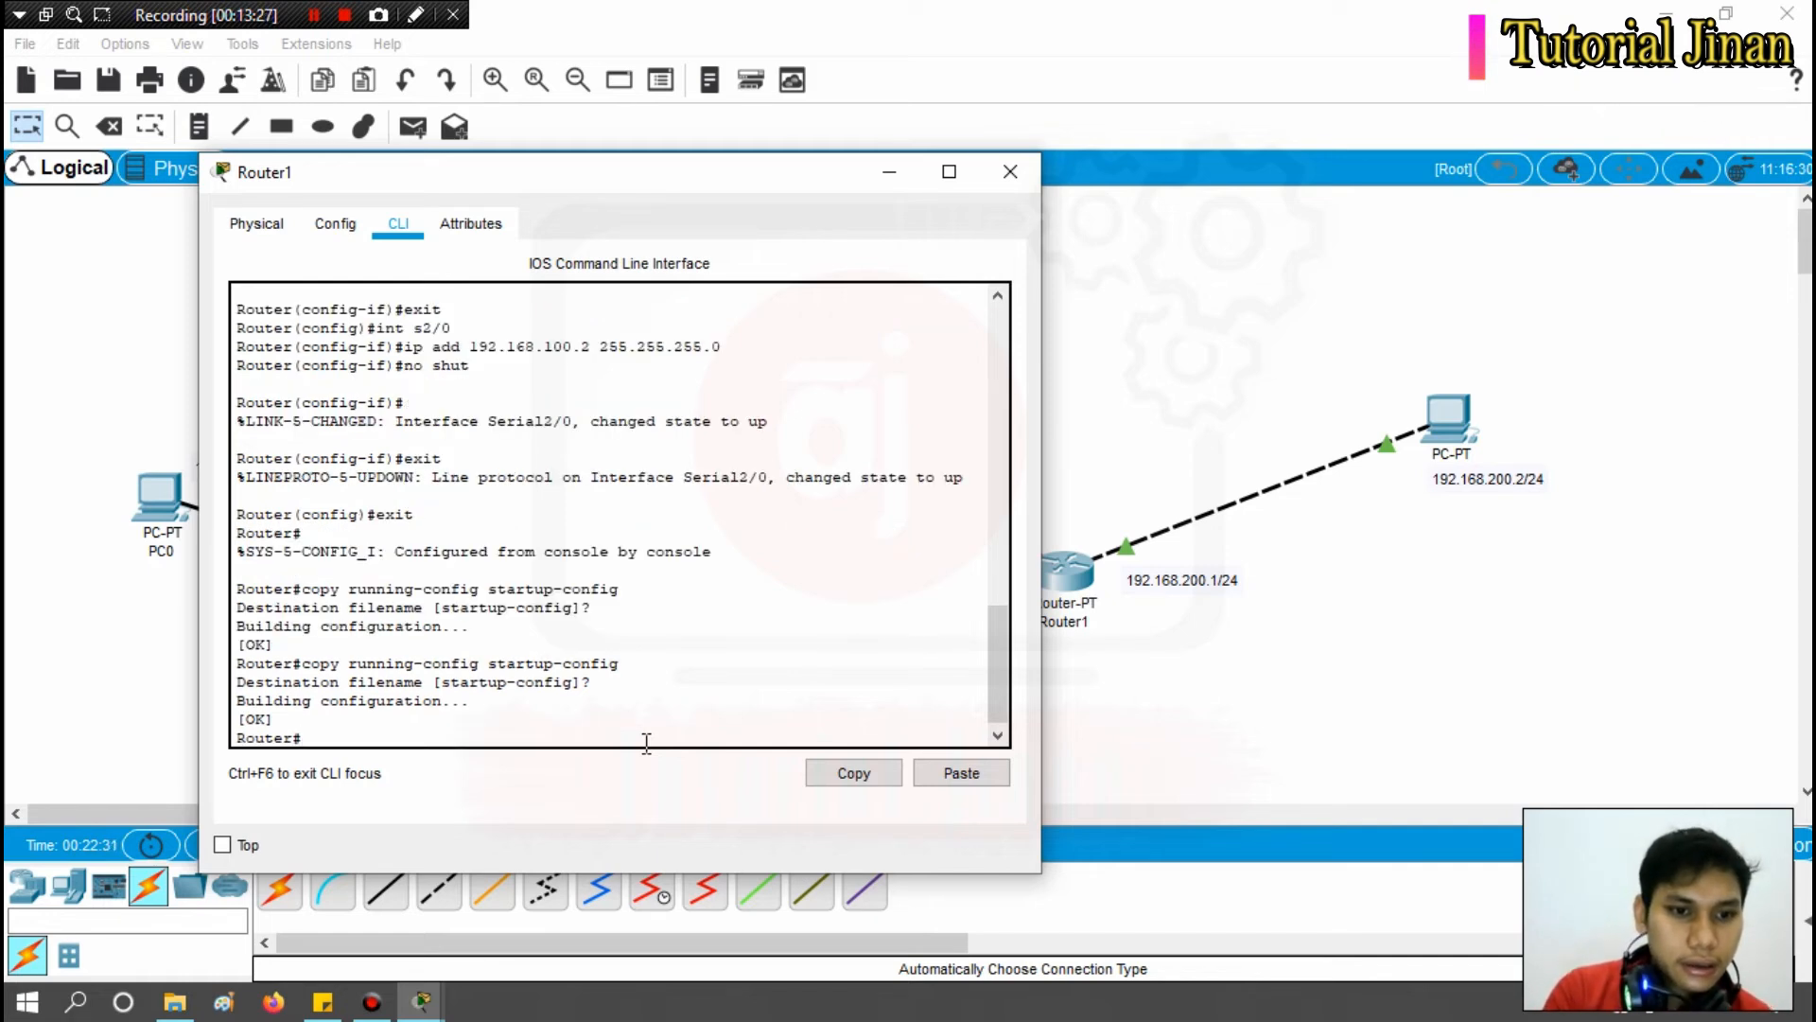
drag(310, 589, 332, 674)
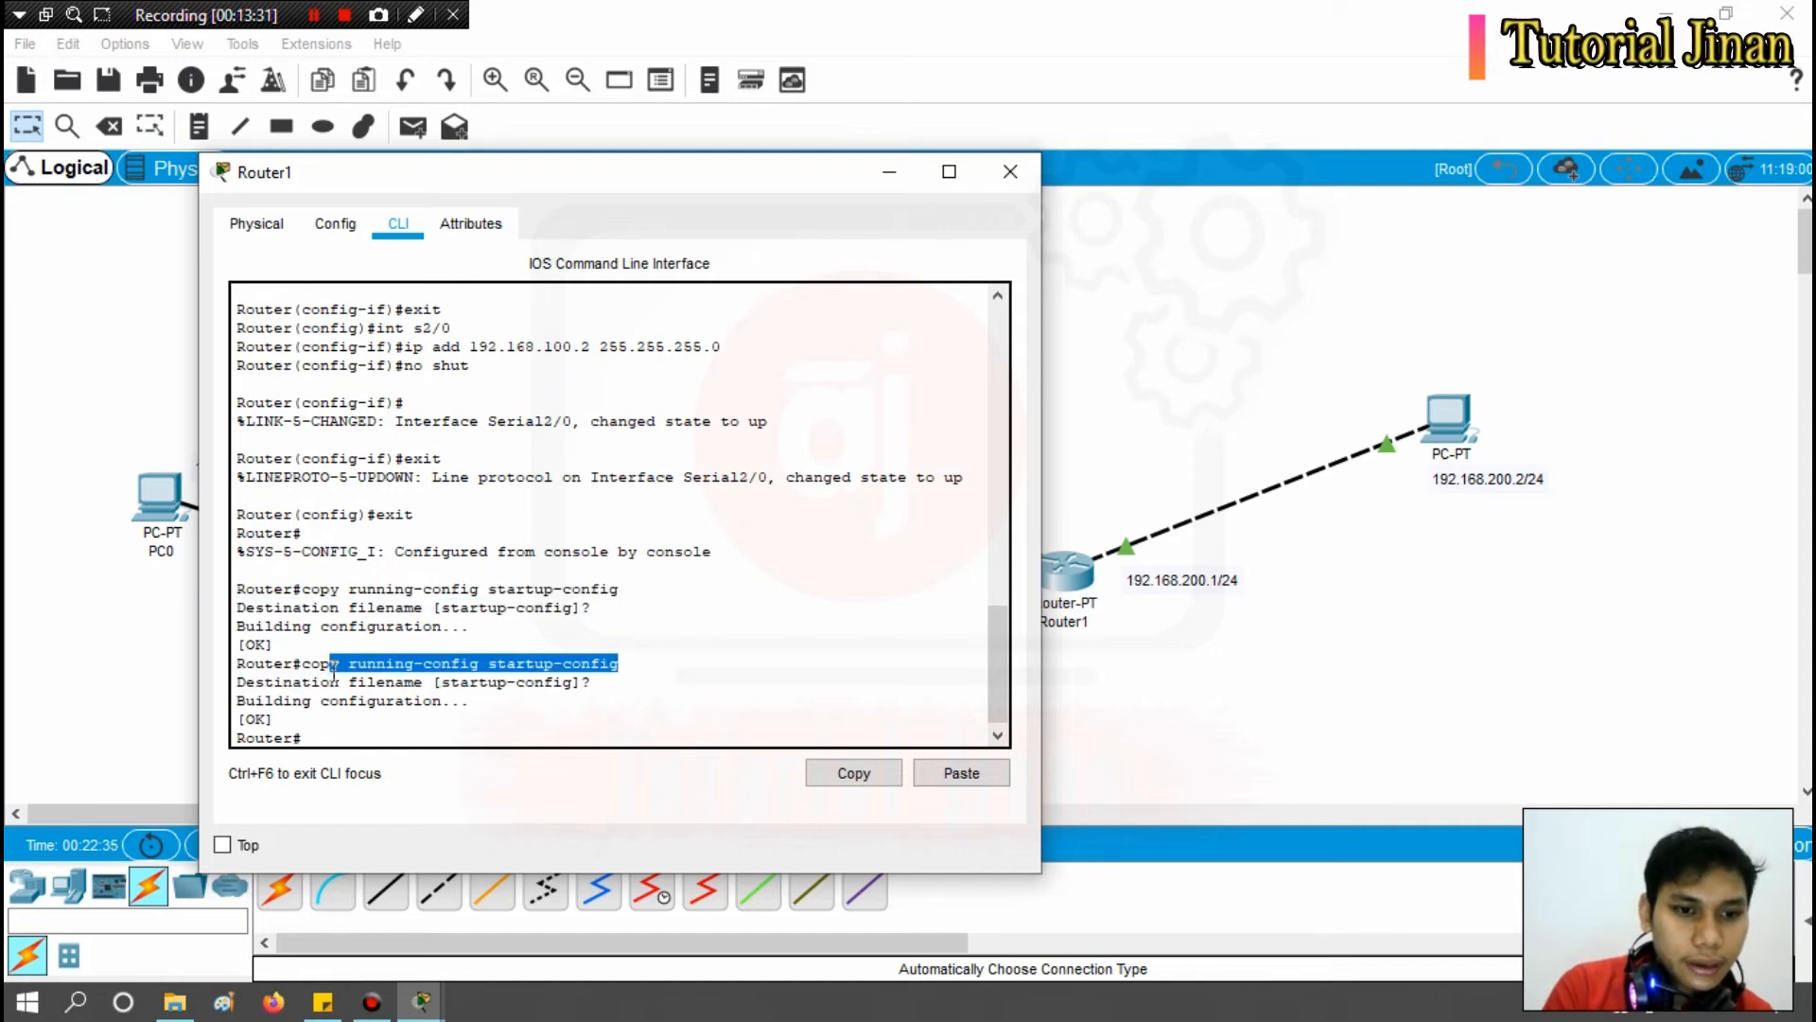
Enter Router1's global configuration mode and try ip route 192.168.70.0 255.255.255.0 without specifying a next hop.
click(299, 731)
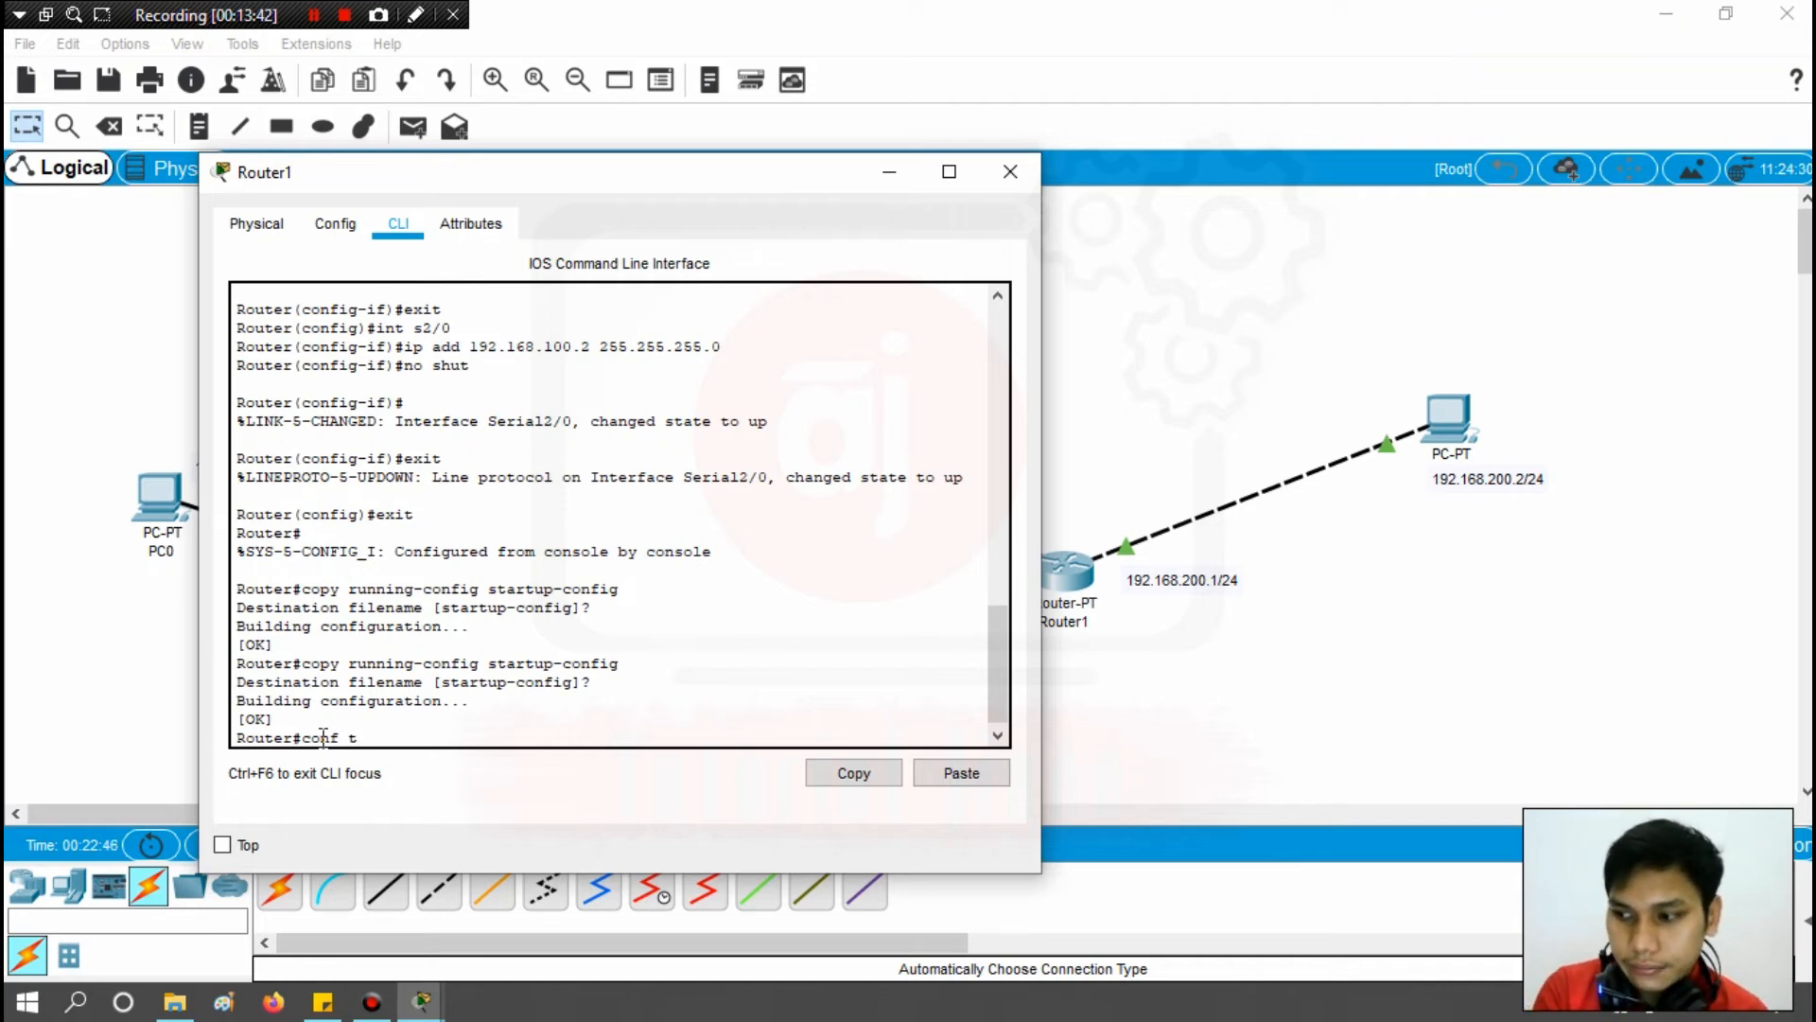
key(Return)
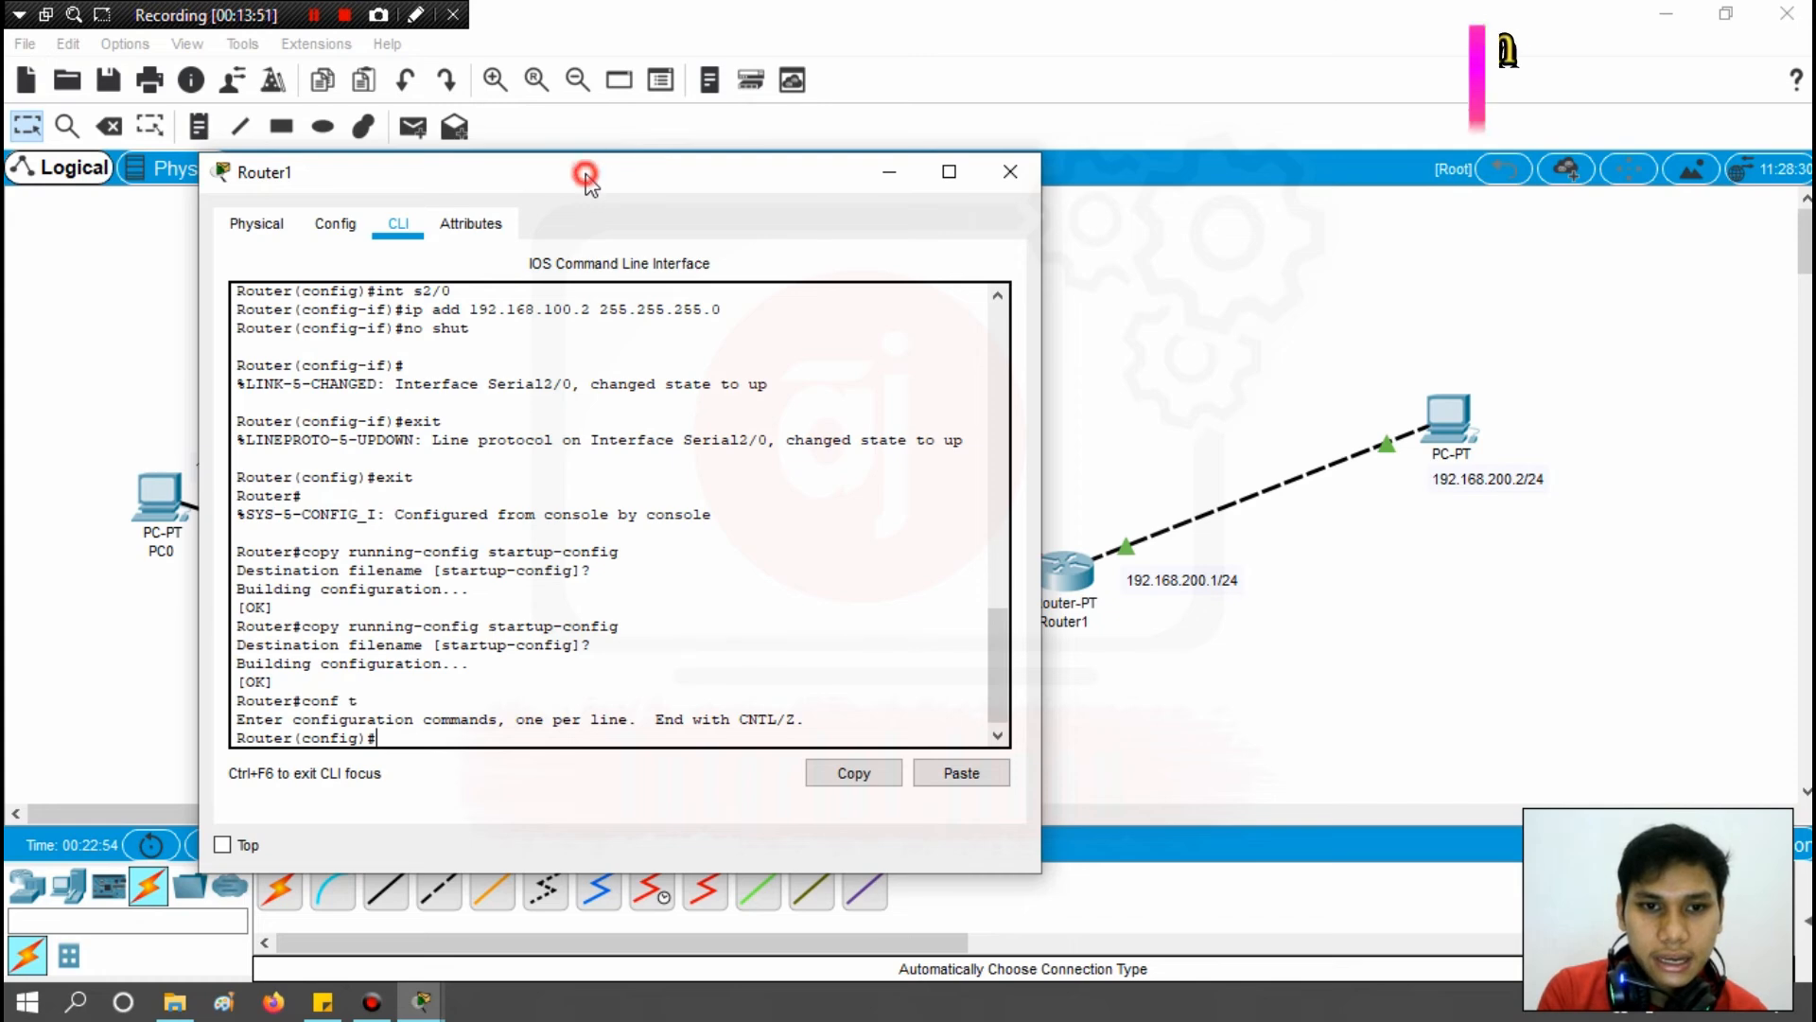
drag(580, 170, 757, 522)
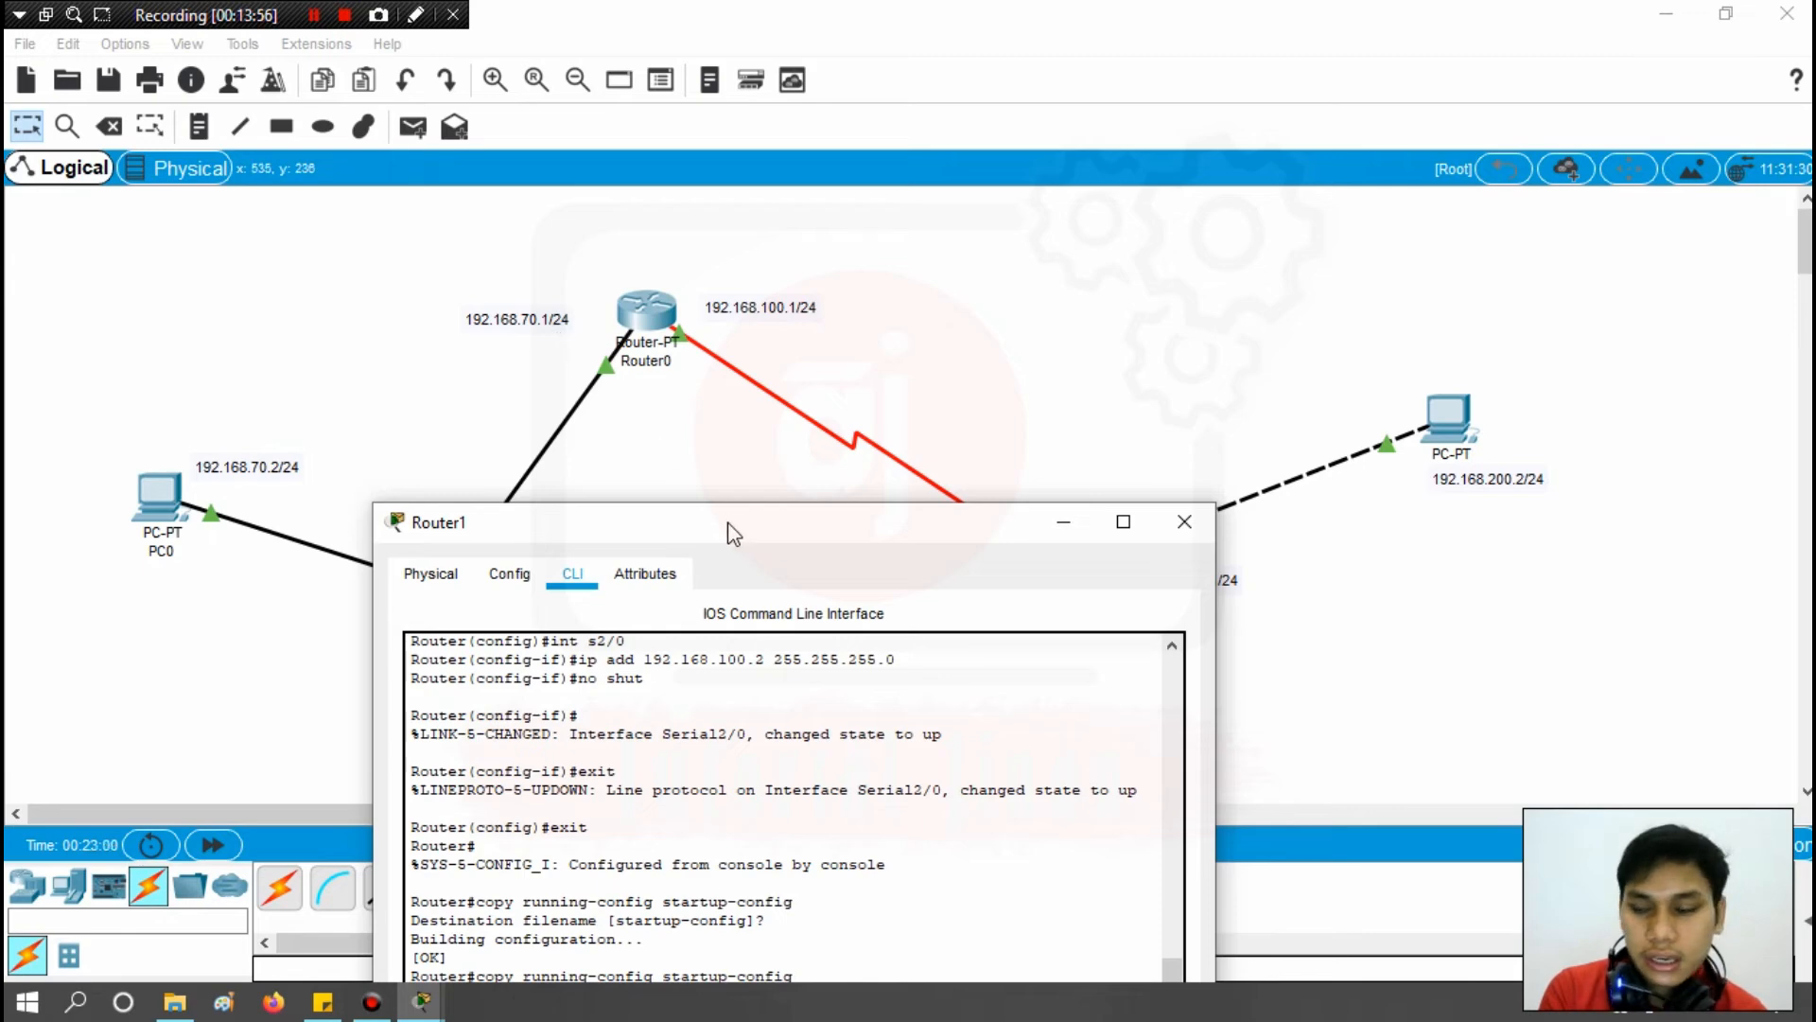
drag(722, 539, 560, 173)
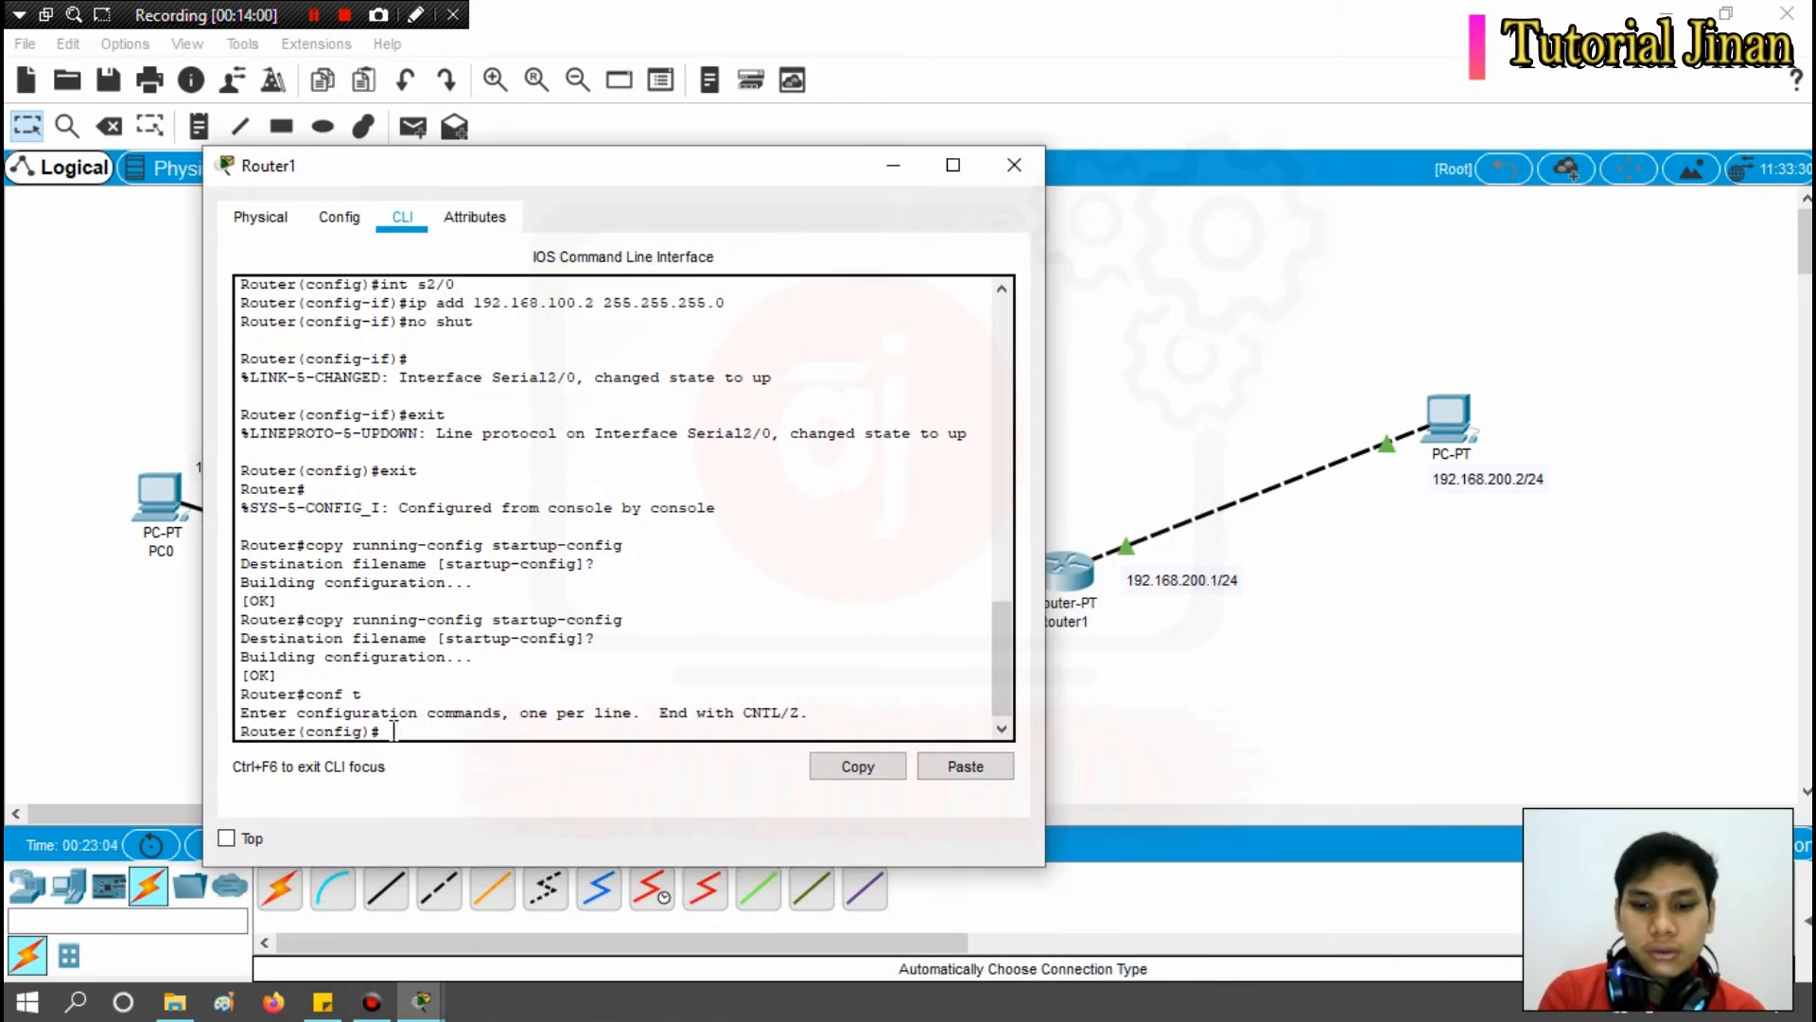
text(ip rou)
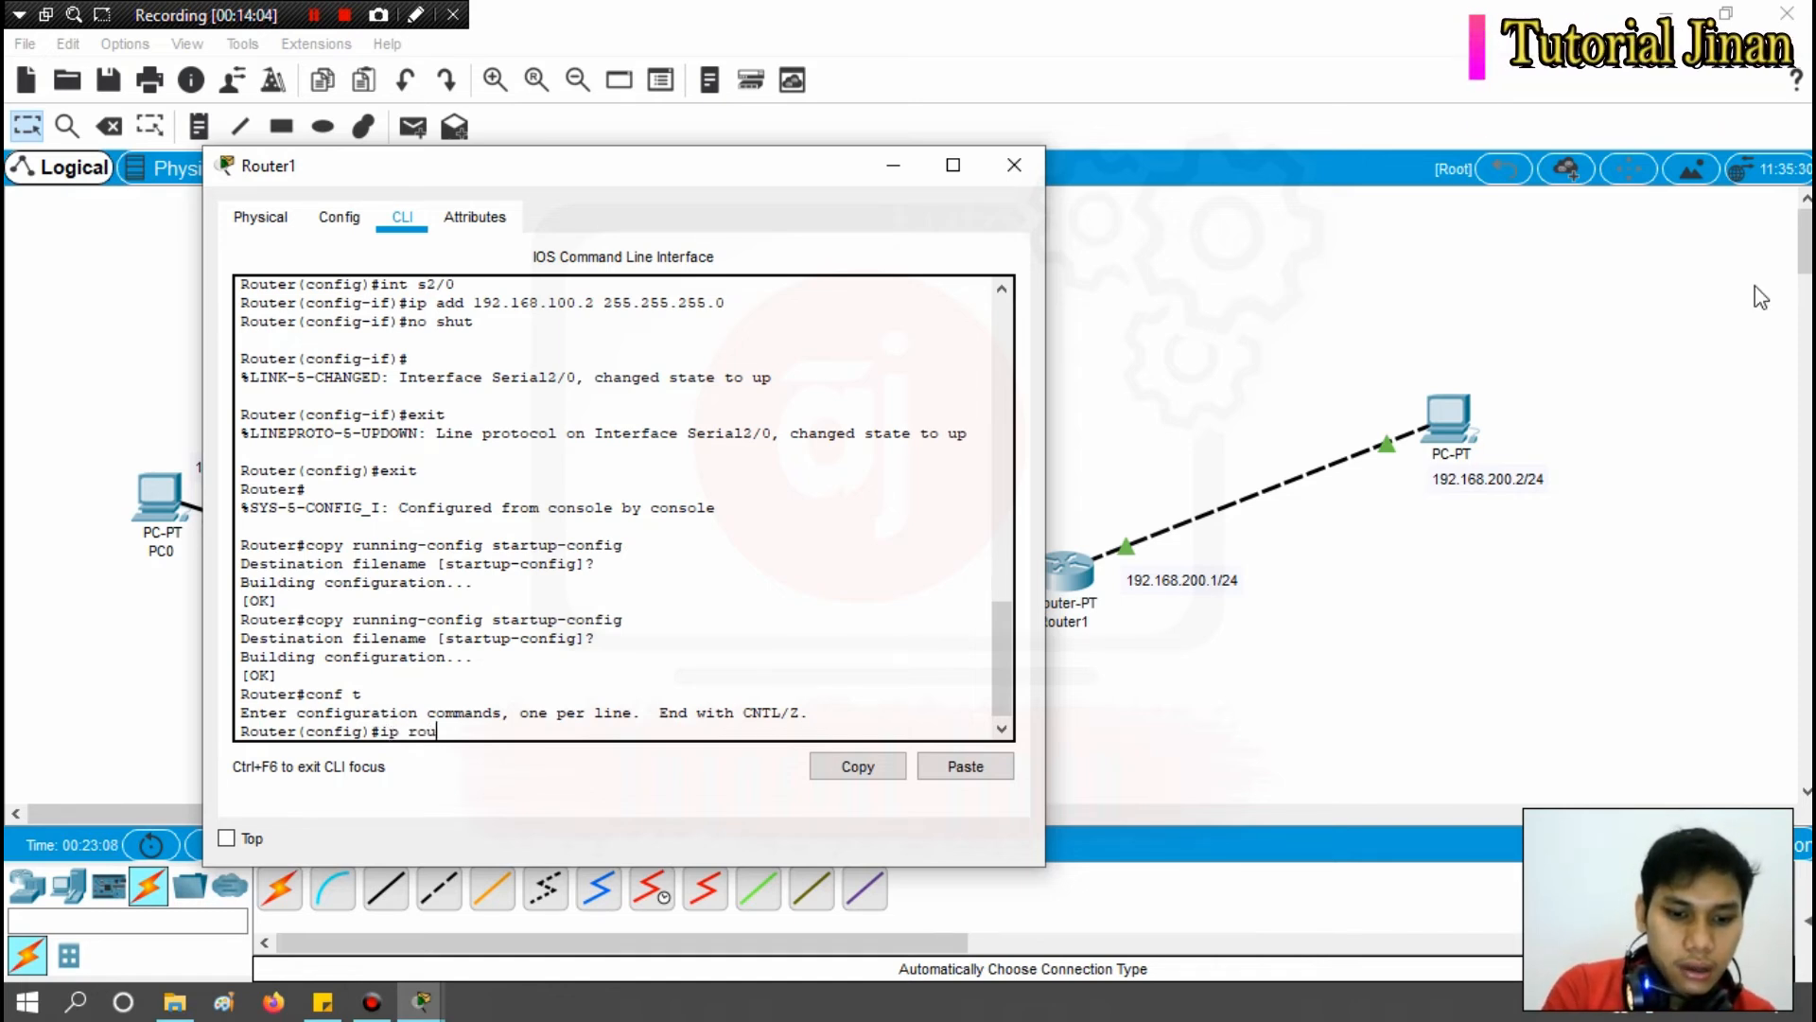
text(te)
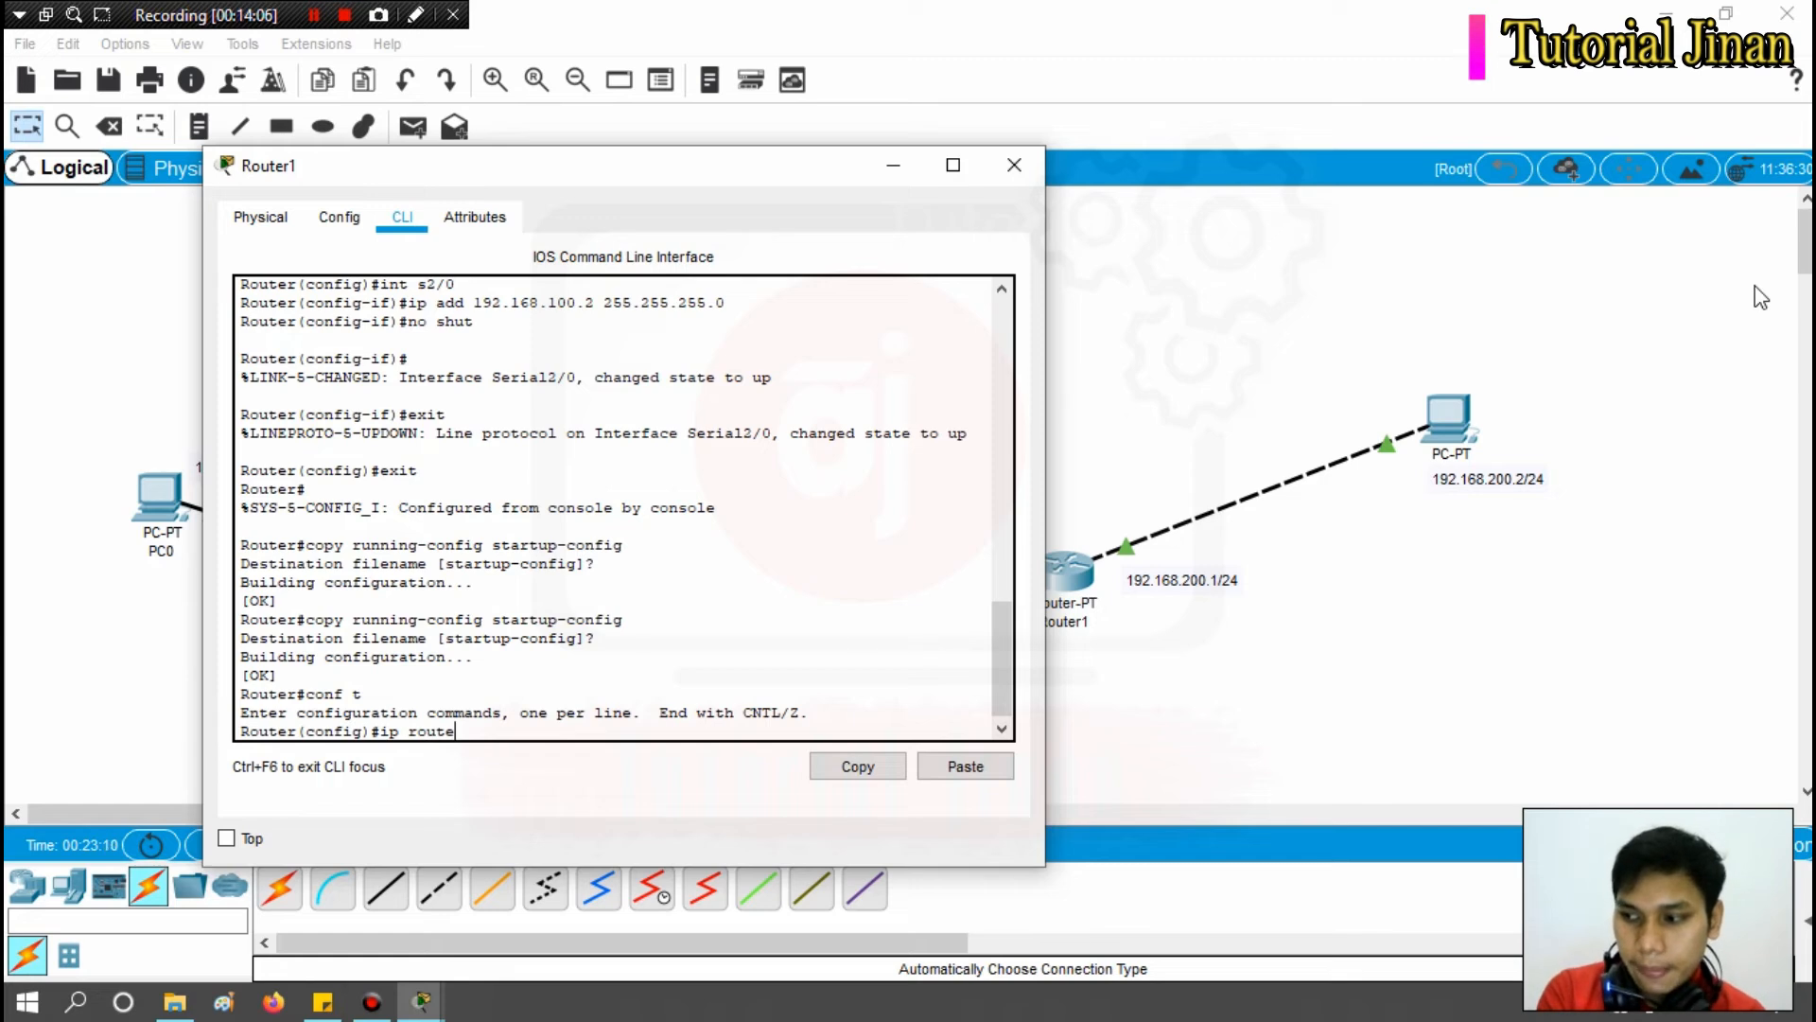
text( 192)
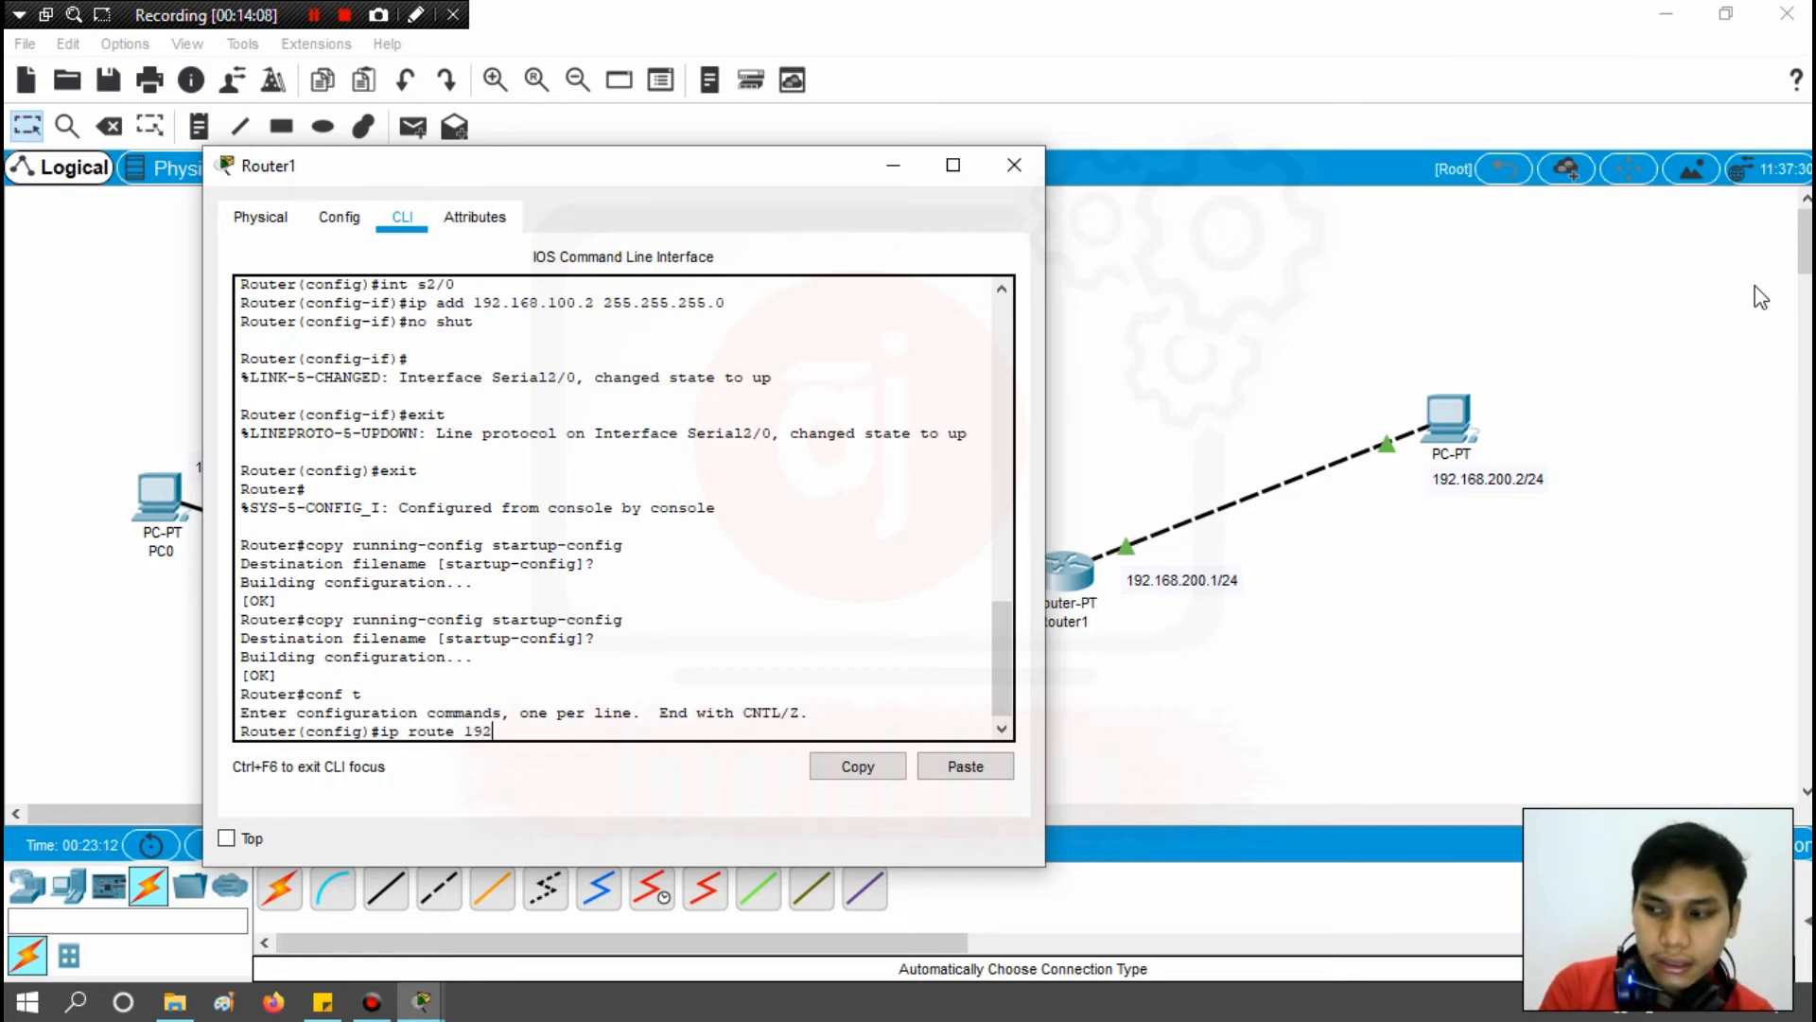
text(.168)
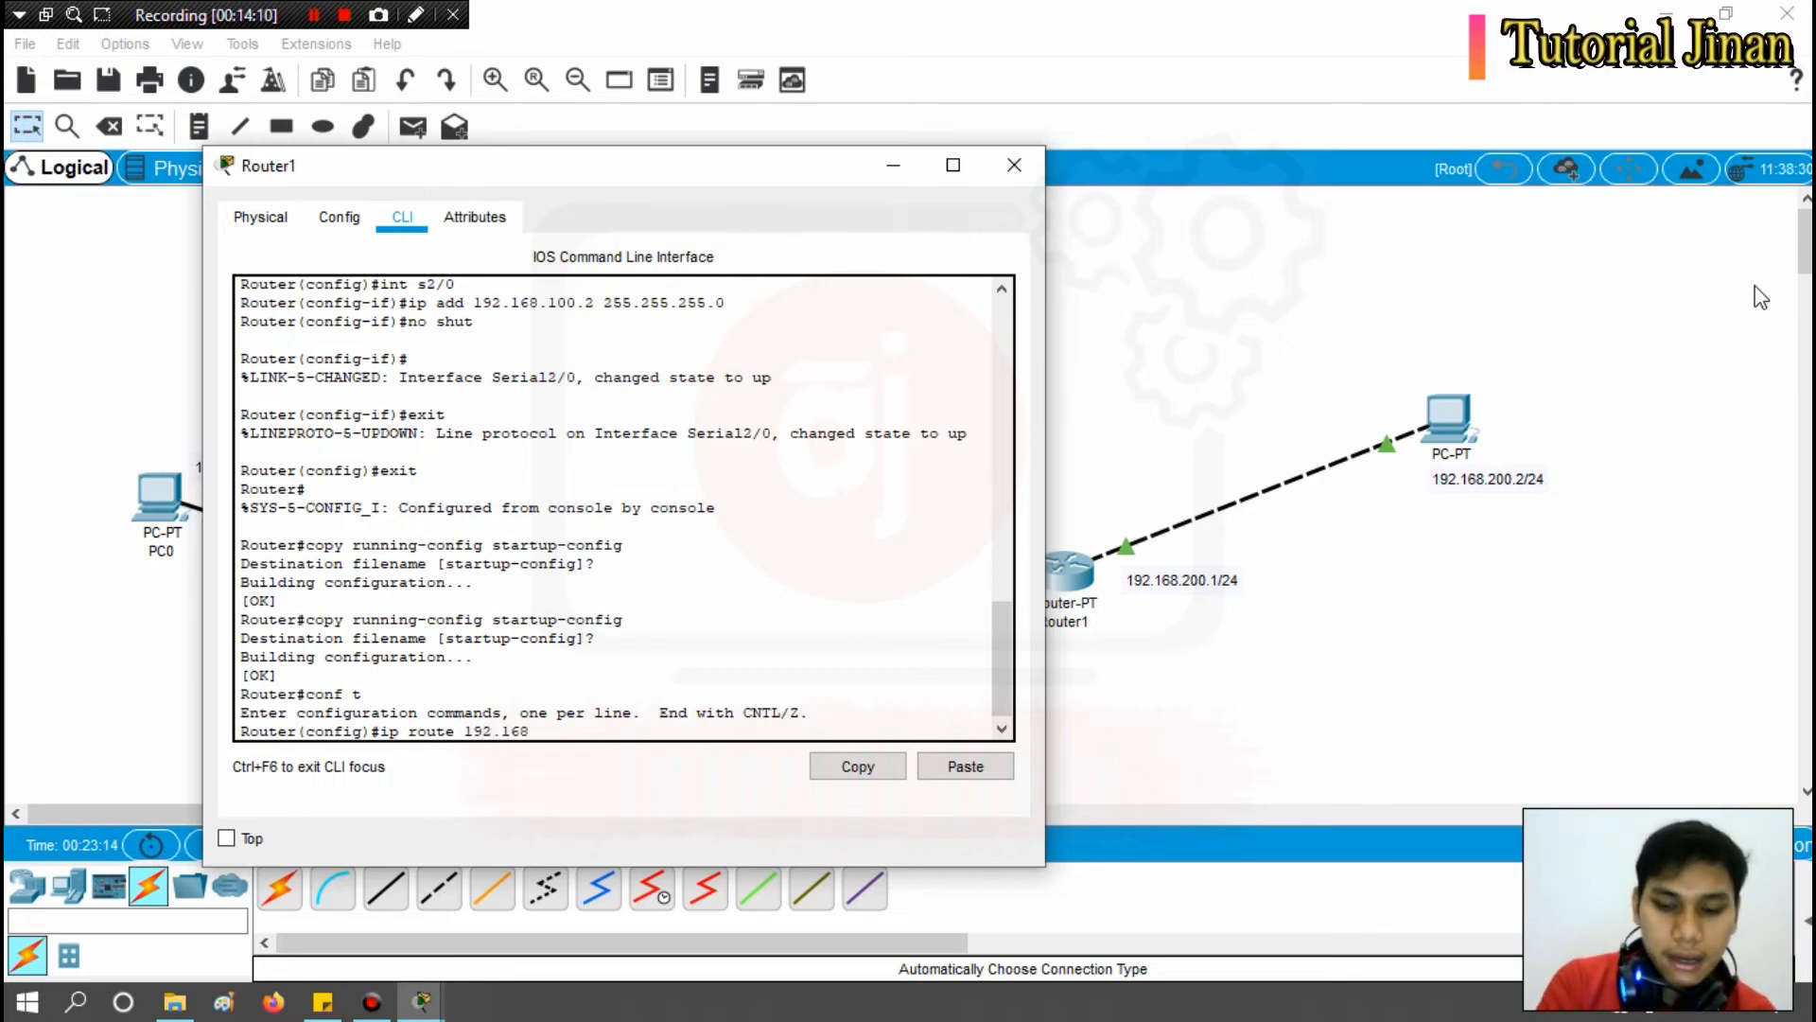
text(.70)
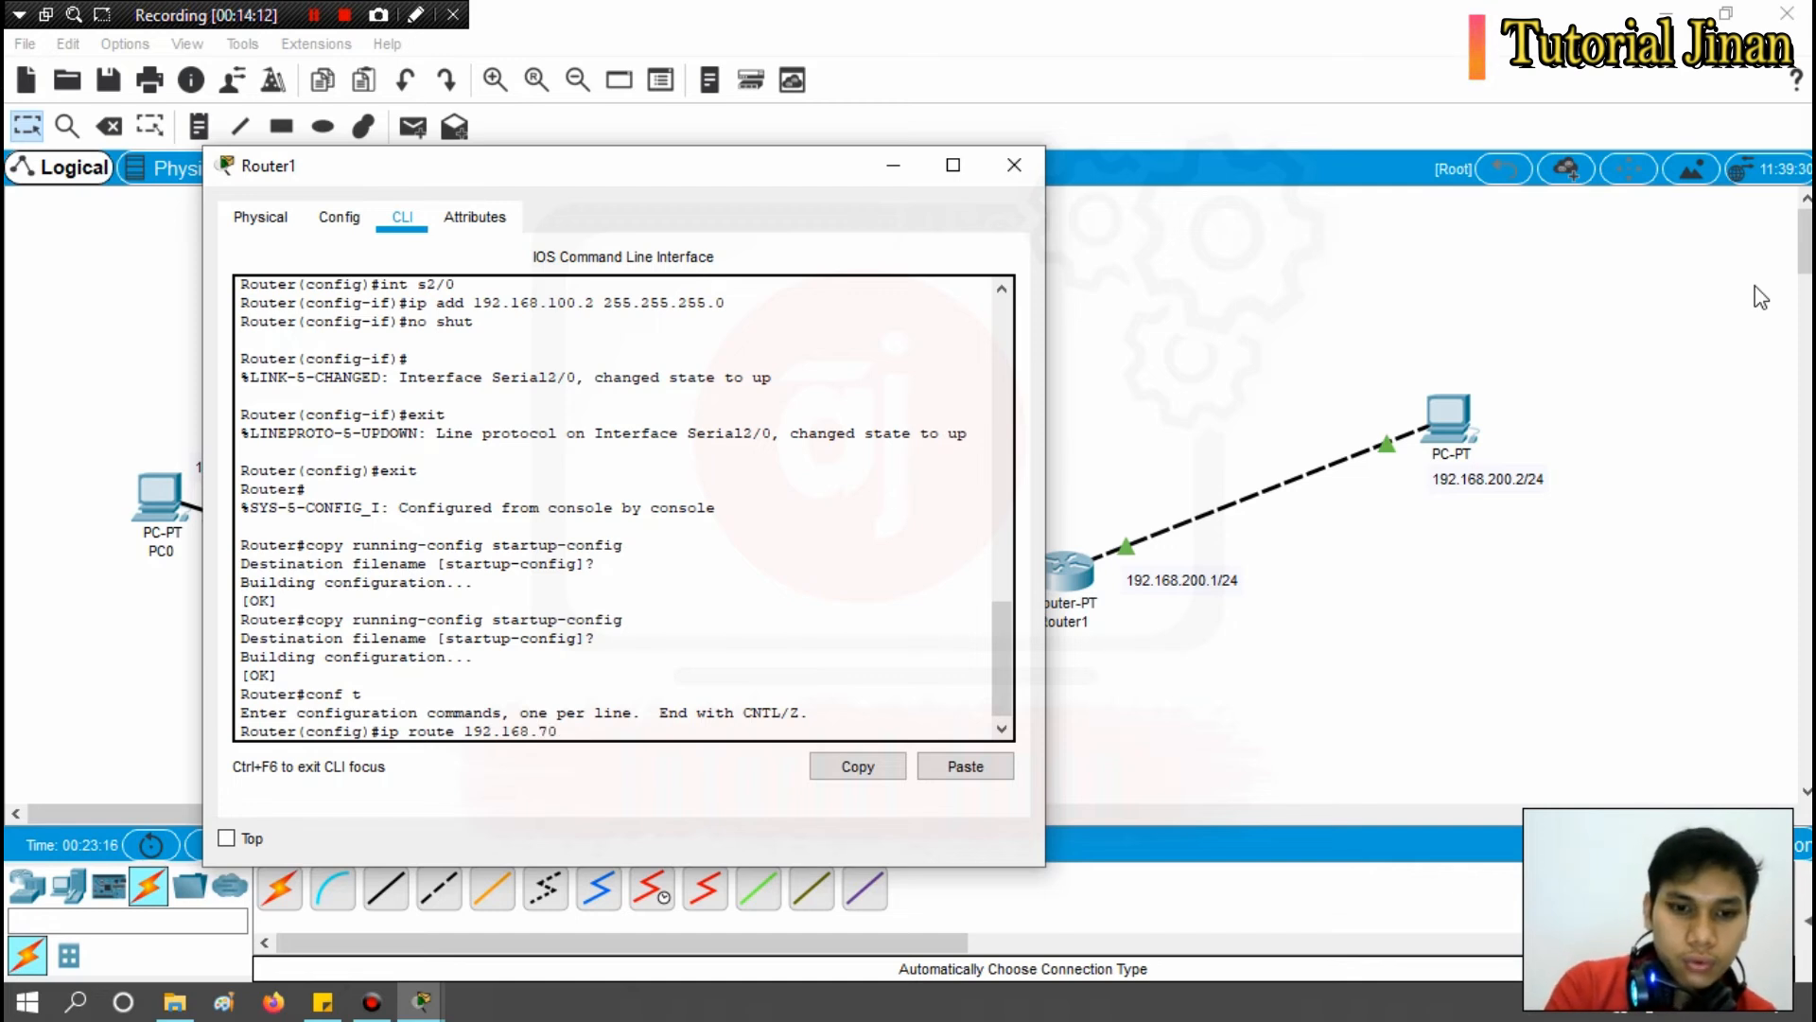
text(.0)
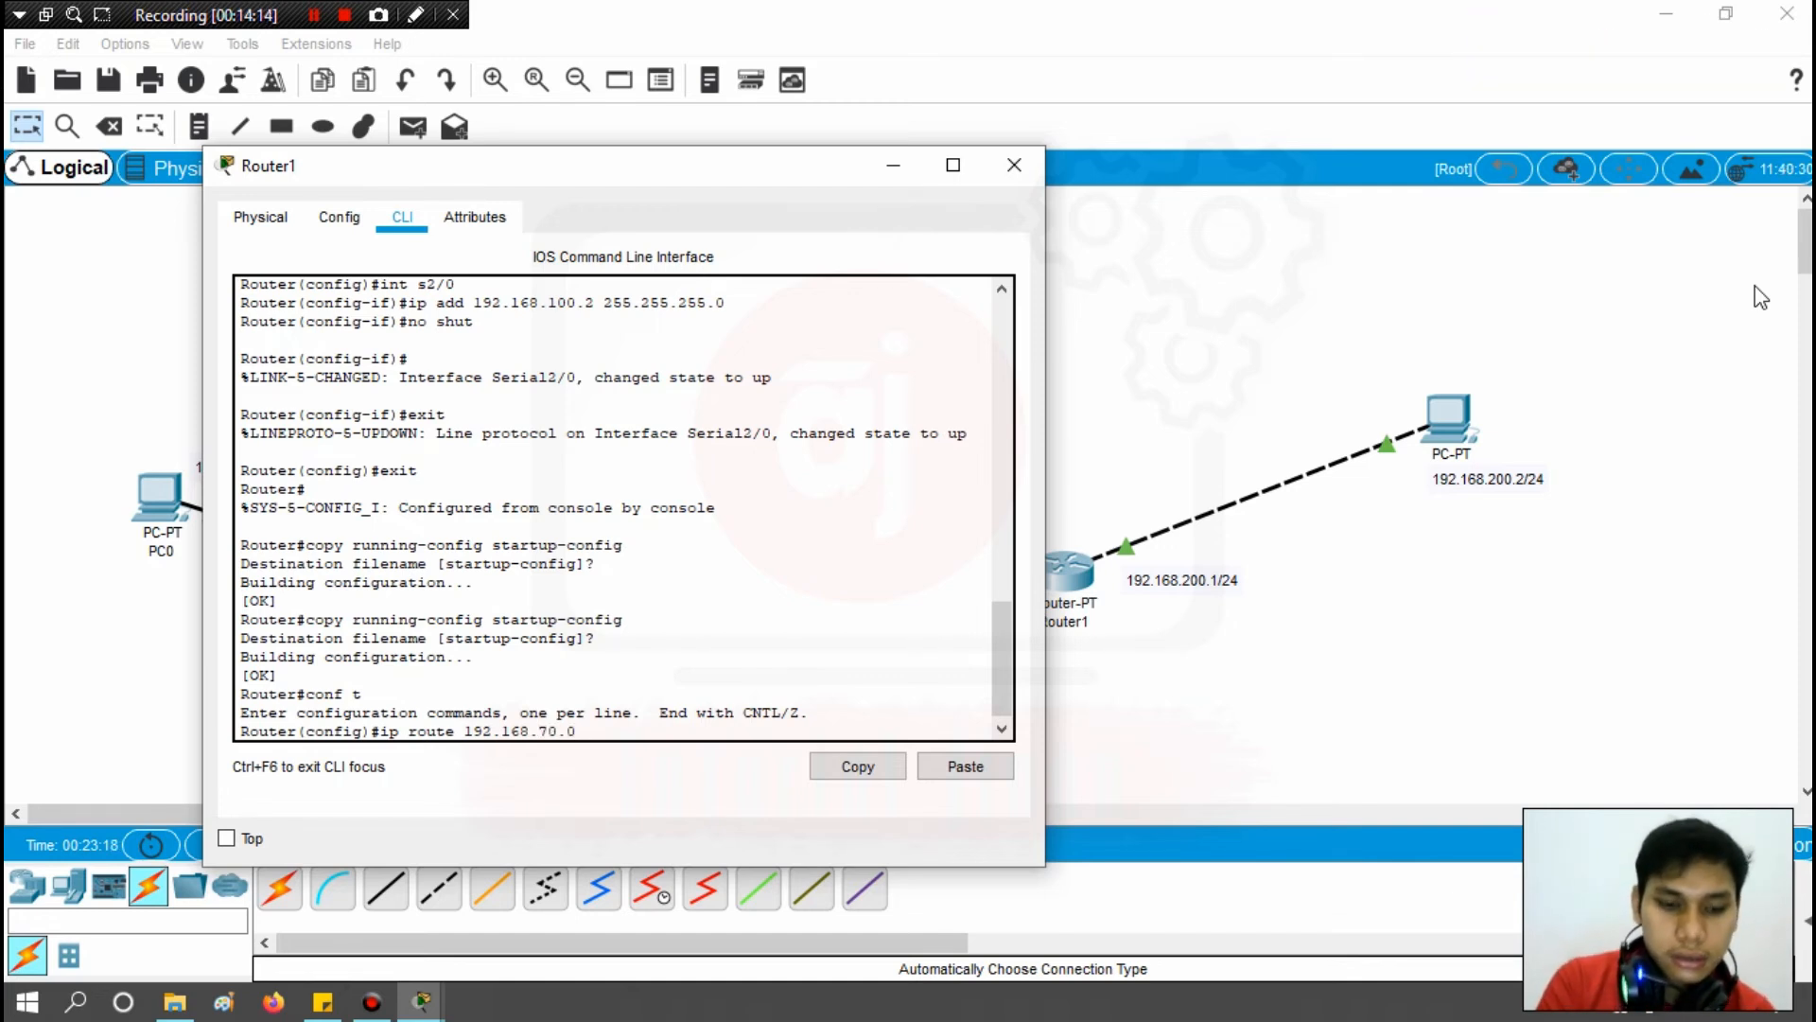
text( 255)
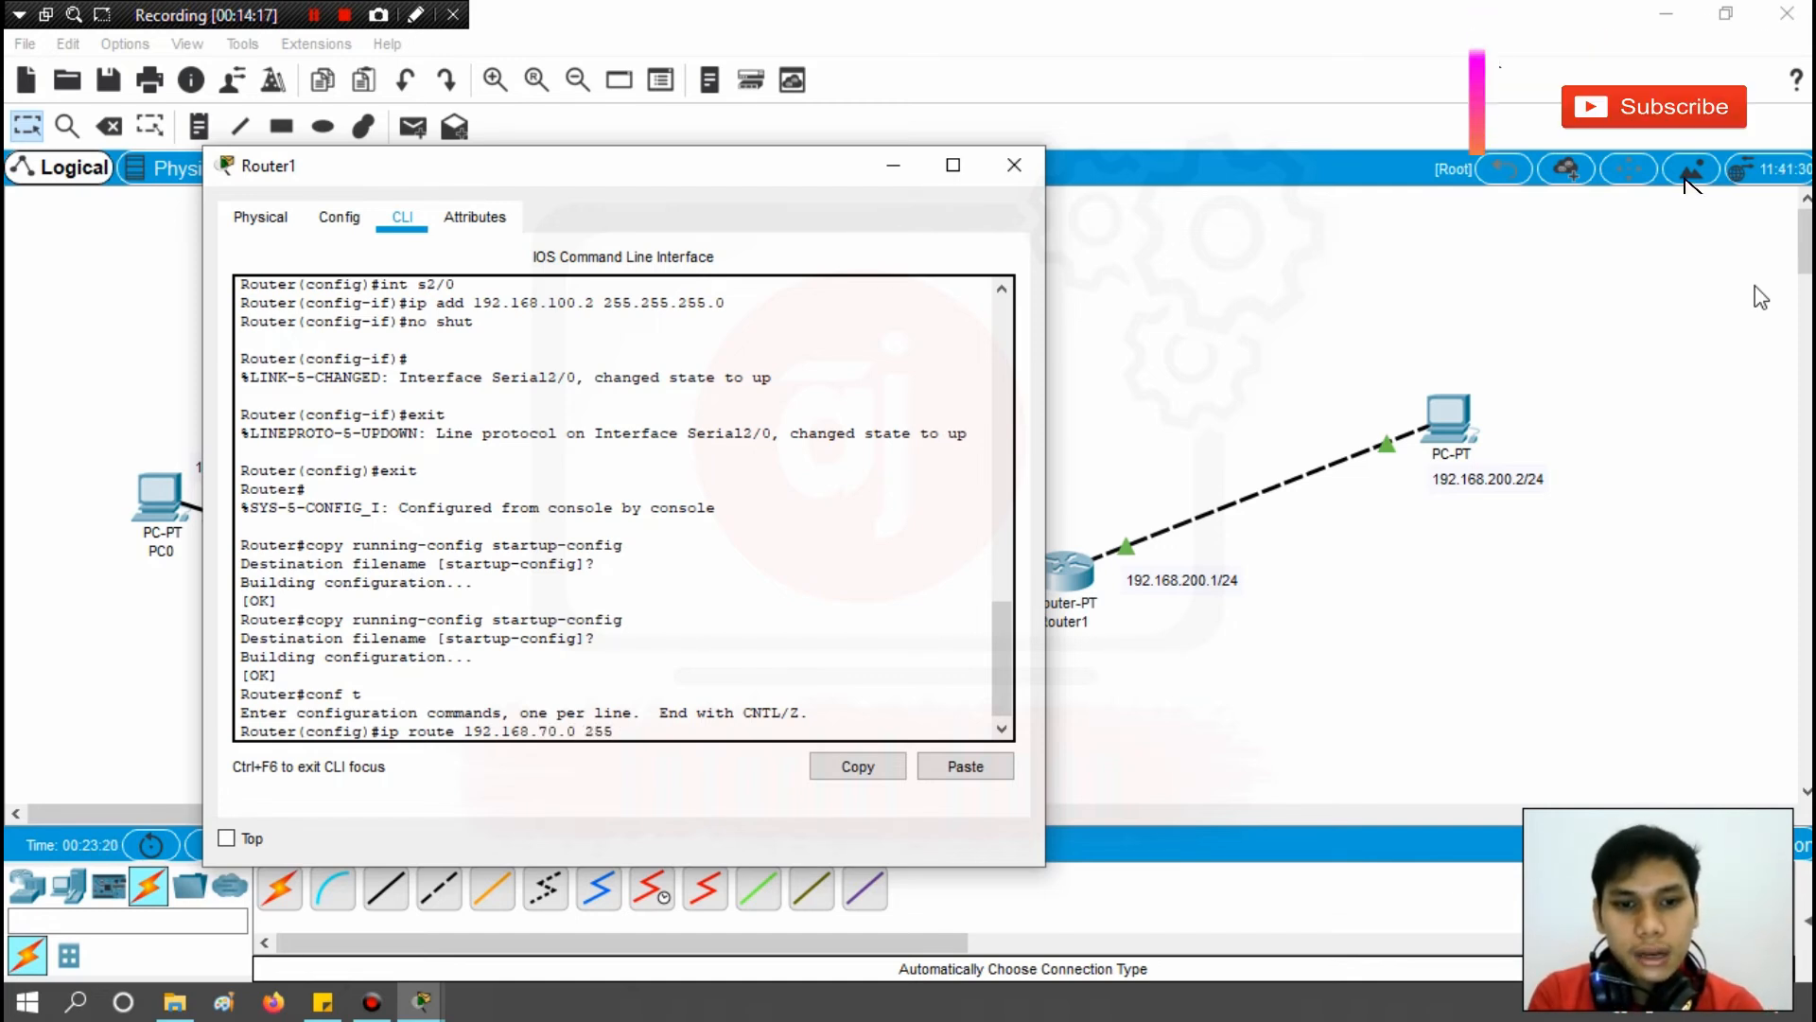
text(.255.255.0)
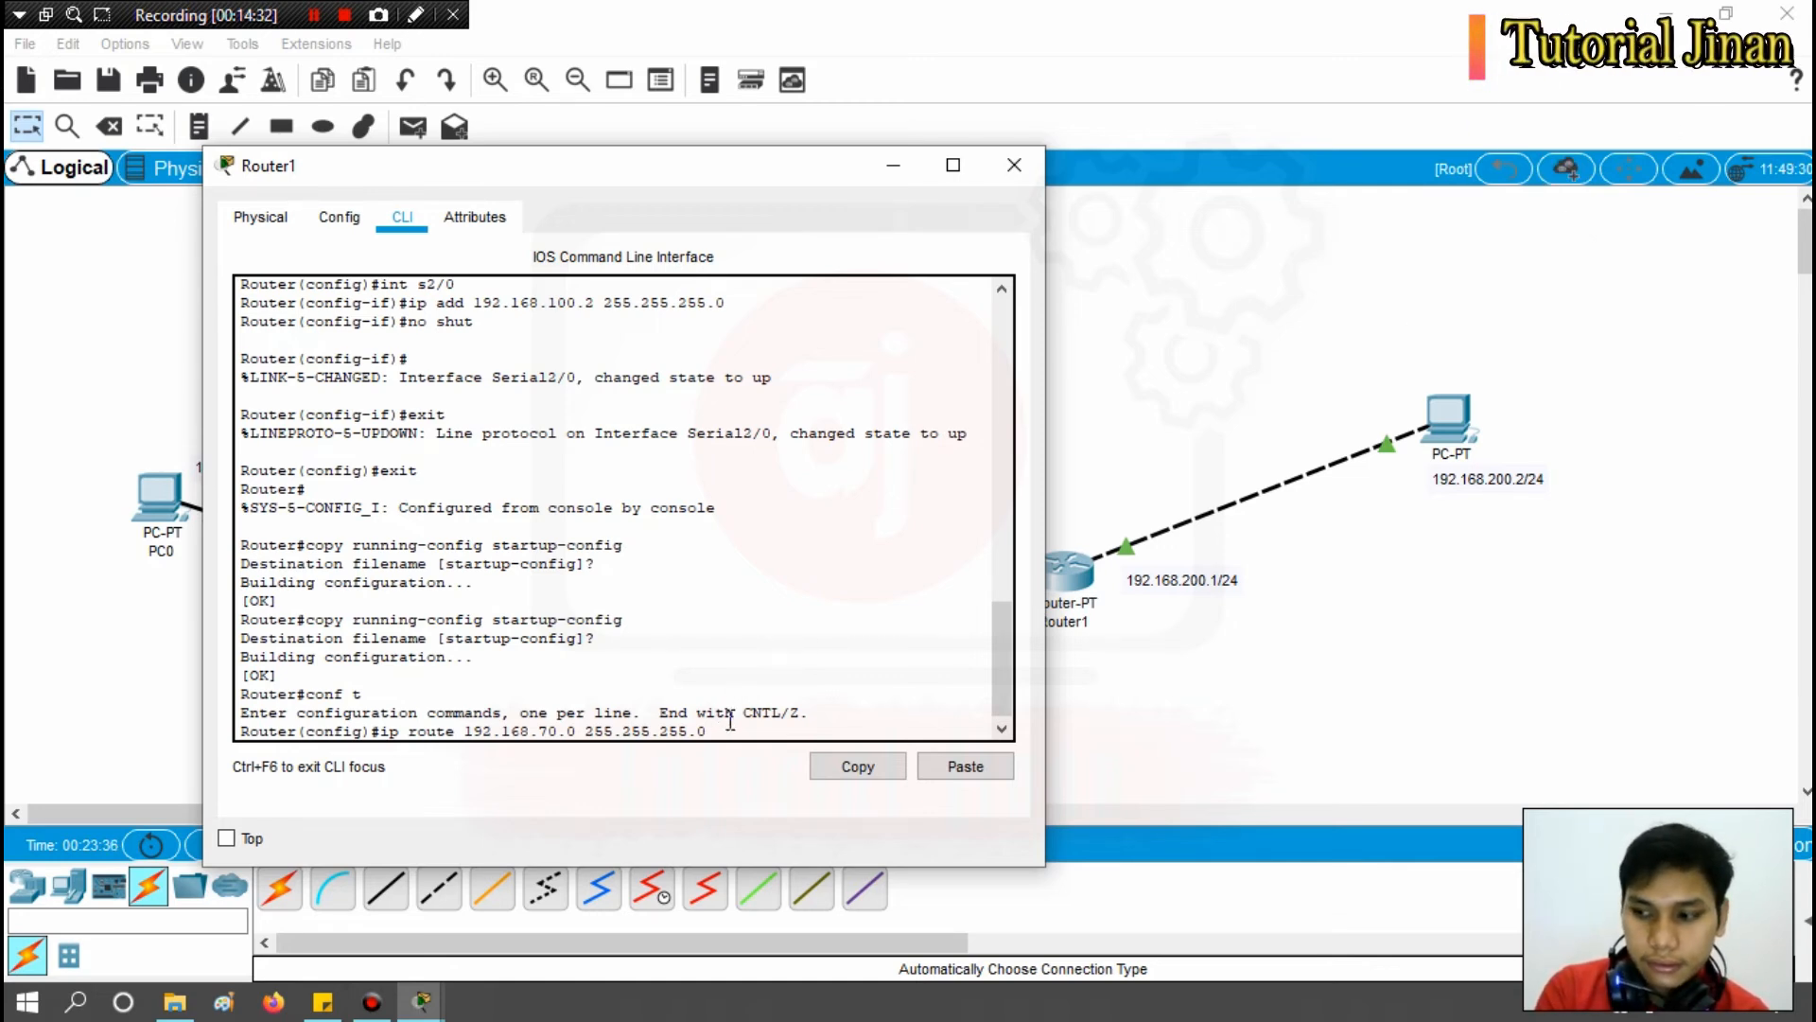
key(Return)
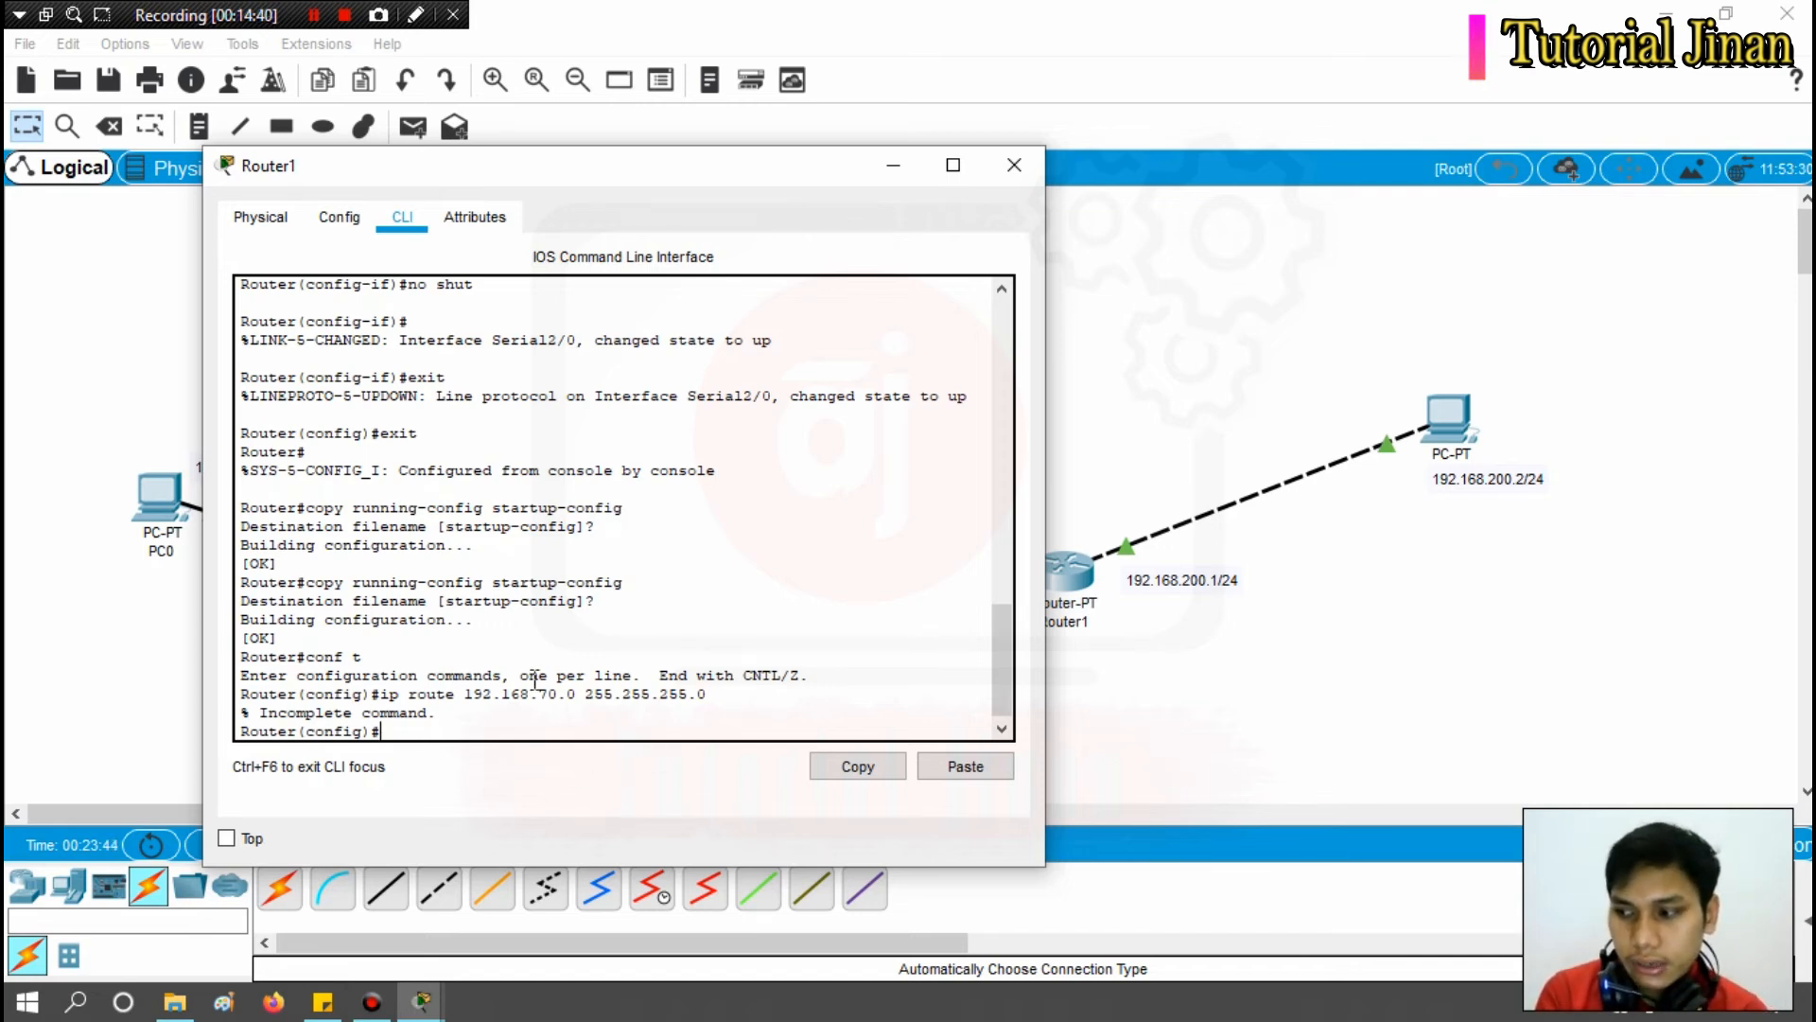
Exit Router1's configuration mode, display its routing table with show ip route, and close the router's window.
text(exit)
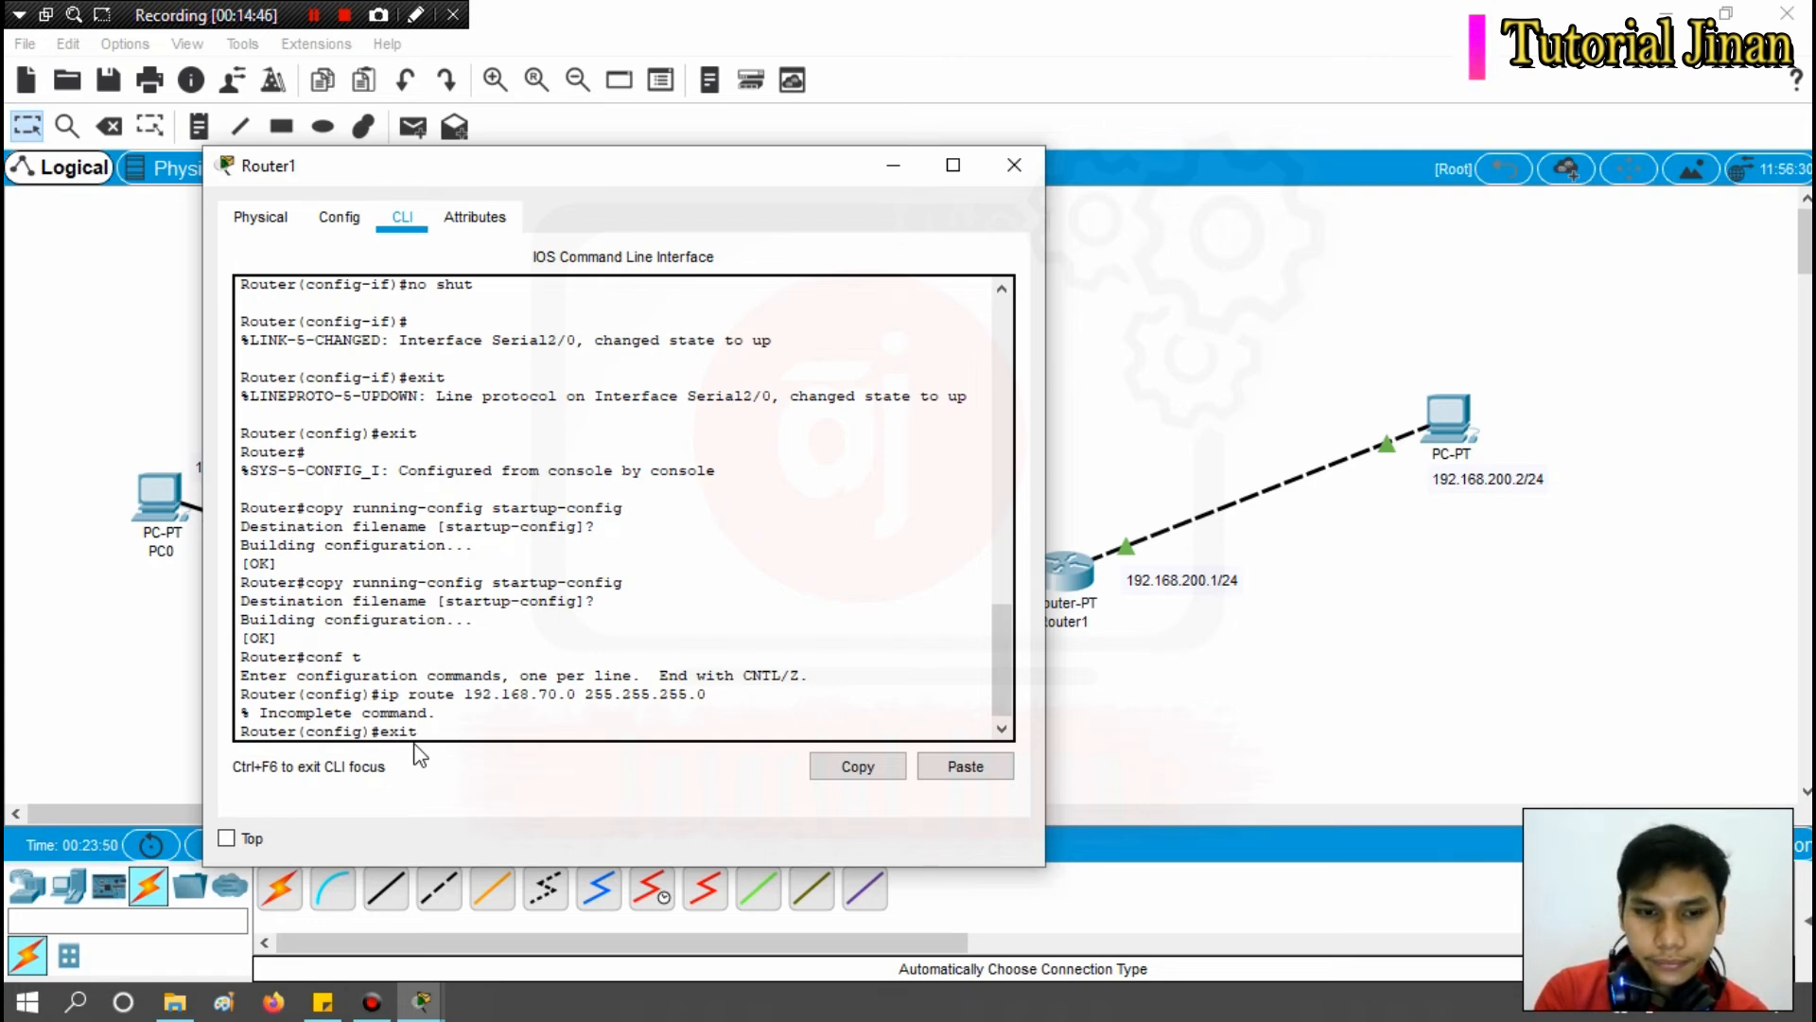
key(Return)
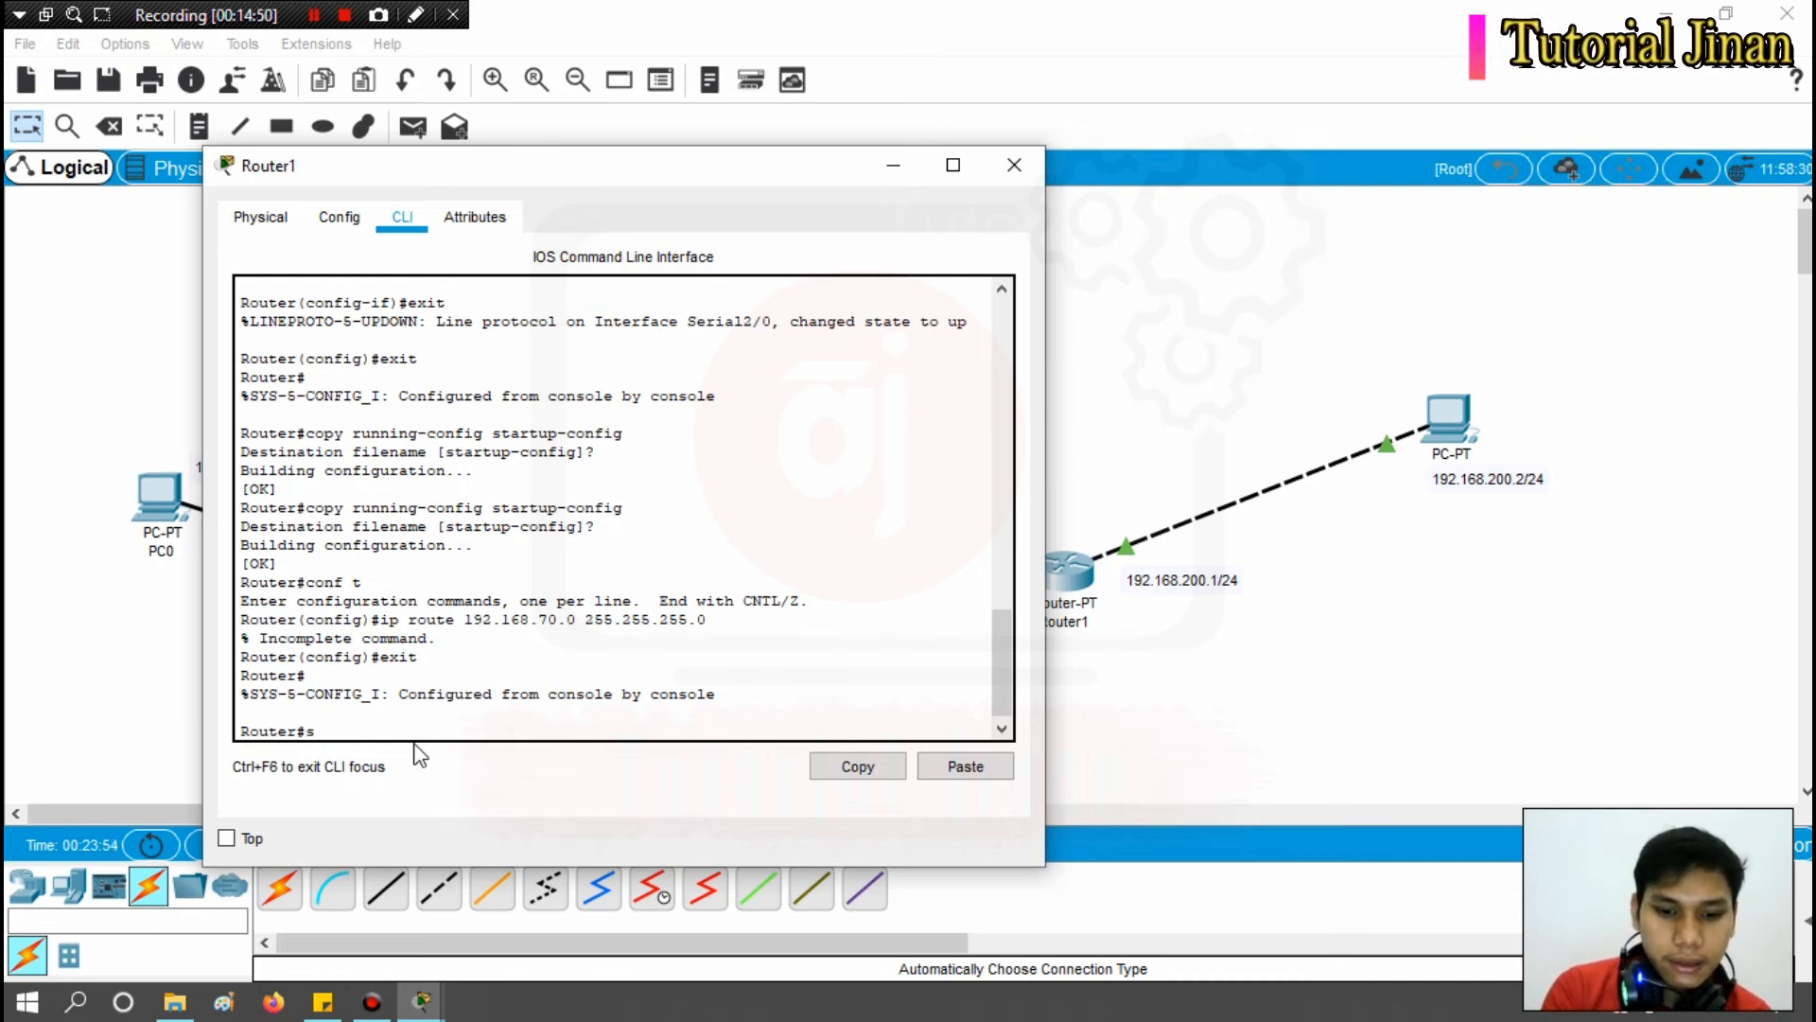
text(show)
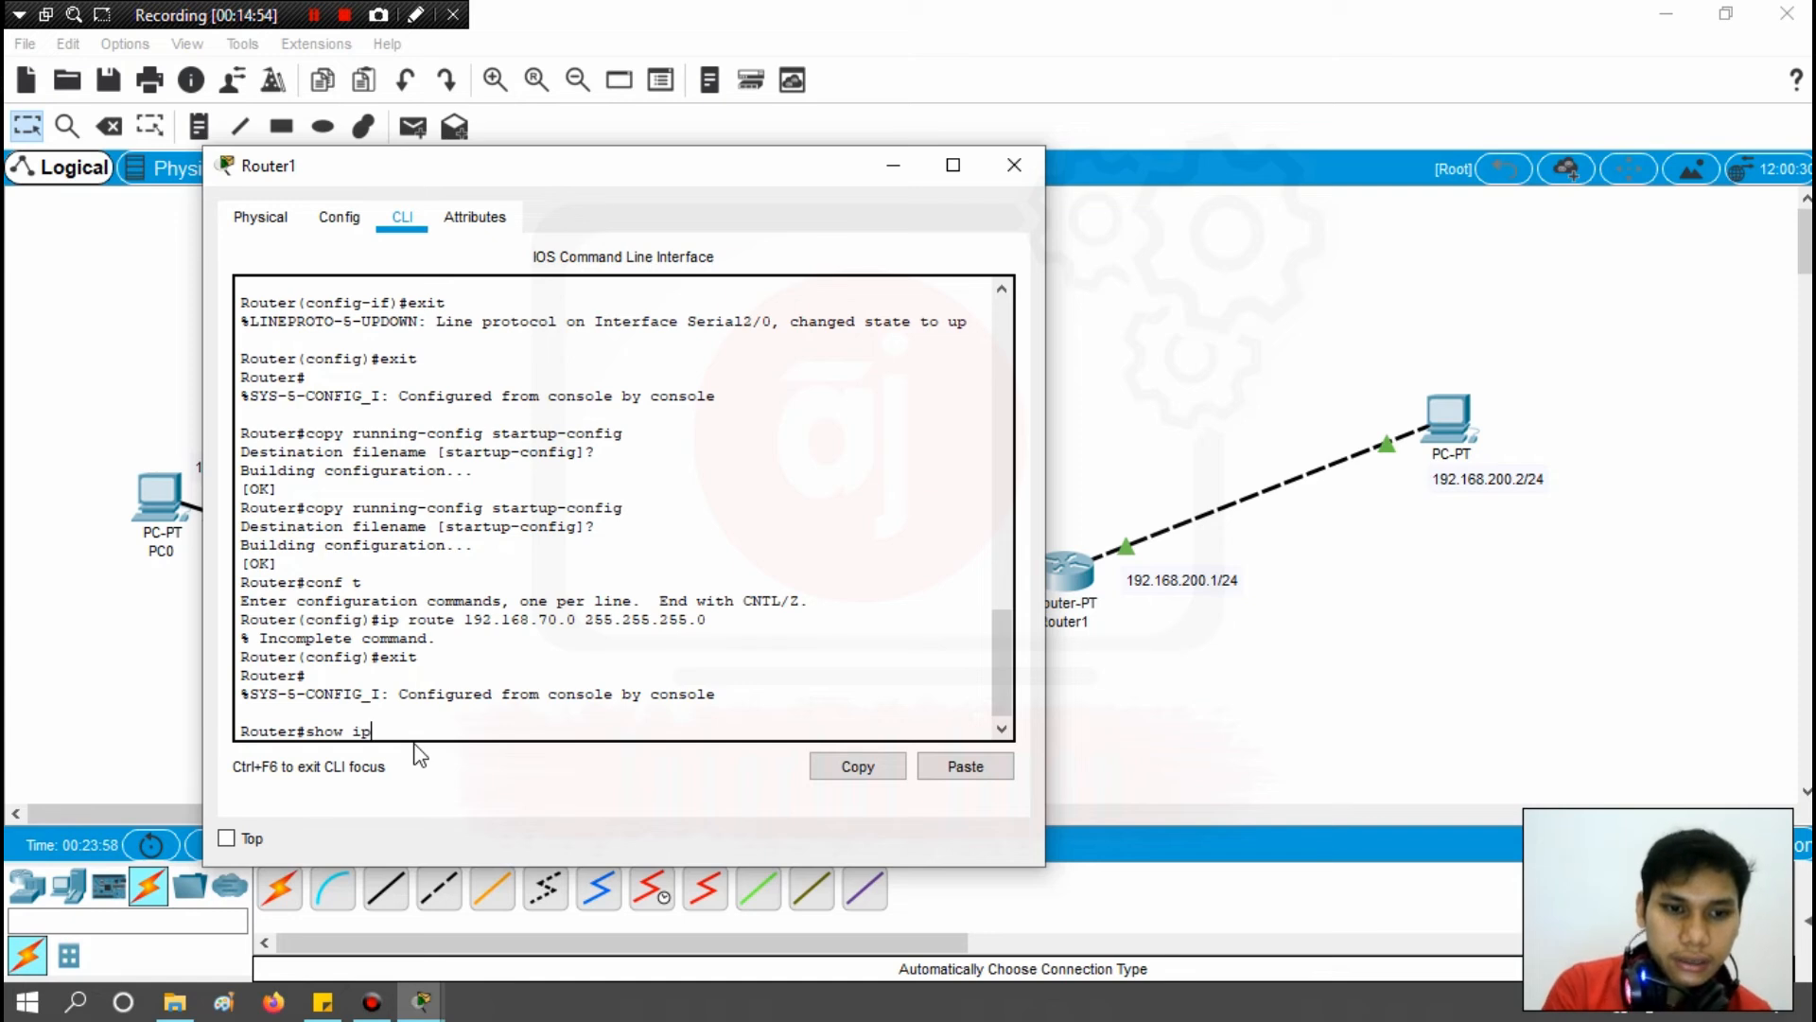
text( ip r)
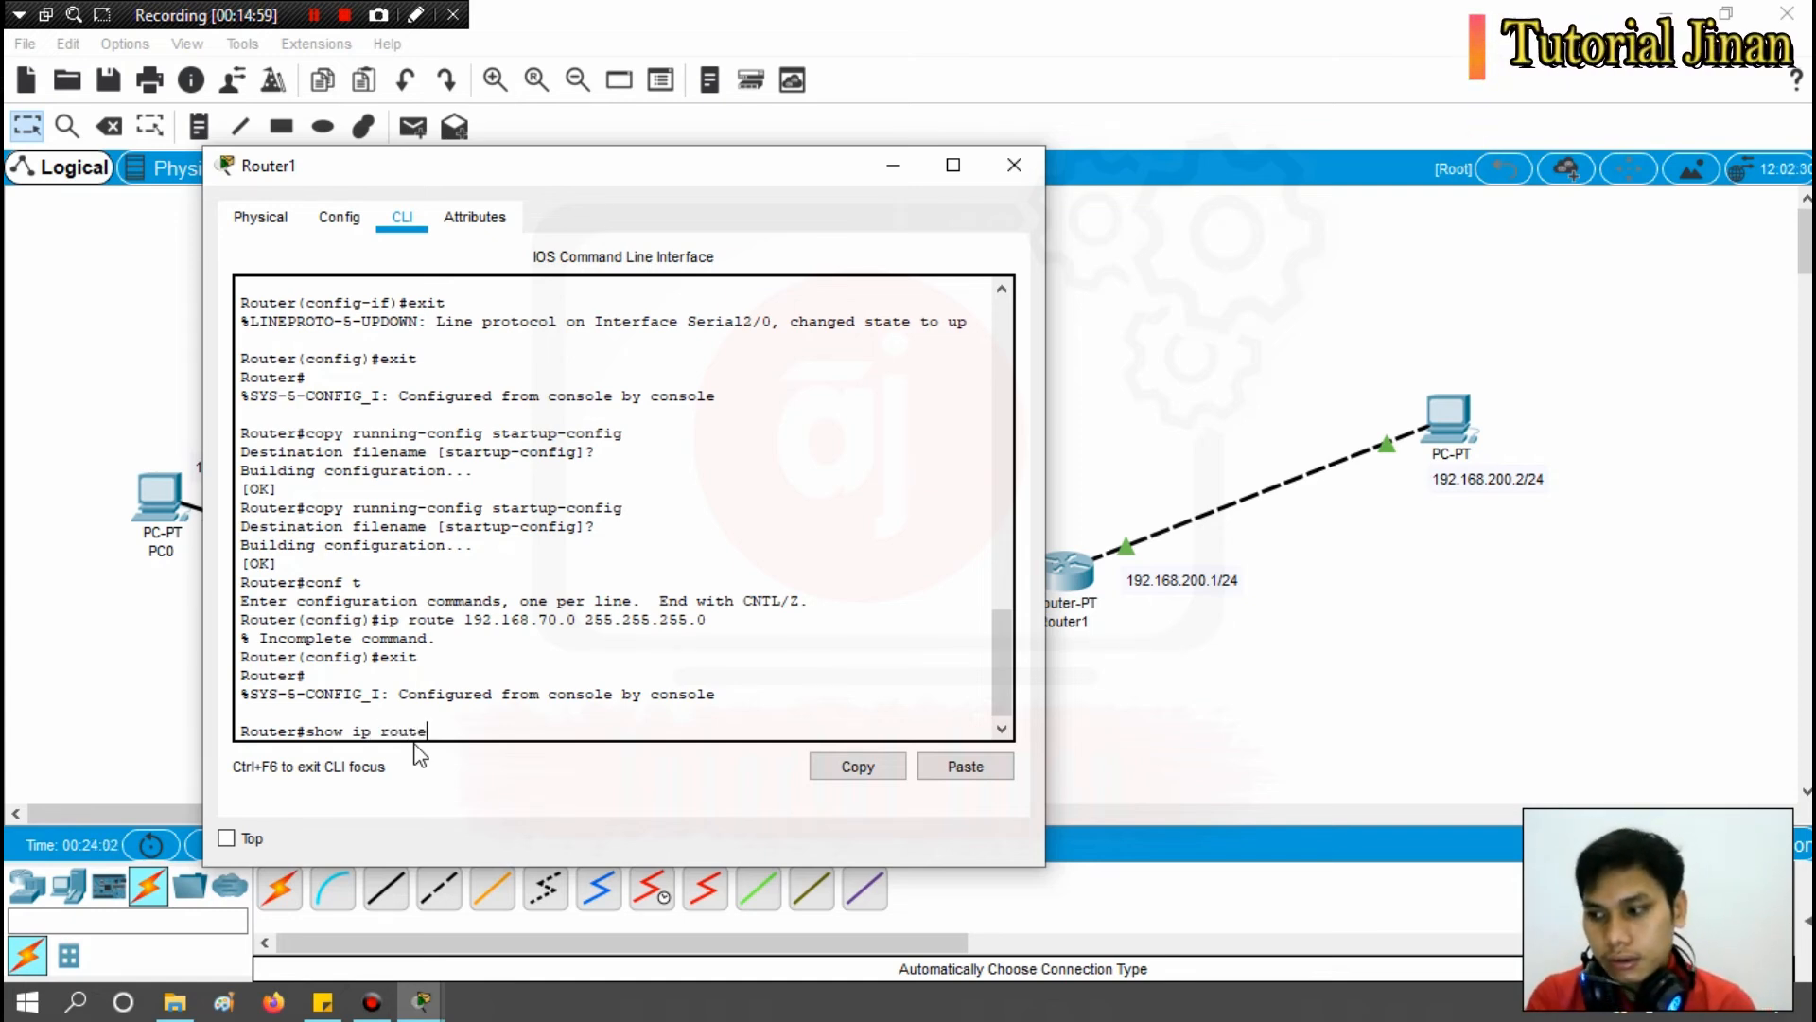
text(oute)
key(Return)
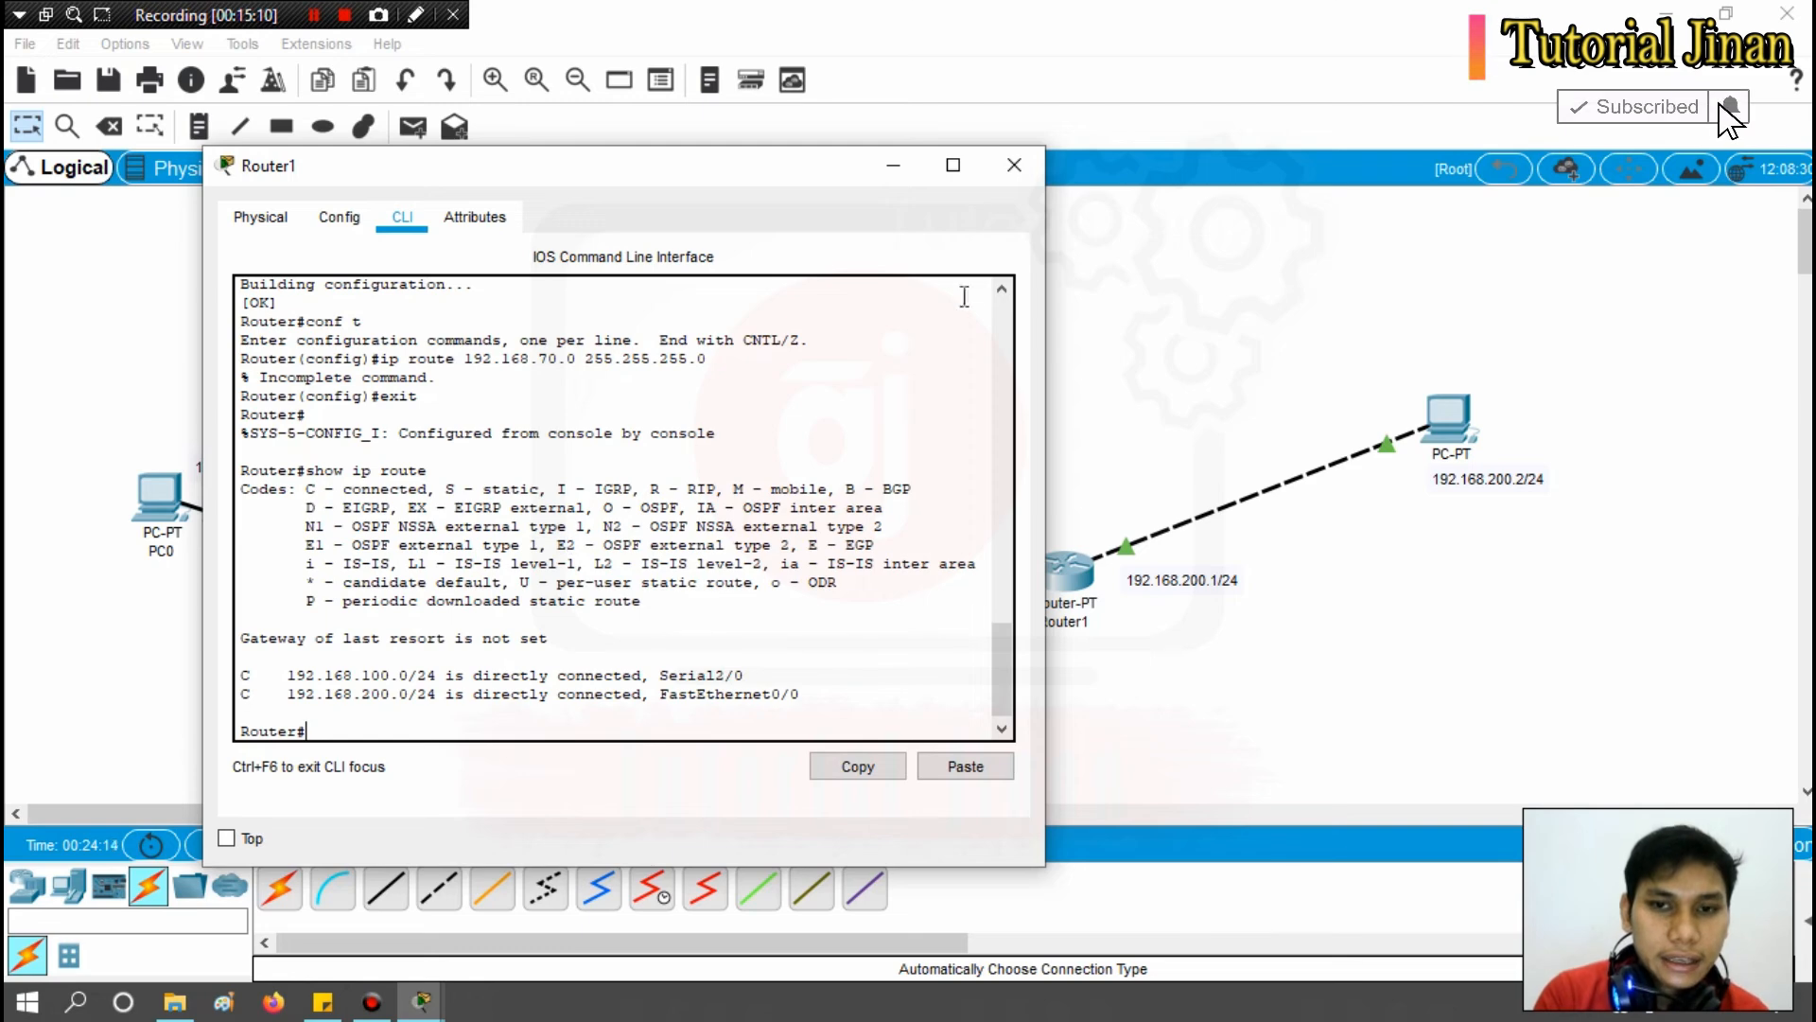
click(1014, 165)
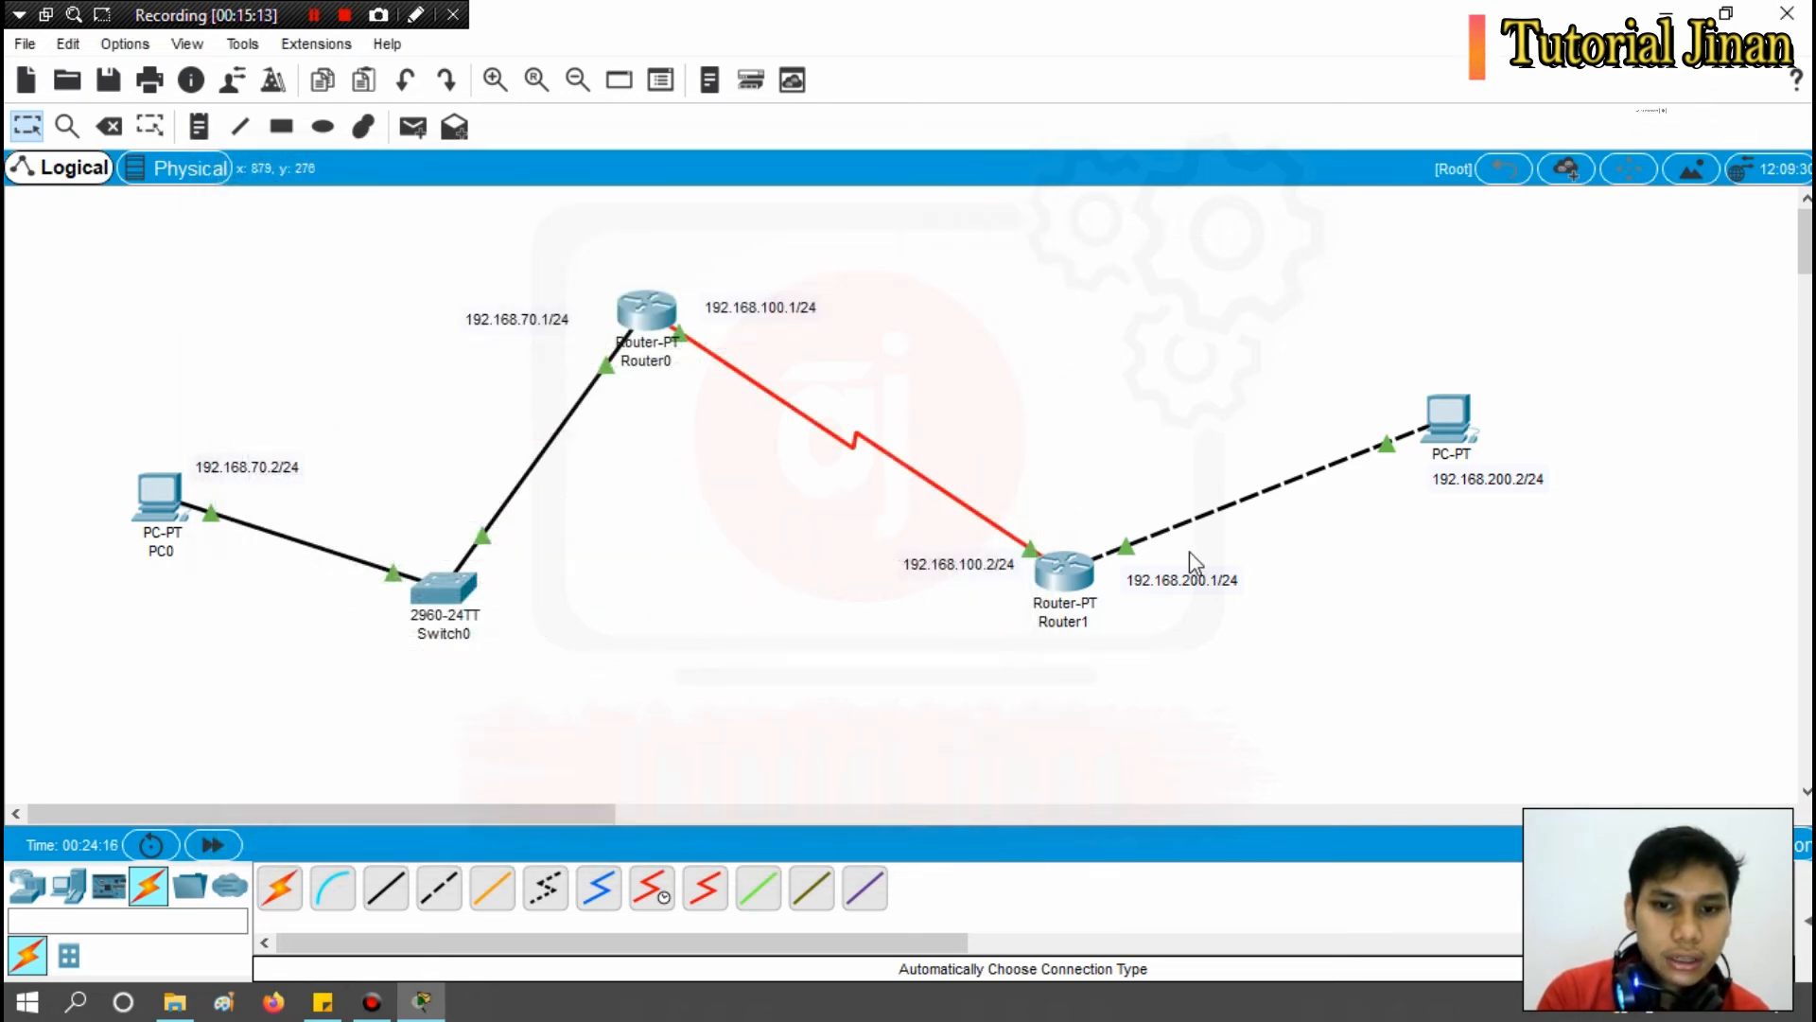
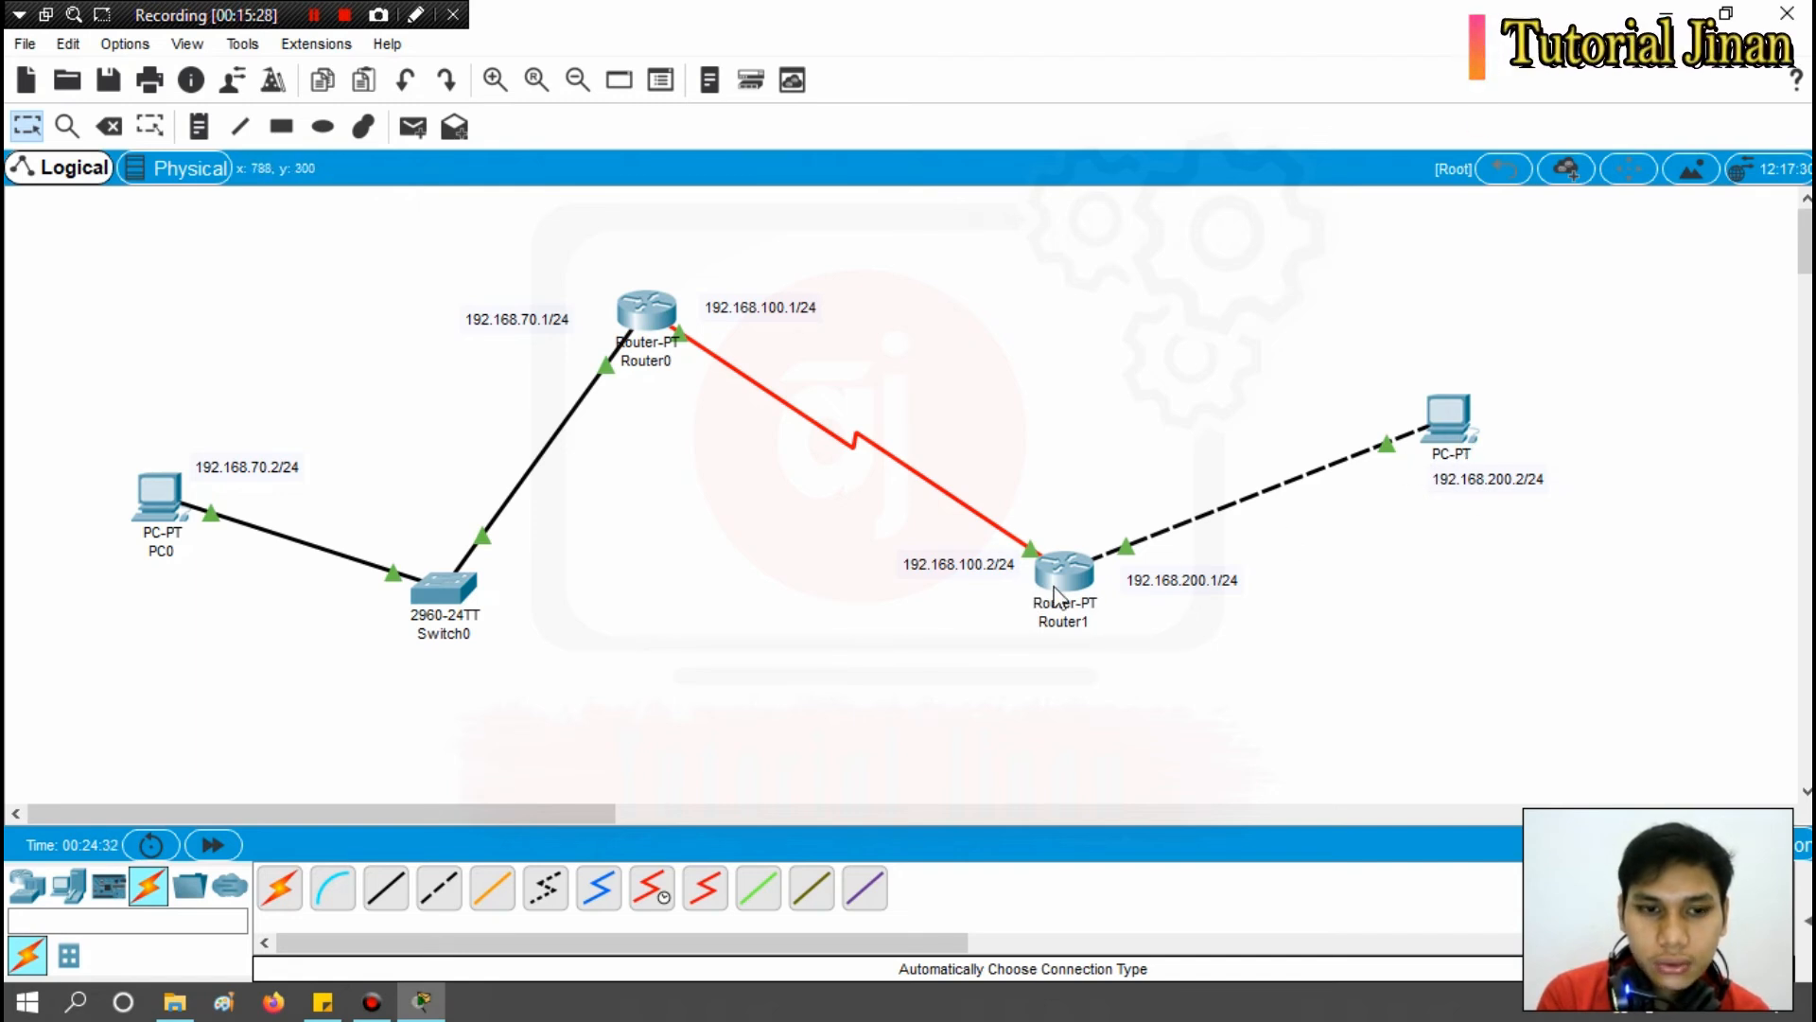
click(162, 516)
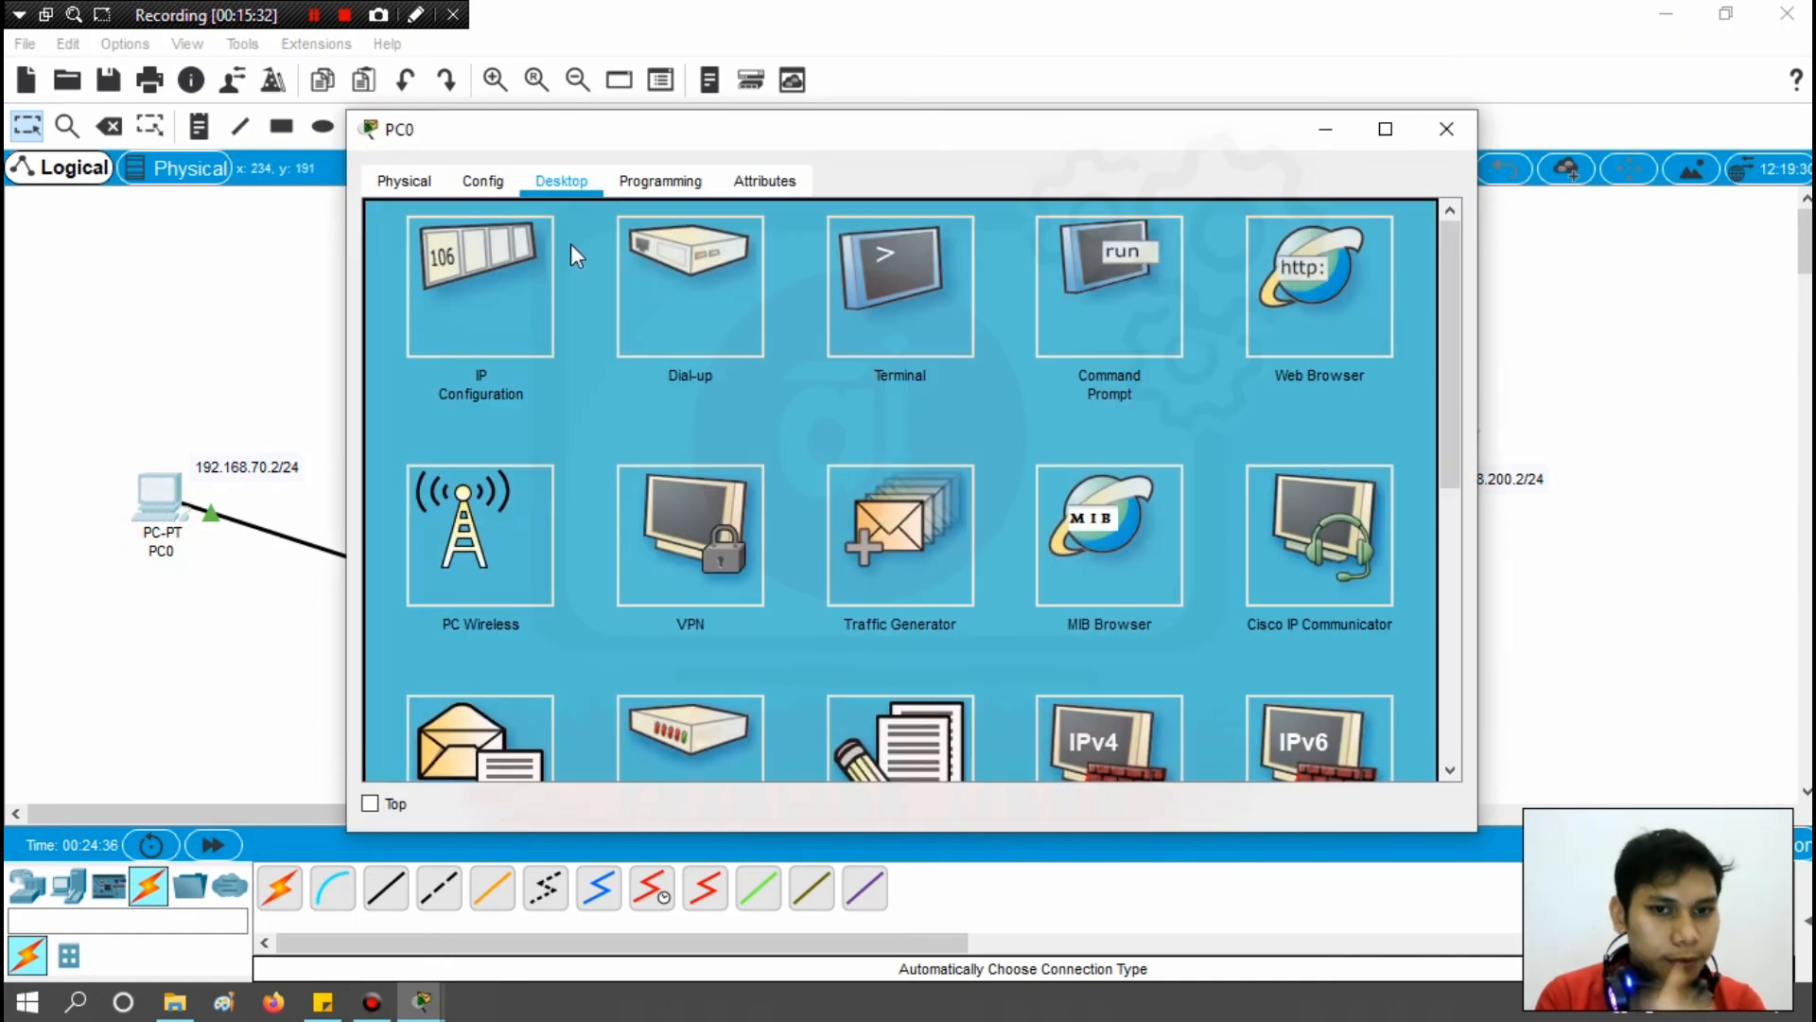
click(1446, 129)
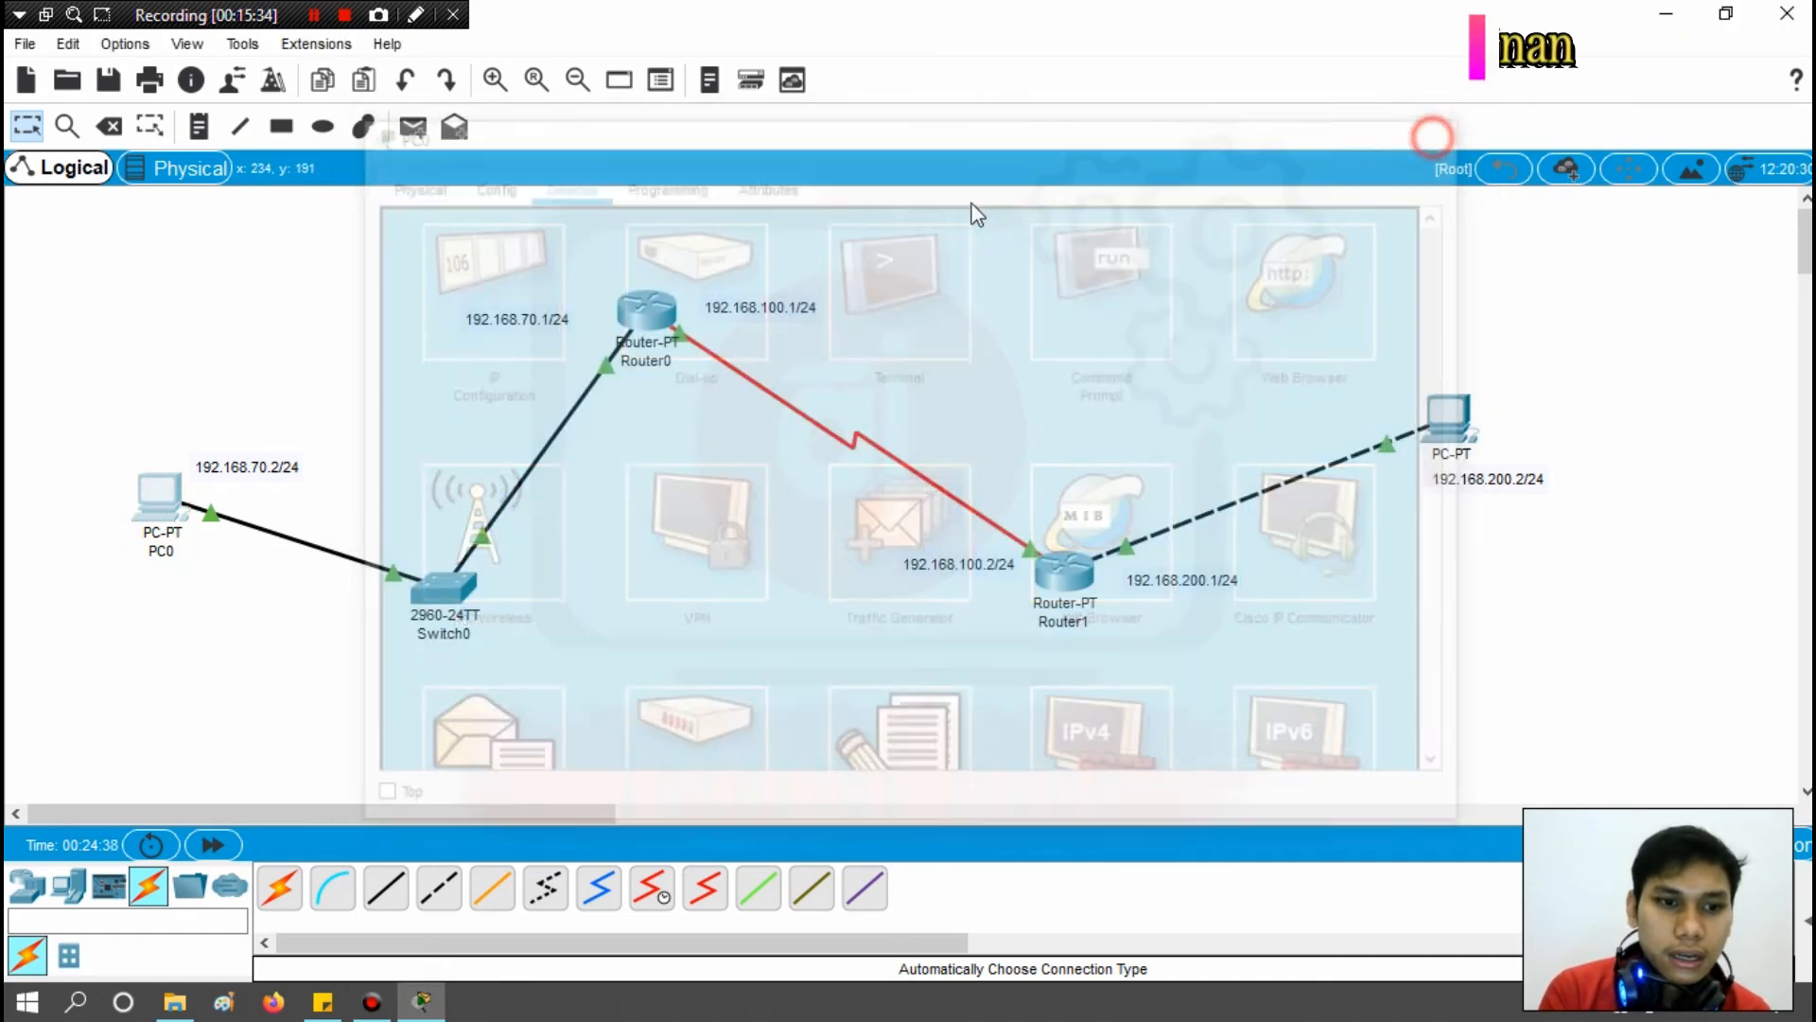
Open the command prompt on PC0 and move its window aside so the PC0 side of the topology is uncovered.
click(161, 497)
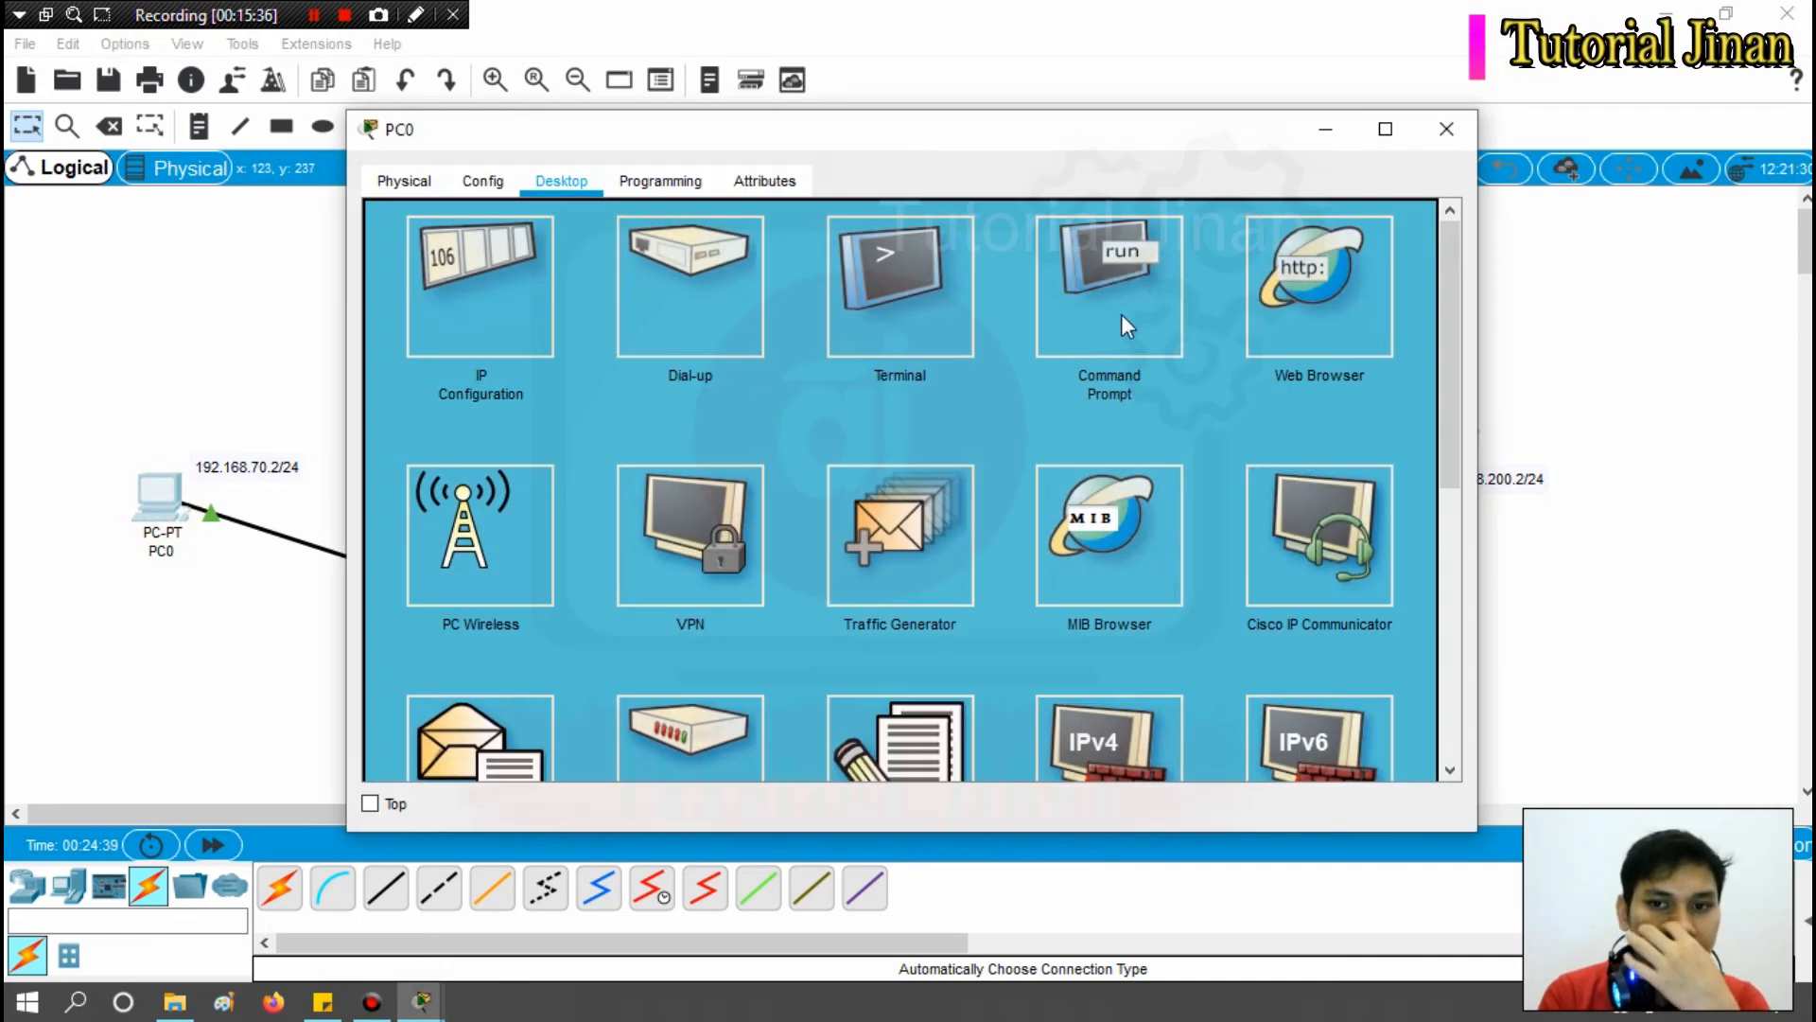
click(1098, 338)
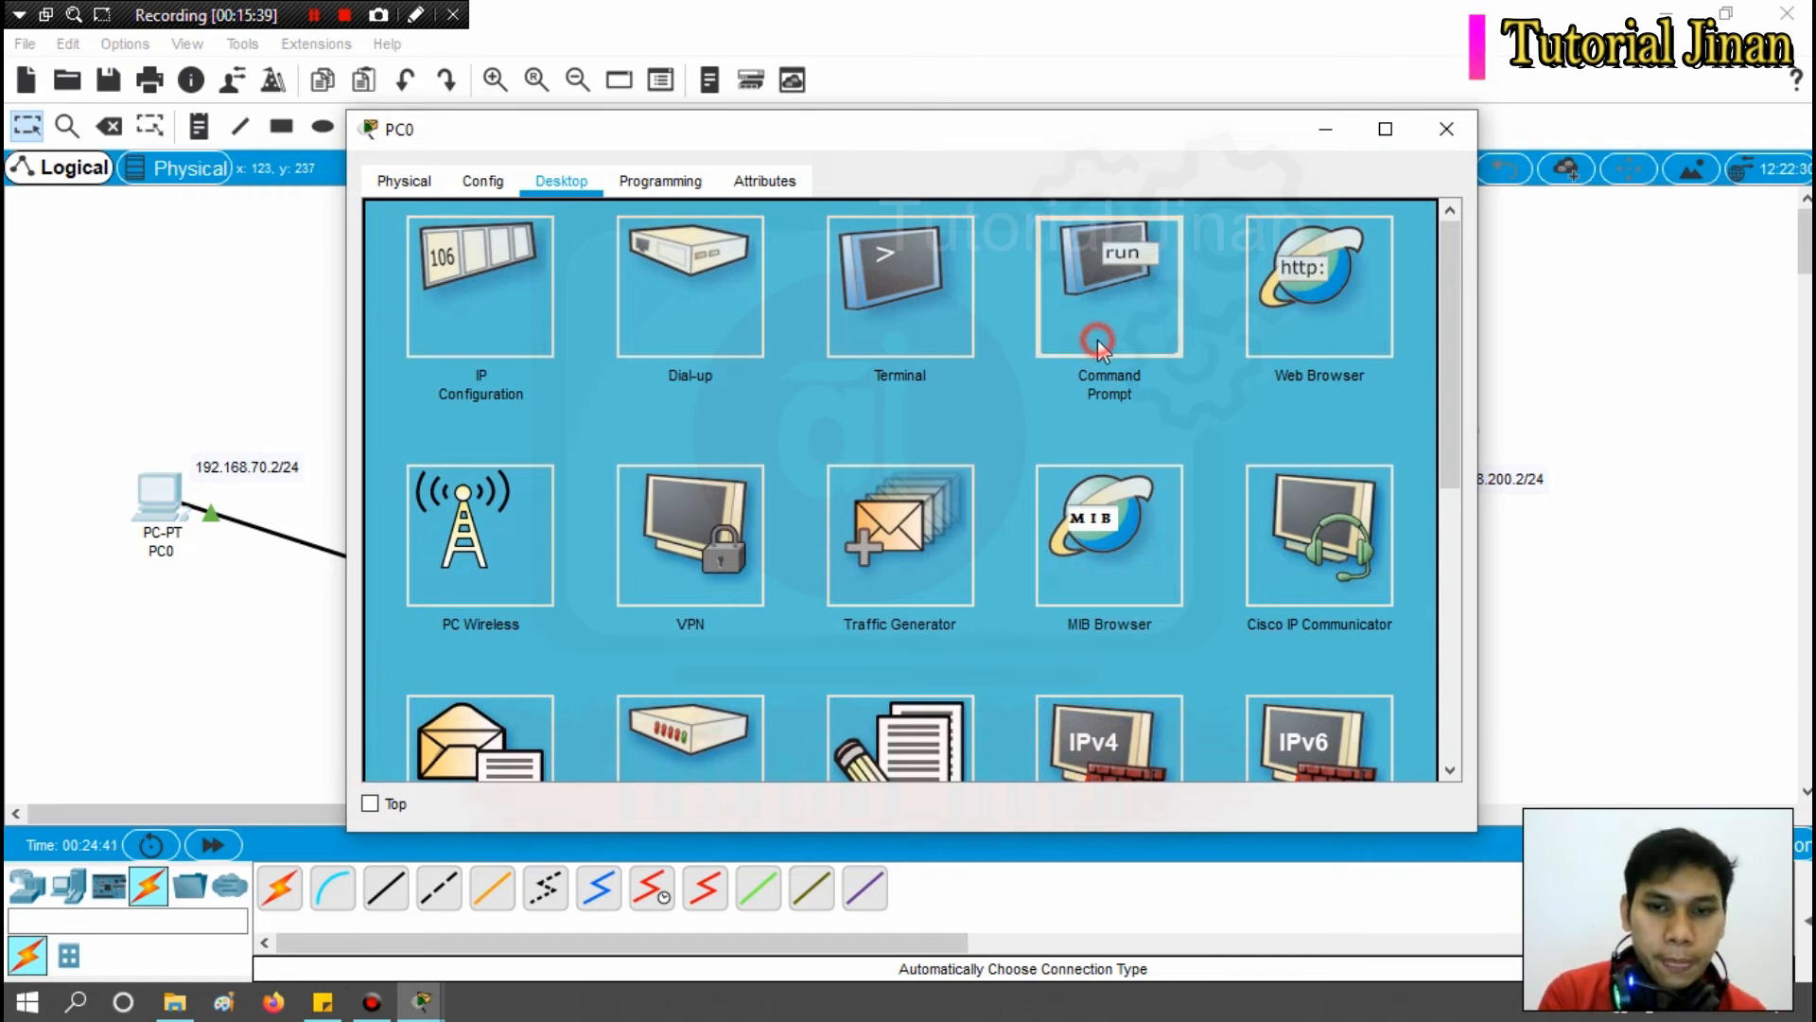
drag(1029, 134, 1424, 153)
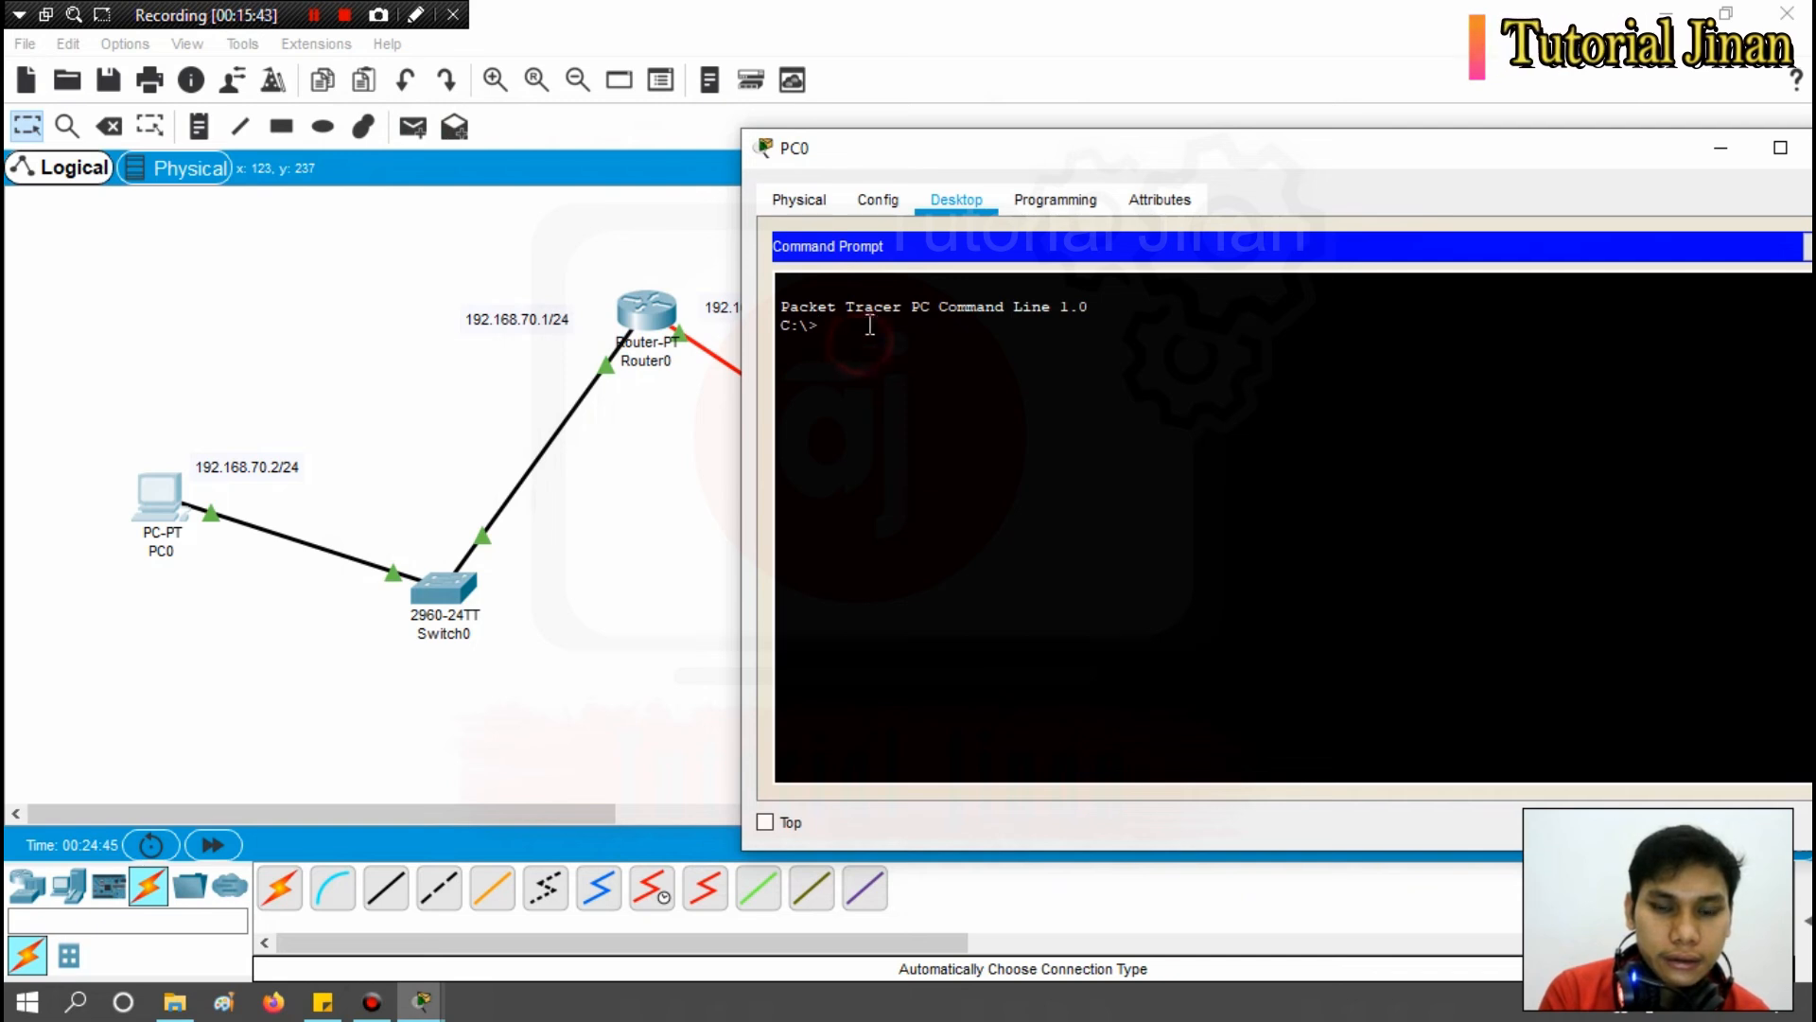
text(P)
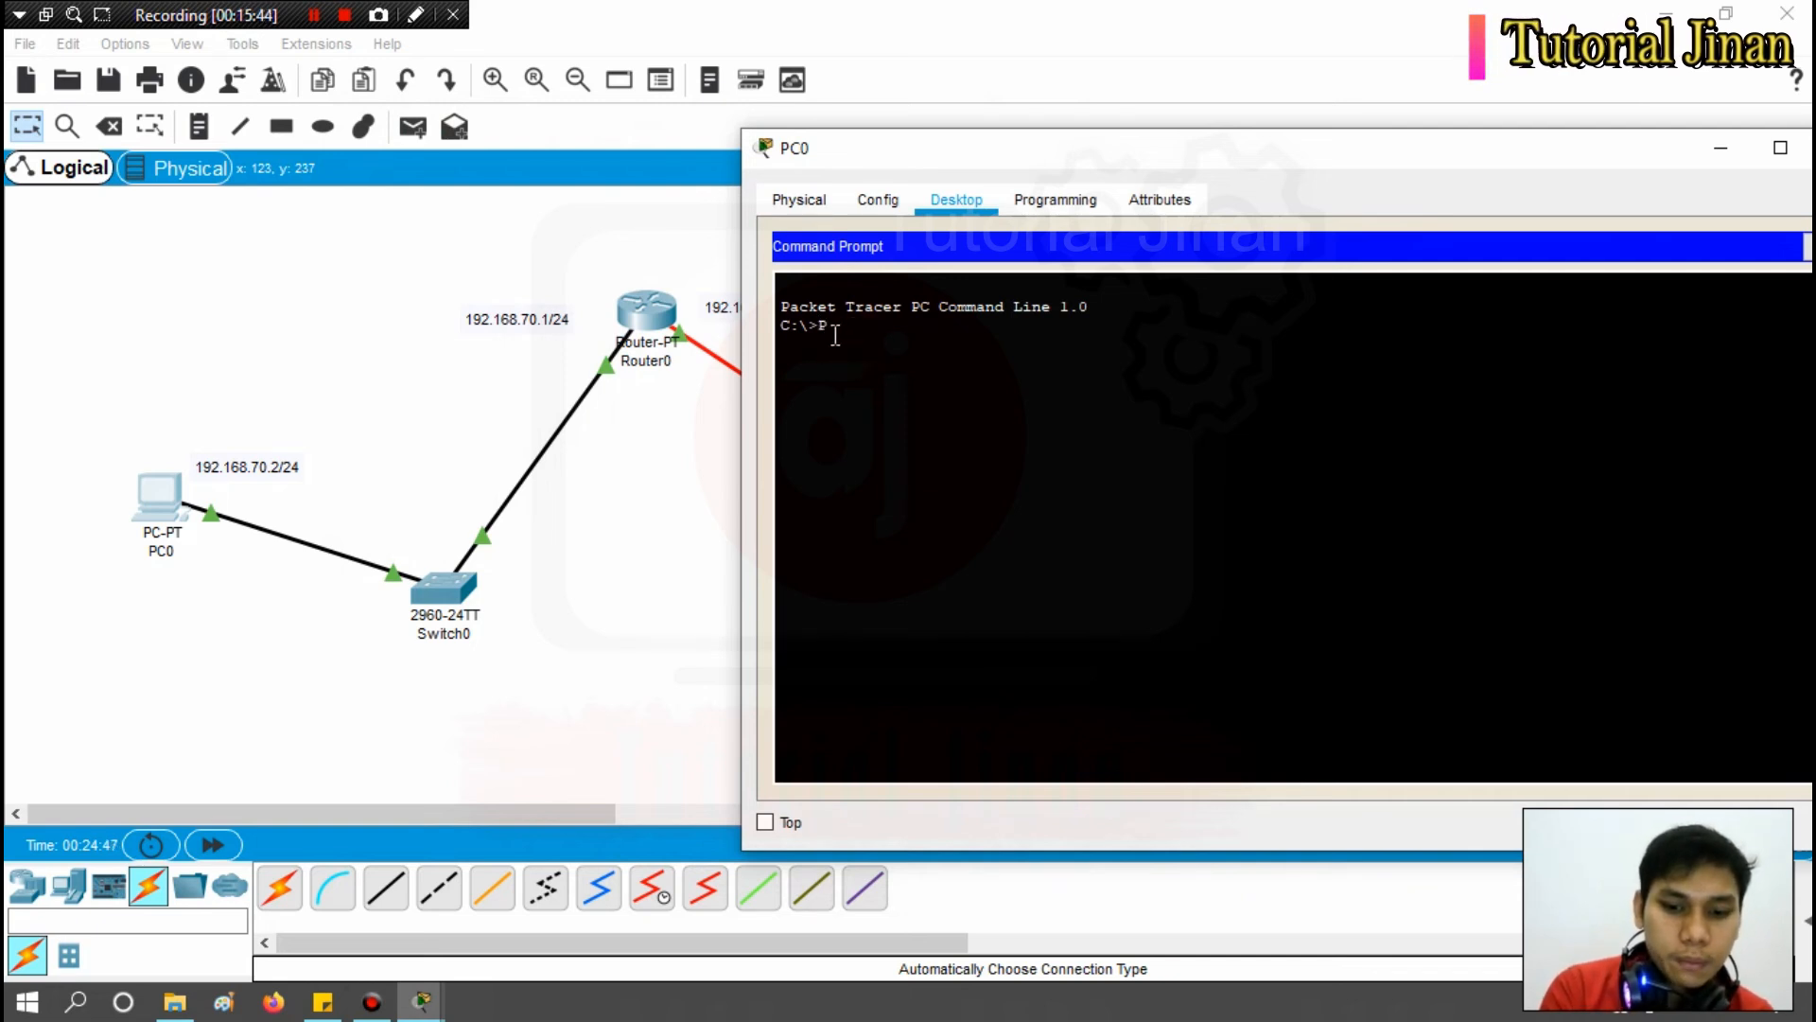
text(ING)
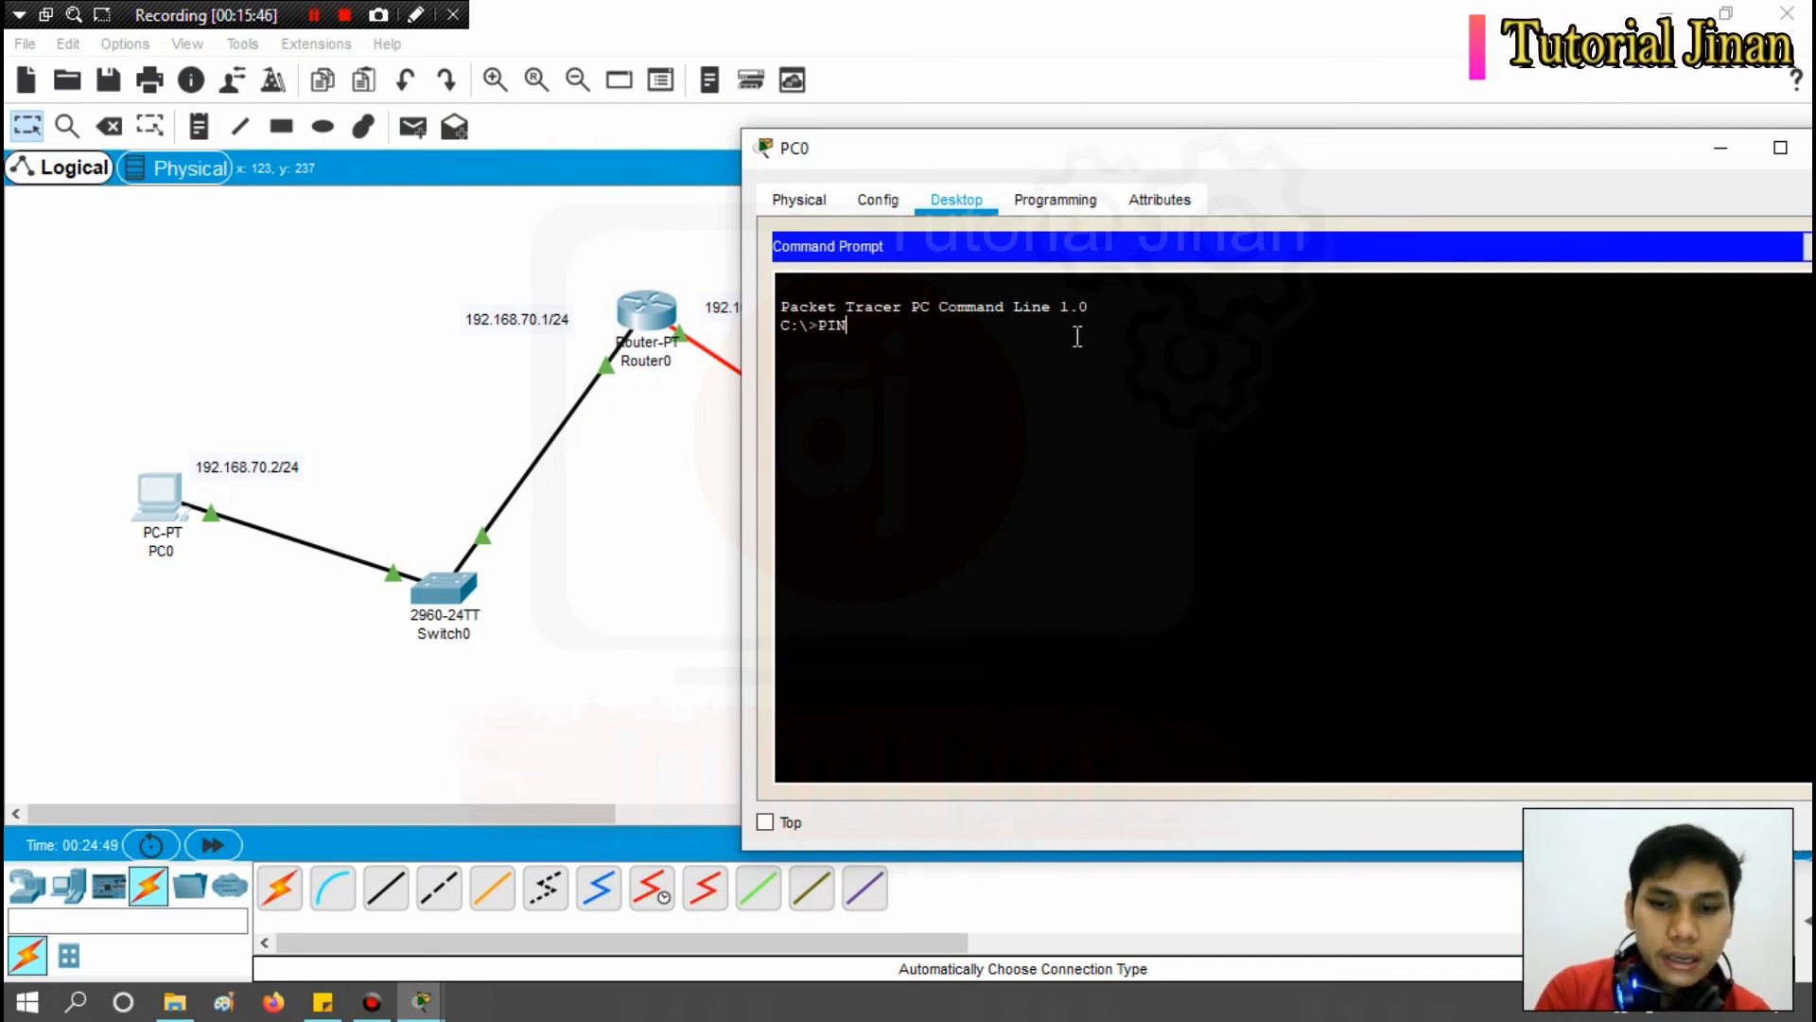
key(BackSpace)
key(BackSpace)
key(BackSpace)
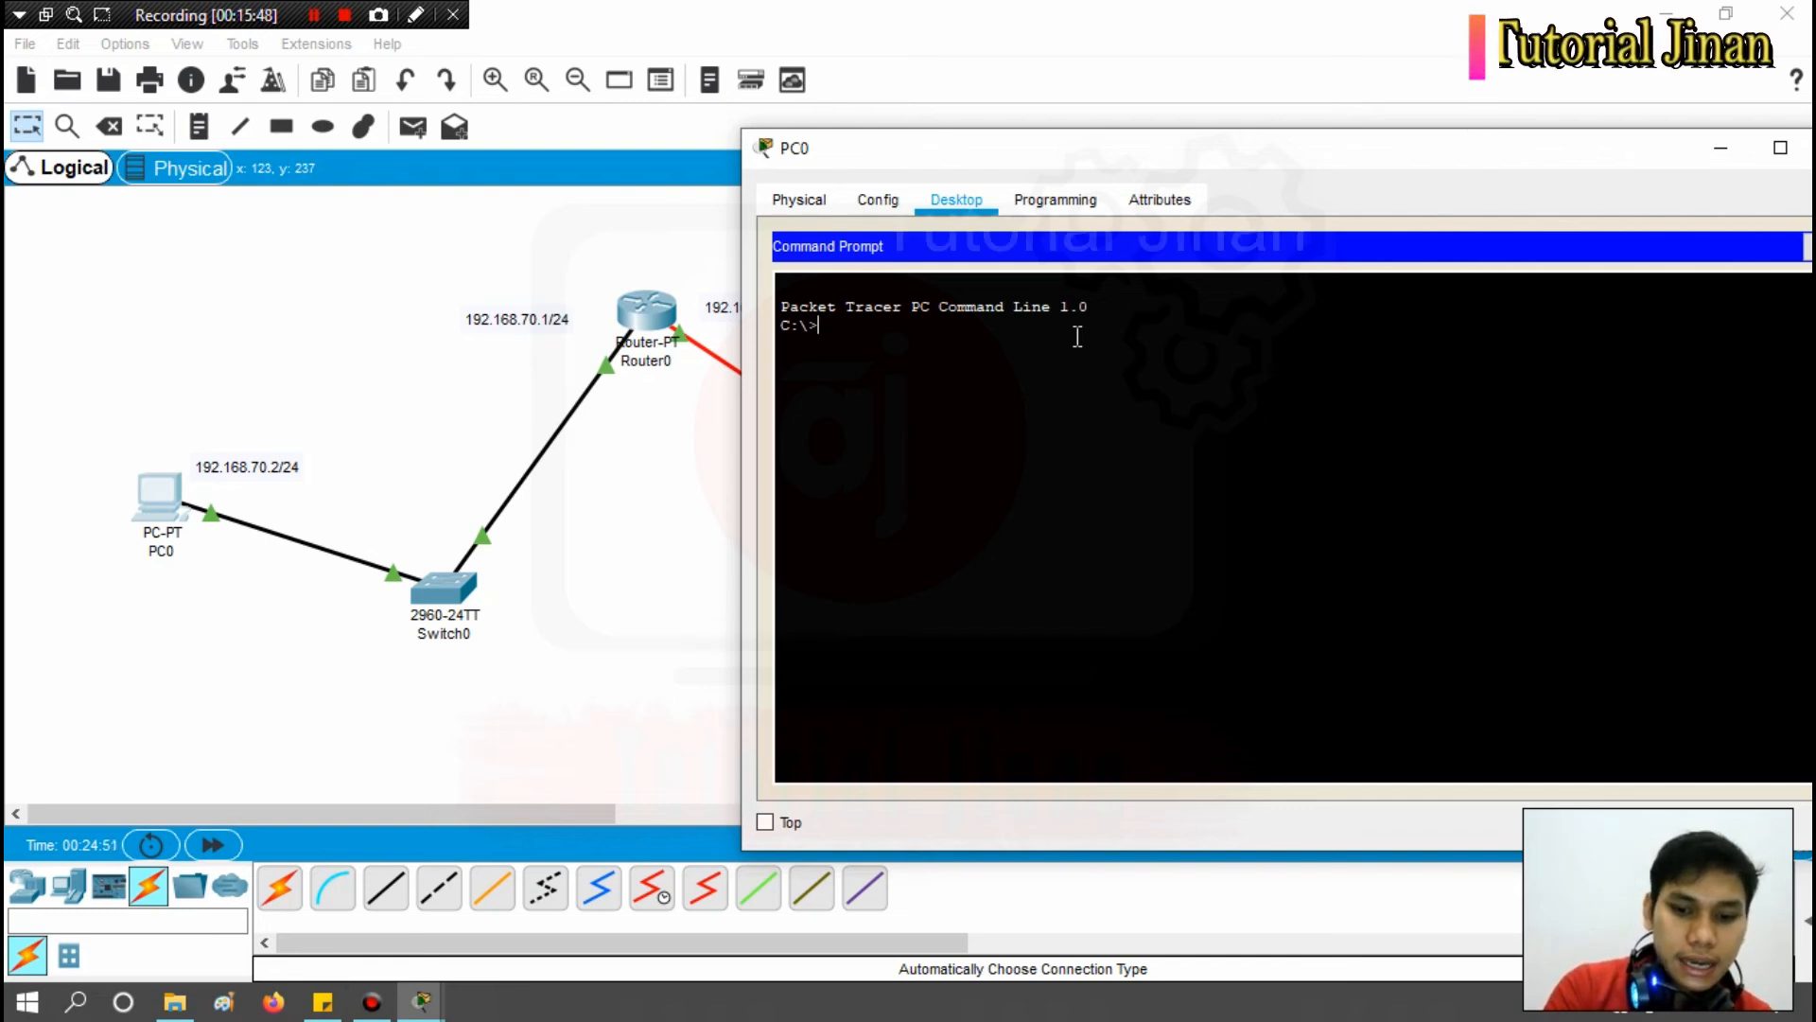
Ping Router0's LAN address 192.168.70.1 from PC0, then close PC0's window.
text(ping)
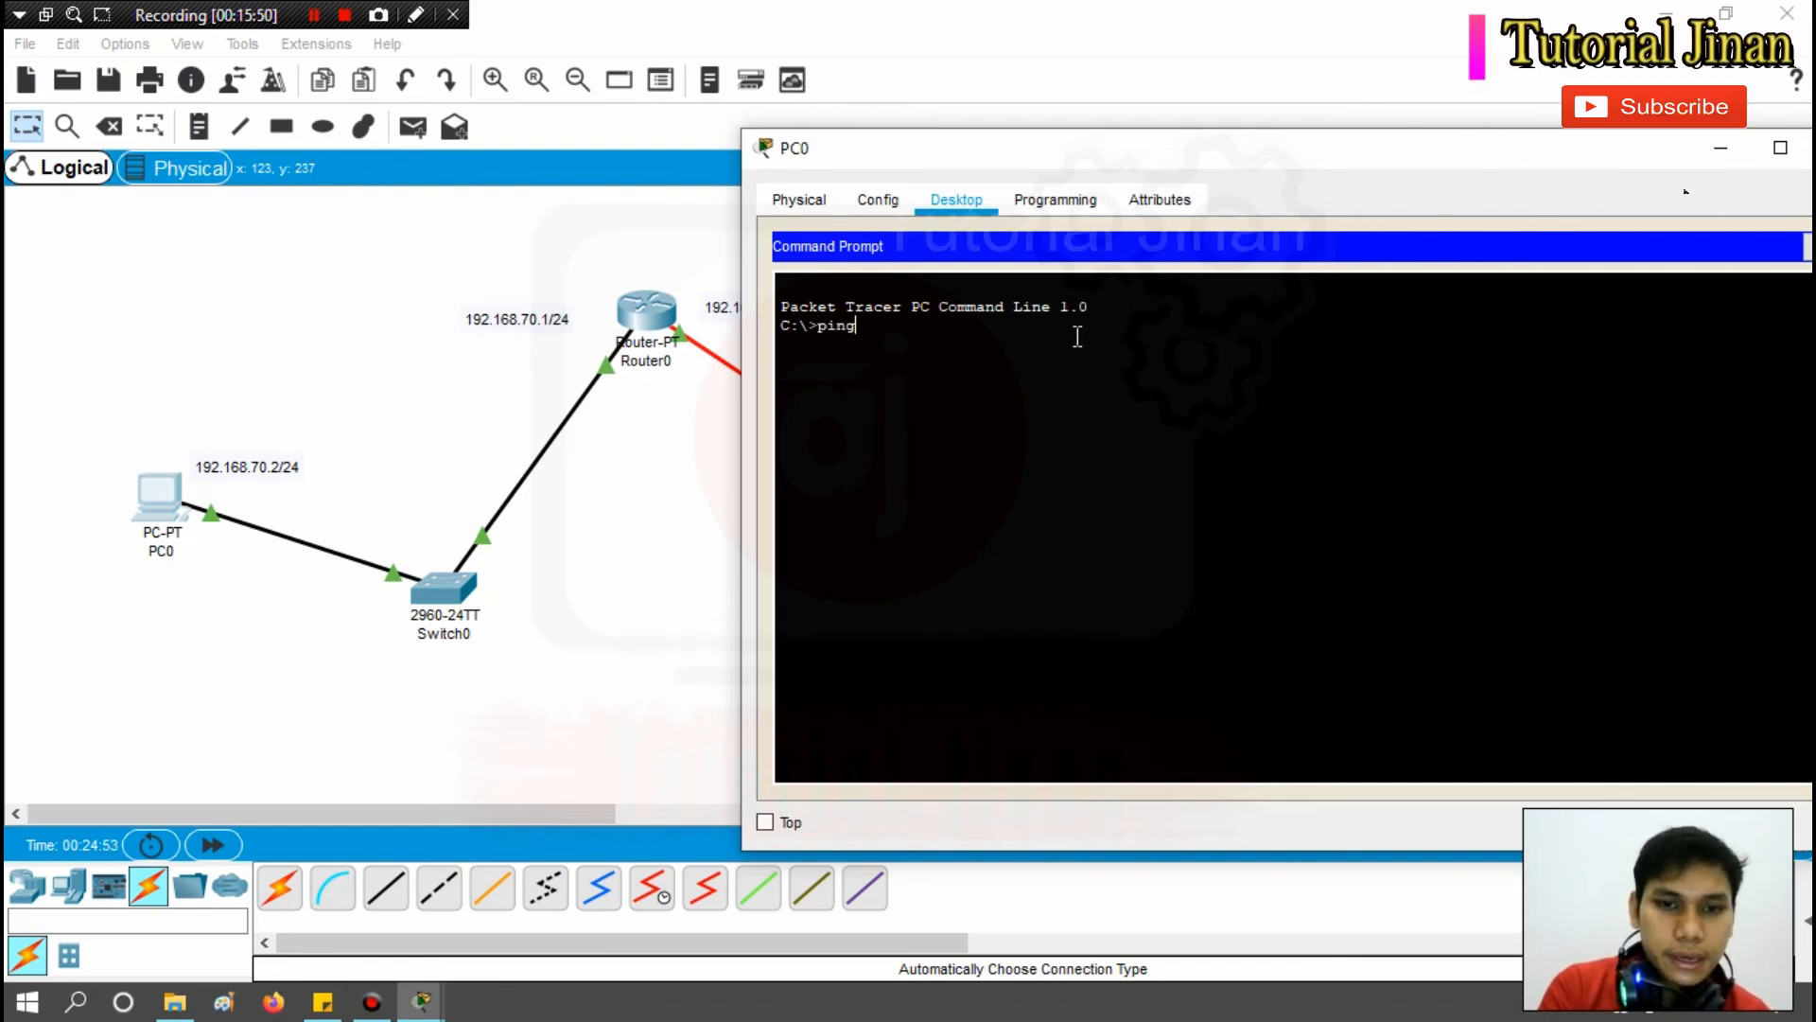
text( 1)
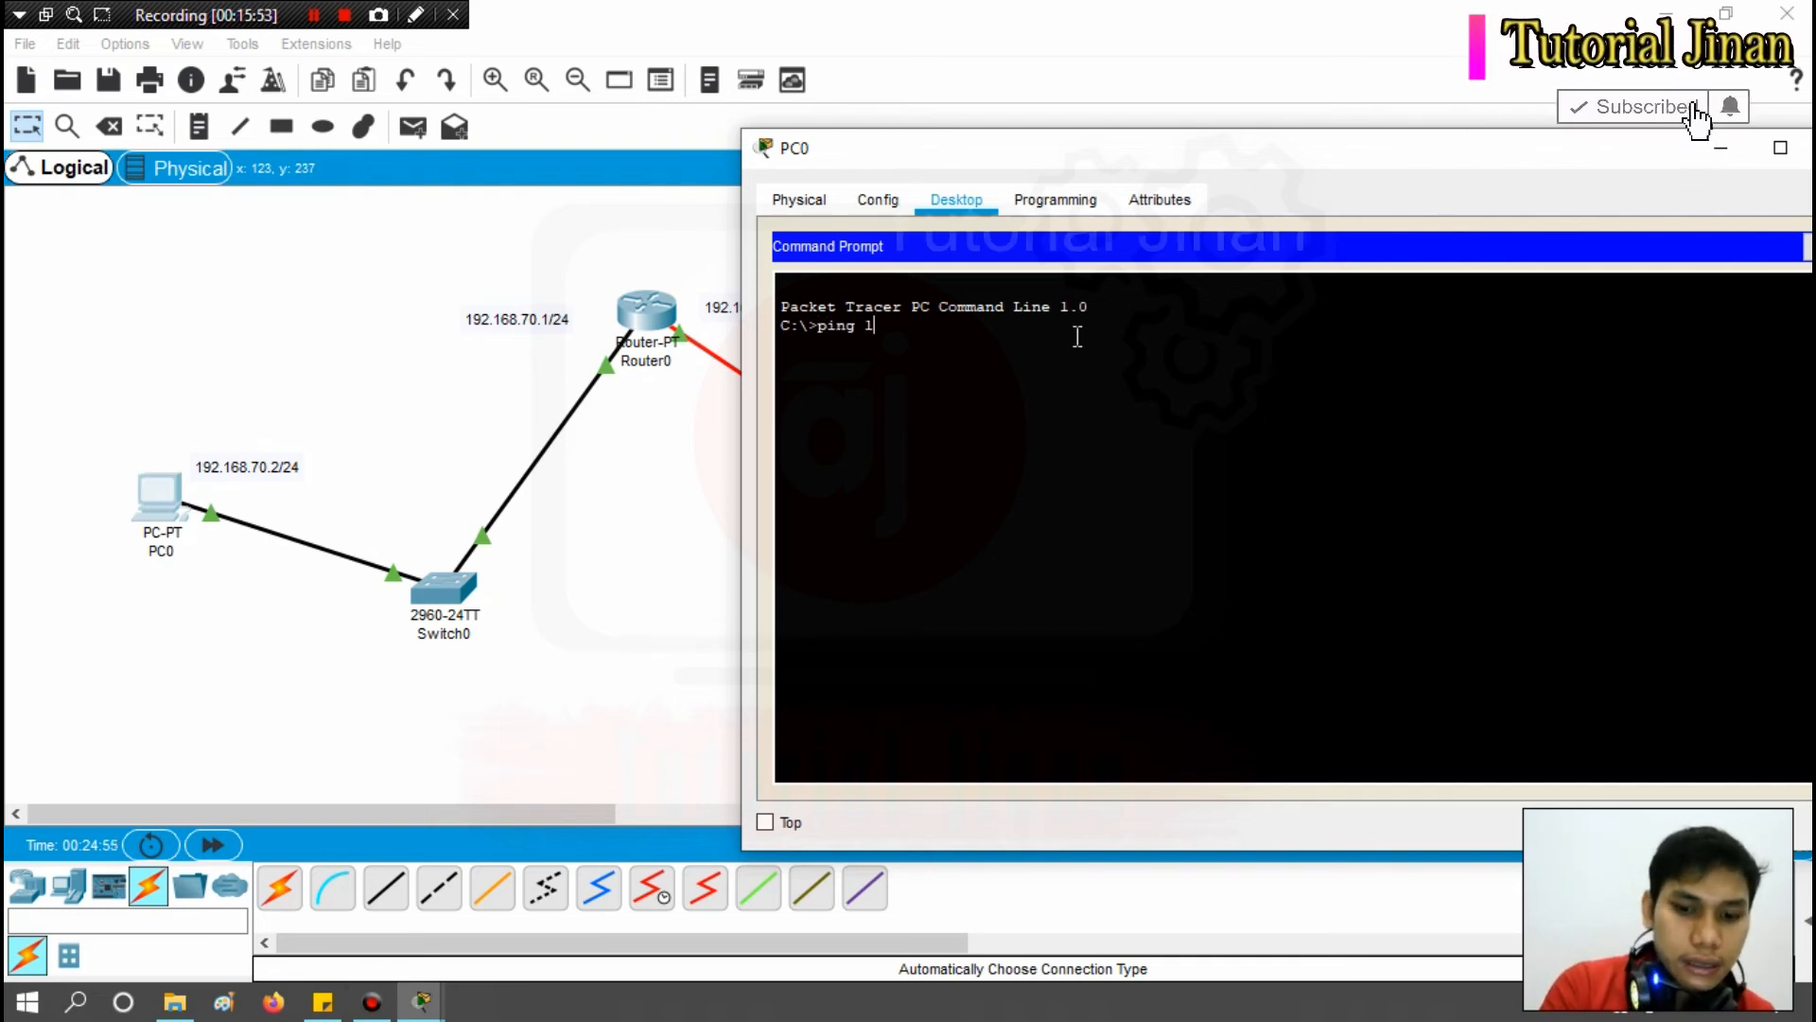
text(92.)
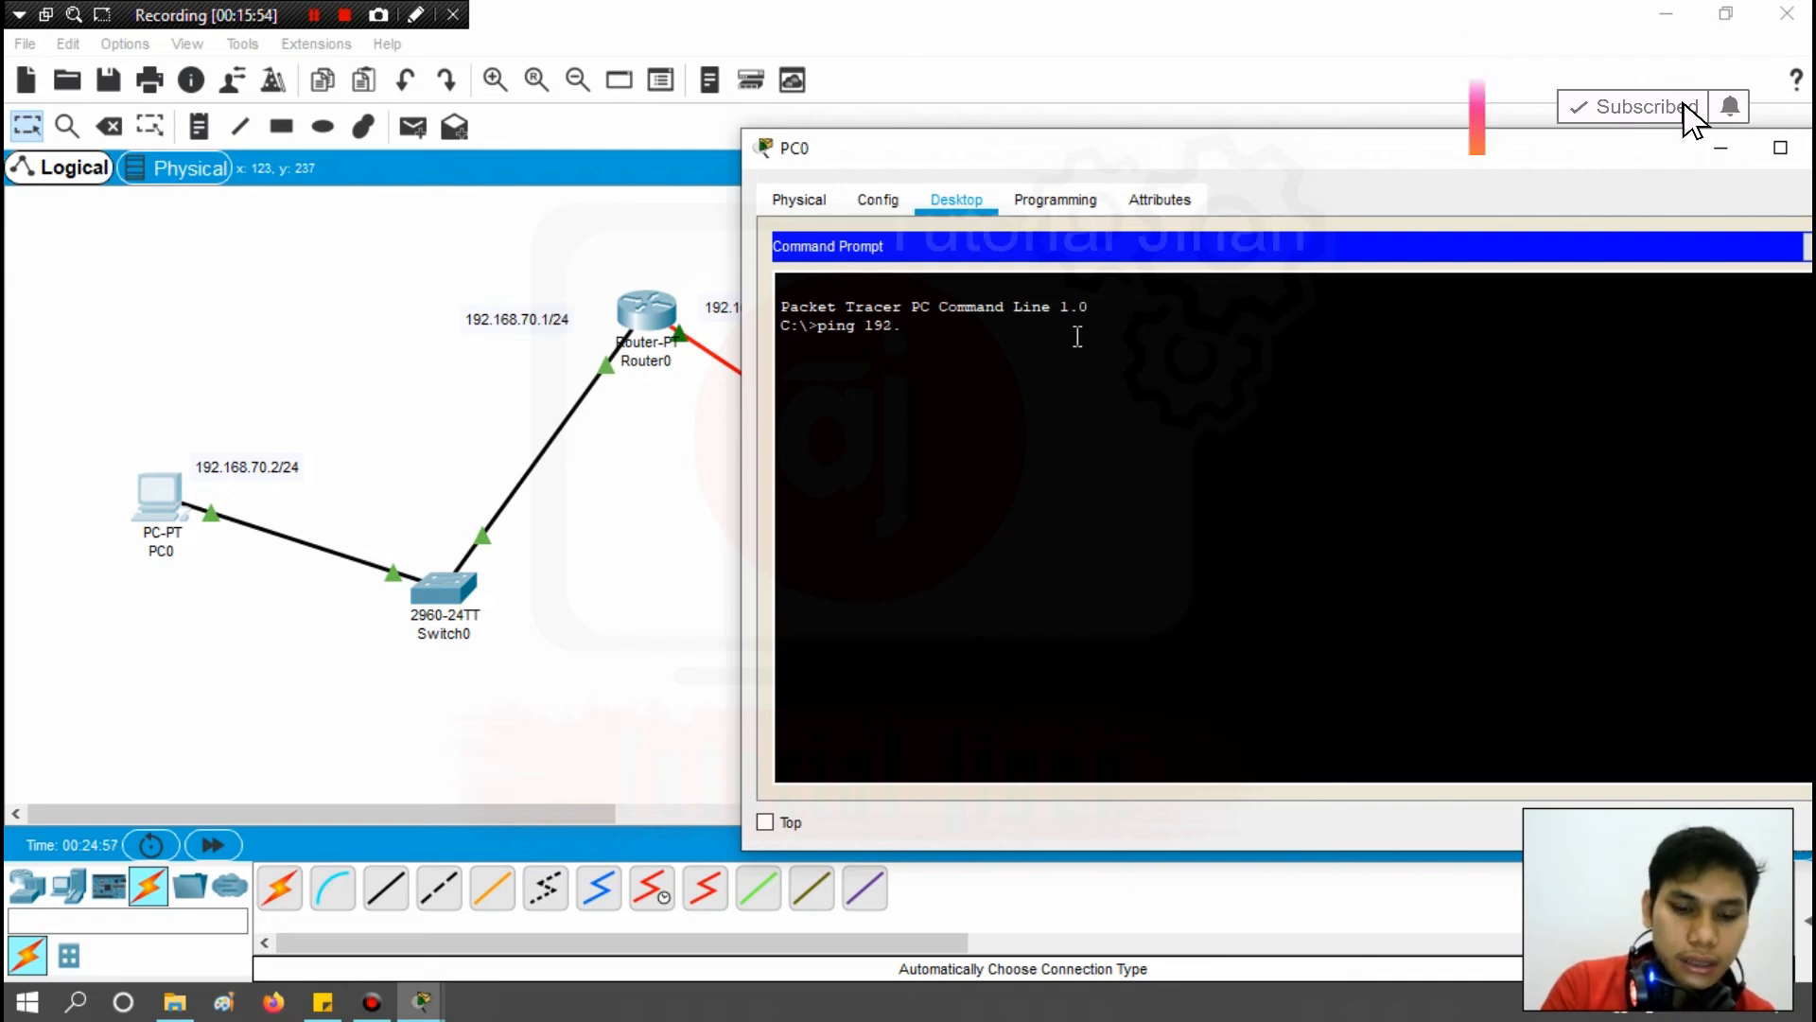
text(168)
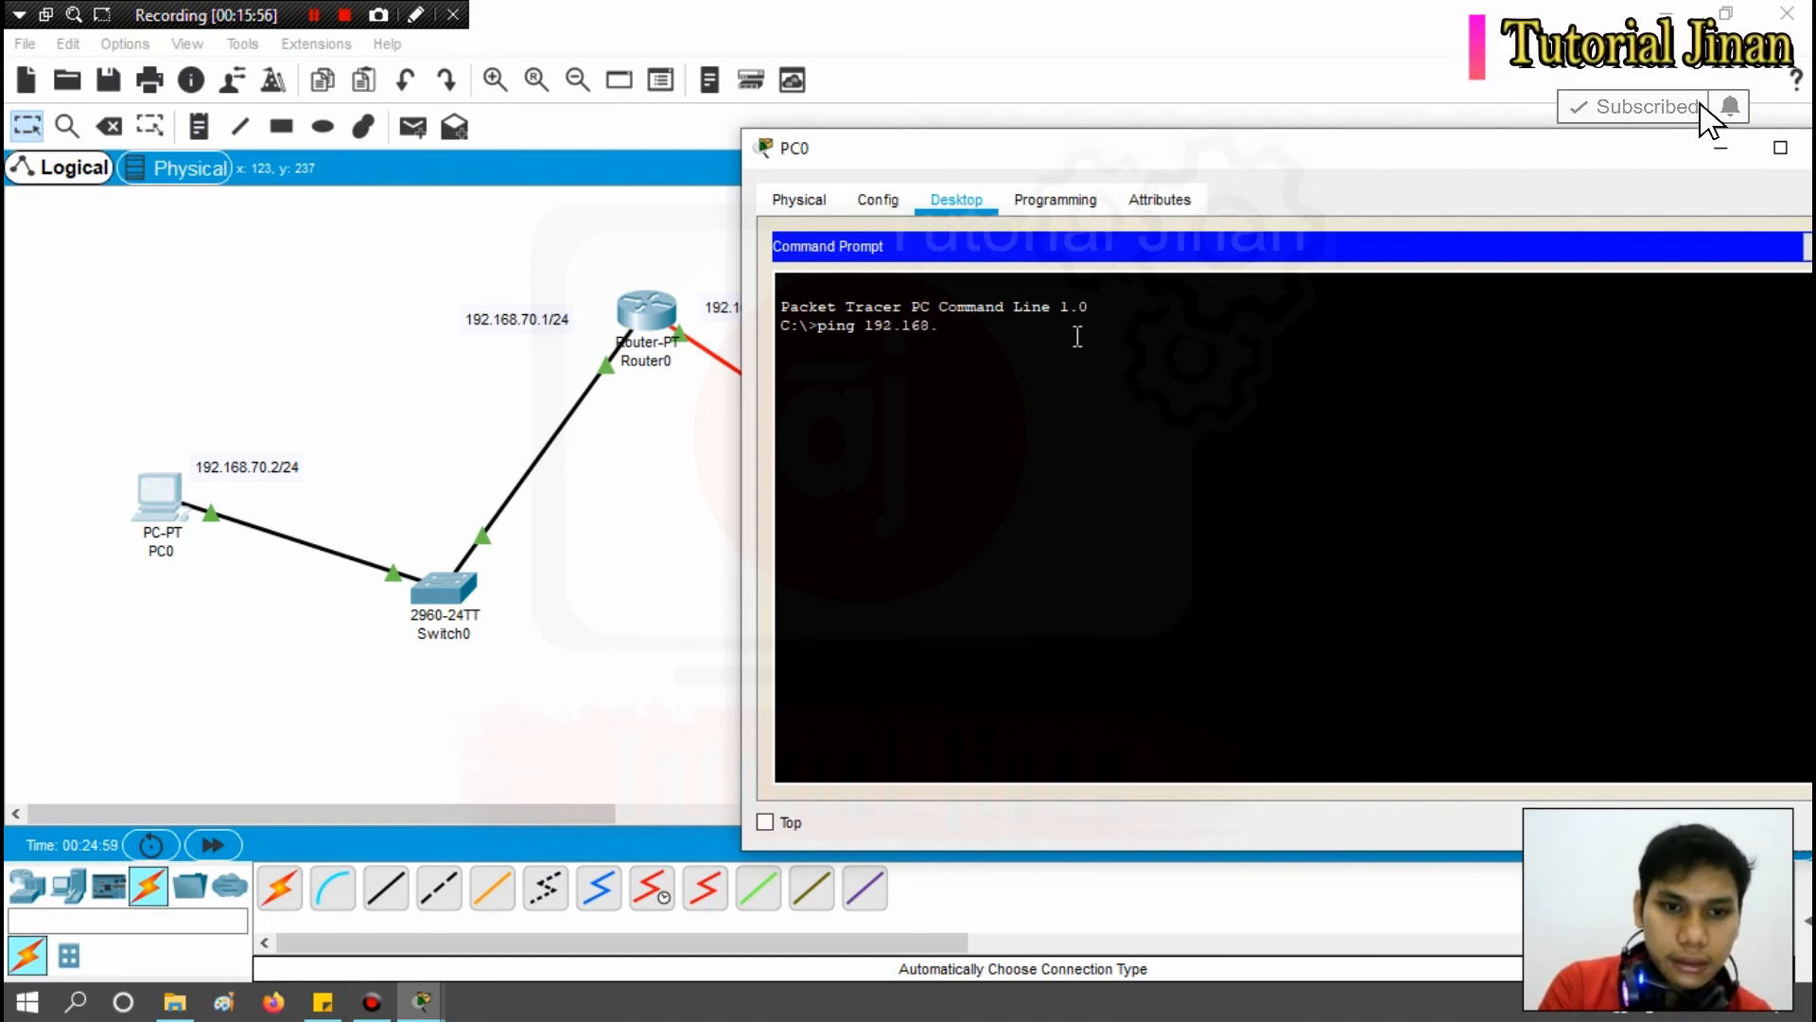
text(.70.1)
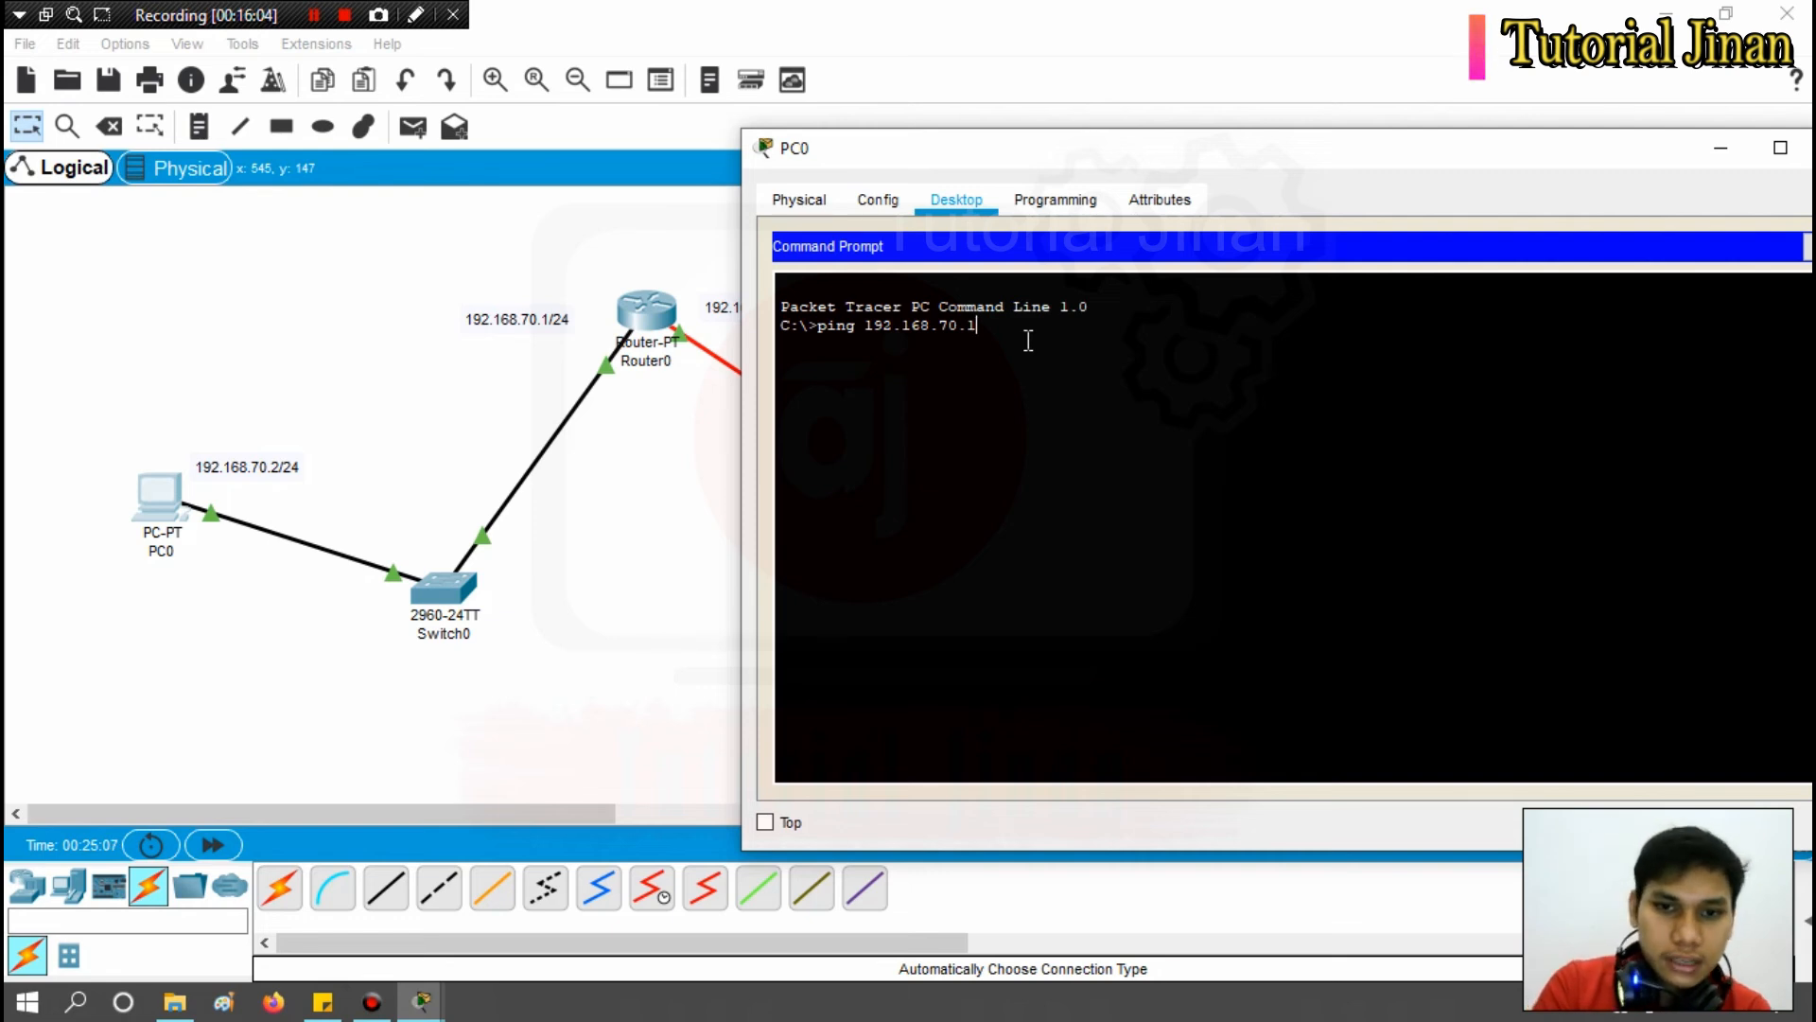
key(Return)
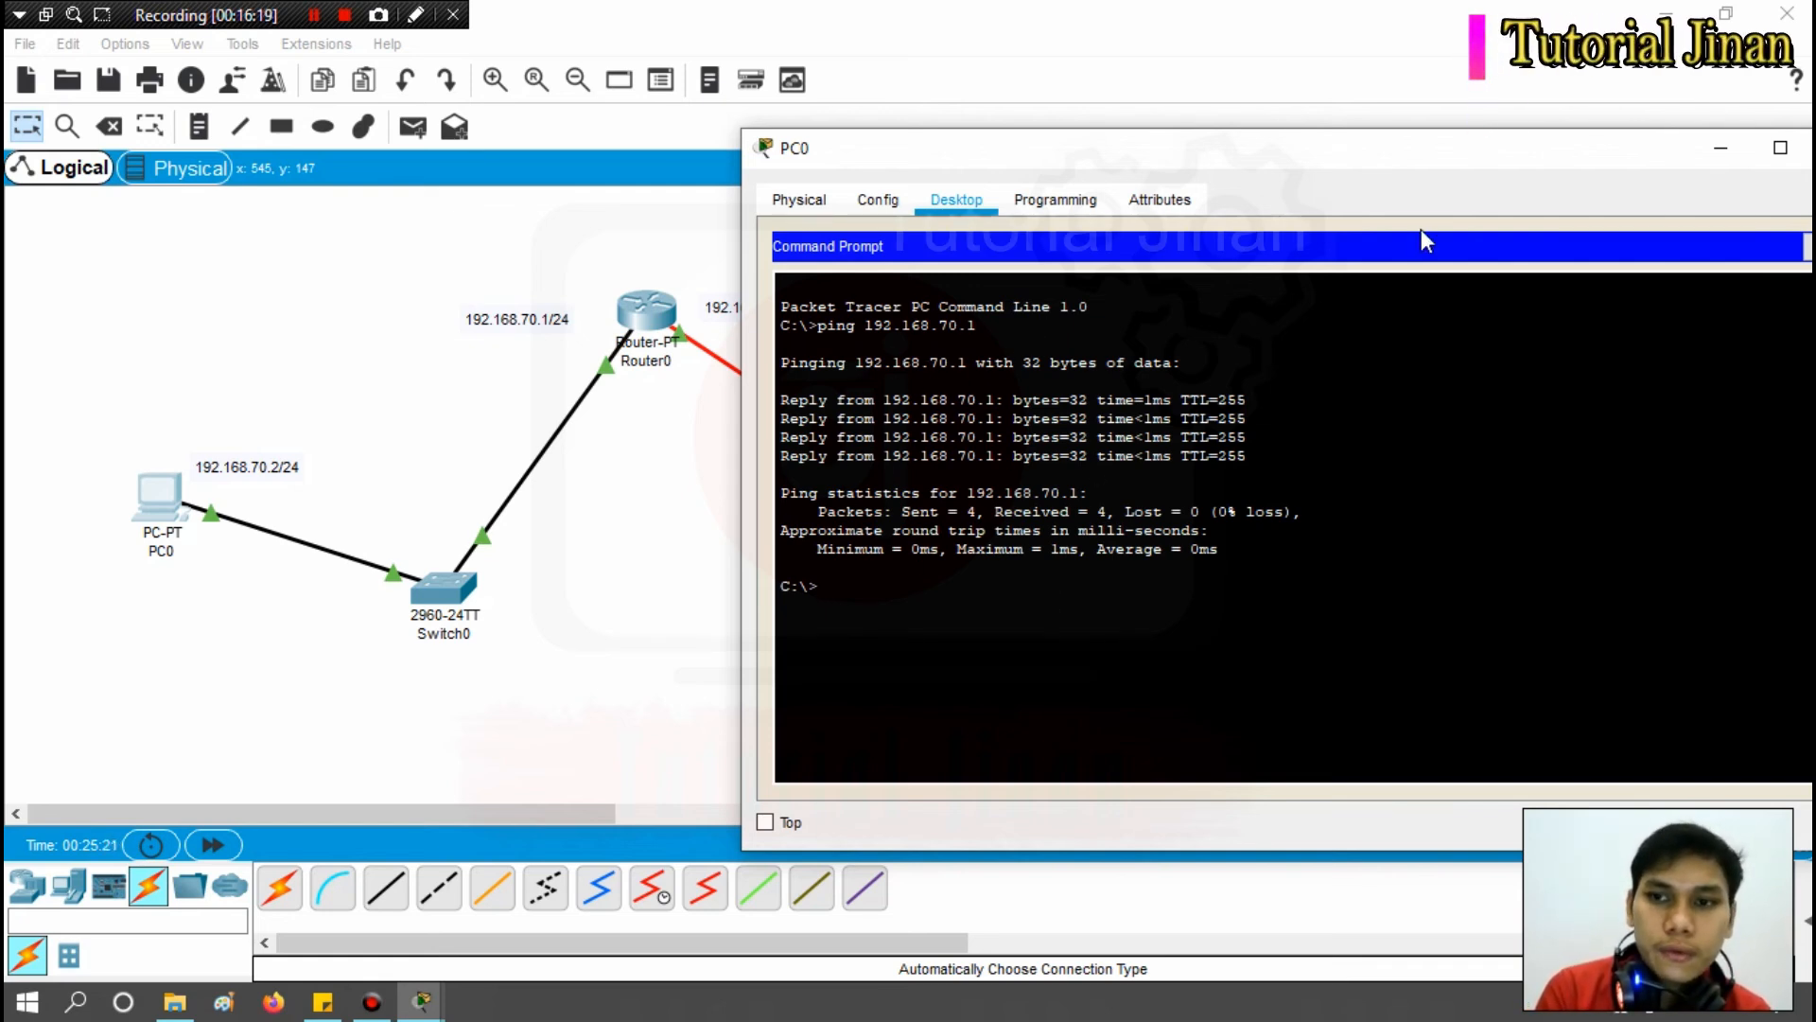
drag(1366, 151, 577, 156)
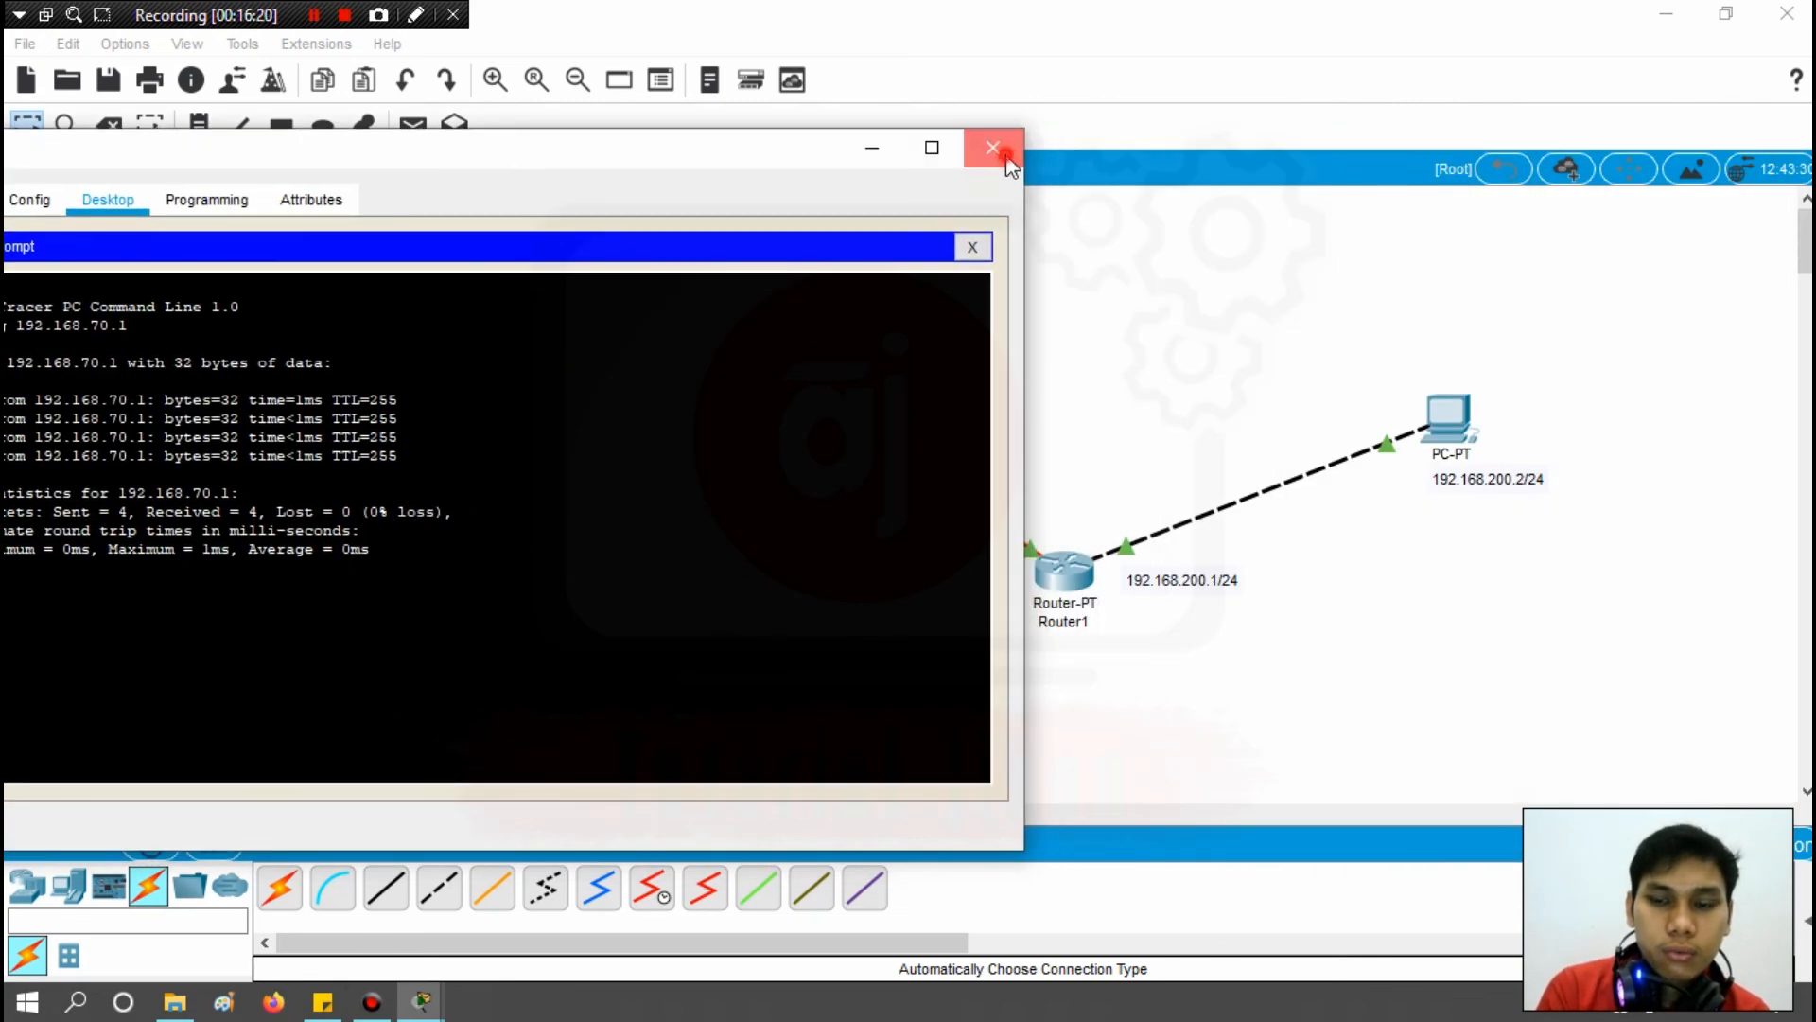
click(1003, 156)
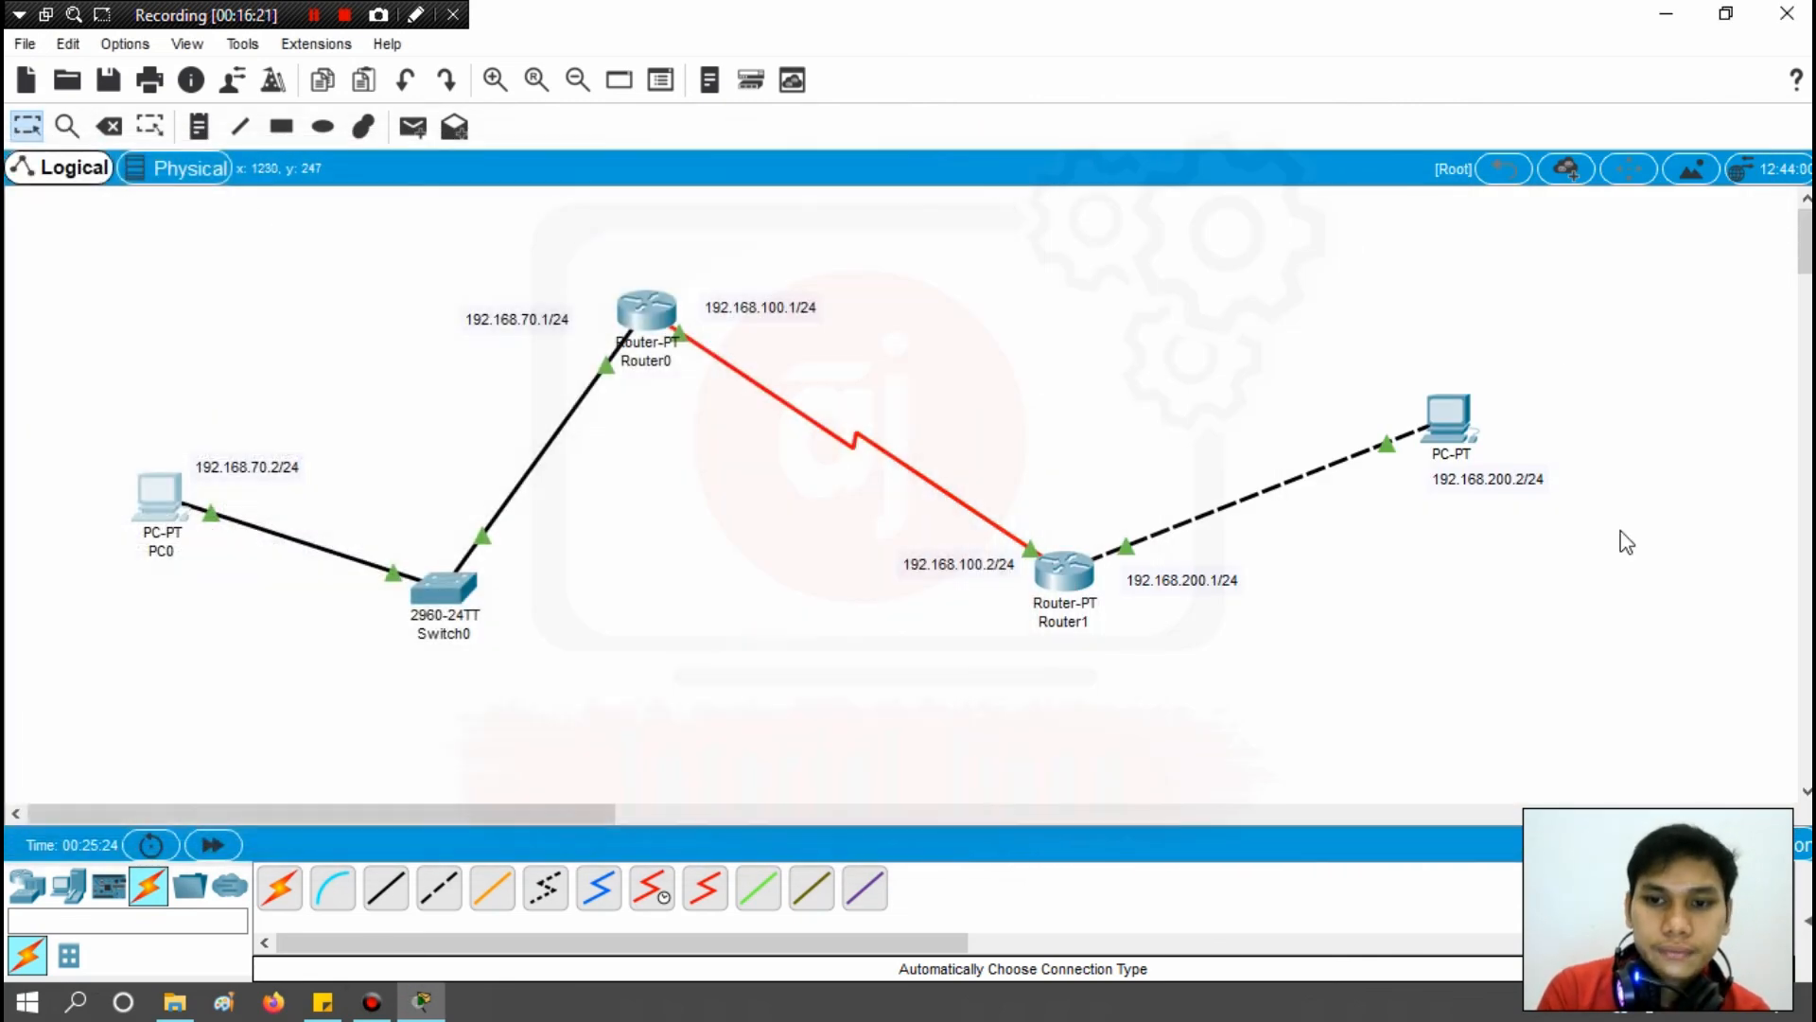
Open the command prompt on PC1 and narrow its window so that Router1 and its address labels are uncovered.
click(1444, 426)
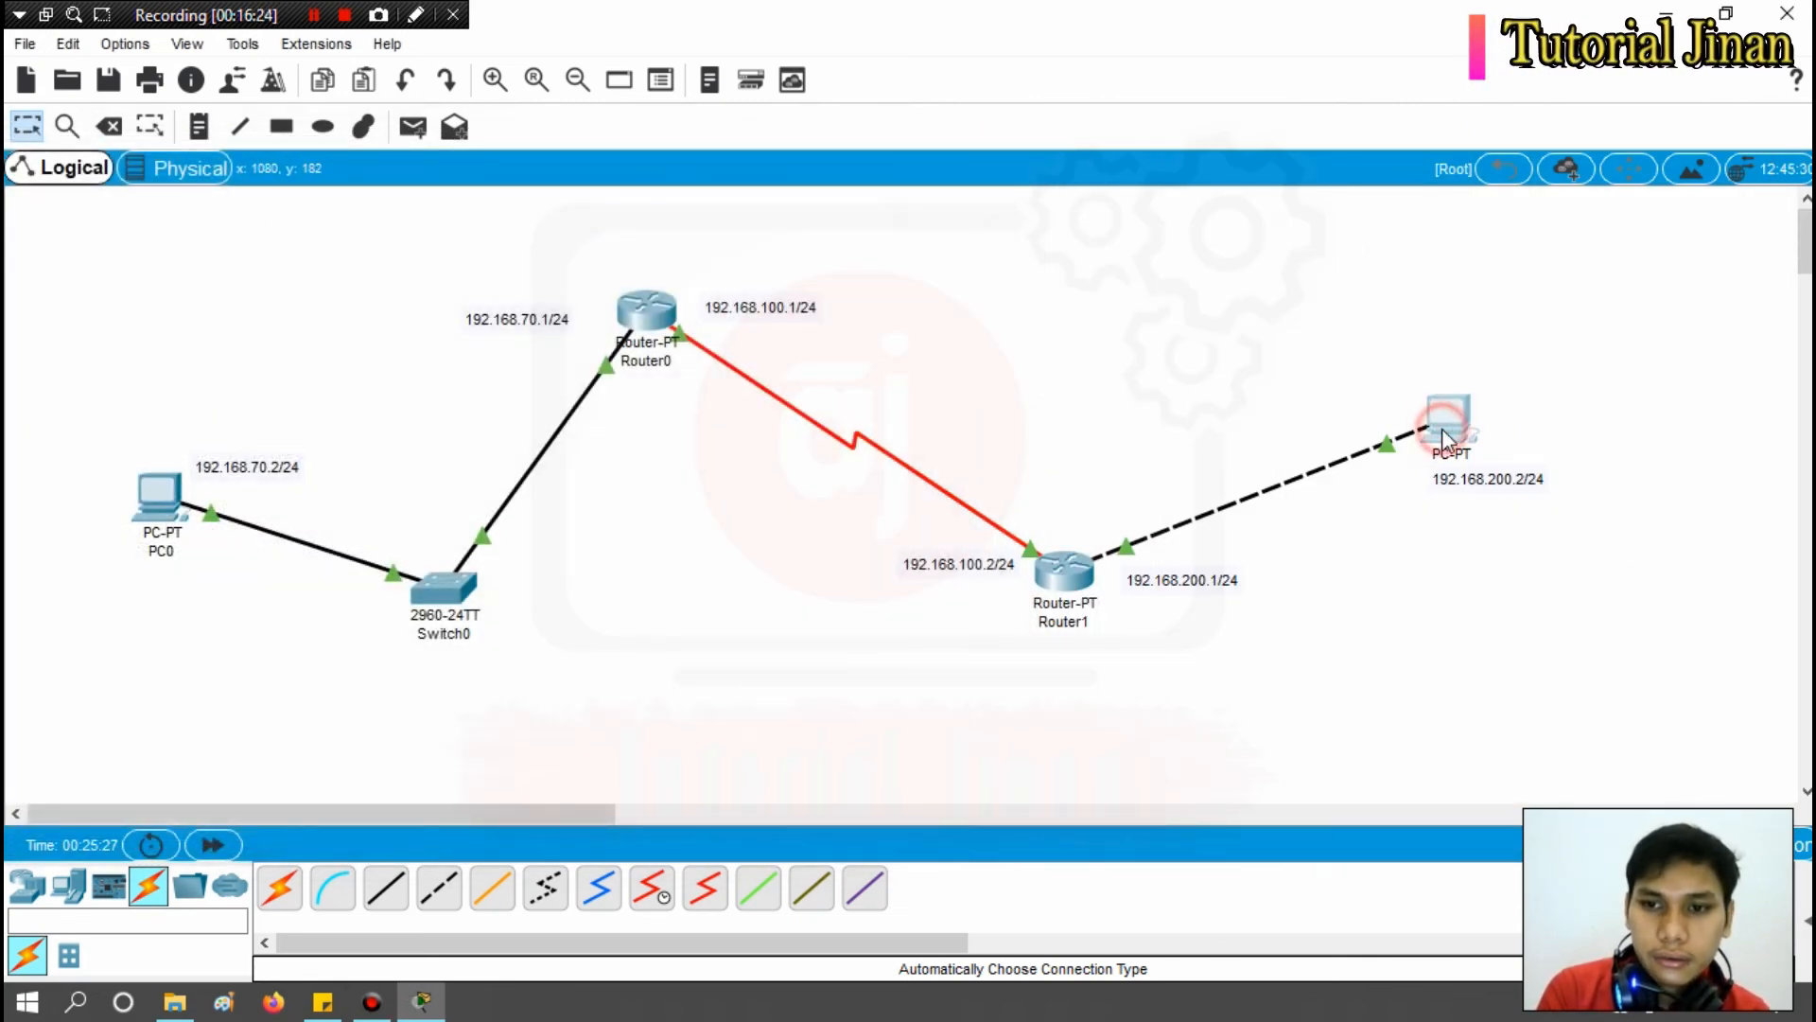
drag(1024, 135, 819, 235)
click(615, 324)
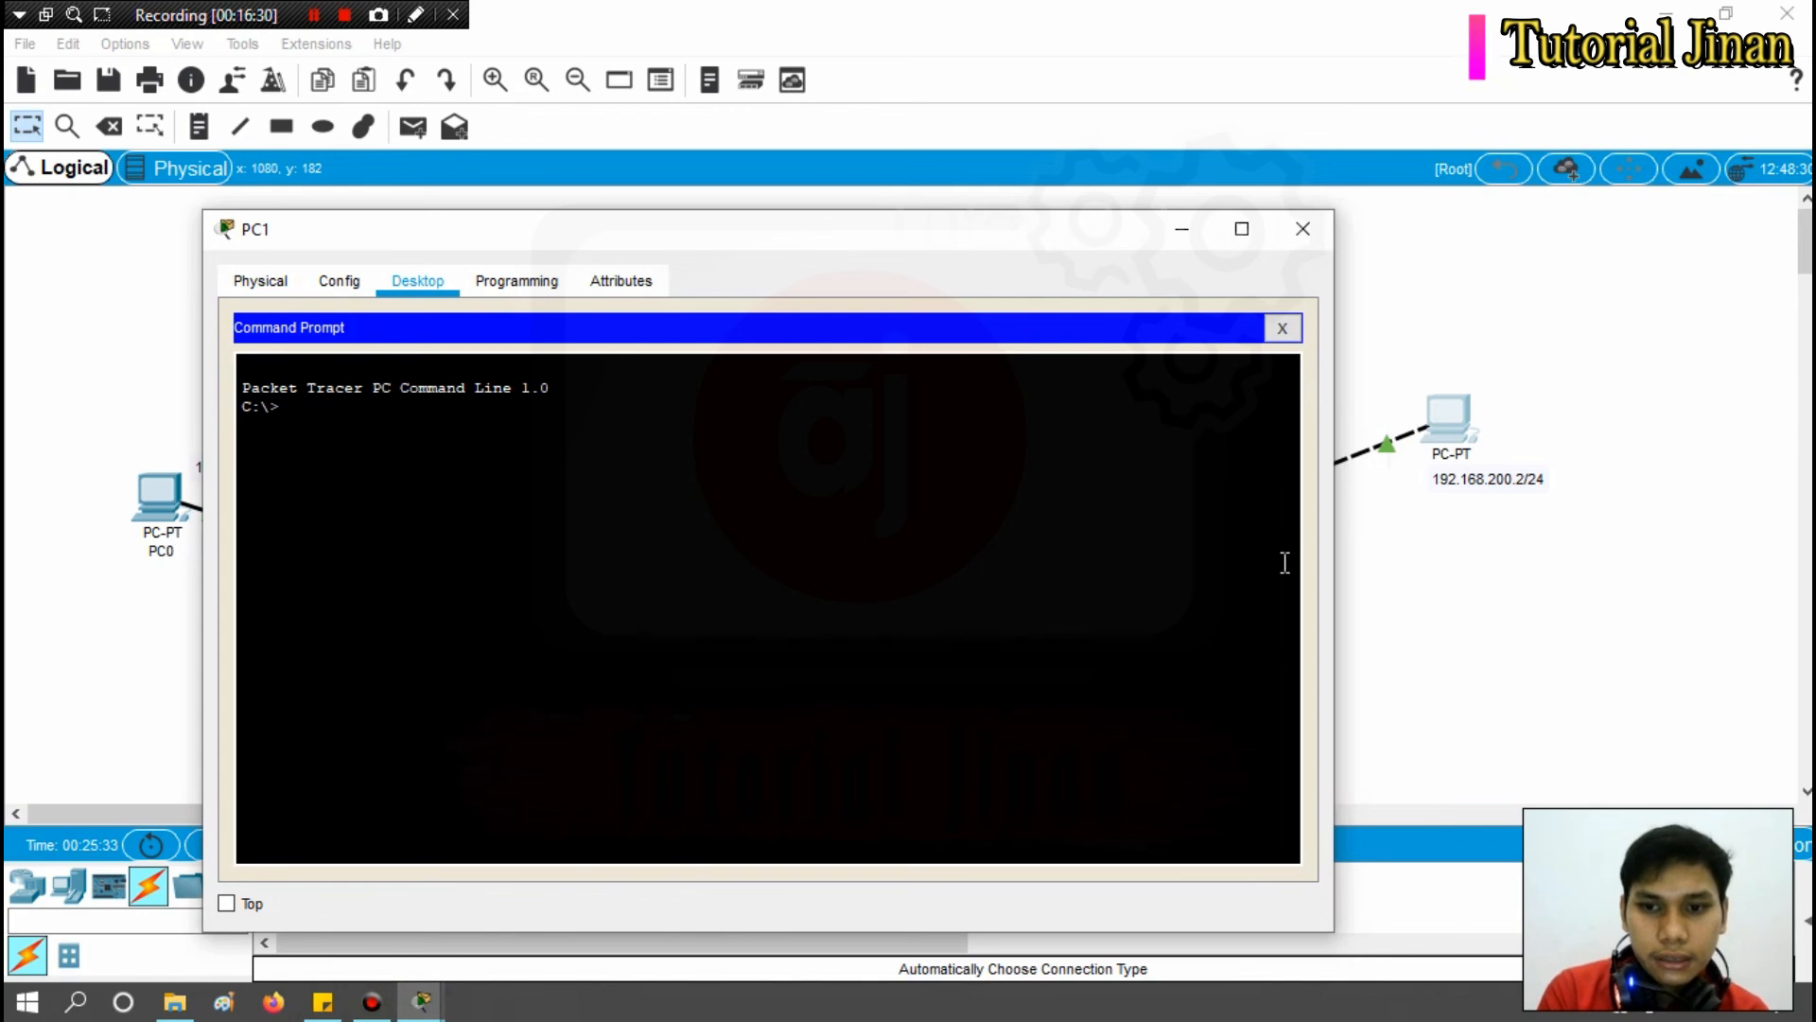
drag(1336, 565, 946, 558)
Ping Router1's LAN address 192.168.200.1 from PC1 and close PC1's window.
text(pi)
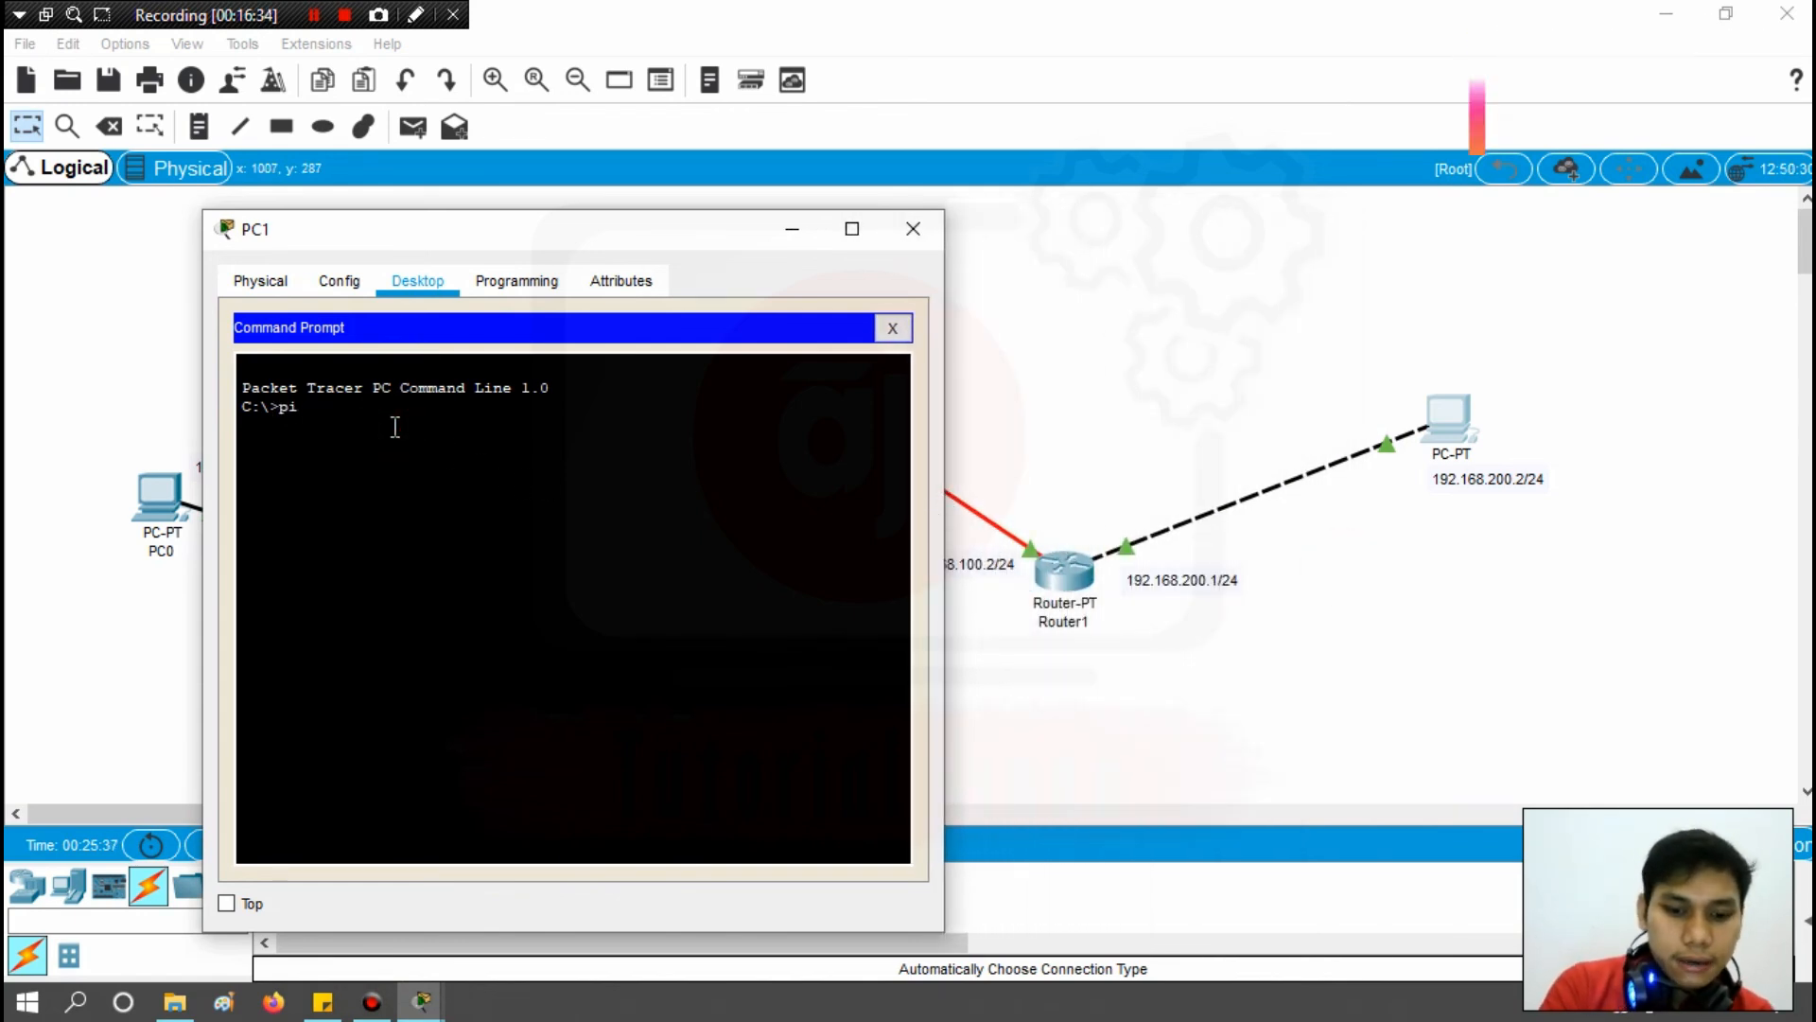
text(ng 192.168)
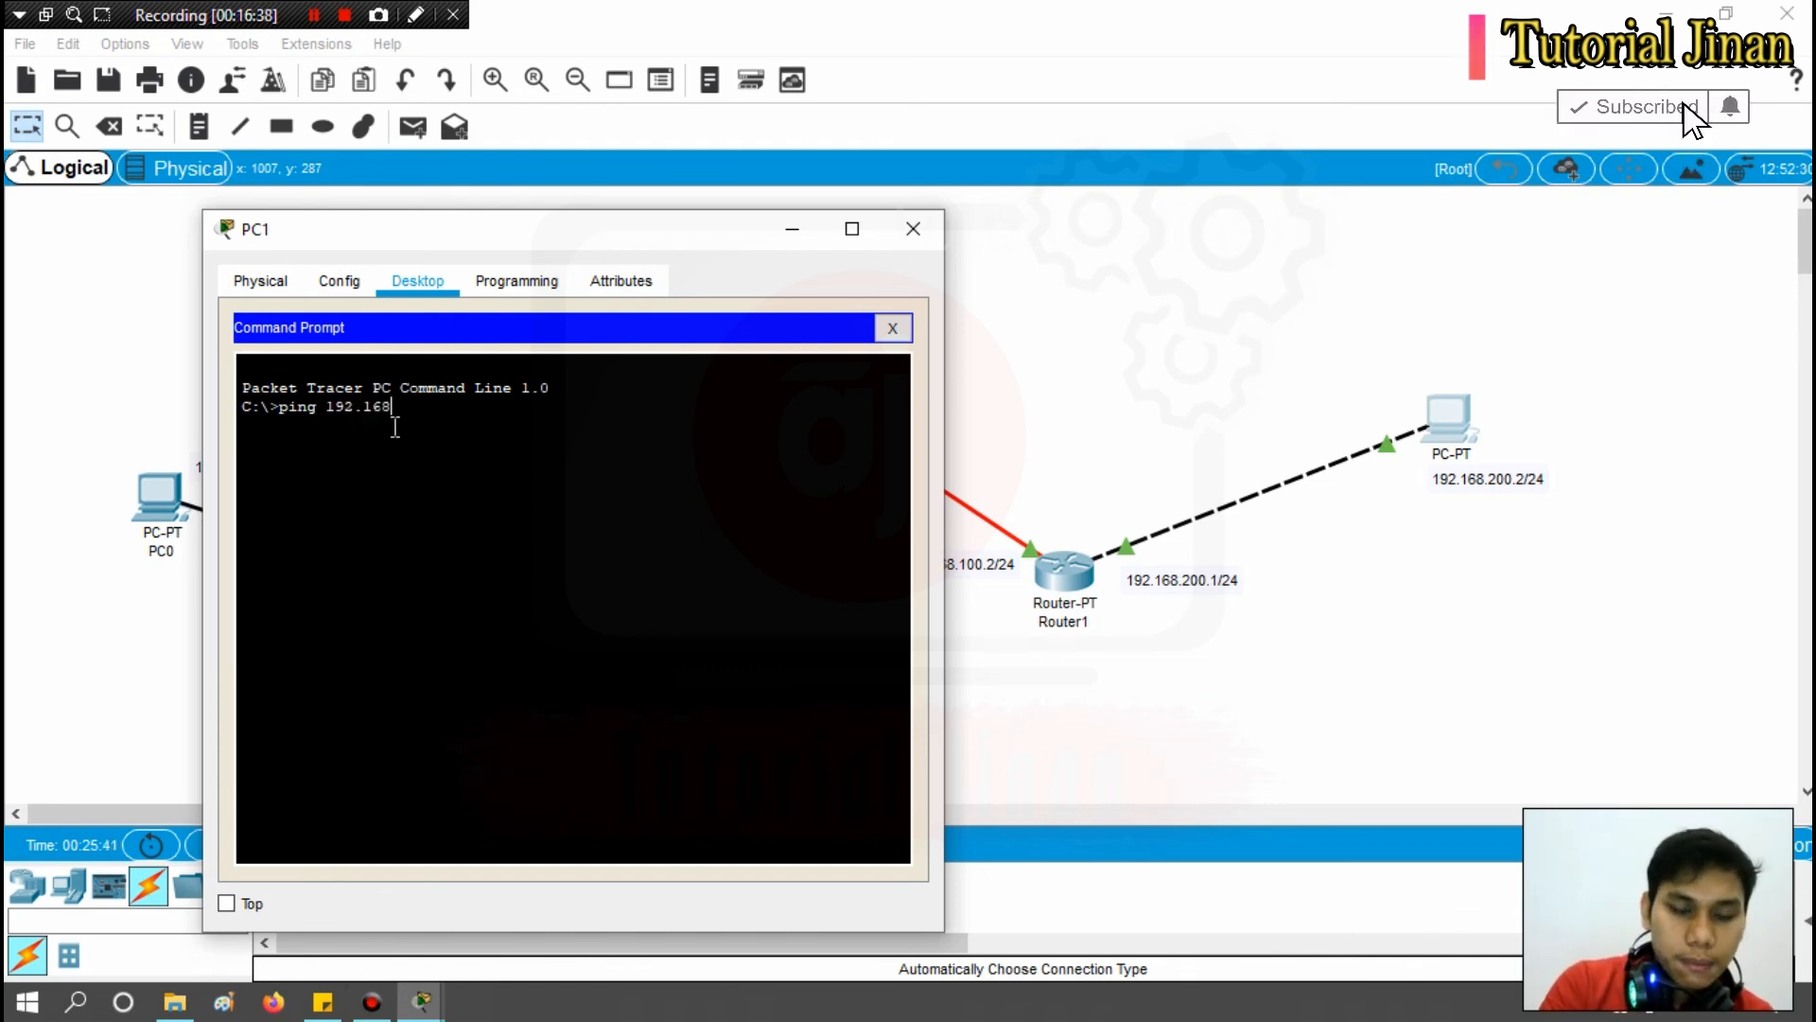
text(.2)
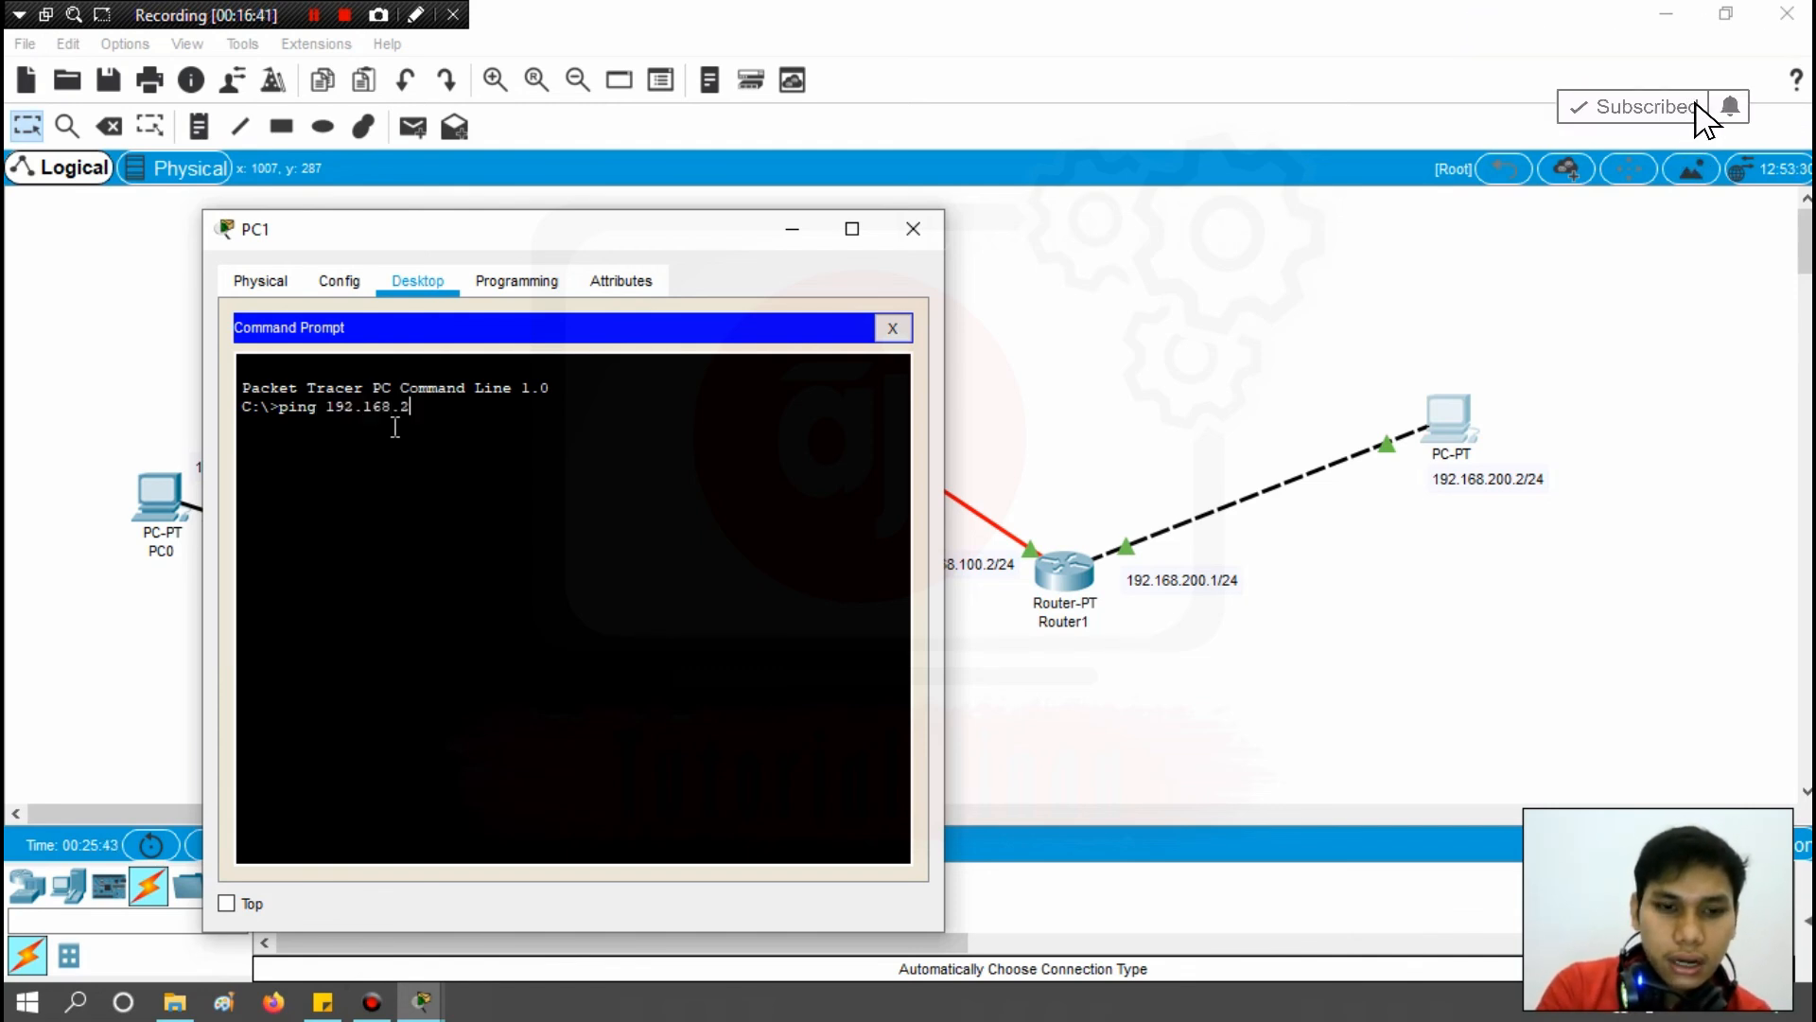
text(00.1)
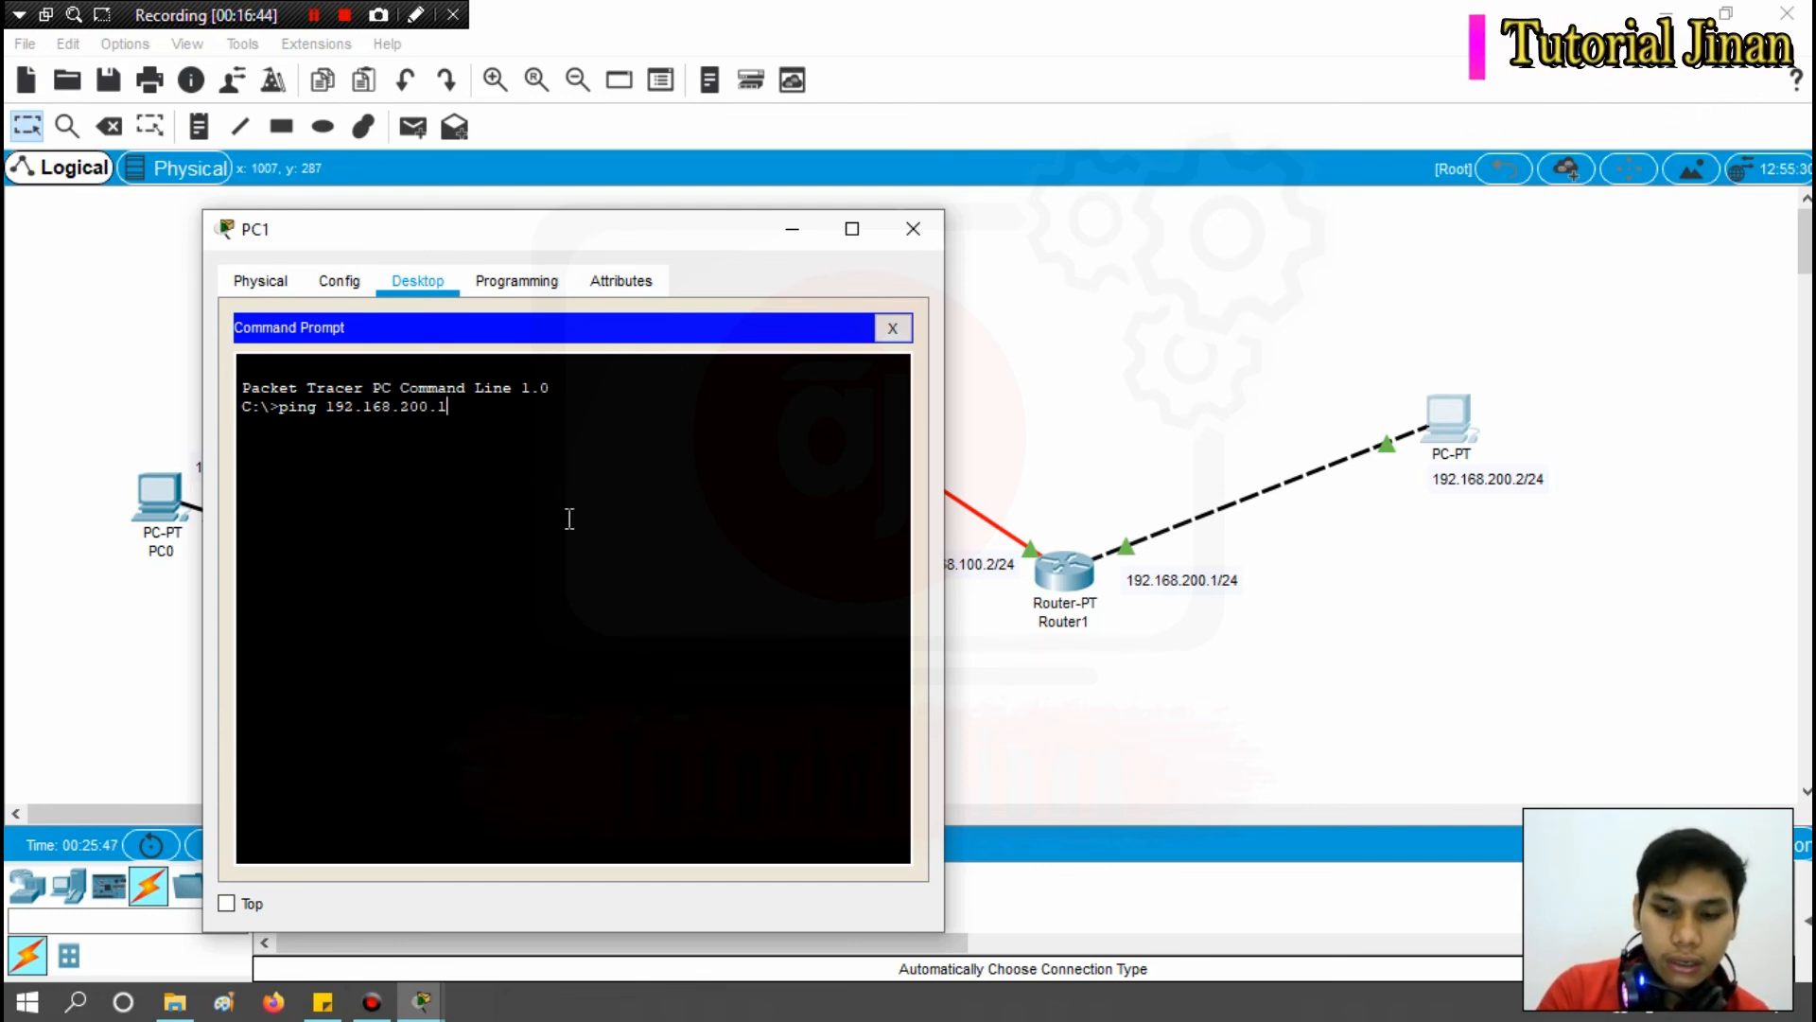
key(Return)
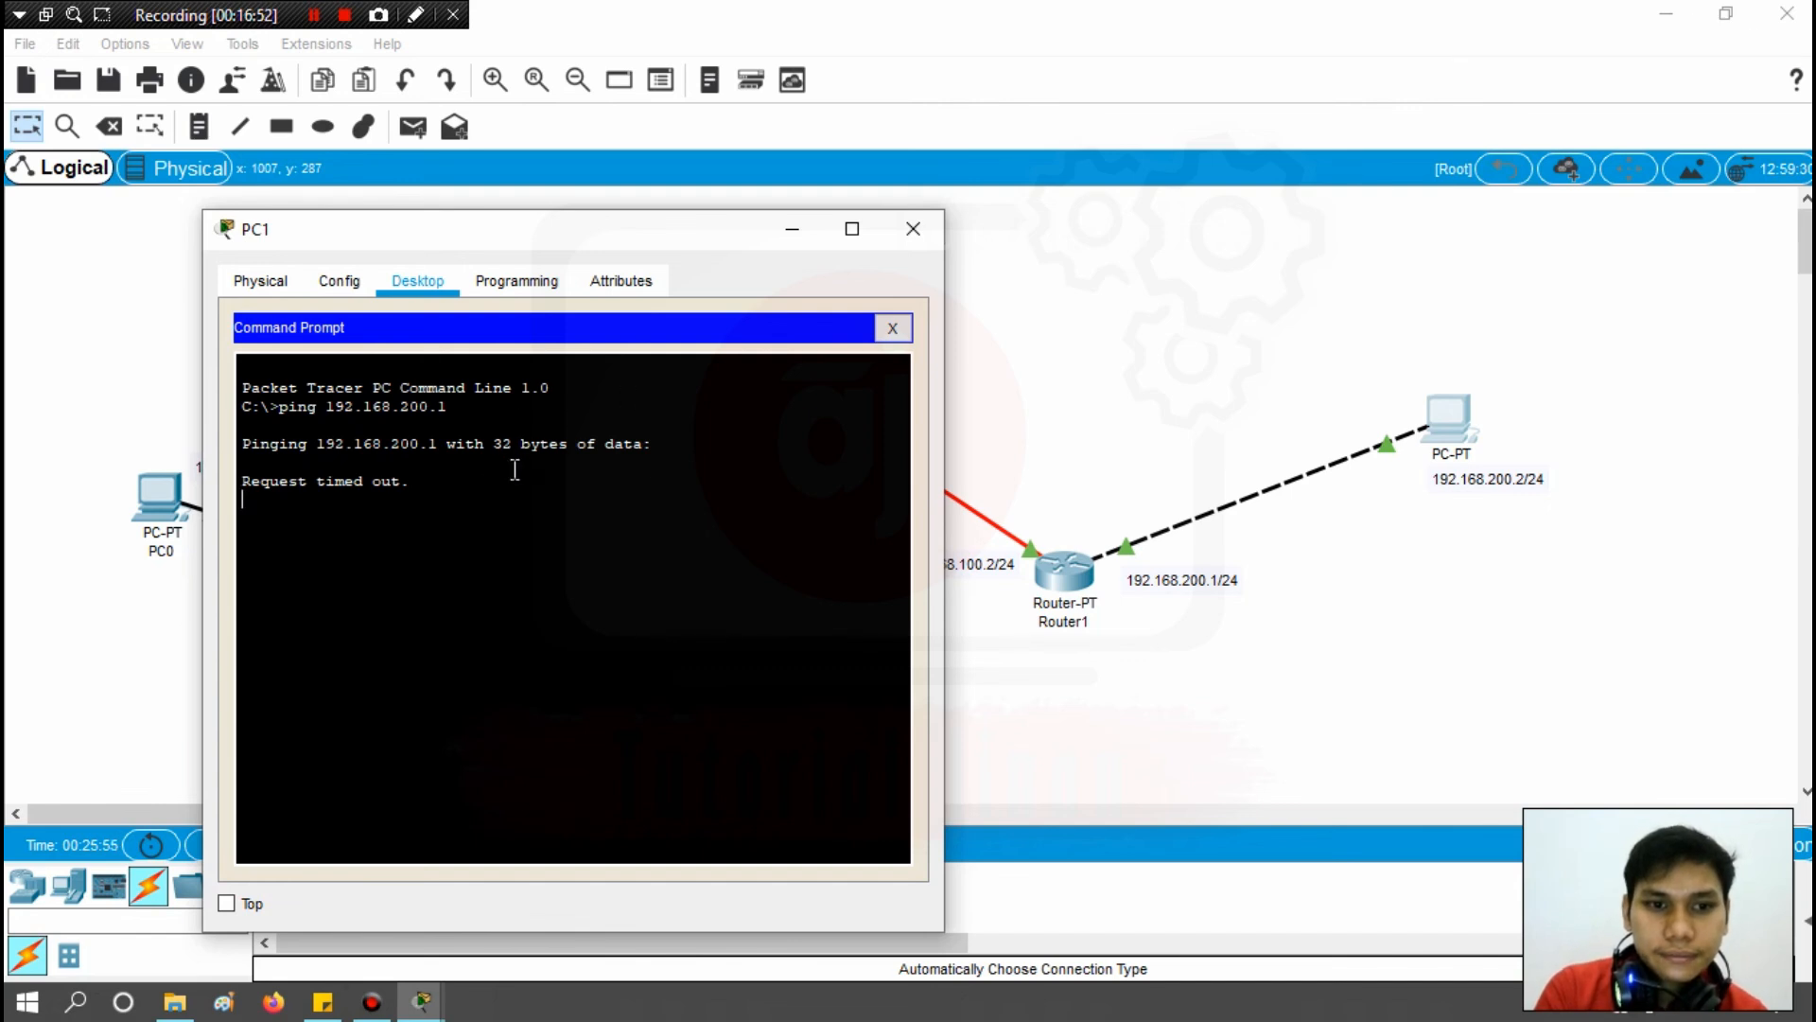
click(314, 14)
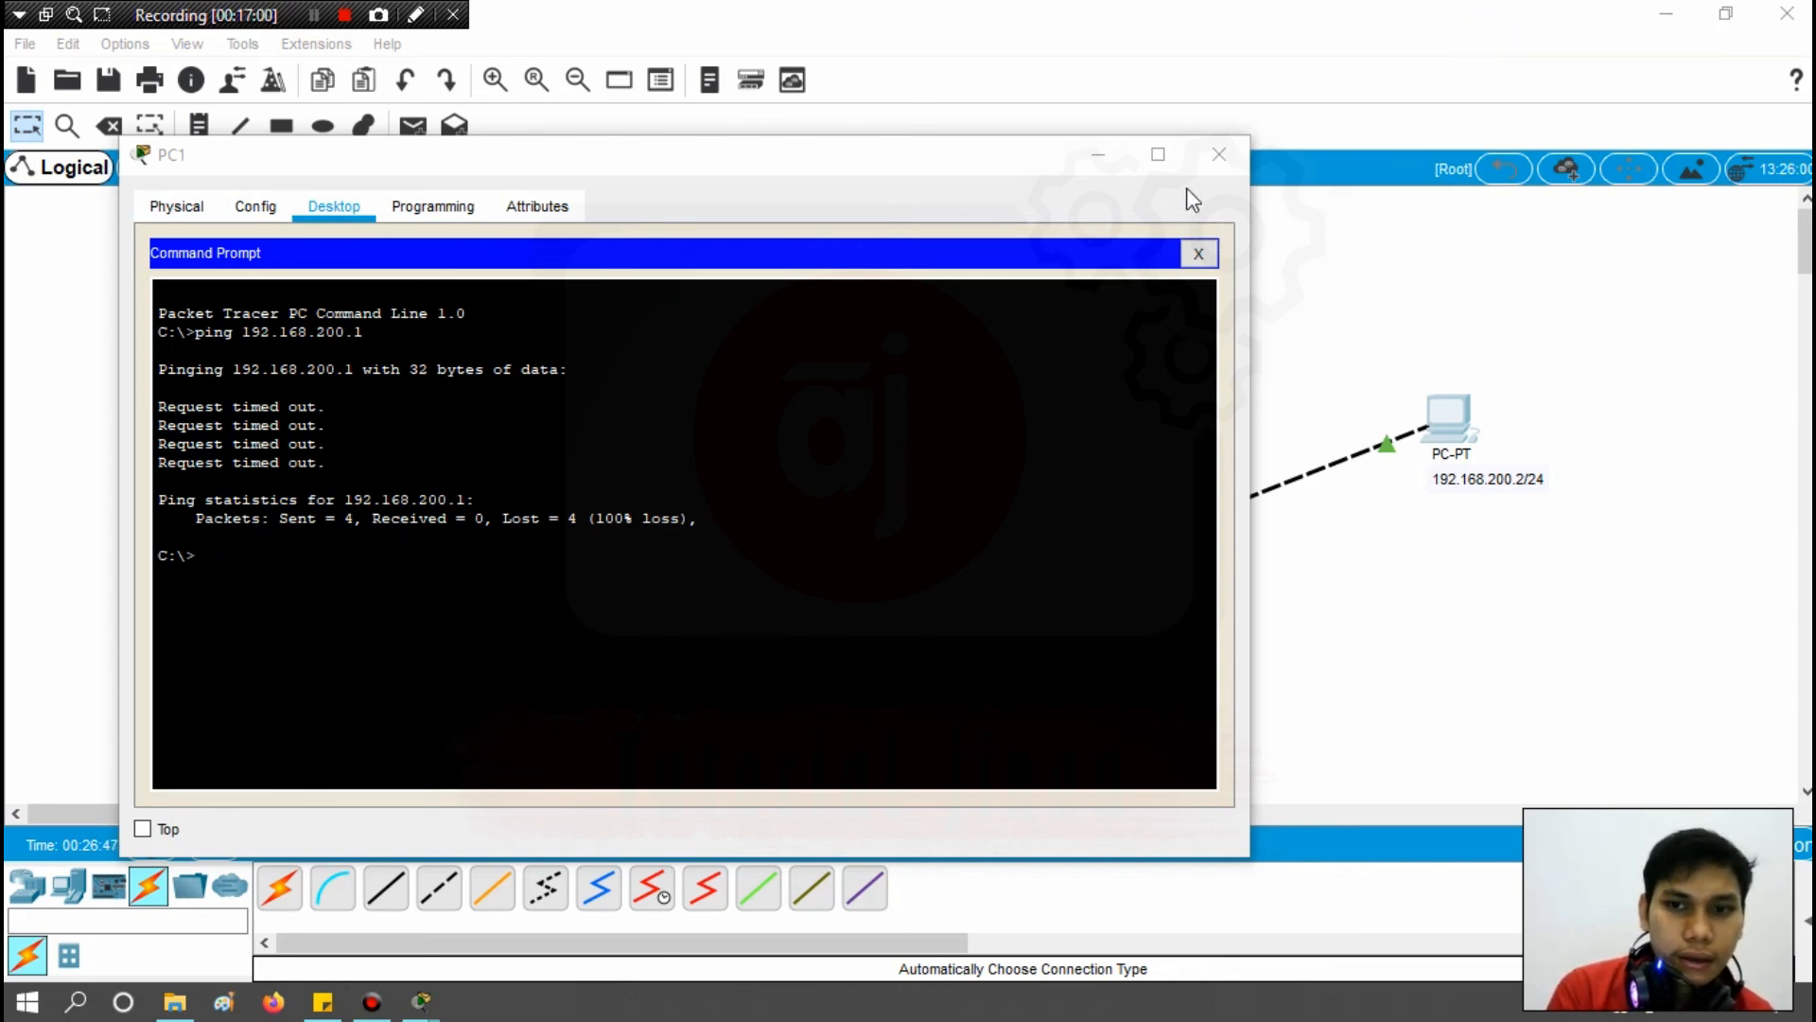
click(1218, 153)
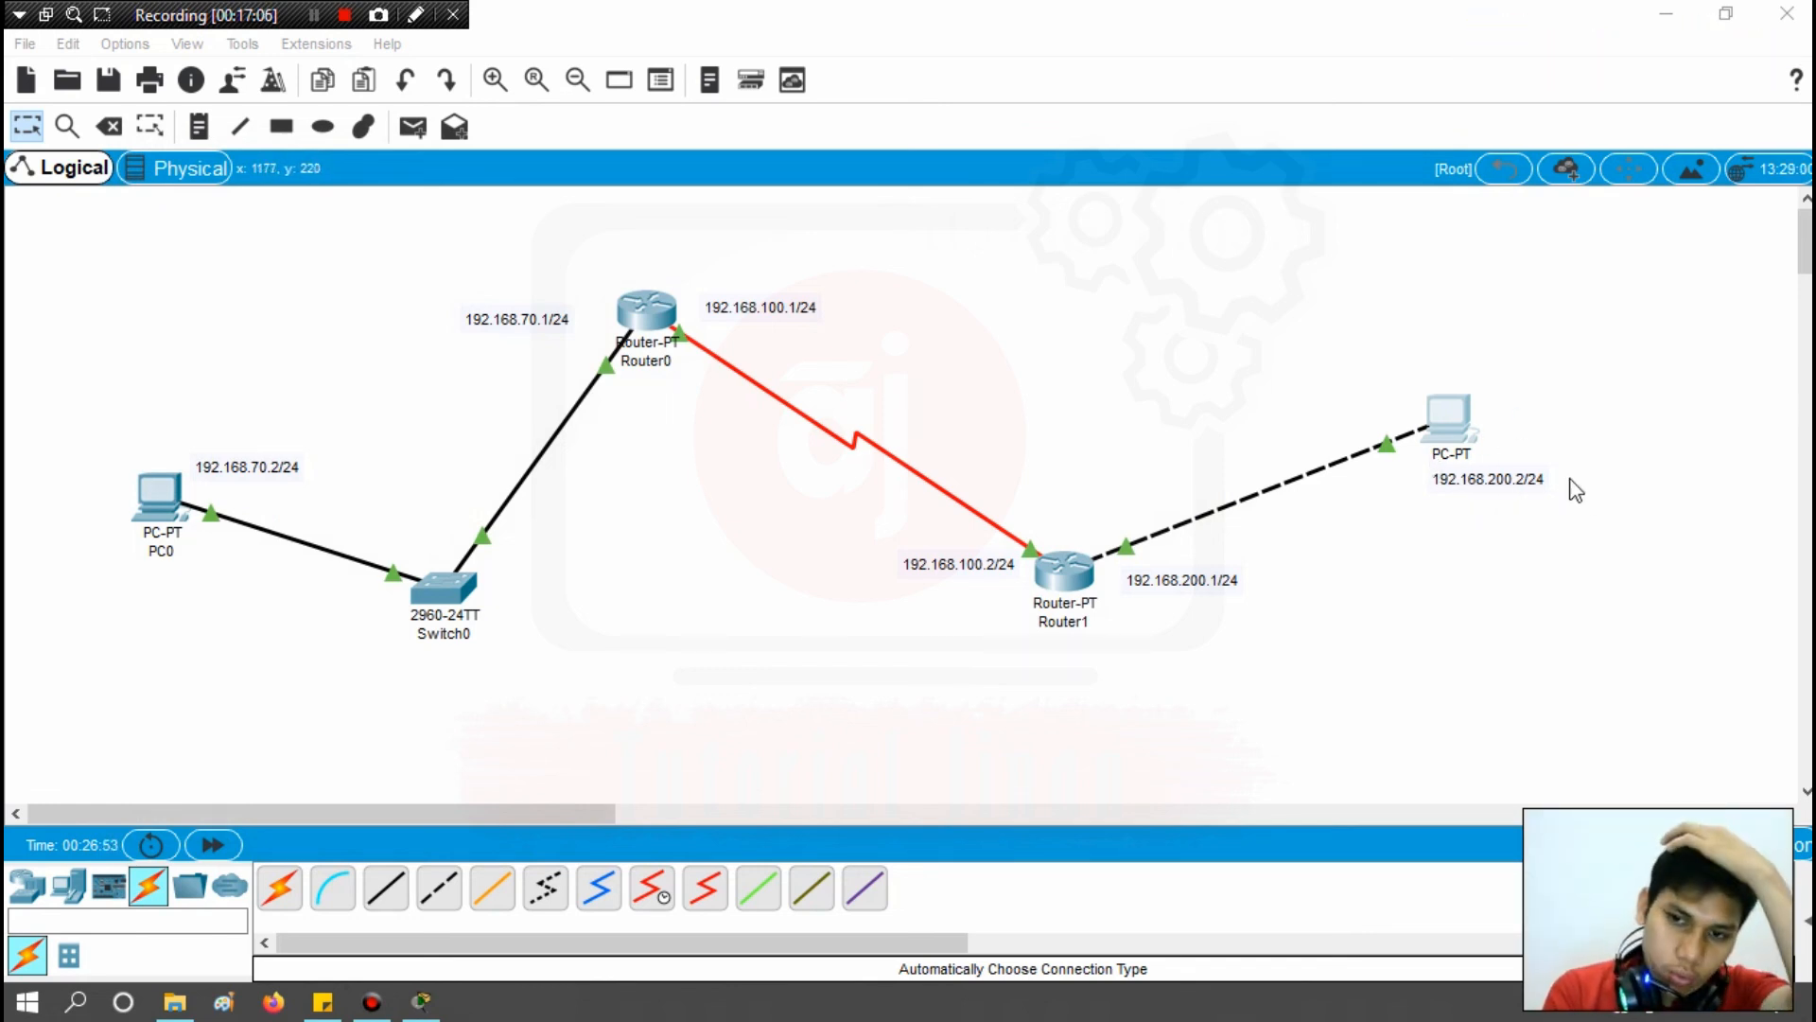
Set PC1's static IP address to 192.168.200.2 and close its IP configuration.
click(1458, 428)
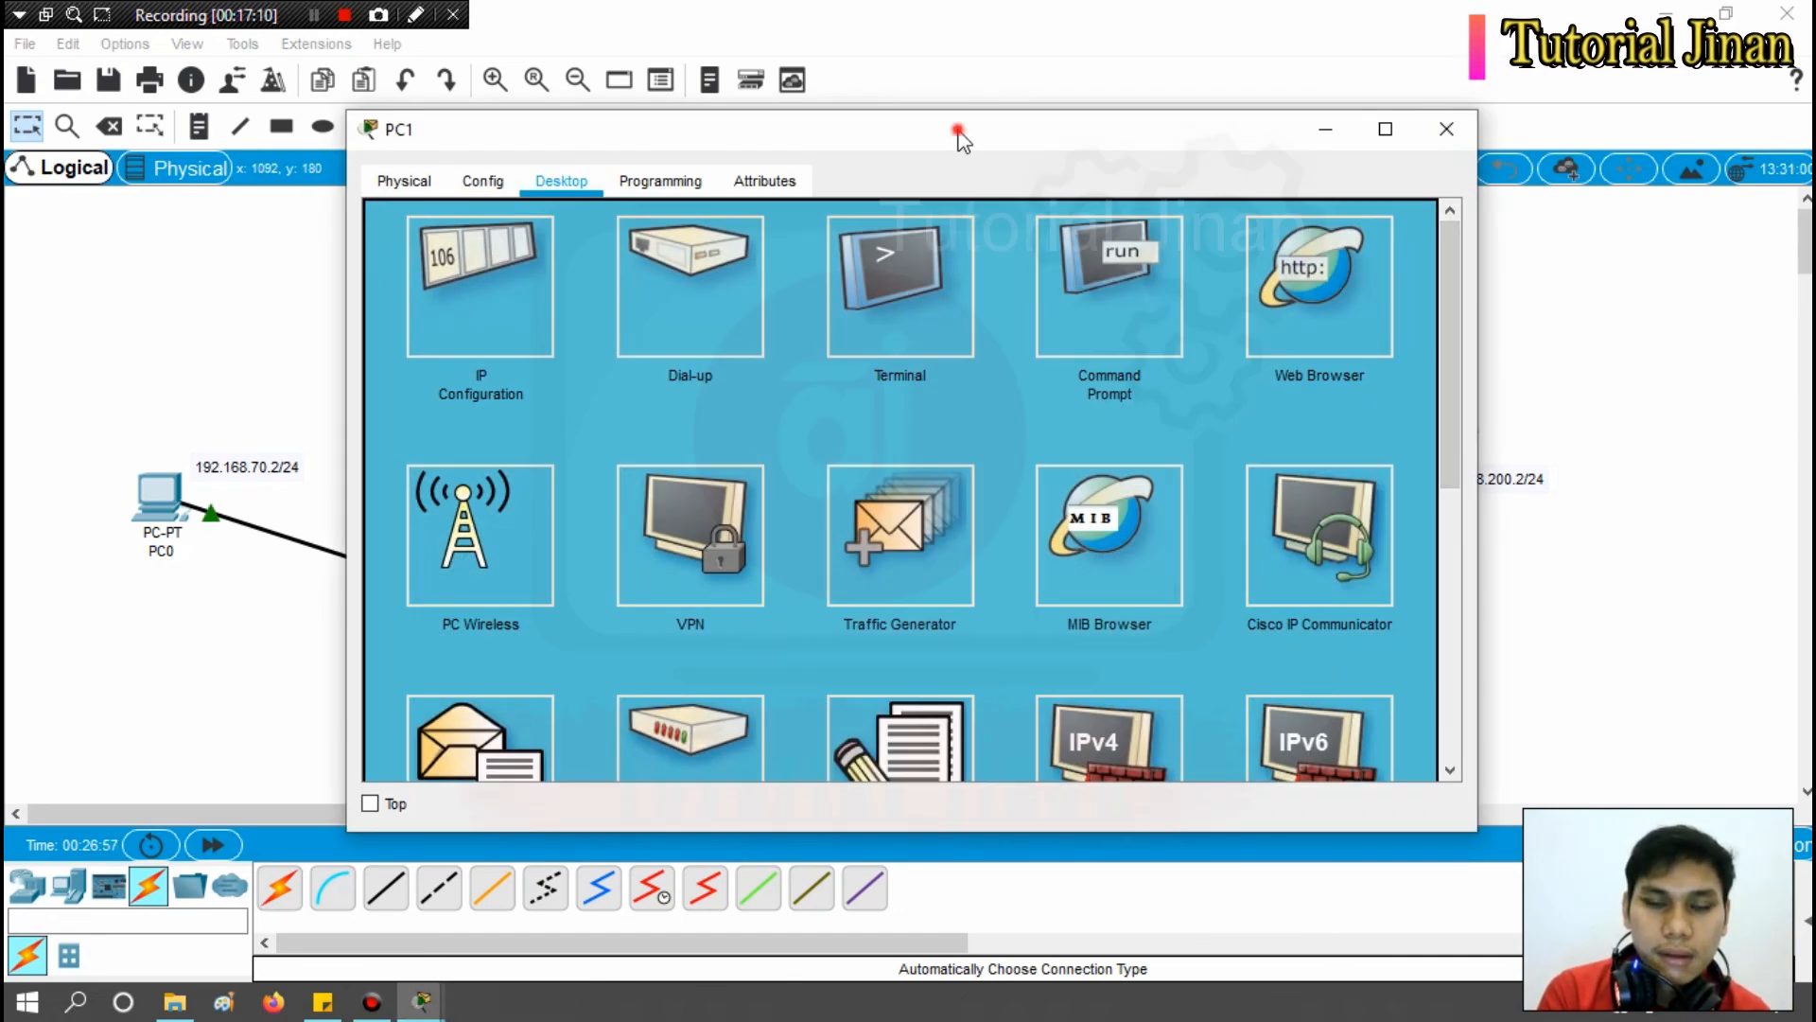
drag(959, 129, 713, 119)
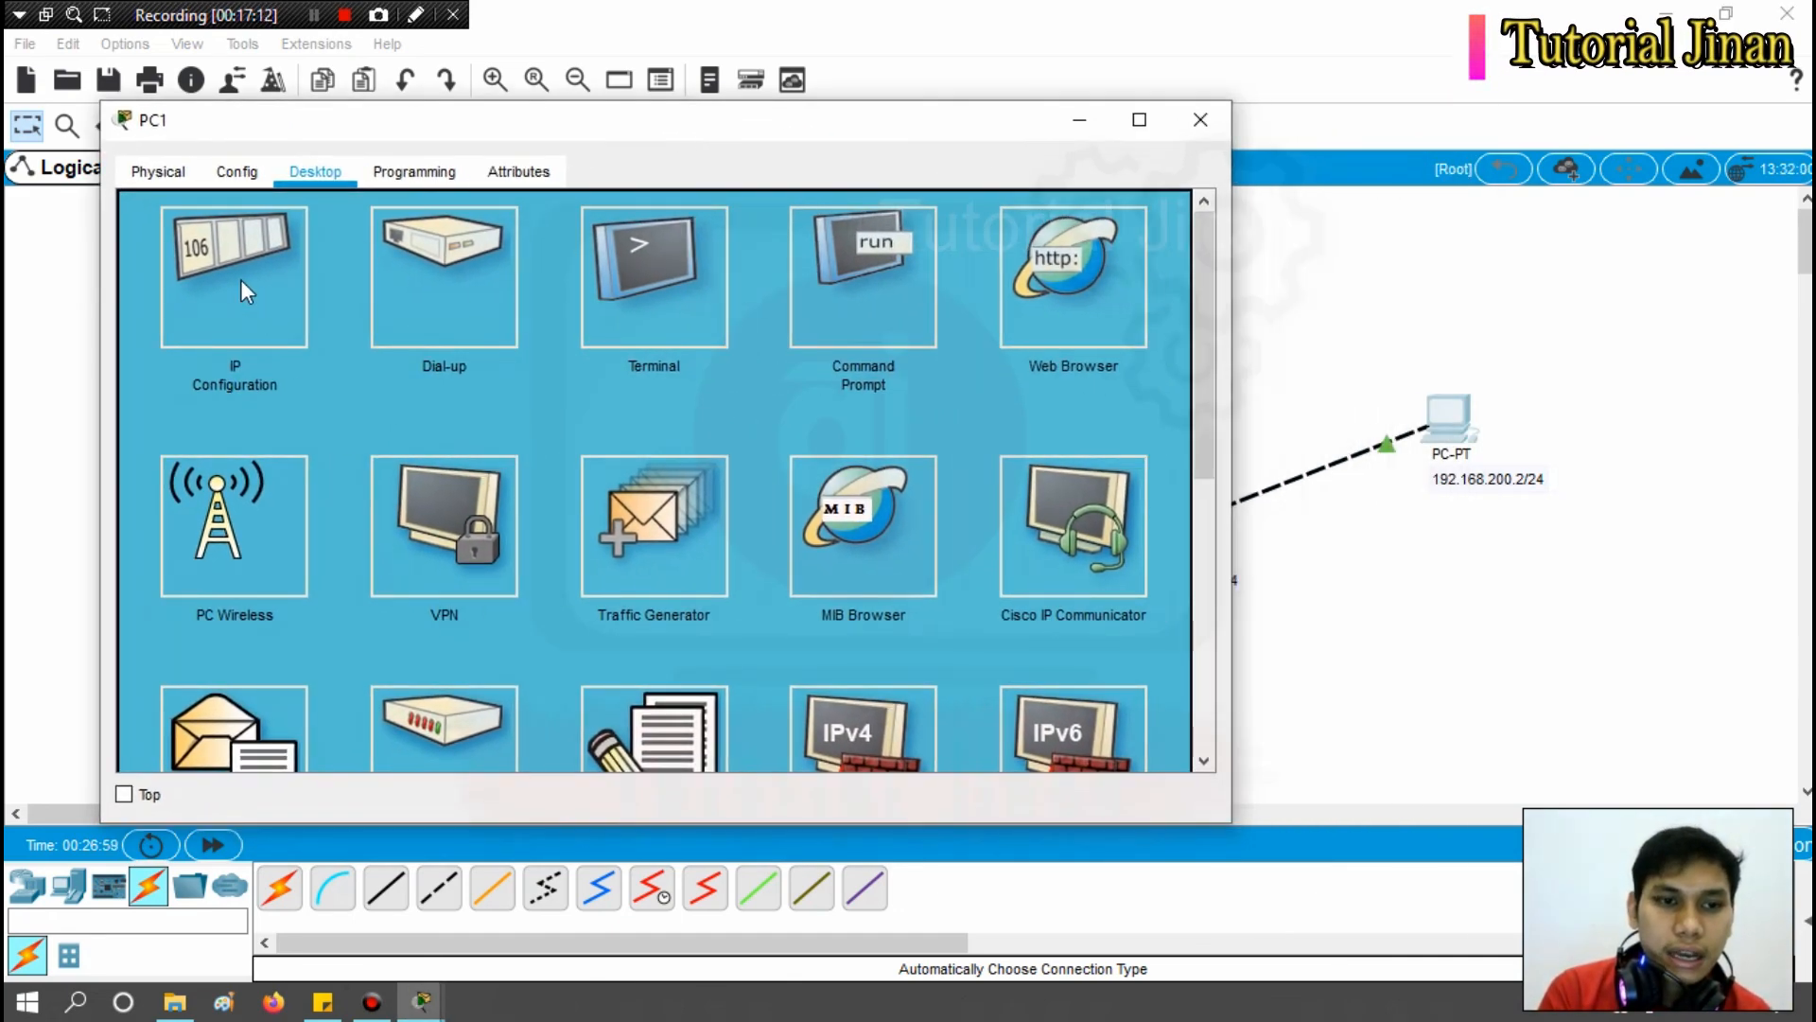
click(241, 281)
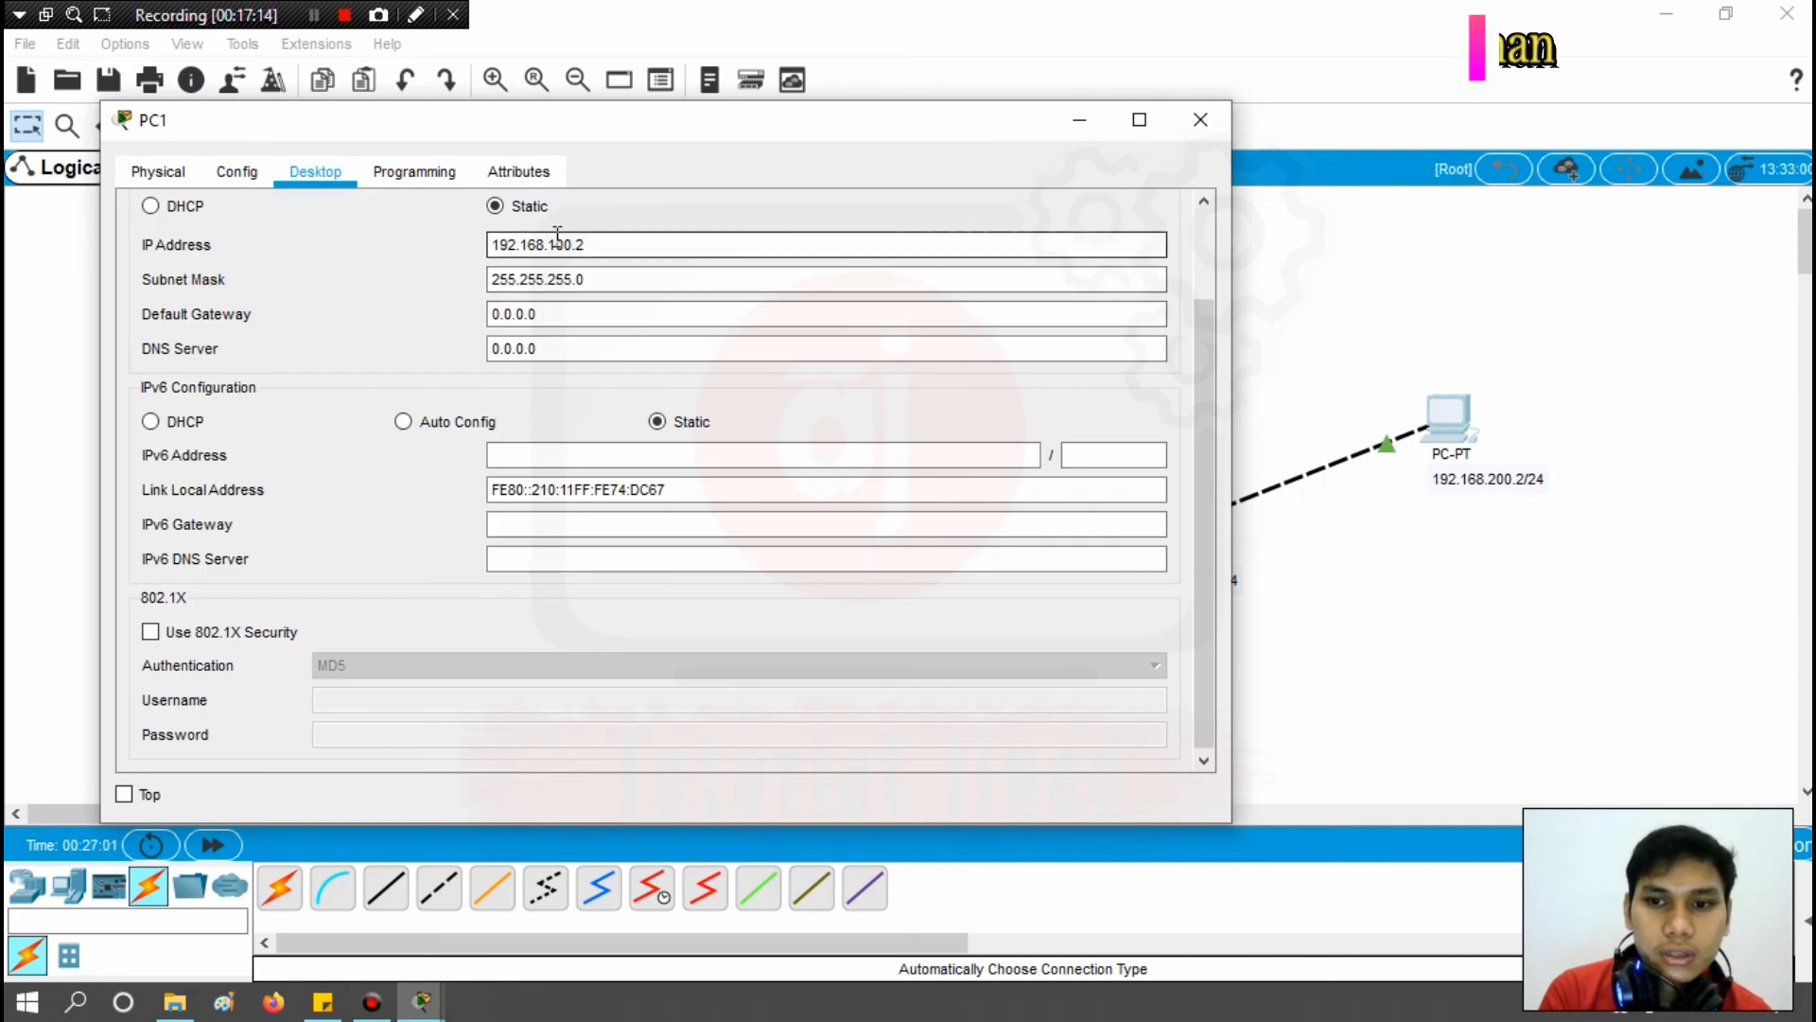
click(557, 244)
key(BackSpace)
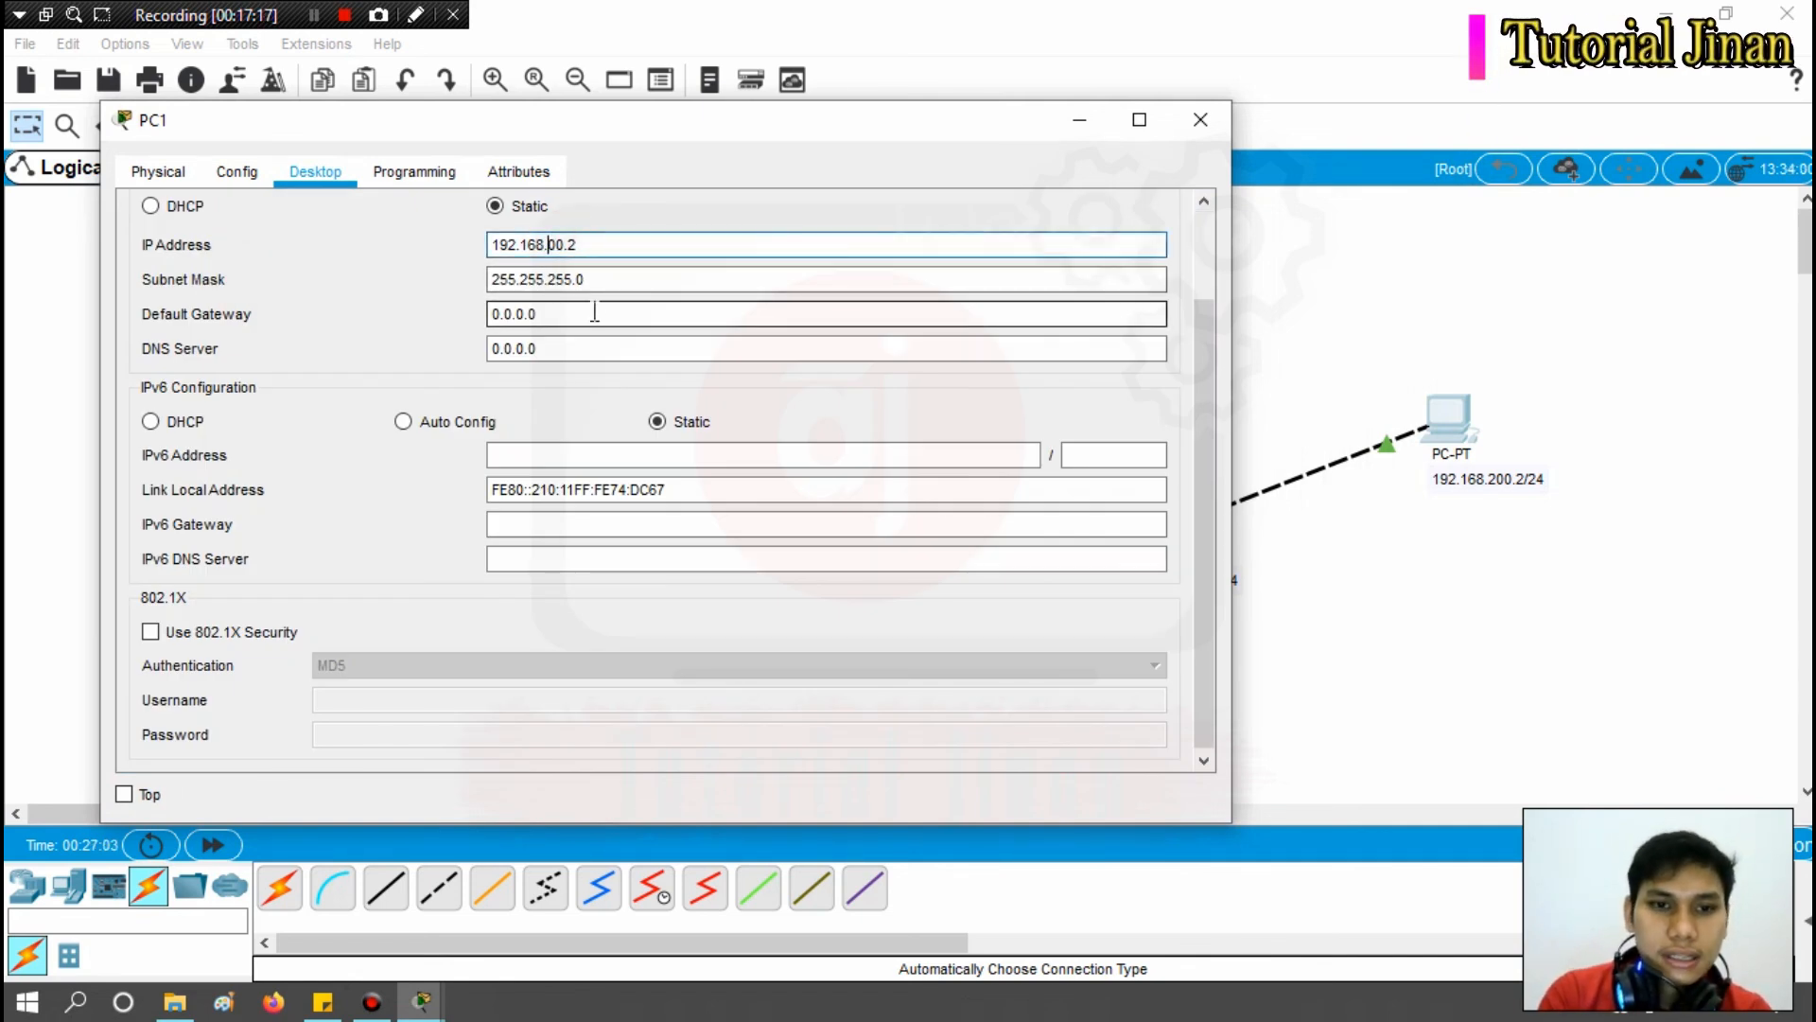
text(2)
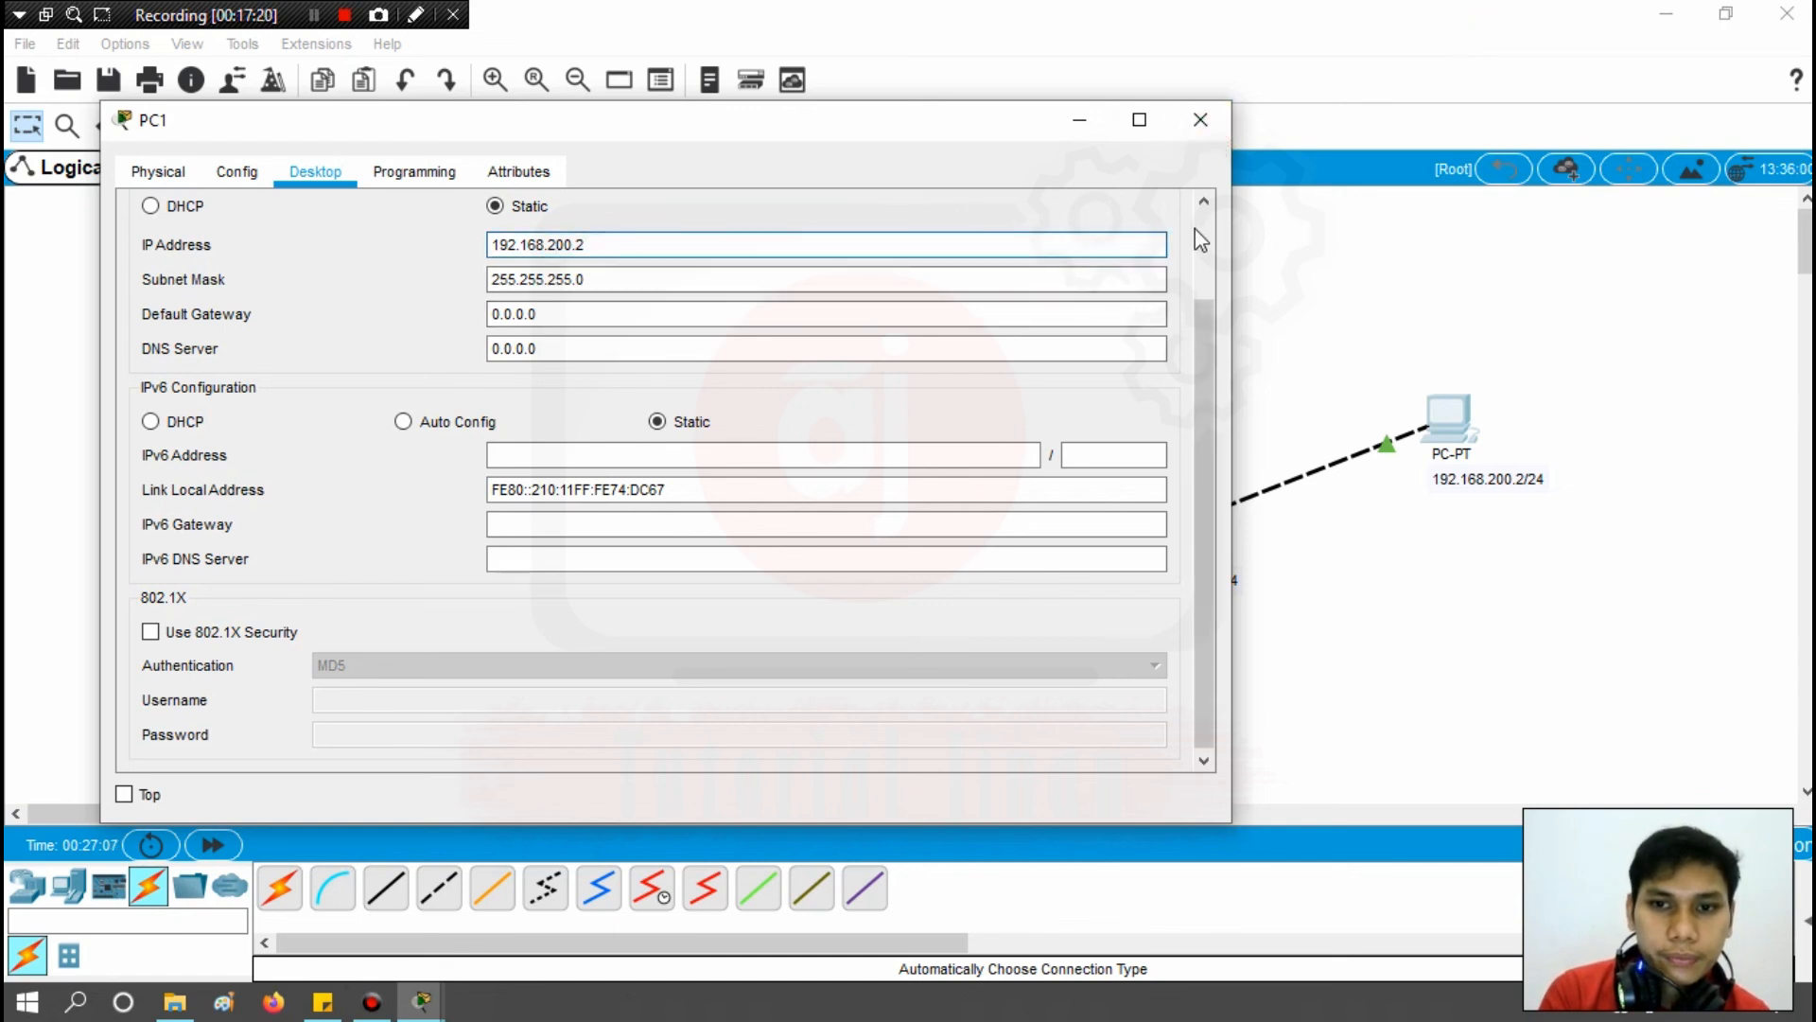
scroll(1196, 232, up, 2)
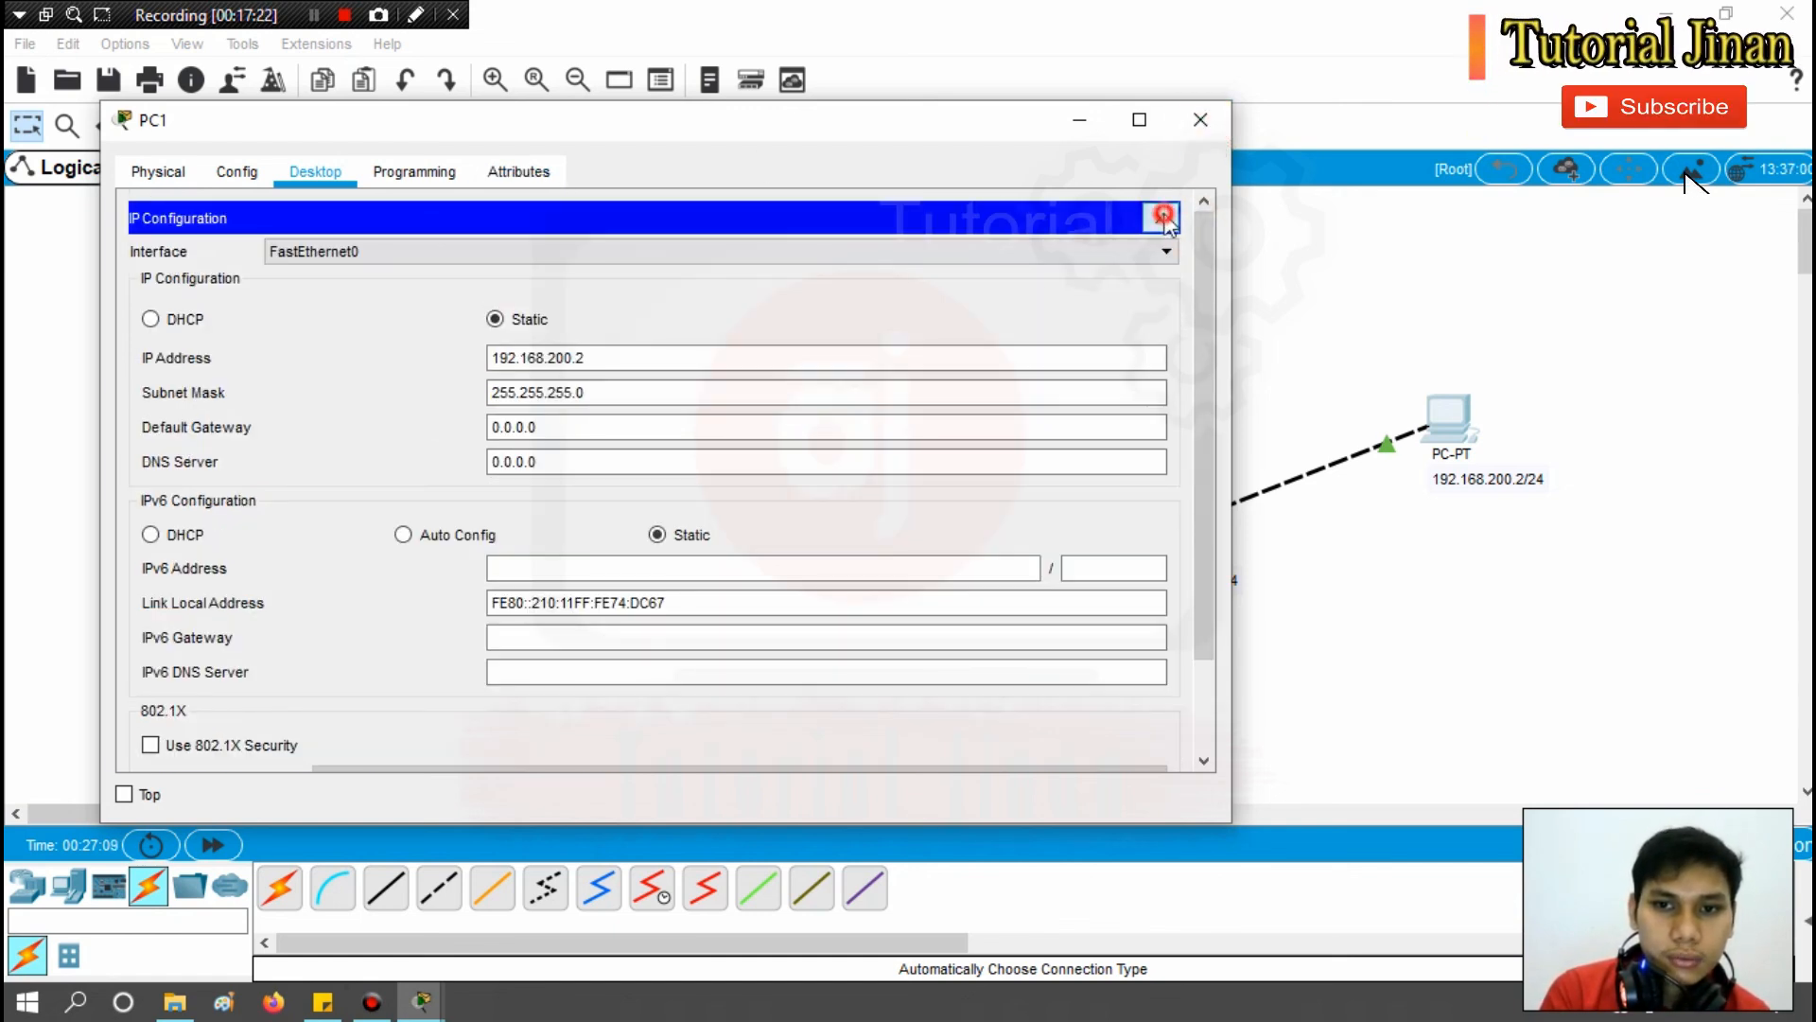
click(1160, 217)
Ping 192.168.200.1 from PC1's command prompt again, enlarge the window to inspect the output, and close it.
click(827, 333)
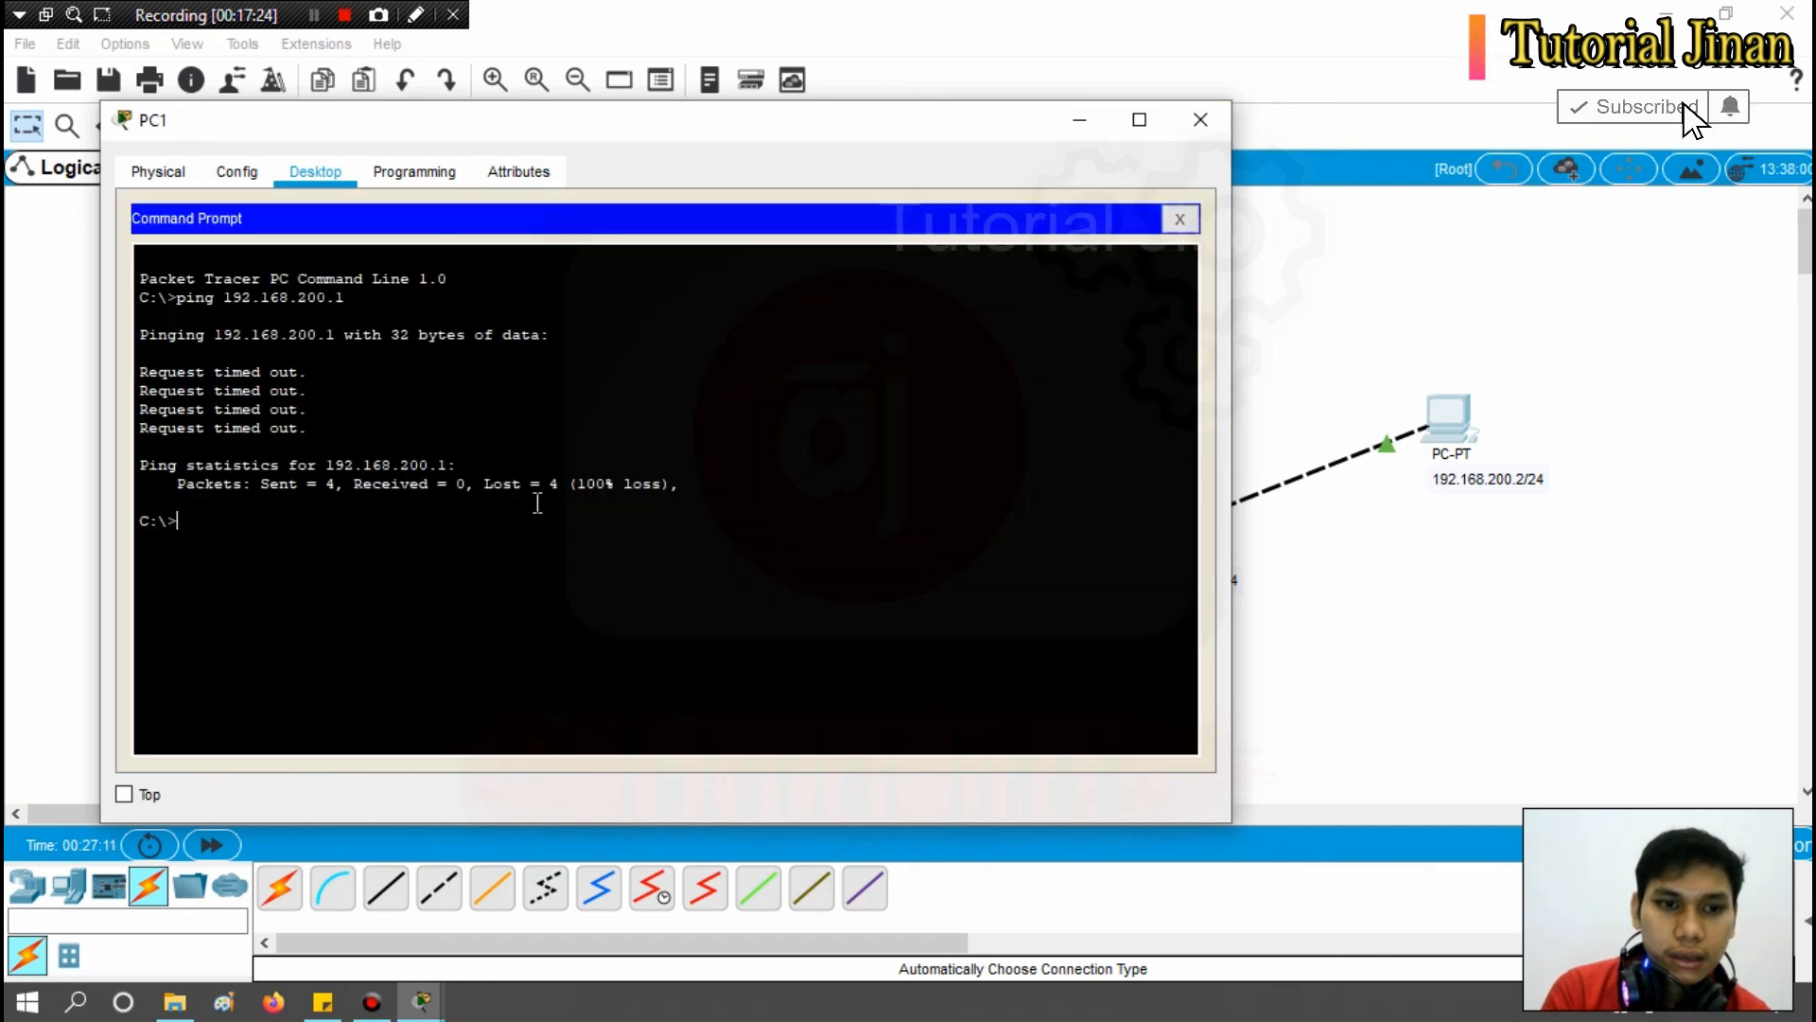
text(ping)
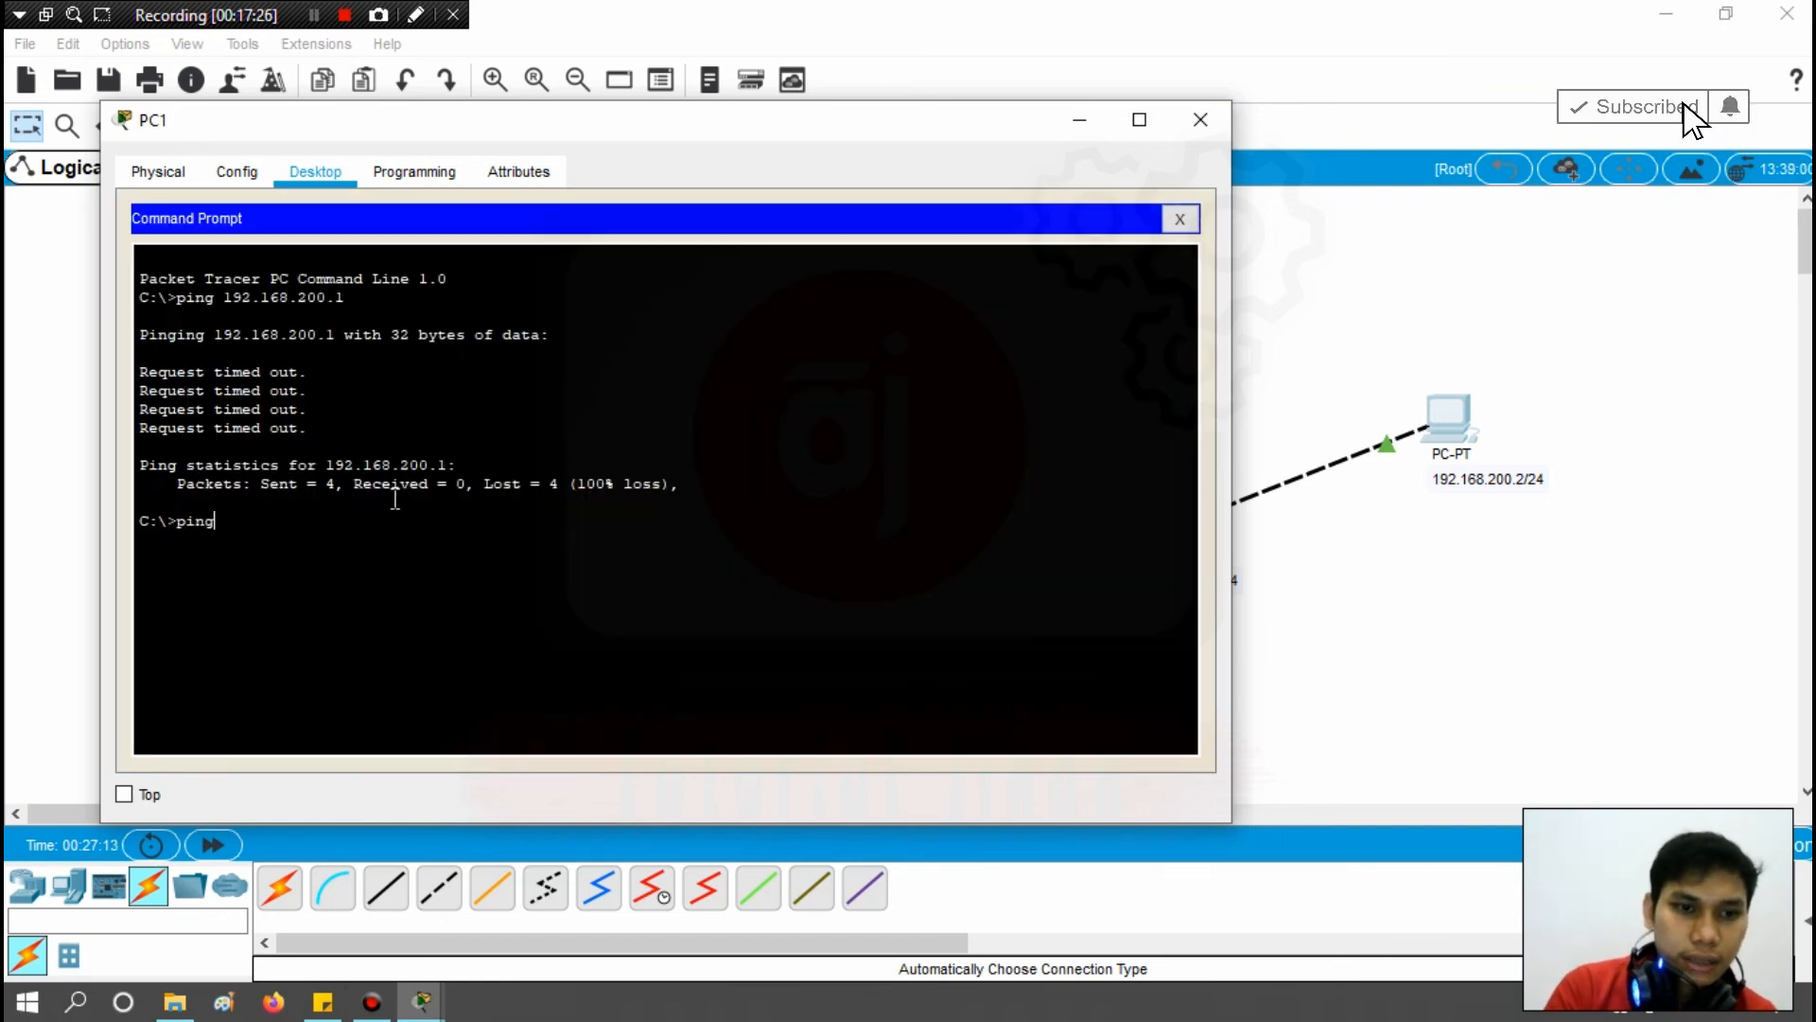
text( 19)
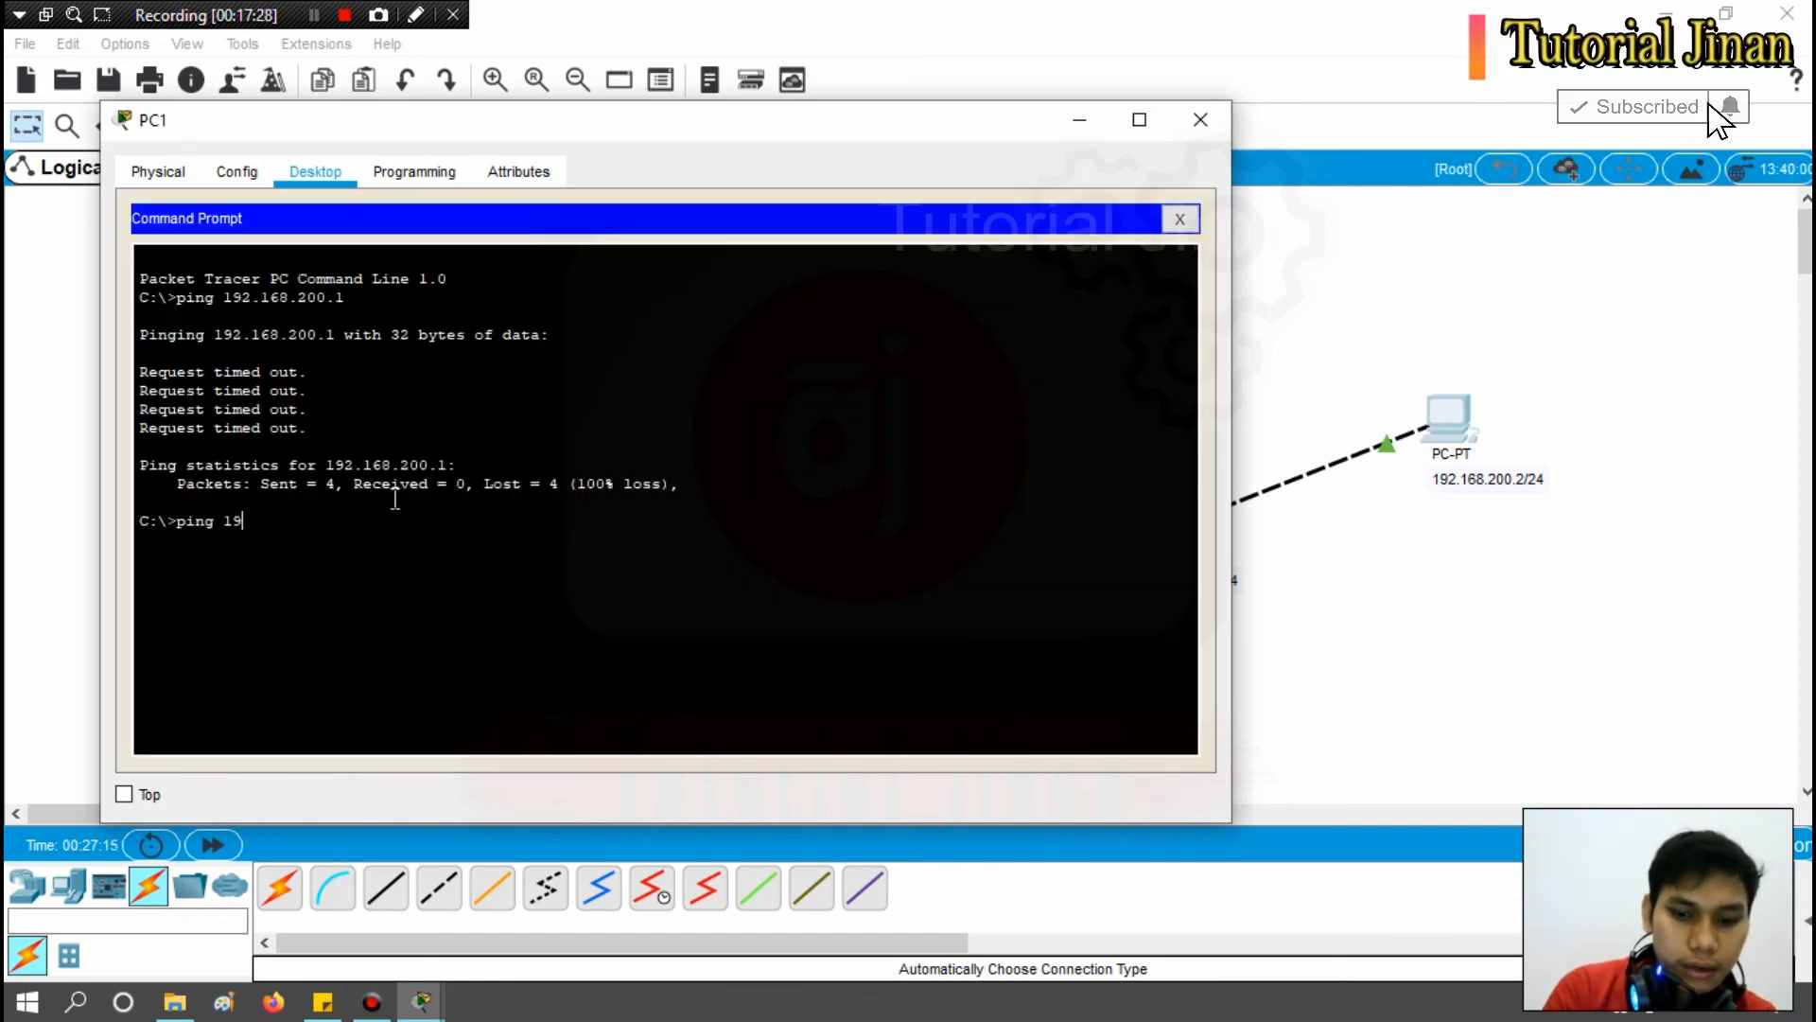
text(2.168)
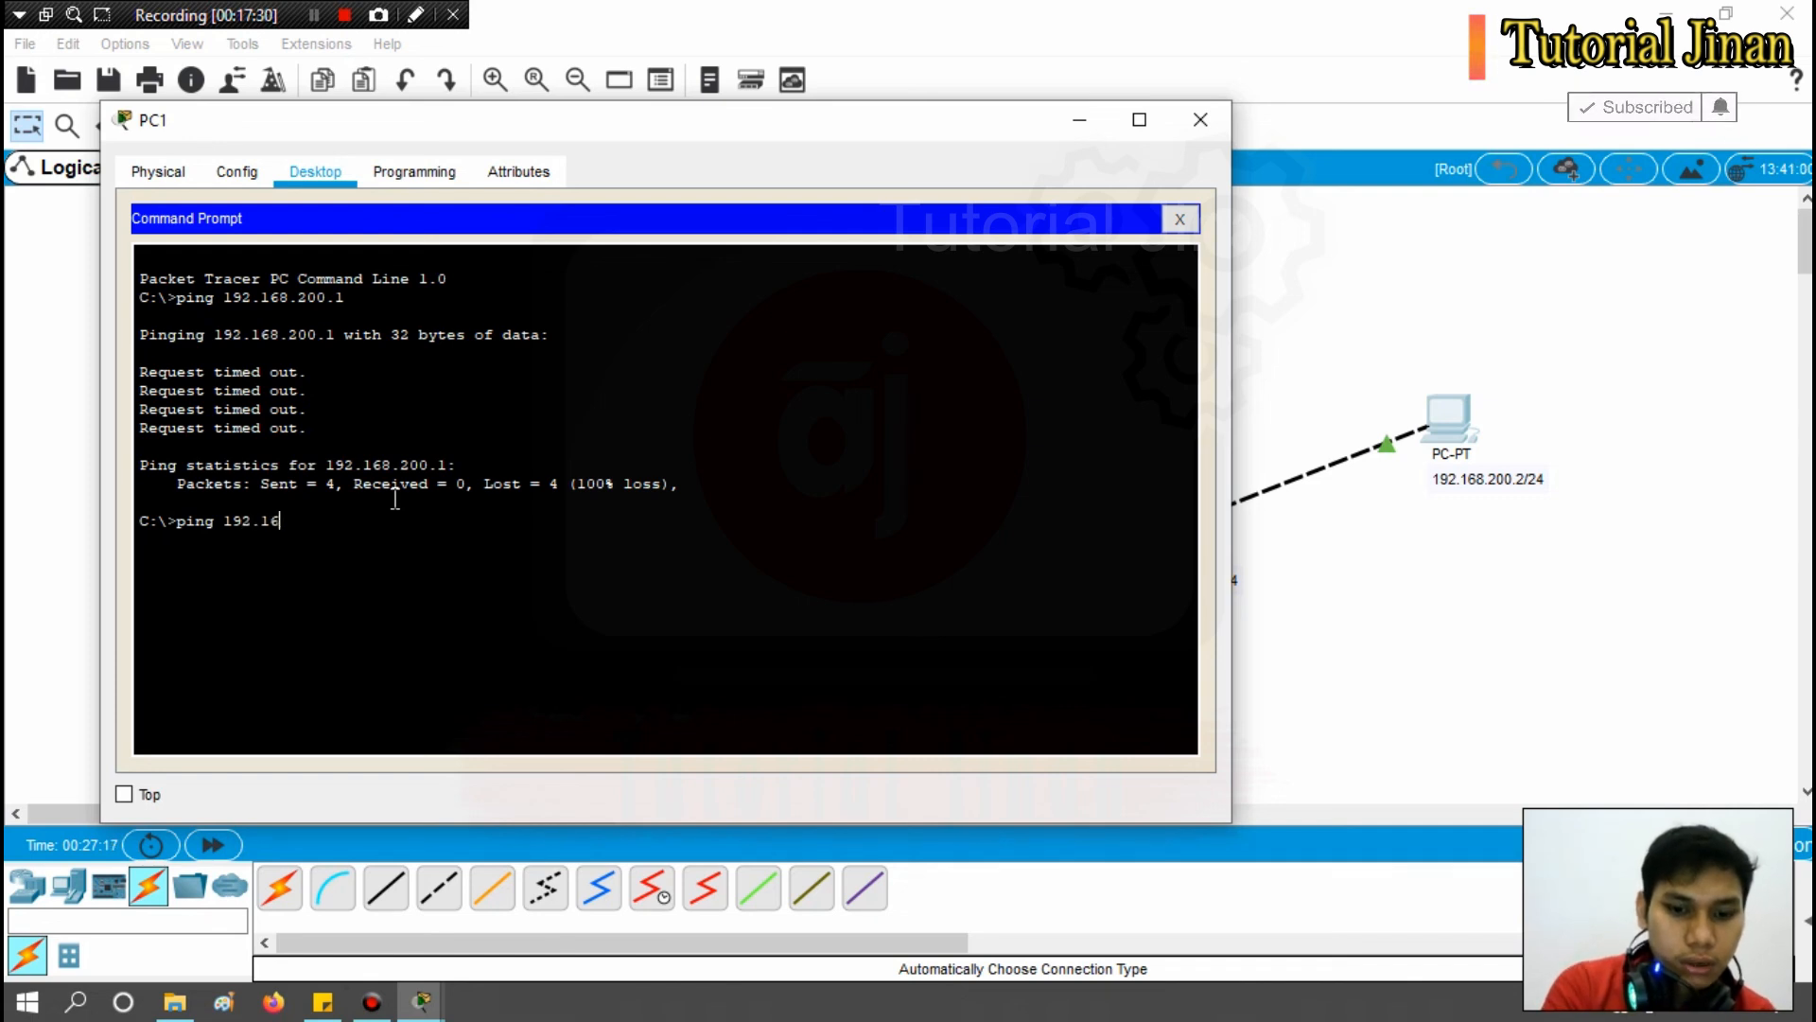
text(.200.1)
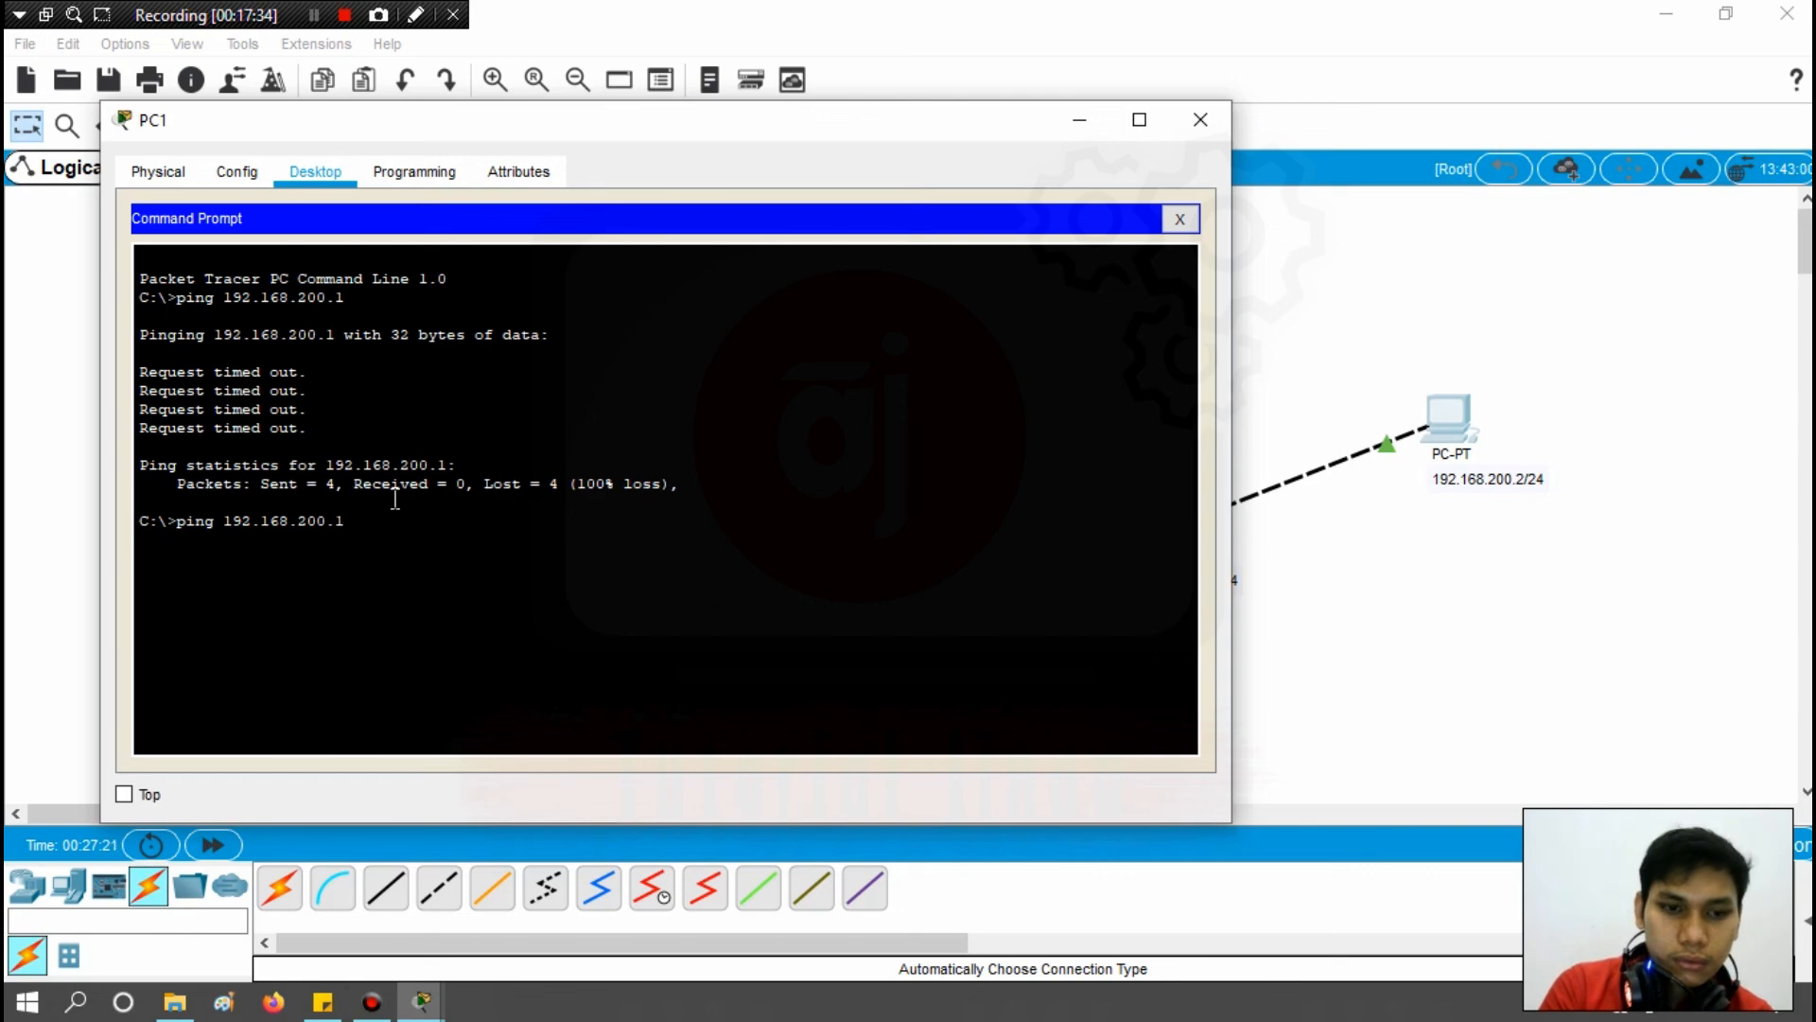
key(Return)
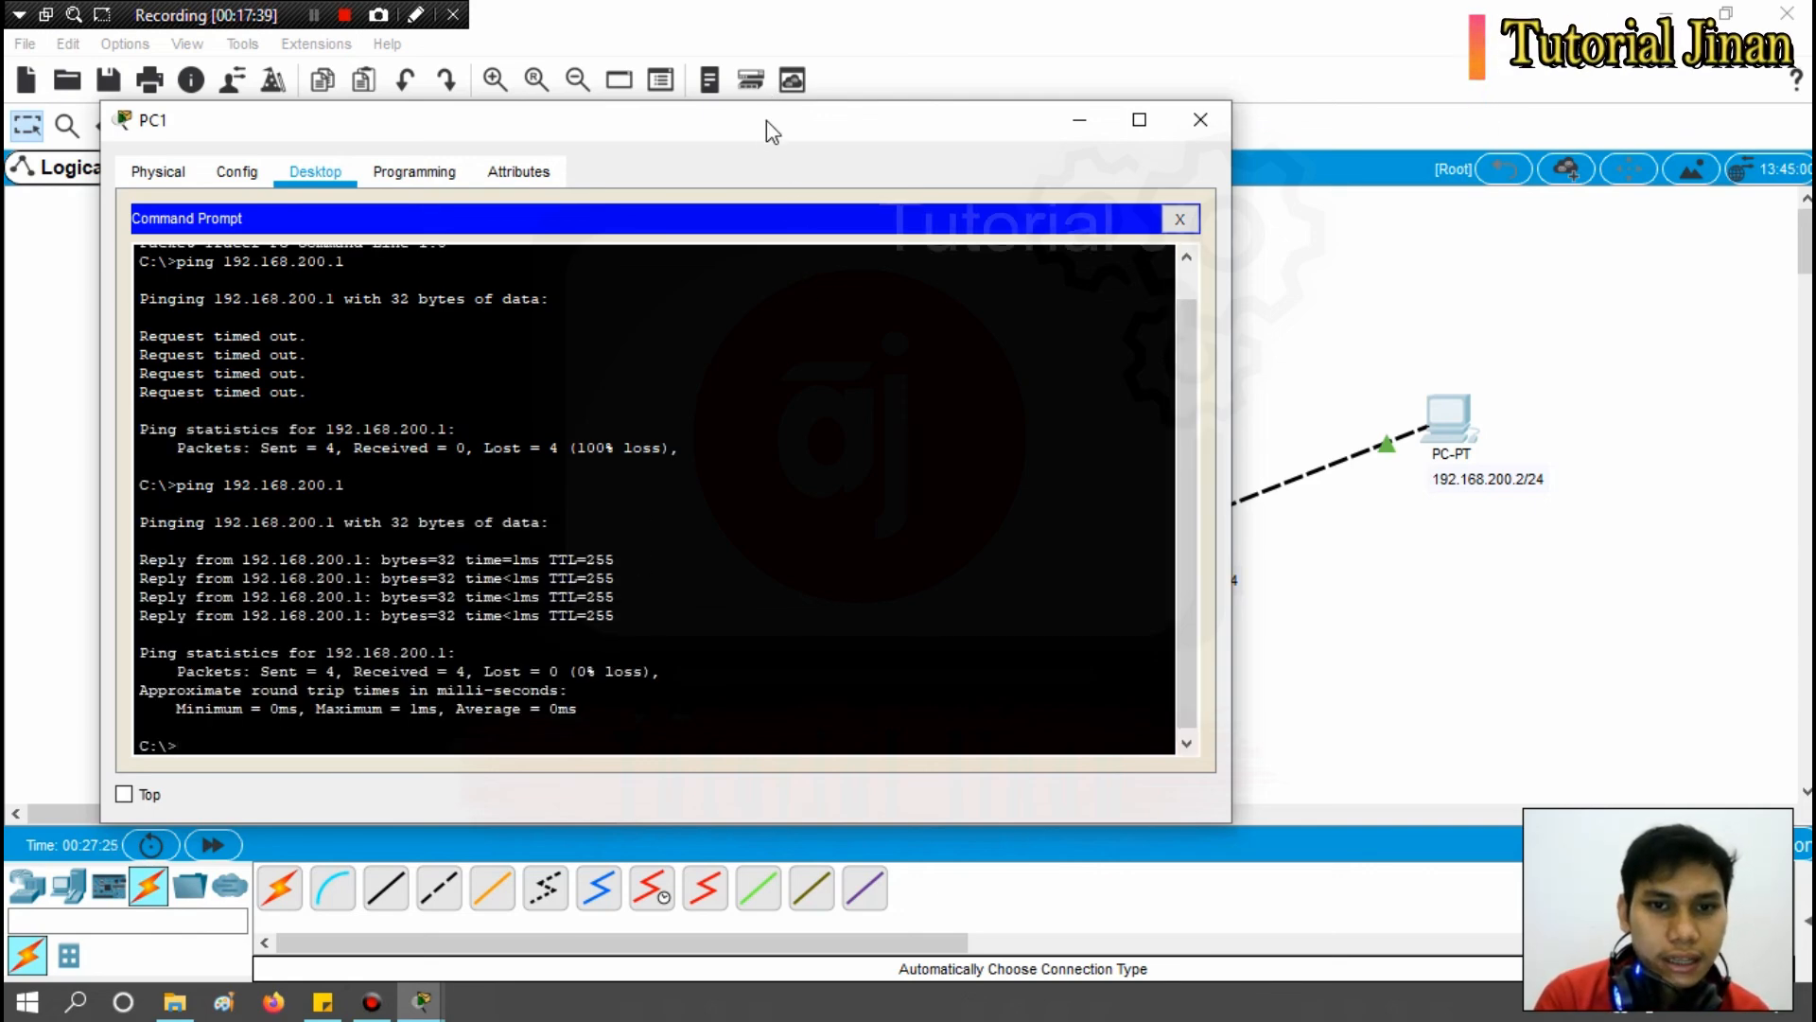
drag(766, 121, 943, 120)
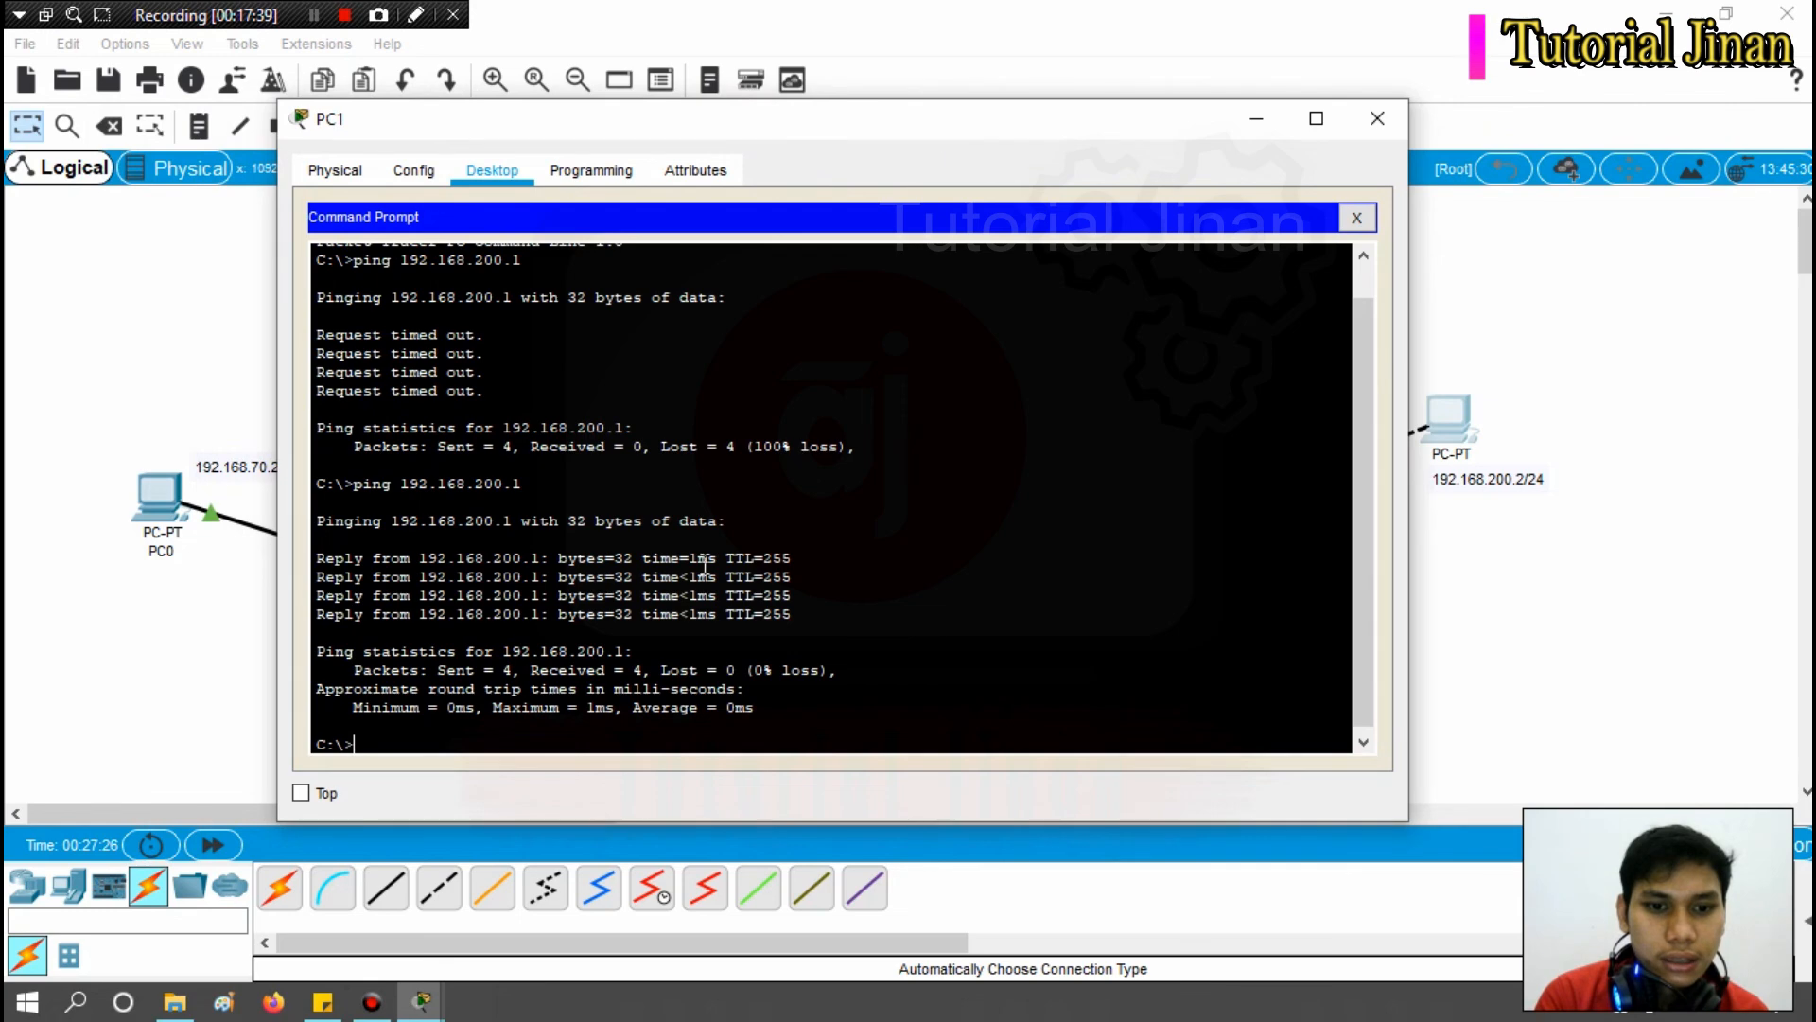
click(1316, 121)
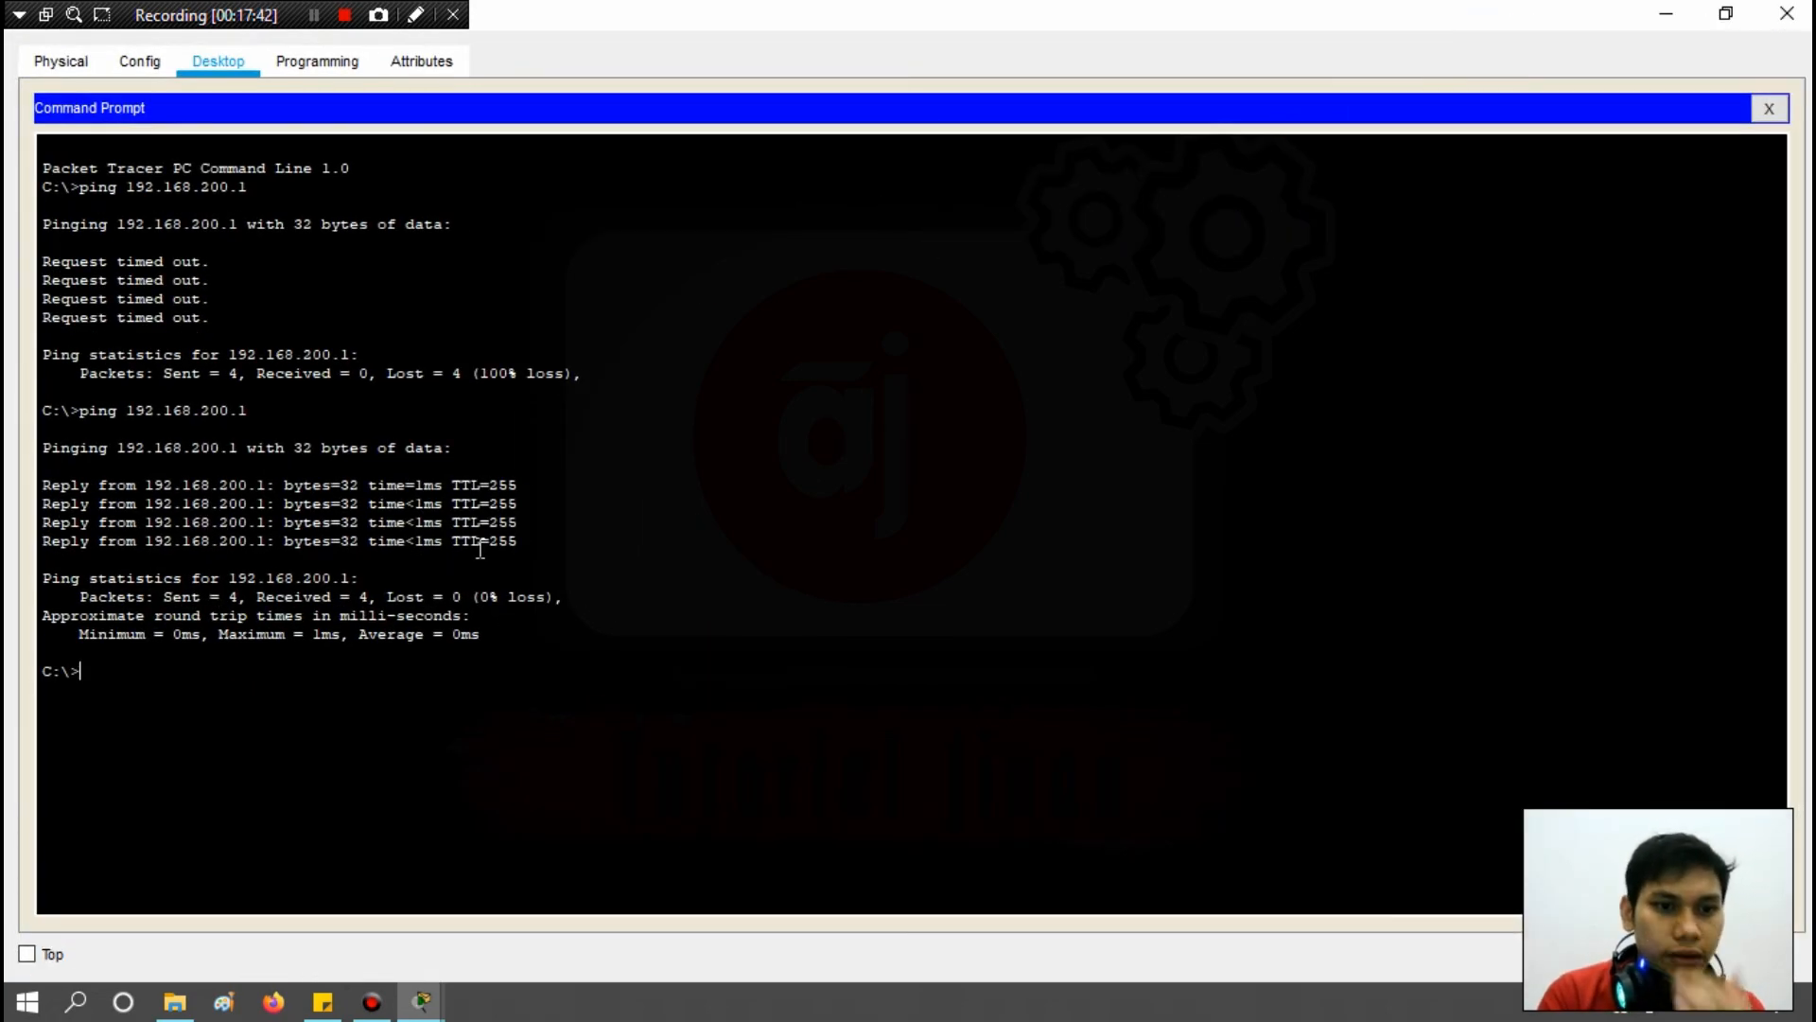
click(1791, 28)
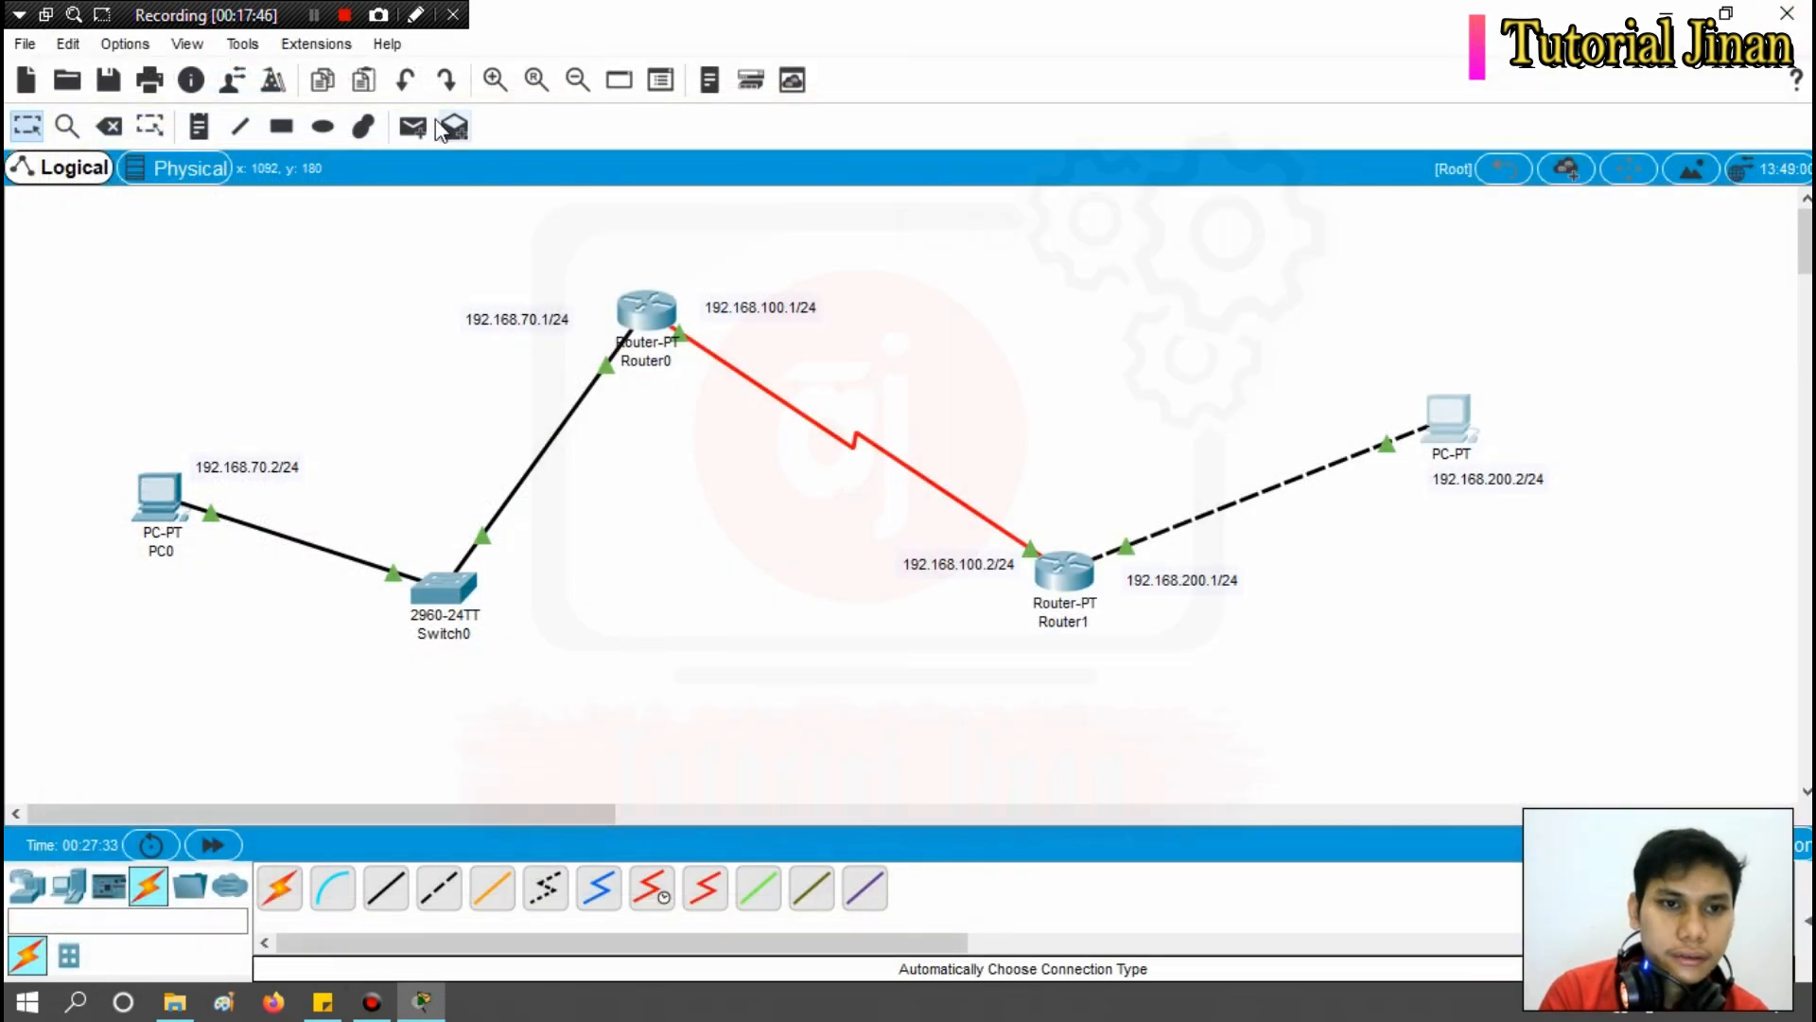
click(315, 15)
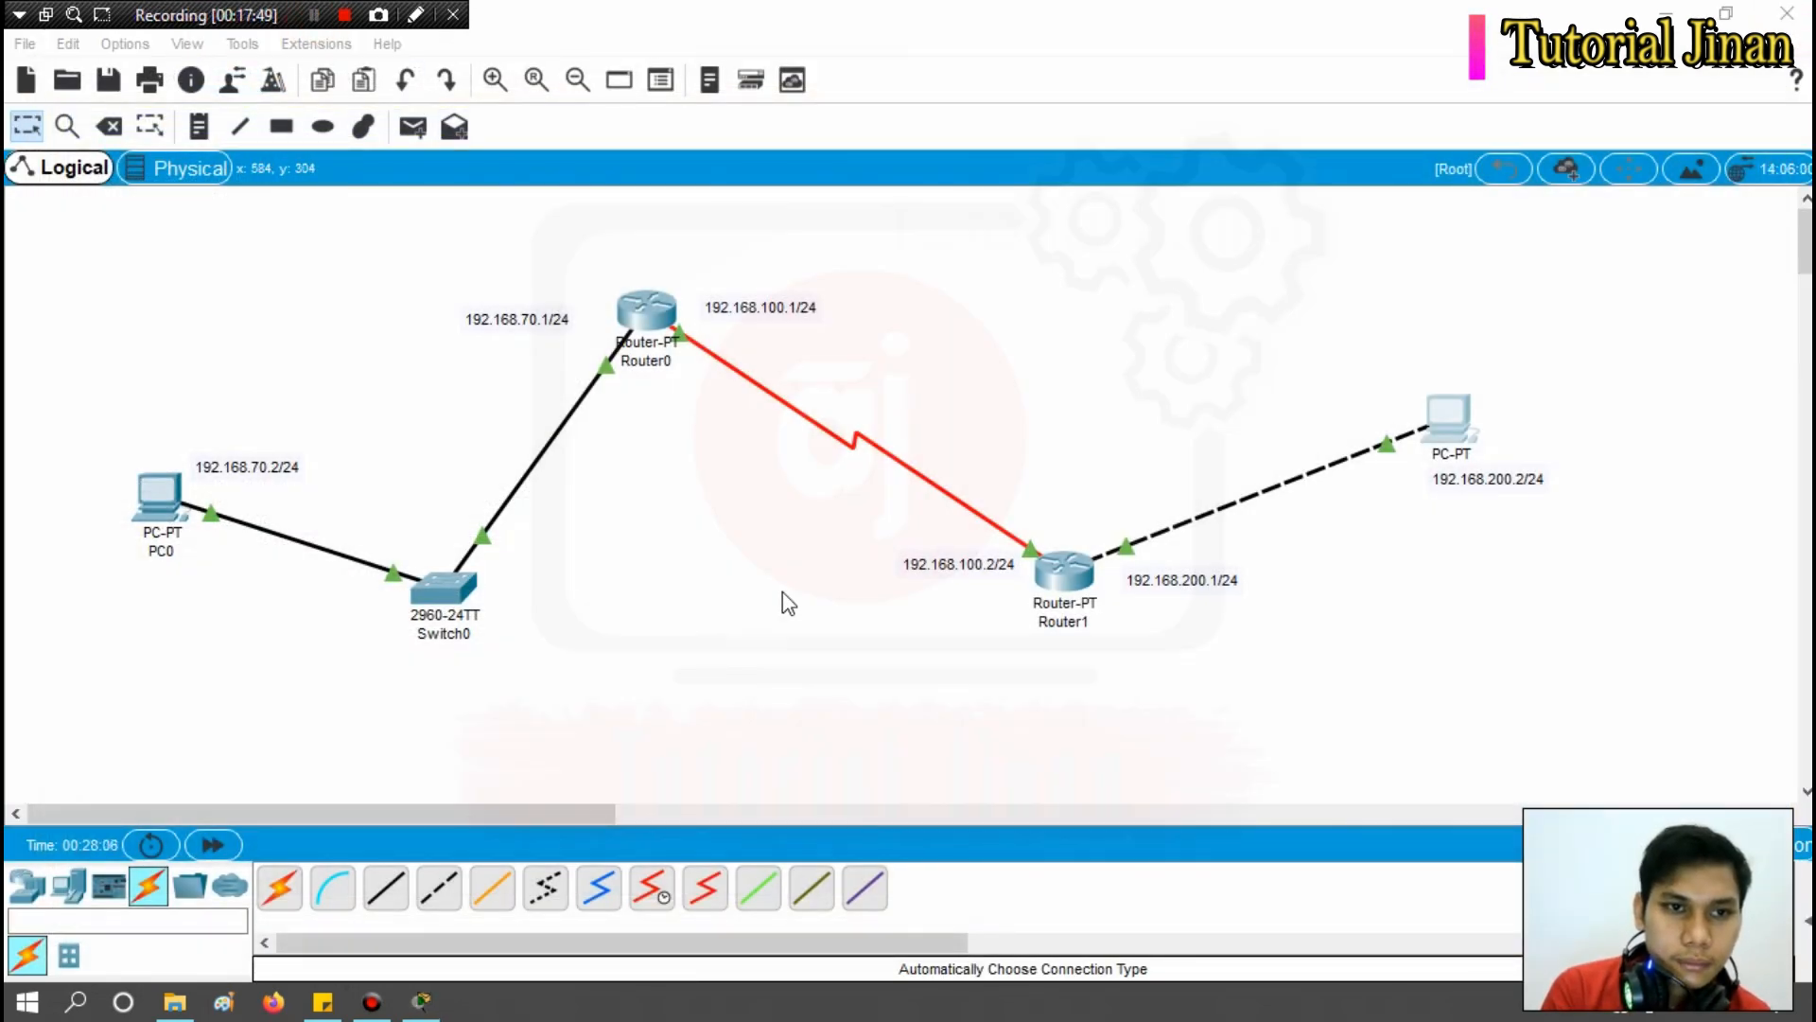